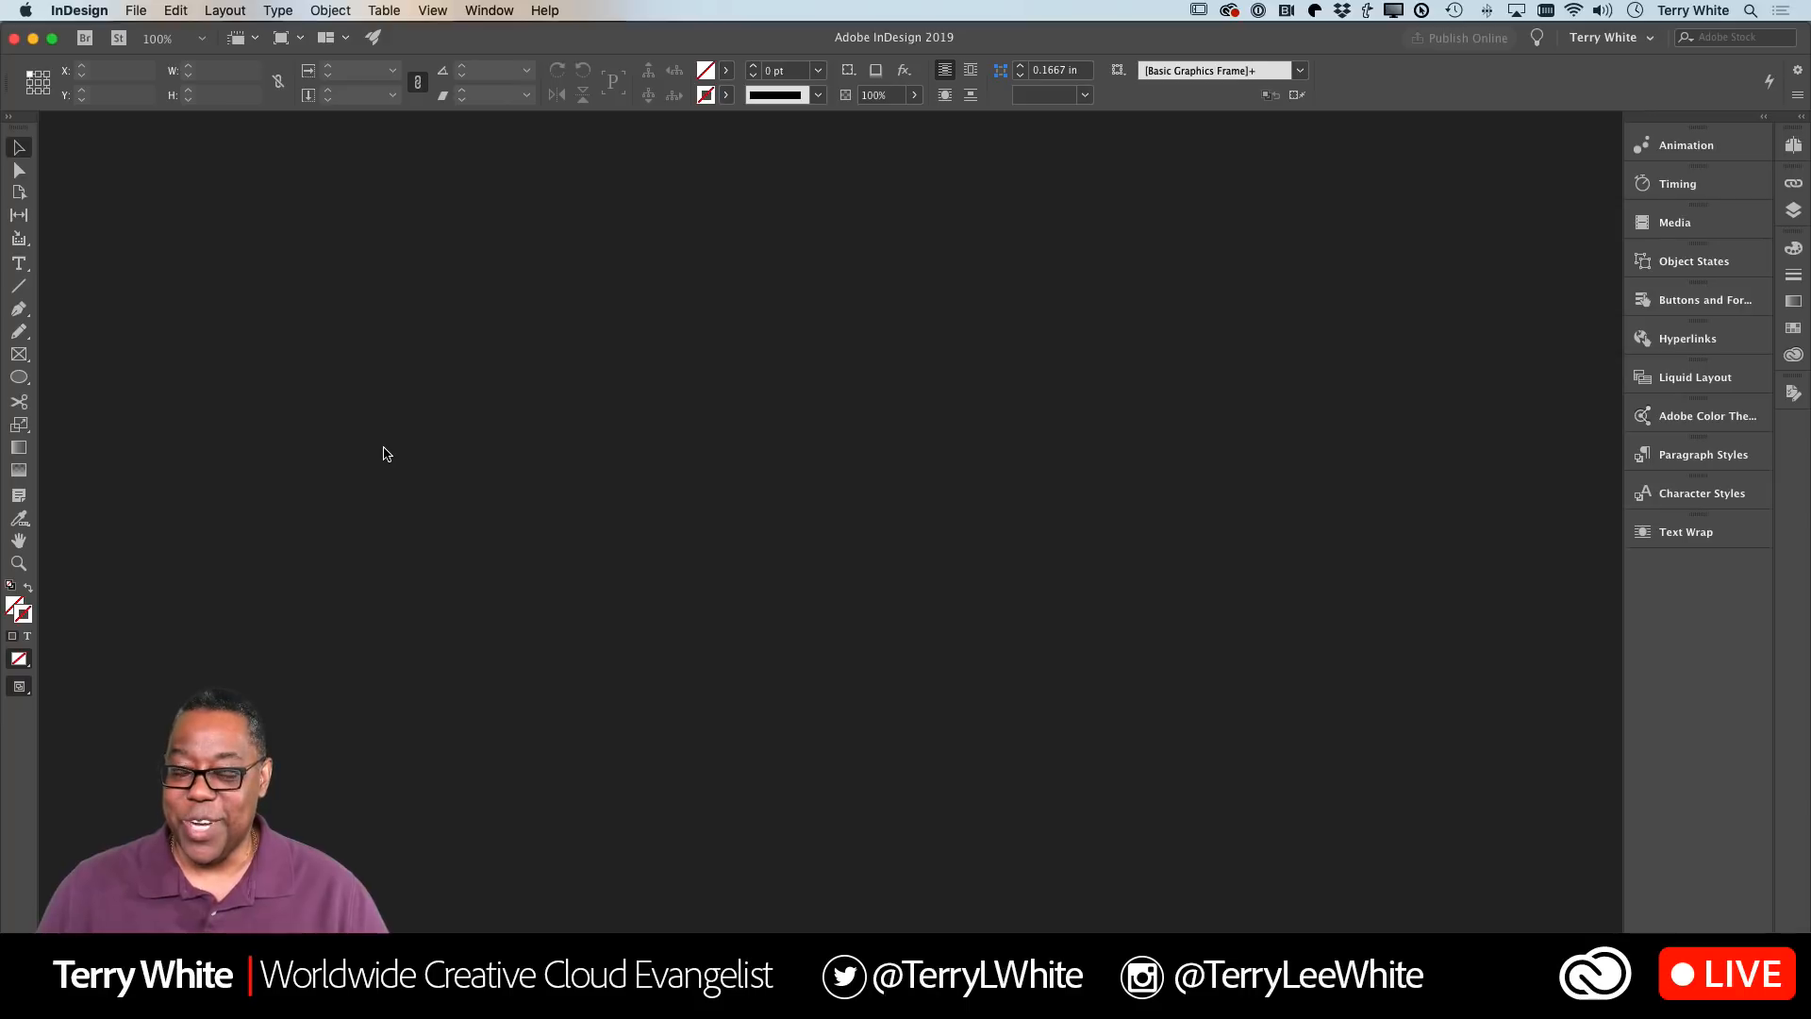
Open the New Document window and move it slightly so it sits clear in the workspace
click(134, 11)
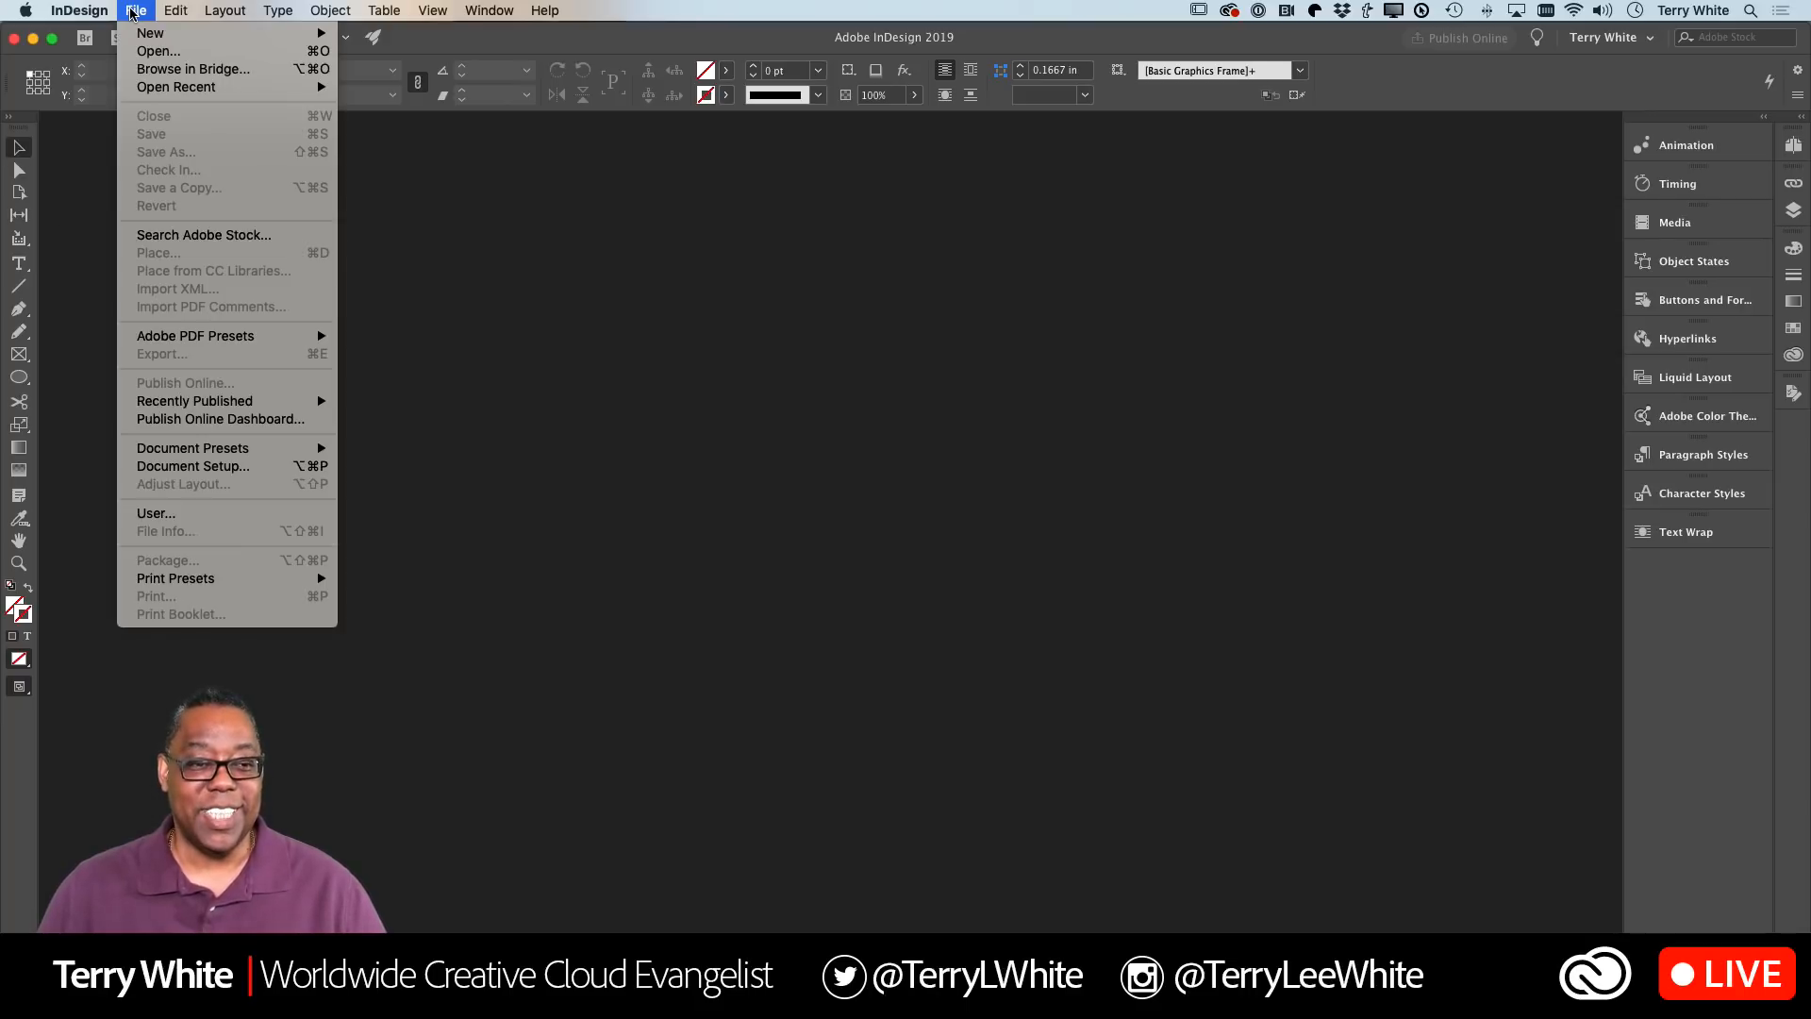
mouse_move(137, 34)
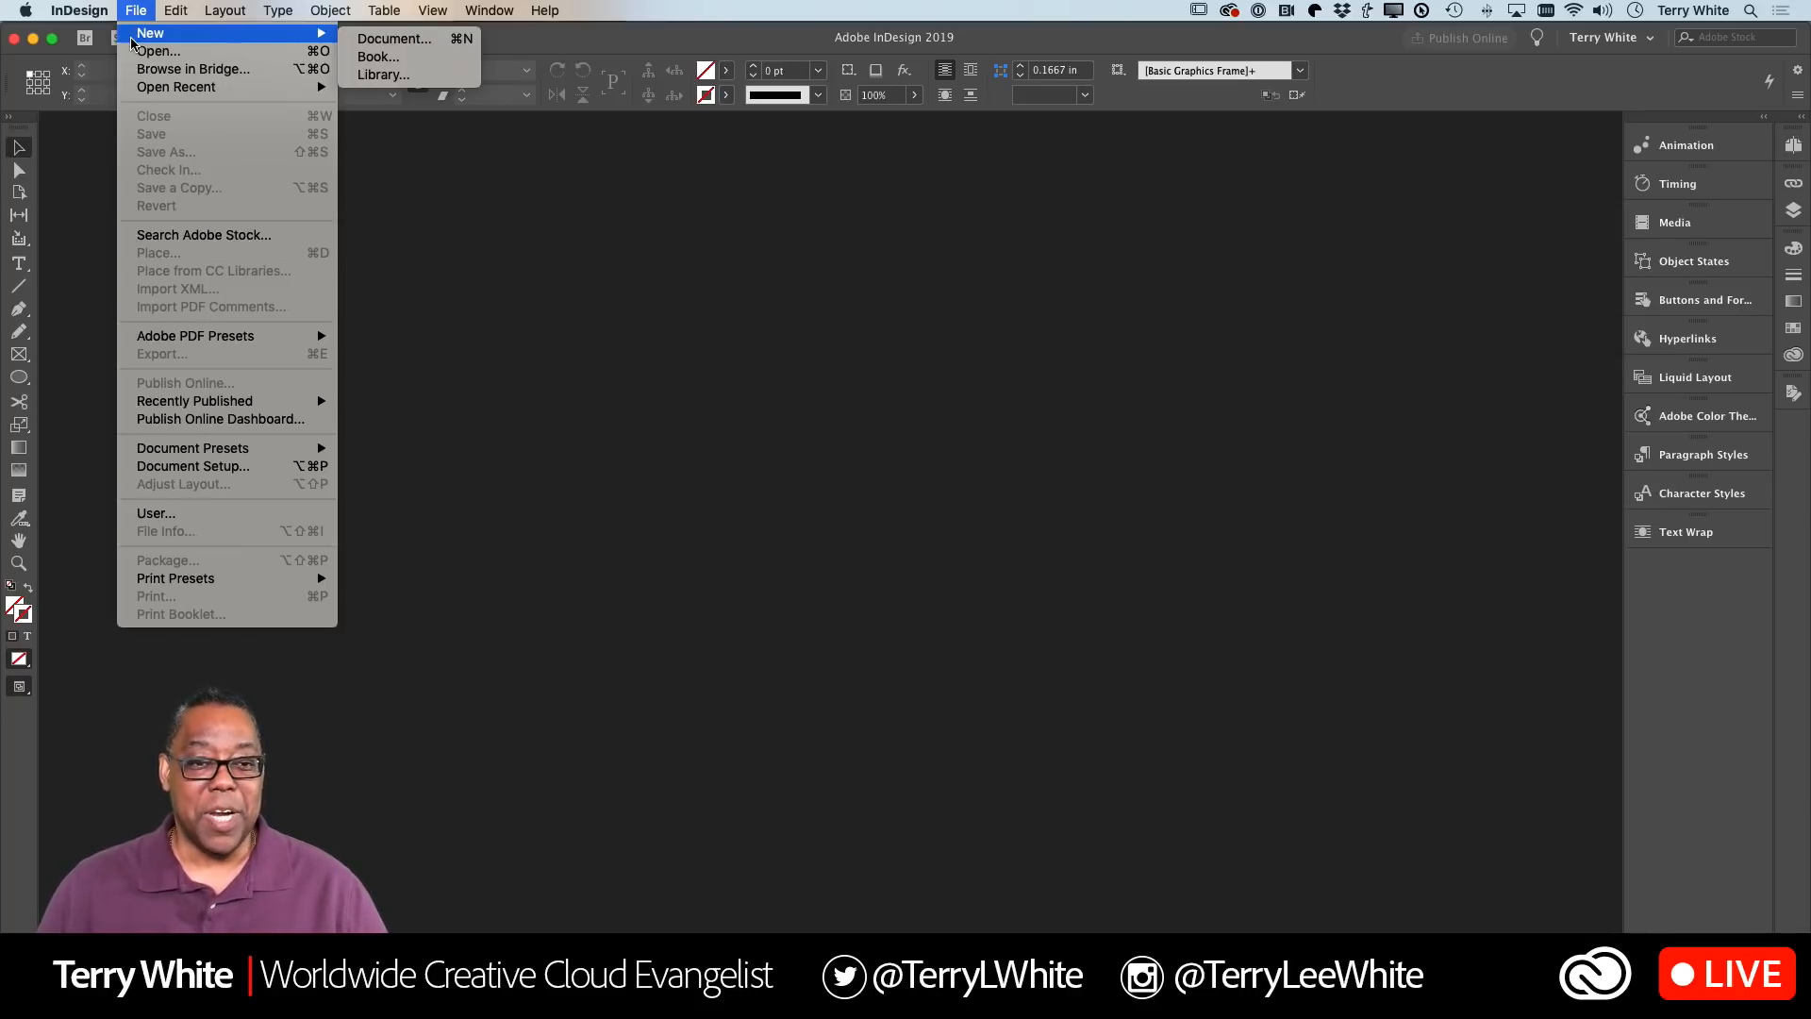
click(439, 44)
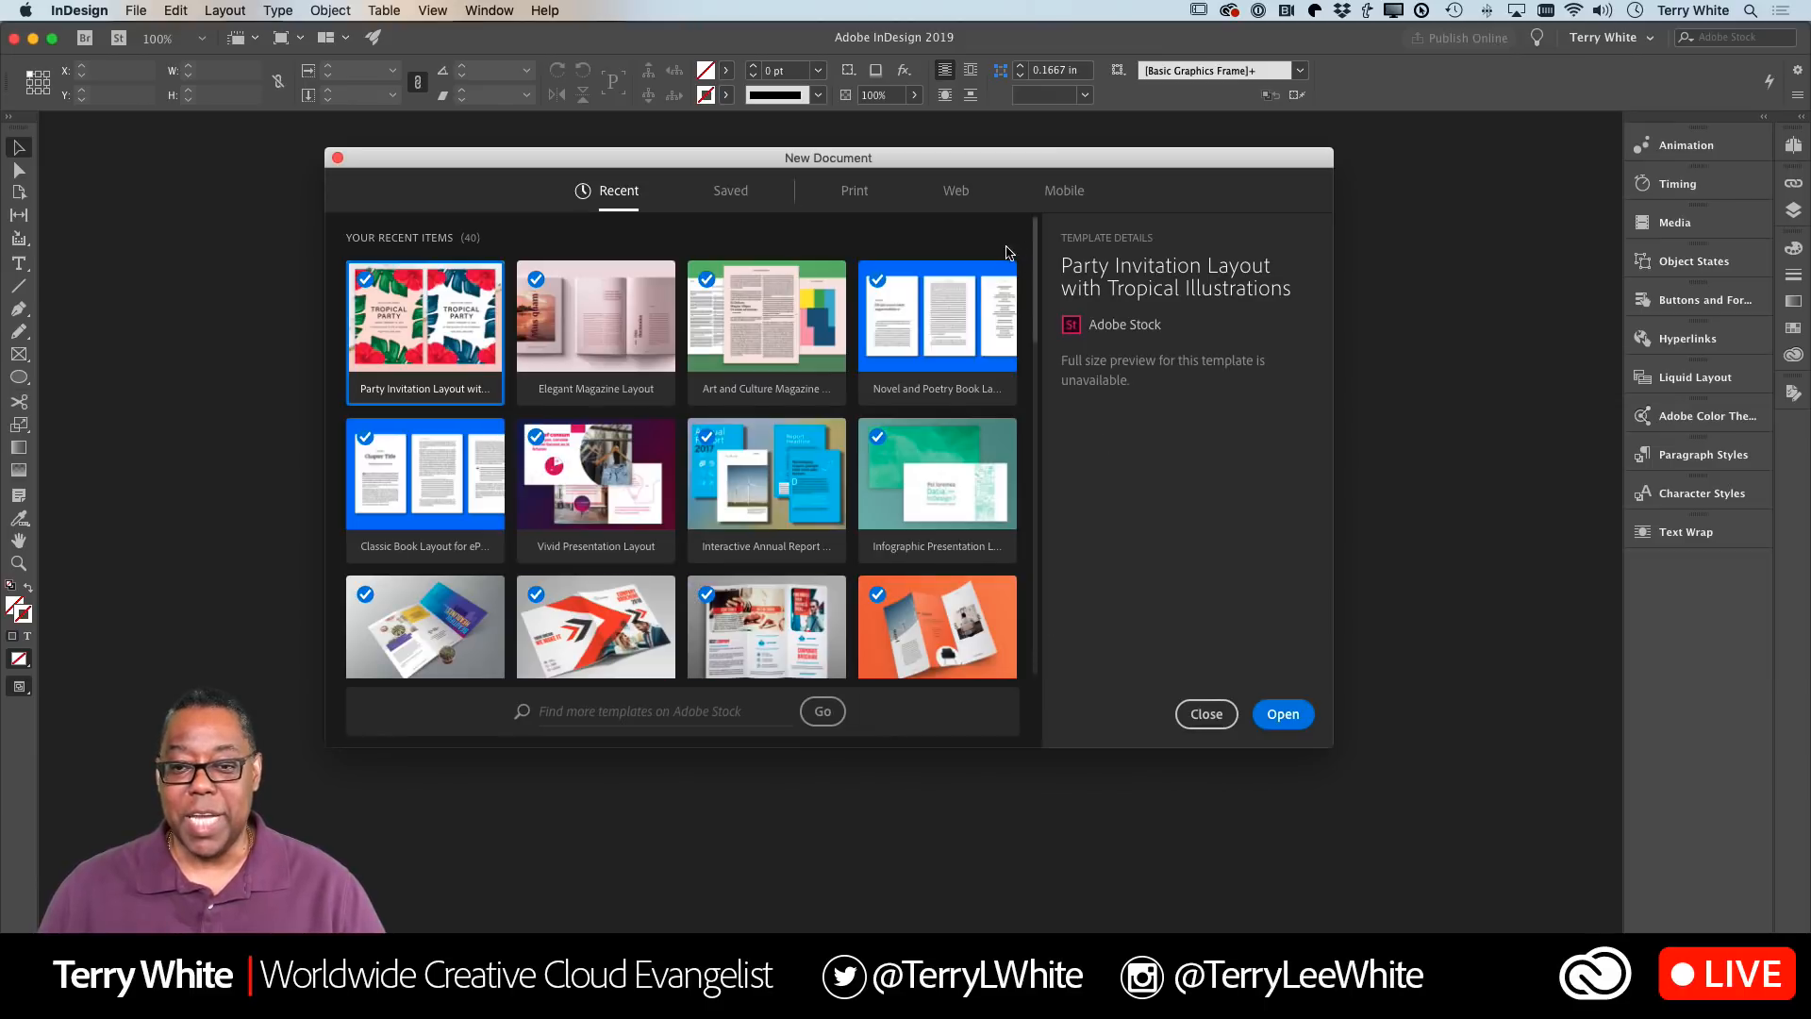
drag(993, 166, 939, 183)
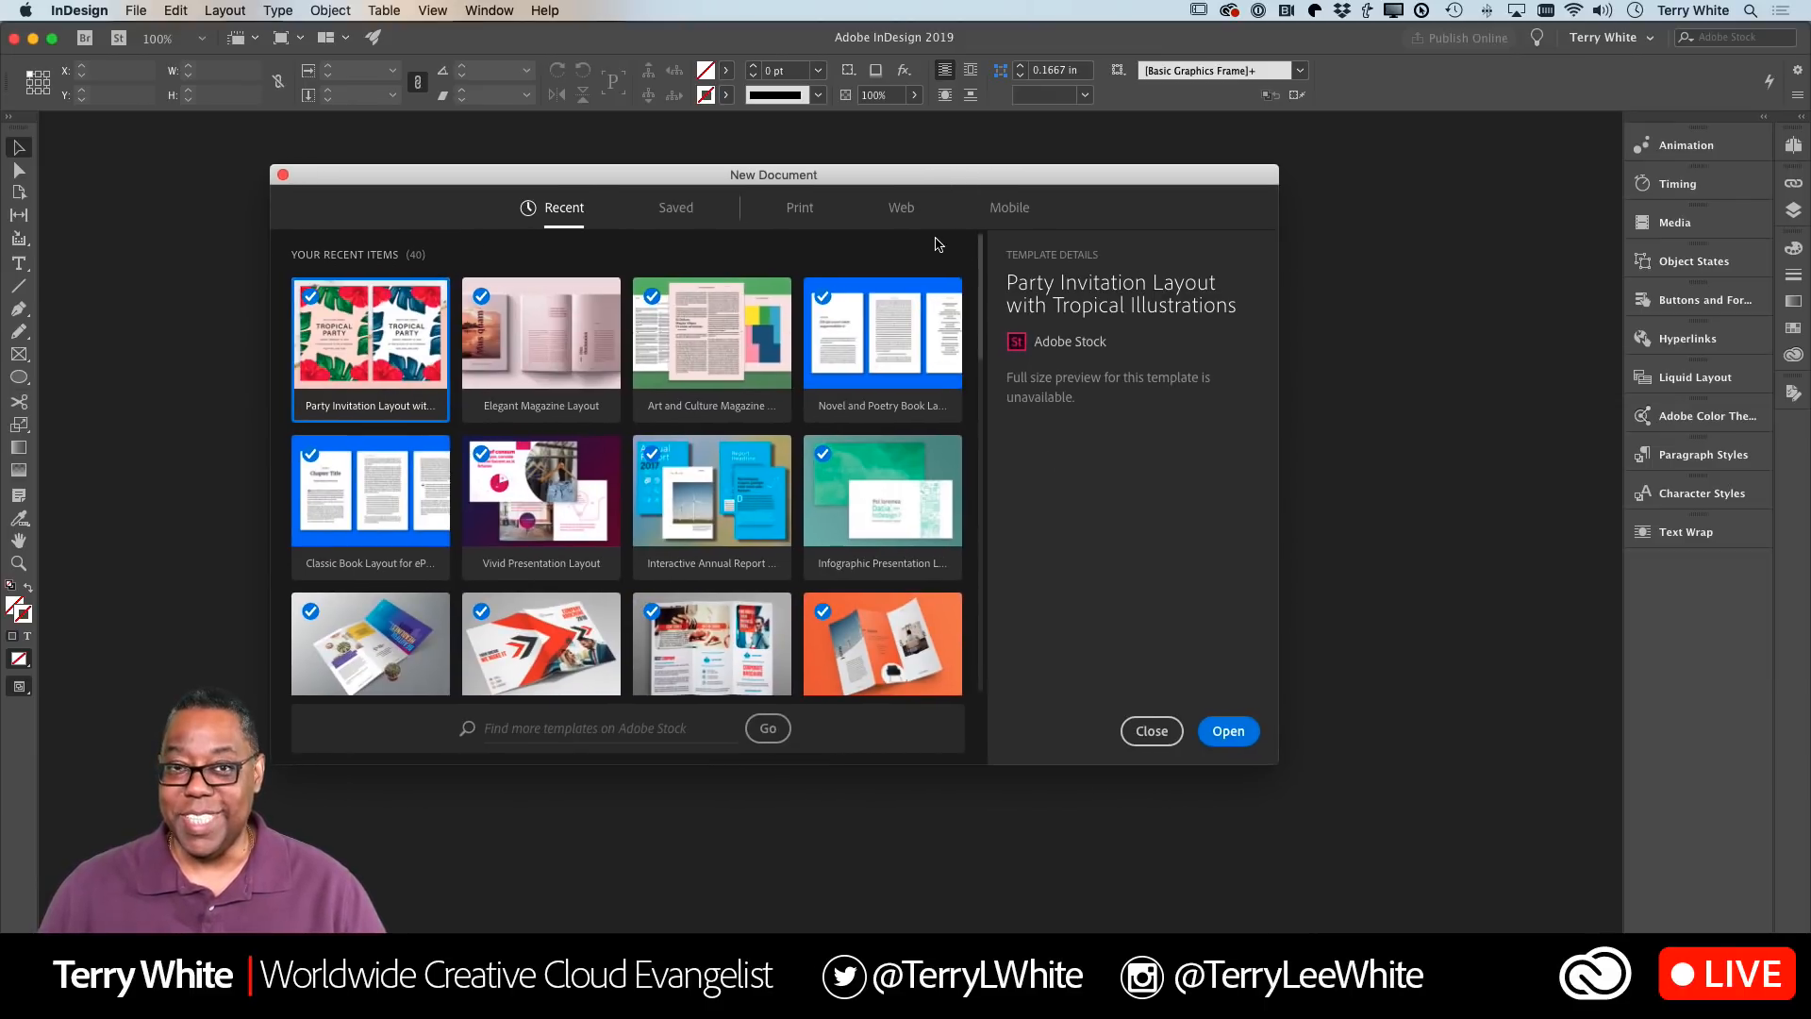
Look through the recent items and the Print and Web templates offered for new documents
scroll(841, 429, down, 1)
scroll(841, 430, down, 5)
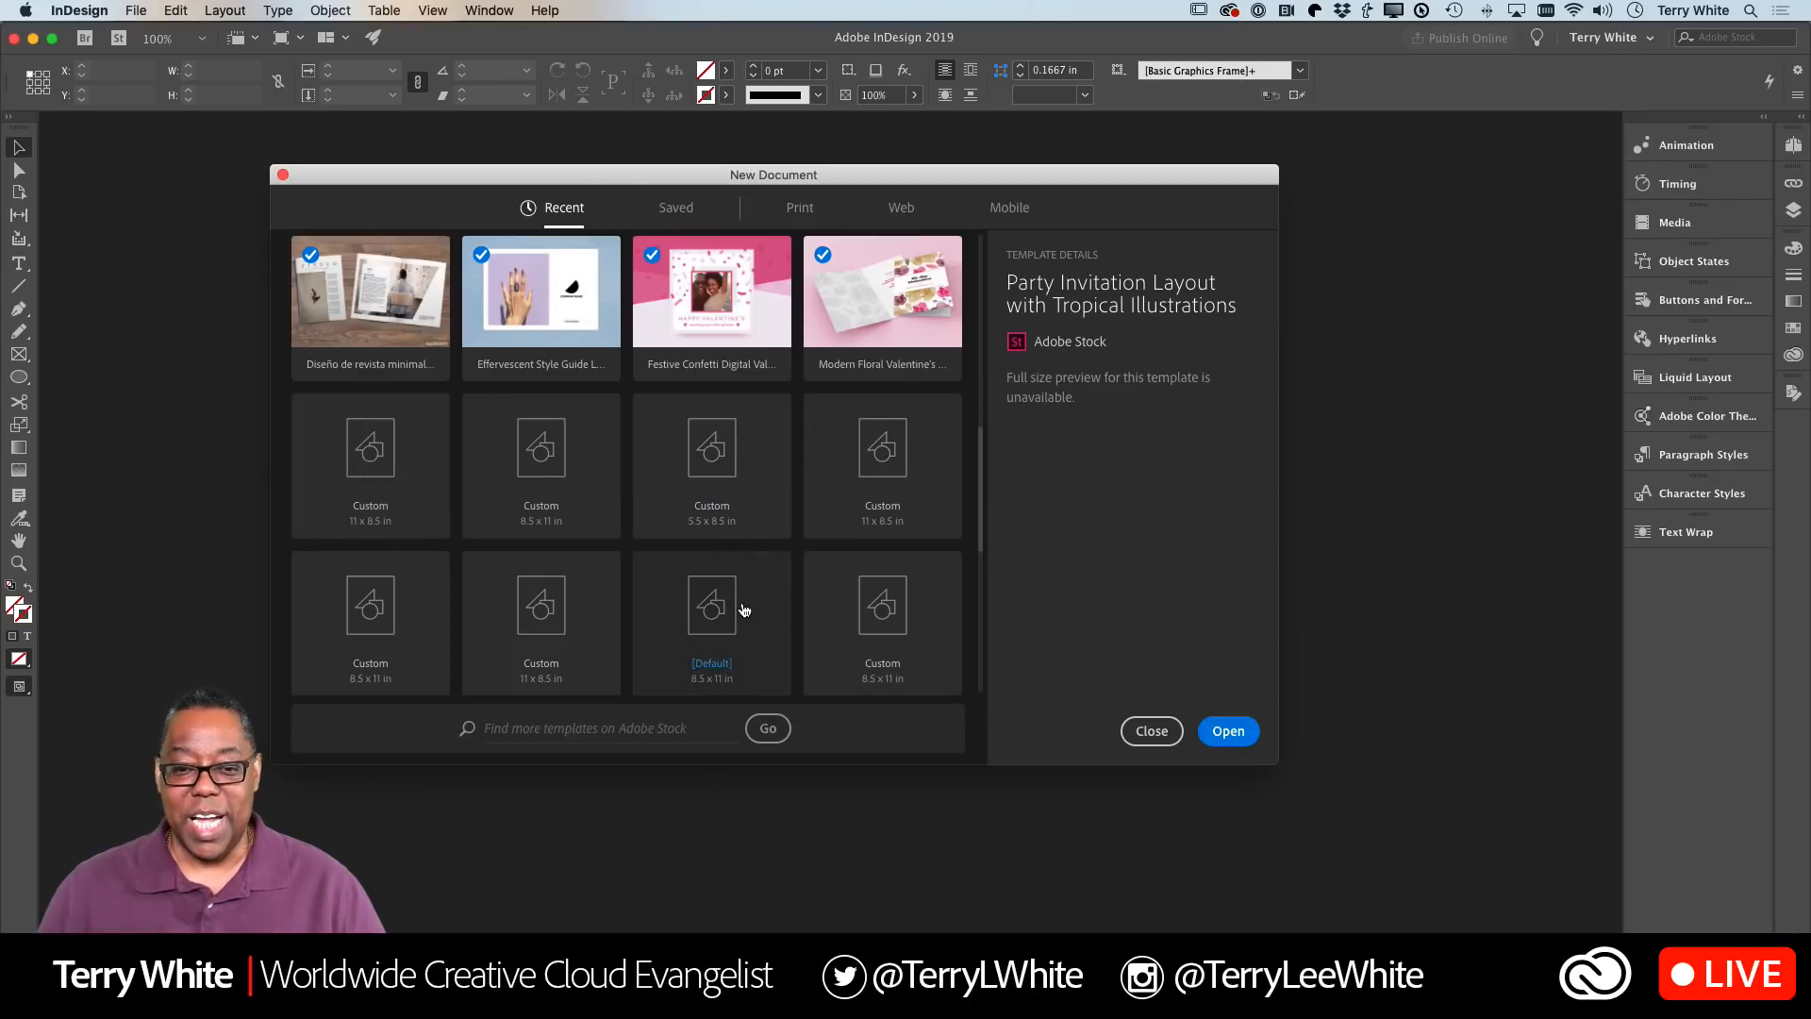
scroll(712, 567, up, 6)
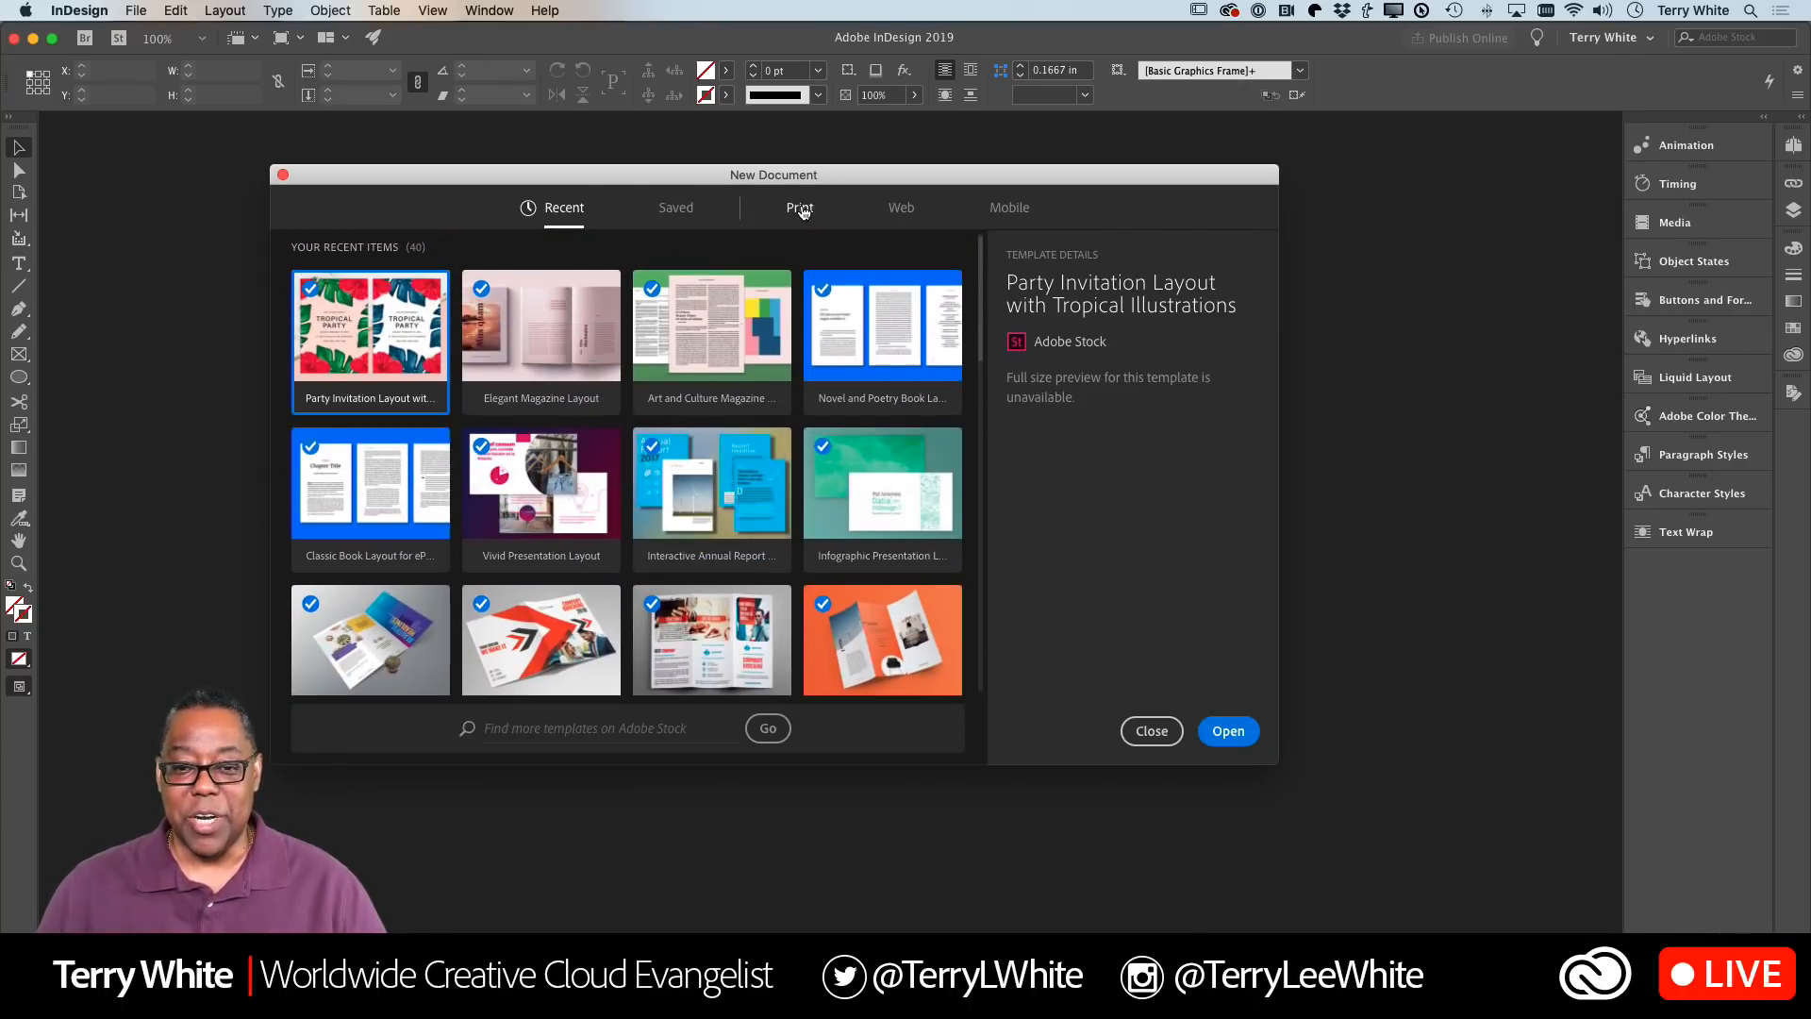
click(800, 207)
scroll(907, 325, down, 5)
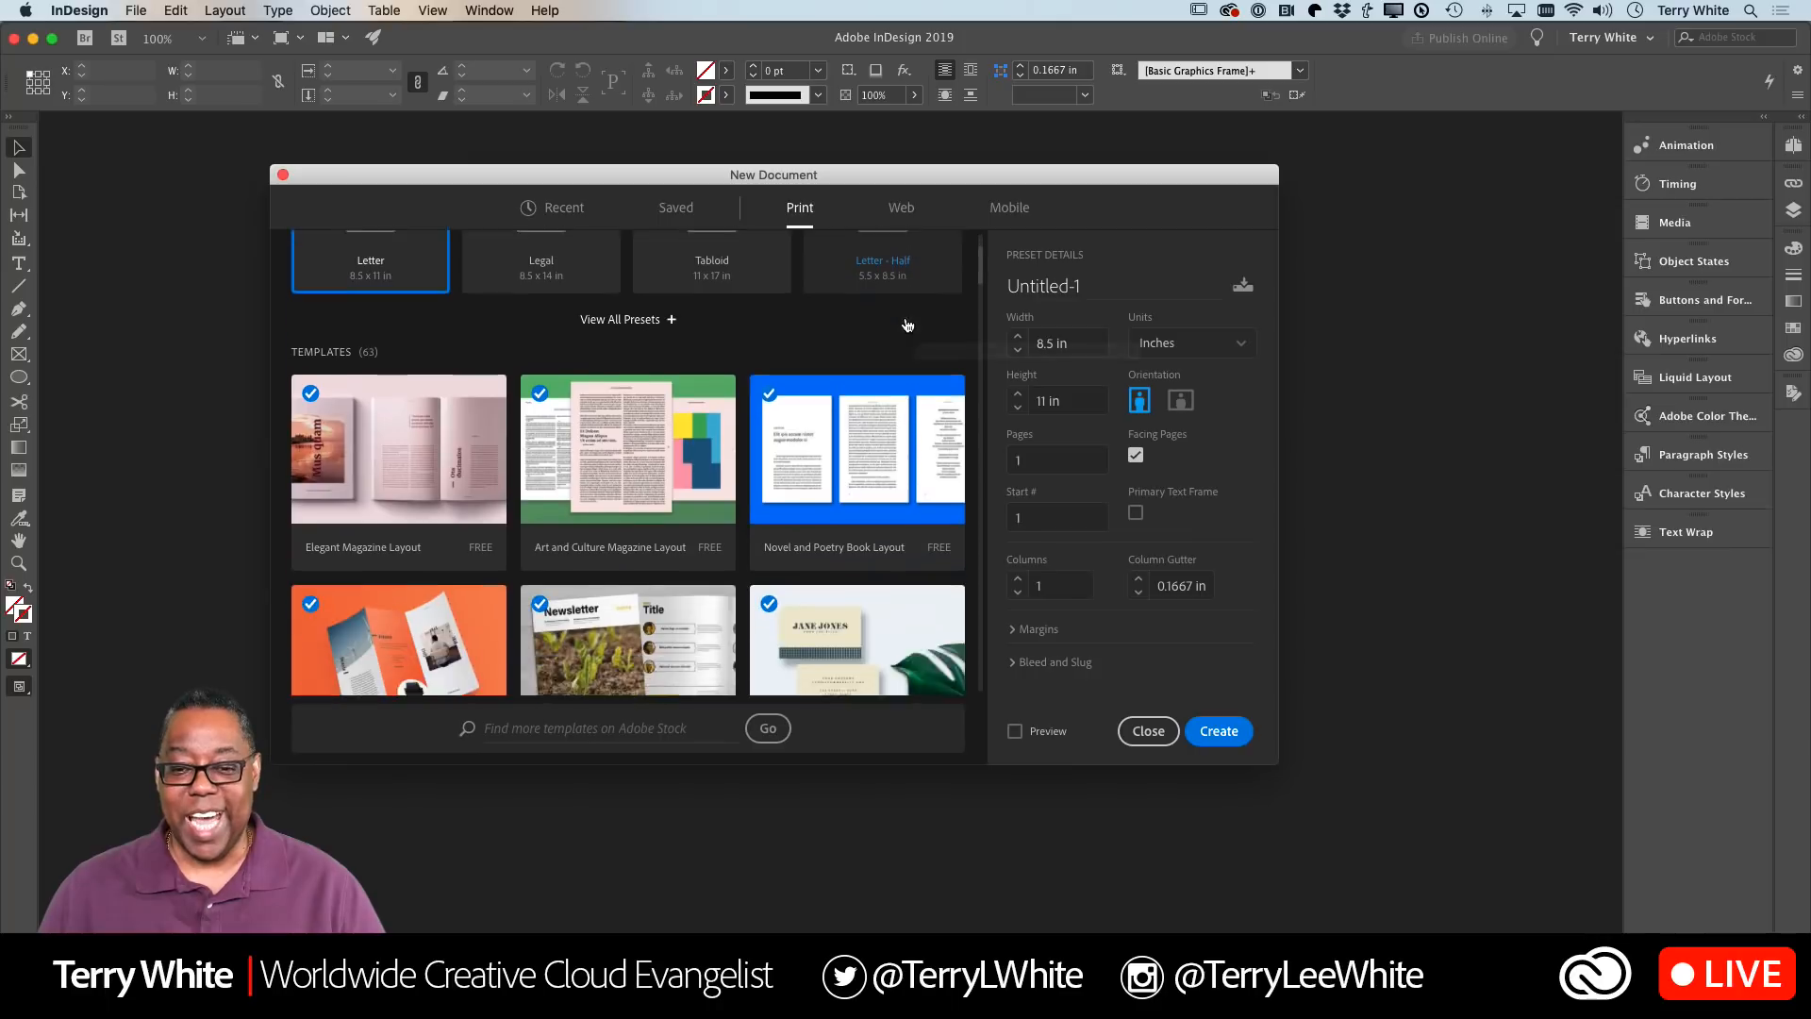
scroll(907, 324, down, 5)
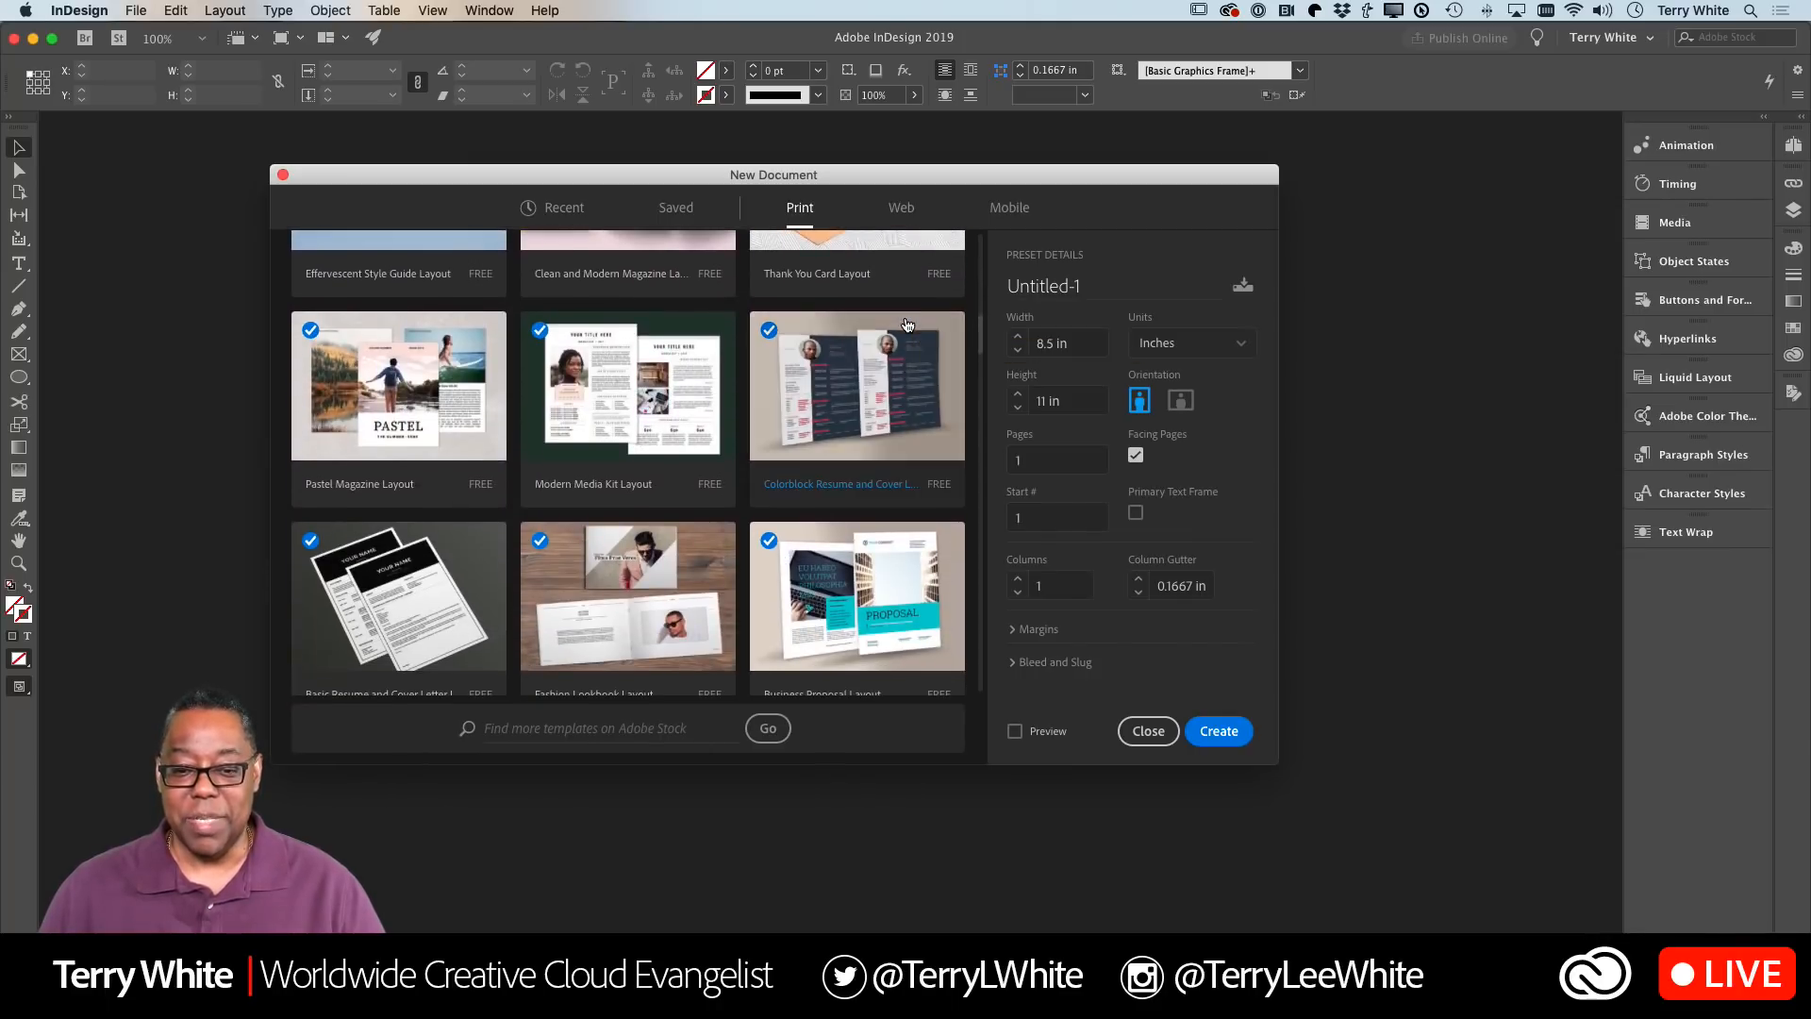
click(900, 210)
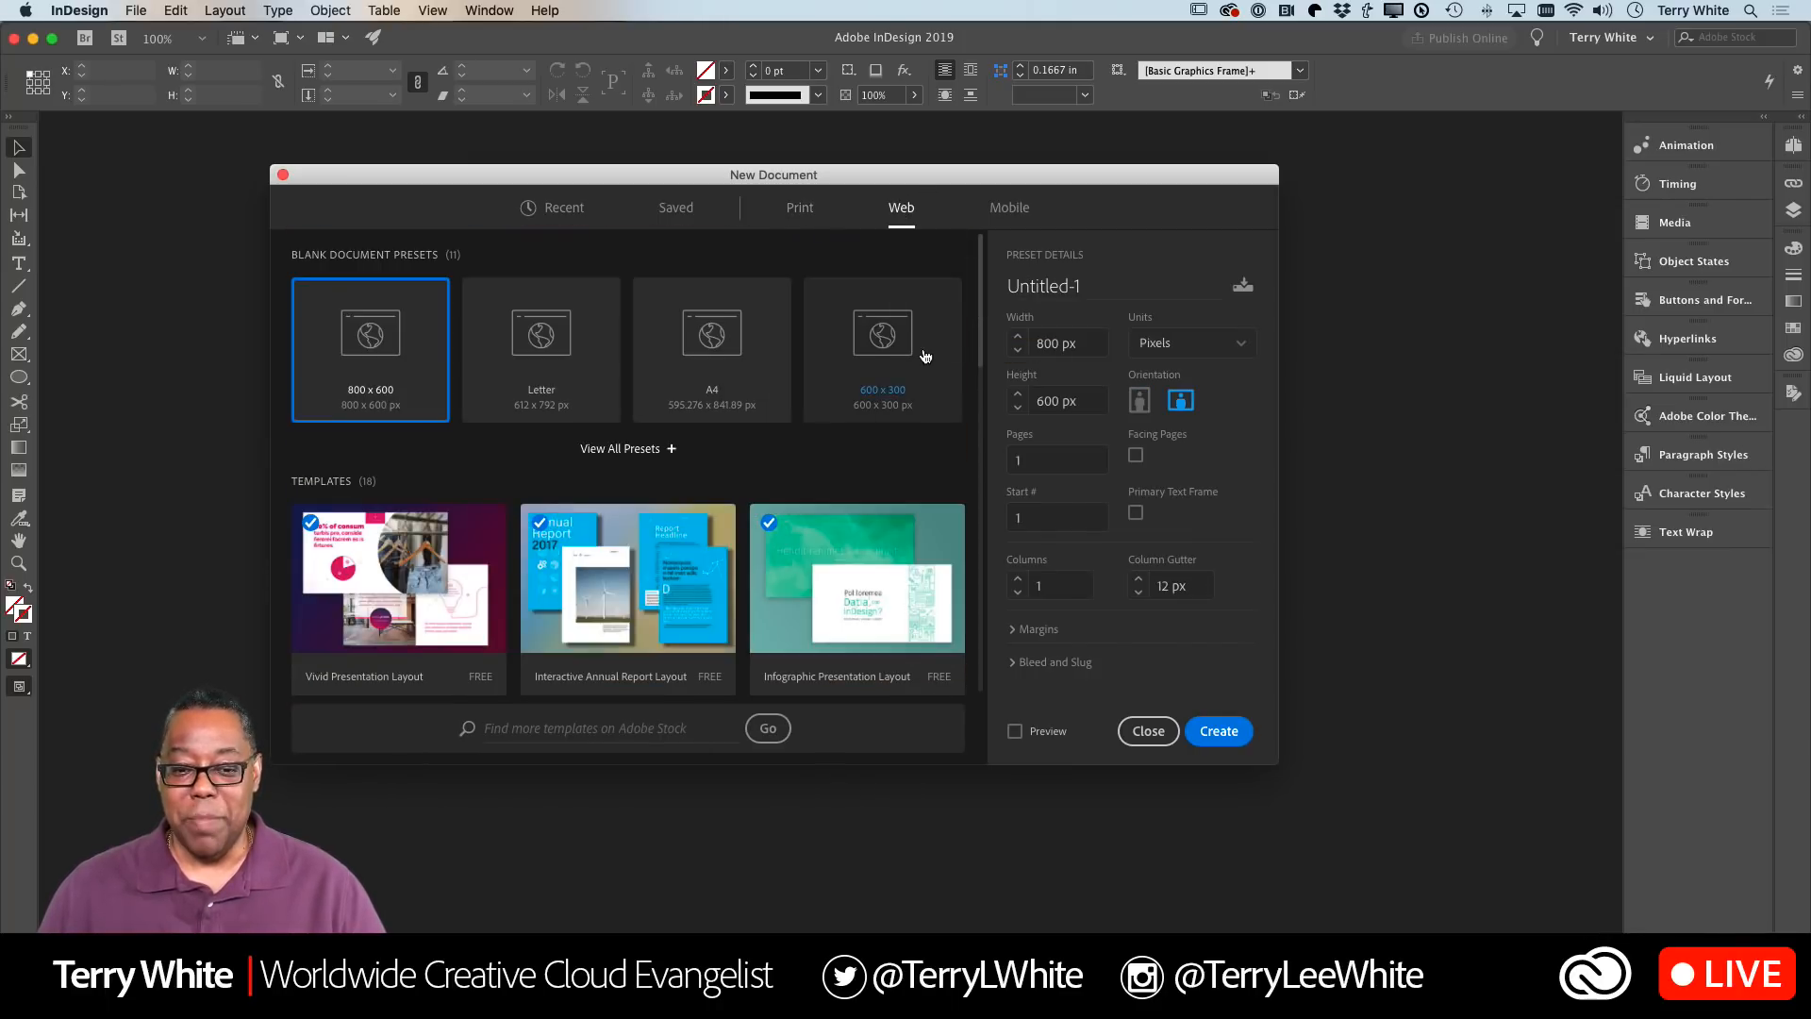
scroll(923, 355, down, 5)
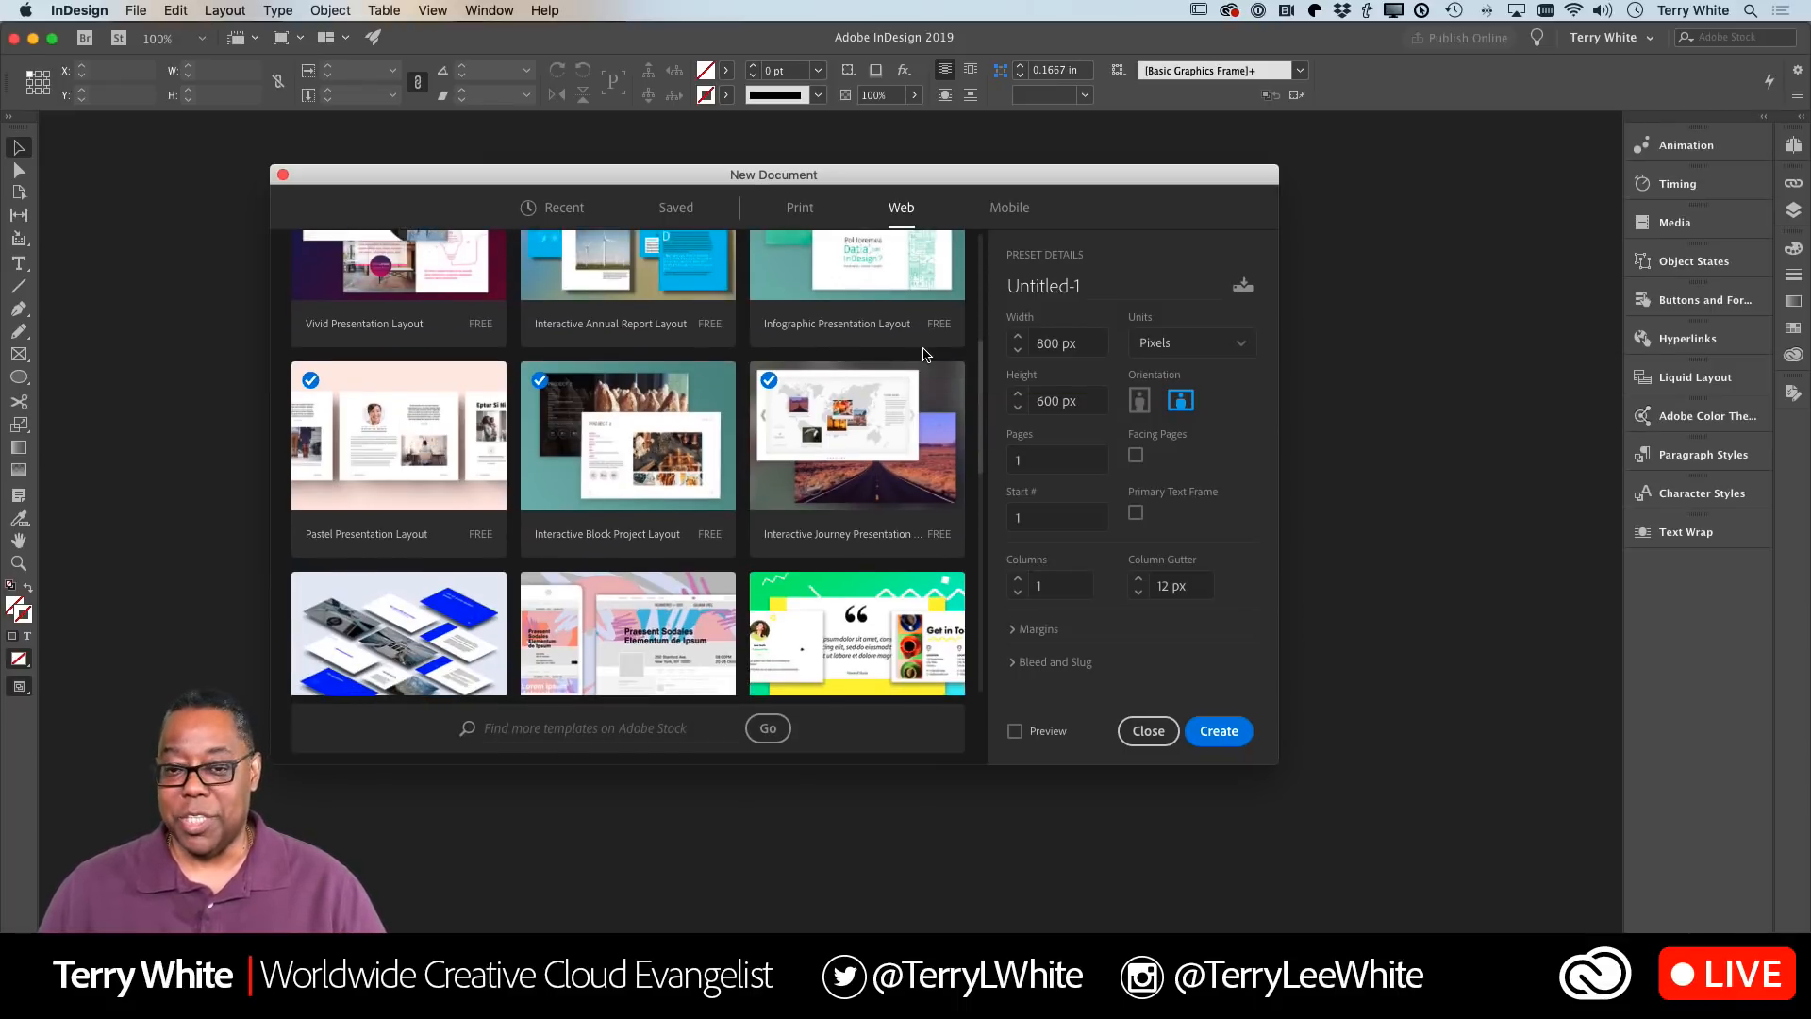
Select the Whimsical Cookbook ePub Layout among the Mobile templates and look over its preview
click(1009, 209)
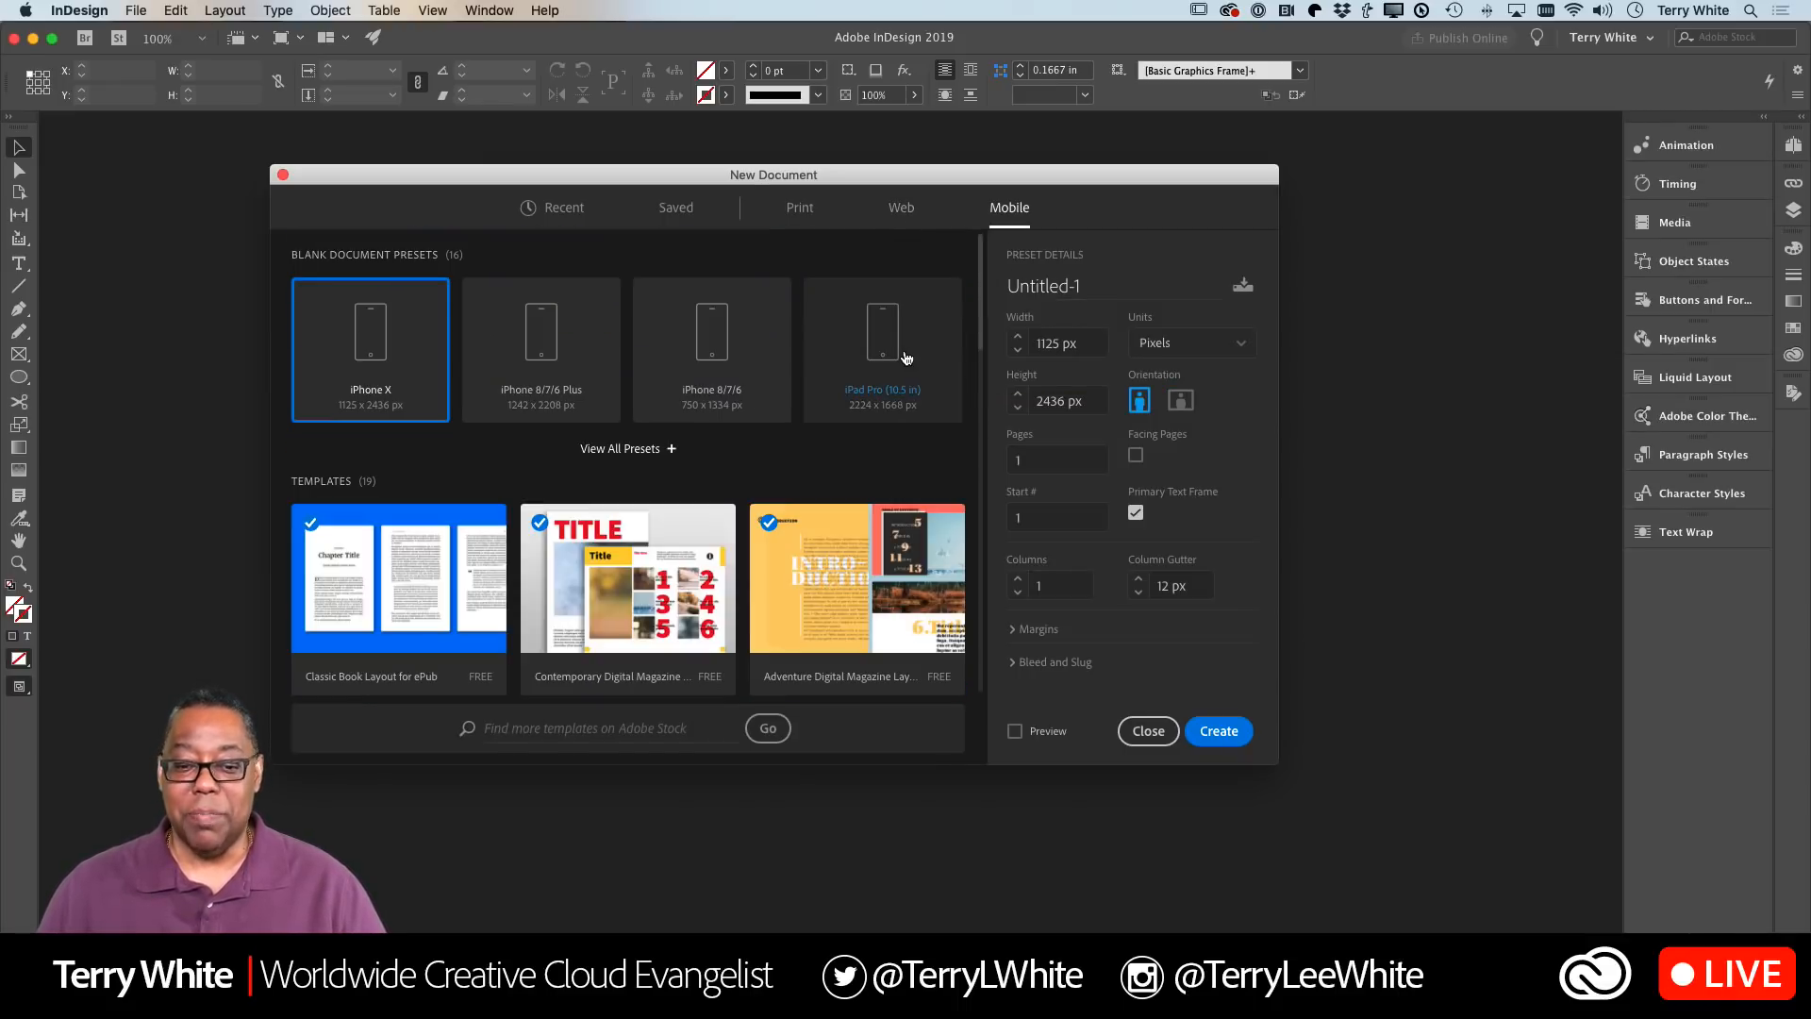
scroll(906, 357, down, 3)
scroll(906, 357, down, 3)
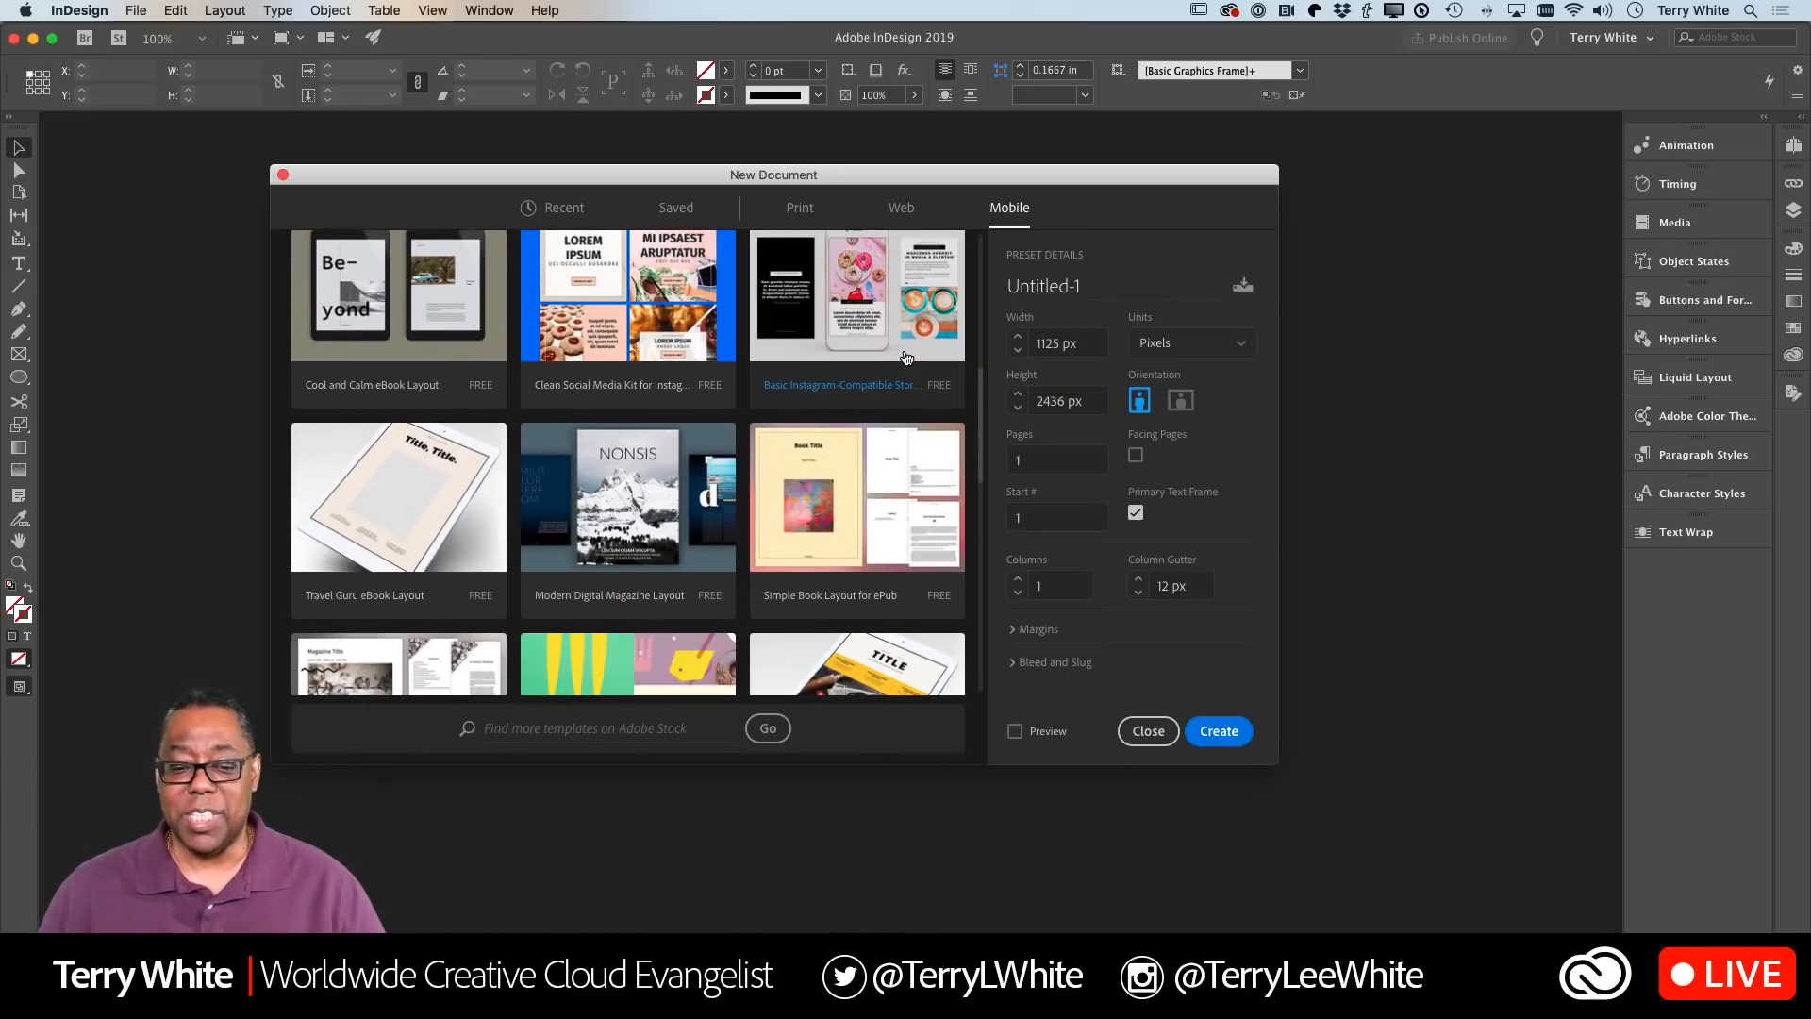
scroll(906, 357, down, 5)
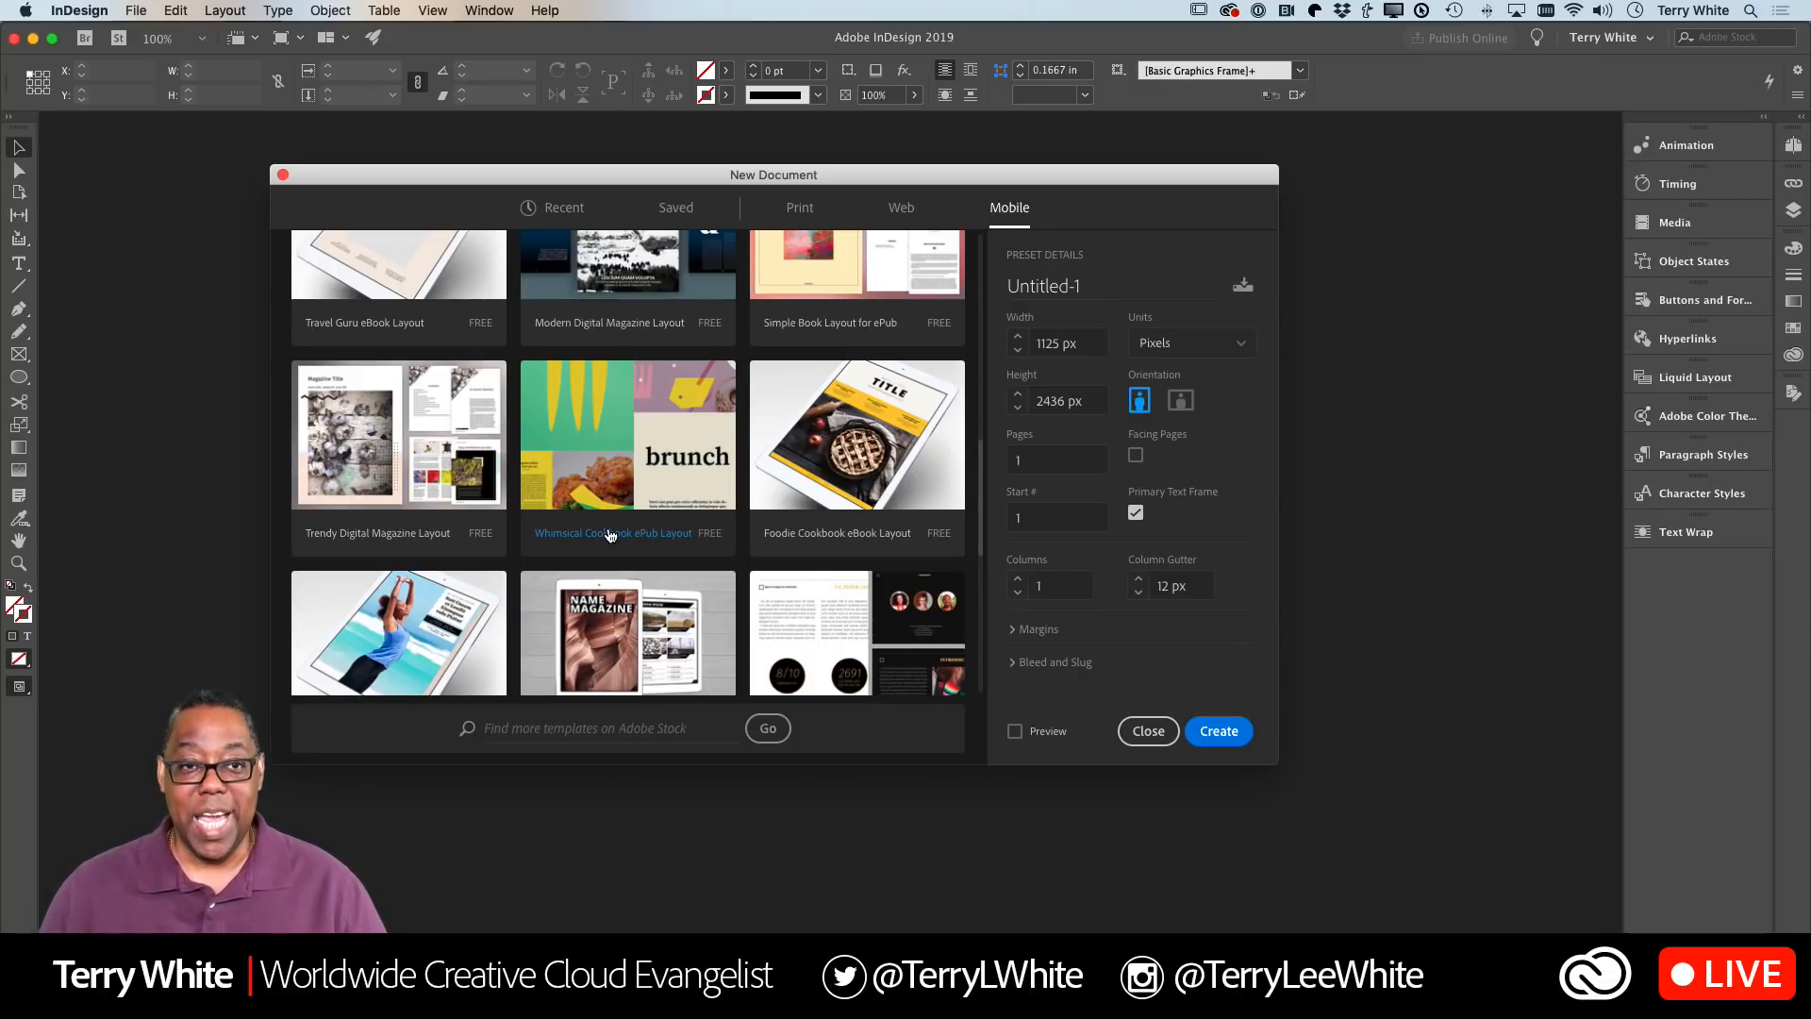
click(598, 479)
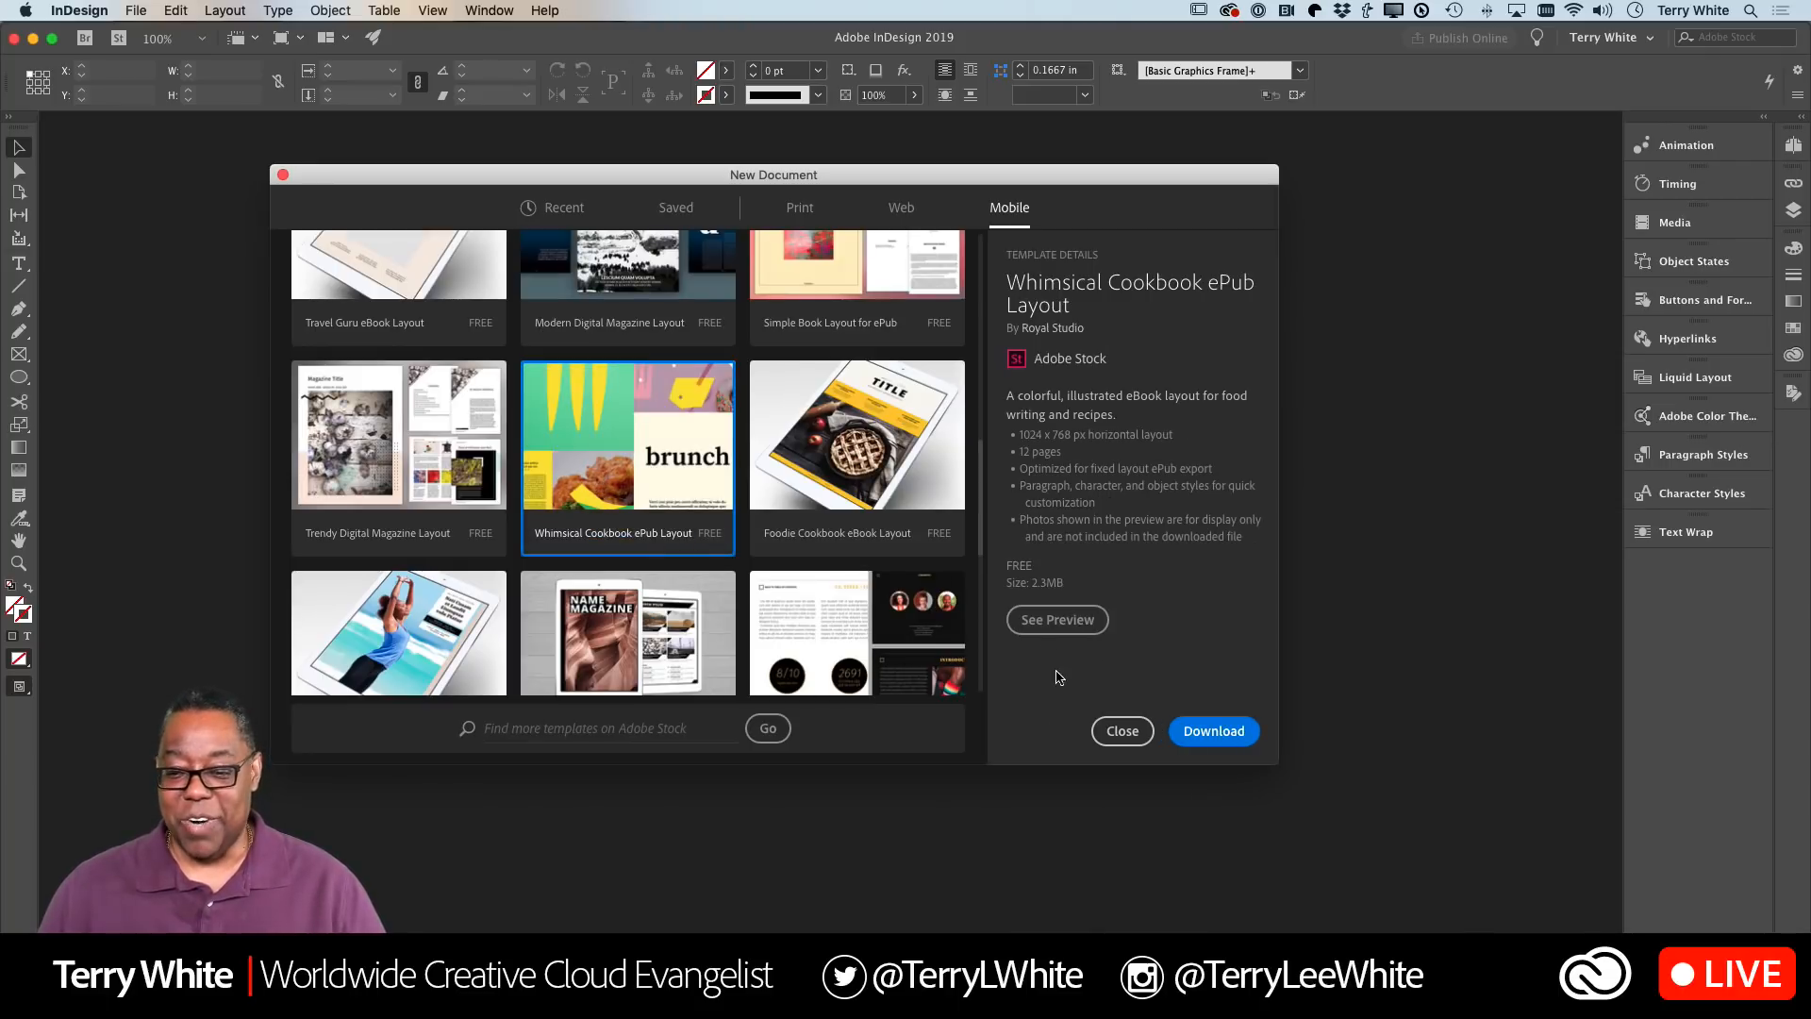
click(1058, 619)
scroll(855, 601, down, 5)
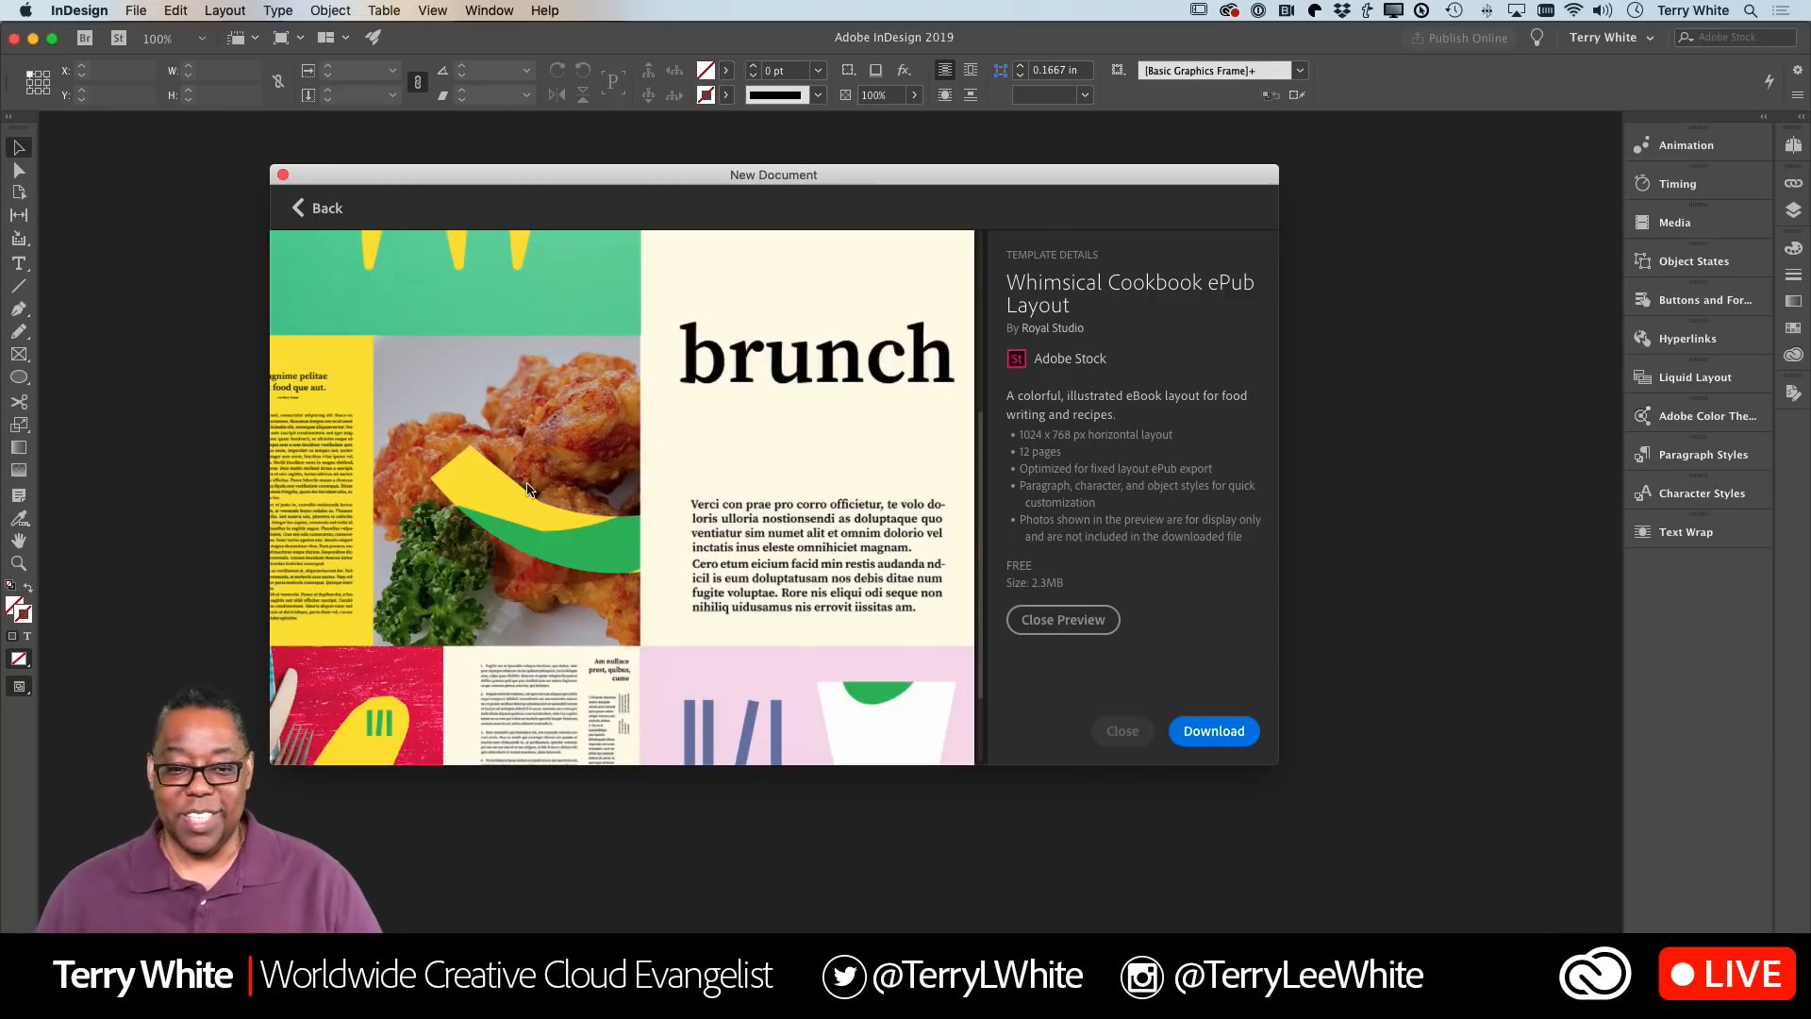
click(1078, 624)
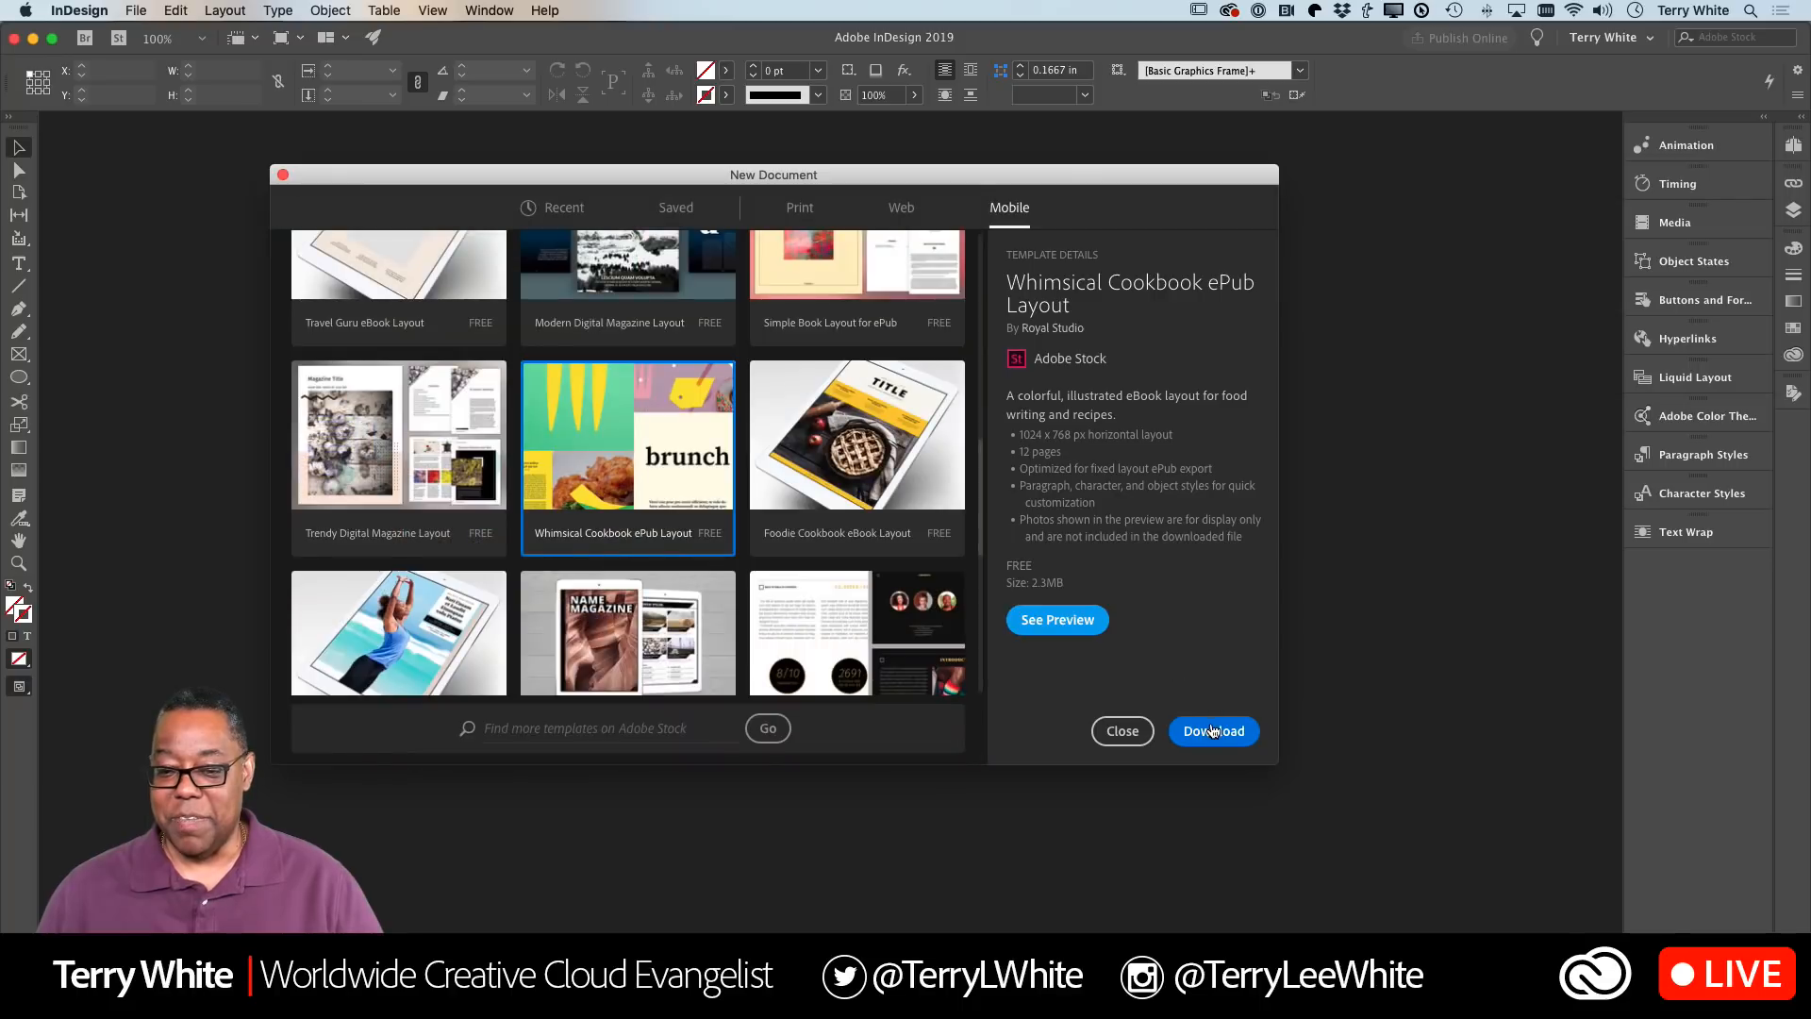
Download and open the Whimsical Cookbook ePub Layout template, activating its missing Source Serif Pro Regular font from Adobe Fonts
click(1215, 732)
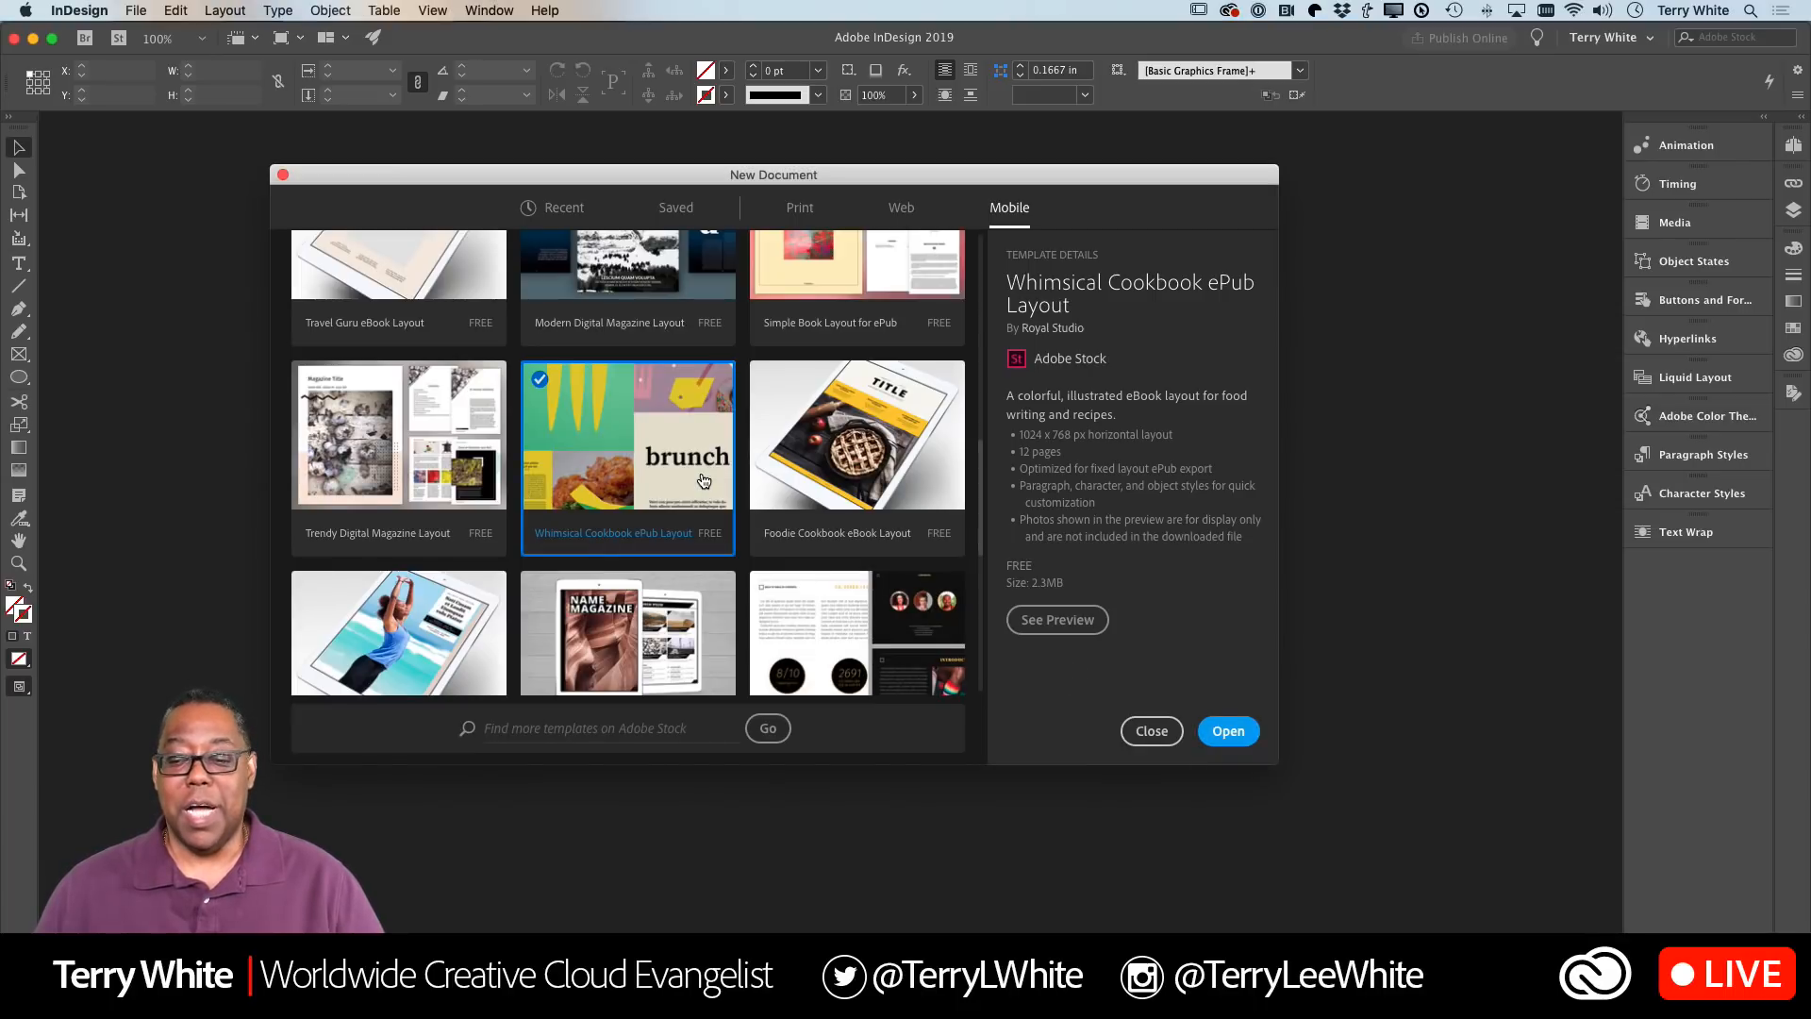
click(1223, 737)
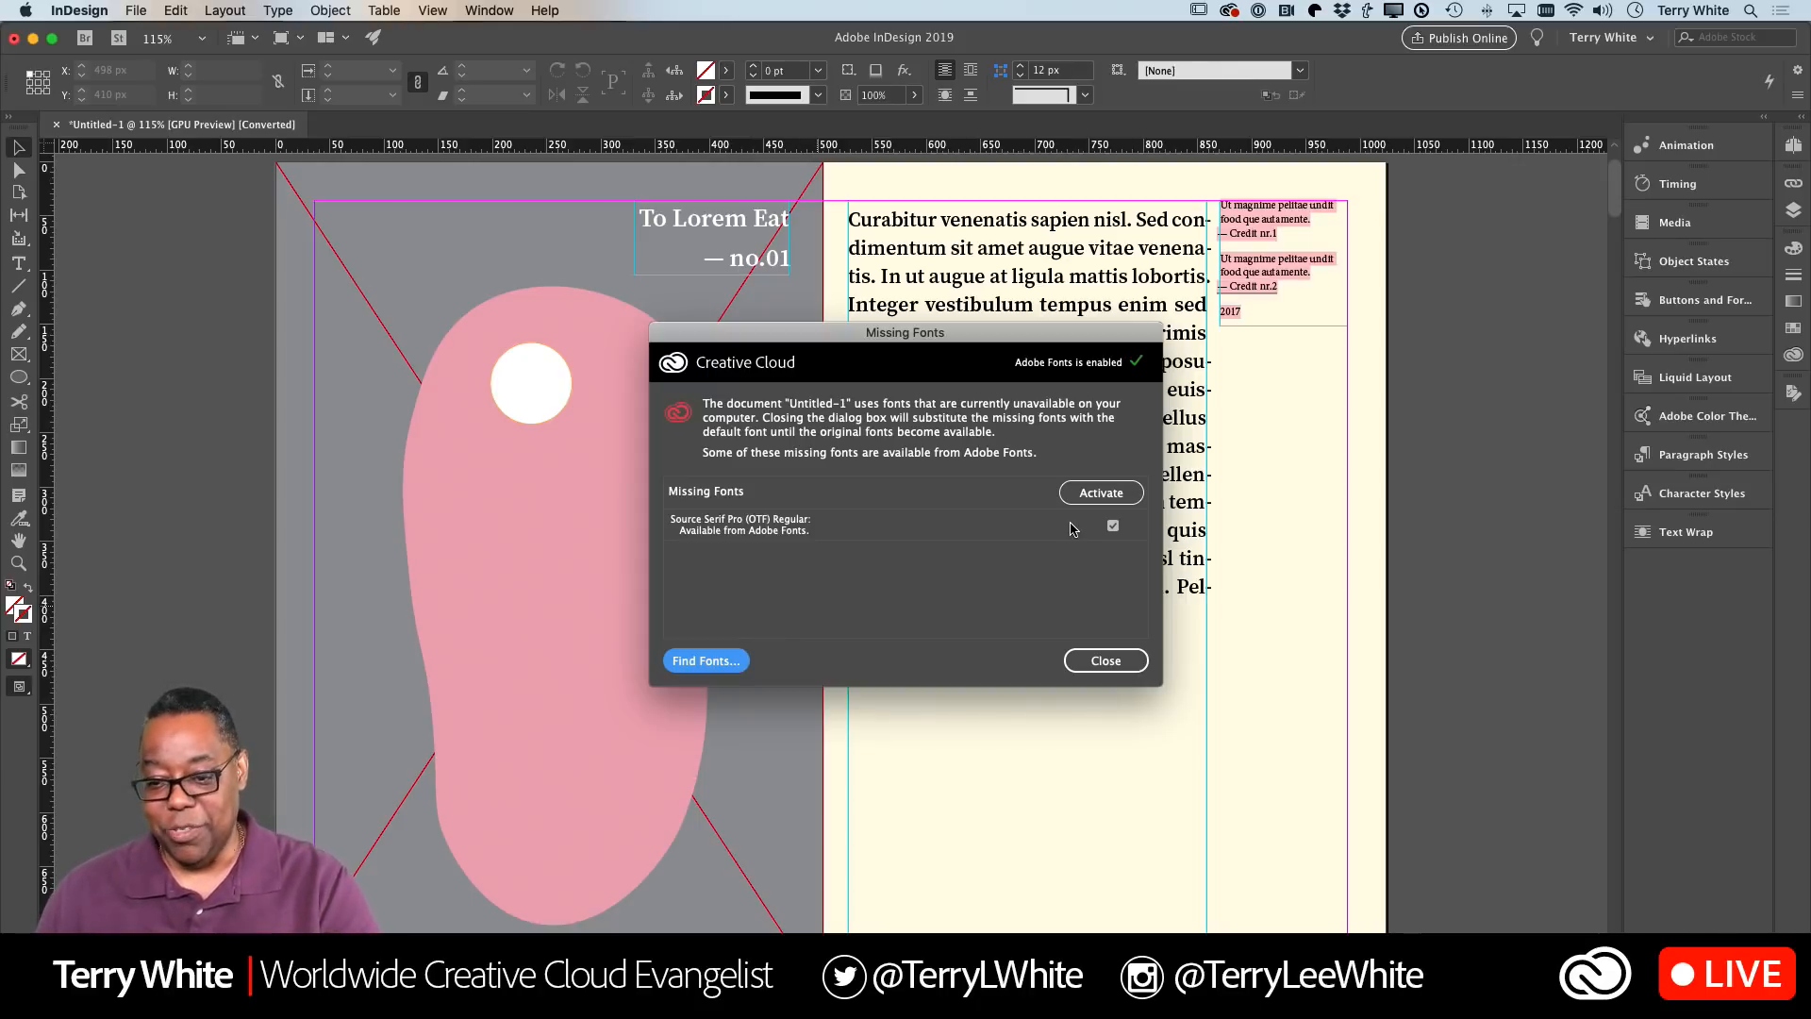
click(1101, 492)
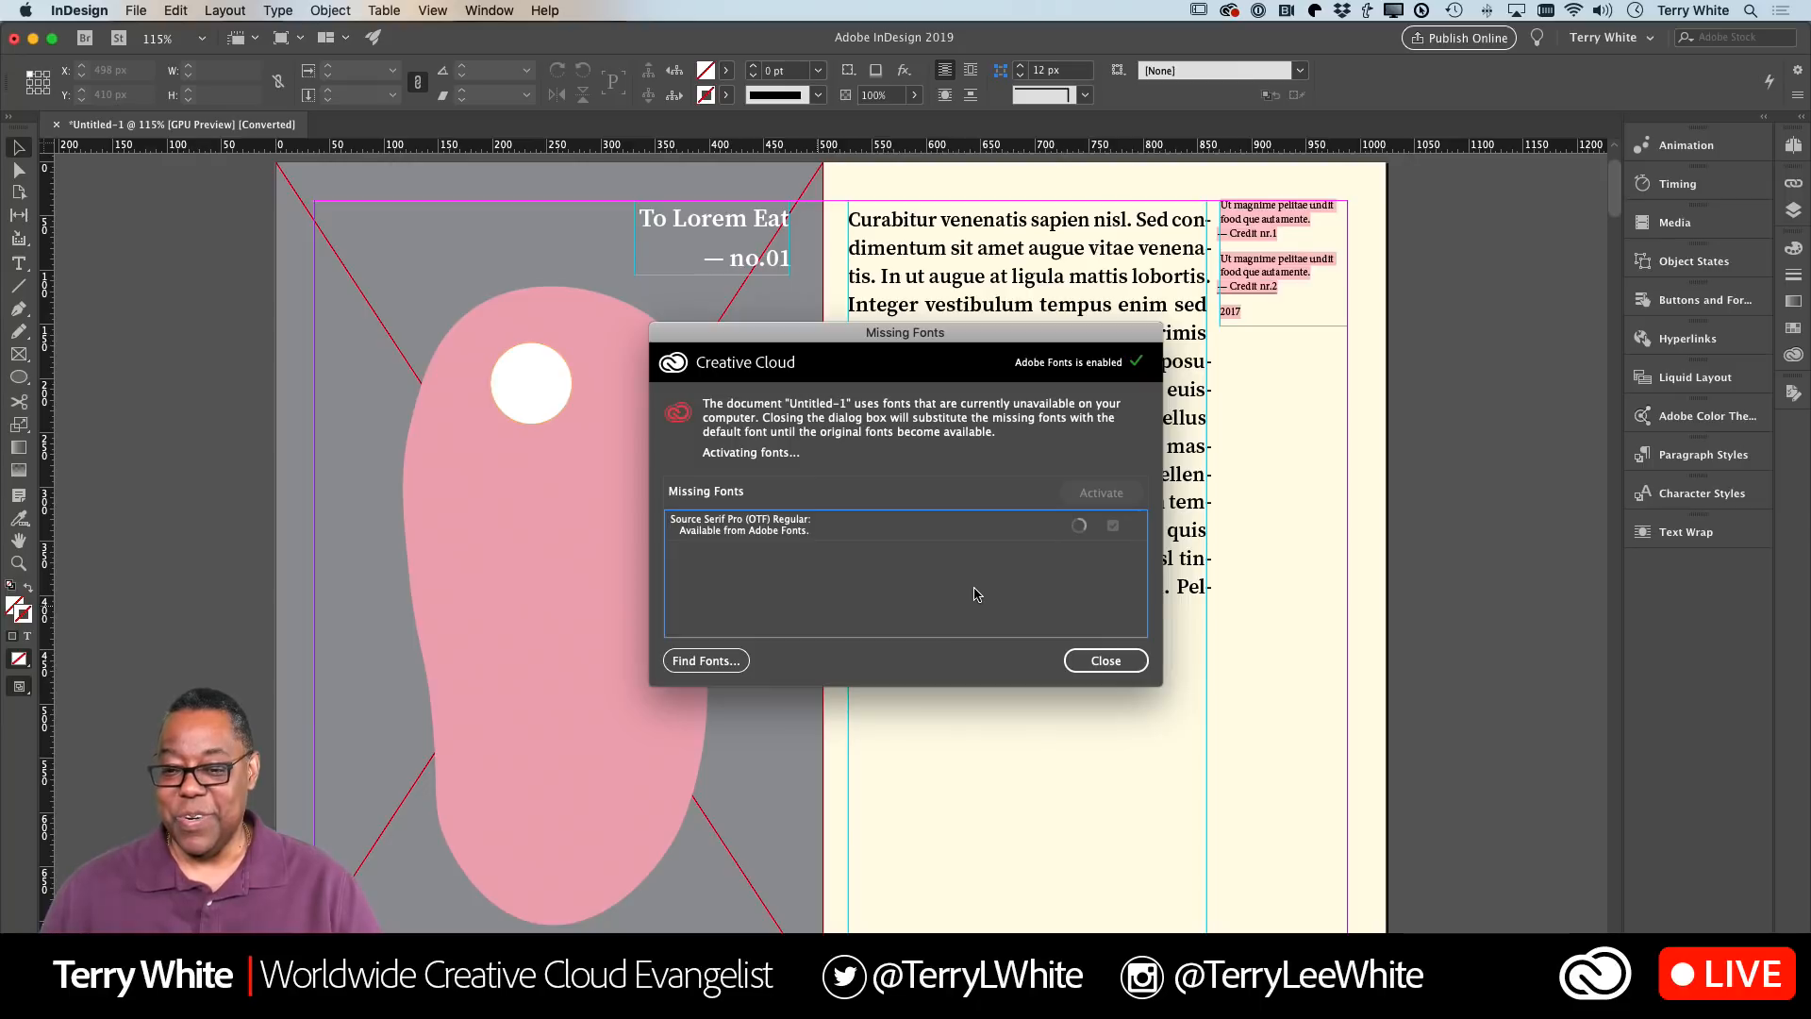
click(1090, 666)
Examine the template's illustrated pages and text layouts, from the first page through to the vegan page
scroll(764, 437, down, 1)
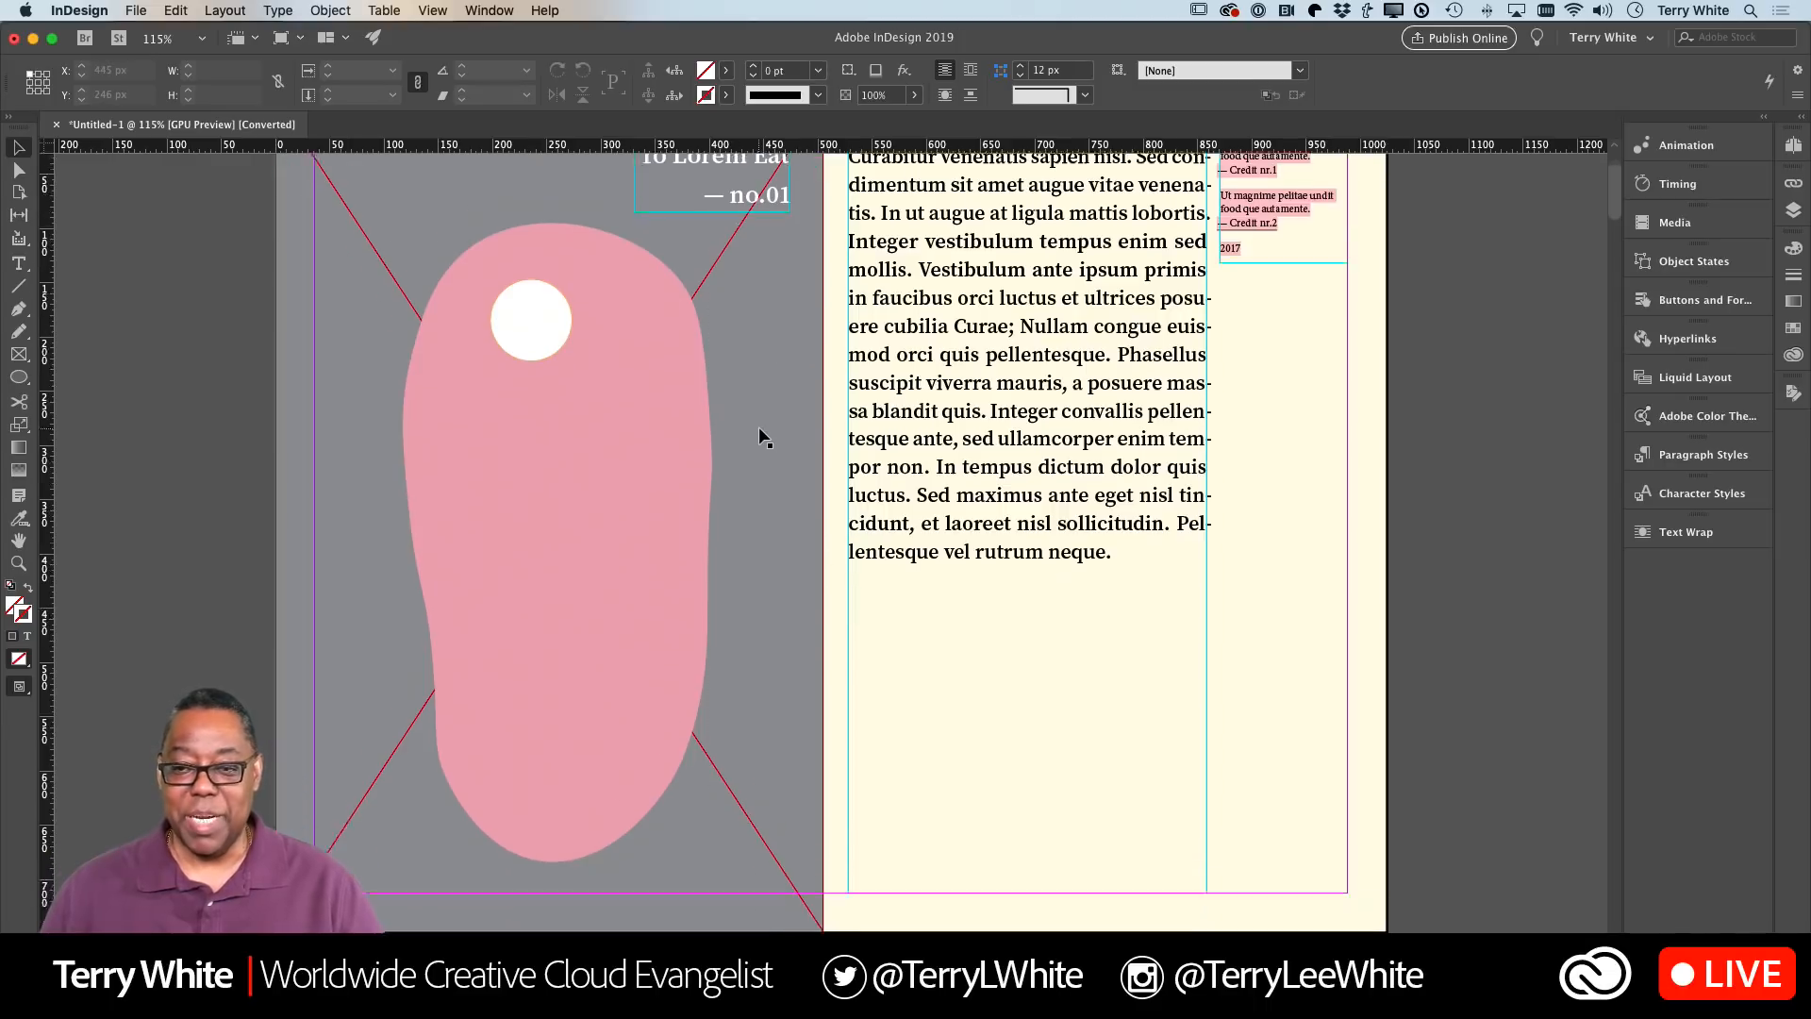
scroll(764, 436, down, 10)
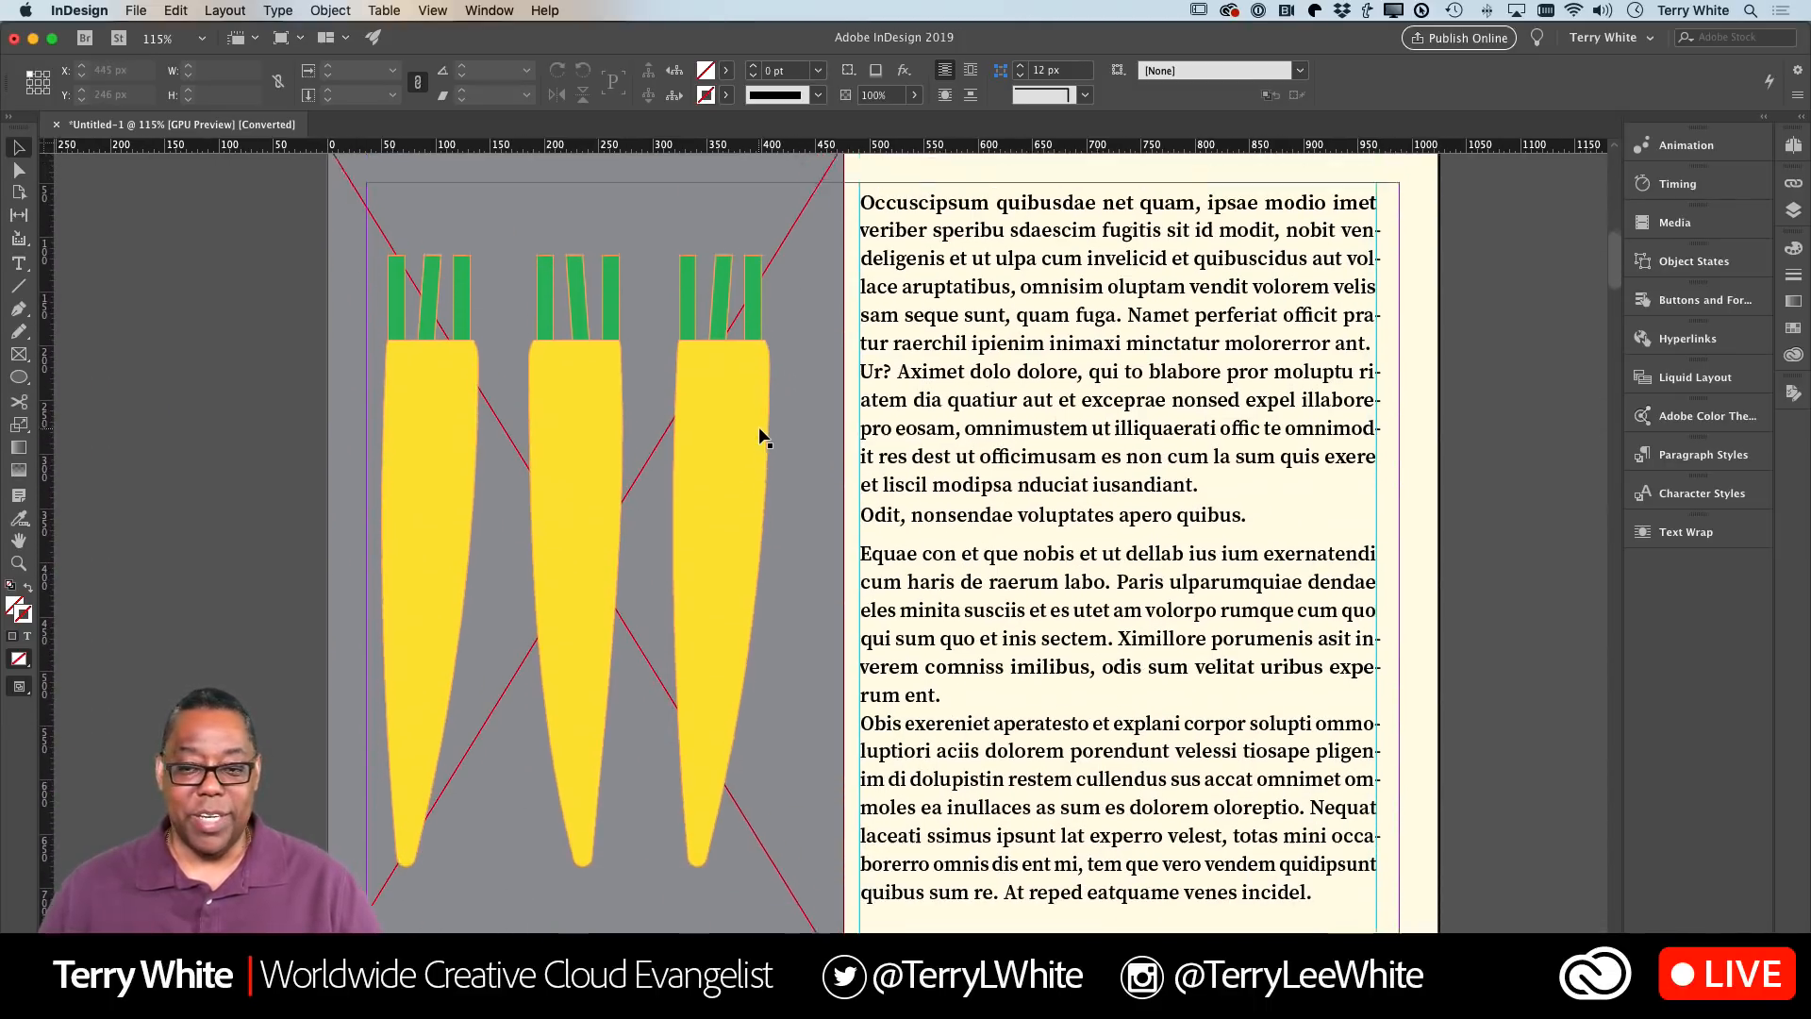
scroll(760, 436, up, 6)
scroll(760, 436, down, 6)
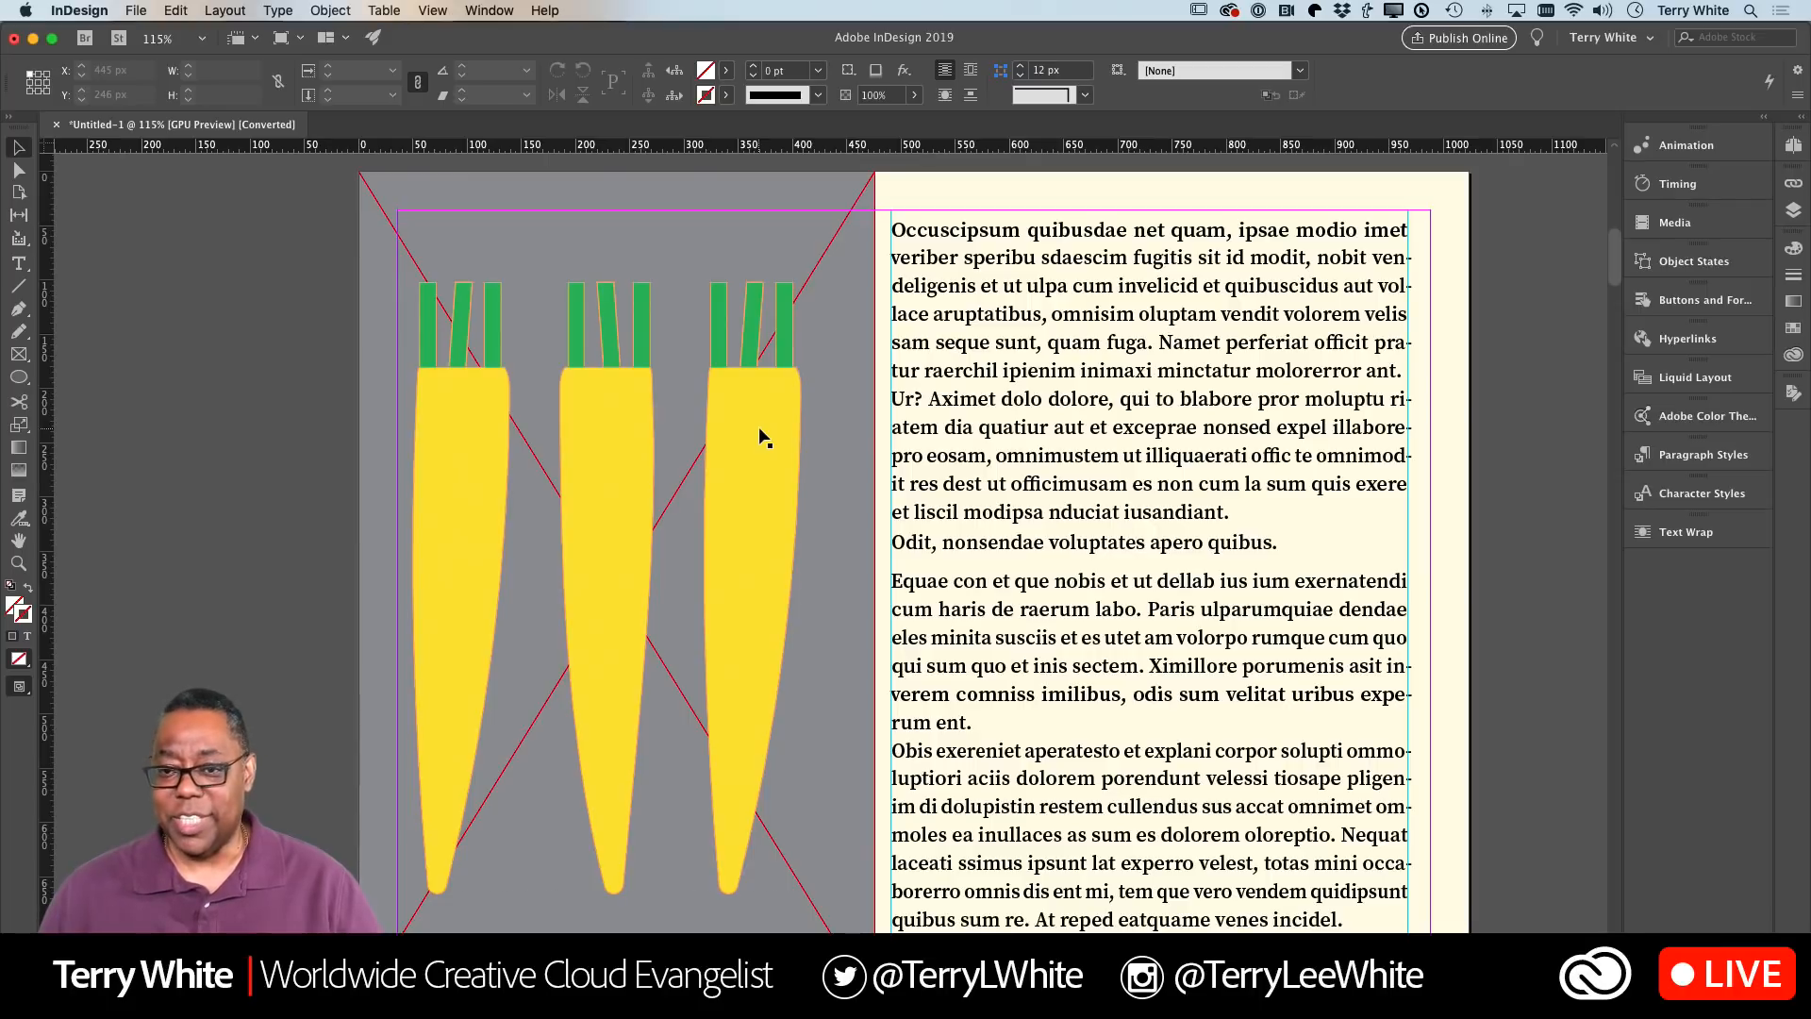
click(766, 466)
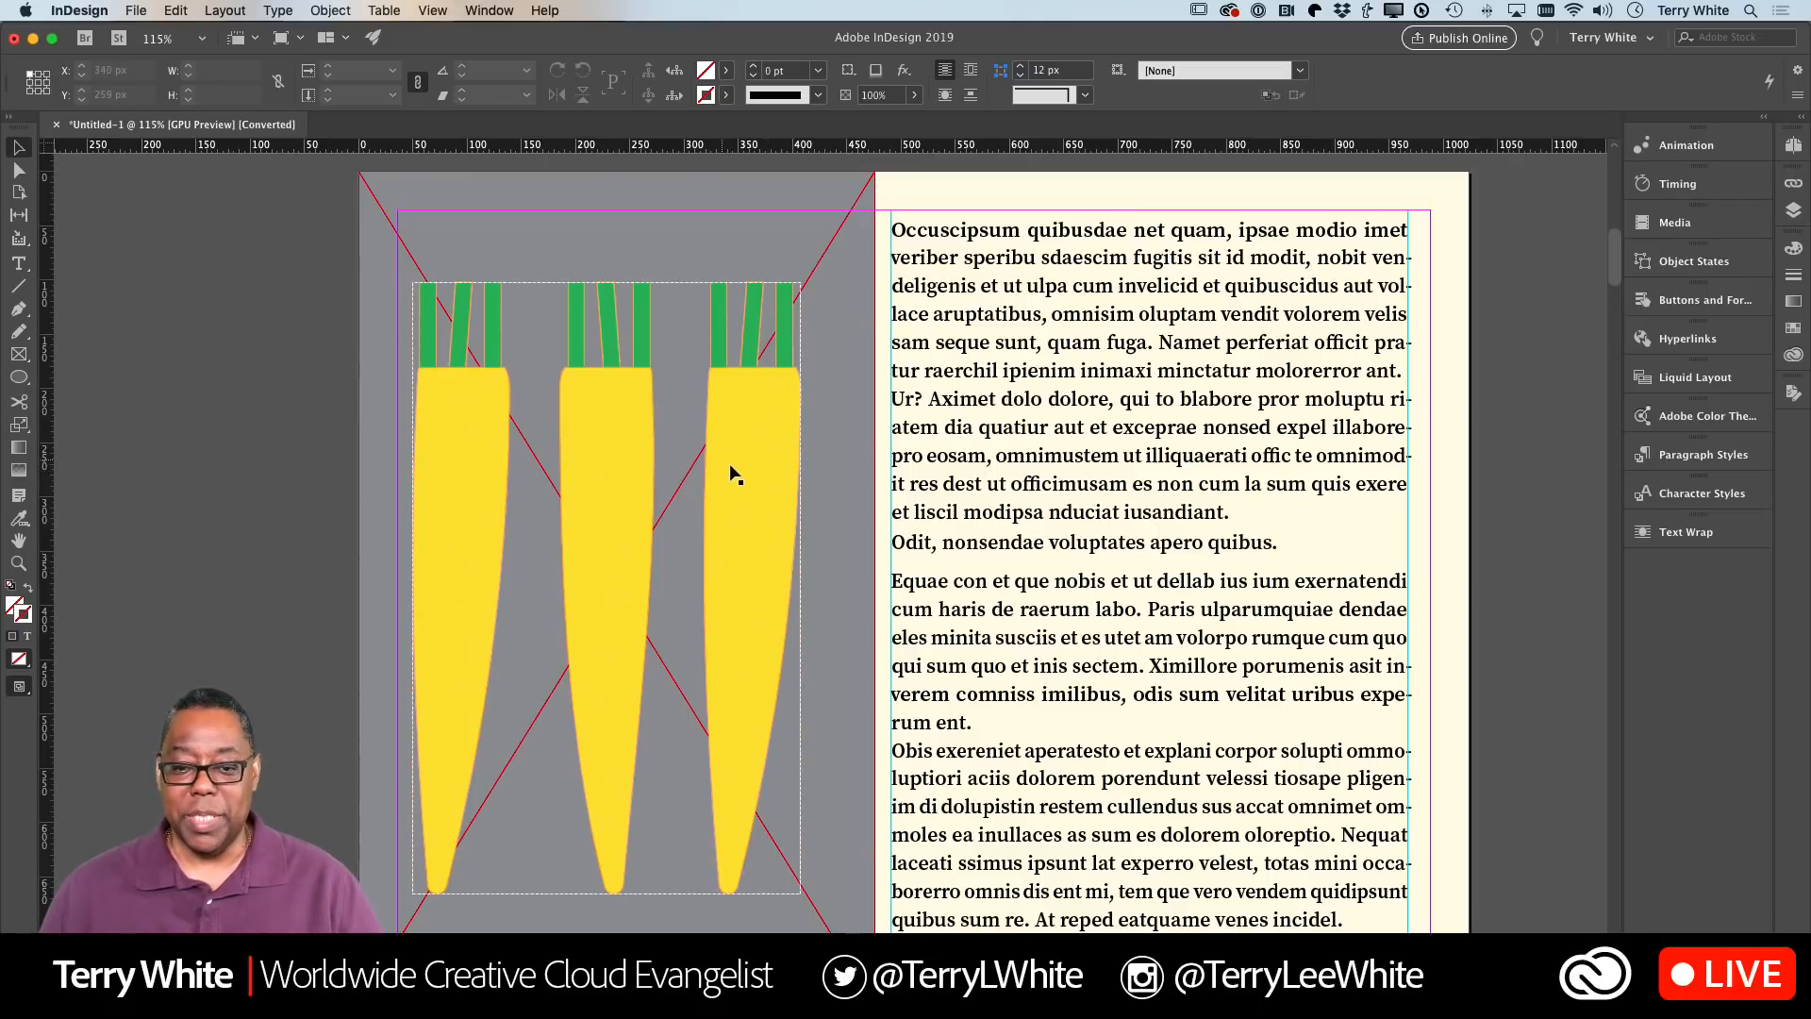
scroll(896, 434, down, 15)
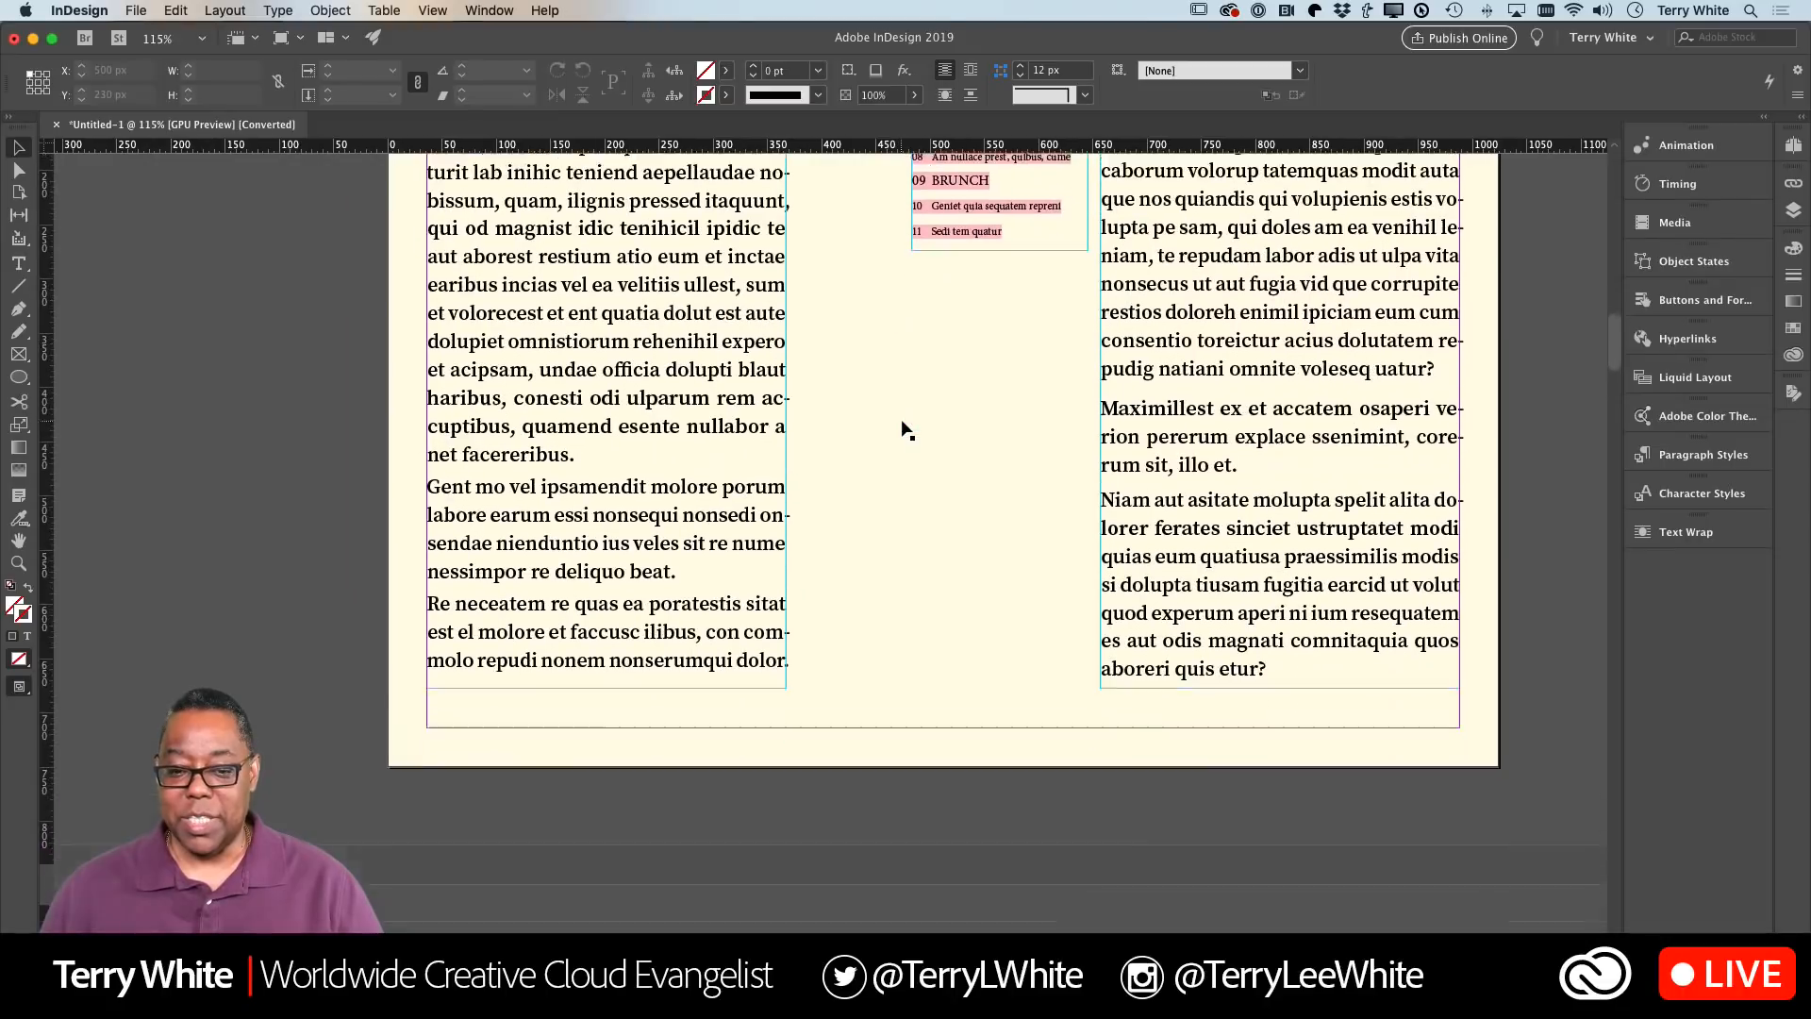
scroll(902, 422, down, 20)
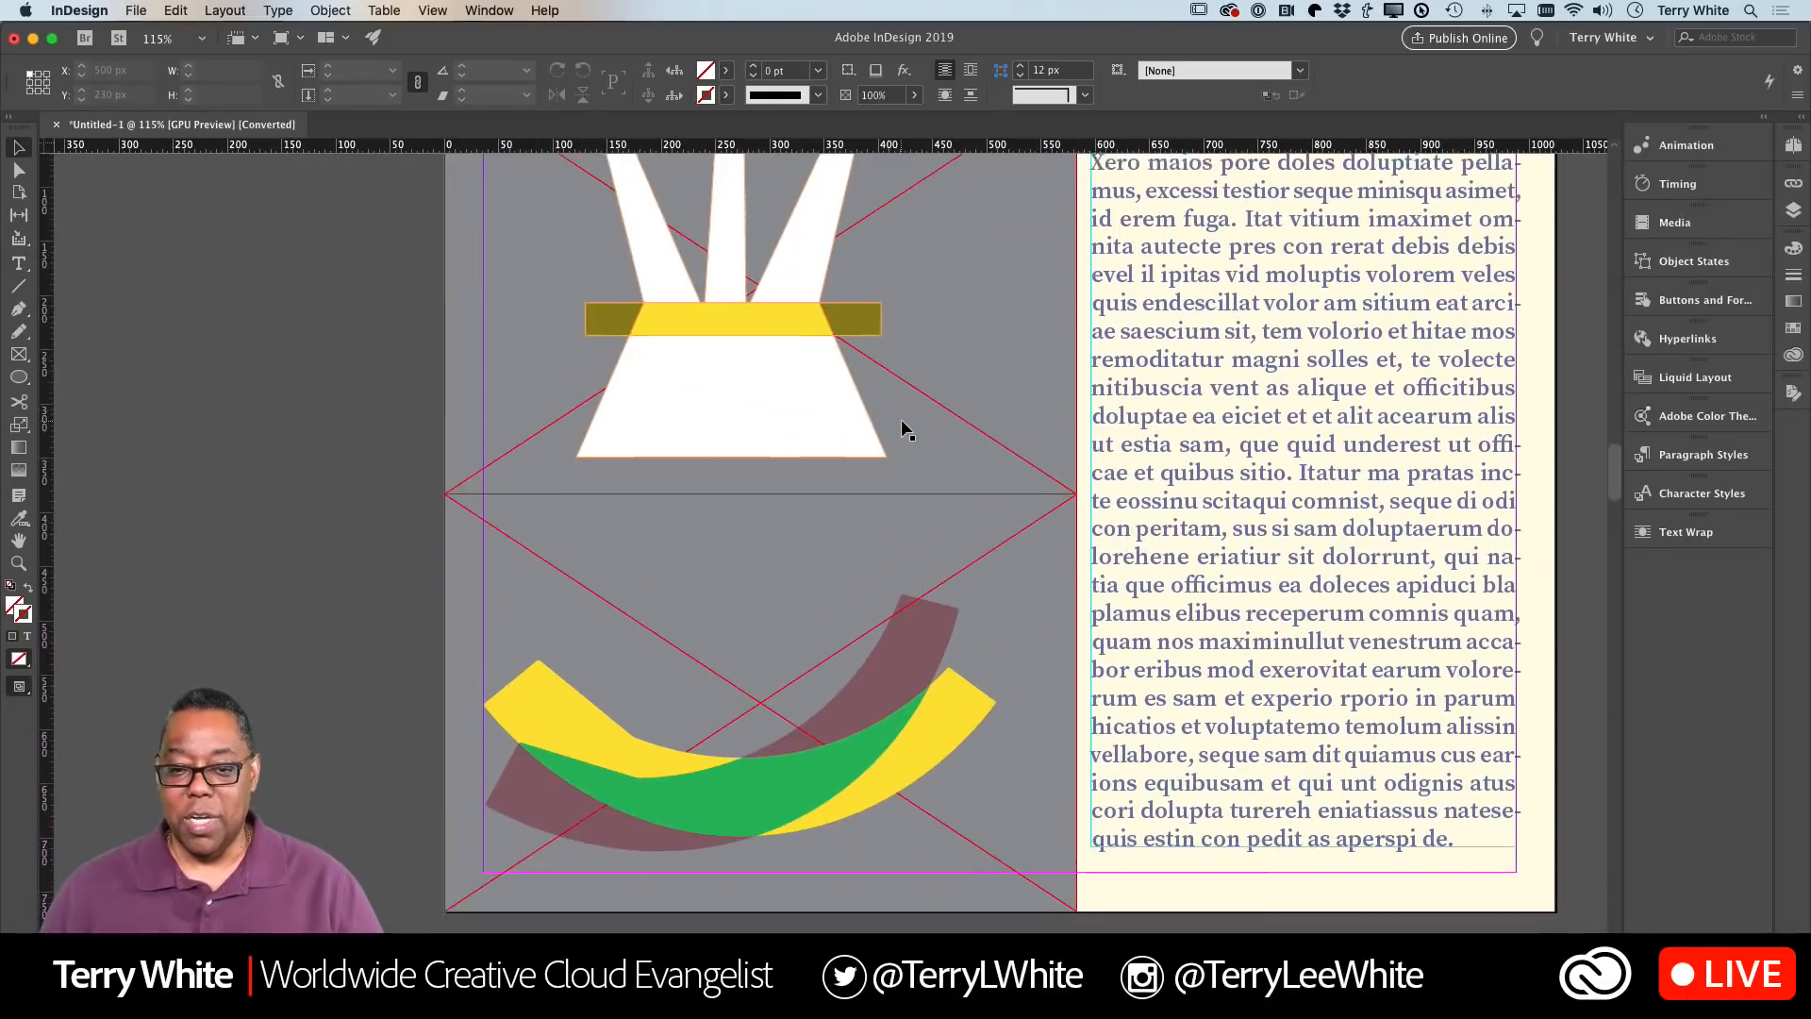
click(723, 382)
scroll(802, 453, down, 10)
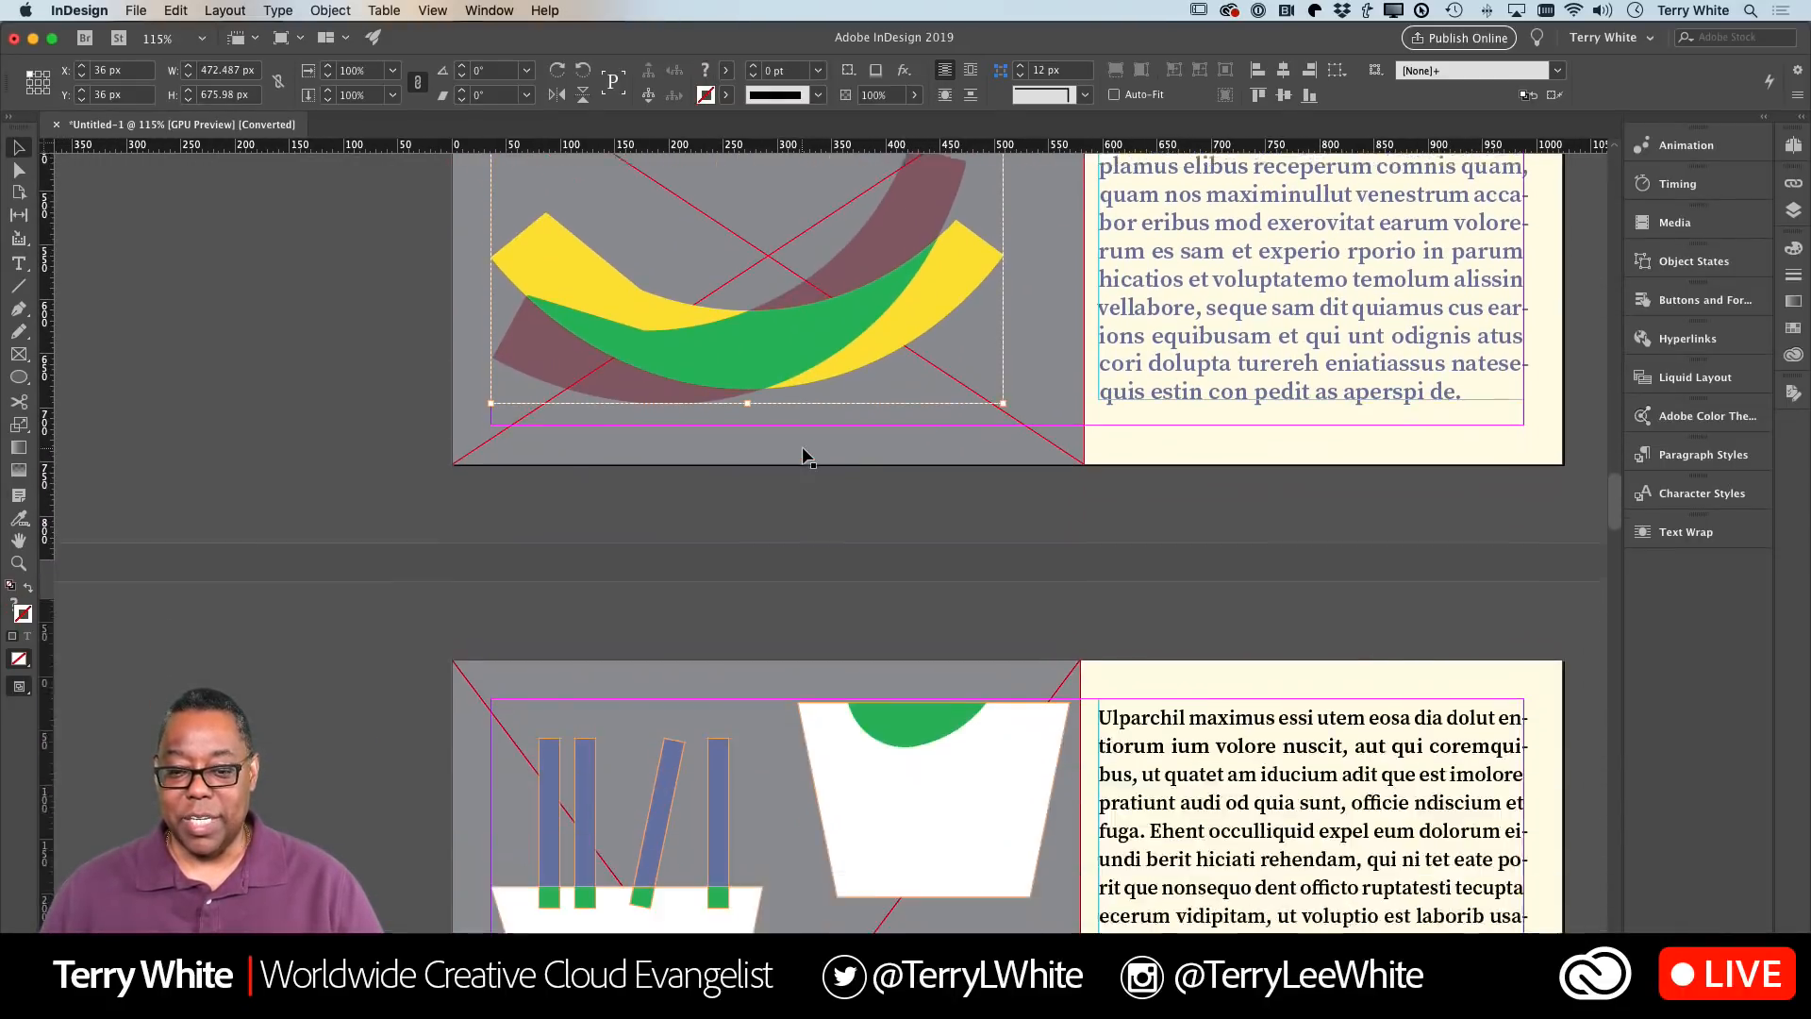
scroll(802, 448, down, 10)
Select the grouped illustration on the vegan page, try moving it slightly down, and undo the move
click(660, 429)
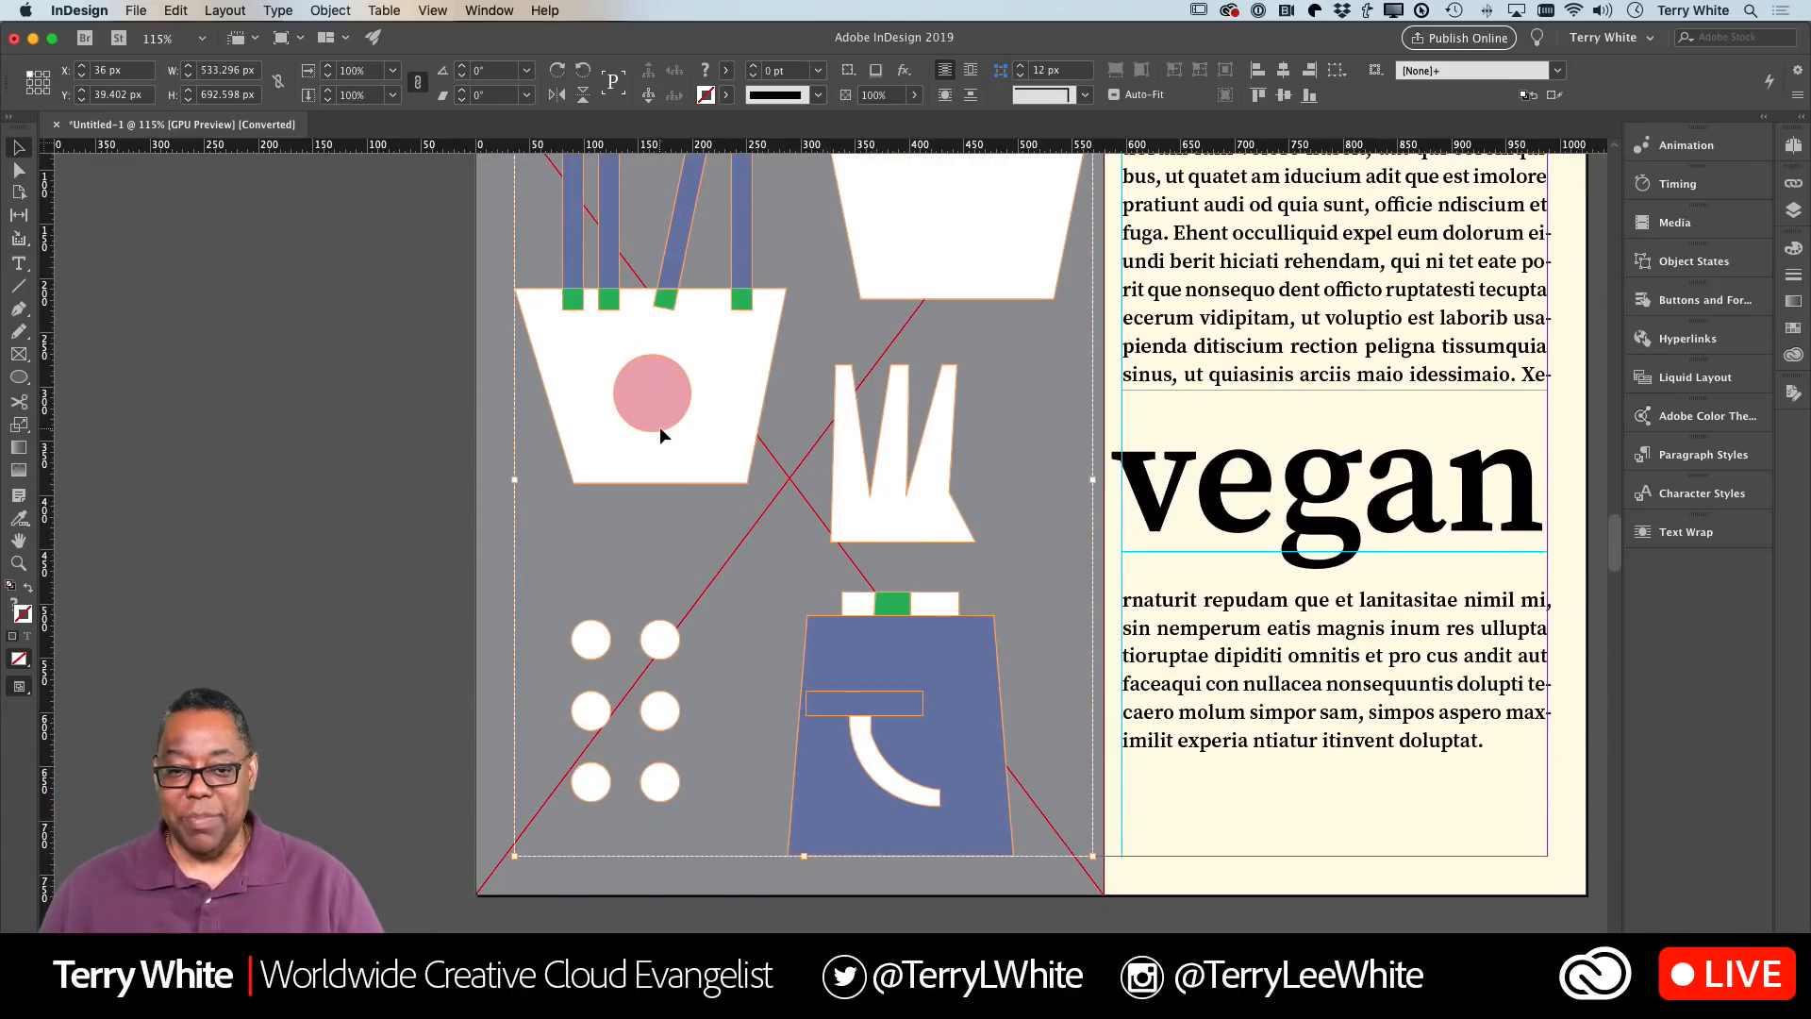
drag(665, 426, 667, 467)
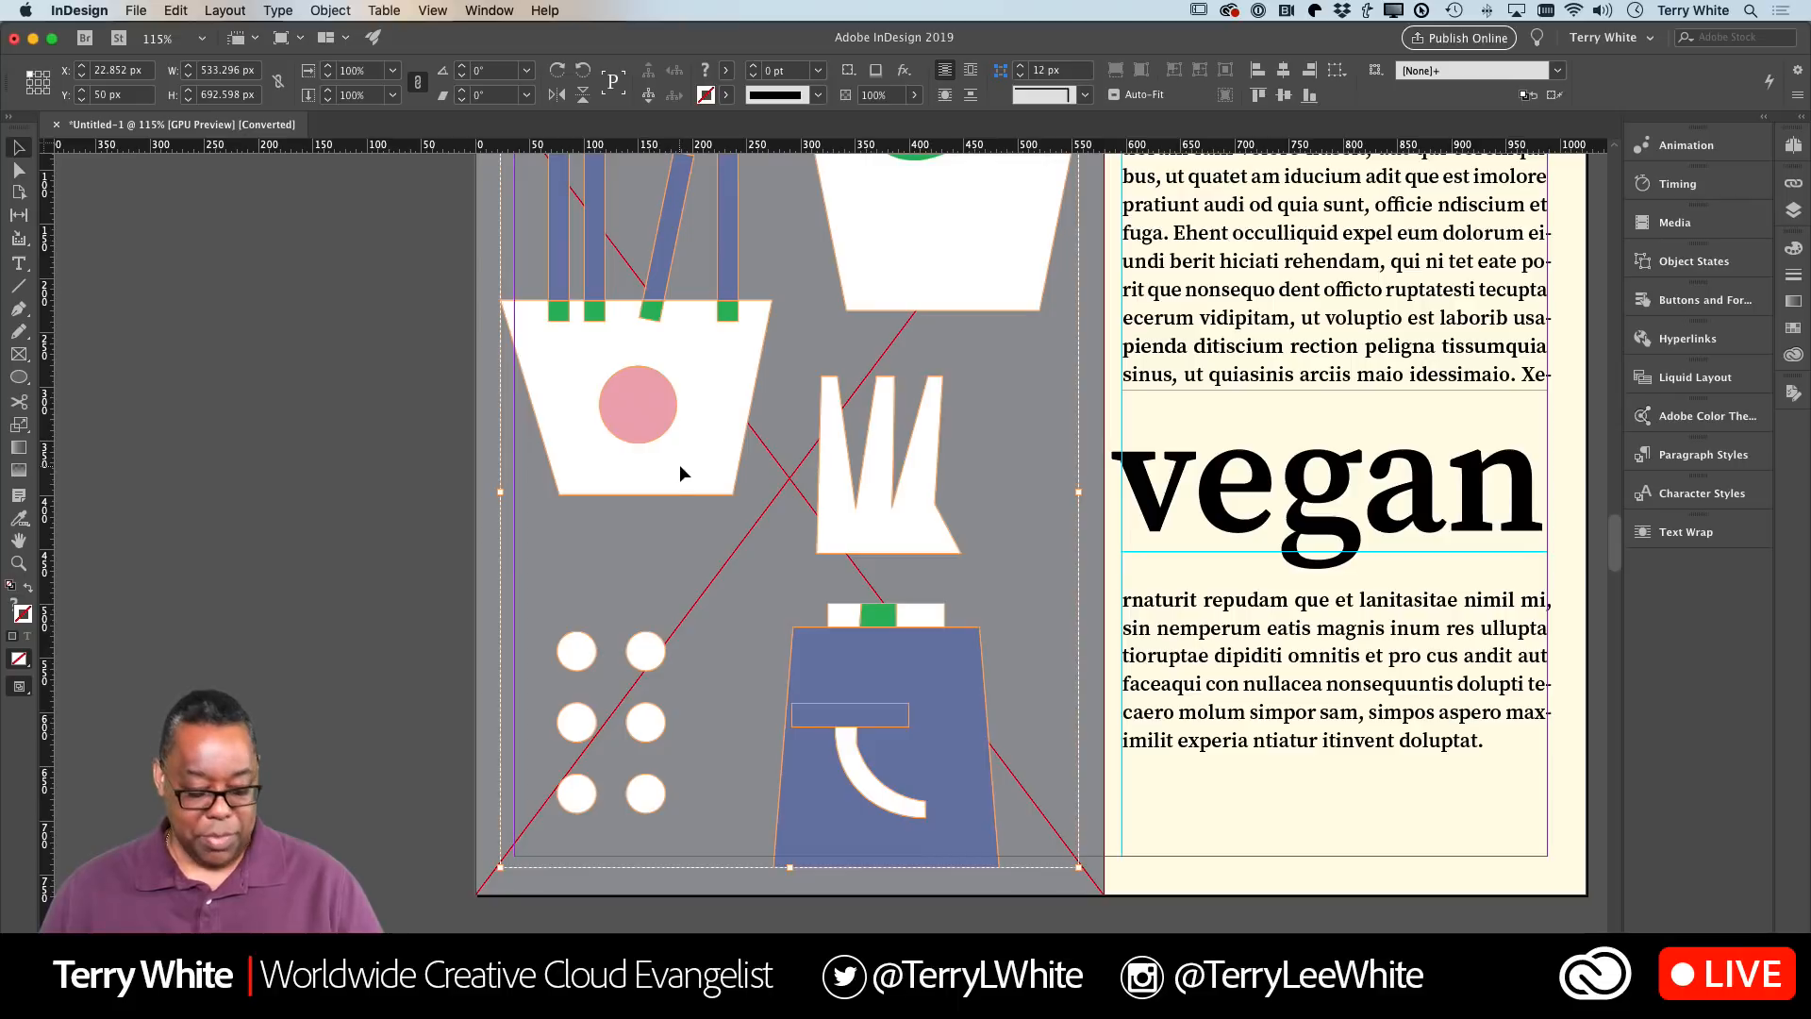
key(super+z)
key(super+z)
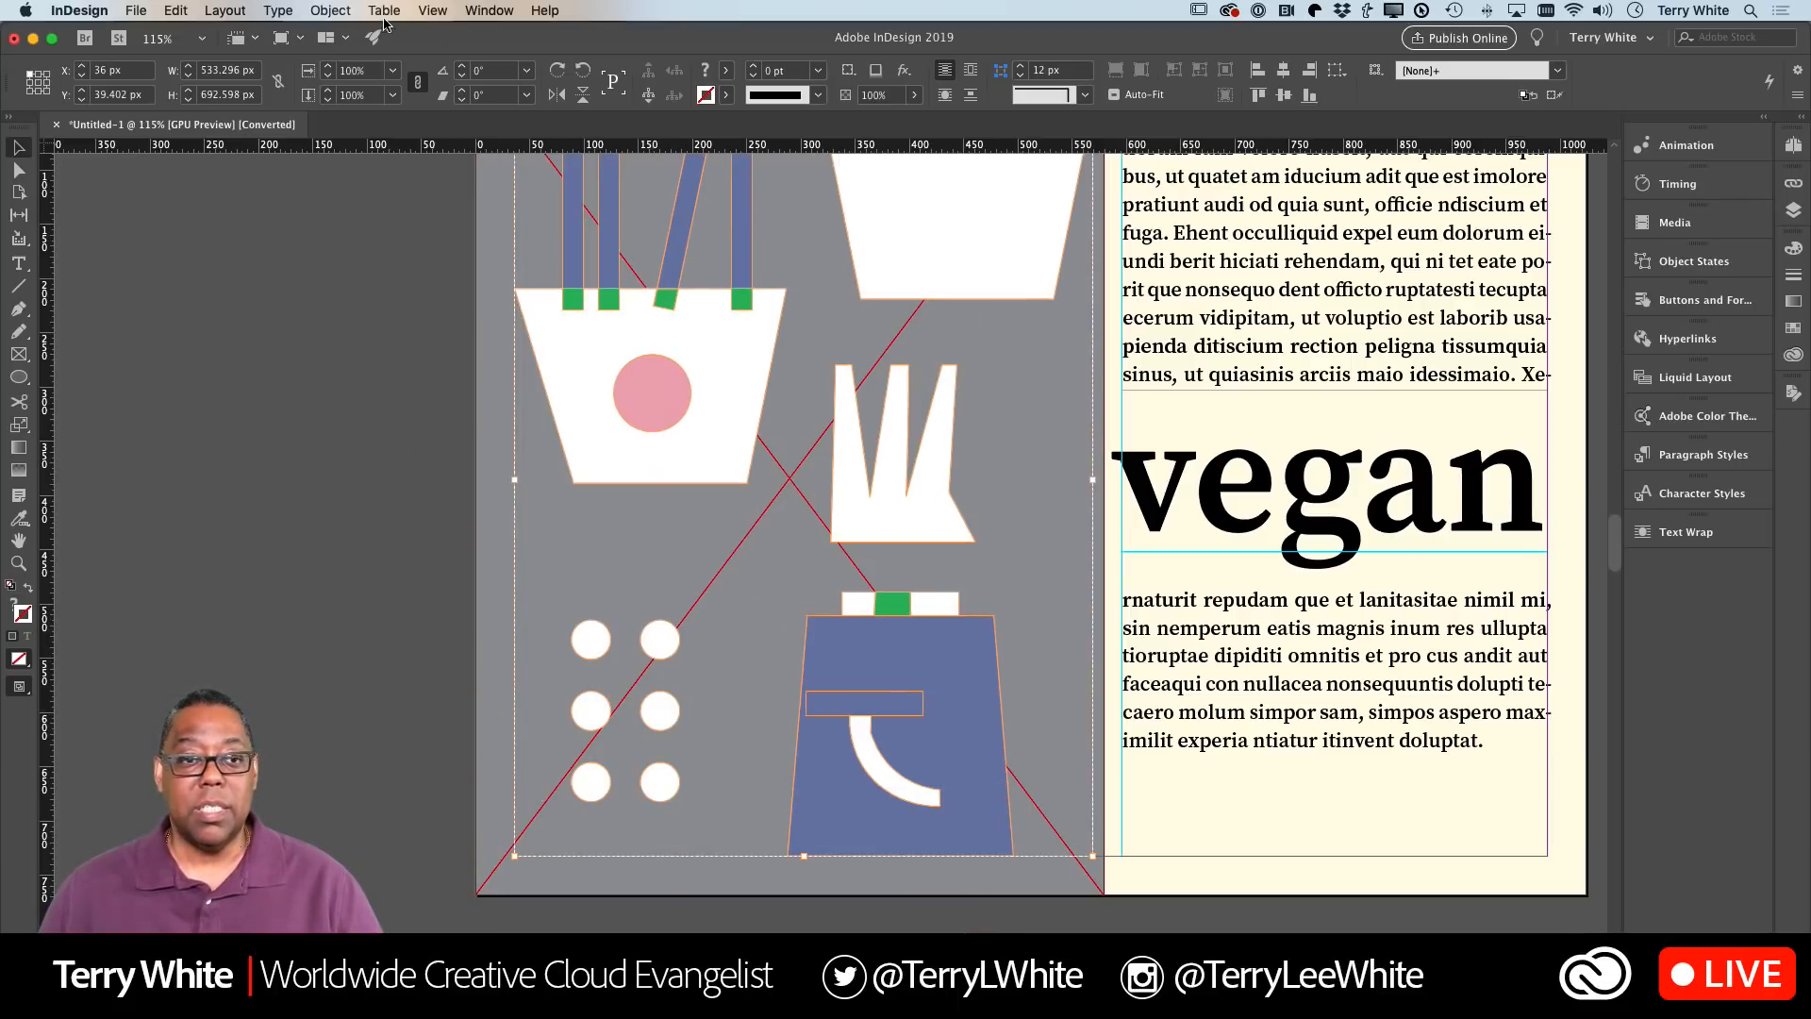
Try ungrouping the vegan page illustration and moving part of its artwork, undoing both changes
click(330, 10)
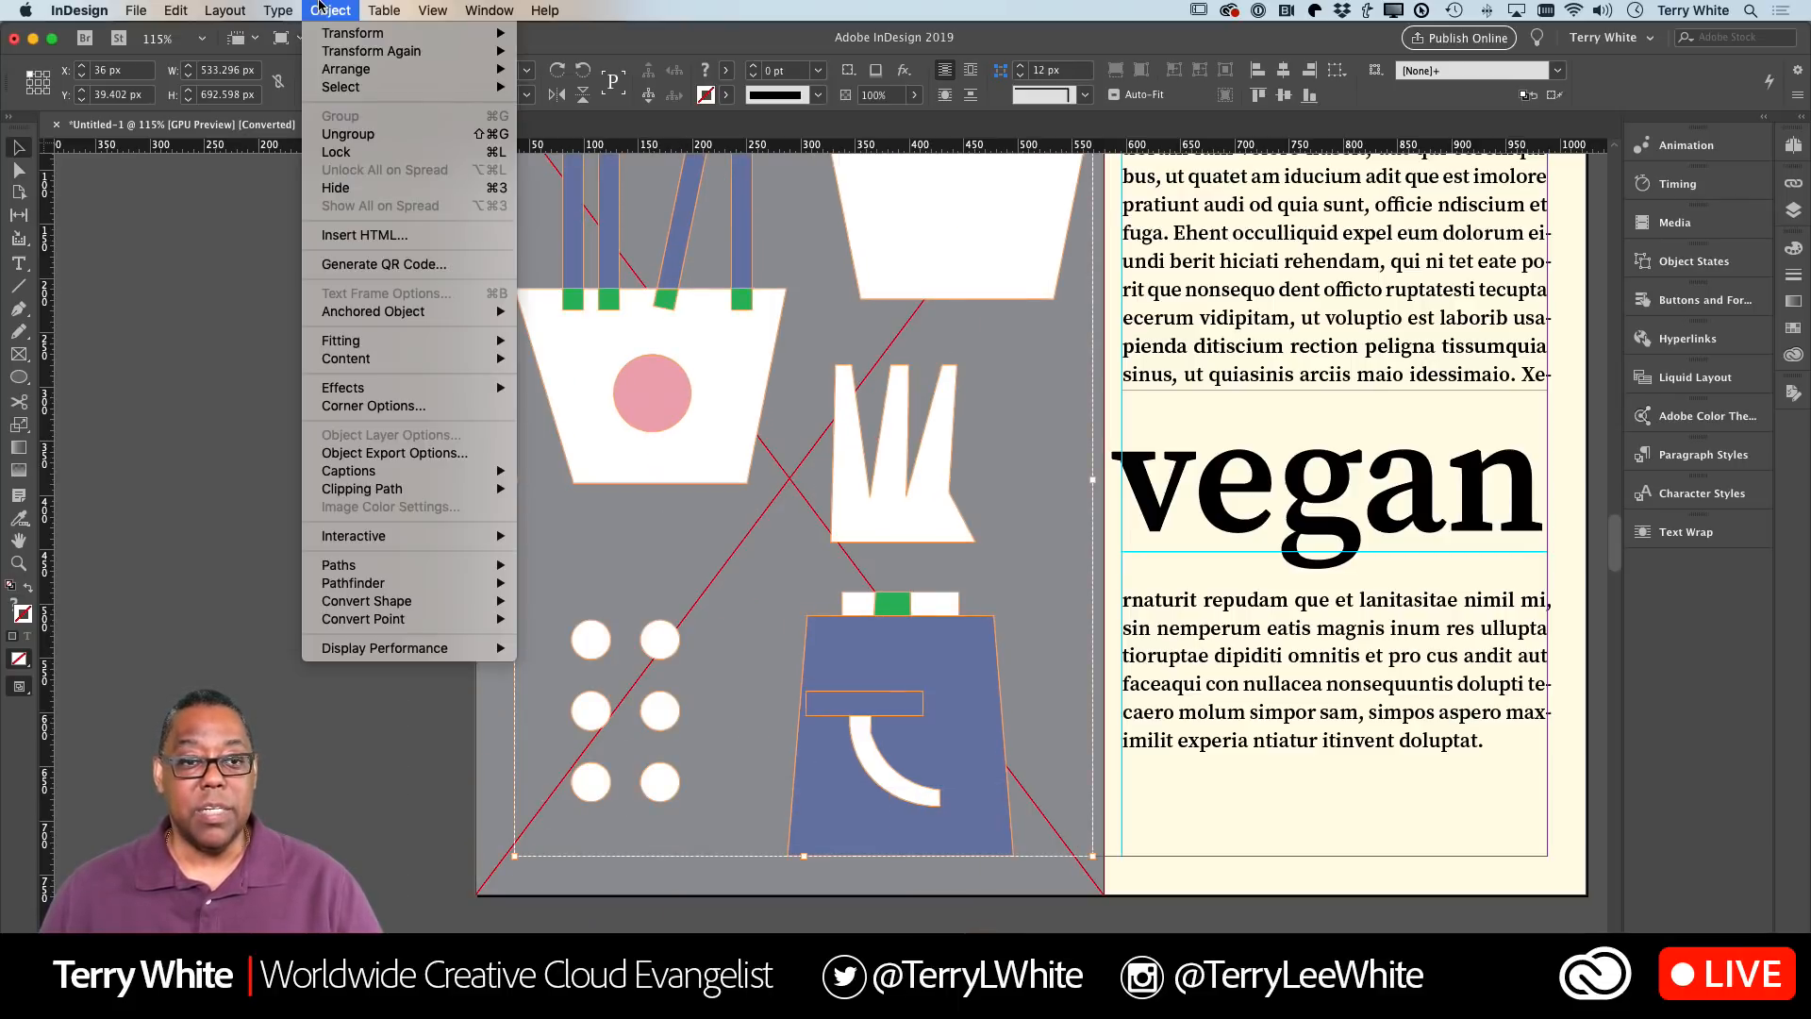
click(349, 135)
click(623, 384)
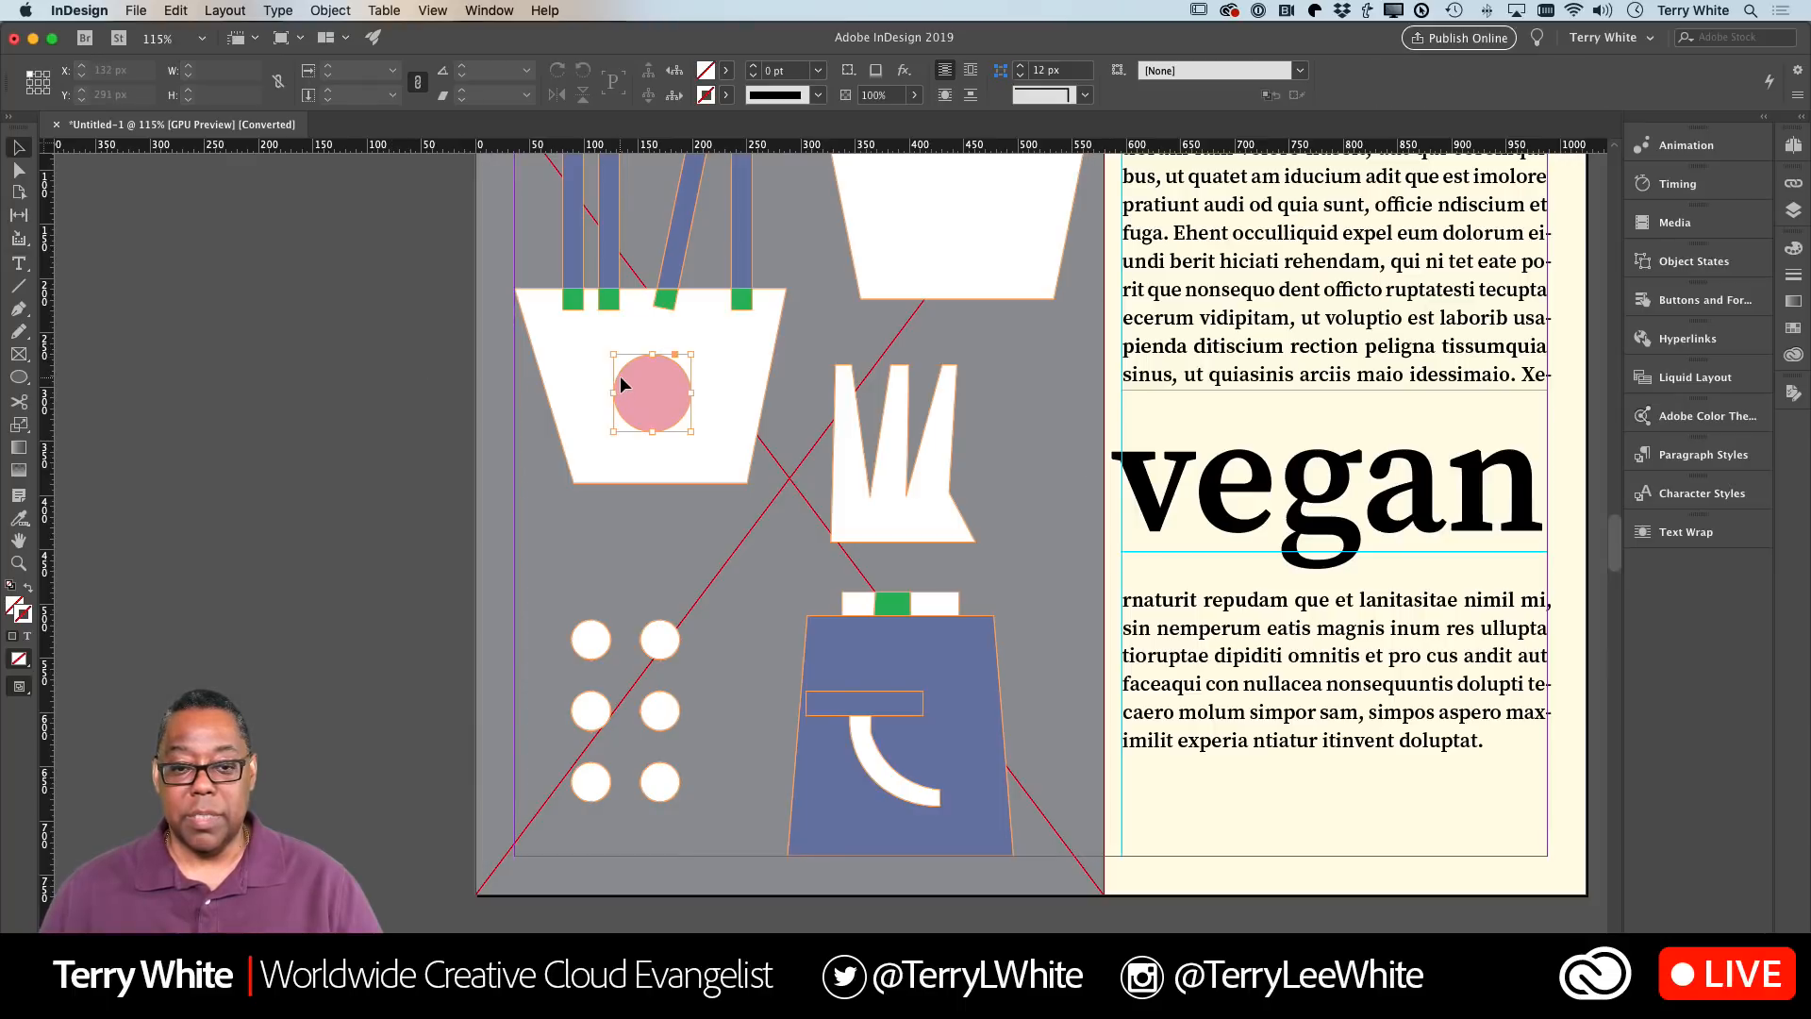
key(super+z)
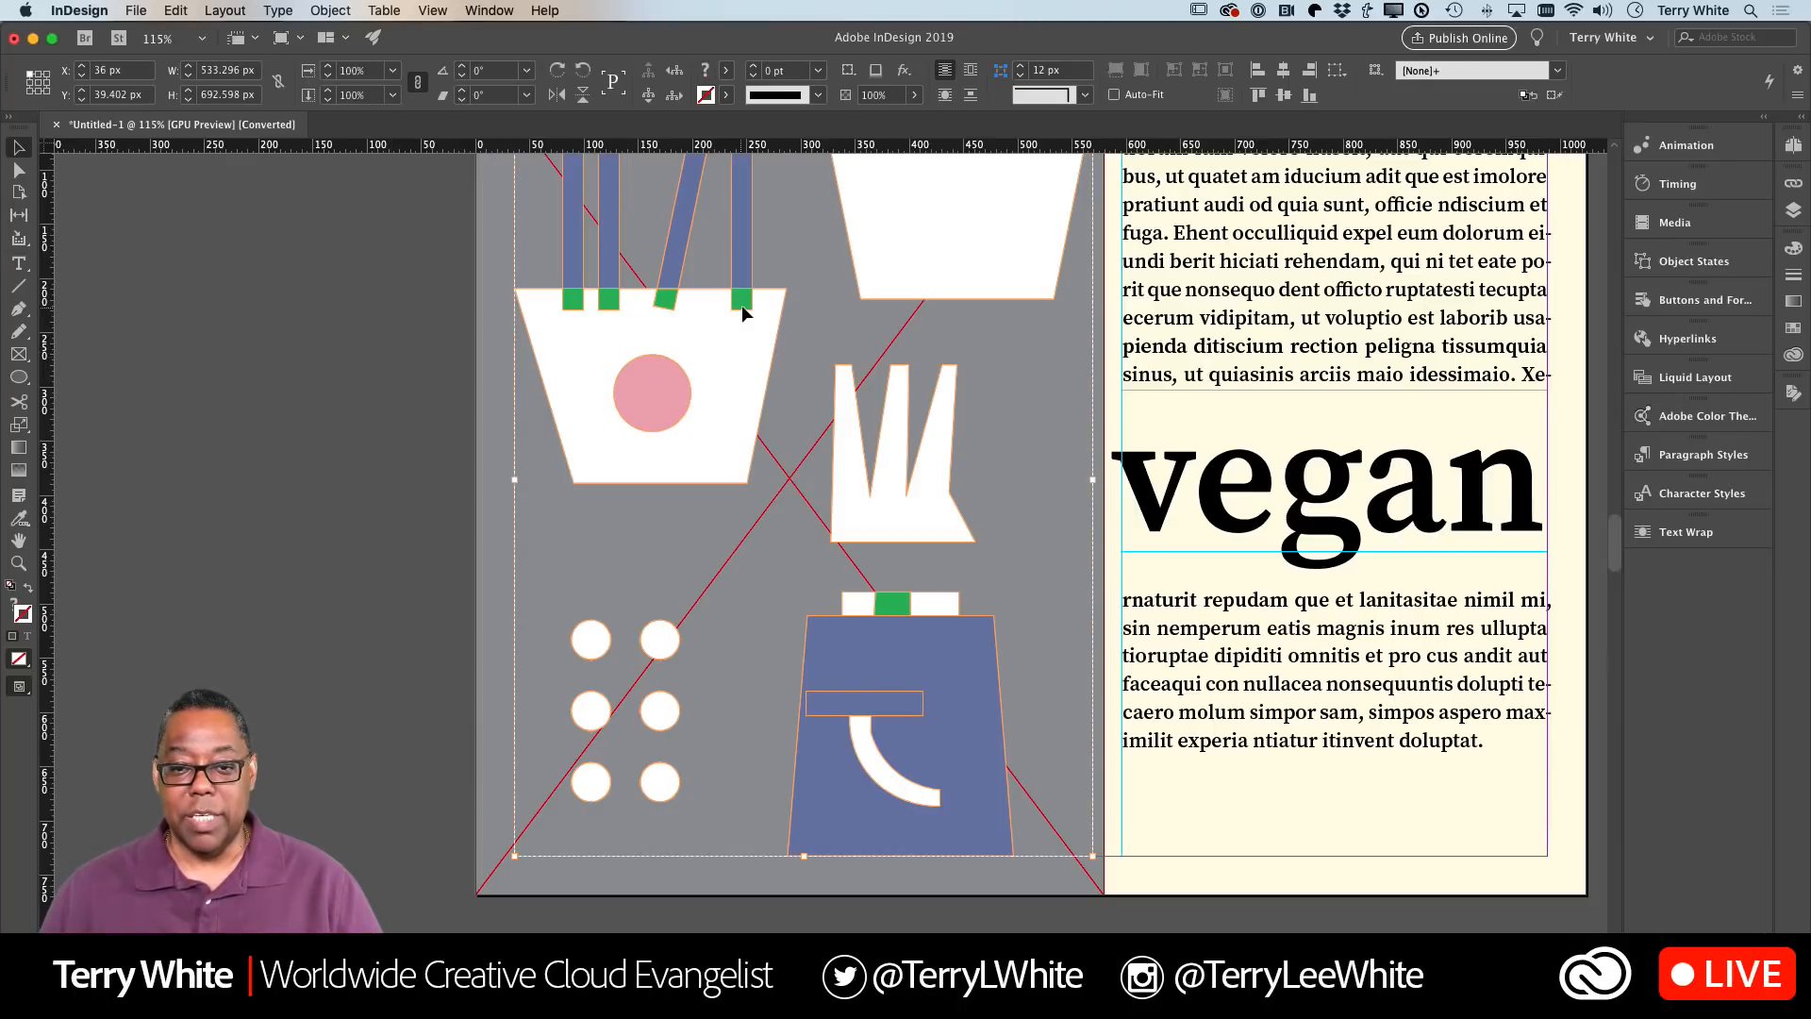
drag(743, 281, 732, 341)
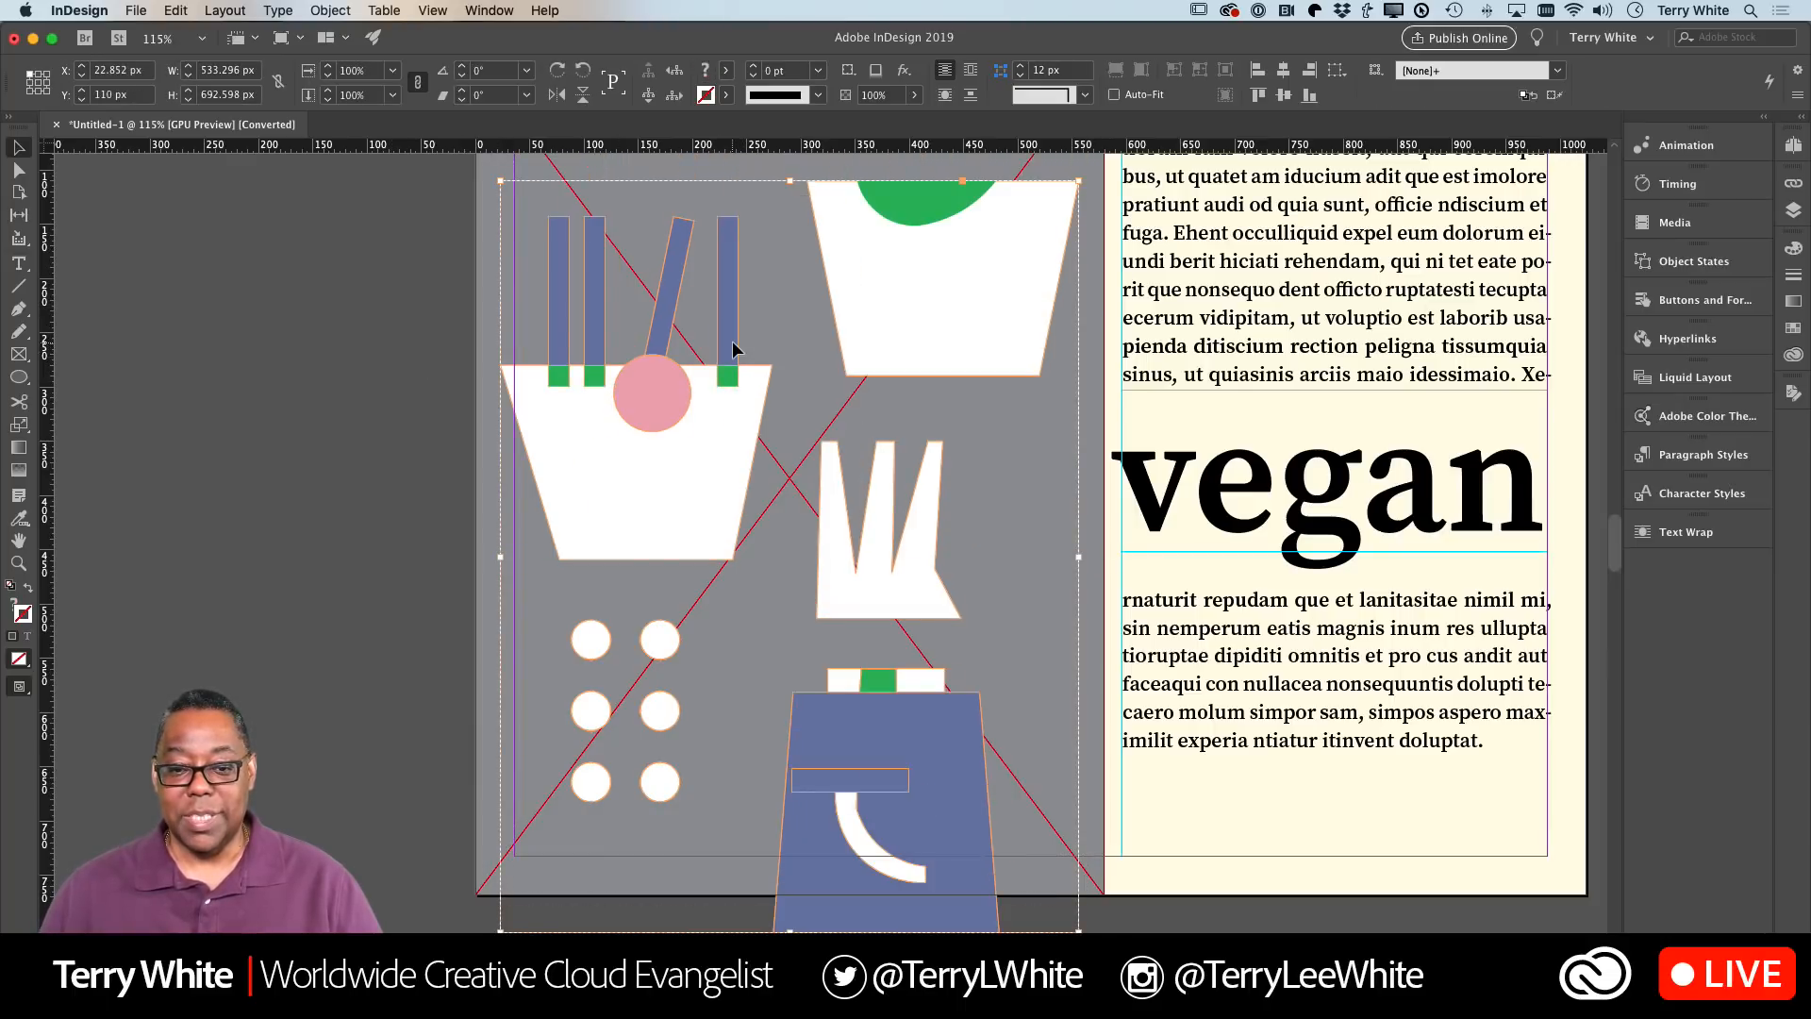
key(super+z)
Ungroup the selected illustration on the vegan page into its separate objects
click(332, 11)
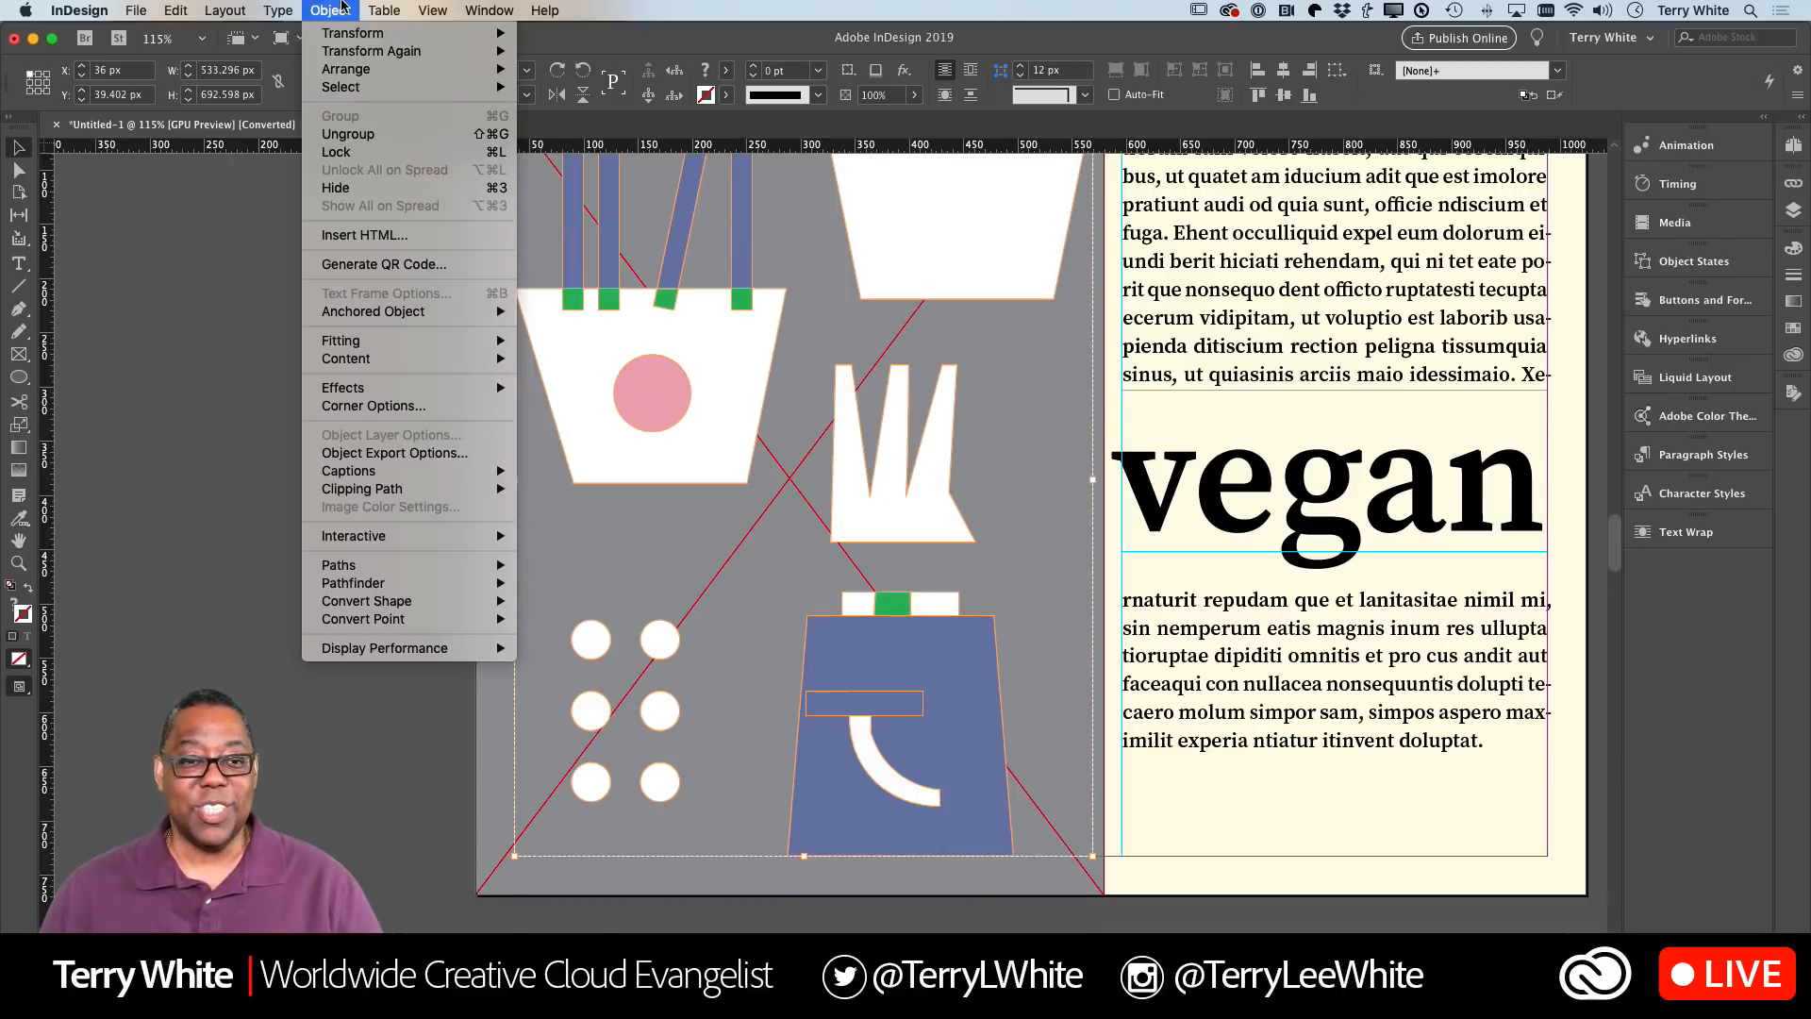
click(348, 134)
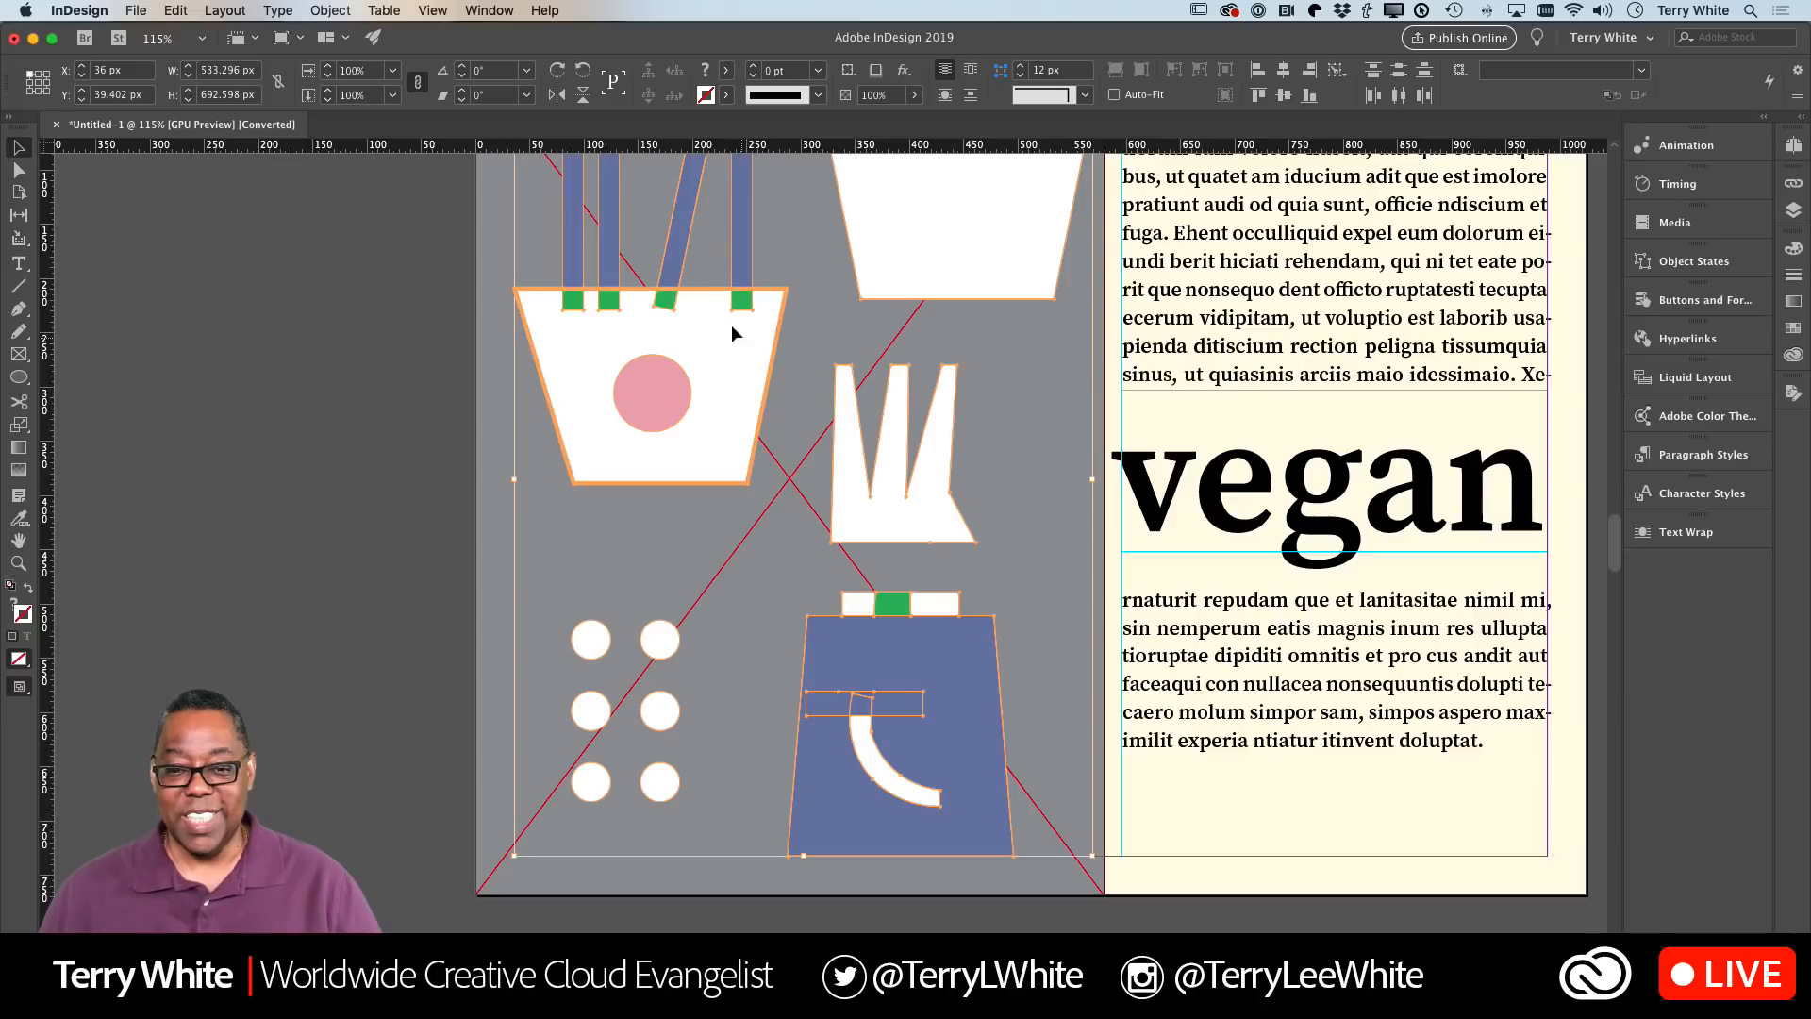
Ungroup the illustration of white stalks and curved colored shapes on the page before the vegan page
click(683, 236)
scroll(742, 255, up, 1)
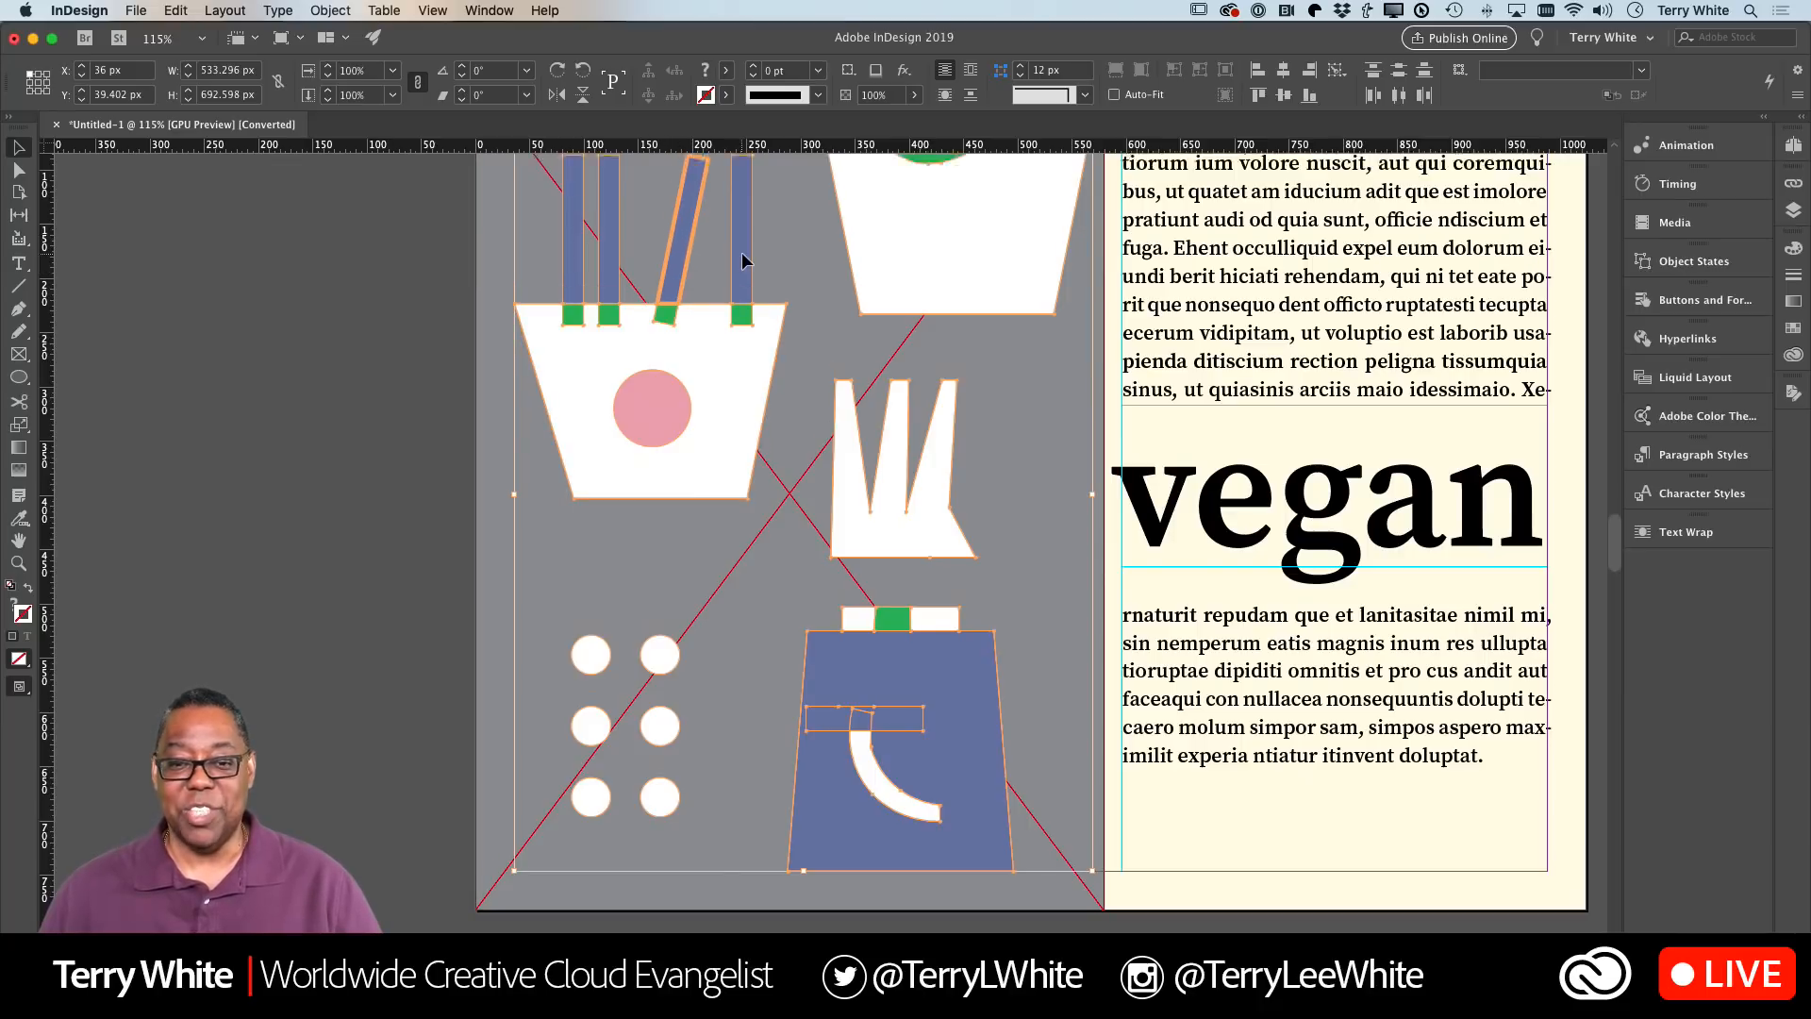
scroll(741, 252, up, 3)
scroll(789, 276, up, 5)
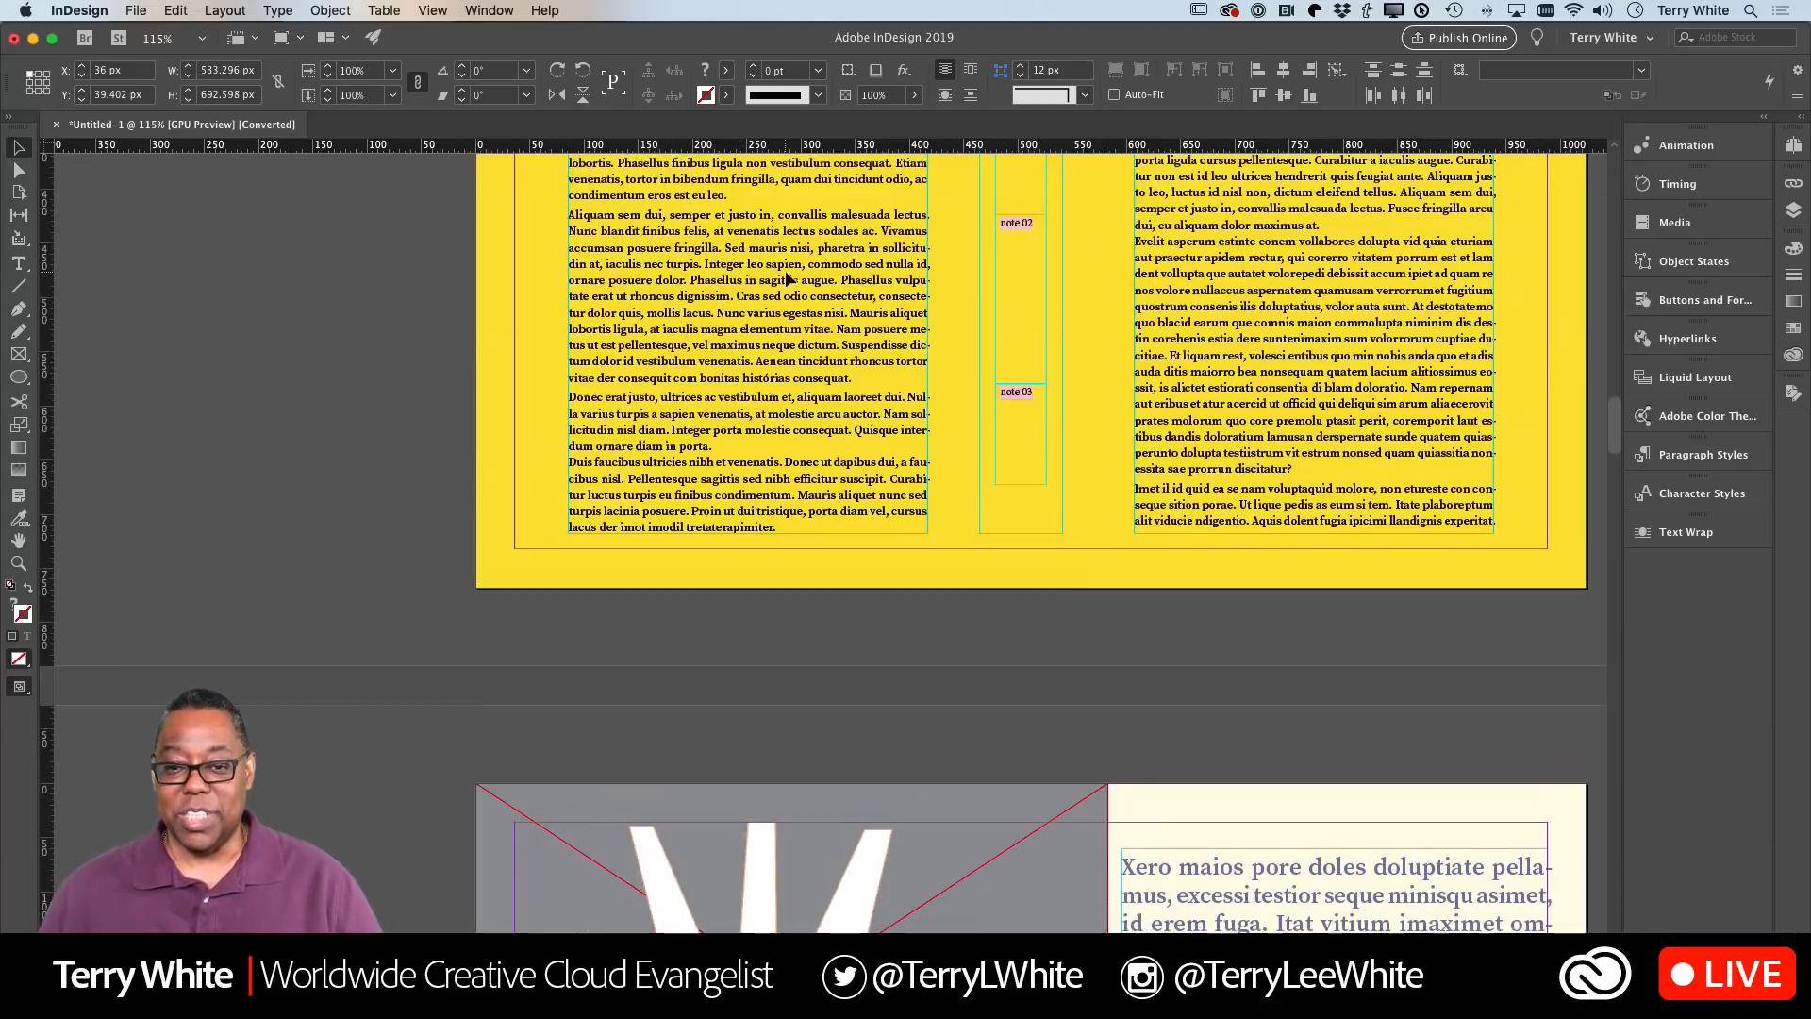
scroll(788, 280, down, 15)
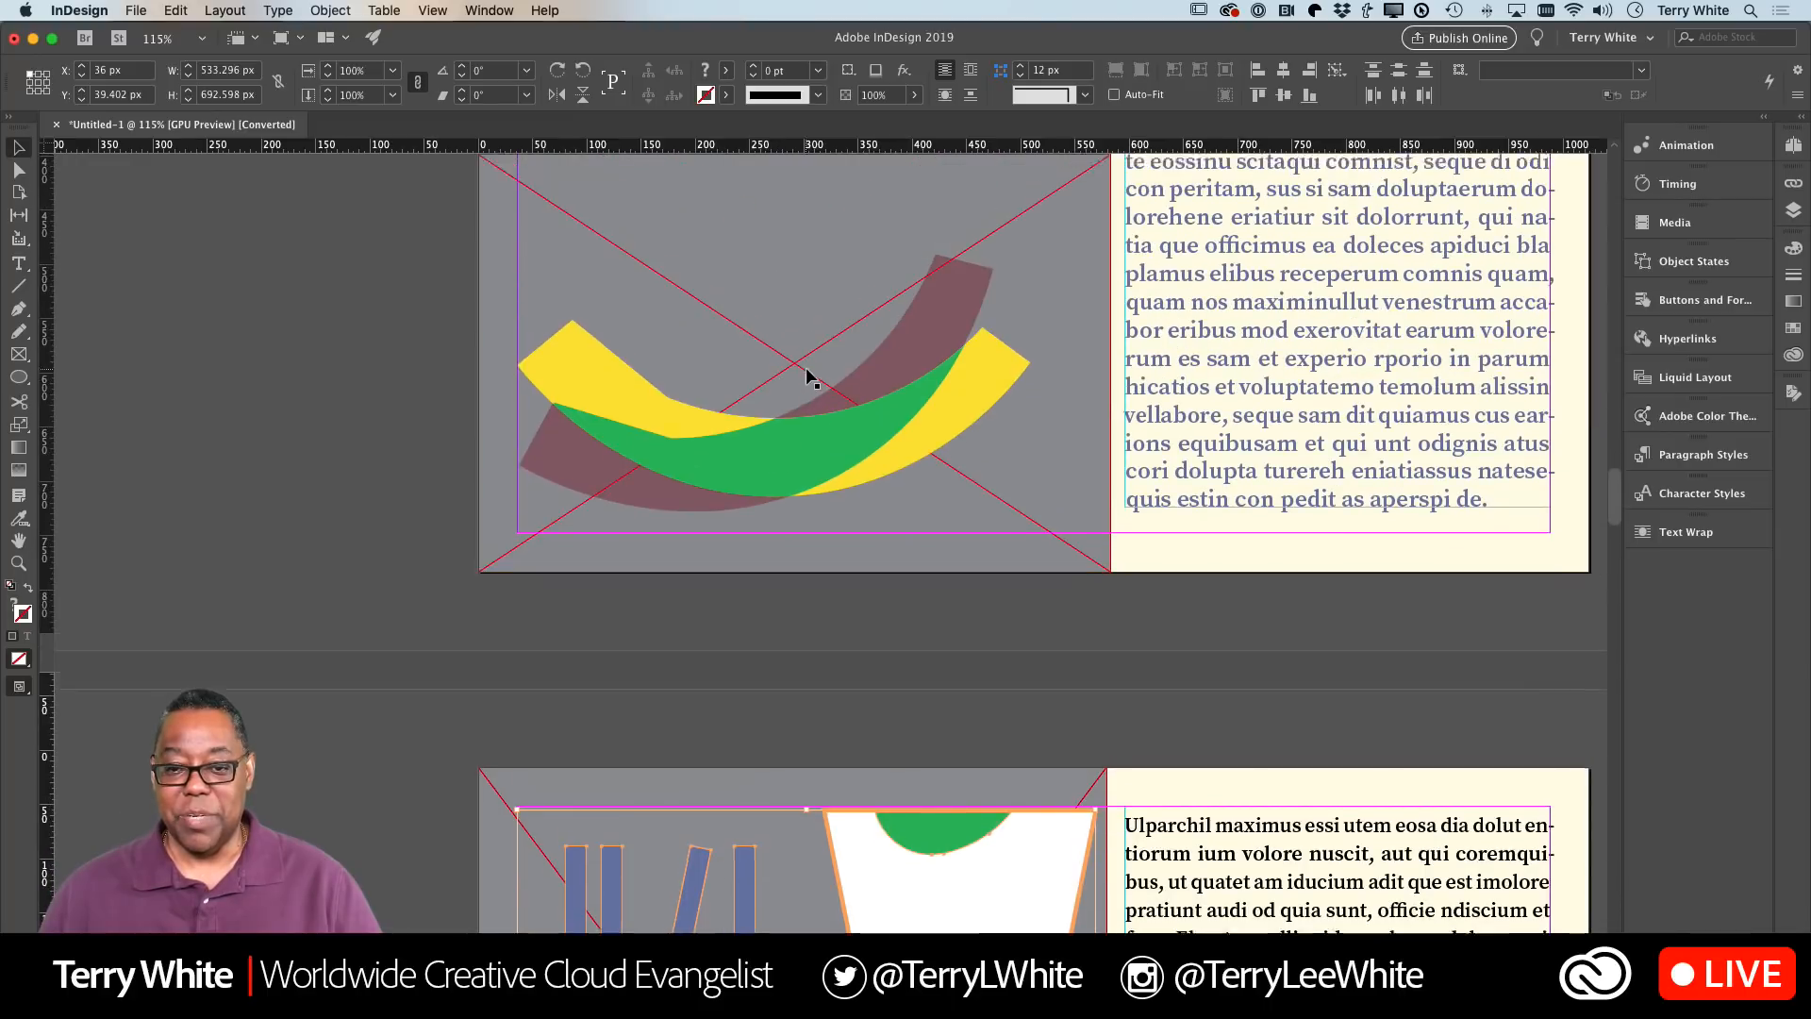
scroll(806, 374, up, 5)
click(792, 332)
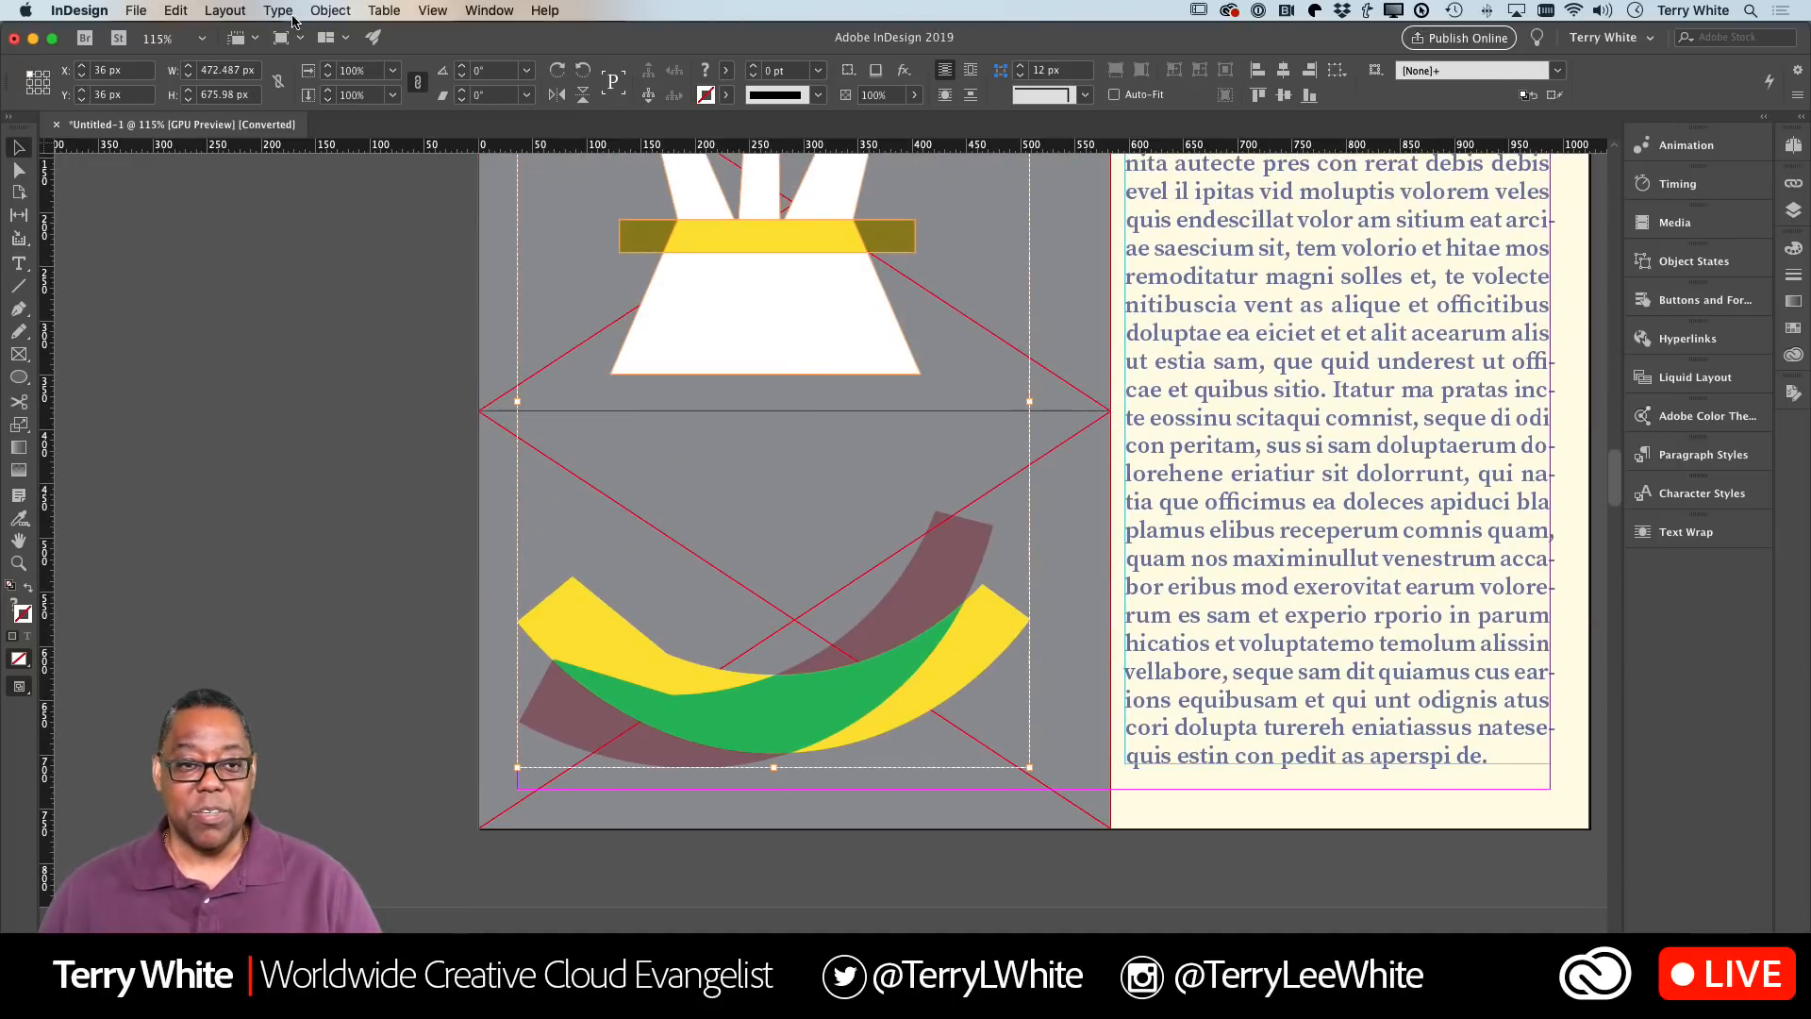
click(329, 10)
click(318, 133)
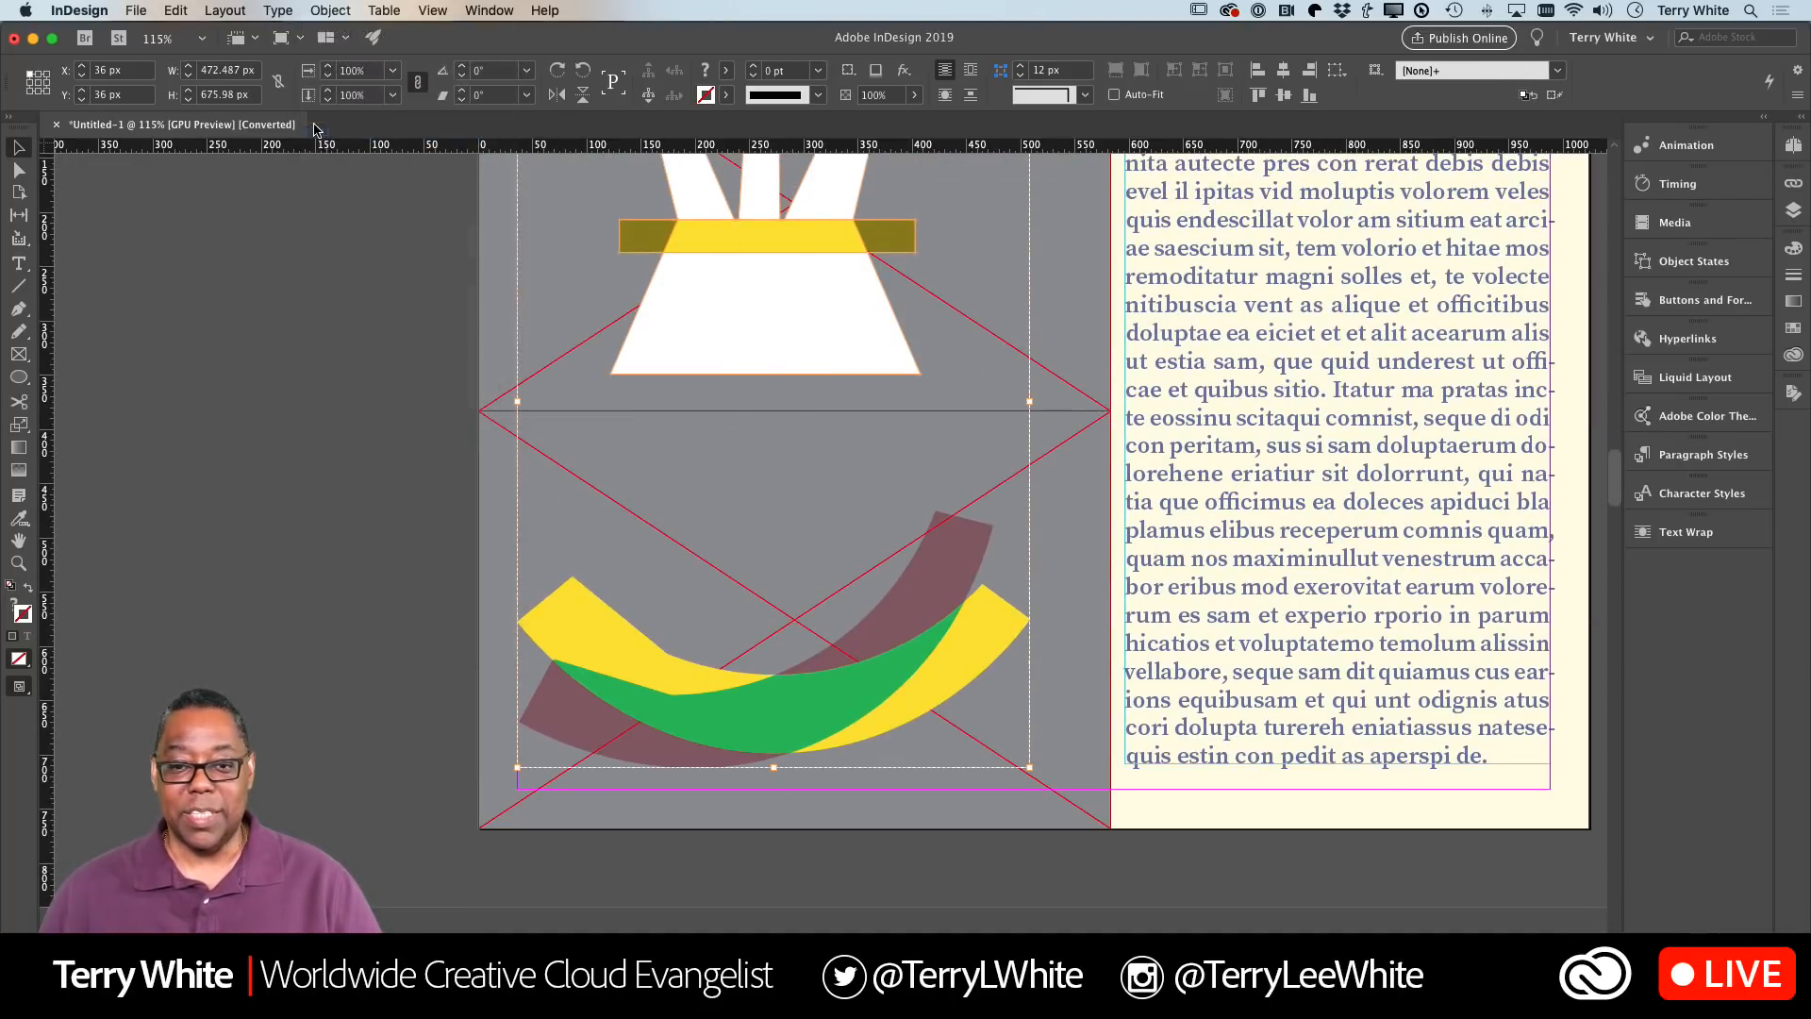
Add the white stalk artwork with its yellow band to the Adobe Live 2019 library as a graphic
click(411, 359)
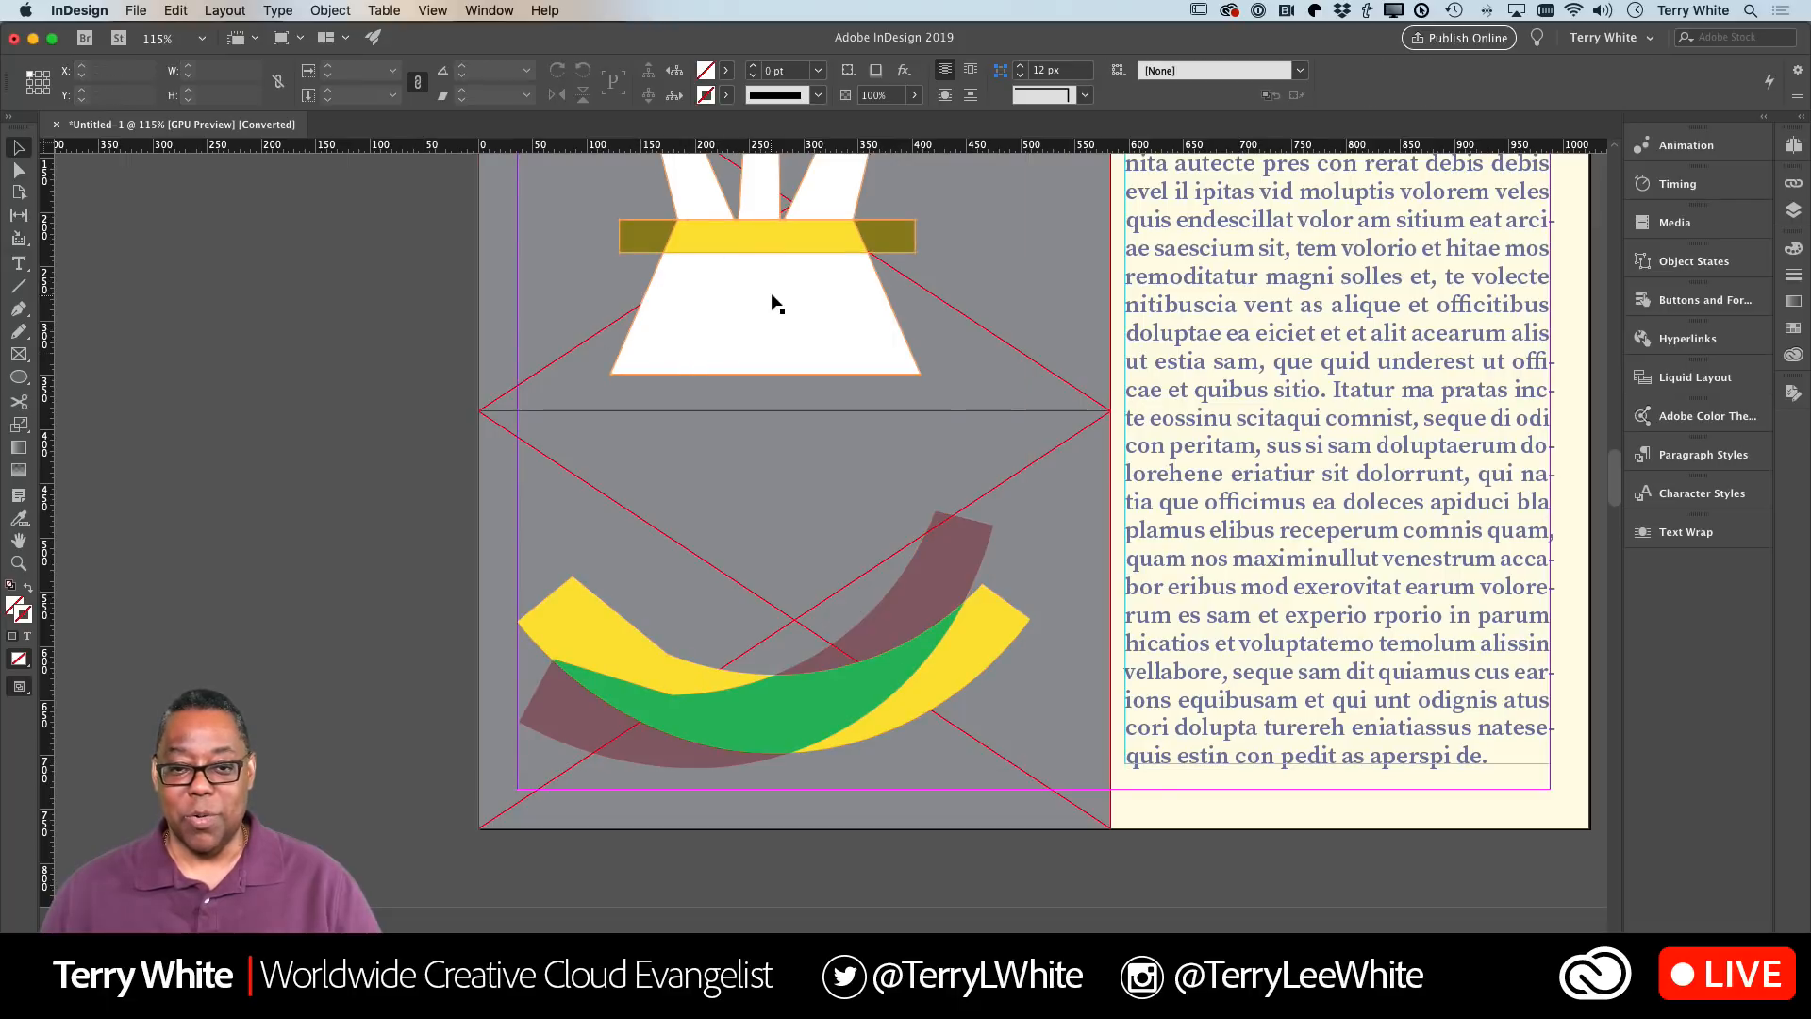
click(780, 247)
shift+click(771, 300)
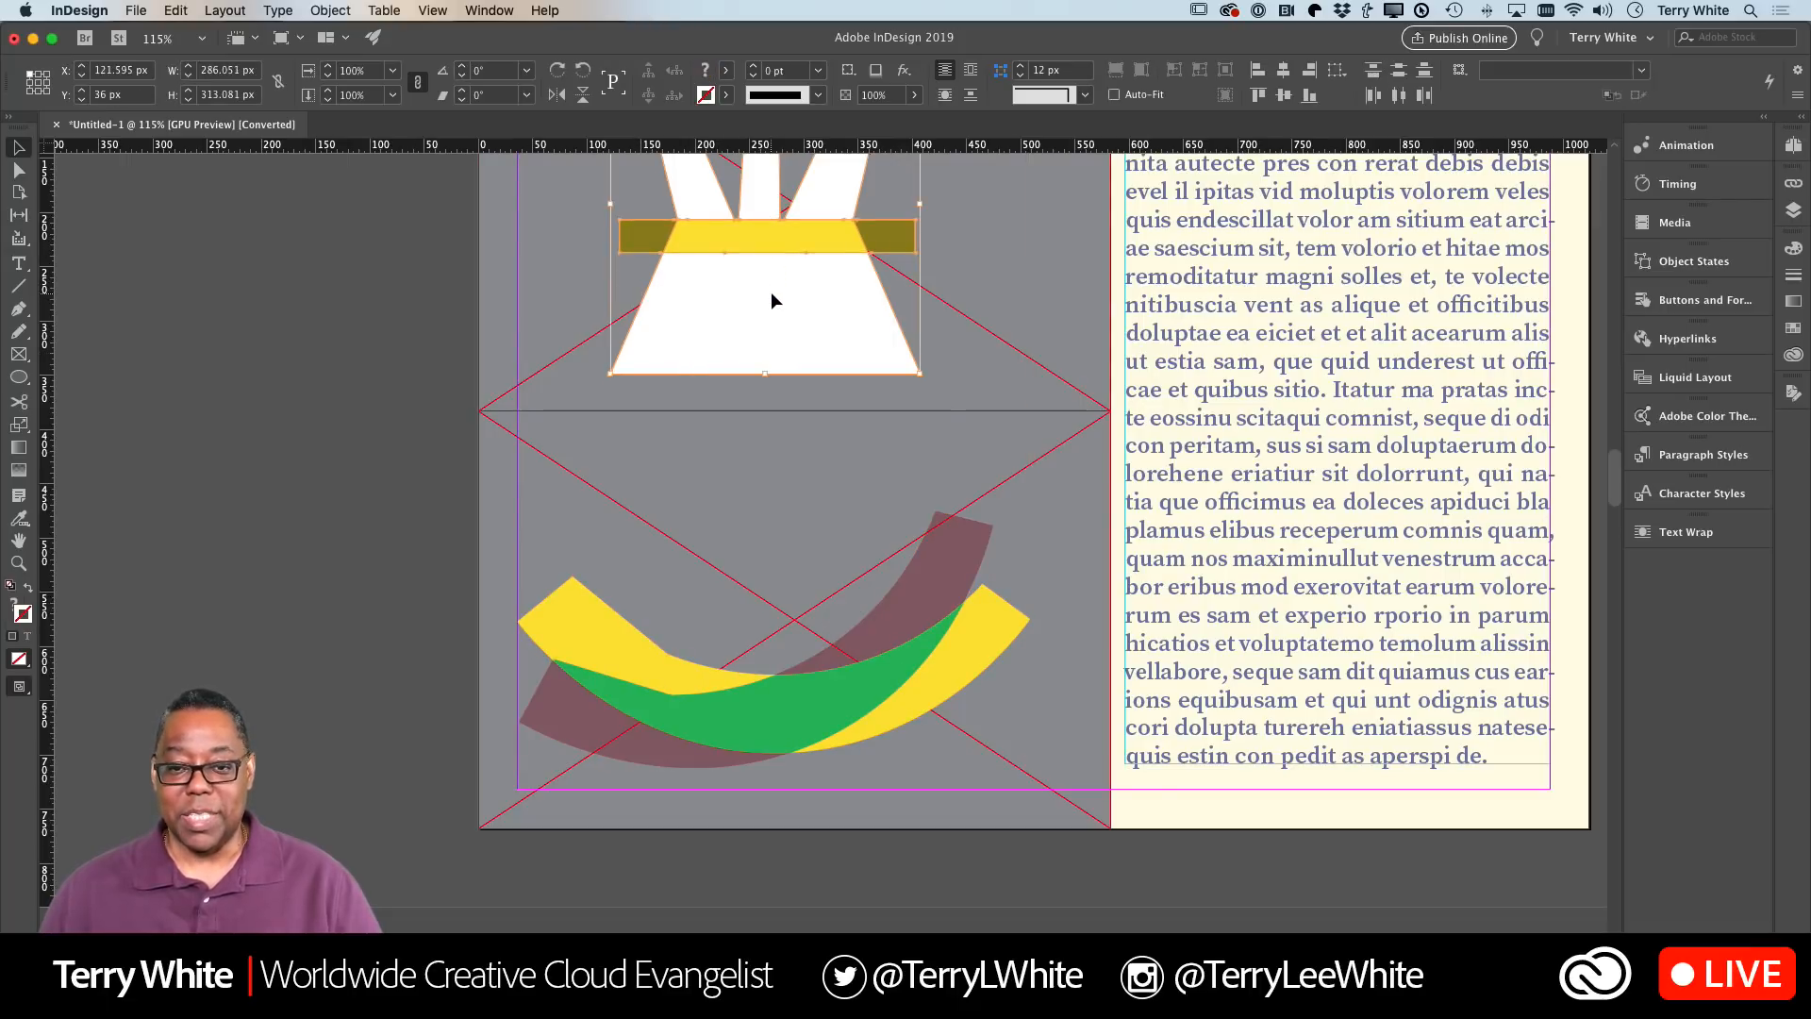
scroll(771, 300, up, 5)
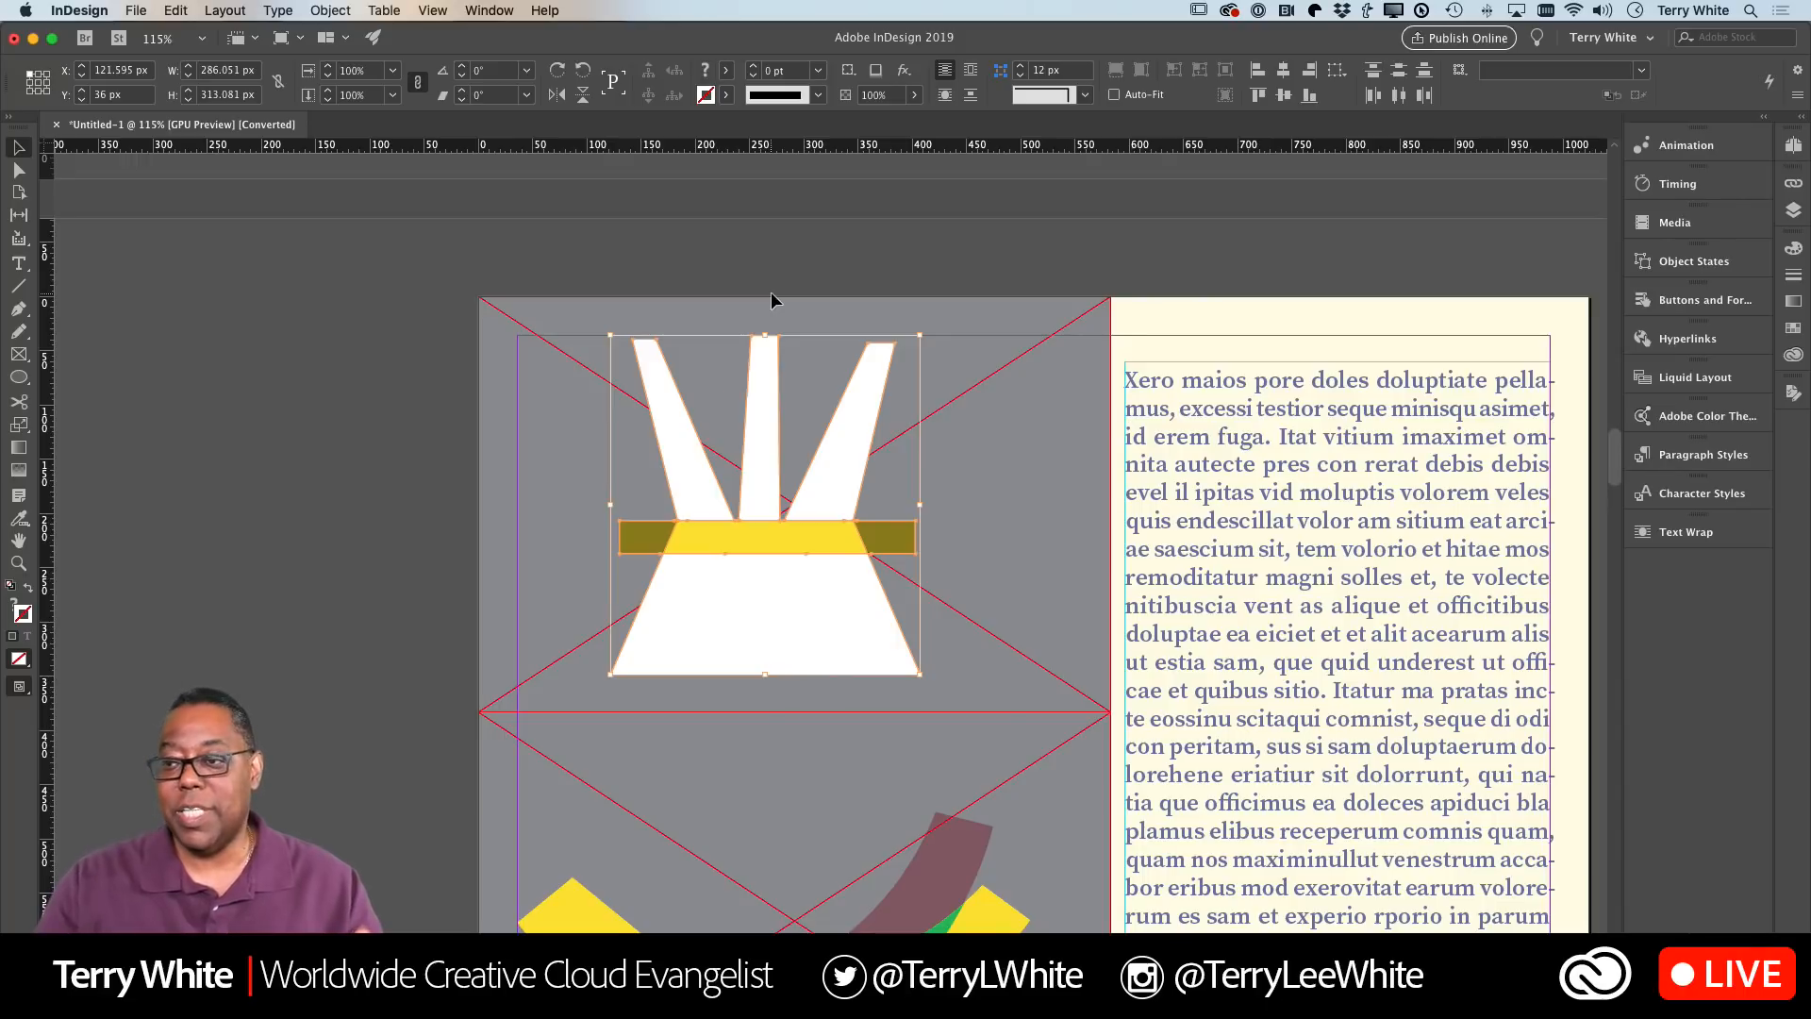
click(1793, 354)
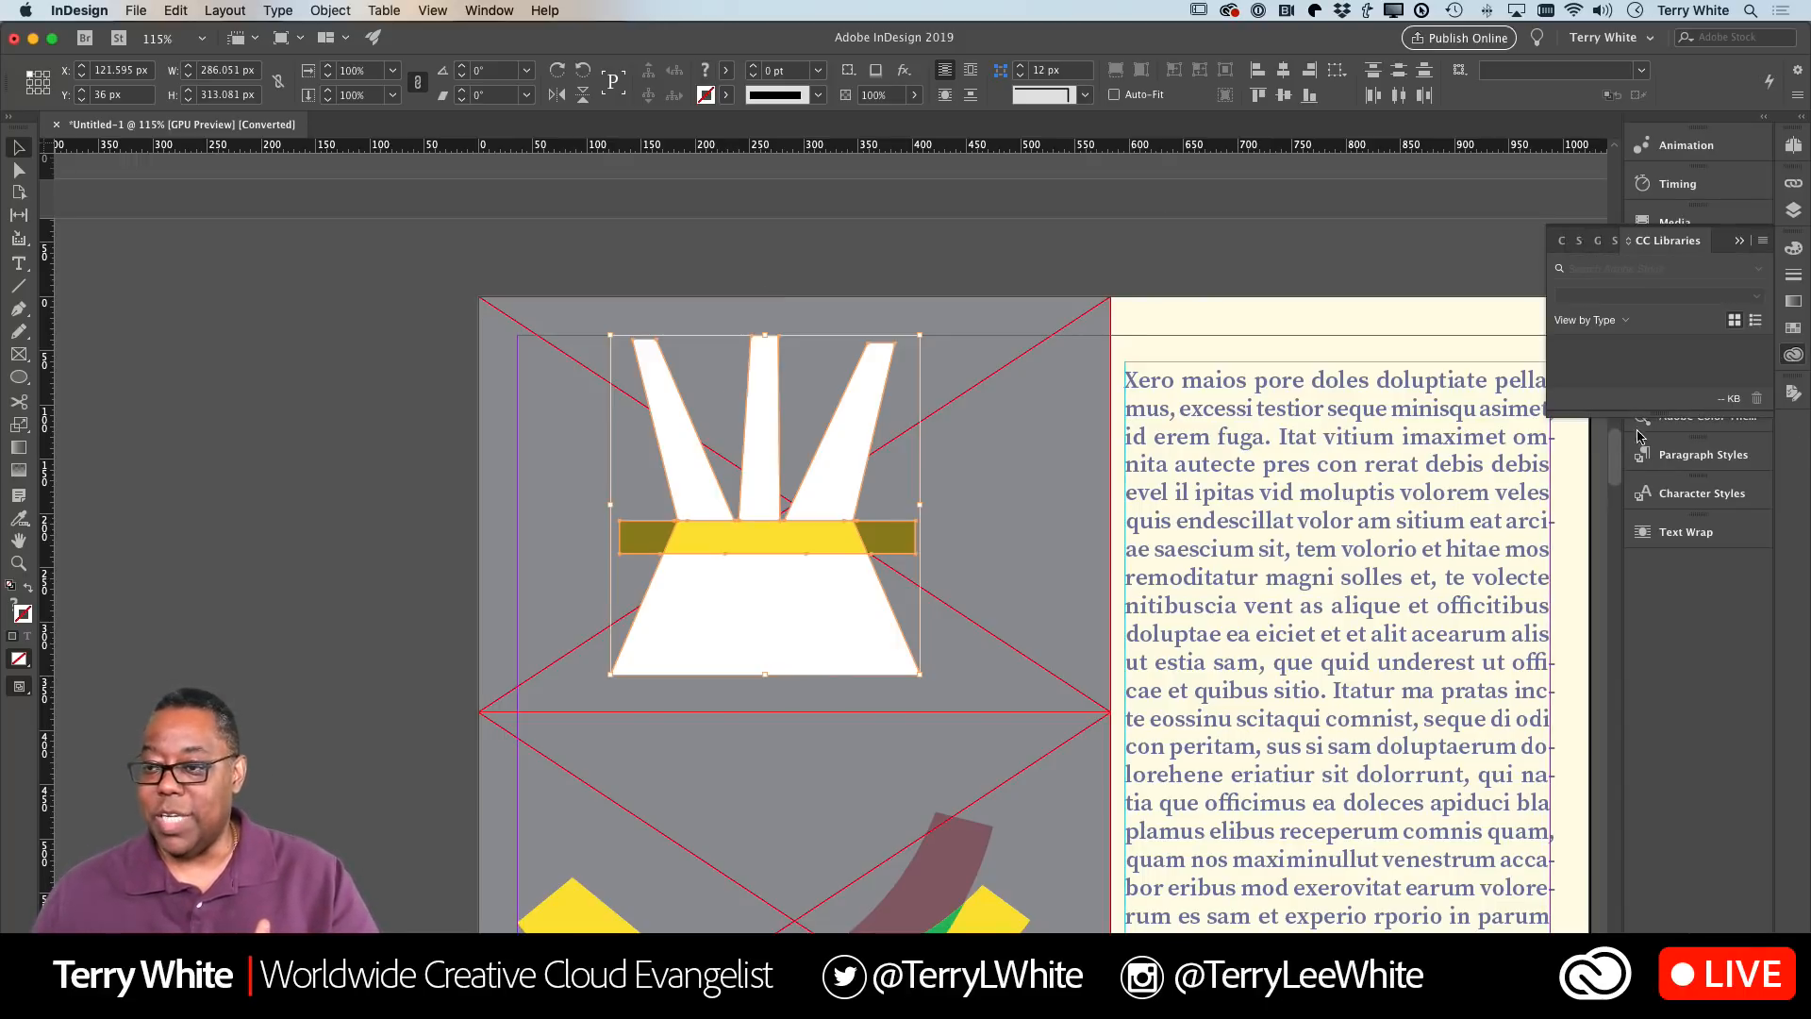
drag(1649, 411, 1649, 779)
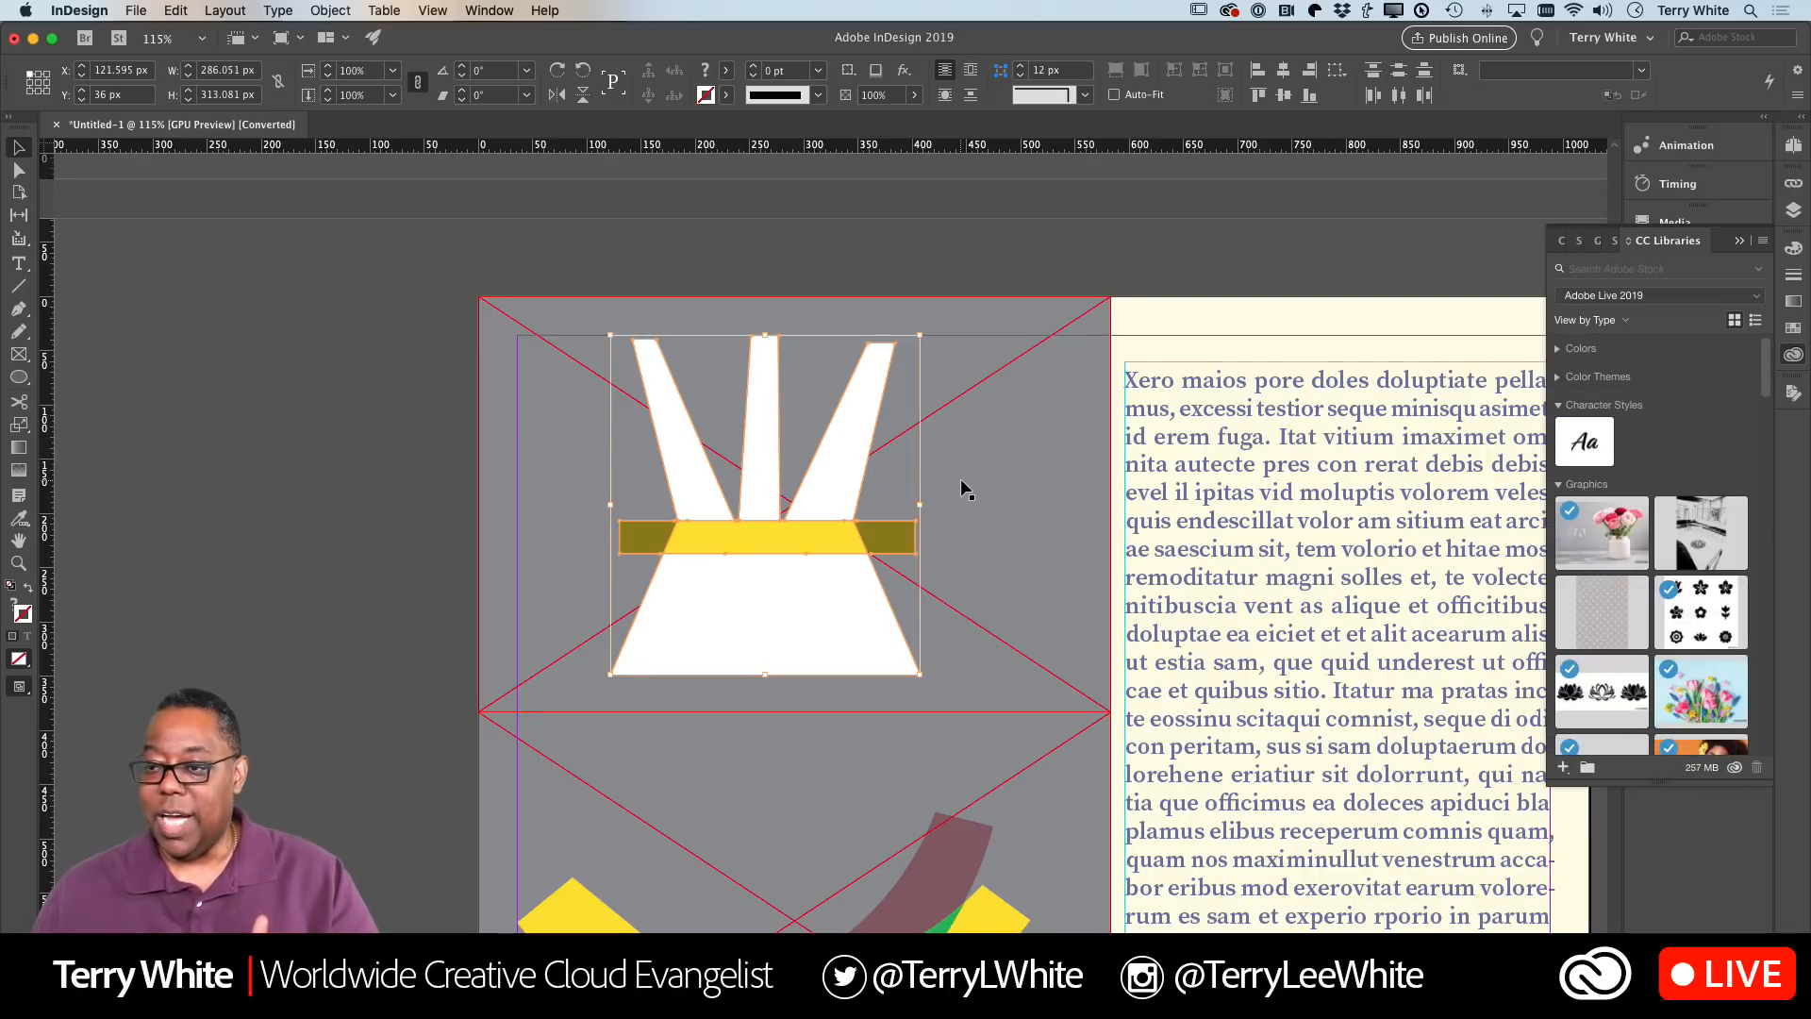
click(1564, 767)
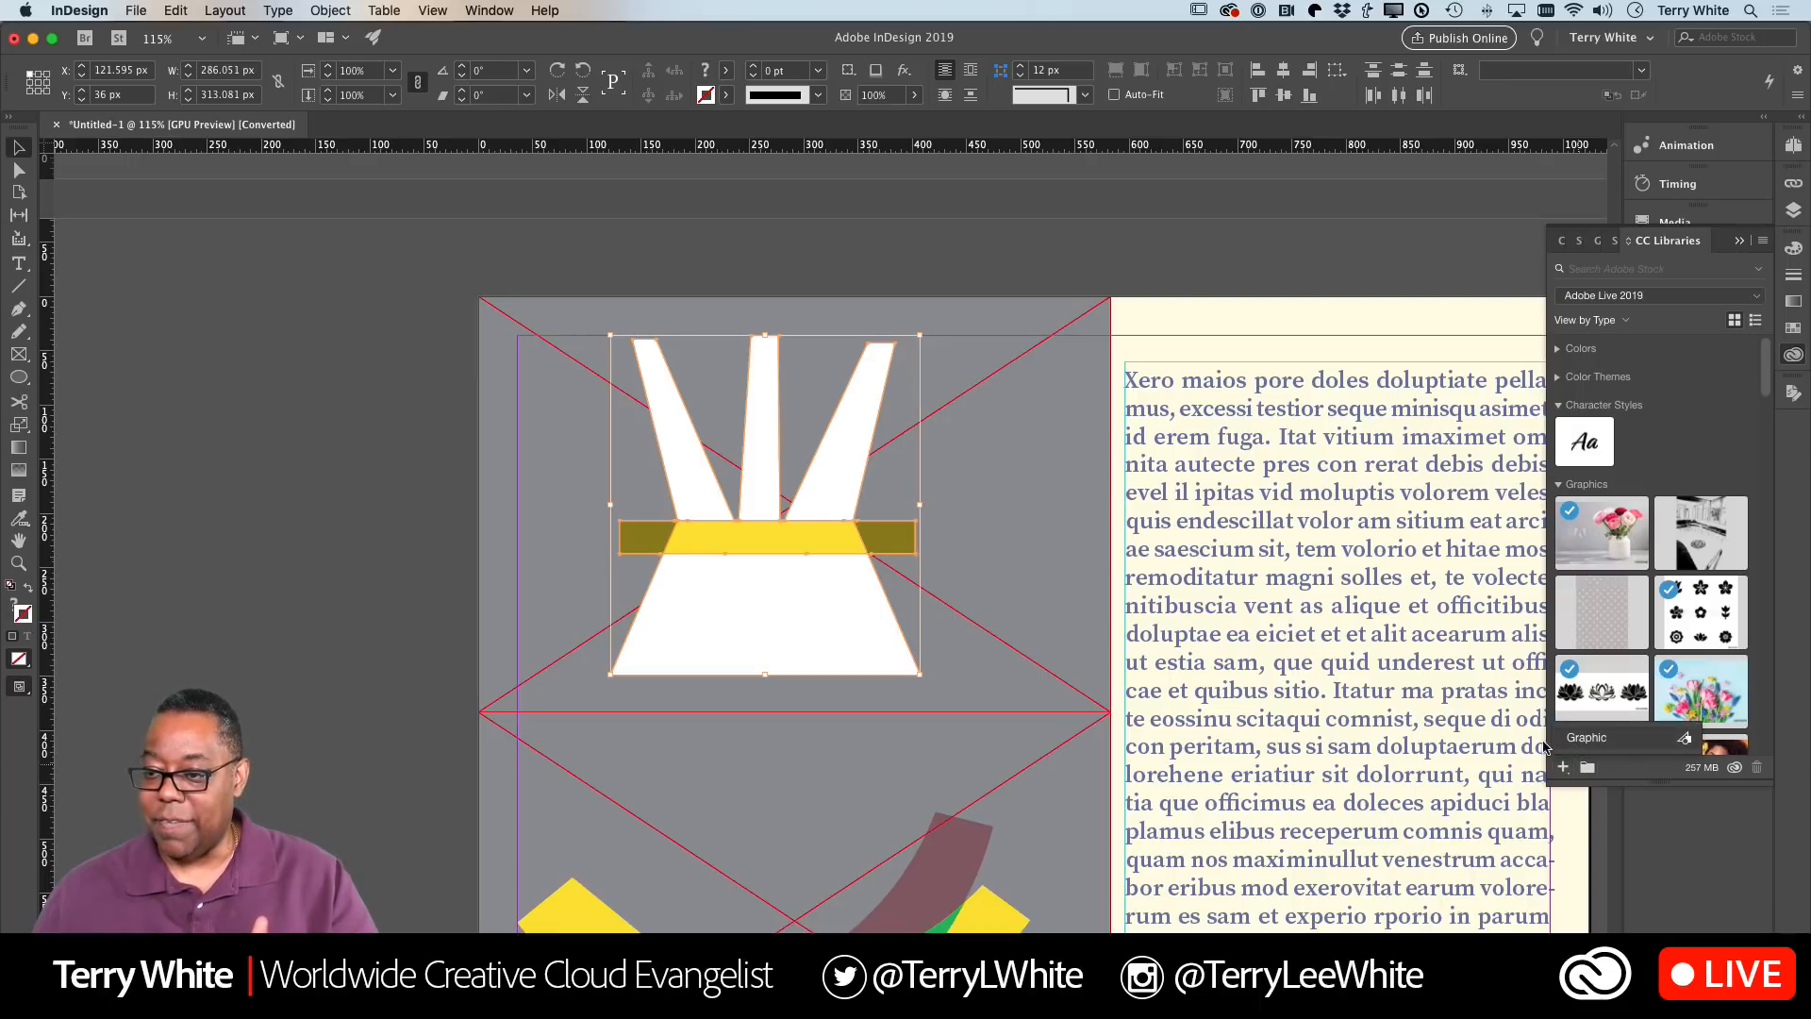
click(1584, 743)
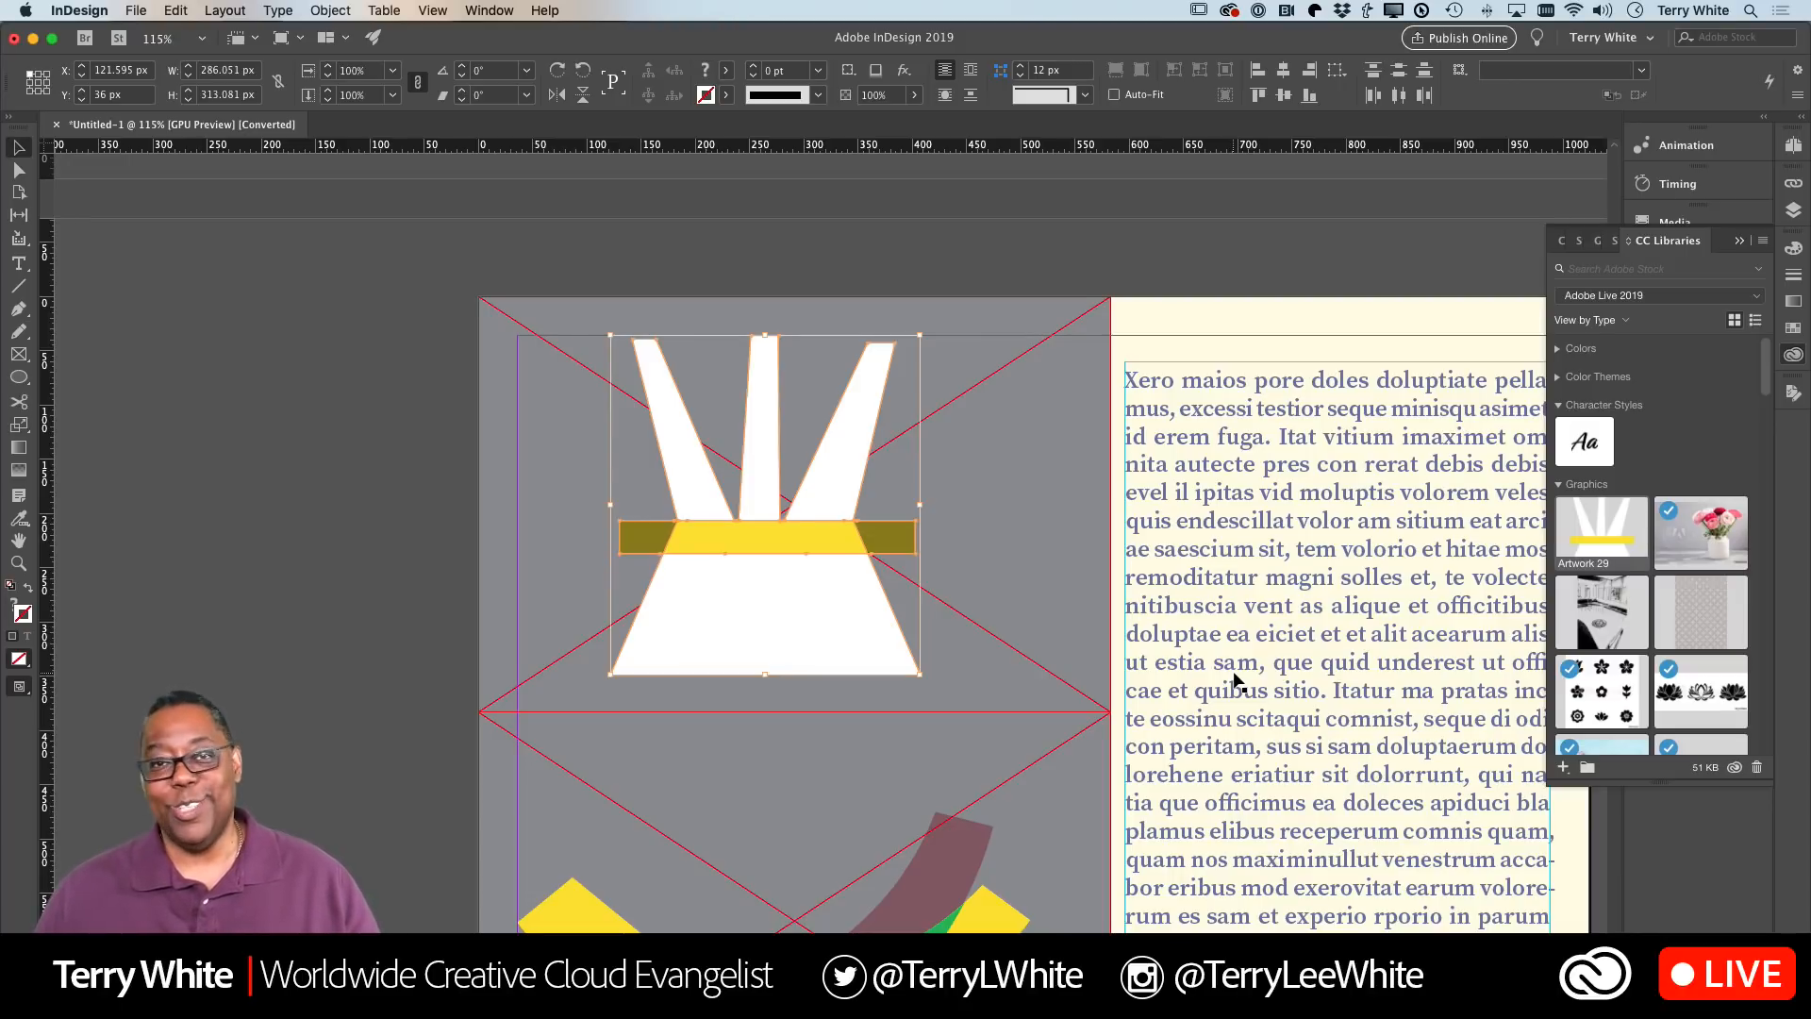
Look through the other cookbook pages, from the yellow text page to the page with the three carrots
scroll(1236, 680, right, 5)
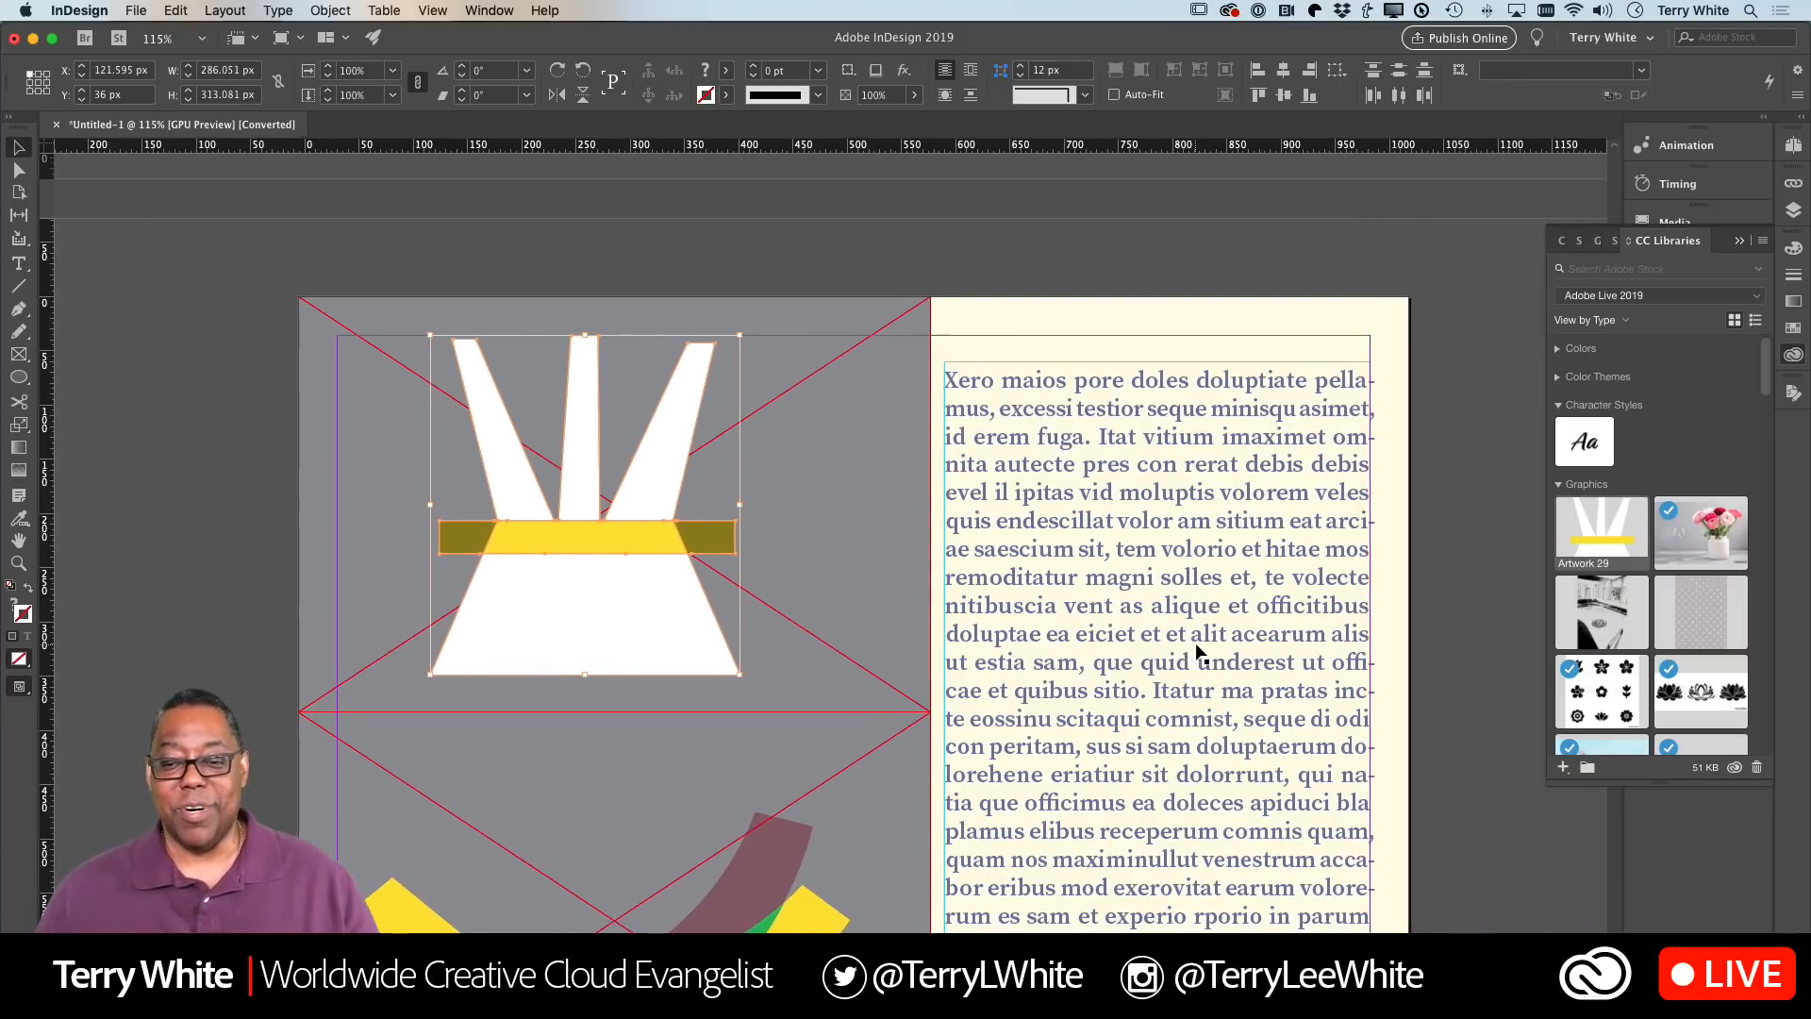
scroll(1198, 651, right, 2)
scroll(1198, 651, down, 15)
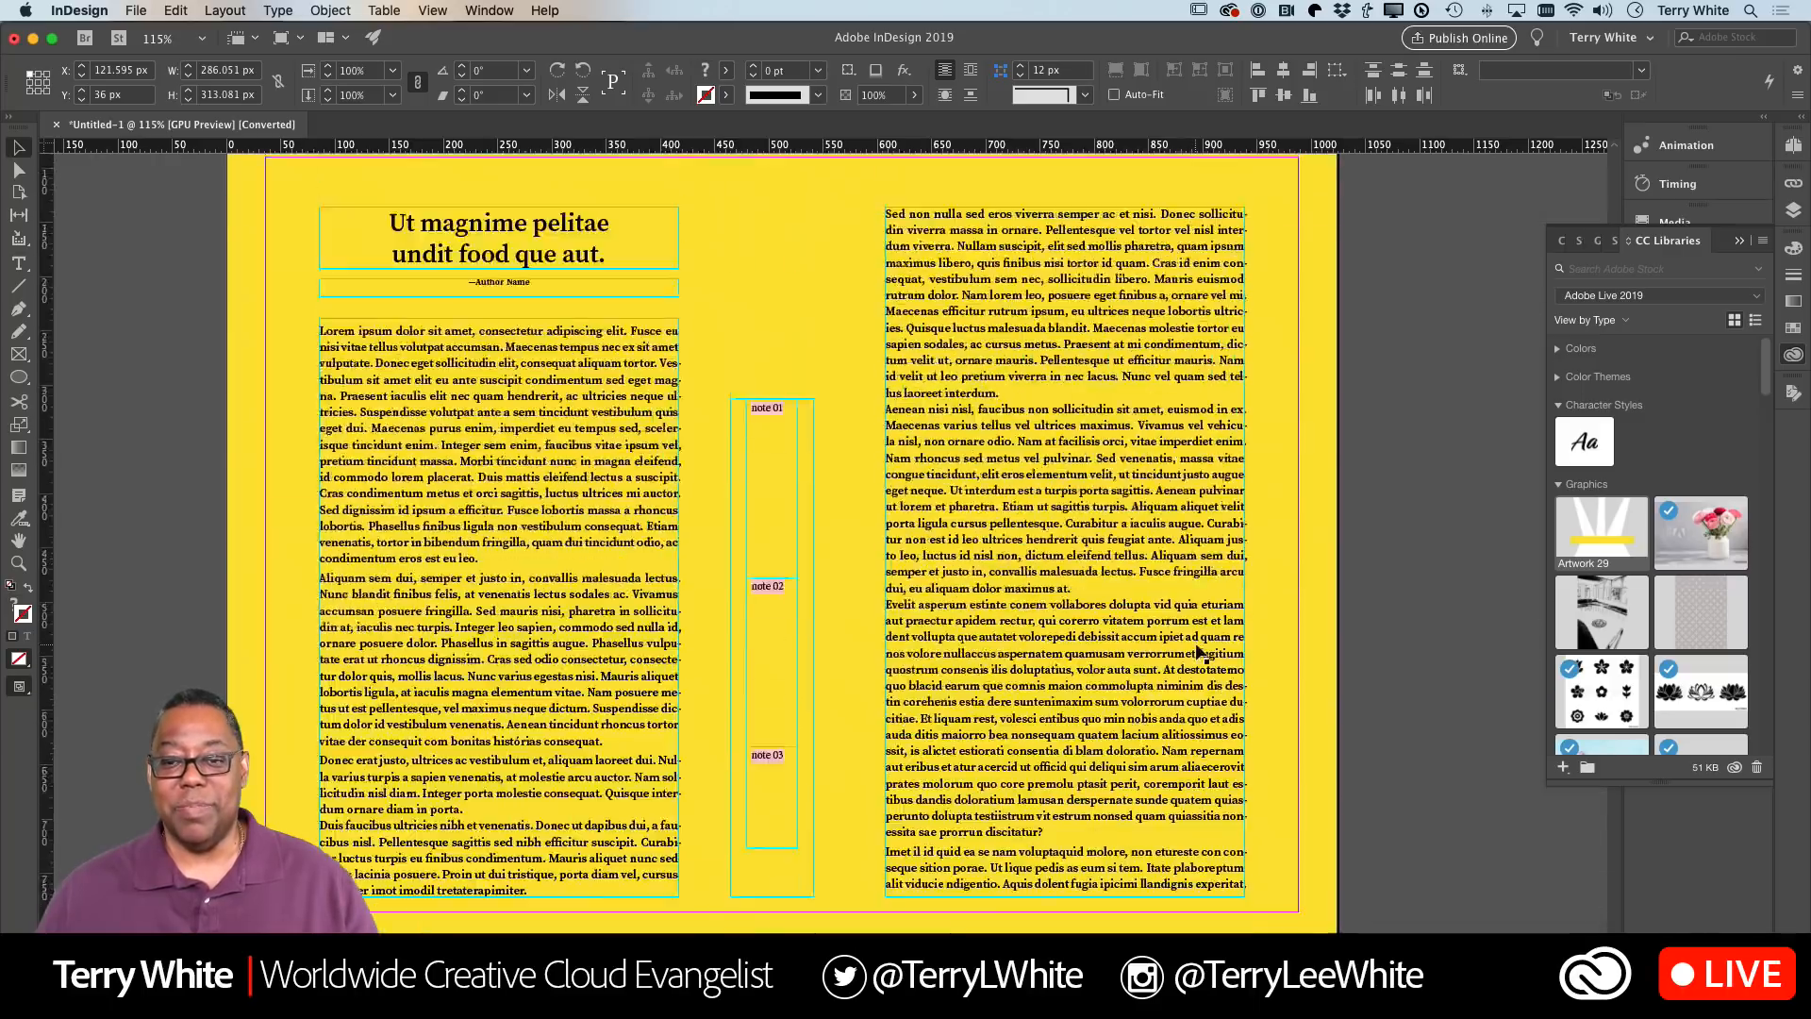
scroll(1198, 651, up, 20)
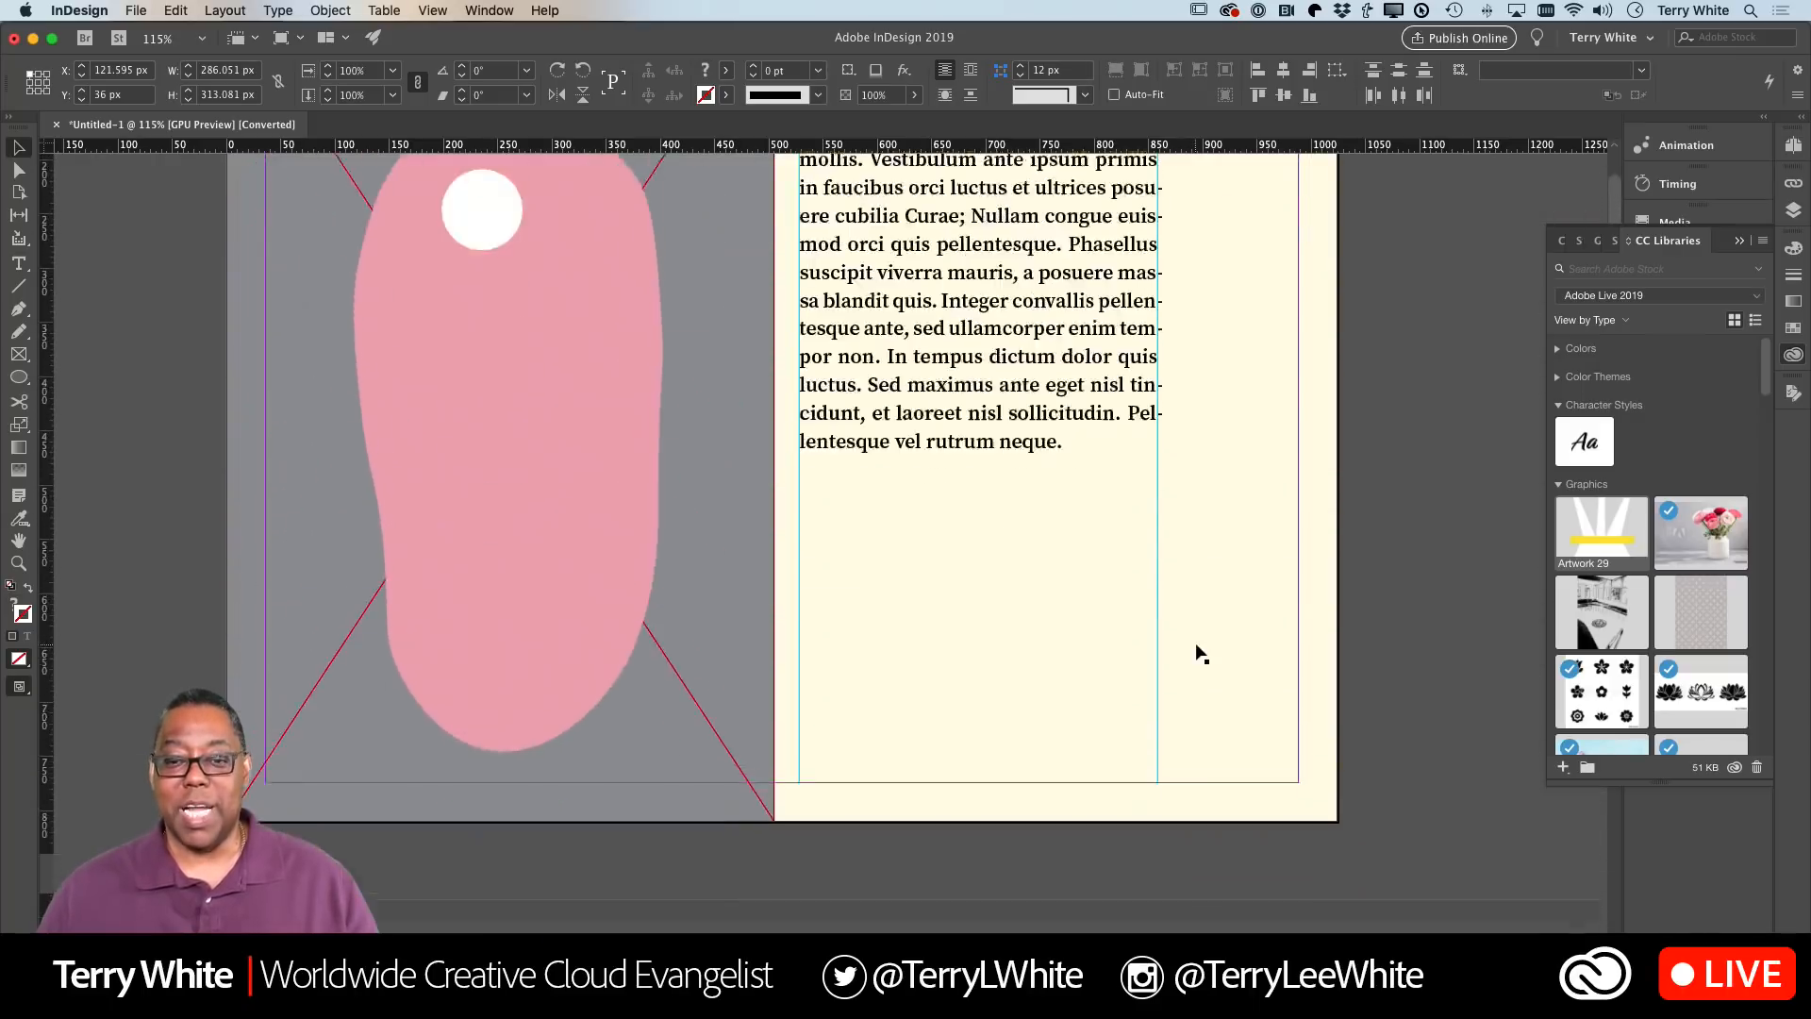
scroll(1200, 653, up, 3)
scroll(1198, 651, down, 11)
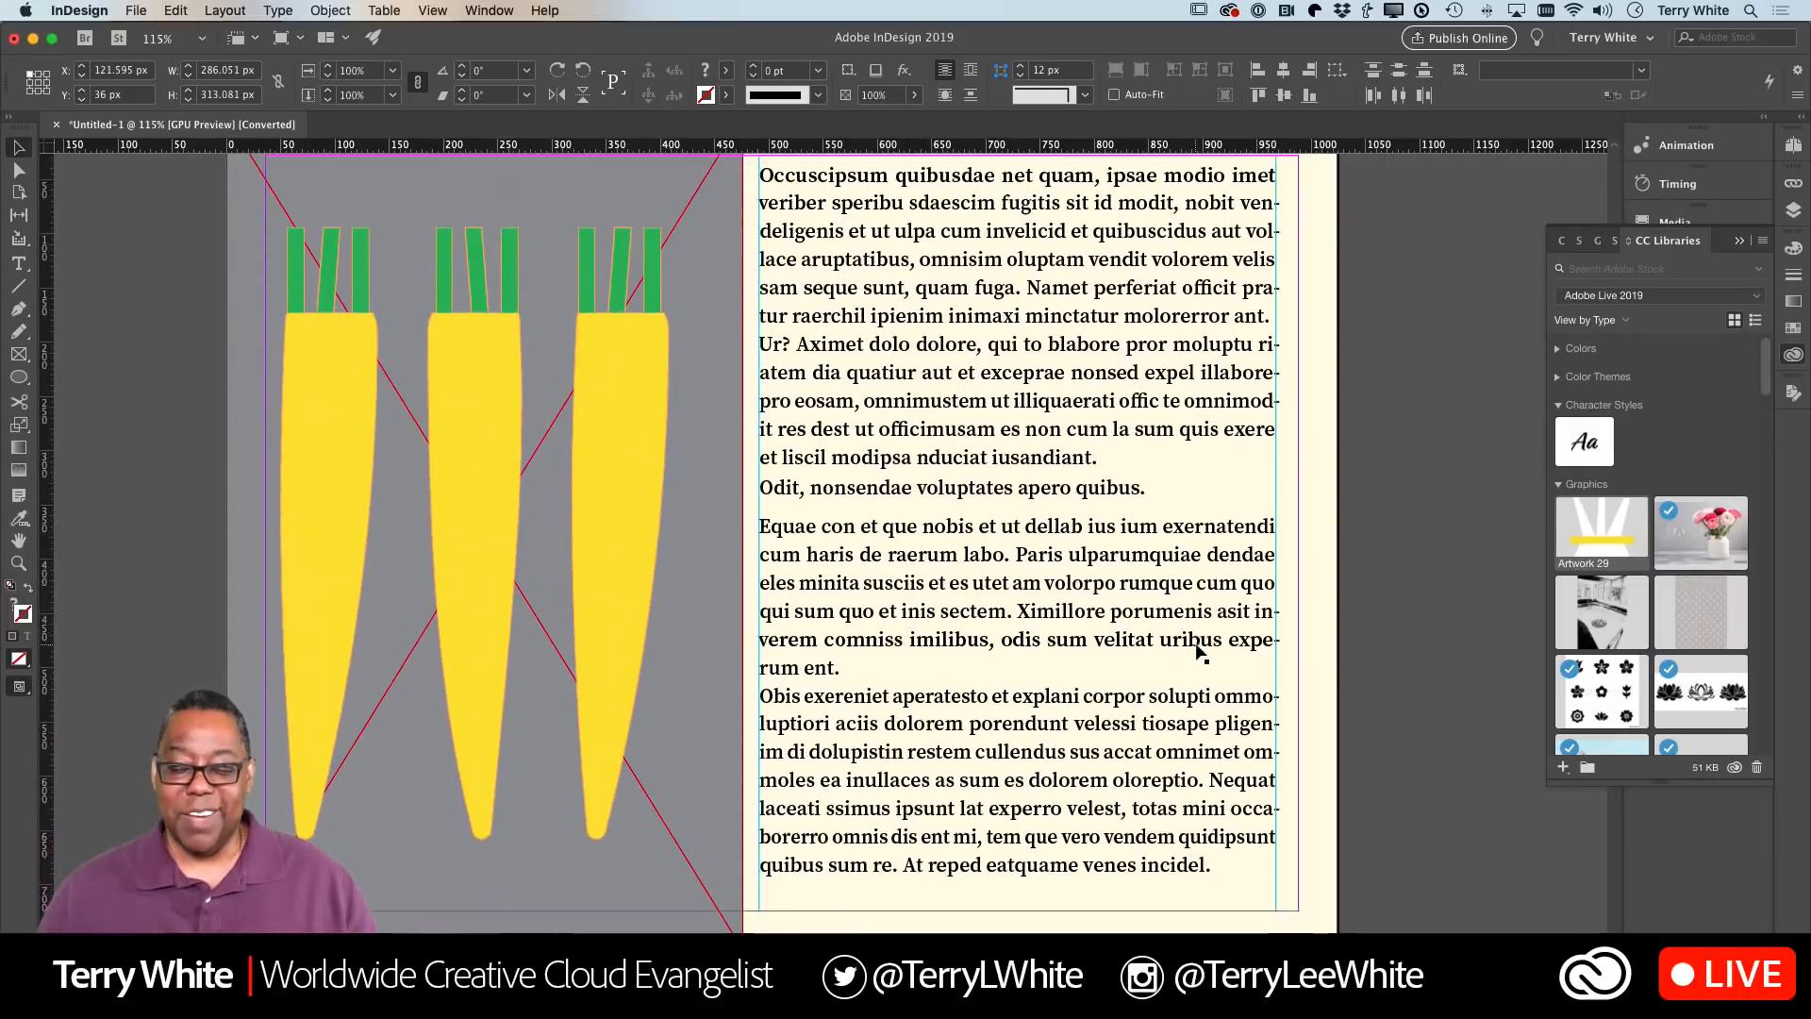
scroll(1198, 651, up, 2)
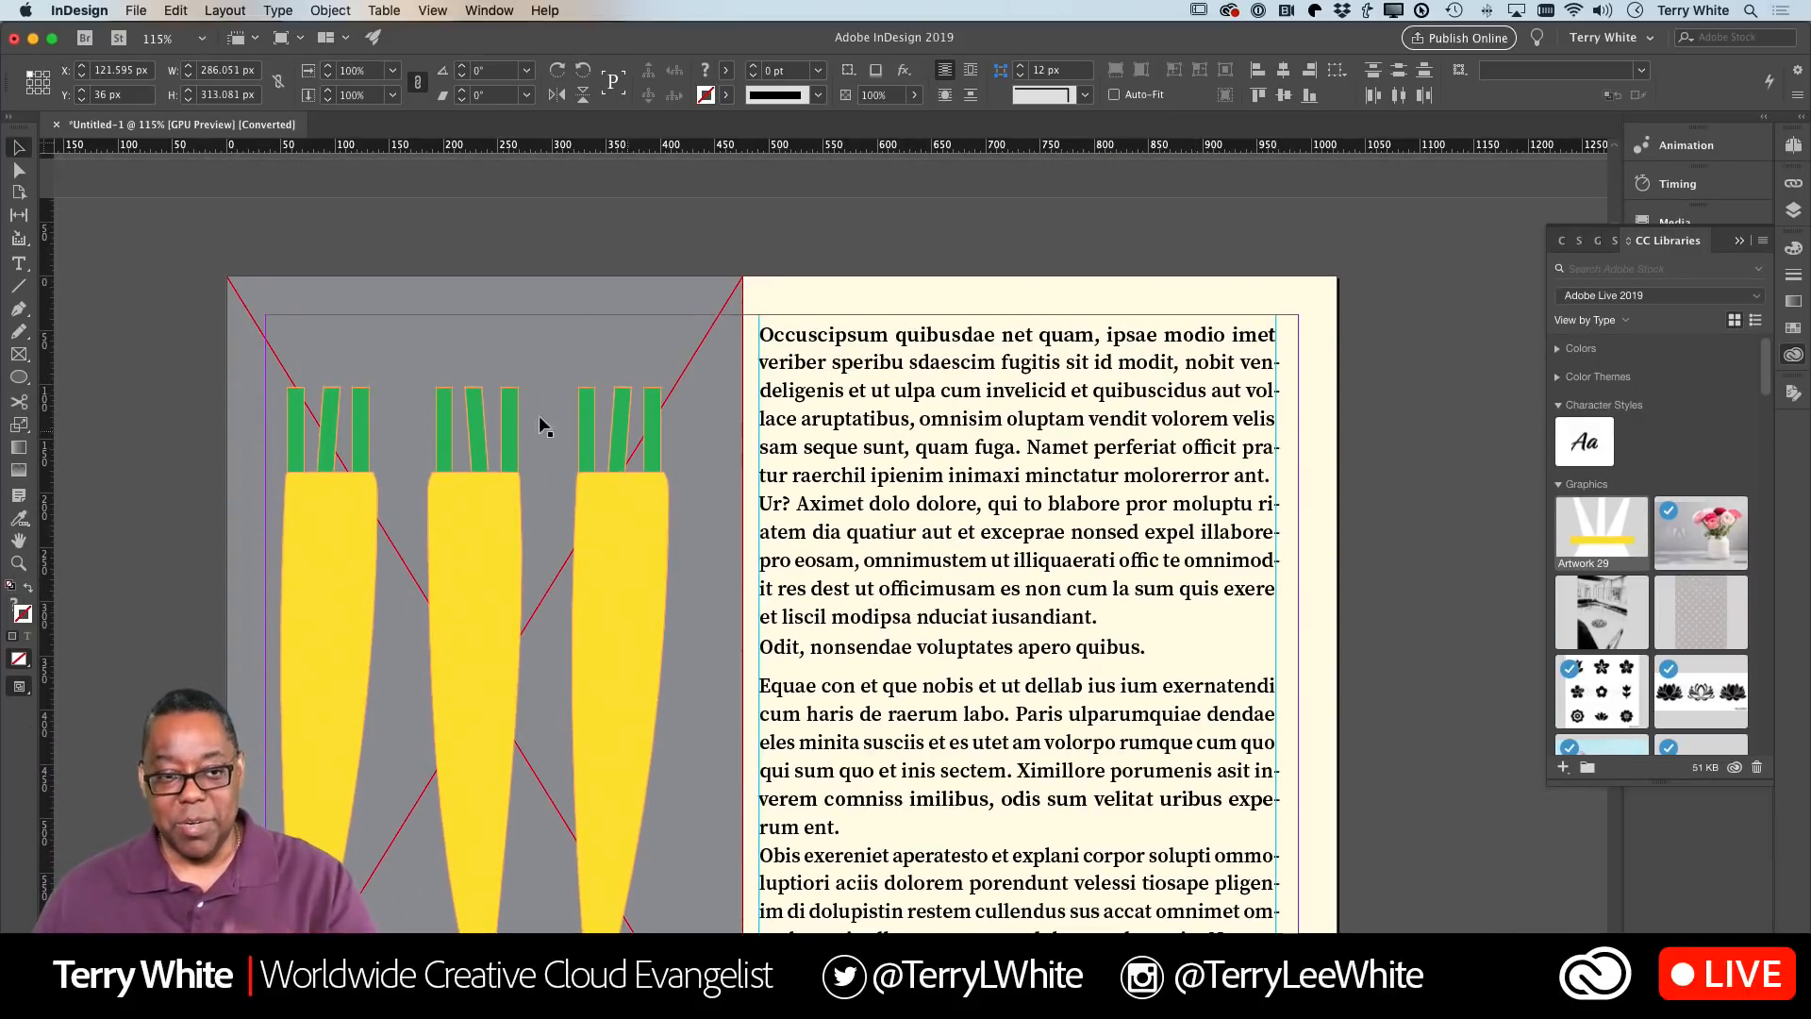
Create a blank custom 8.5 x 11 in portrait document with 2 pages
click(136, 11)
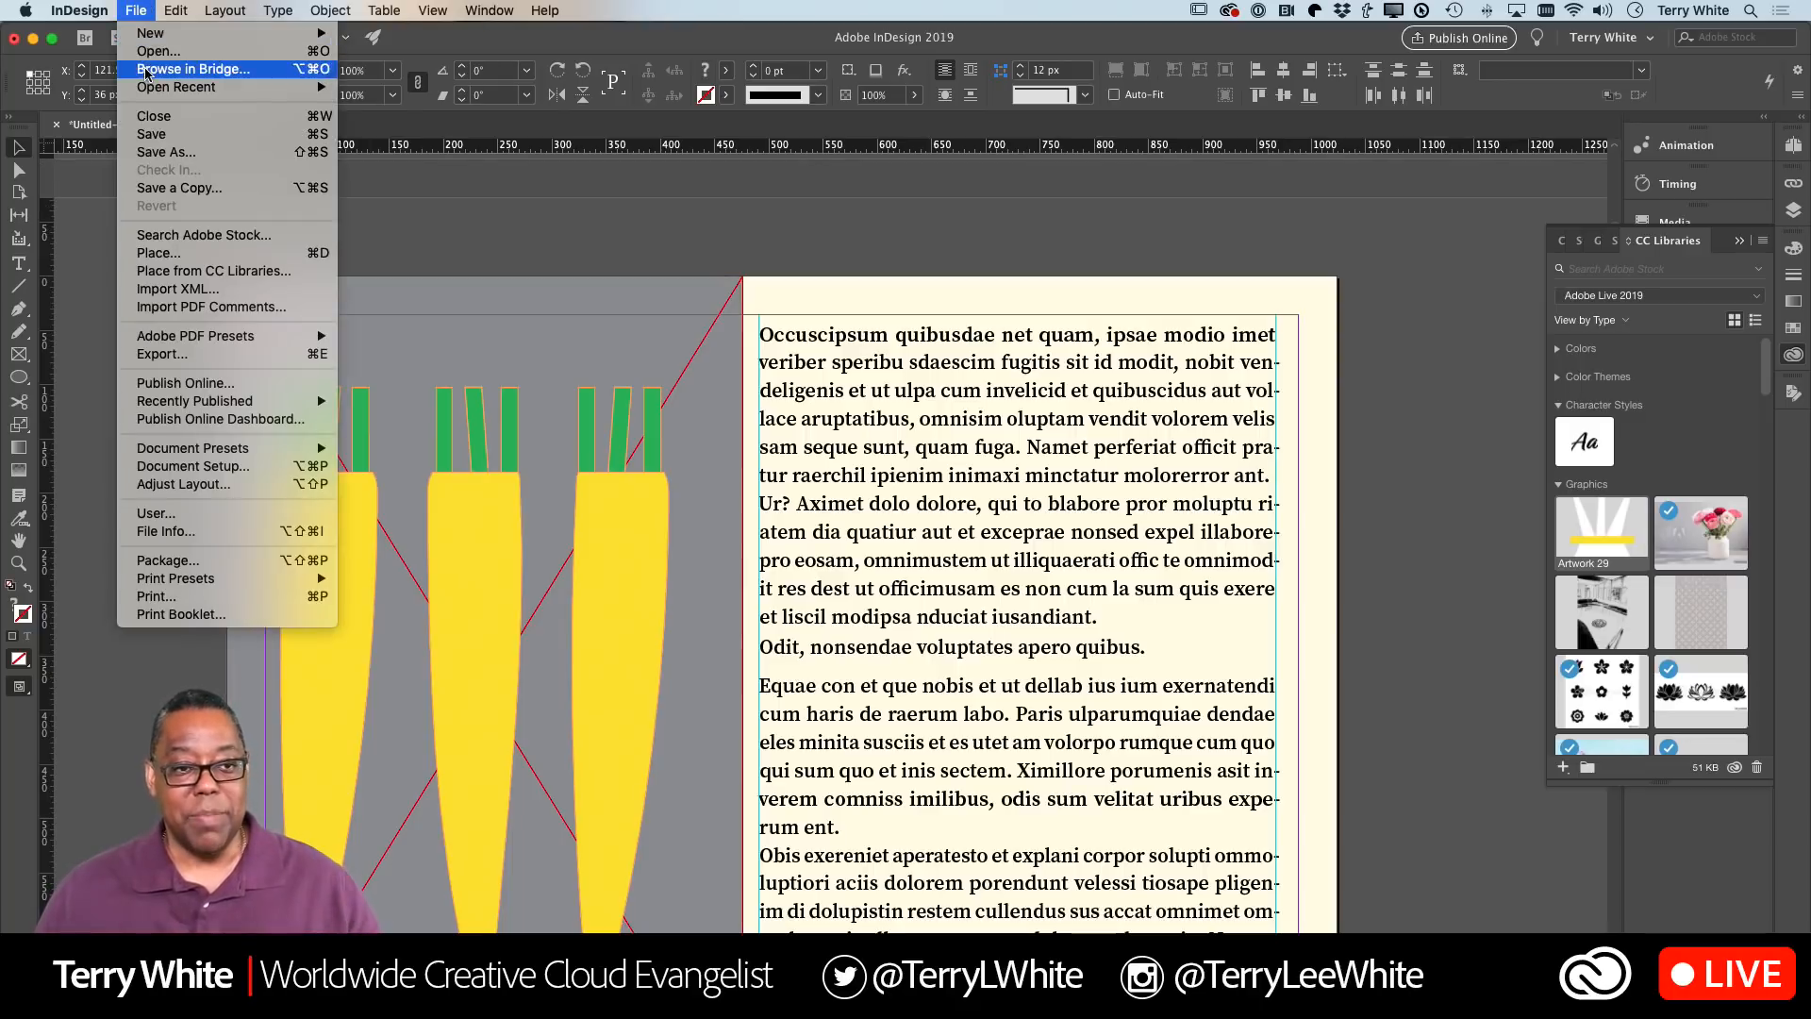
mouse_move(226, 33)
click(384, 40)
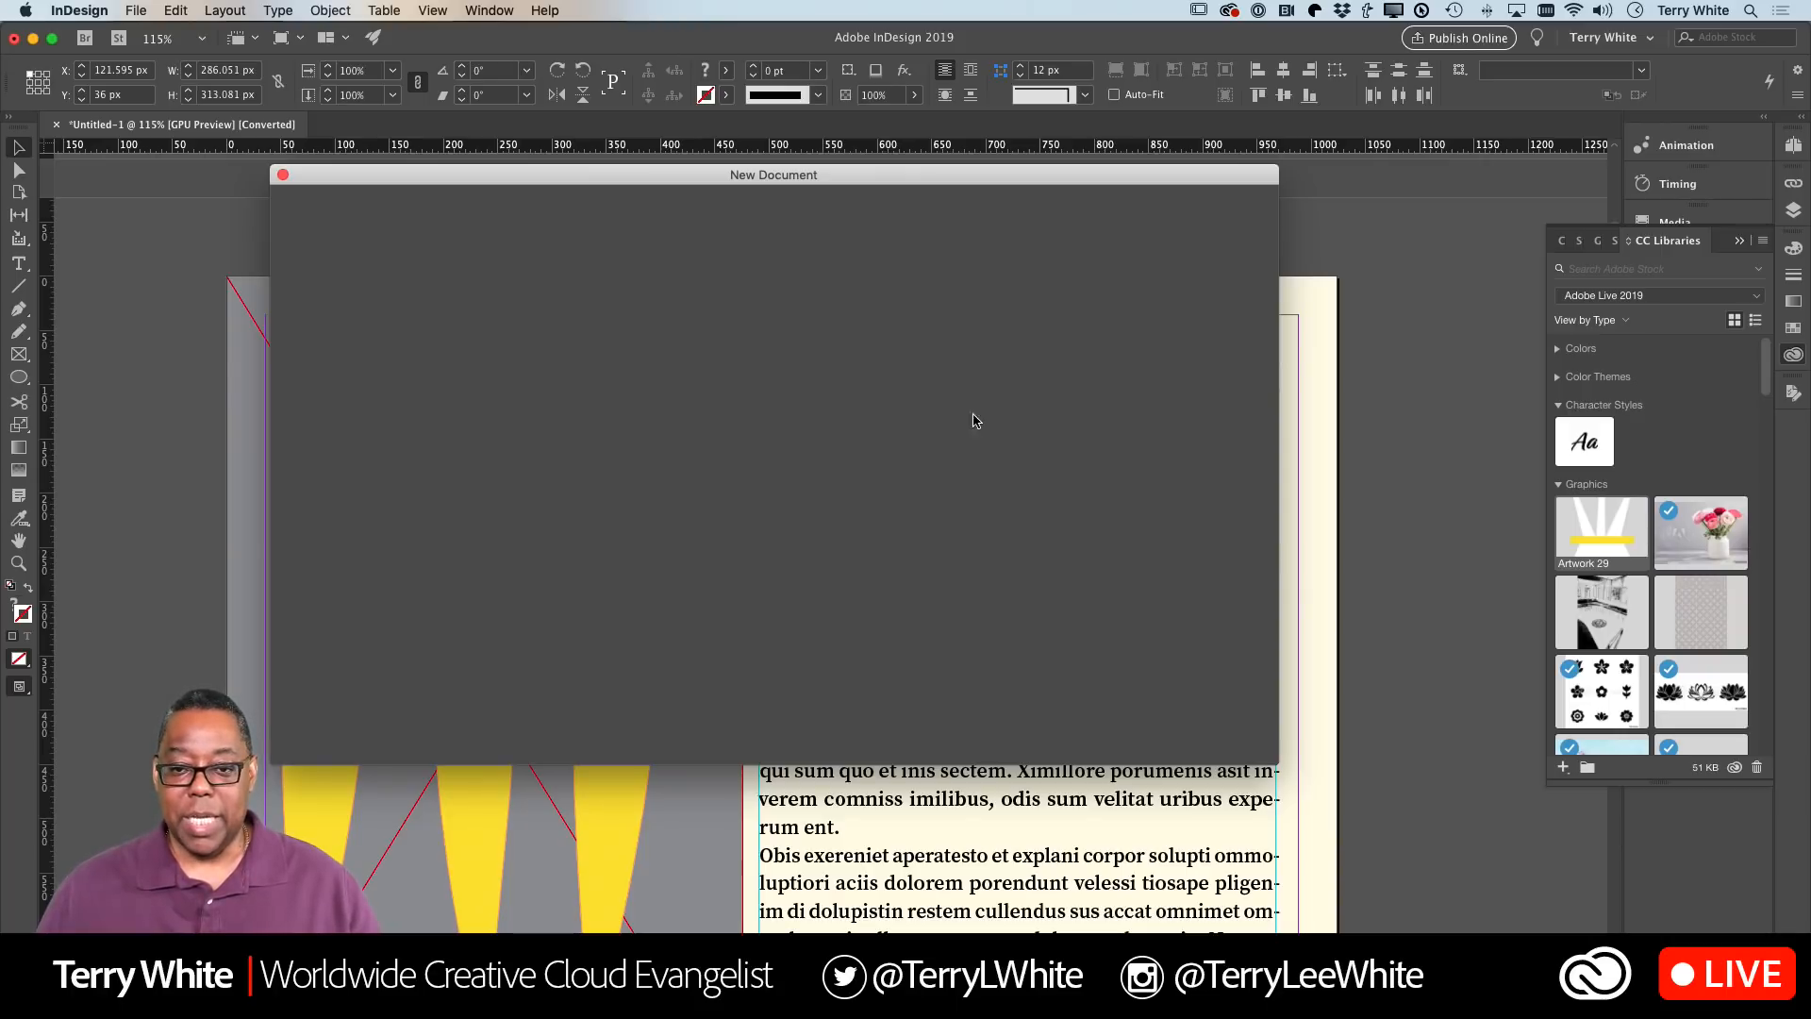
scroll(882, 509, down, 3)
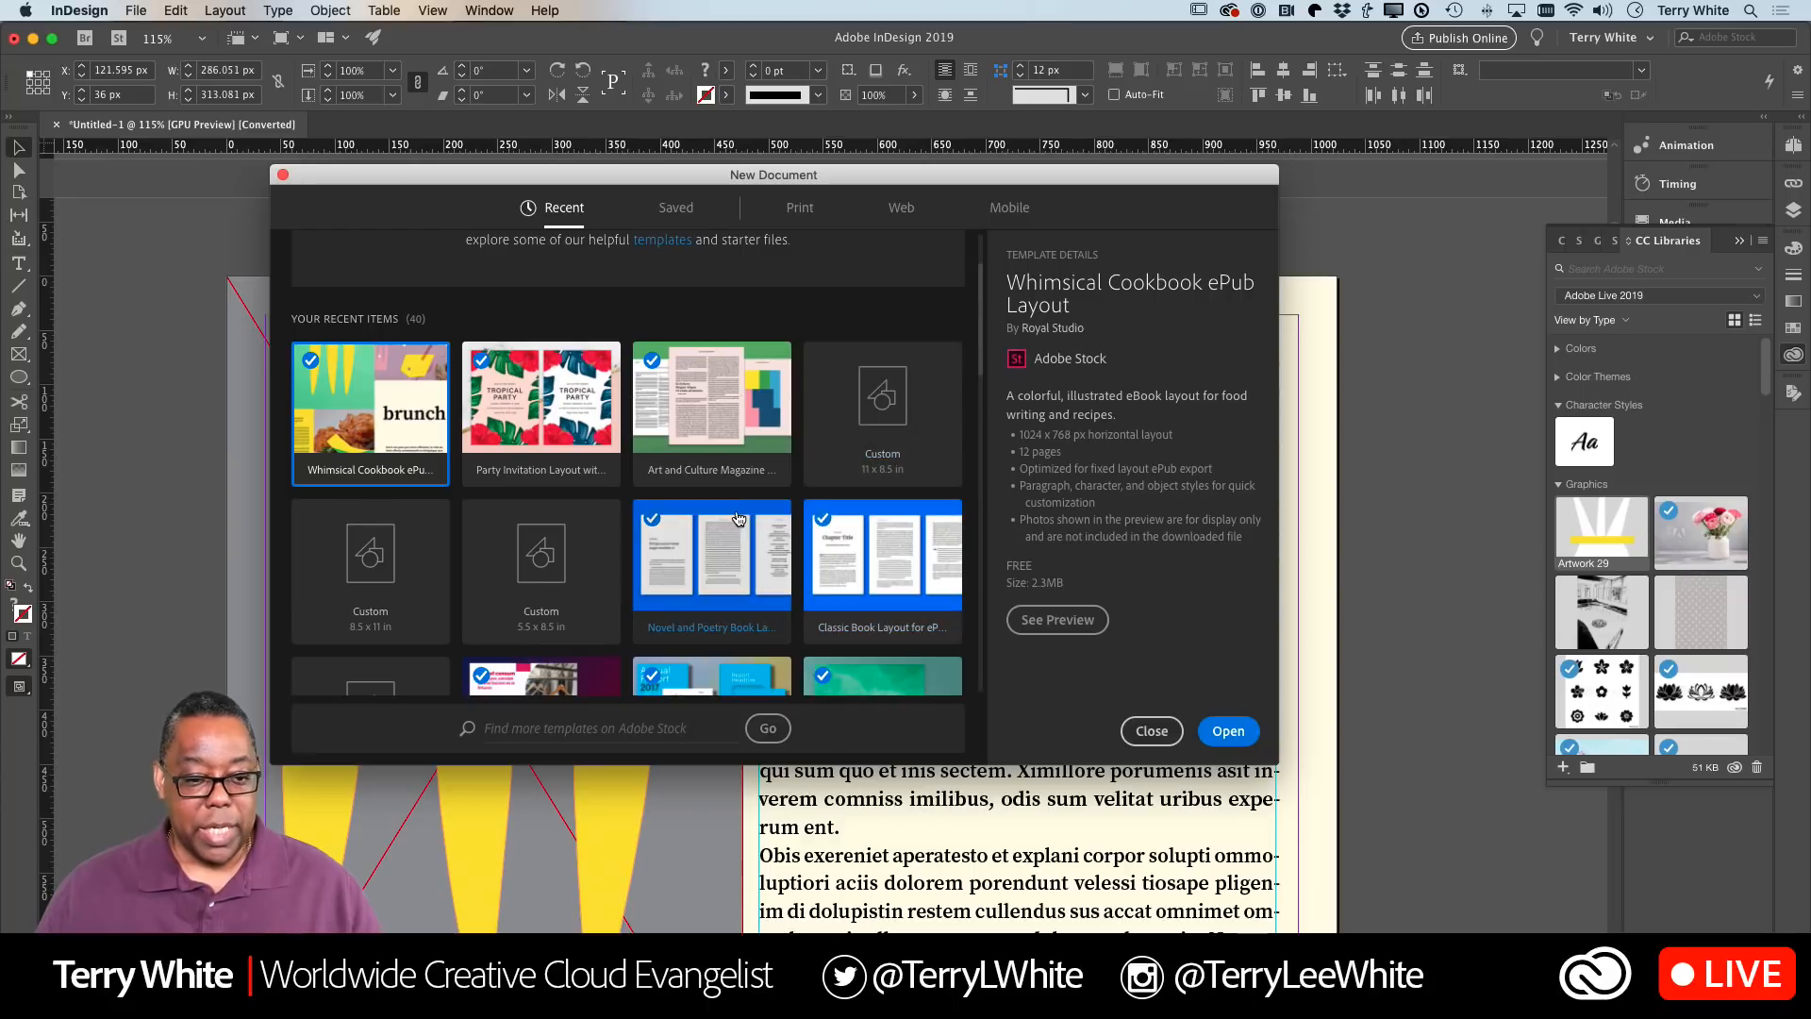
click(371, 585)
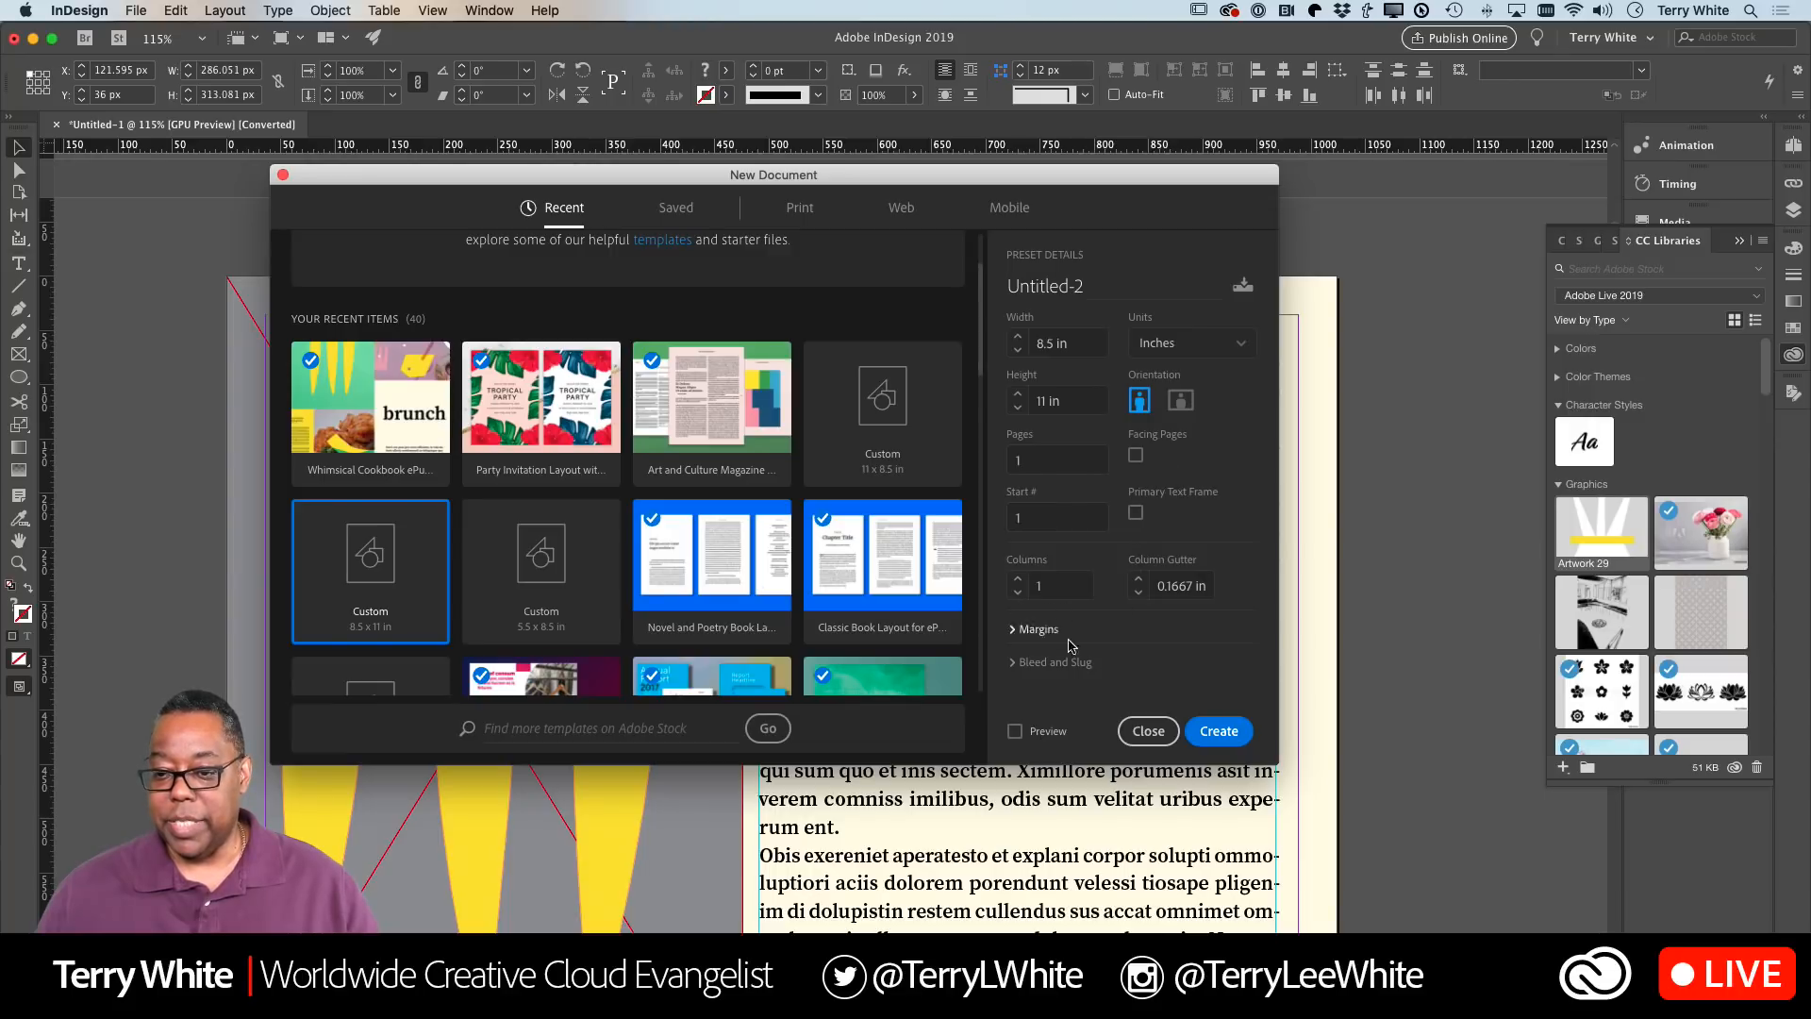
click(1030, 459)
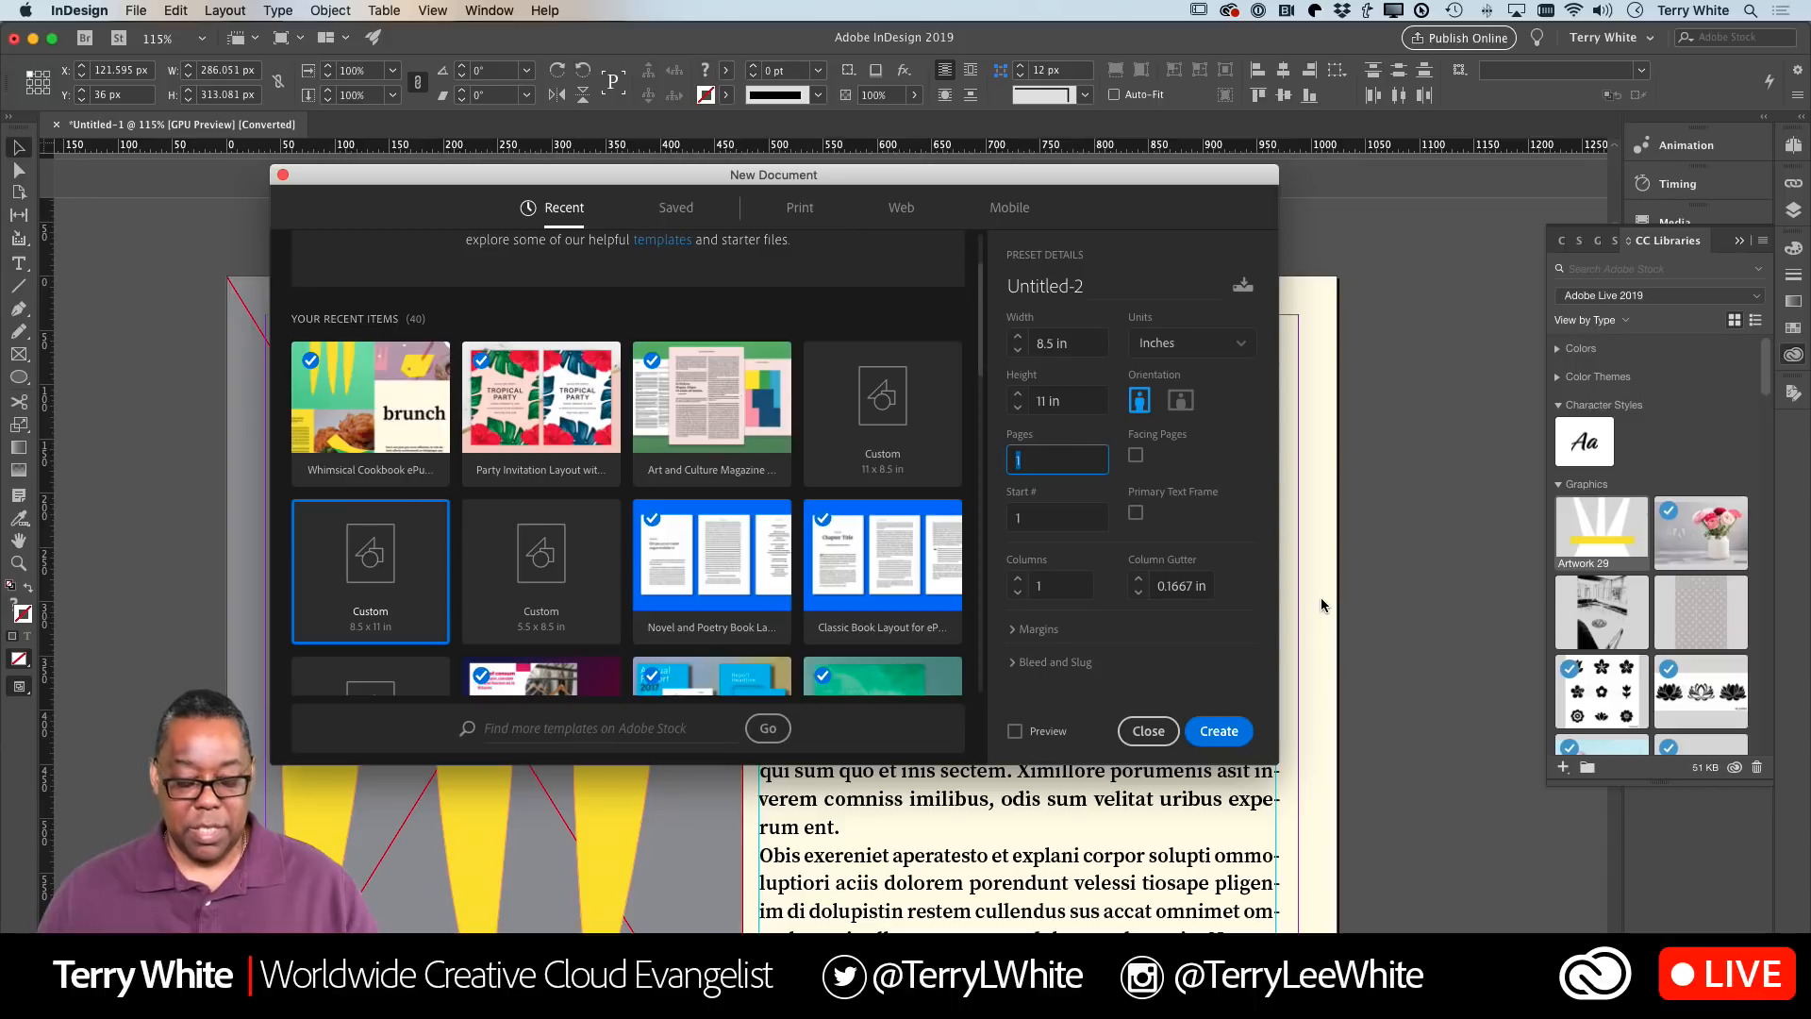
click(1217, 731)
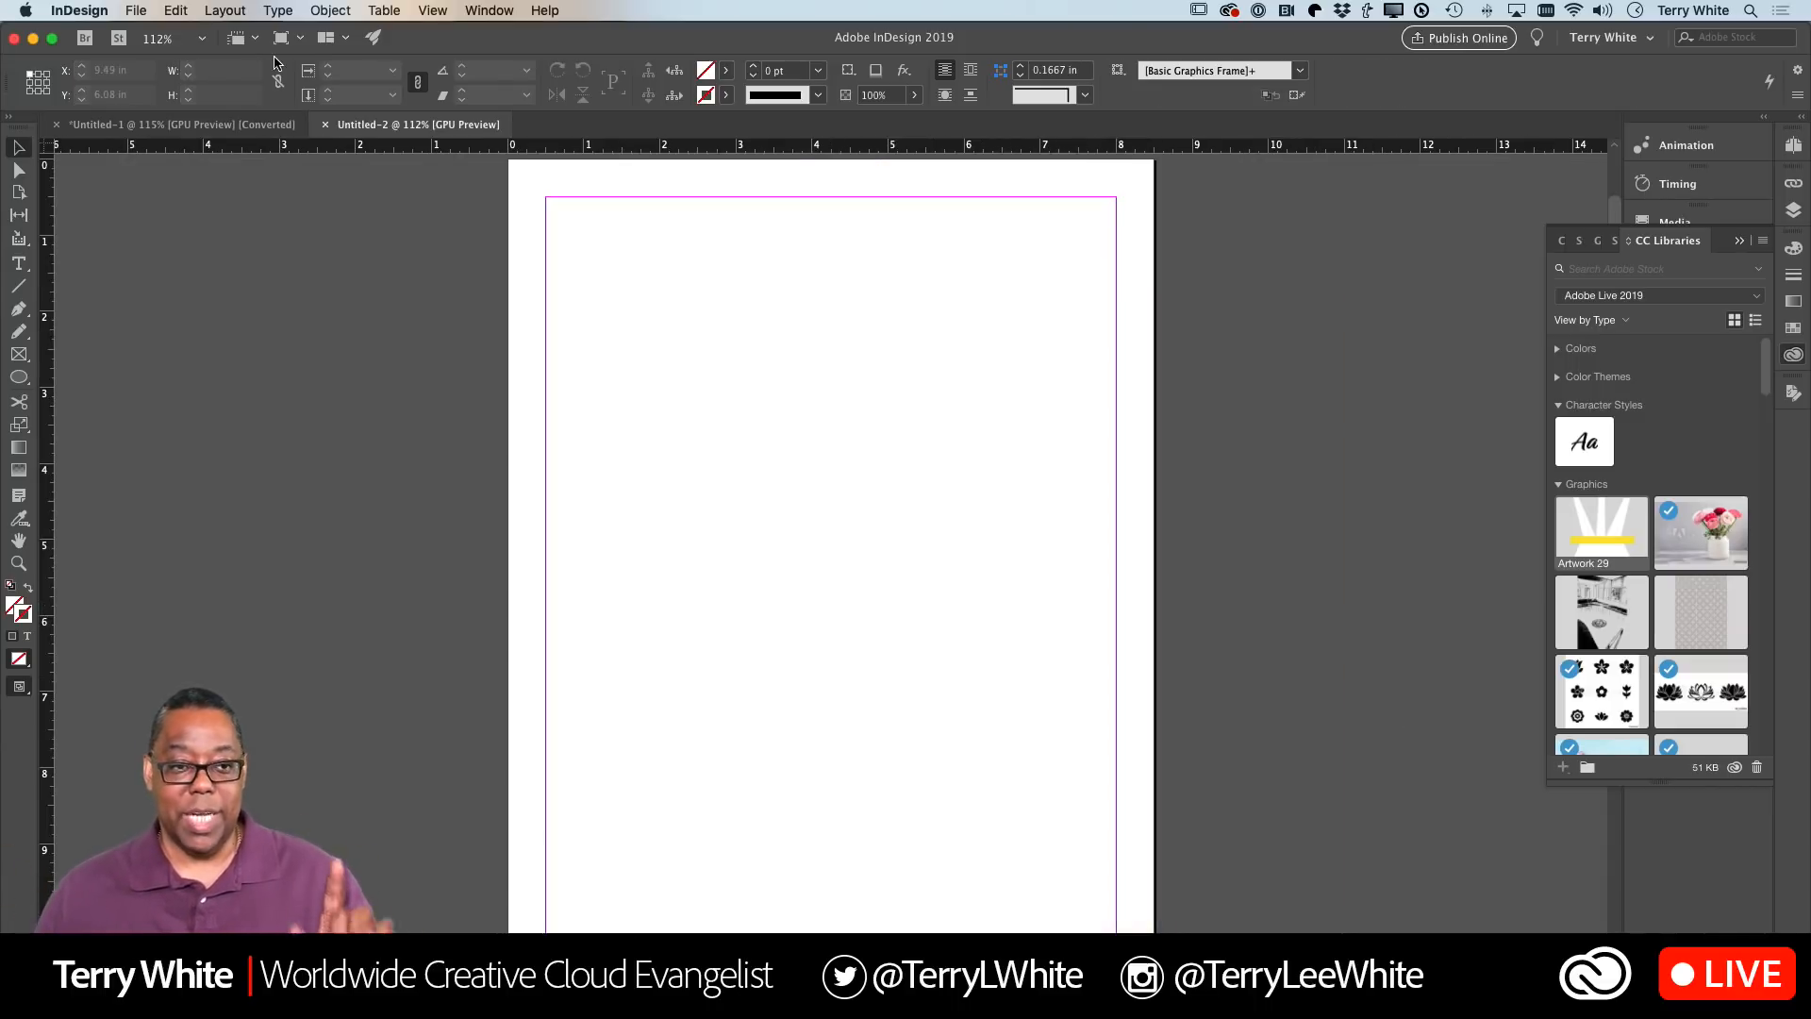
Compare the cookbook document with the new blank document, ending on the cookbook
click(226, 126)
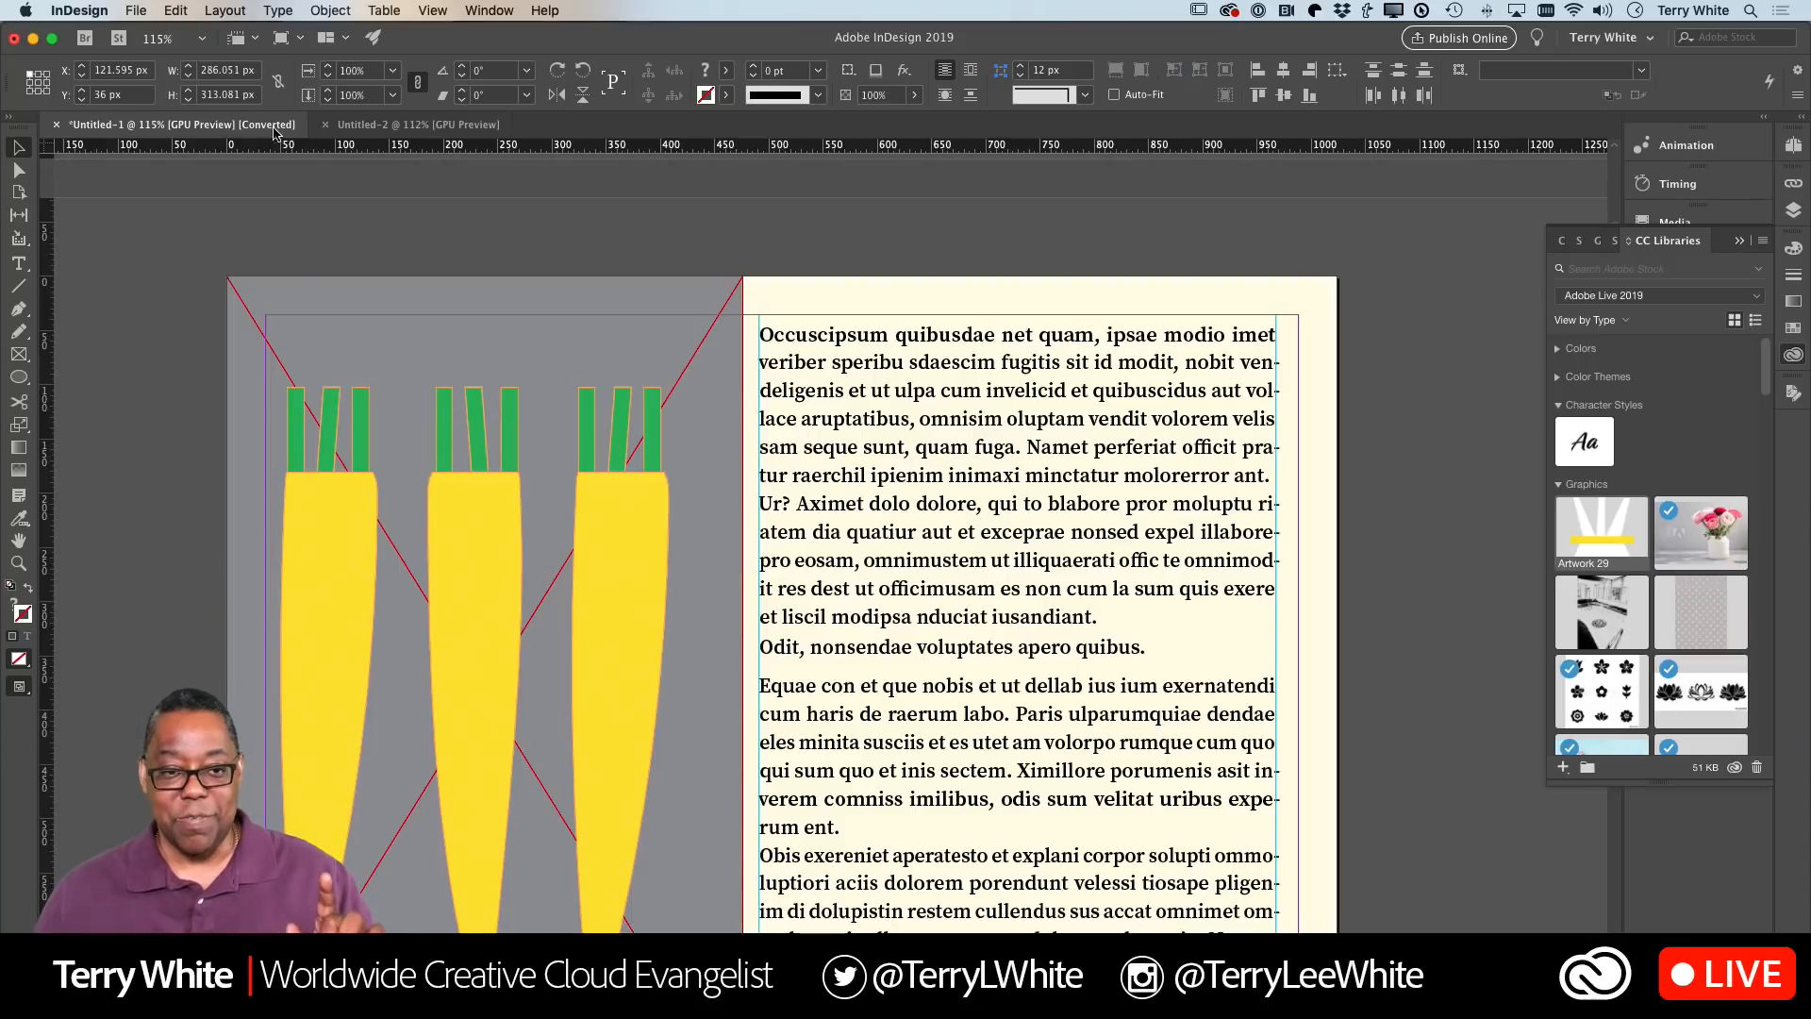
click(358, 125)
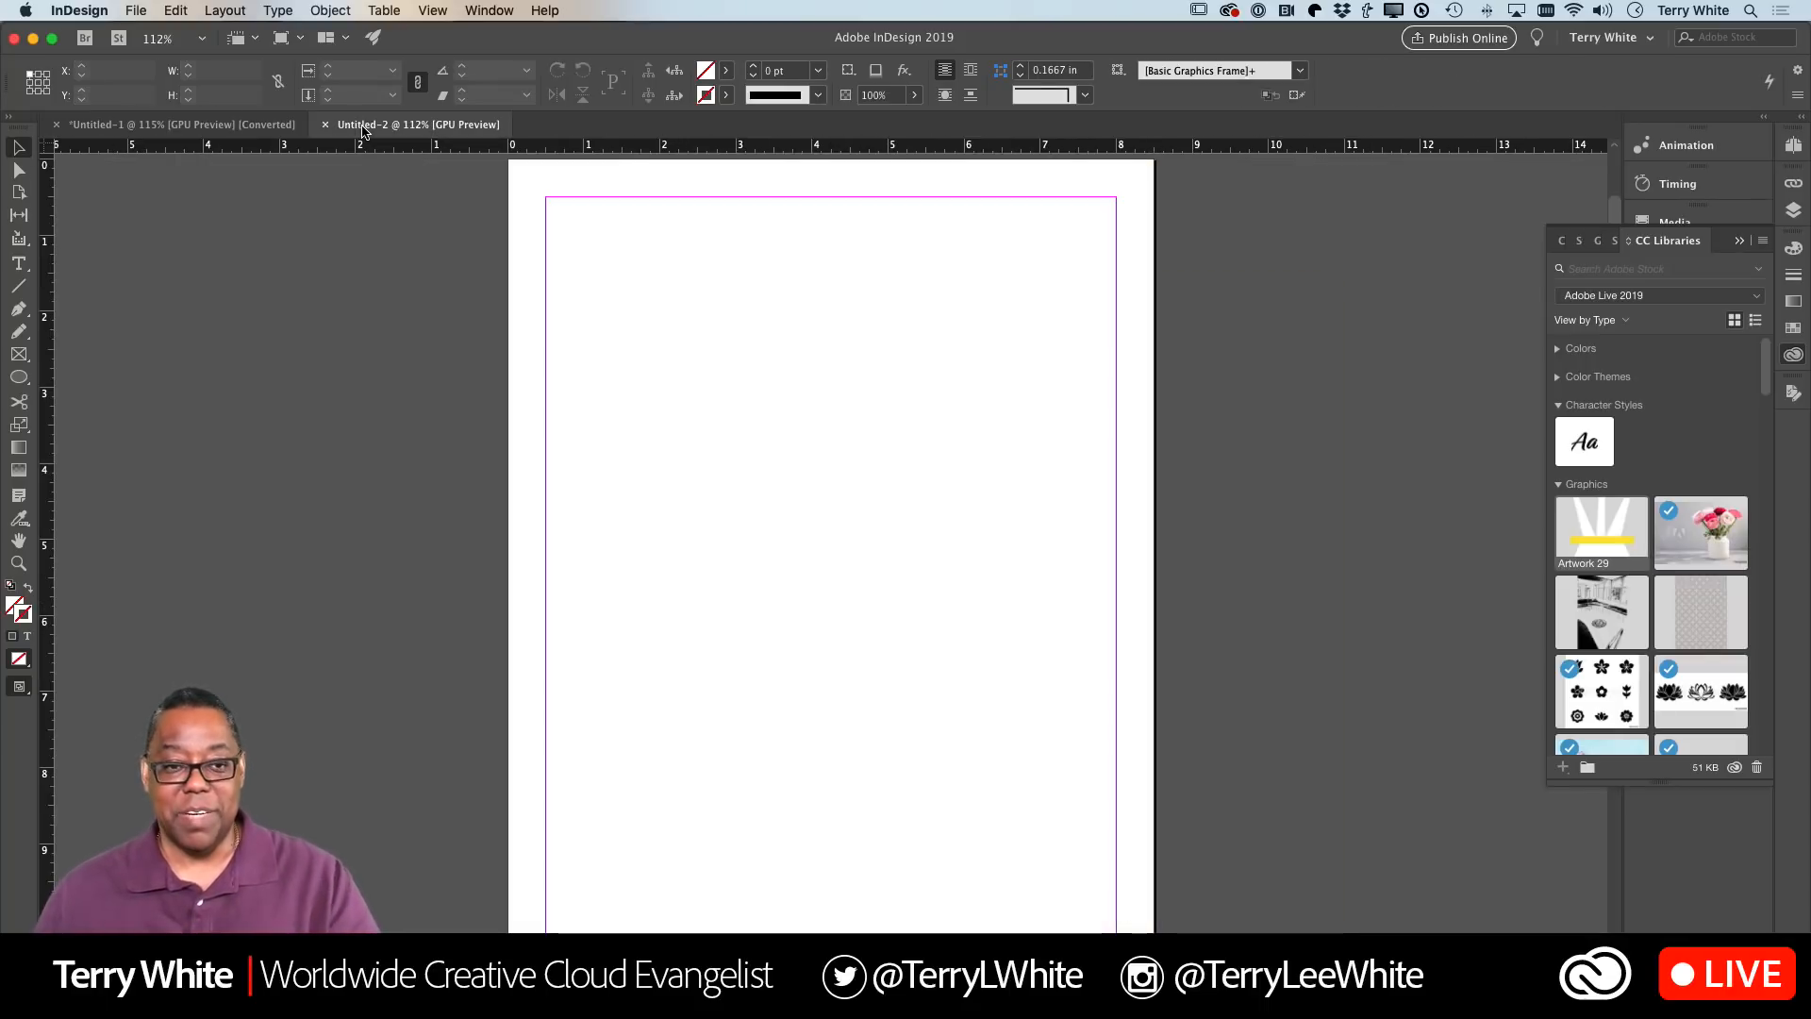
click(177, 121)
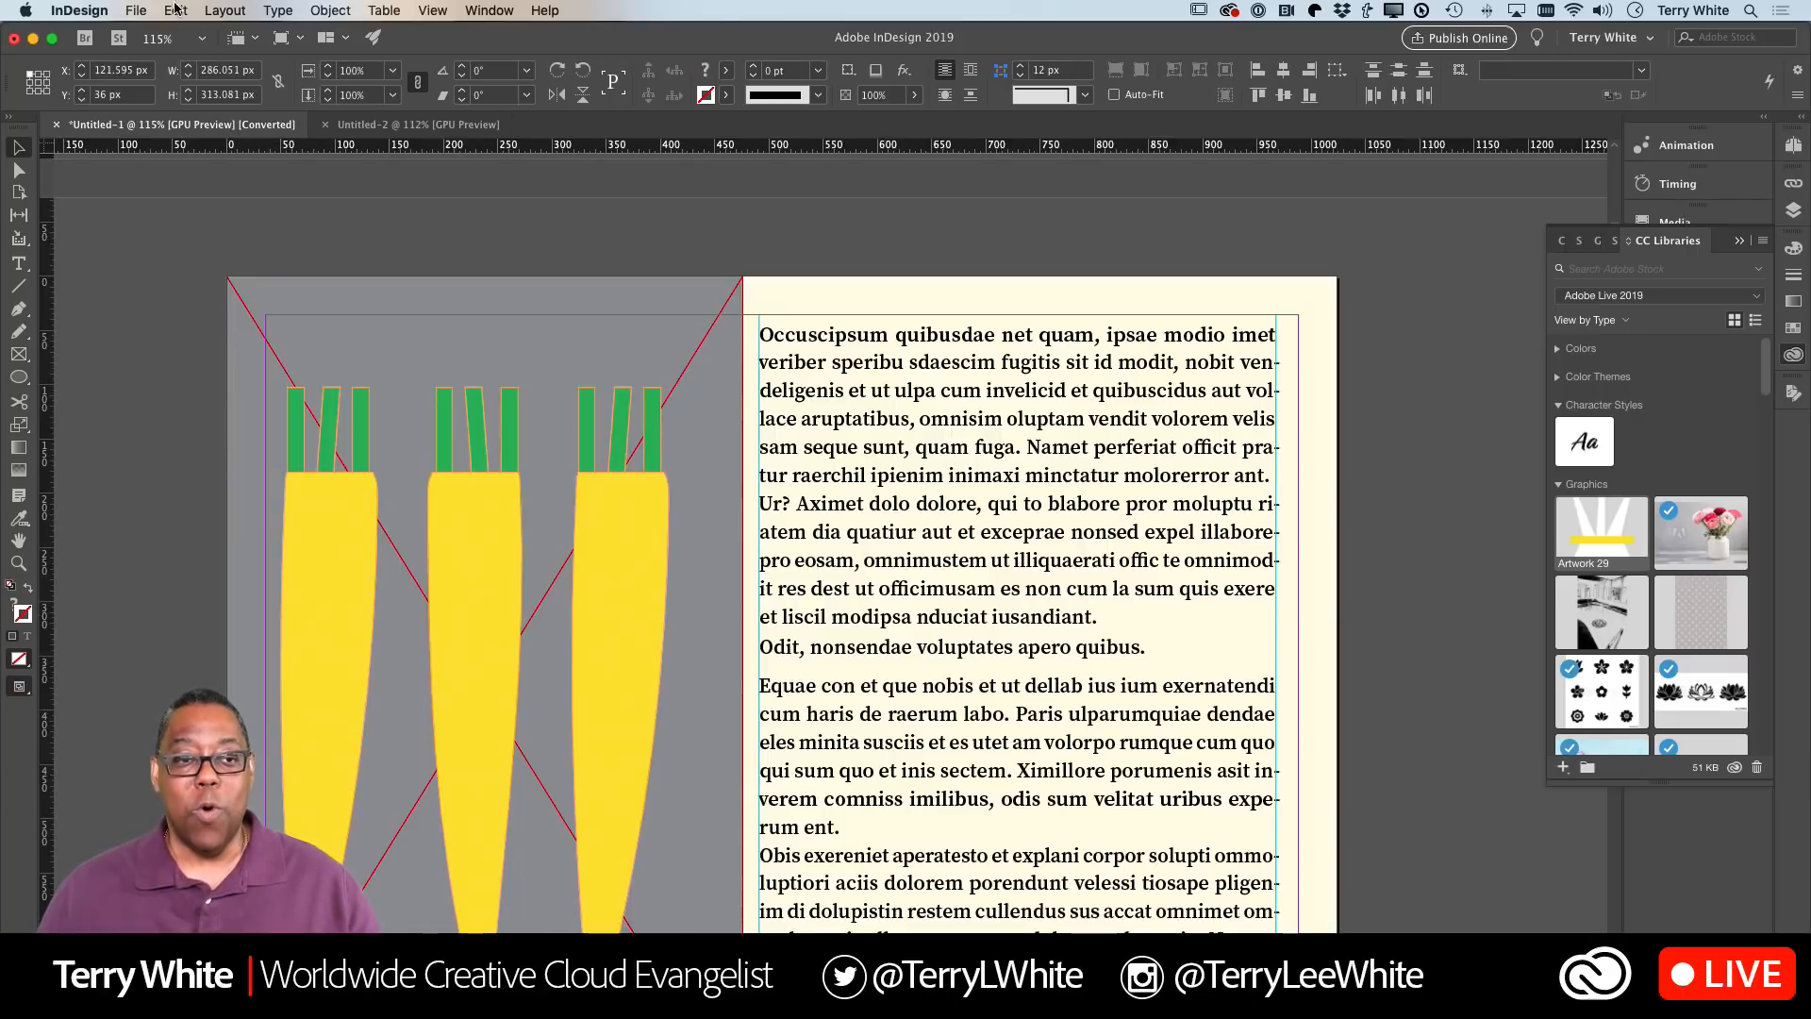
Open a new document from the recent Party Invitation Layout with Tropical Illustrations template
click(125, 10)
mouse_move(158, 37)
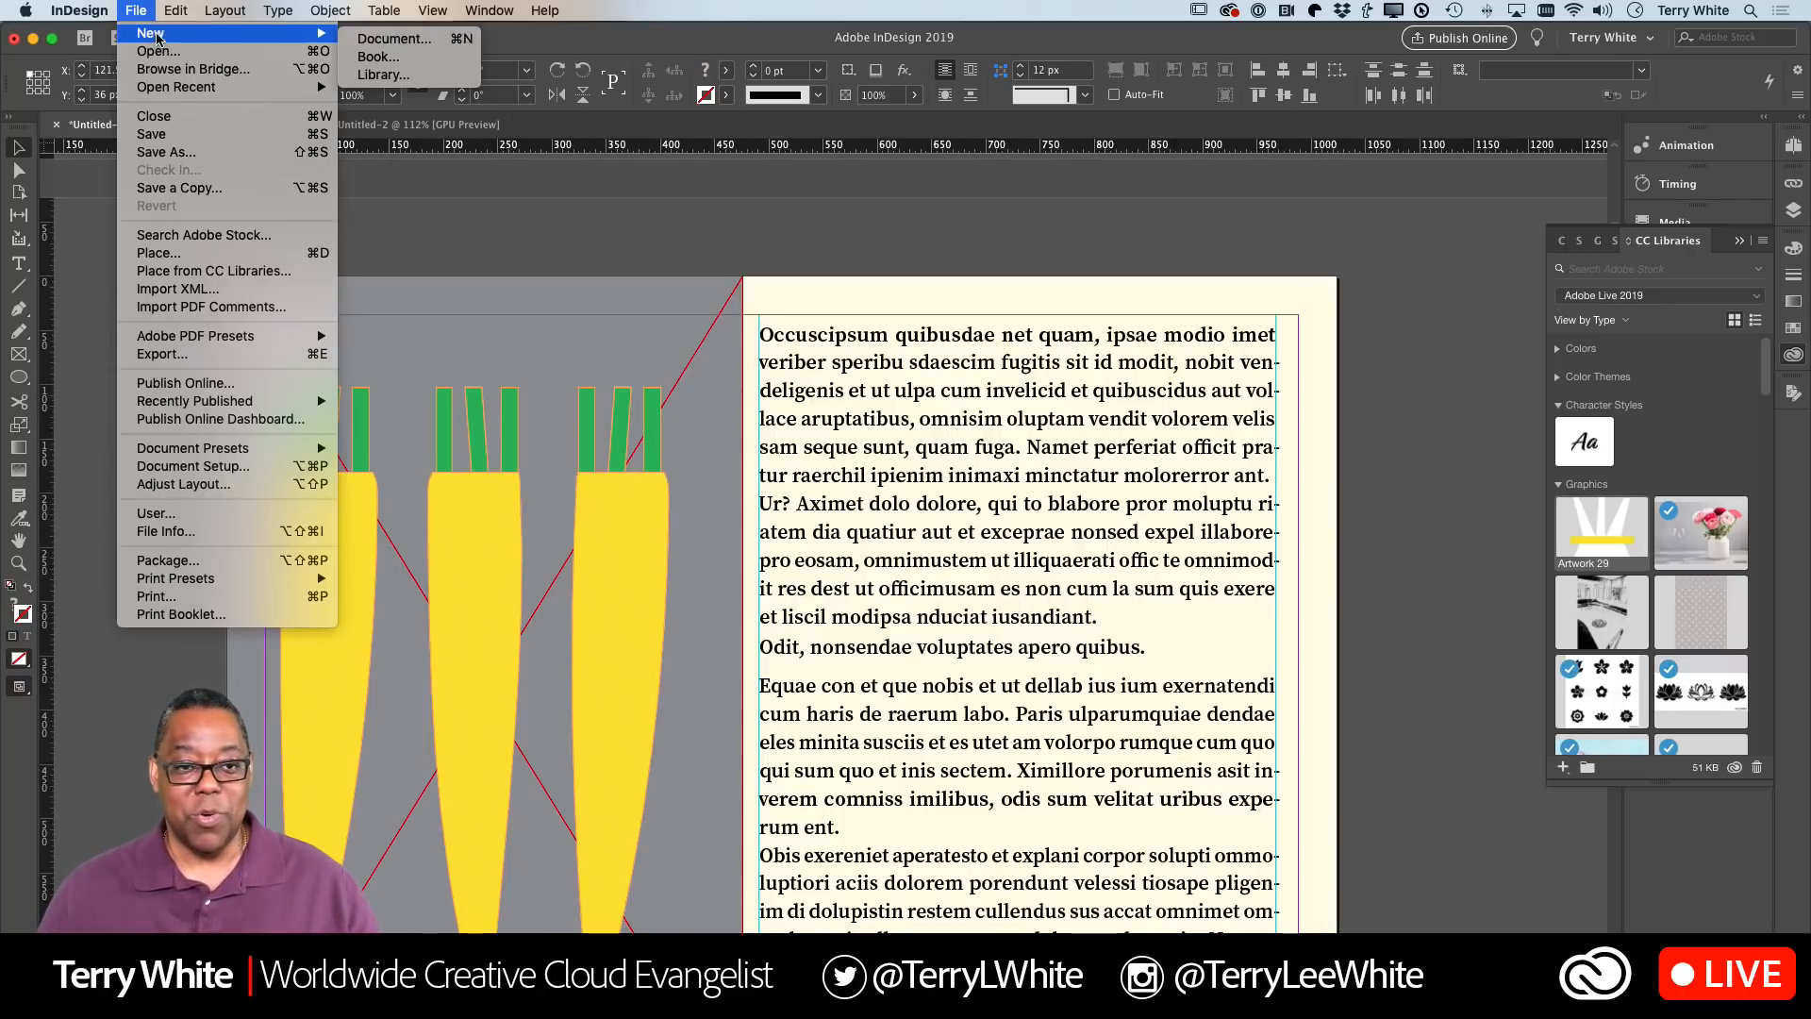
click(381, 40)
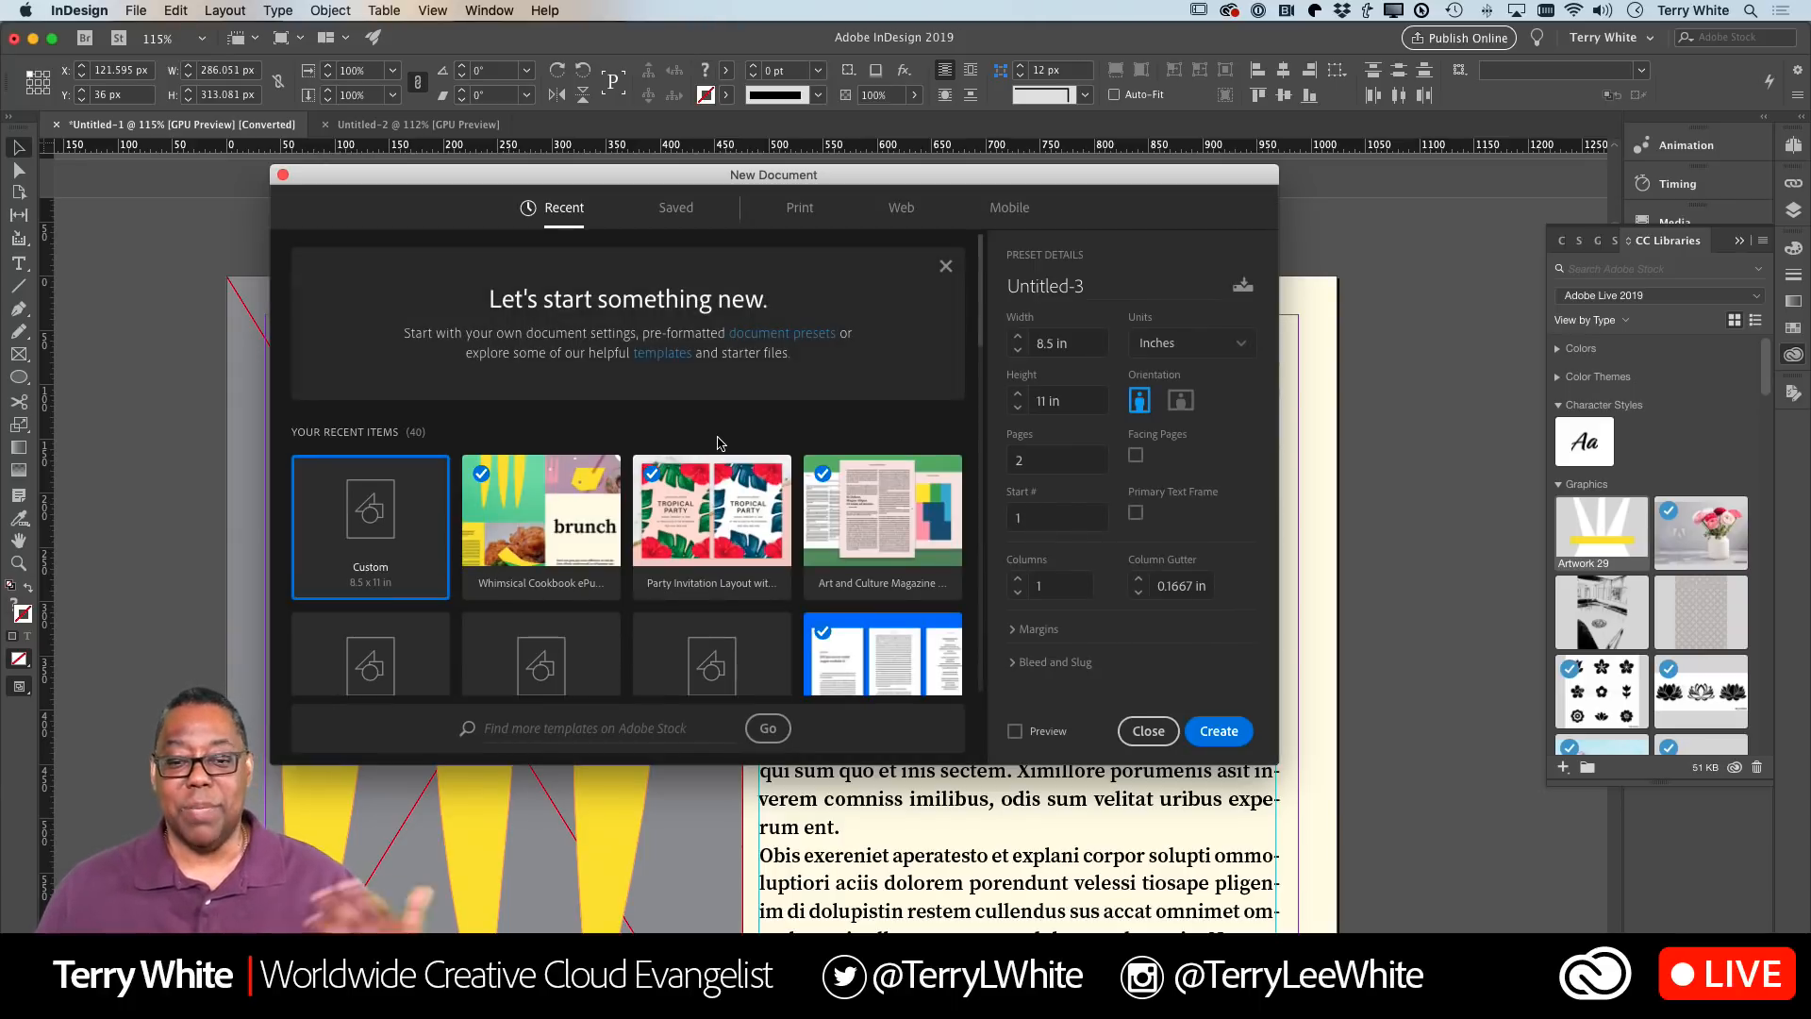
click(750, 514)
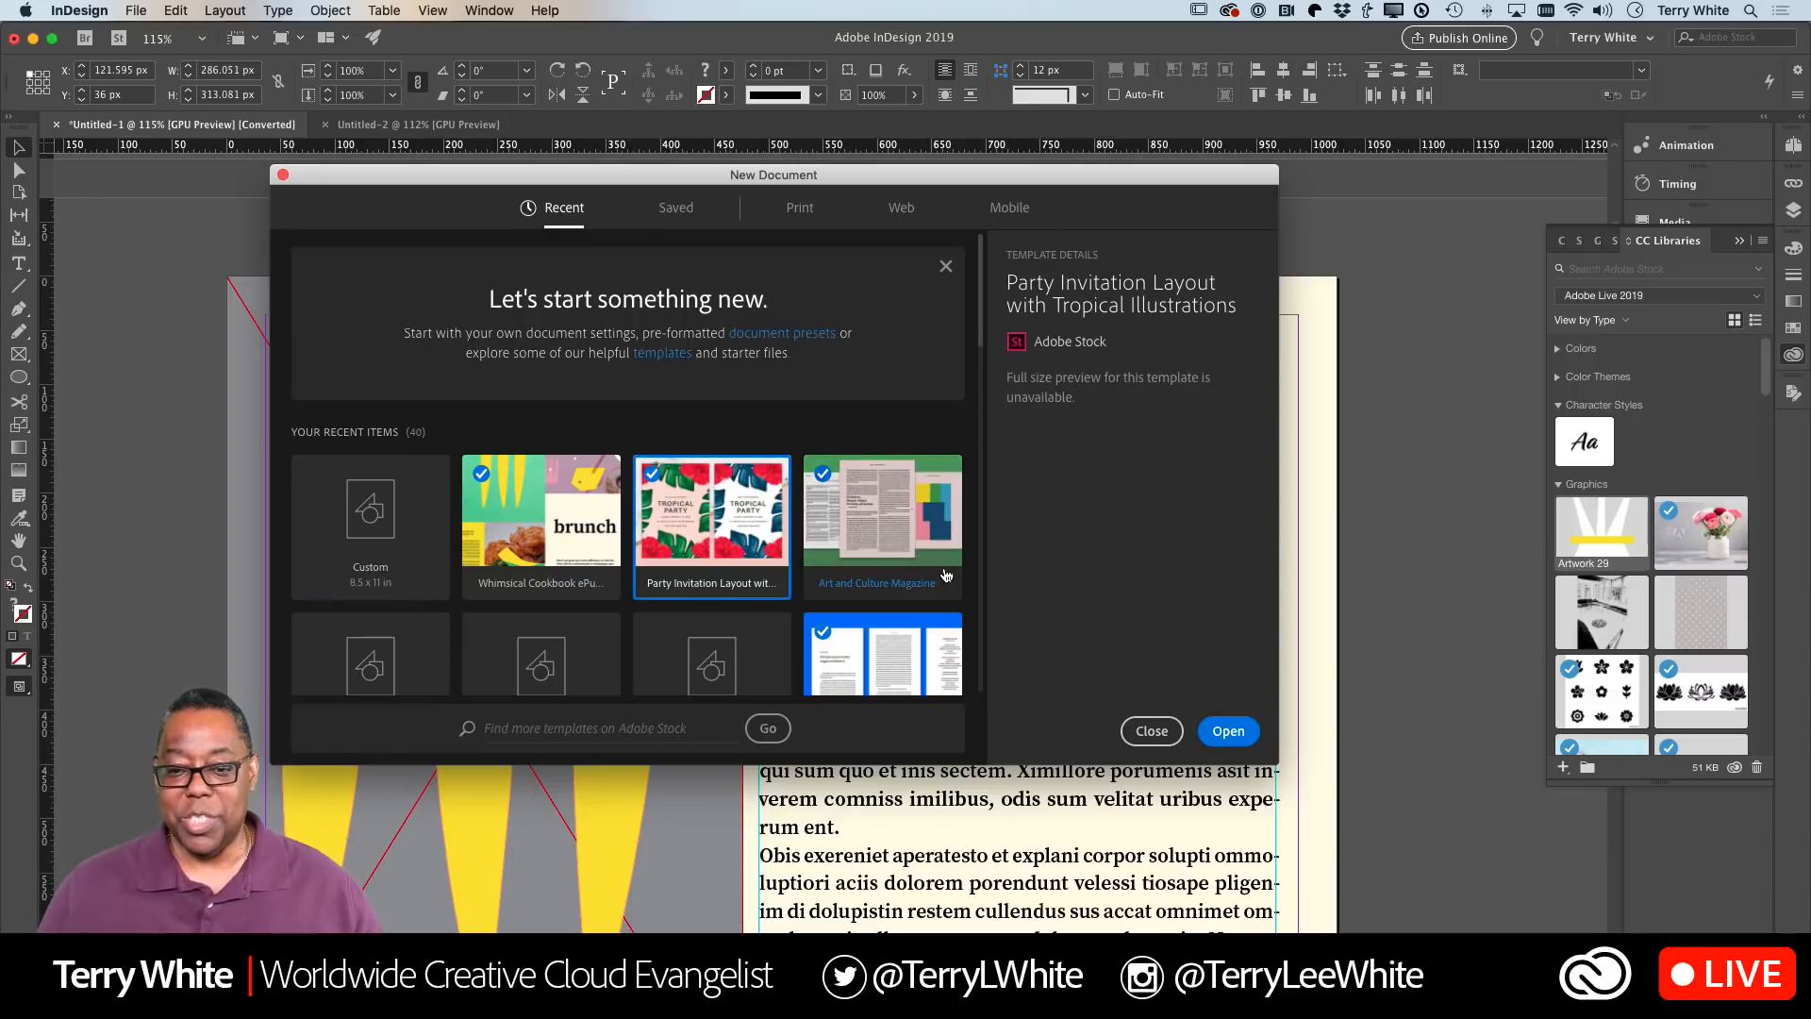
click(1226, 733)
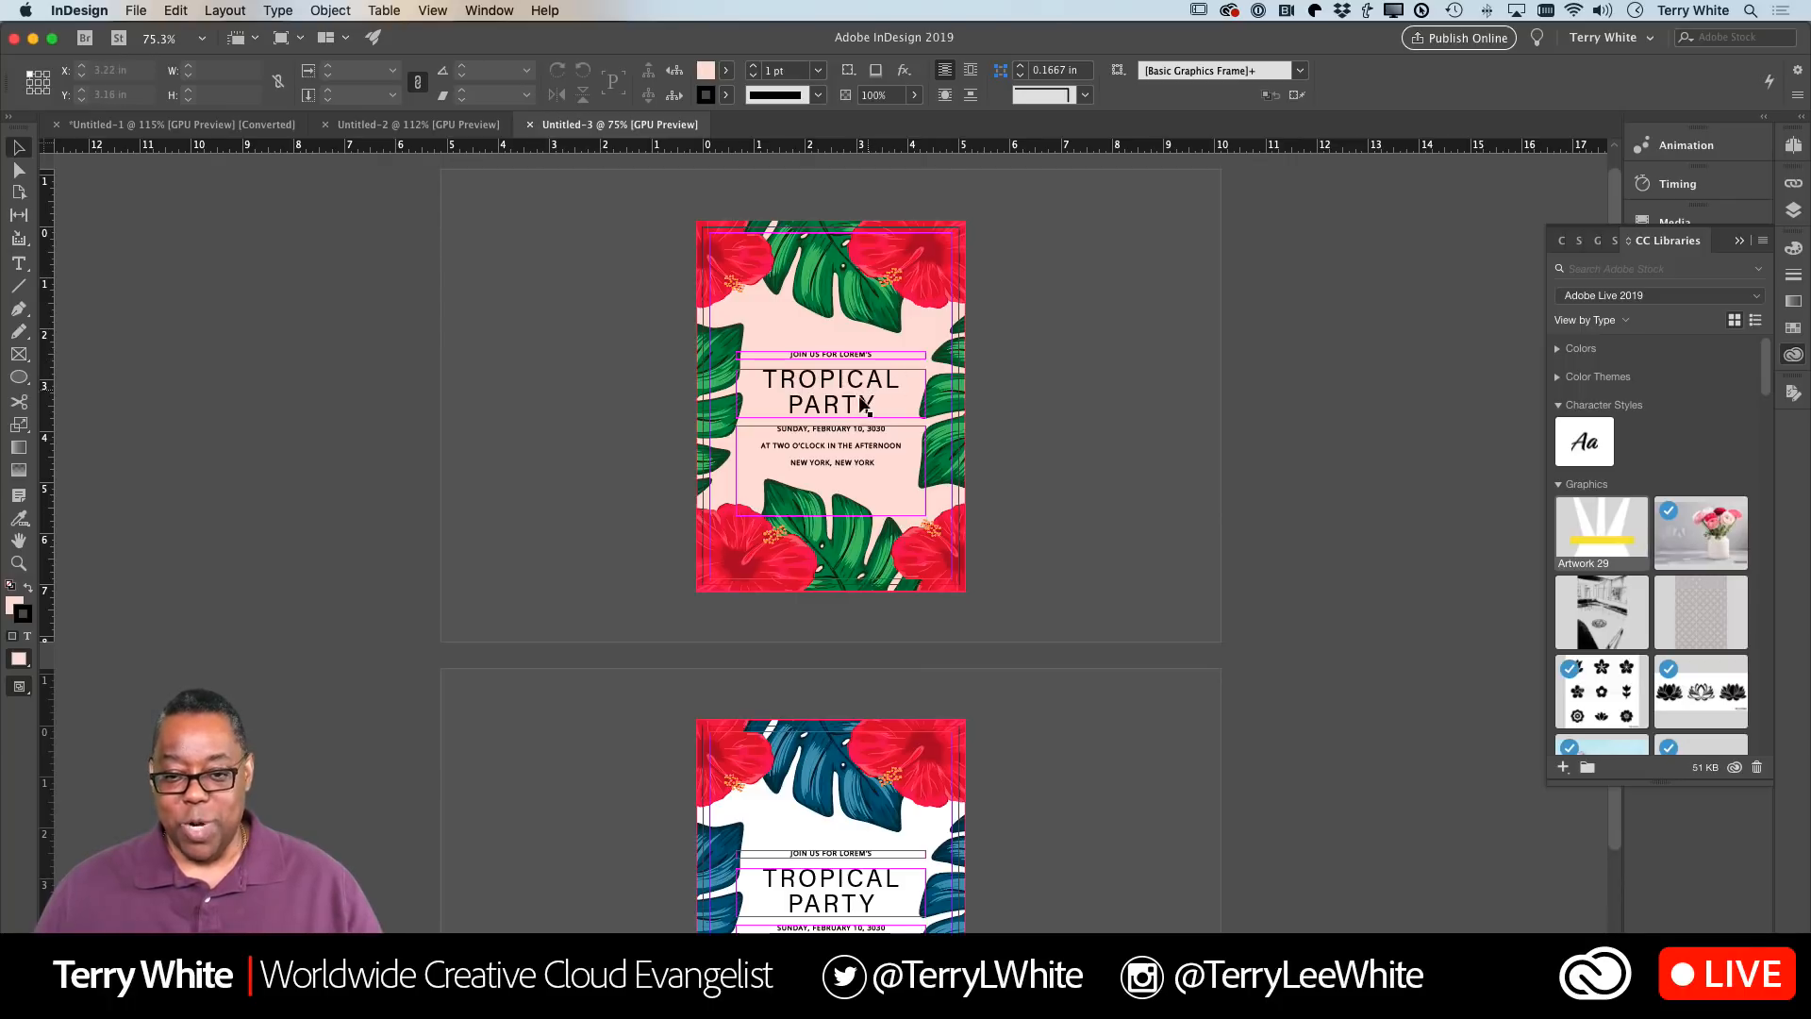
Return to the cookbook document and collect the group of three carrots with the Content Collector tool
click(236, 125)
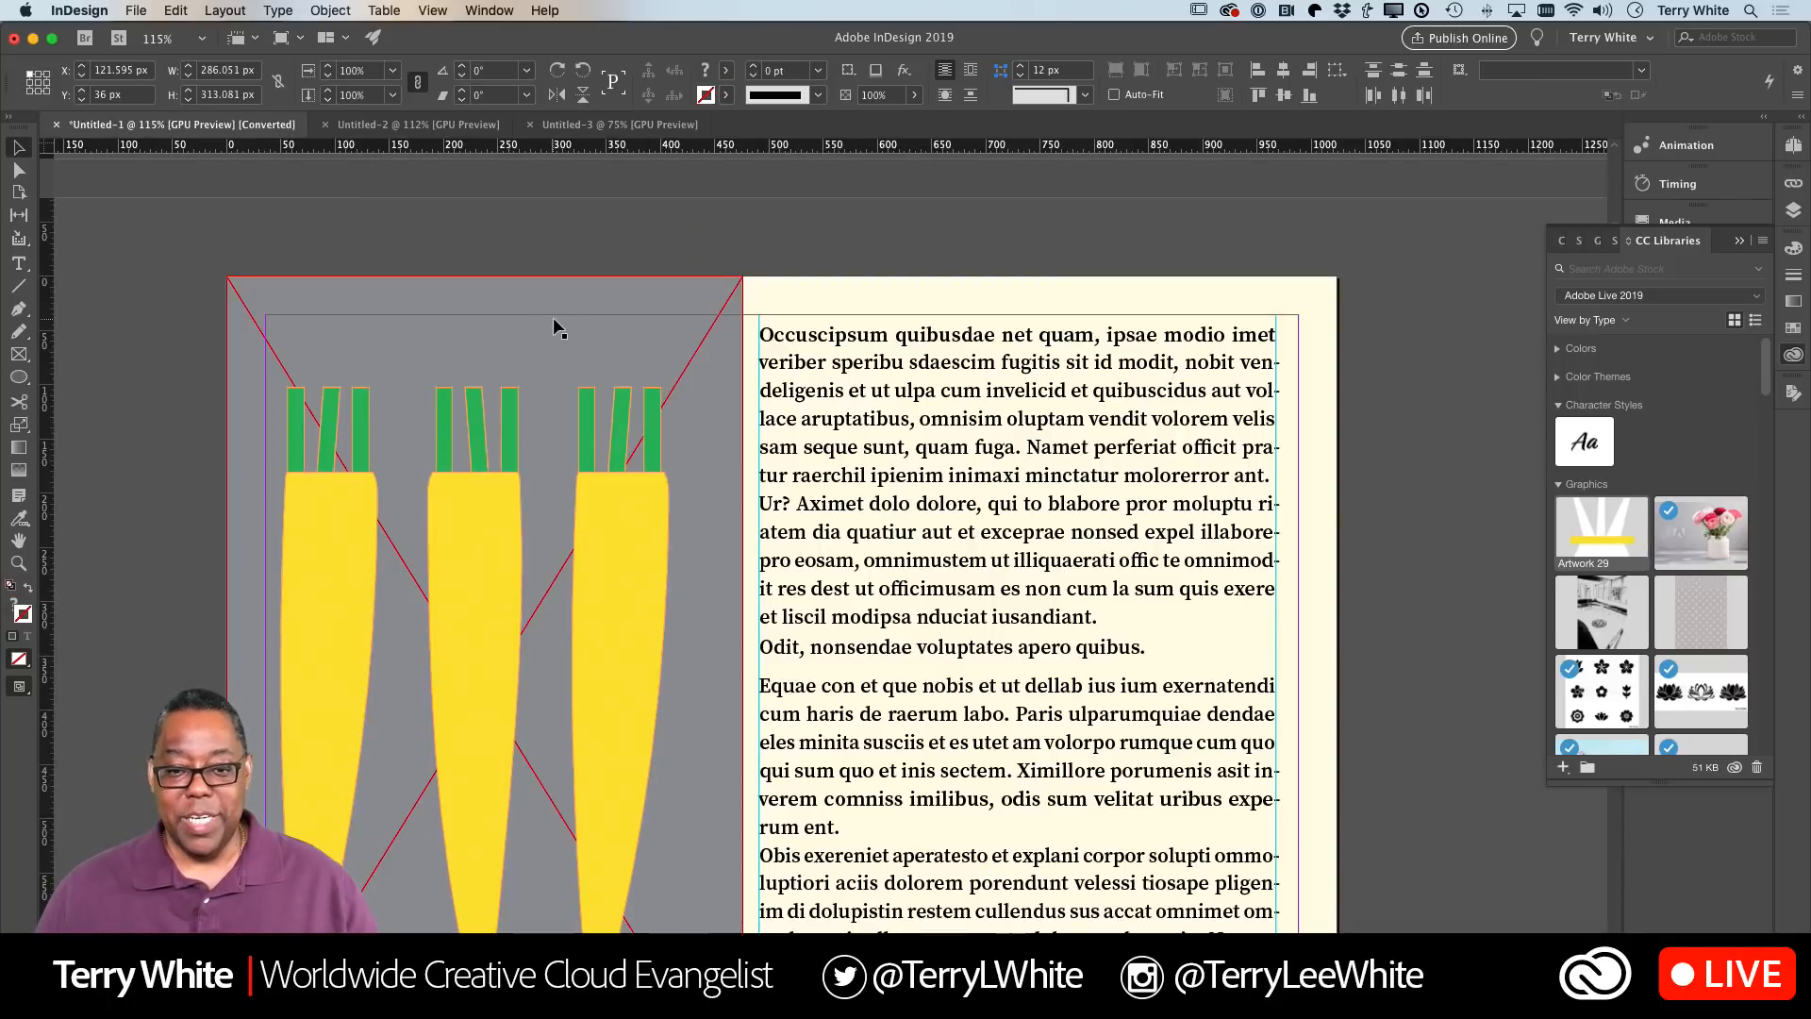
click(424, 125)
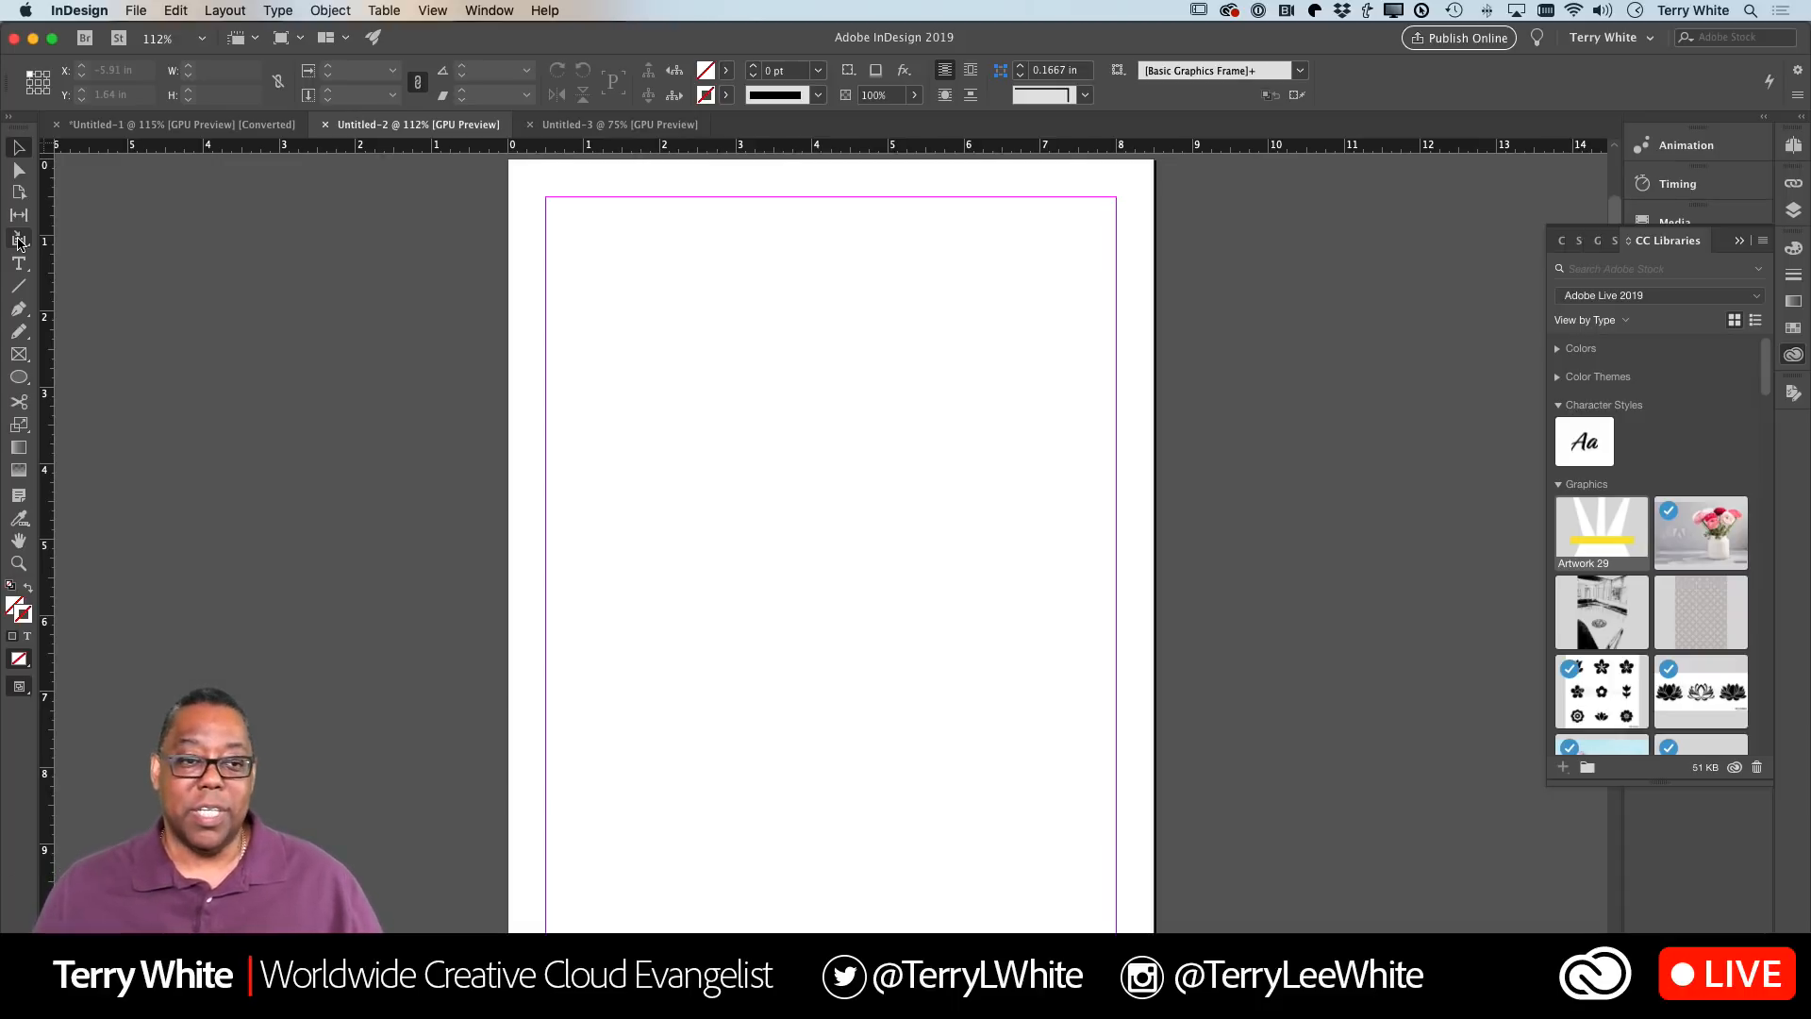
click(179, 124)
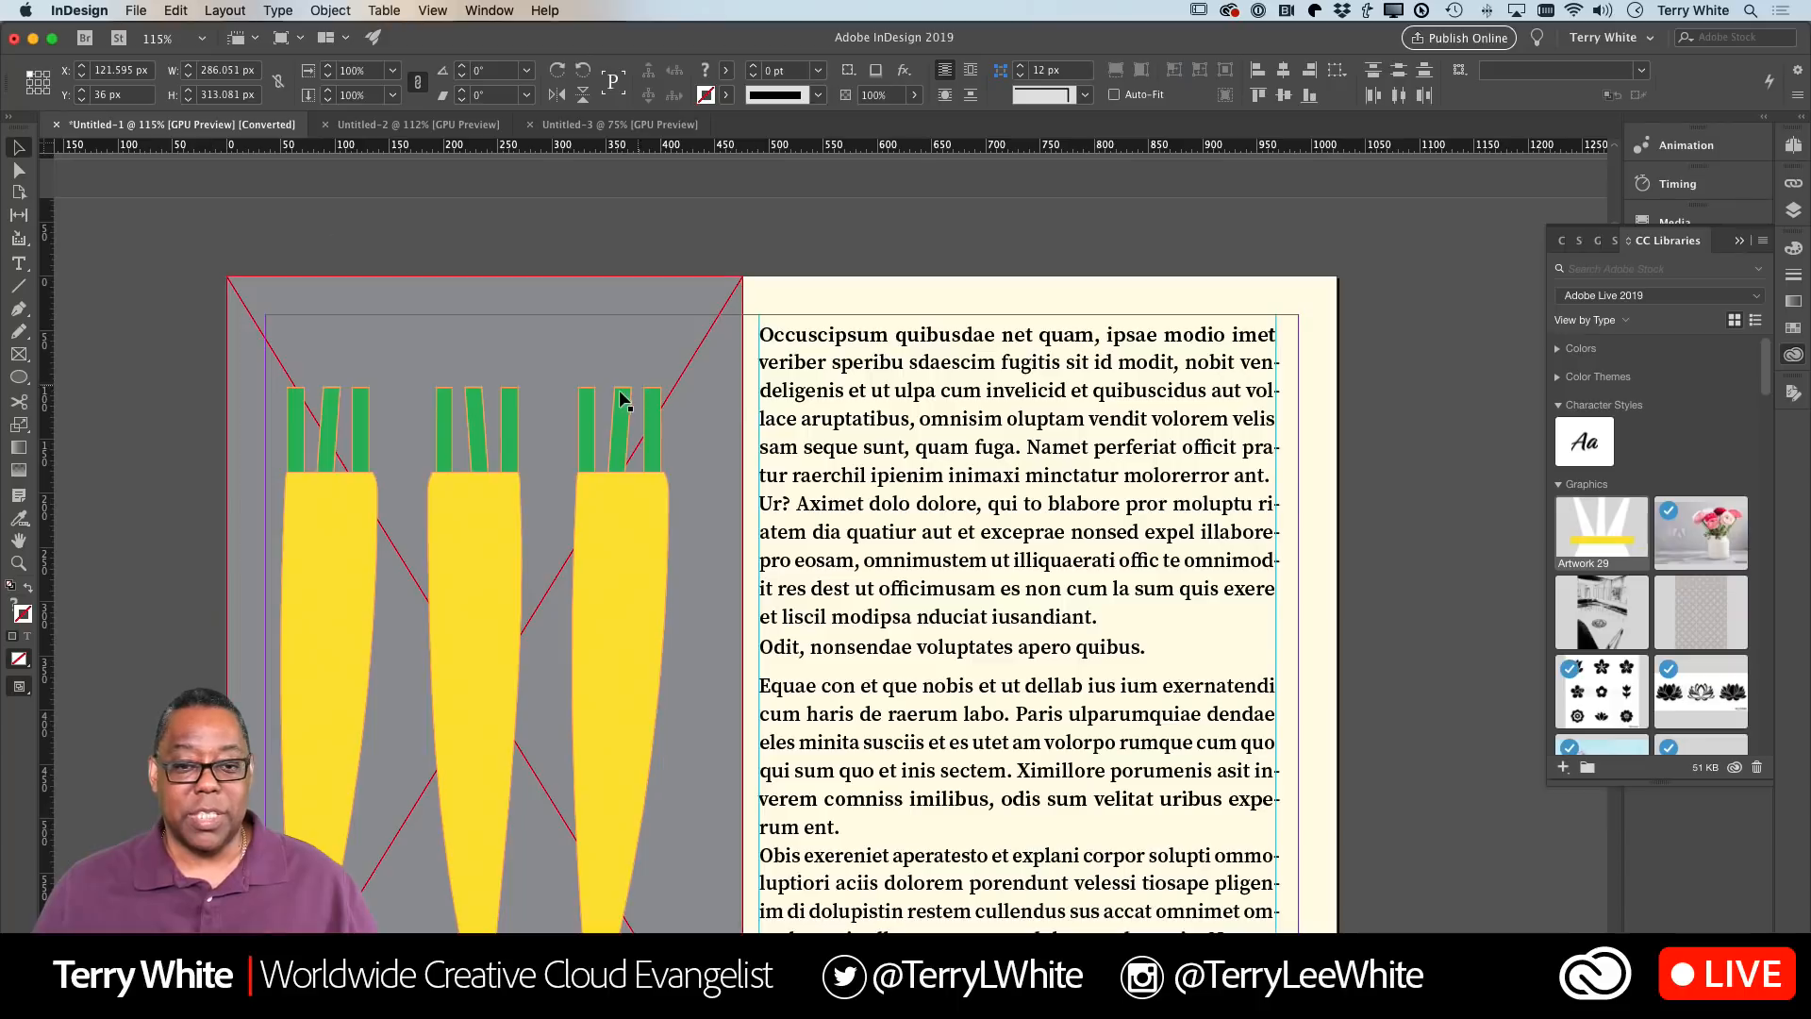
scroll(704, 421, down, 3)
click(625, 434)
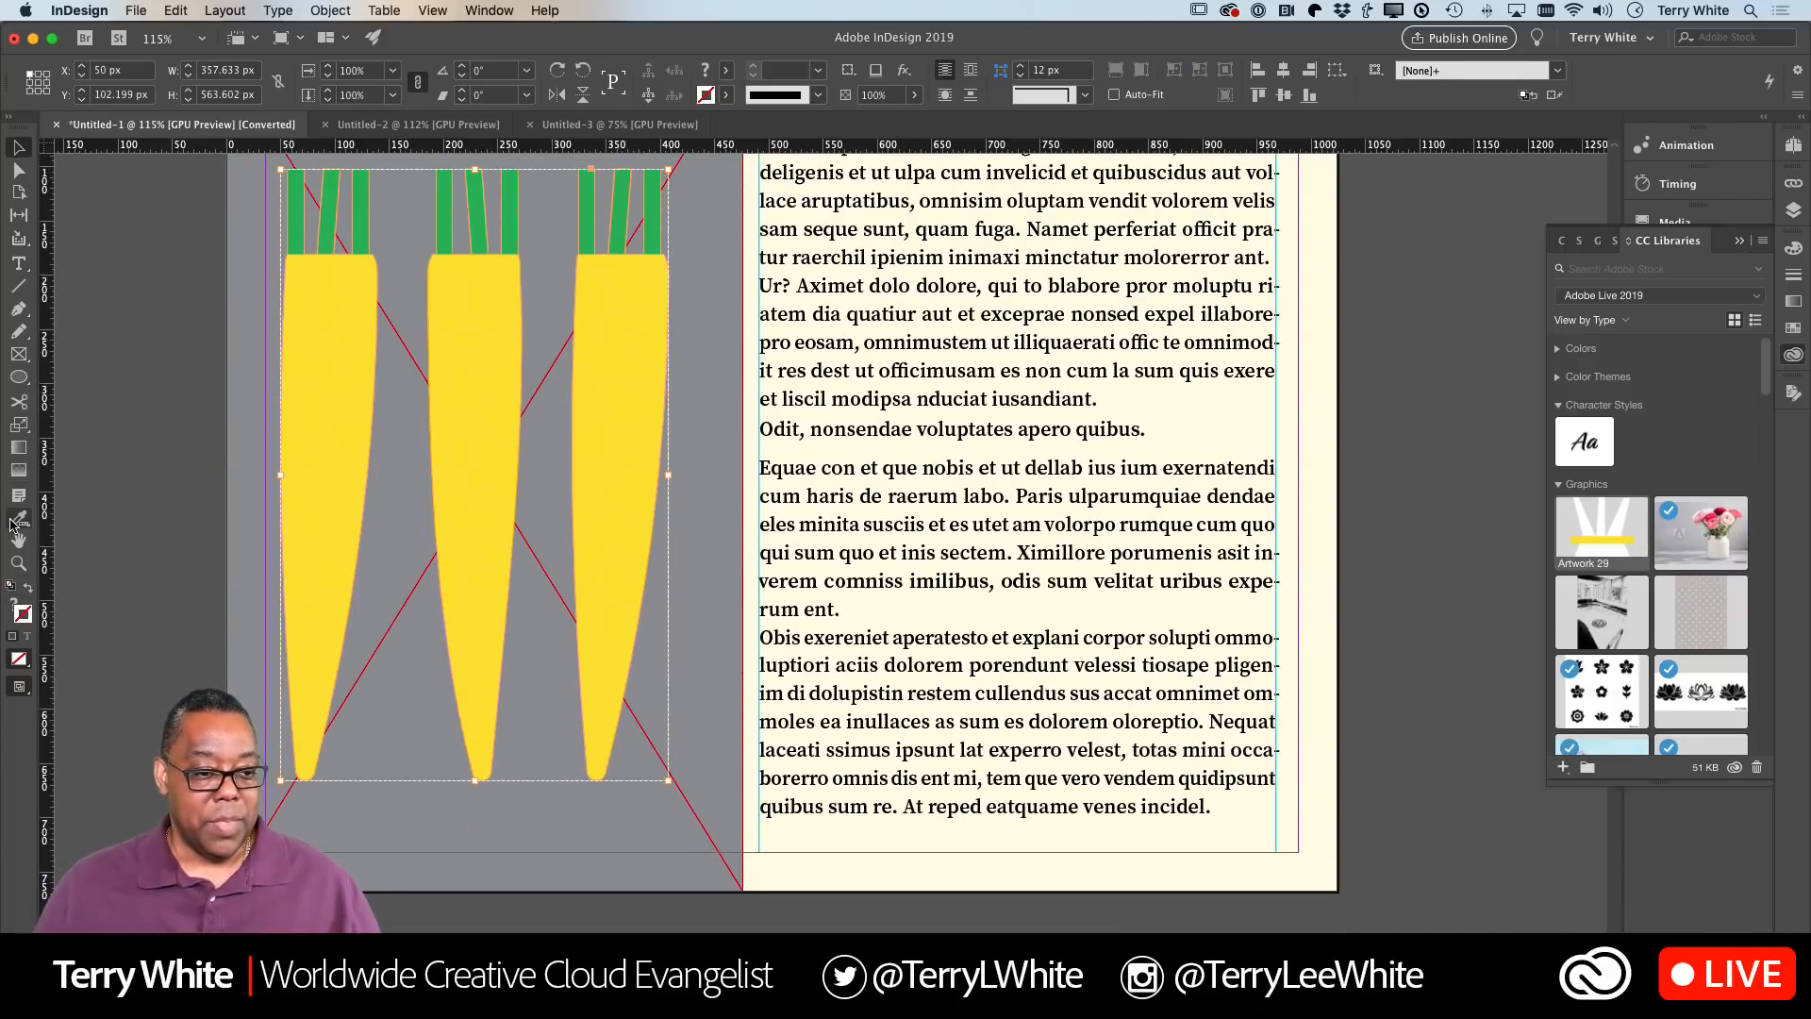
click(18, 238)
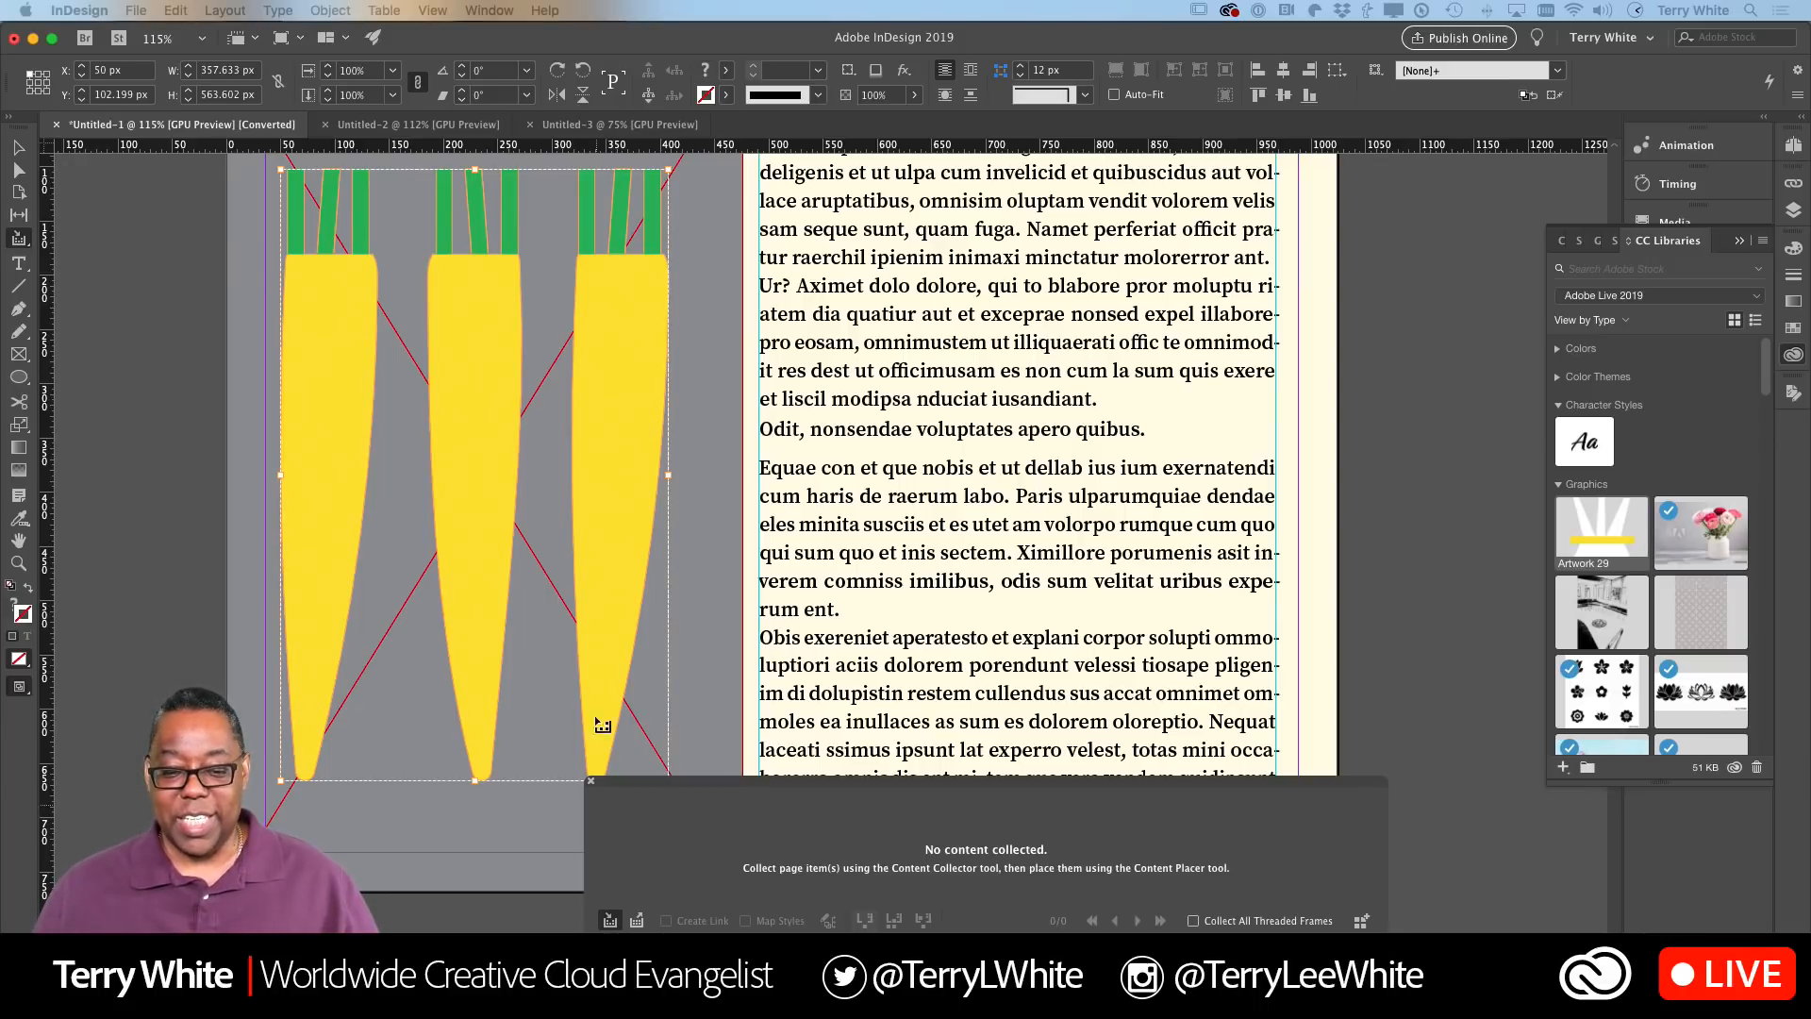
click(602, 623)
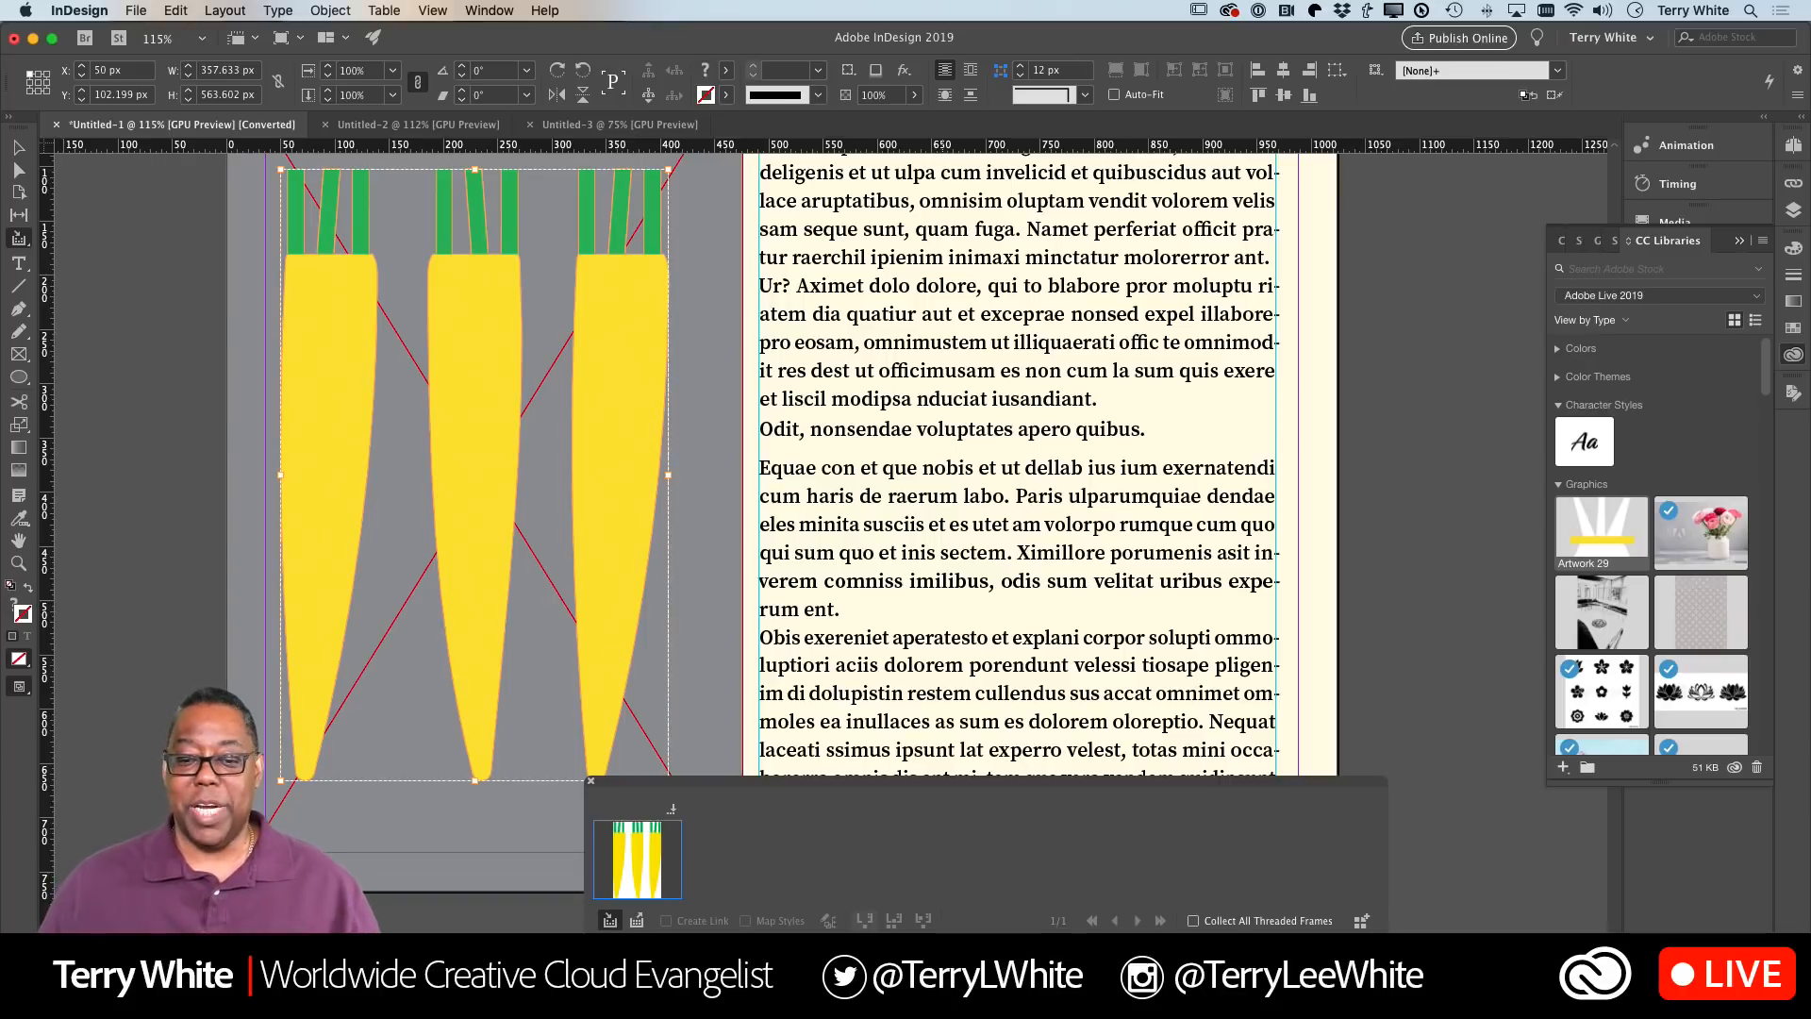
Collect the pink shape with the white circle and the "To Lorem Eat — no.01" title from the cookbook page
scroll(885, 597, down, 10)
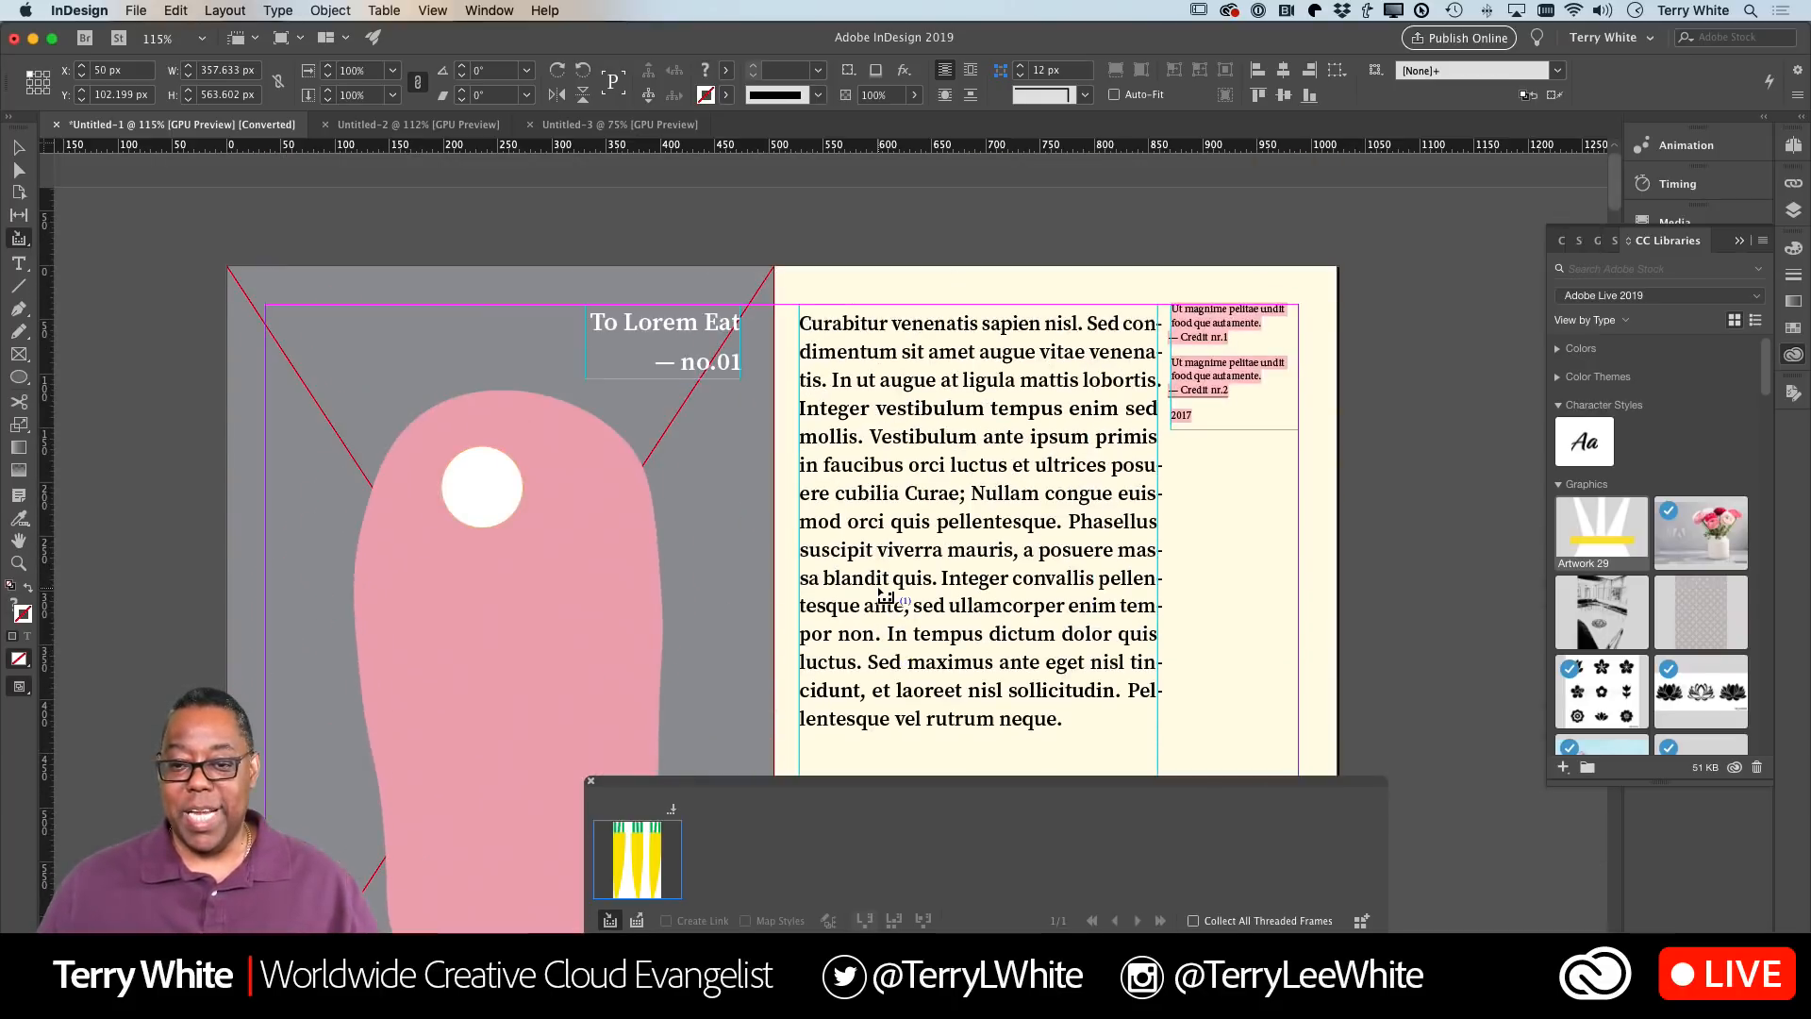
click(487, 592)
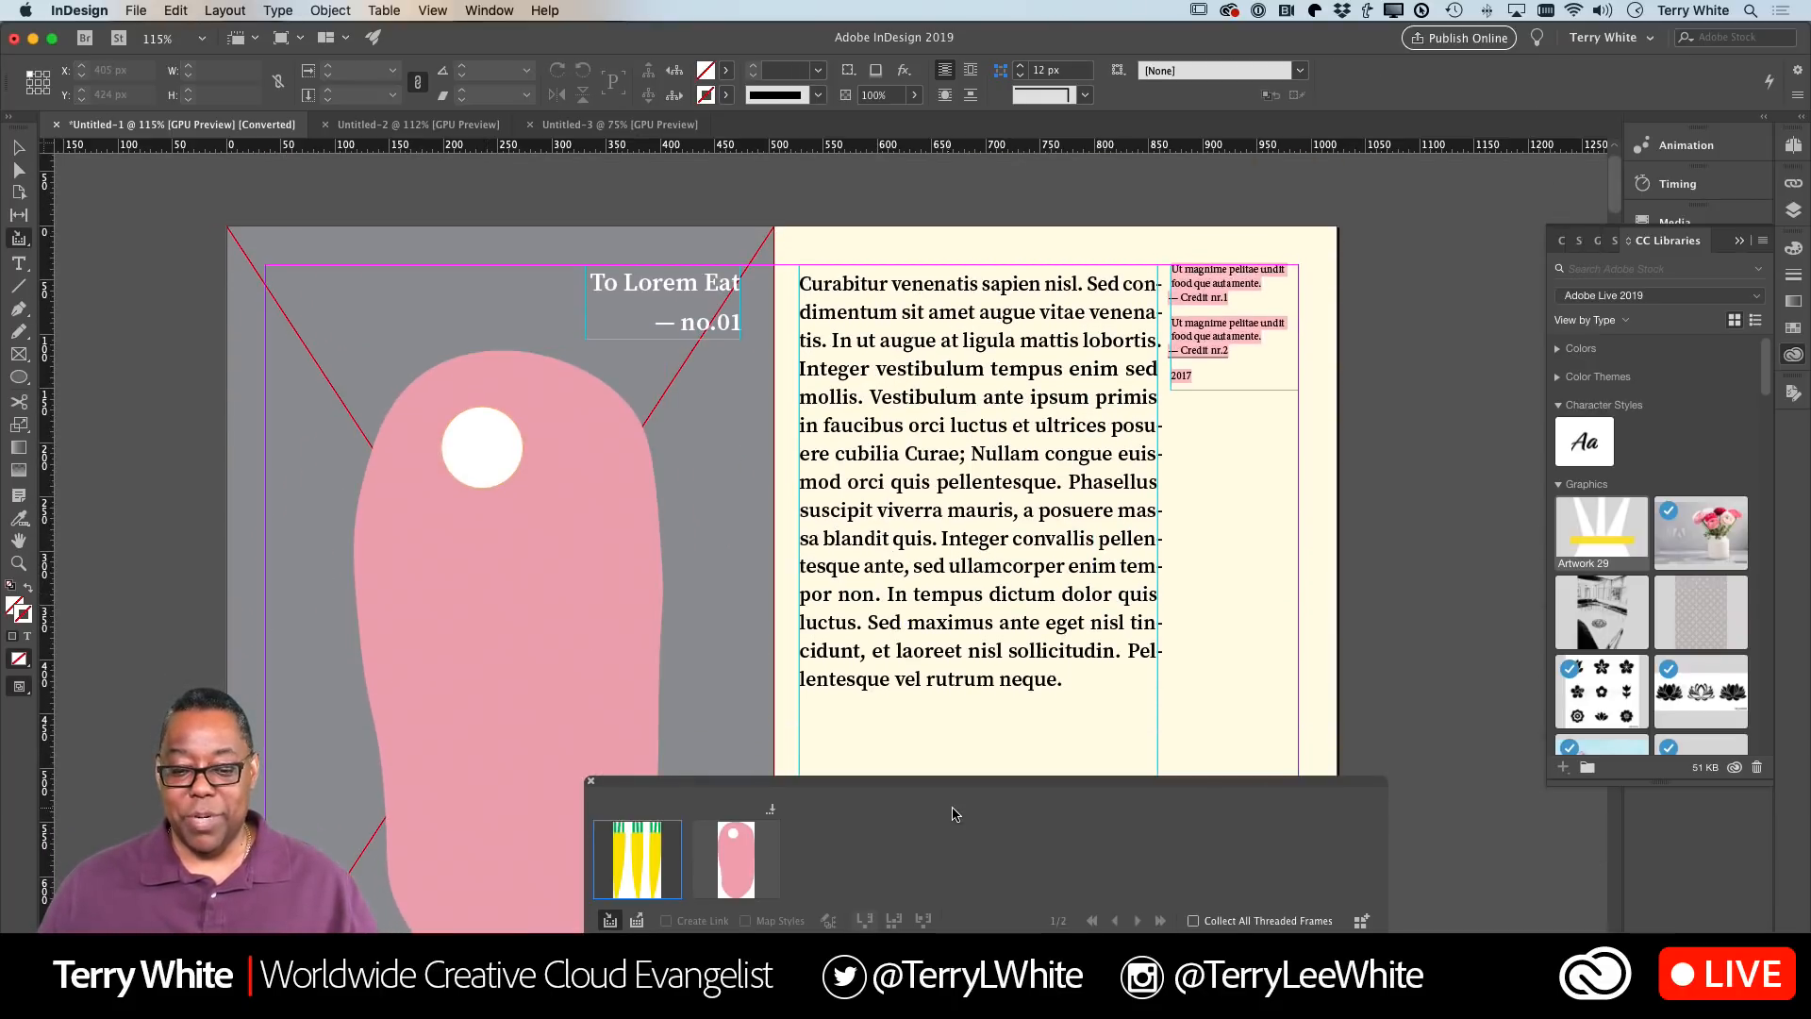
click(651, 298)
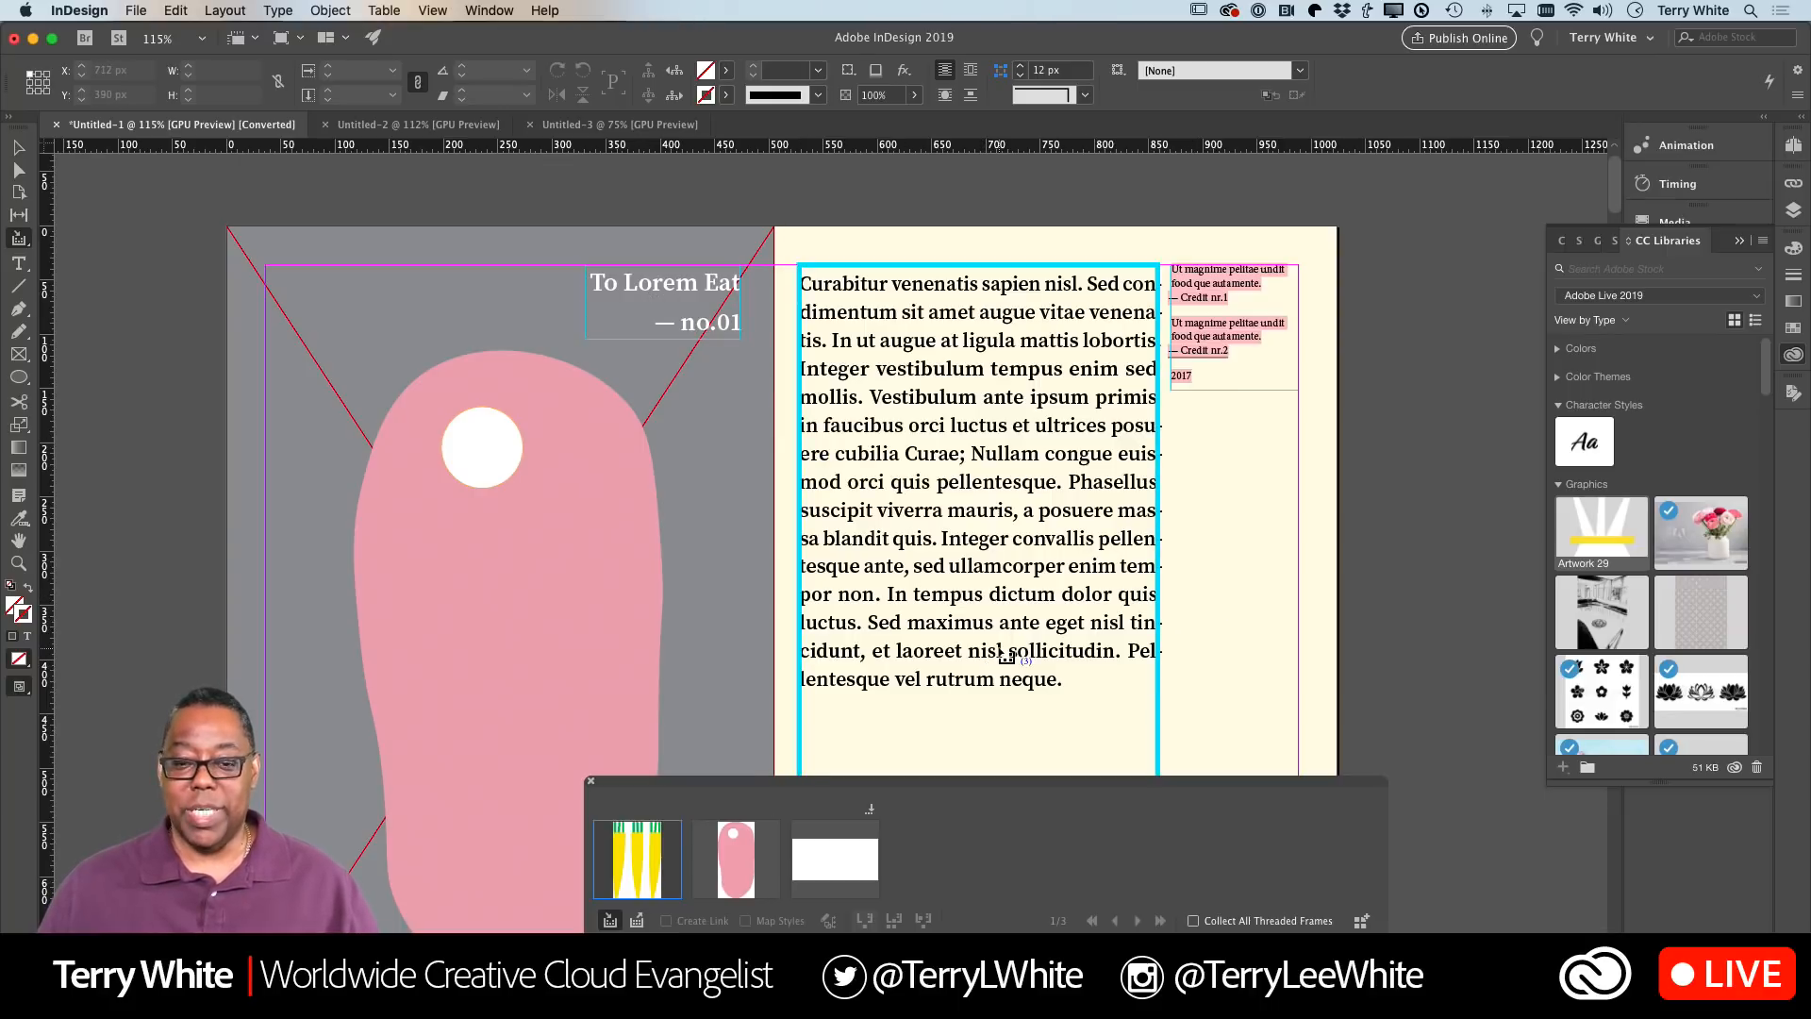
Collect the white three-pronged shape and the yellow bar across it from the illustrated cookbook page
scroll(1007, 657, down, 15)
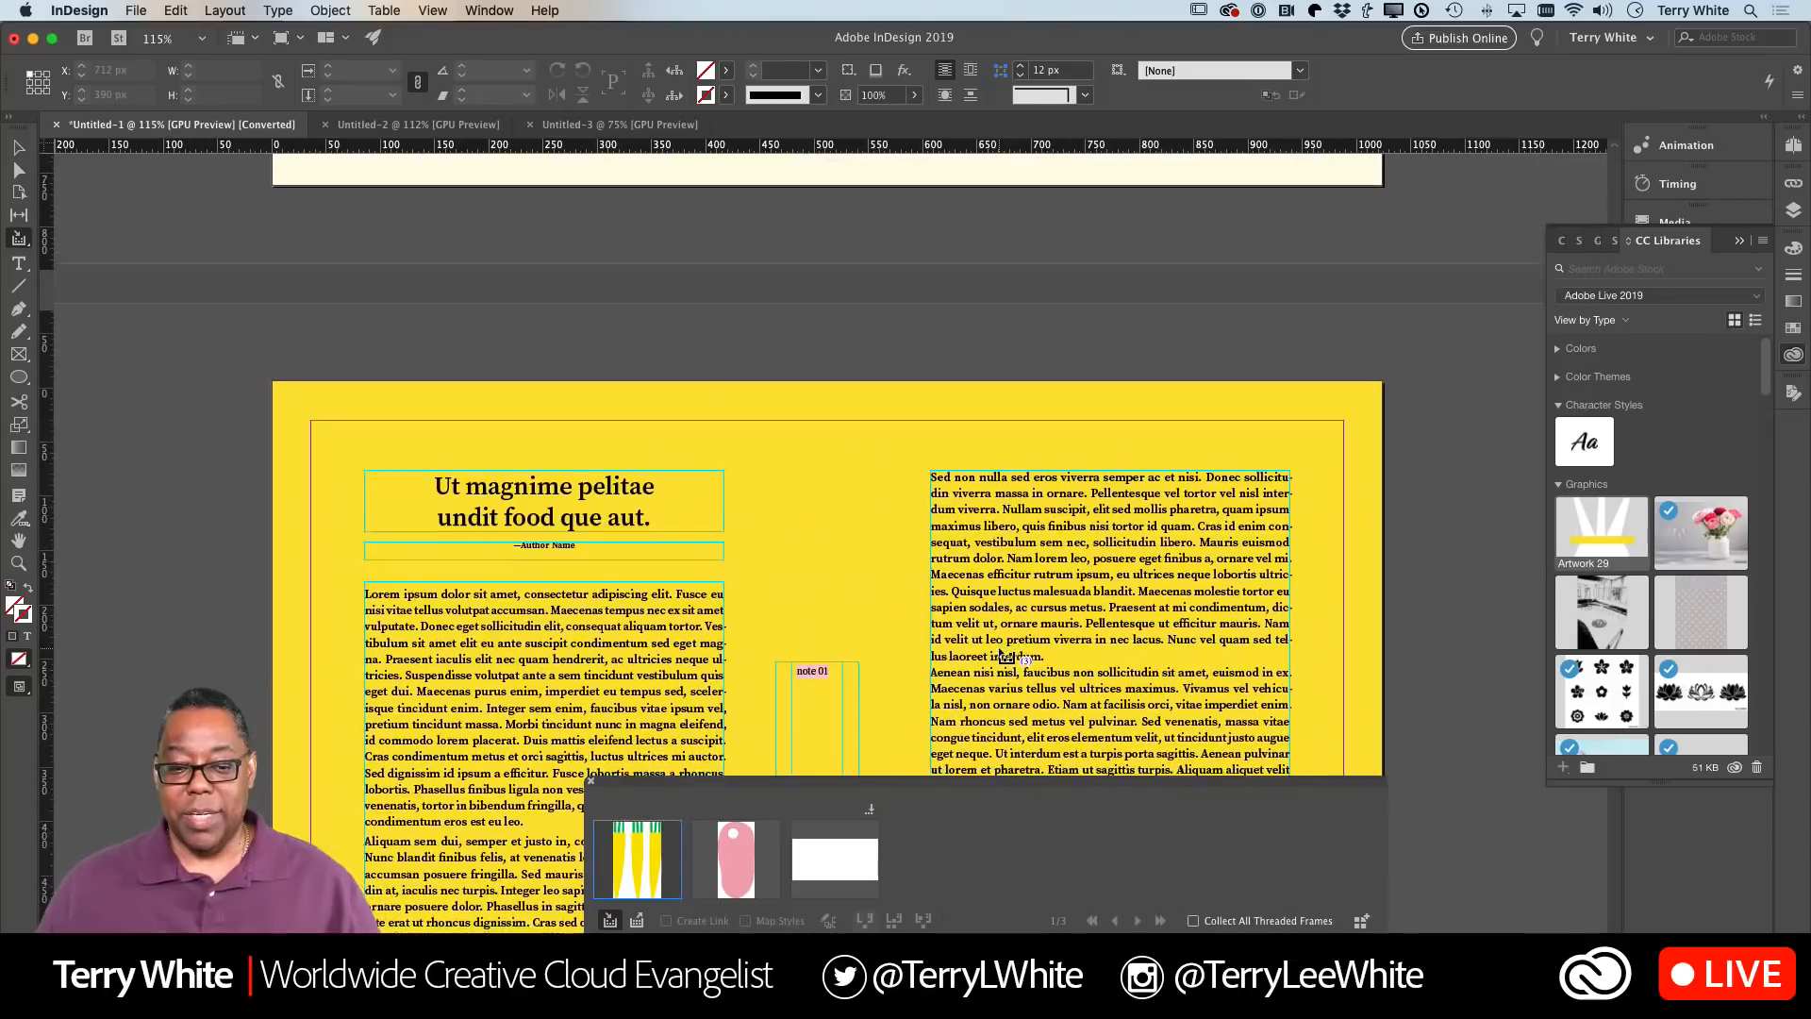
scroll(1007, 657, down, 15)
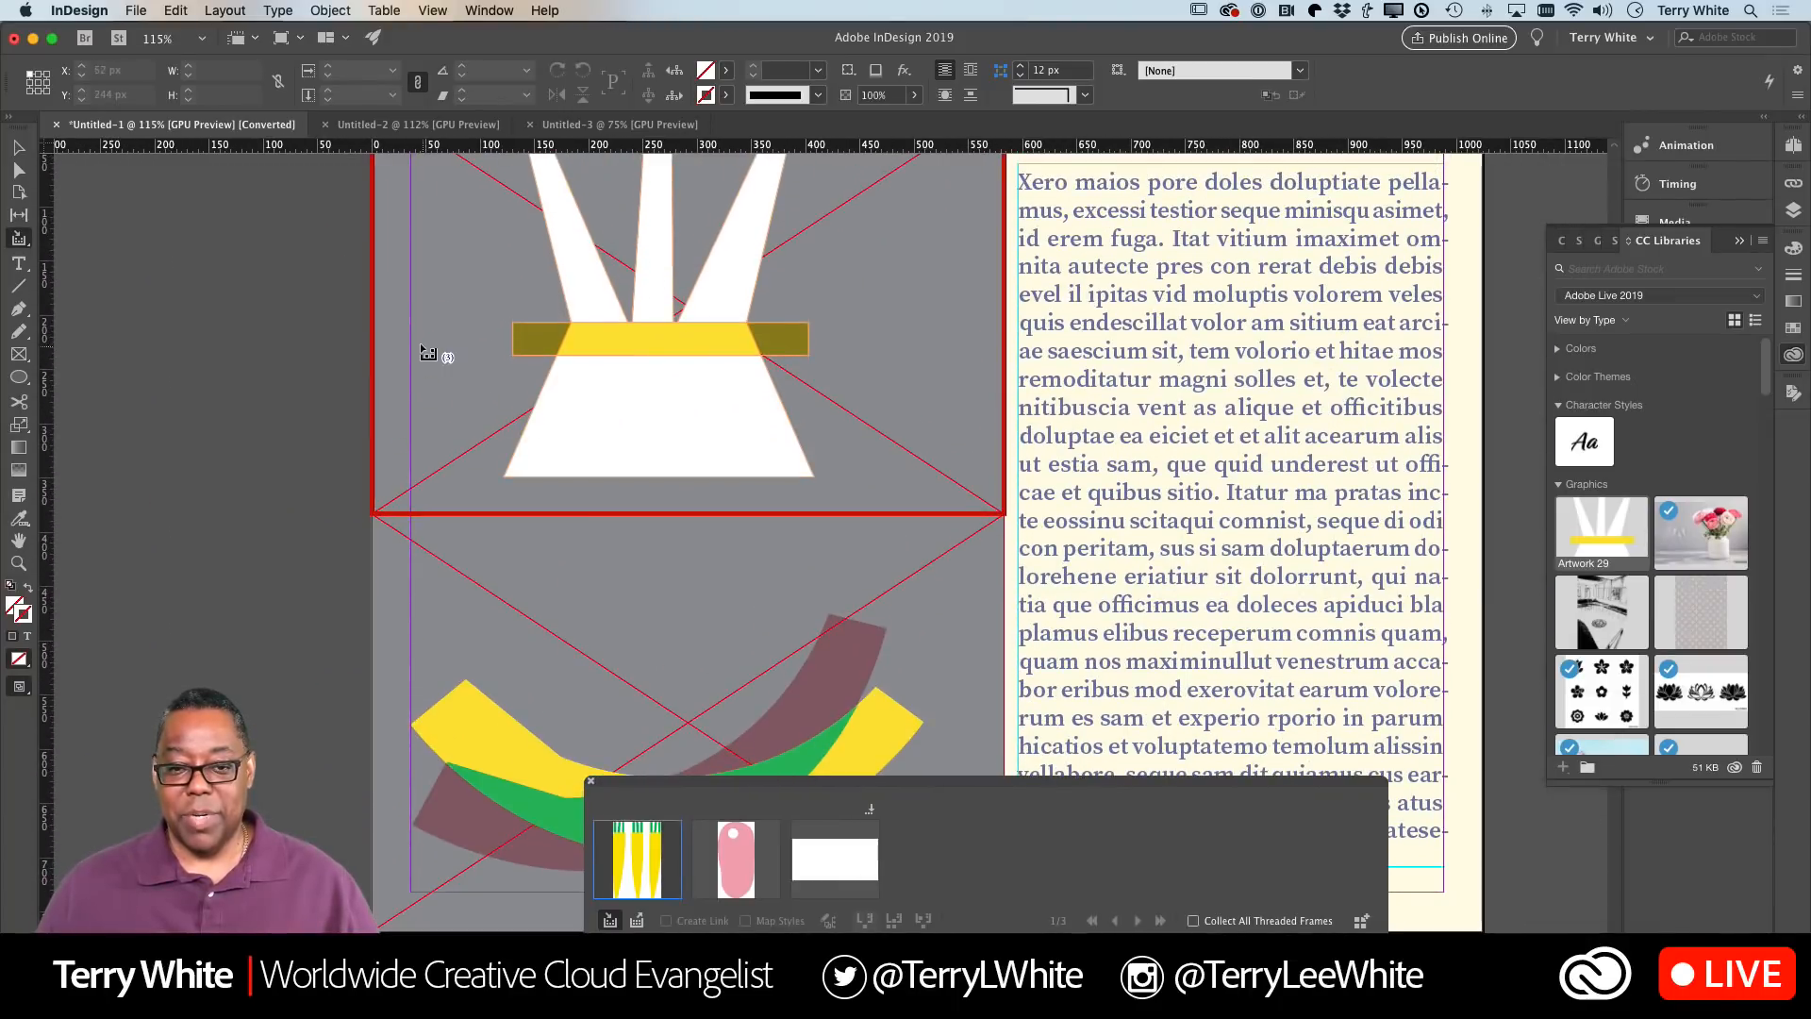
click(601, 373)
click(603, 345)
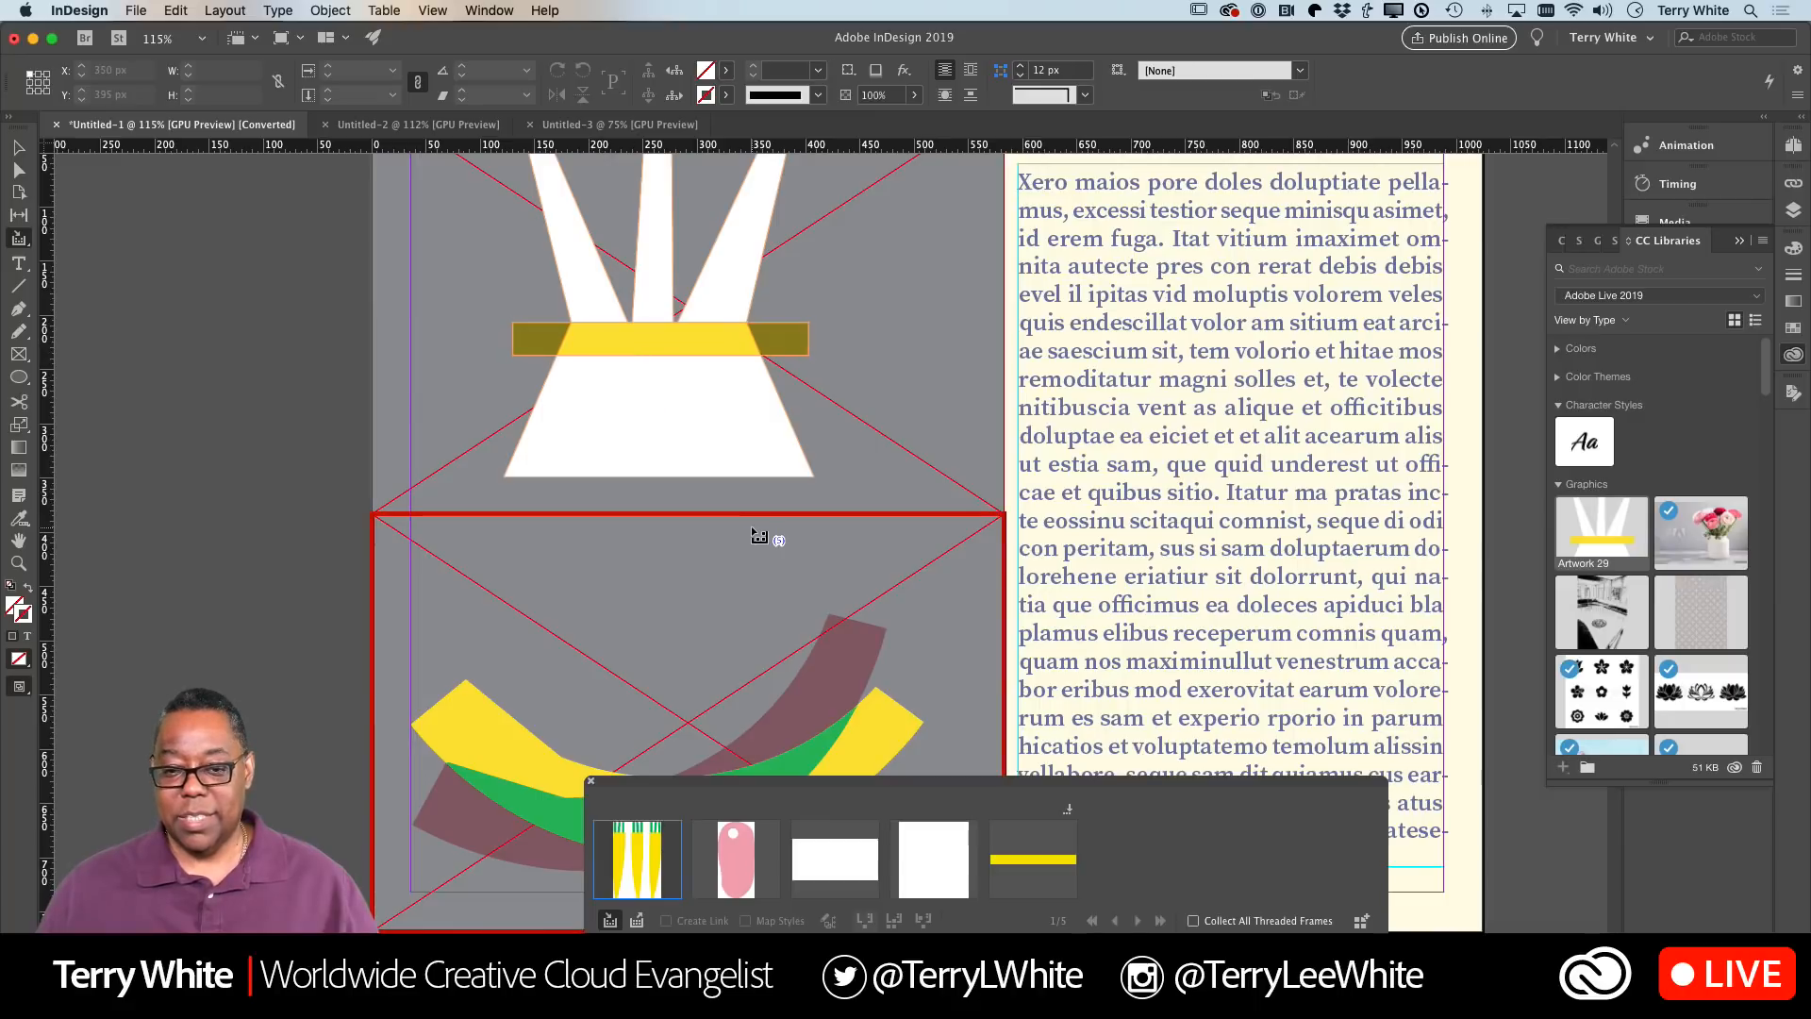
Collect the white pot and the pink circle on it from the page beside the "vegan" text
scroll(760, 536, down, 2)
scroll(759, 536, down, 20)
scroll(632, 474, up, 8)
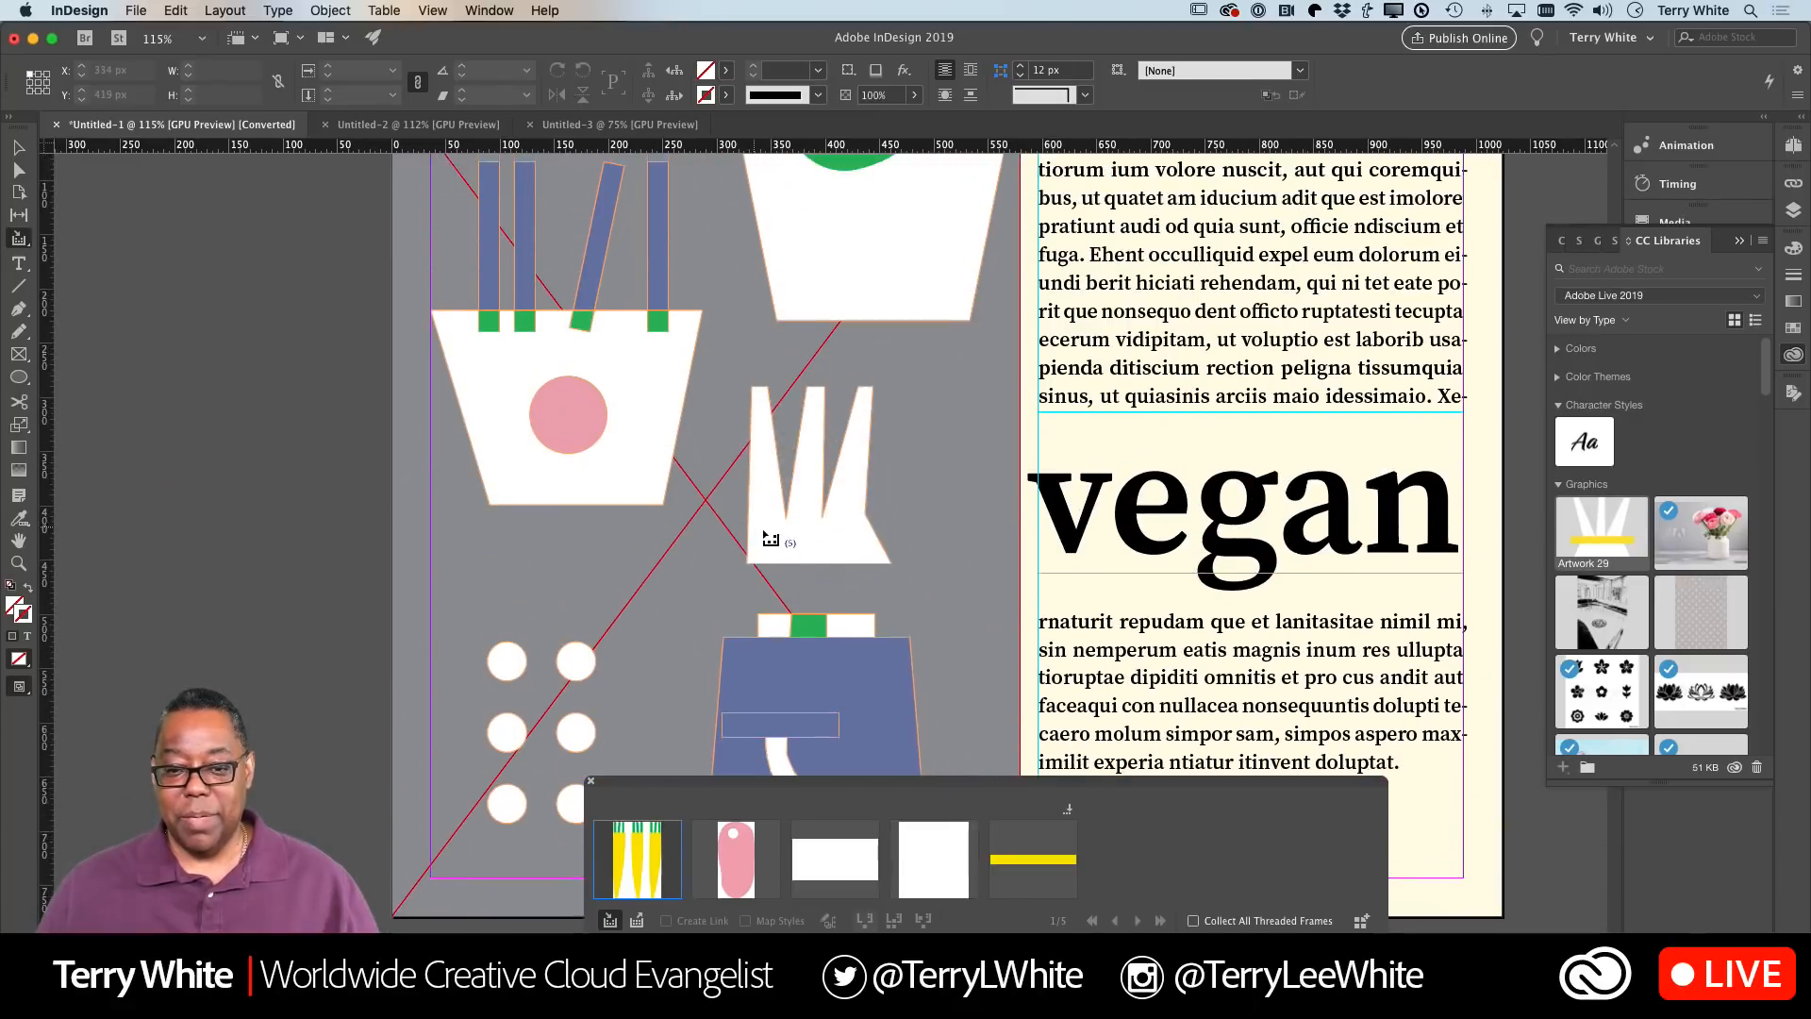
click(608, 479)
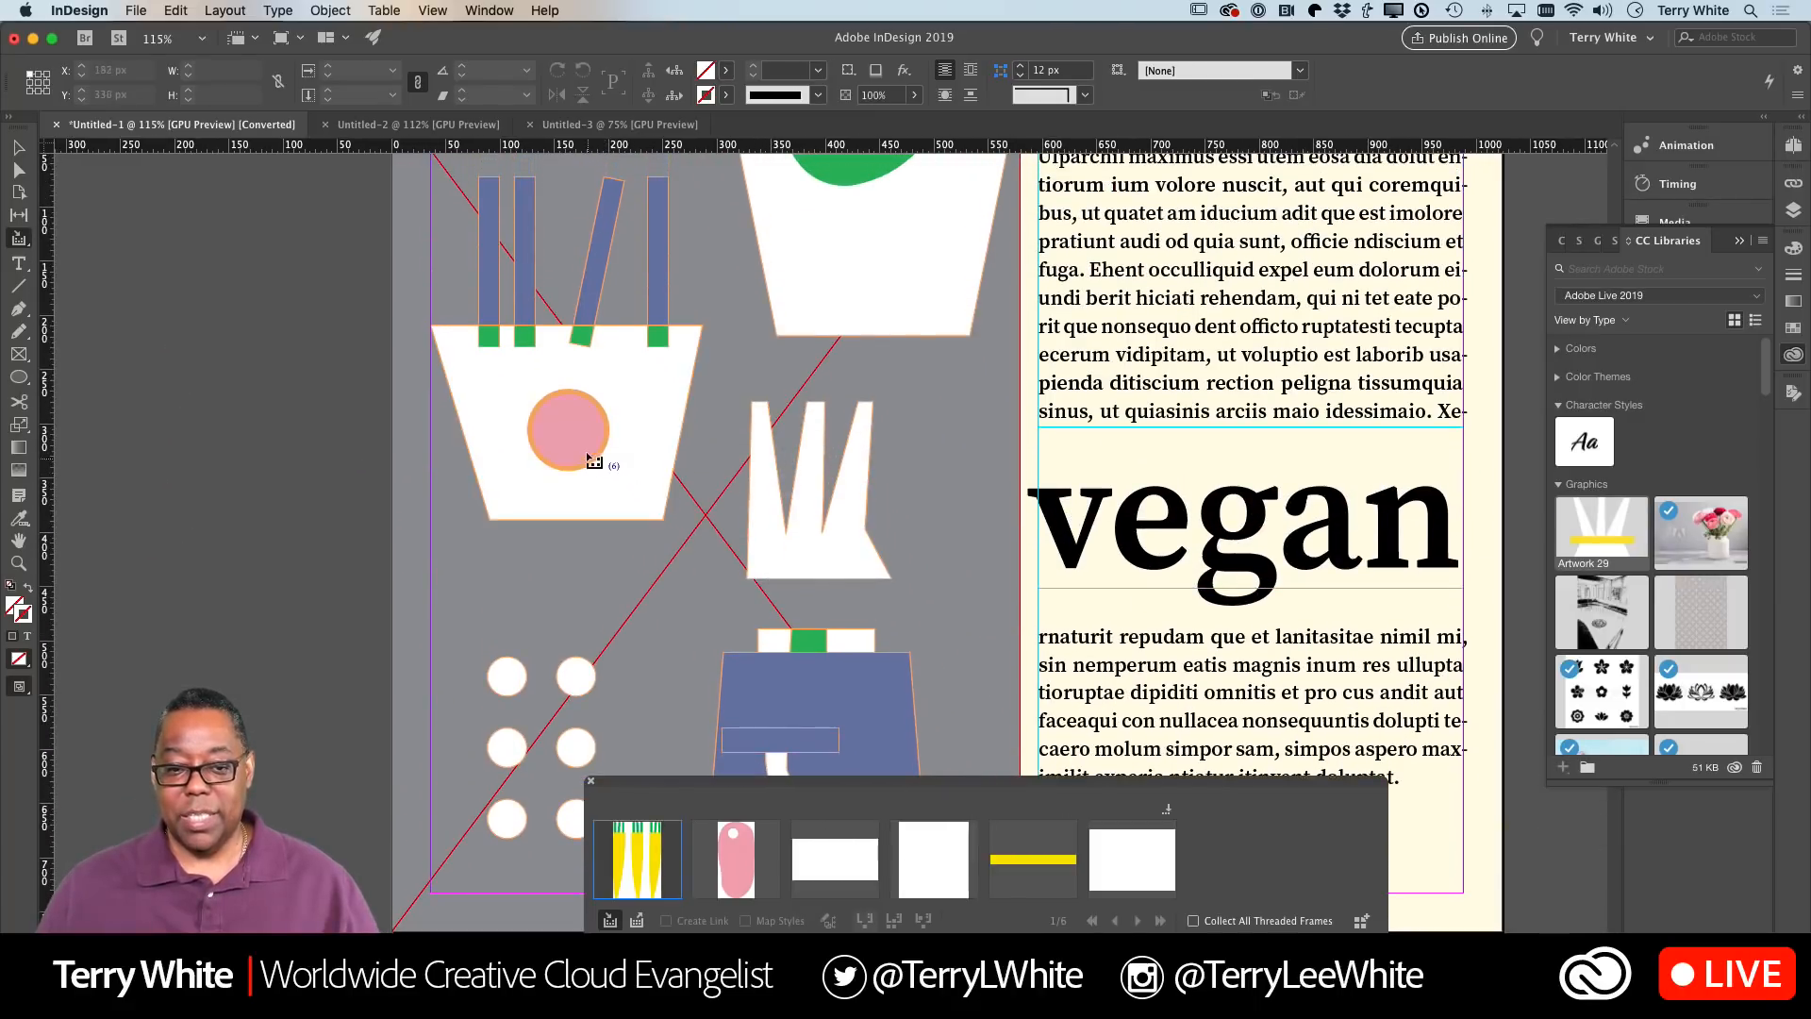
click(580, 449)
Collect the mushroom's white stem, the narrow numbered text column and the two small rotated text frames from the mushroom spread
scroll(849, 453, down, 10)
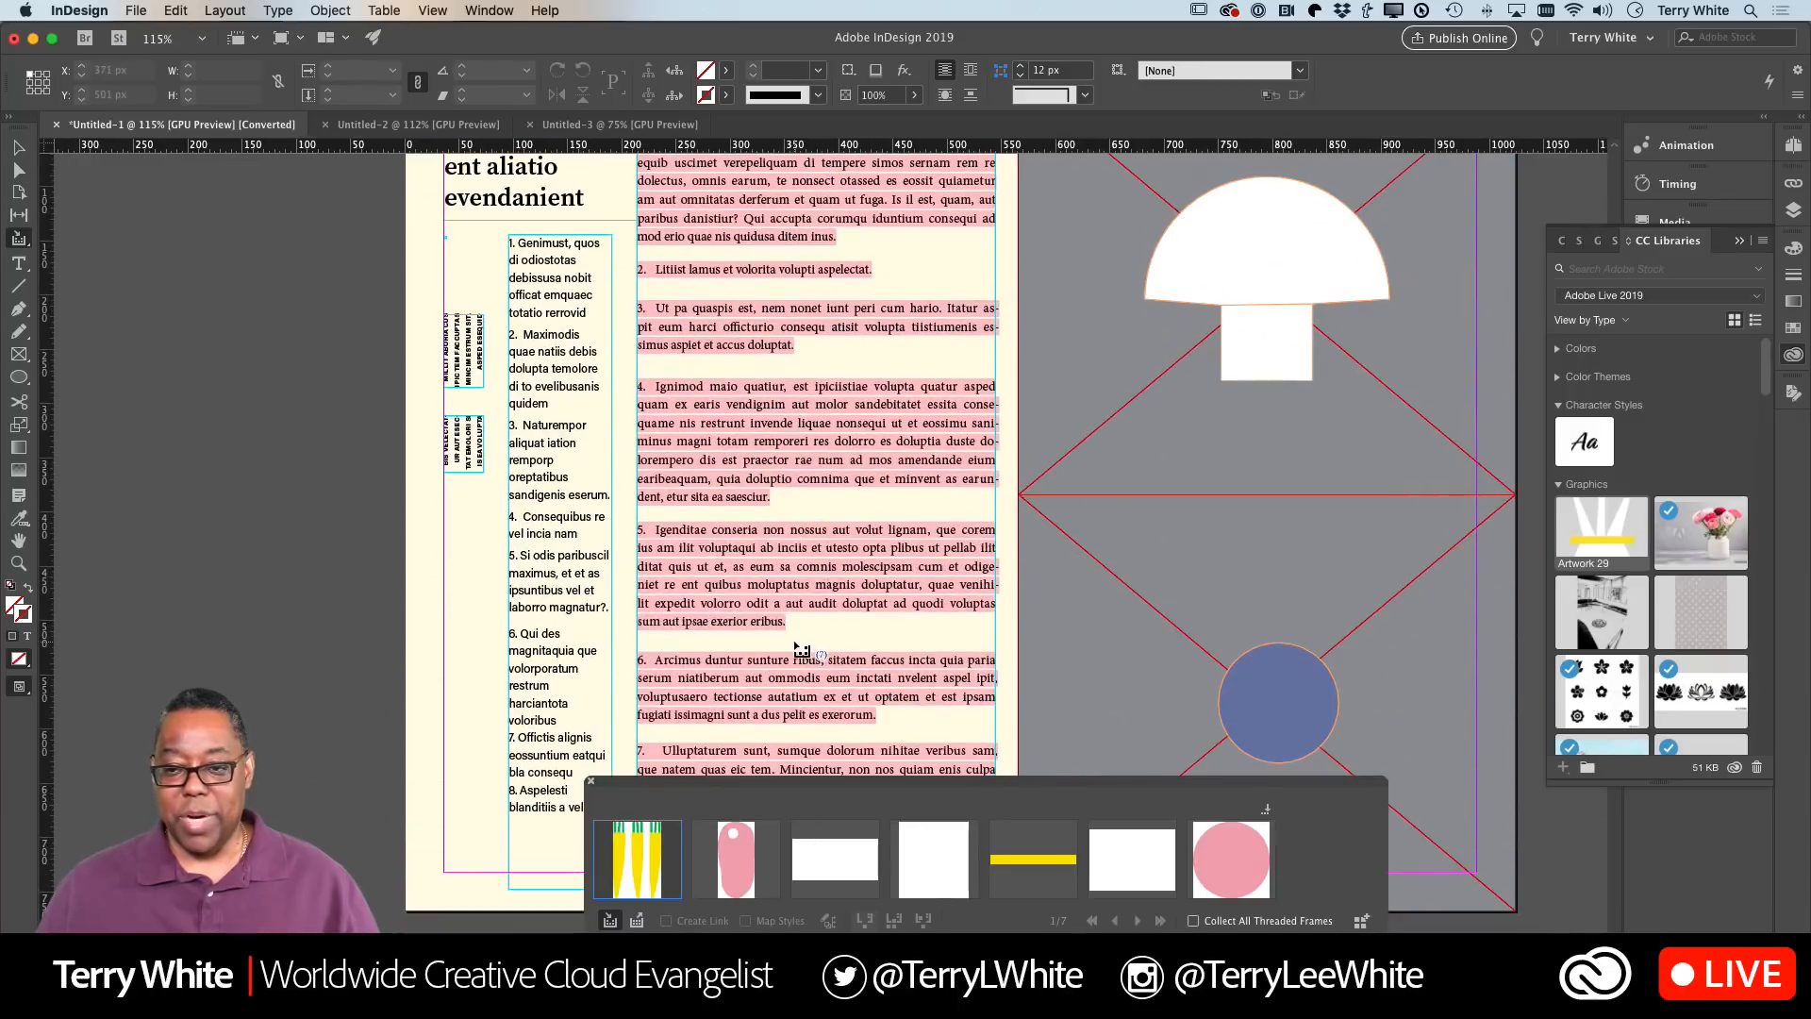
click(1278, 321)
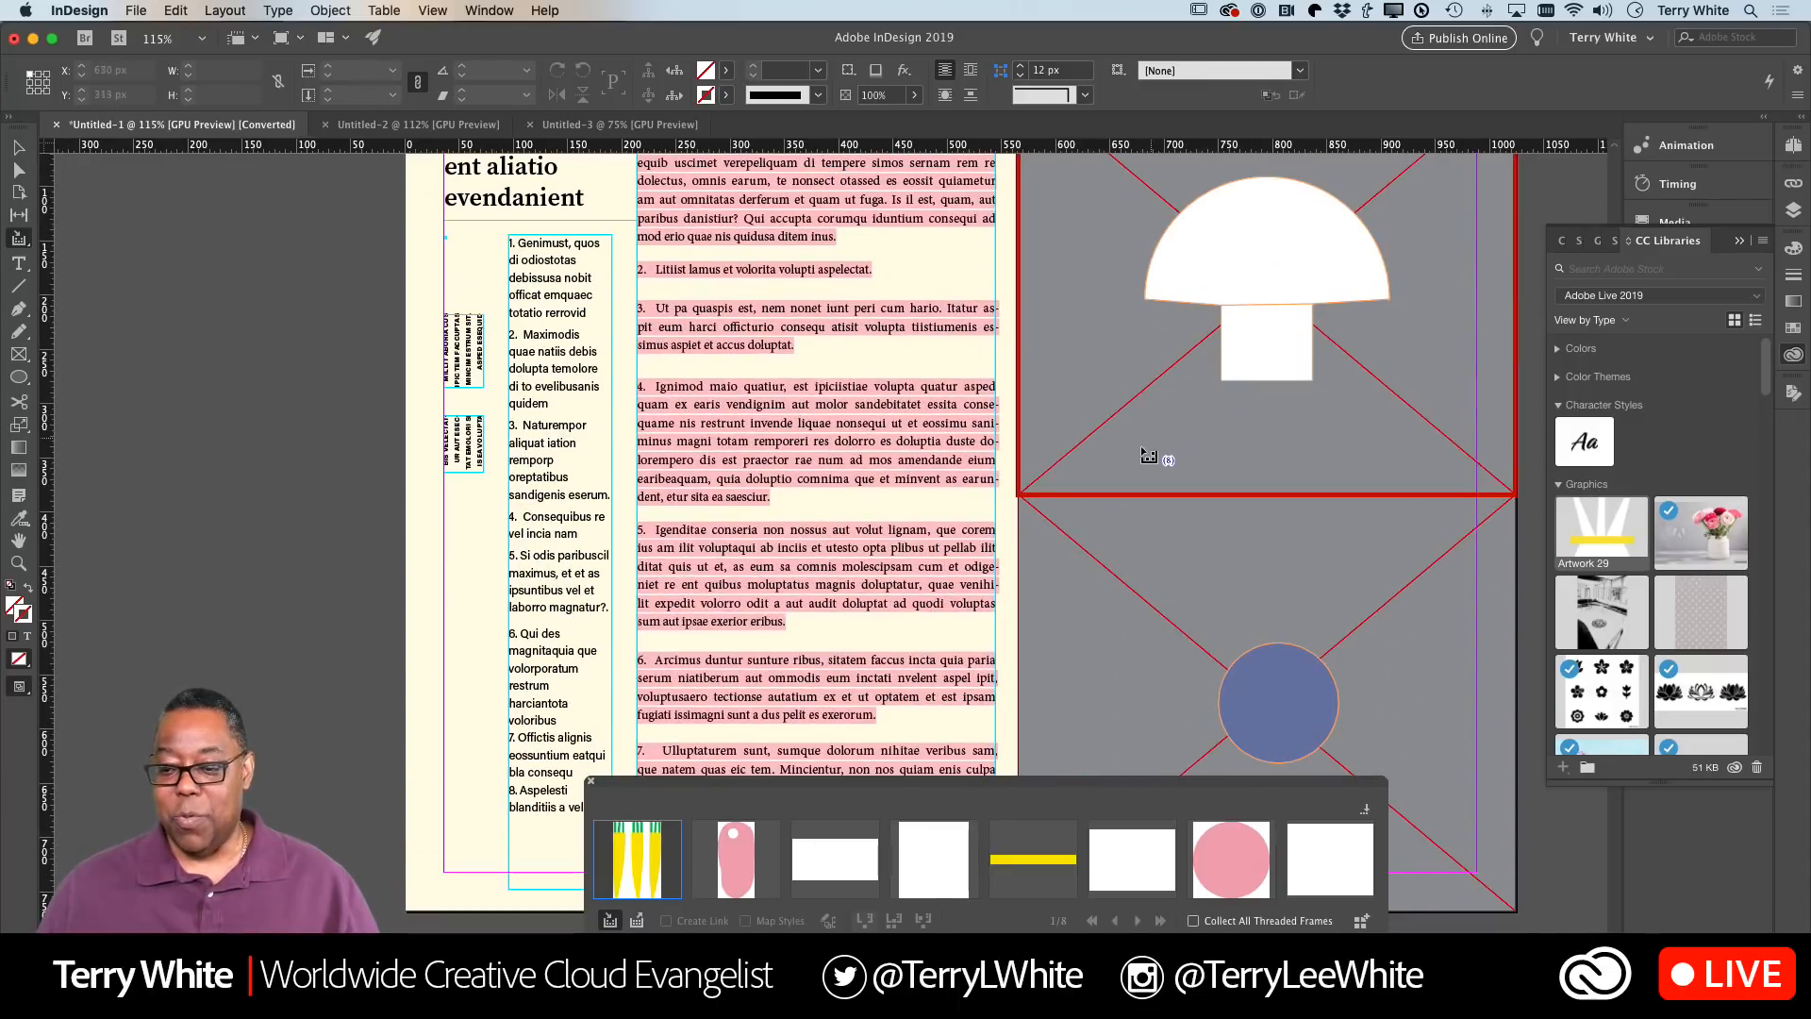
click(547, 516)
click(472, 457)
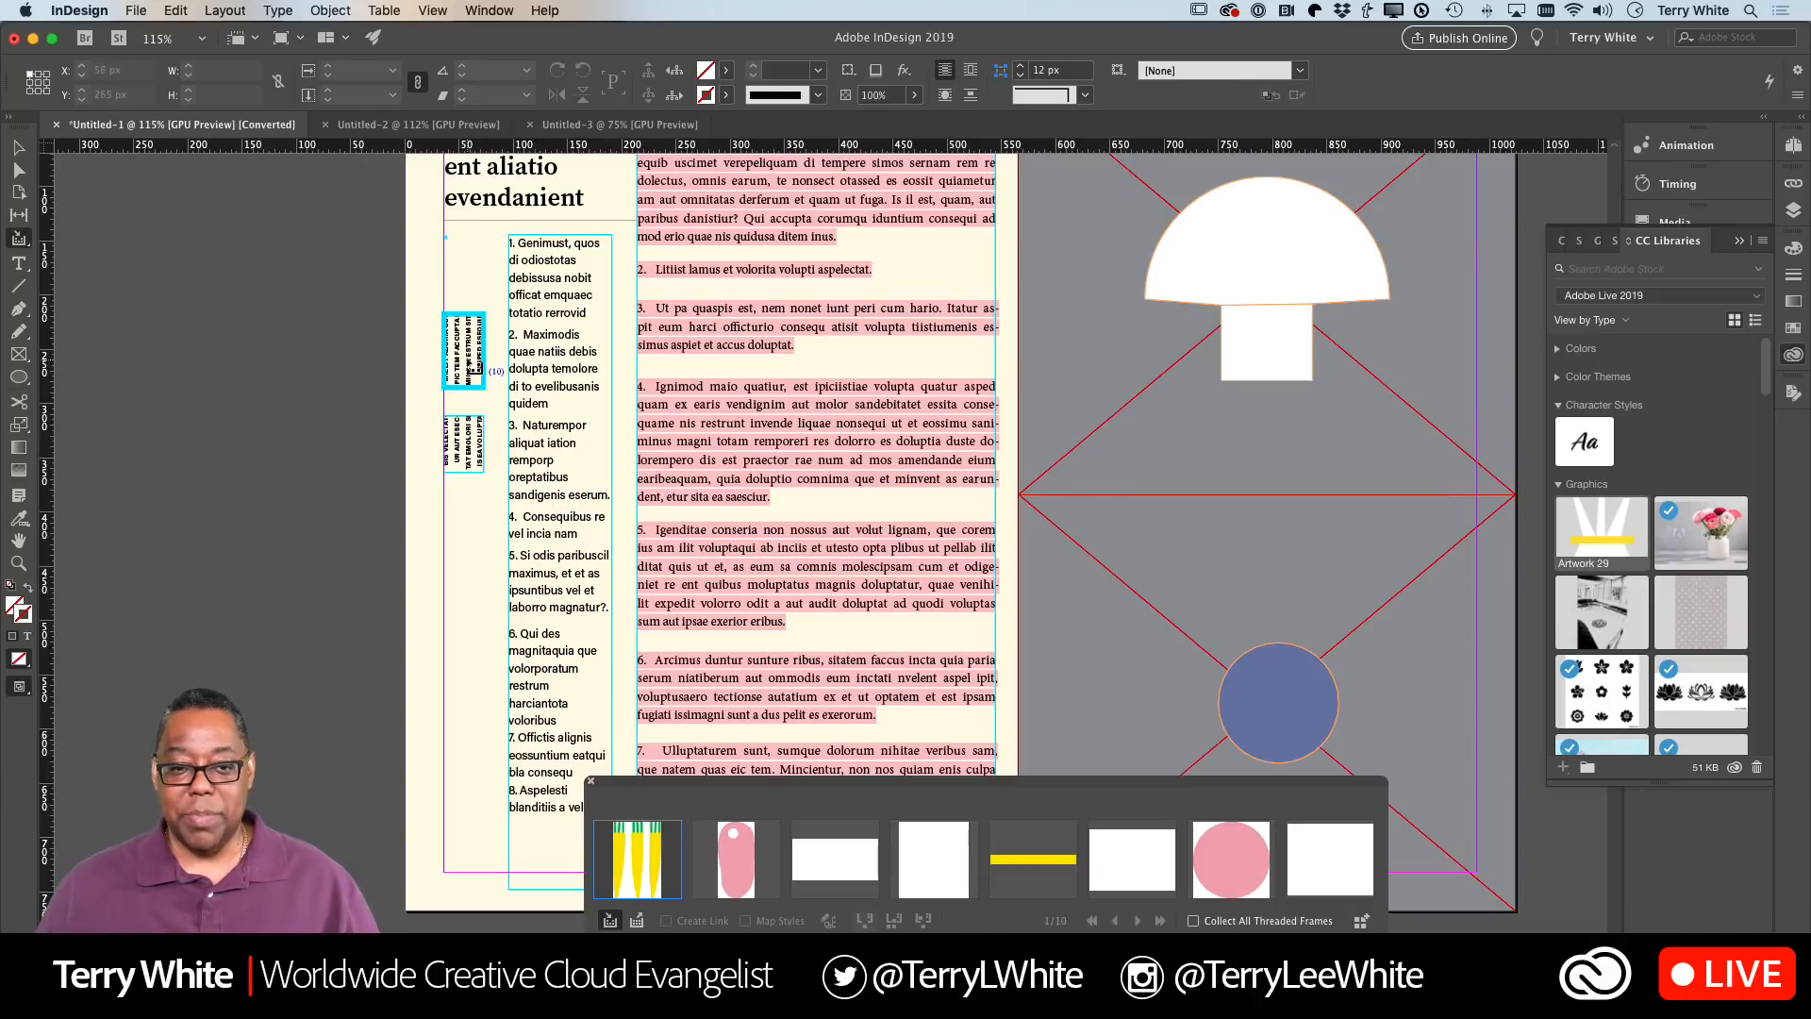
click(470, 368)
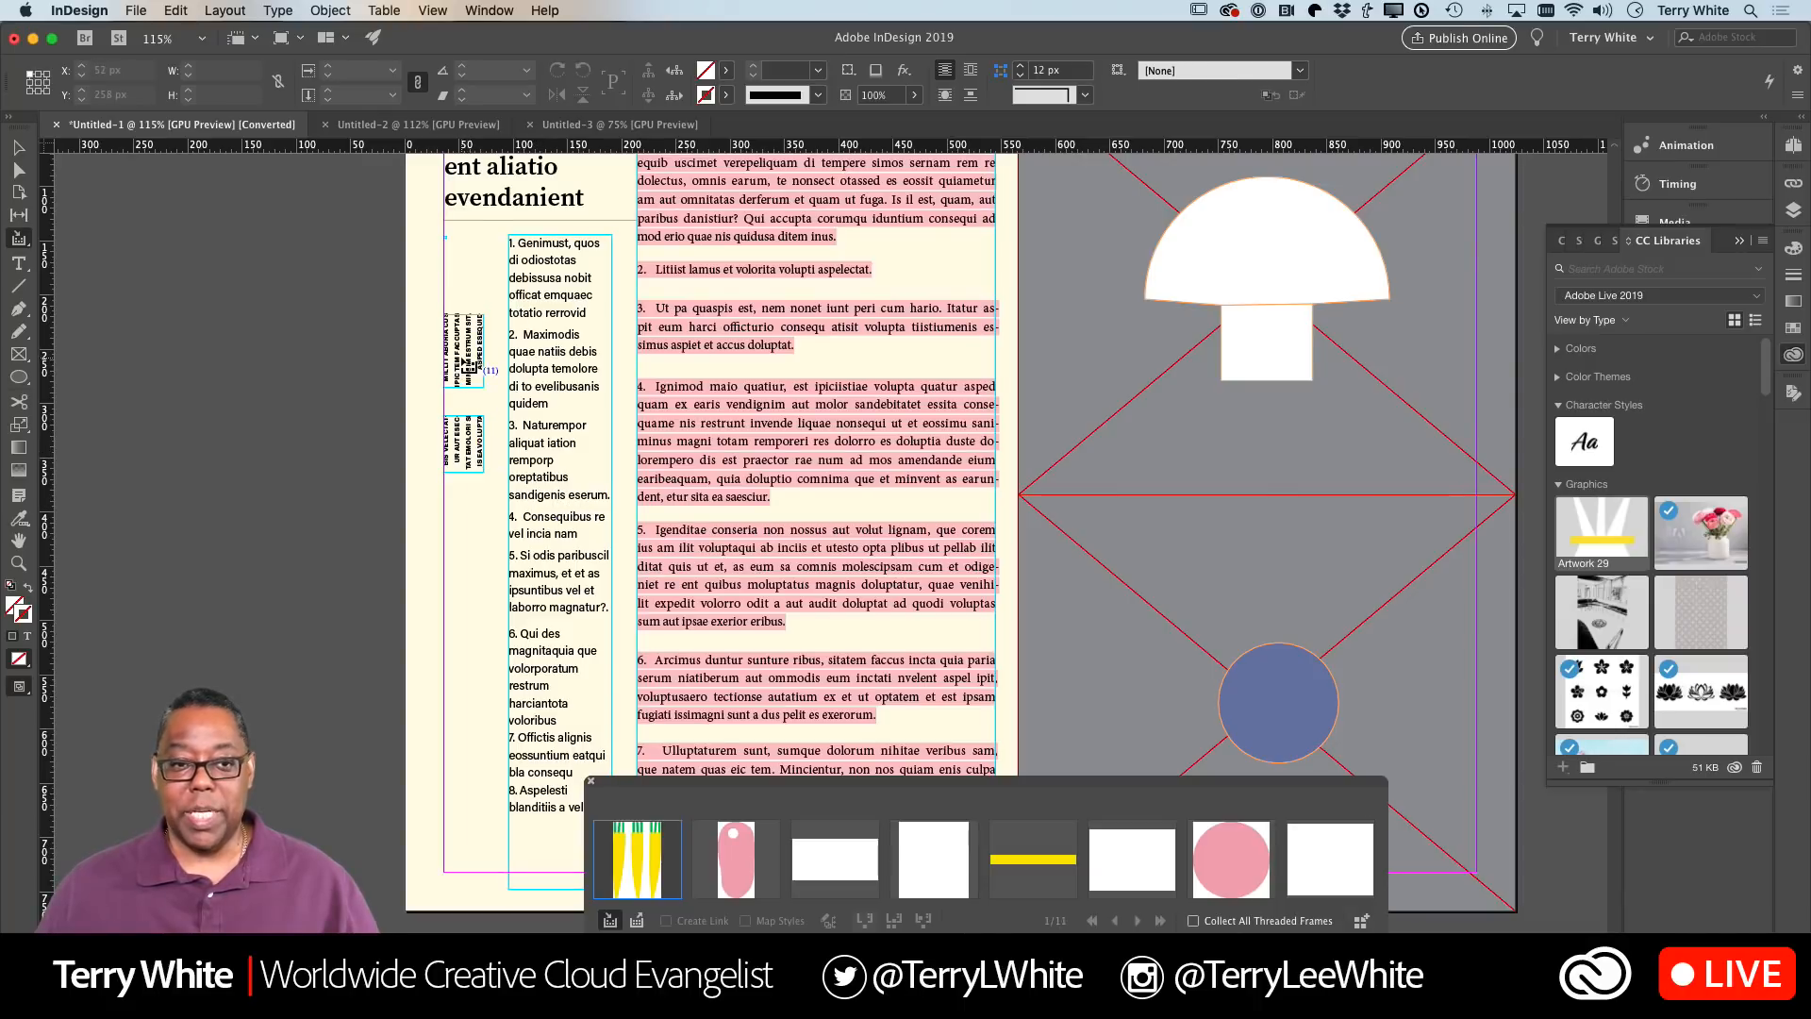
In the party invitation, collect the TROPICAL PARTY title, blue-leaf border and pink background, moving the green-leaf border aside to about X 4.22 in
click(614, 125)
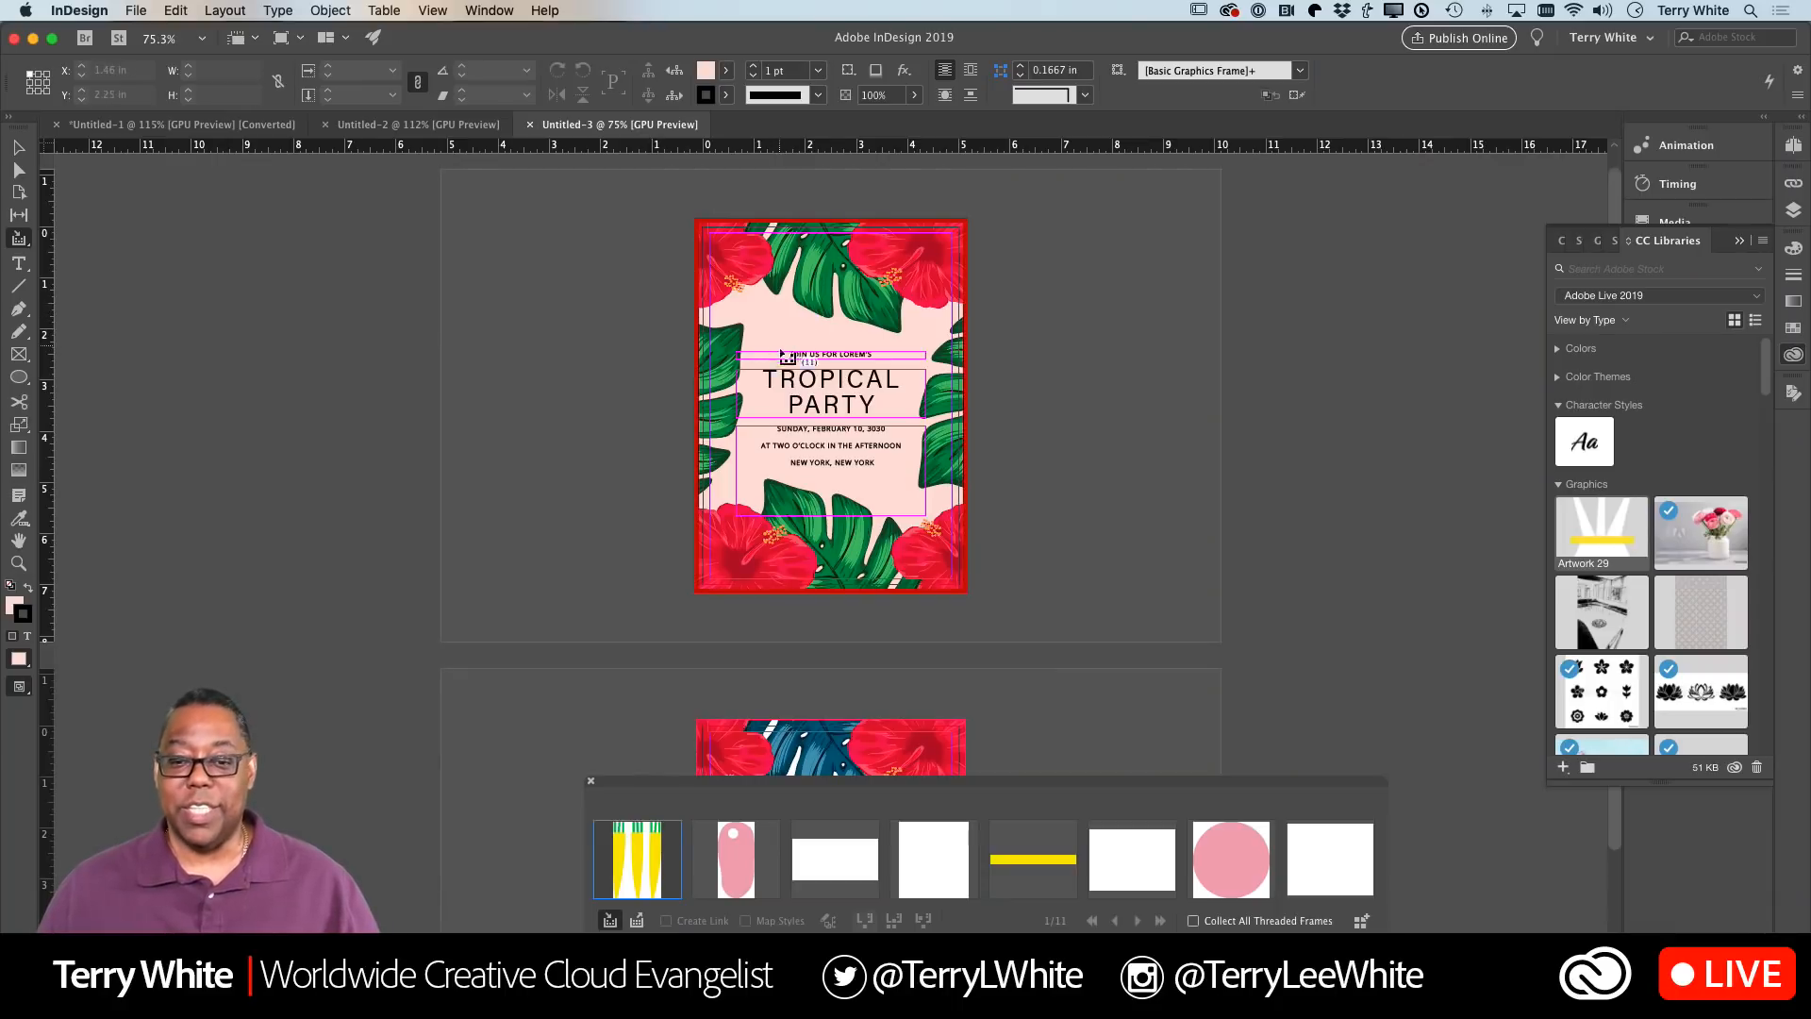
click(793, 390)
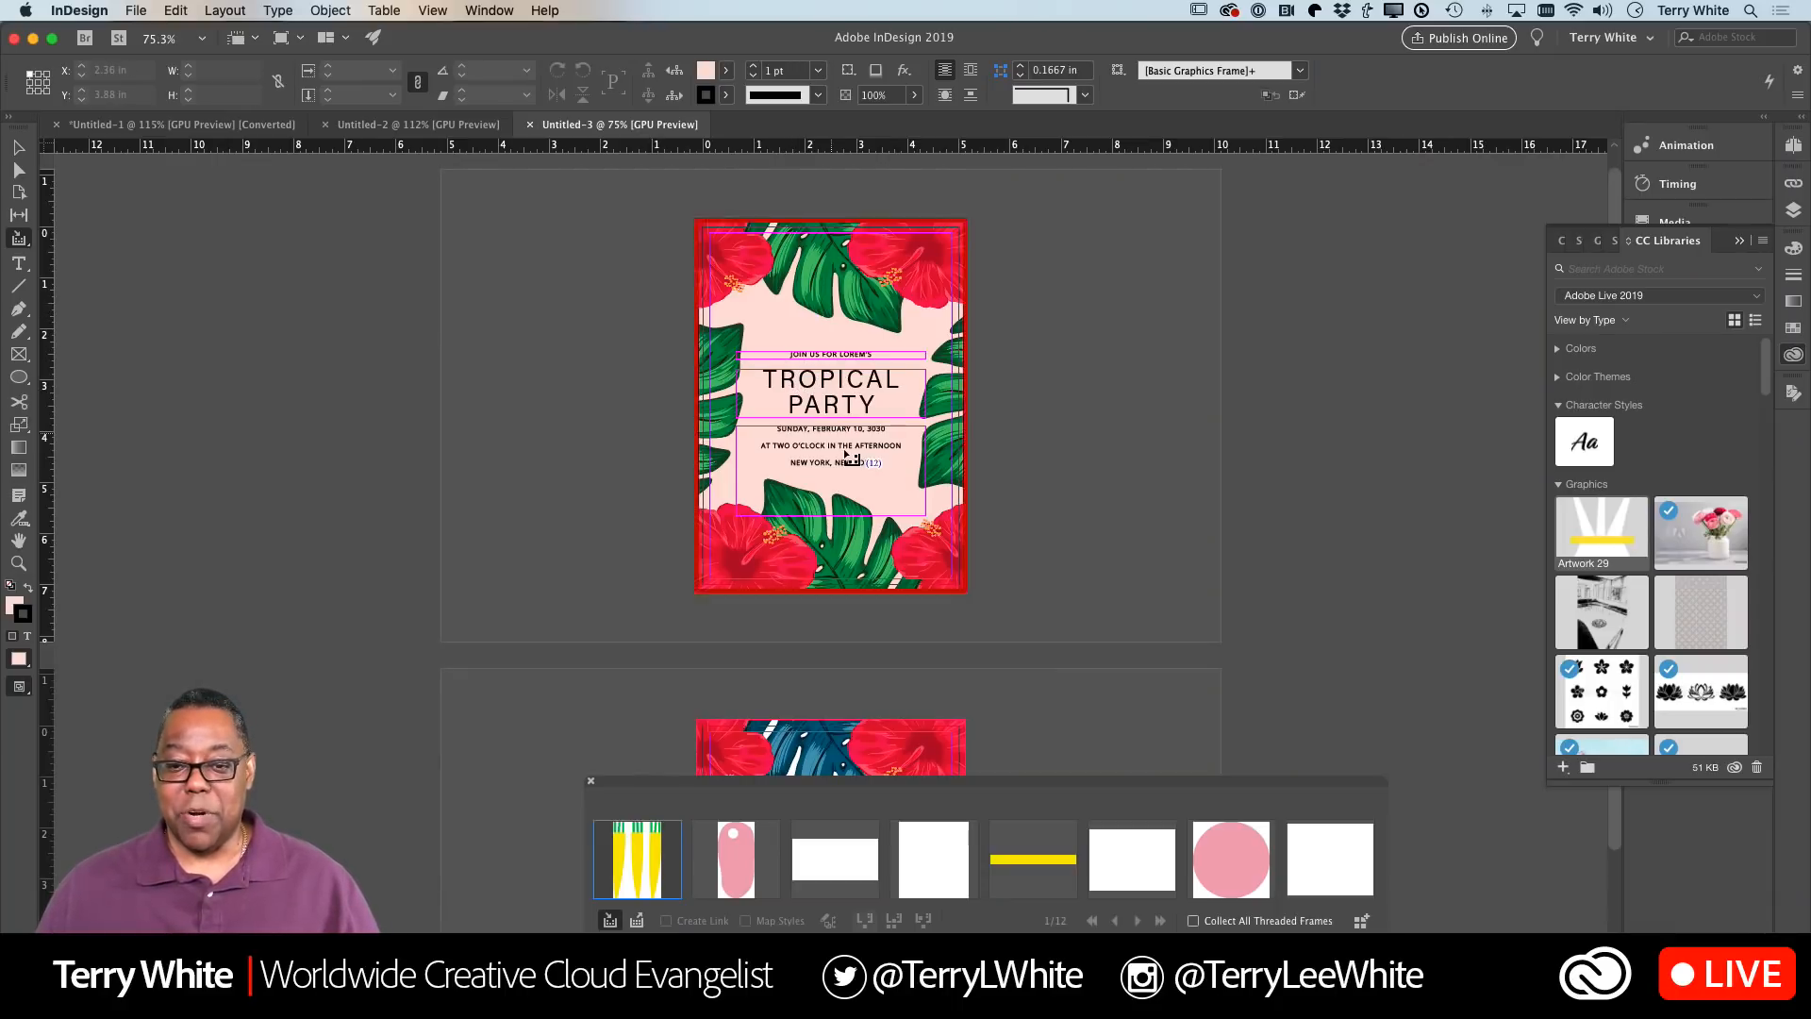
click(802, 762)
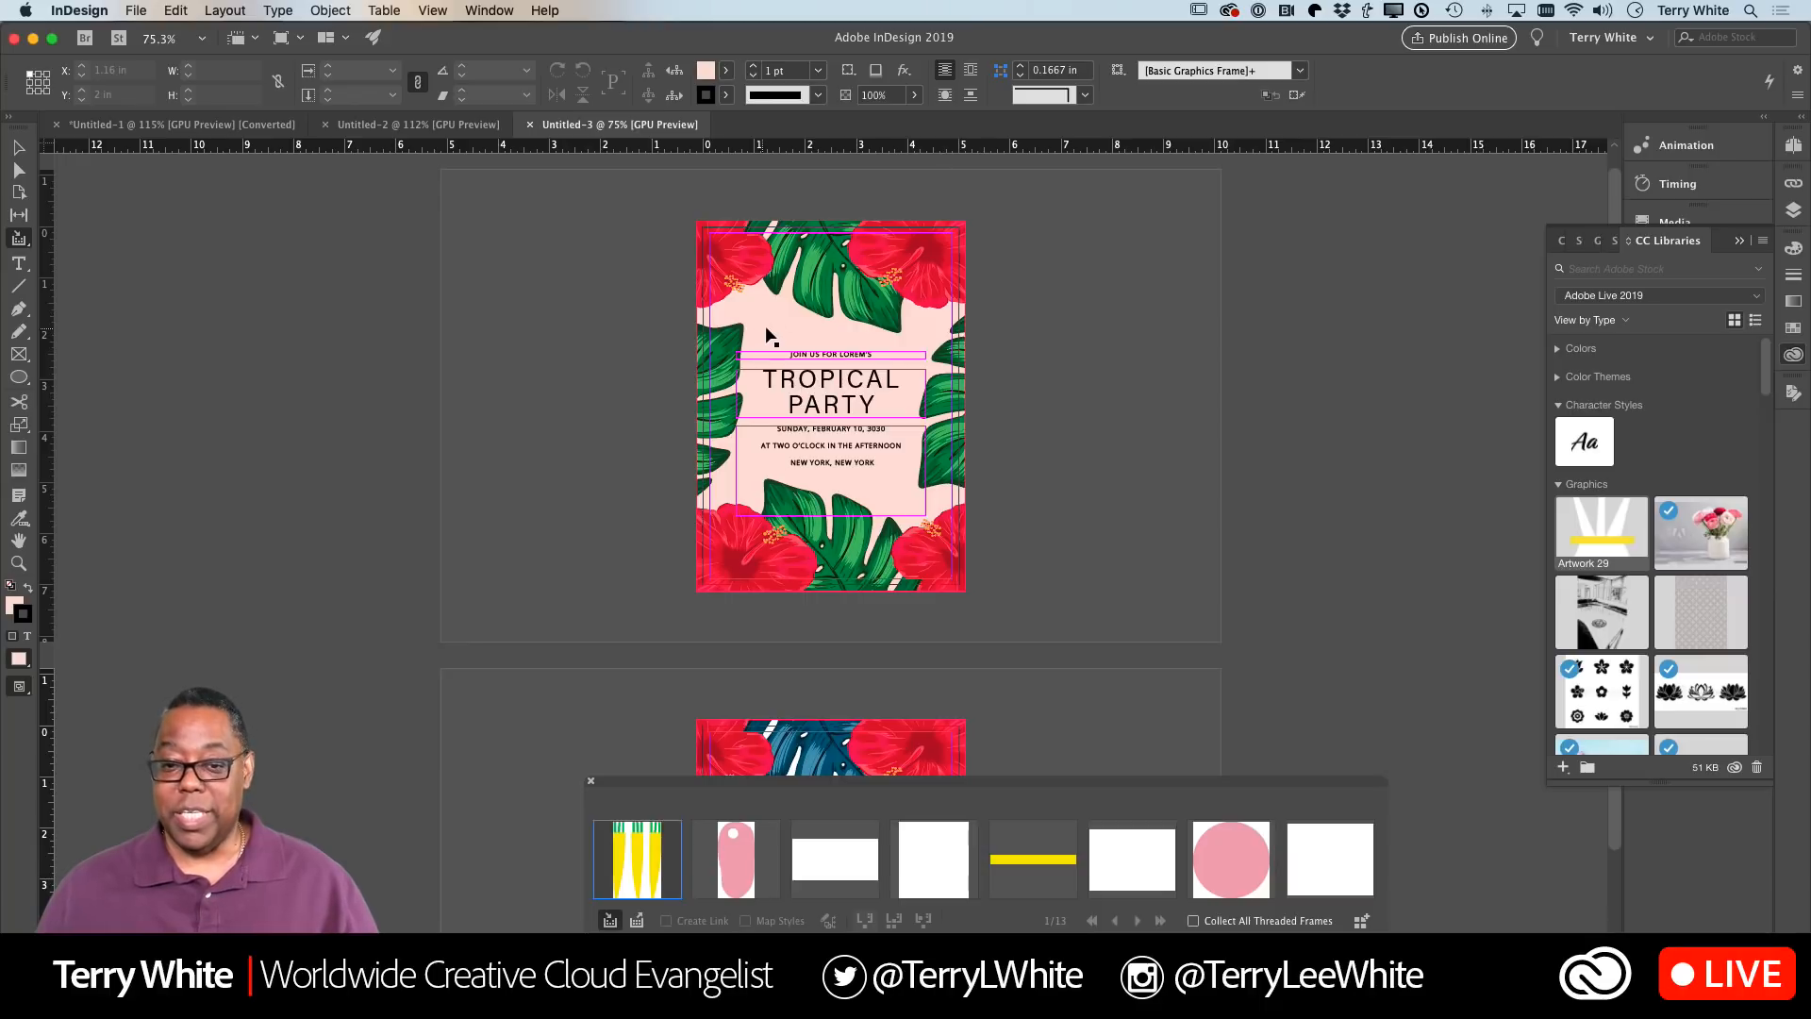
drag(764, 330, 986, 331)
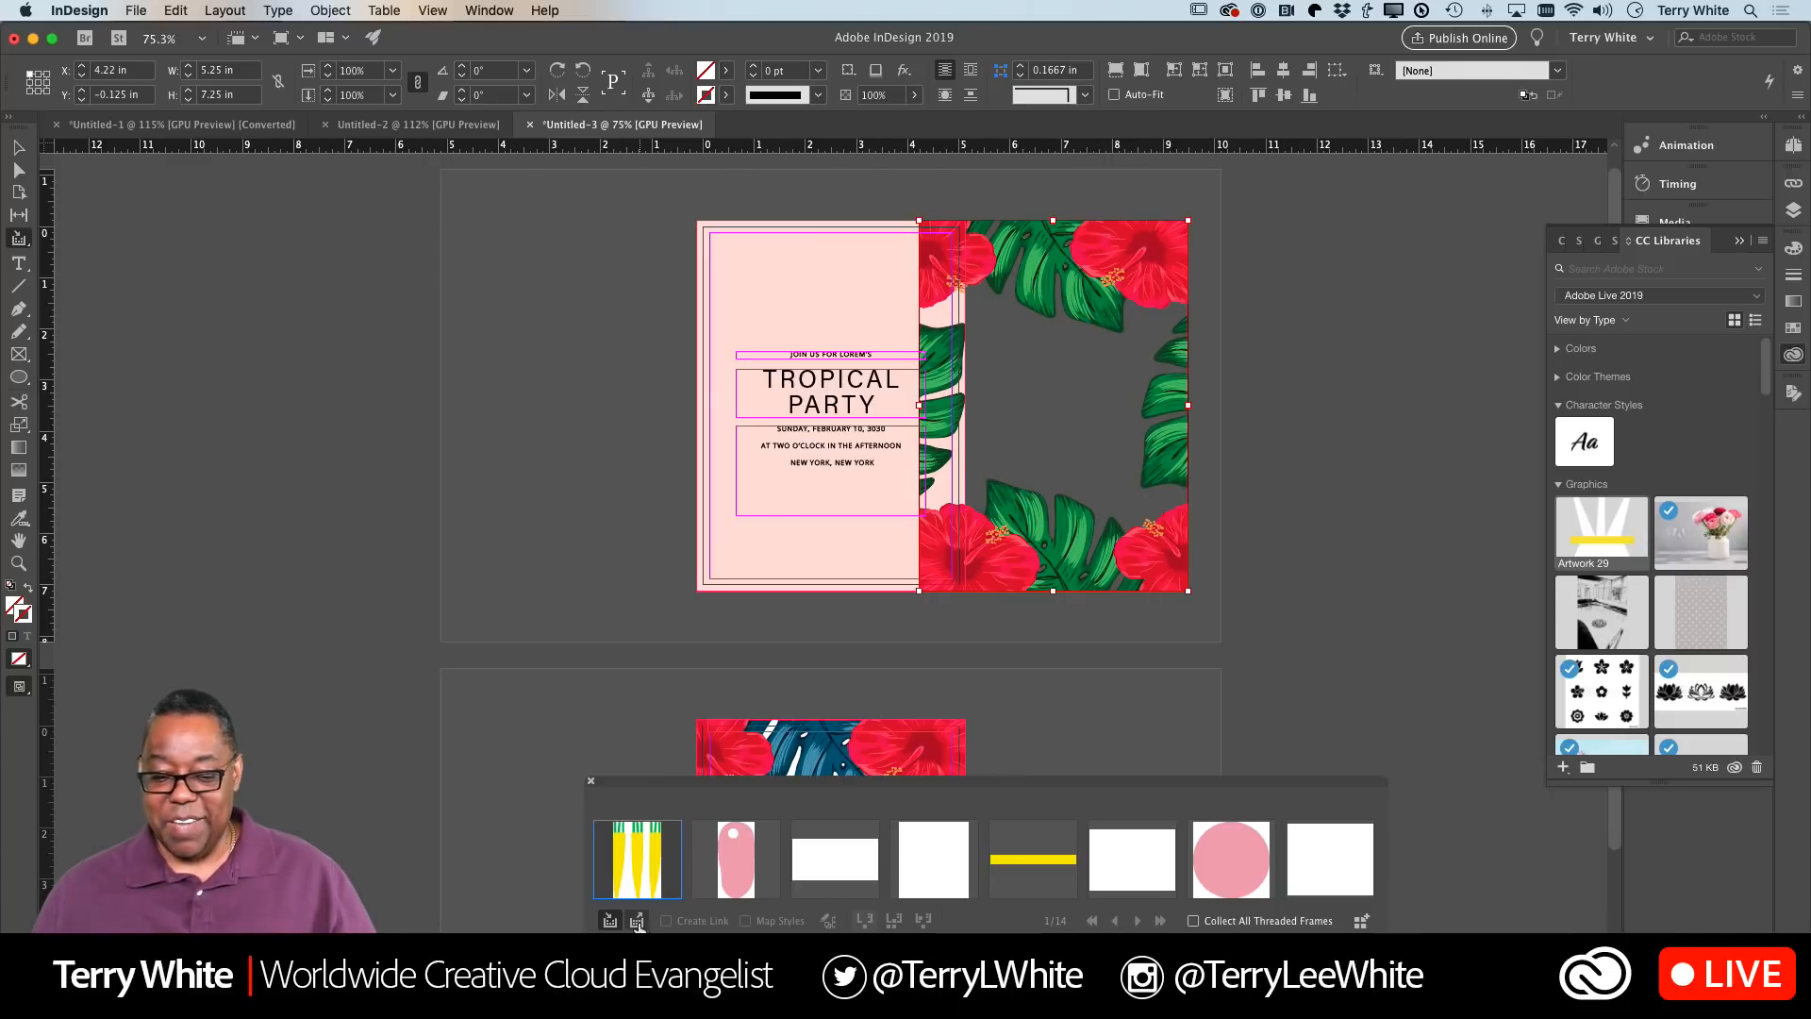
Switch to placing collected content, load the pink shape and place it in the blank document about 2.54 in wide and 5.25 in high
click(637, 921)
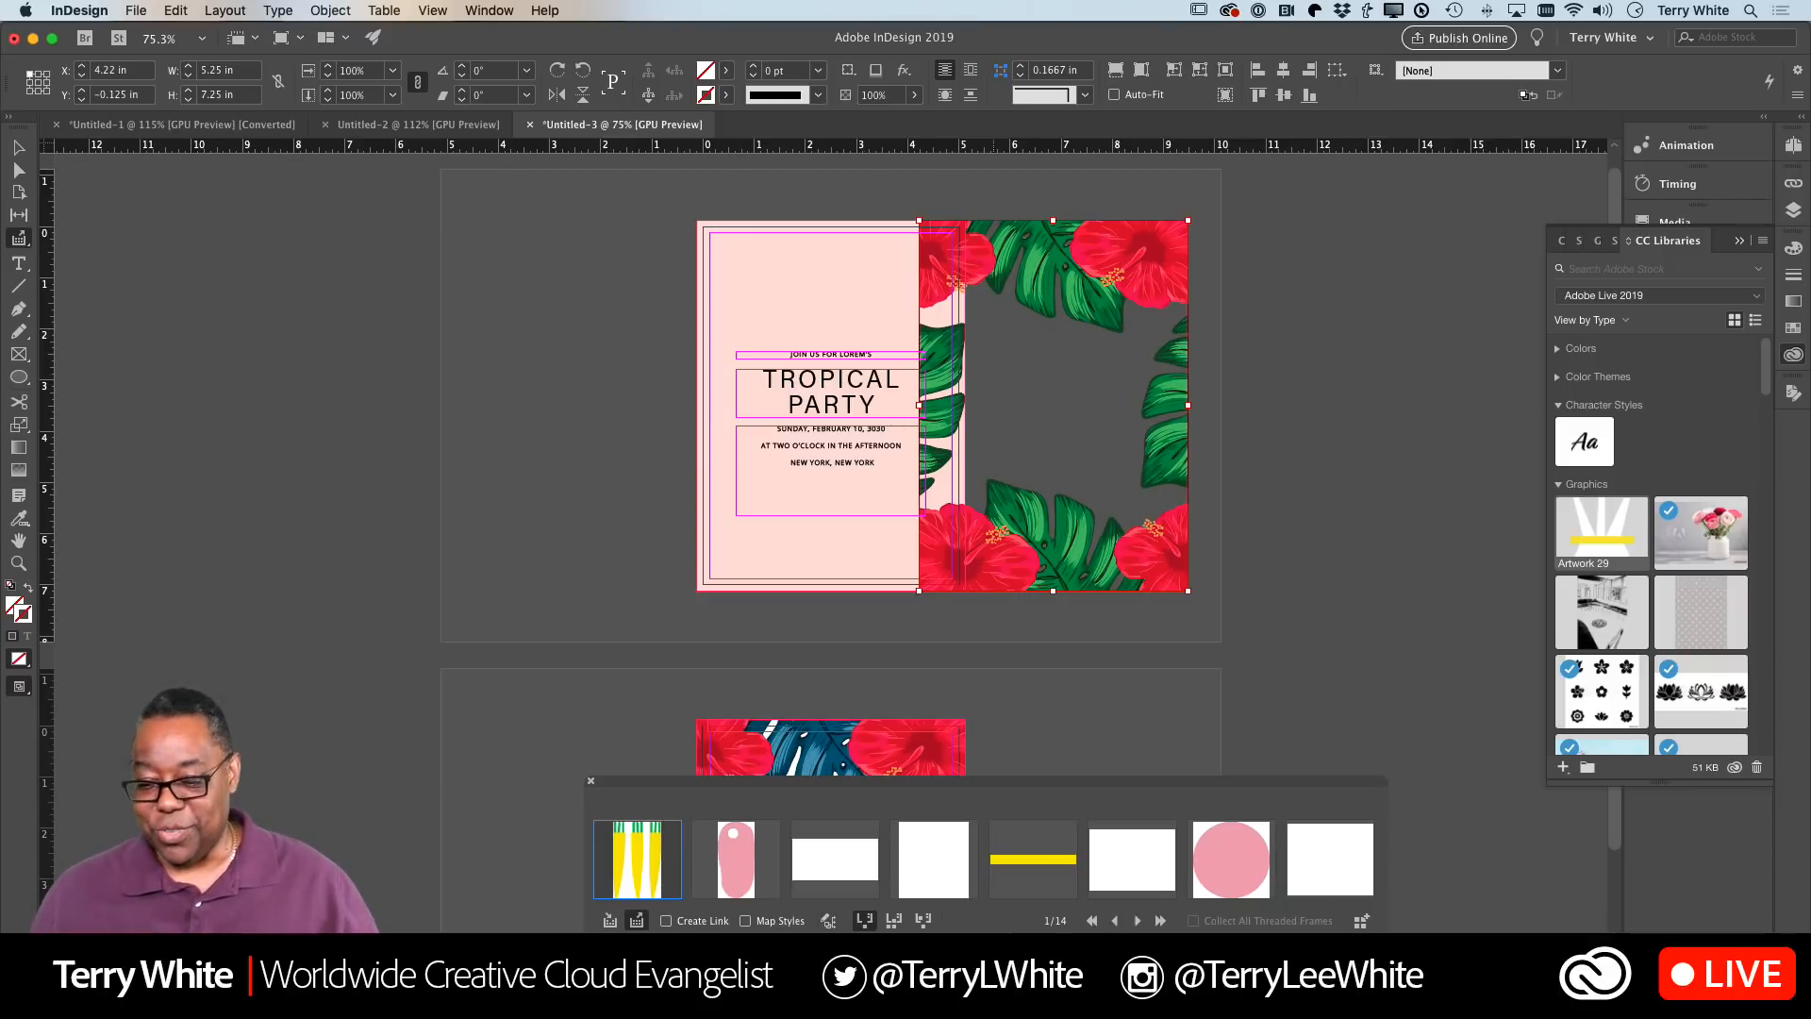
click(1138, 921)
click(1137, 921)
click(1138, 921)
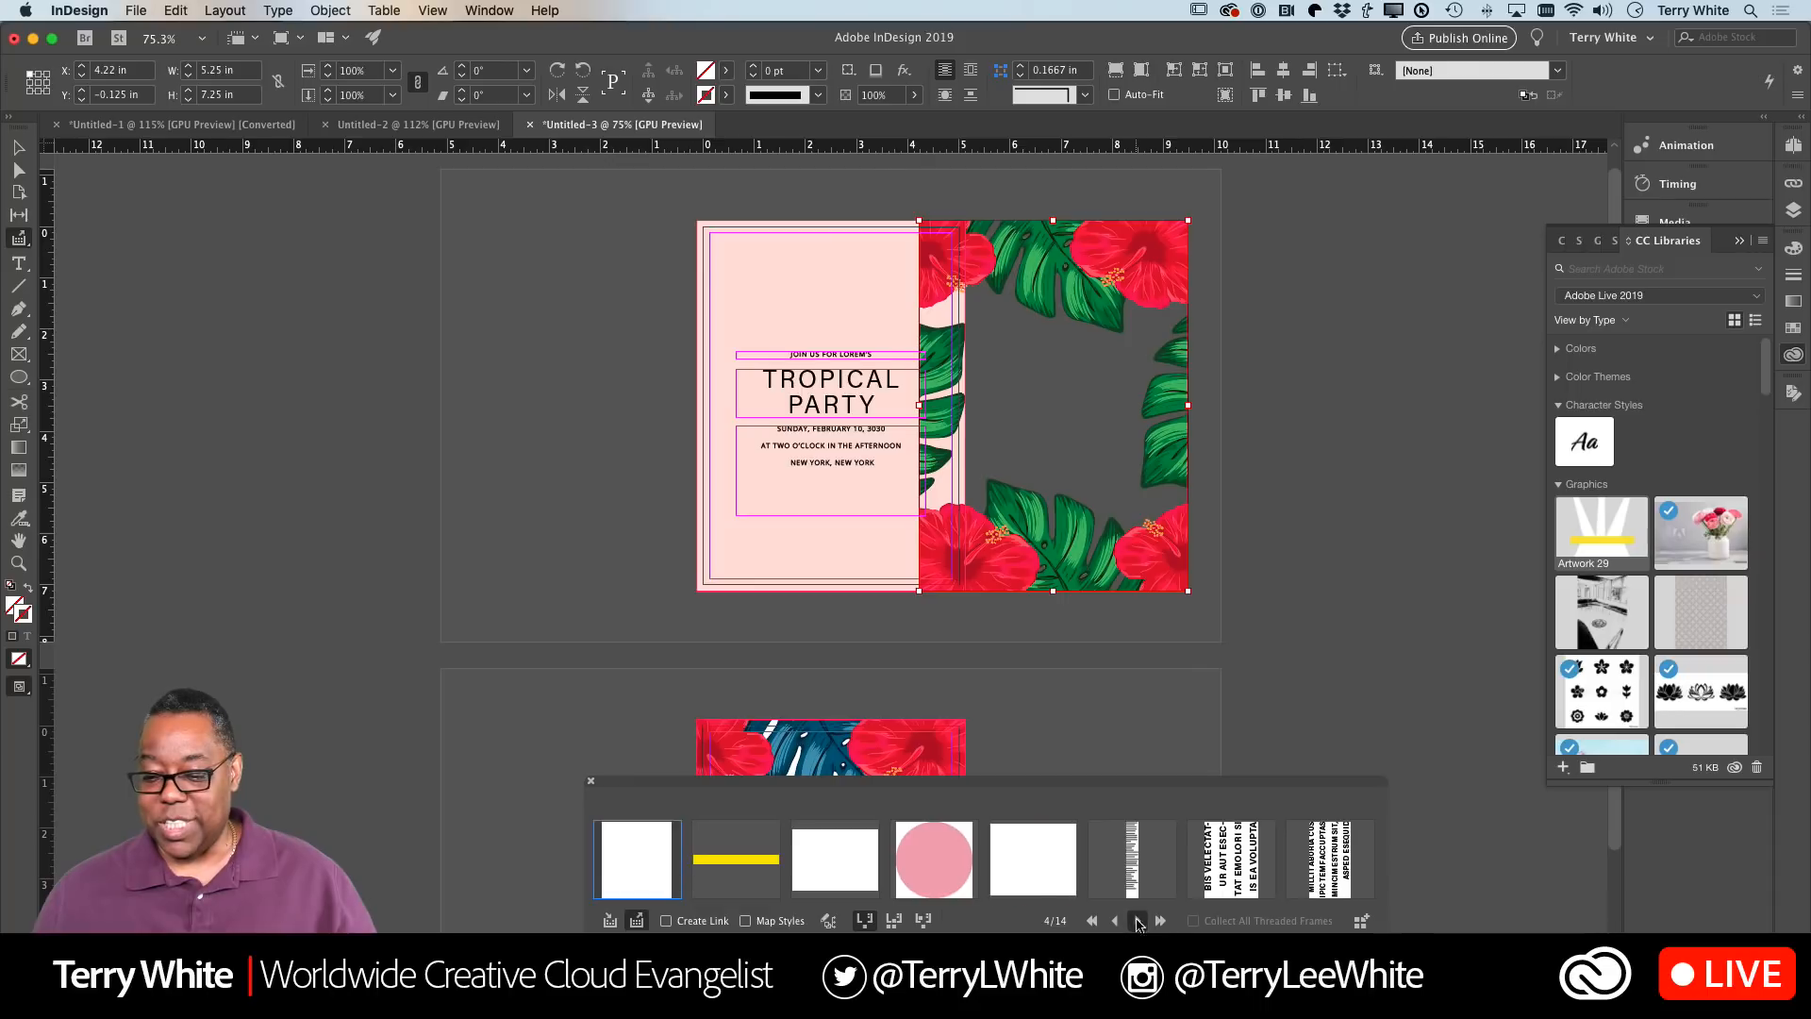
click(1137, 920)
click(1138, 921)
click(1138, 921)
click(1138, 921)
click(1137, 920)
click(1138, 921)
click(1138, 921)
click(1138, 921)
click(1137, 921)
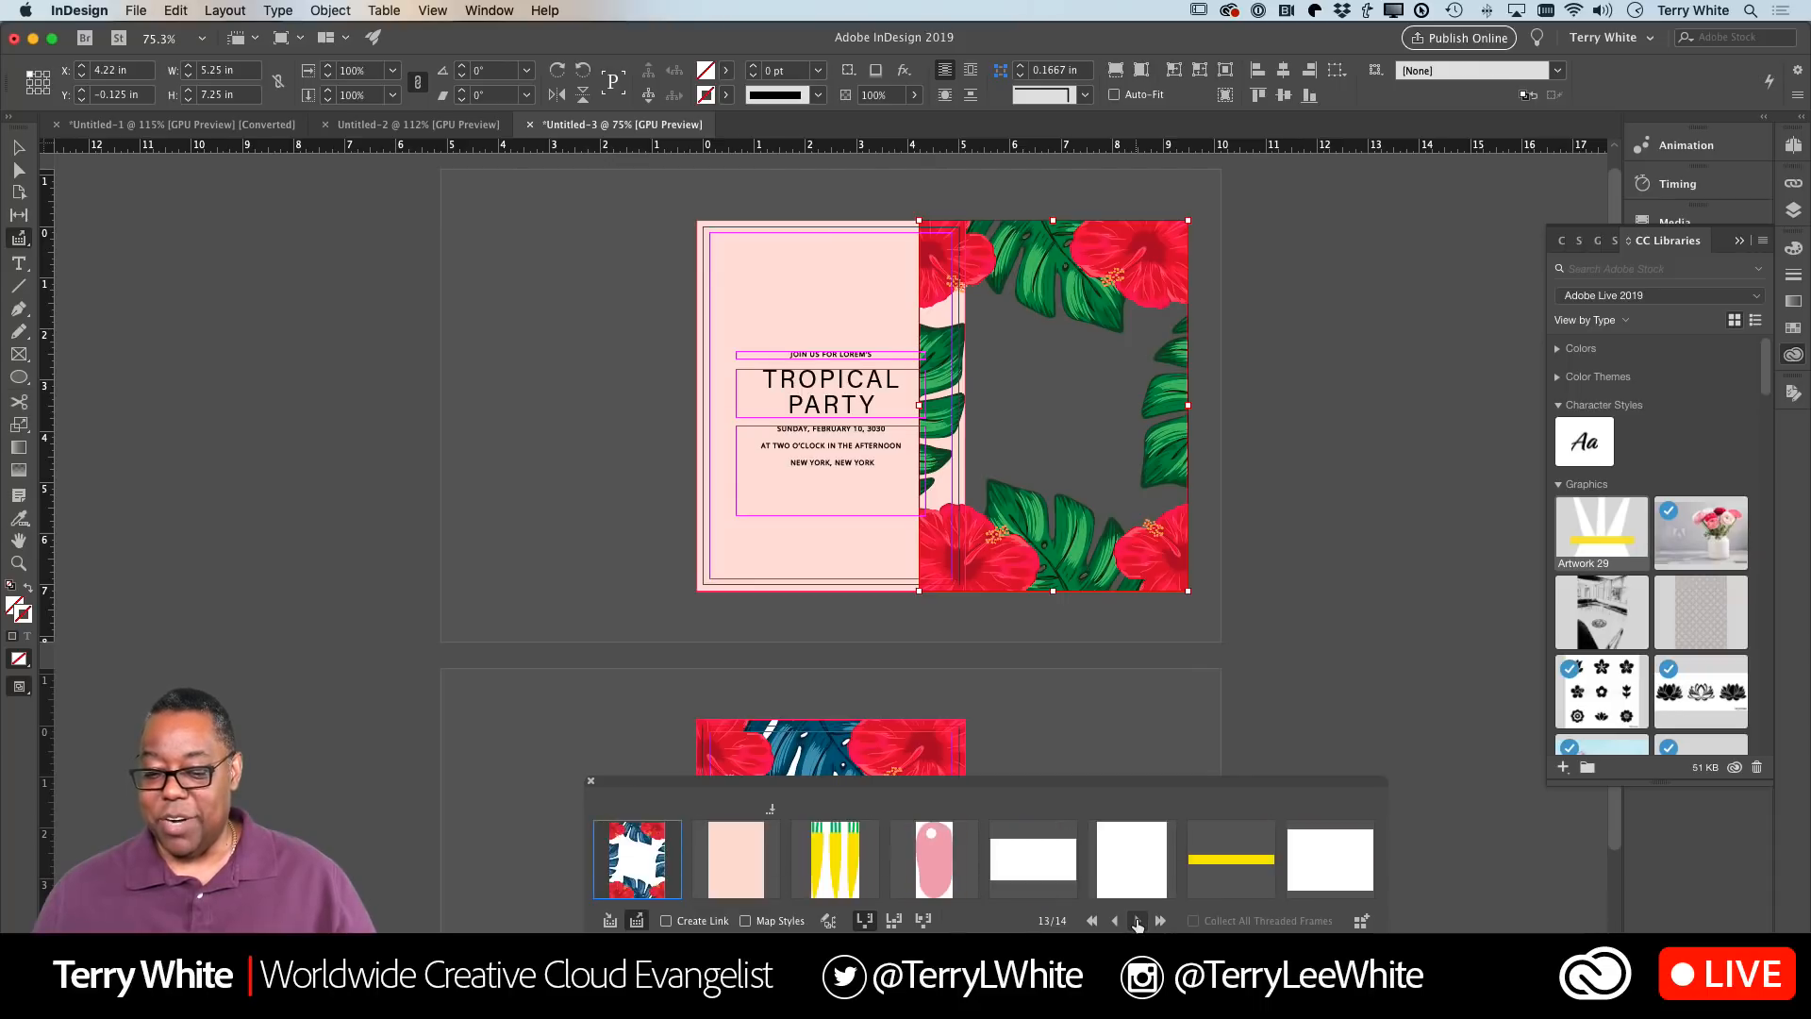
click(1138, 921)
click(1138, 920)
click(1138, 921)
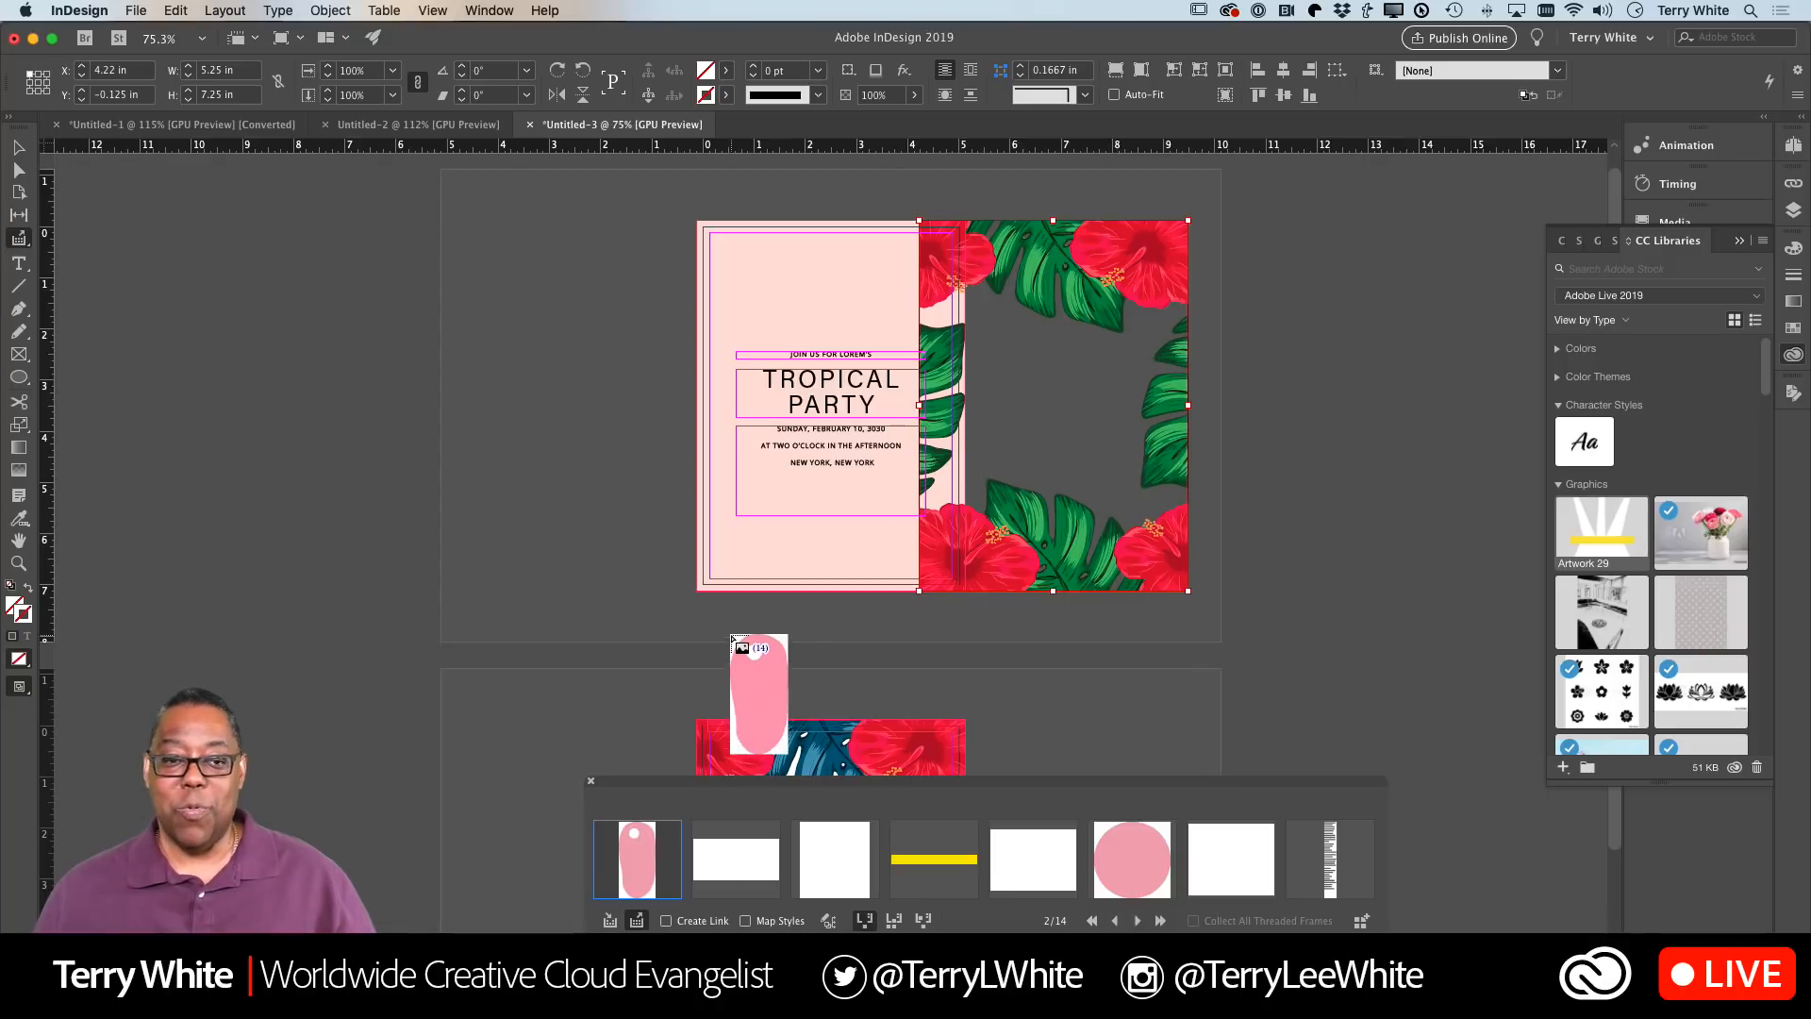
click(375, 129)
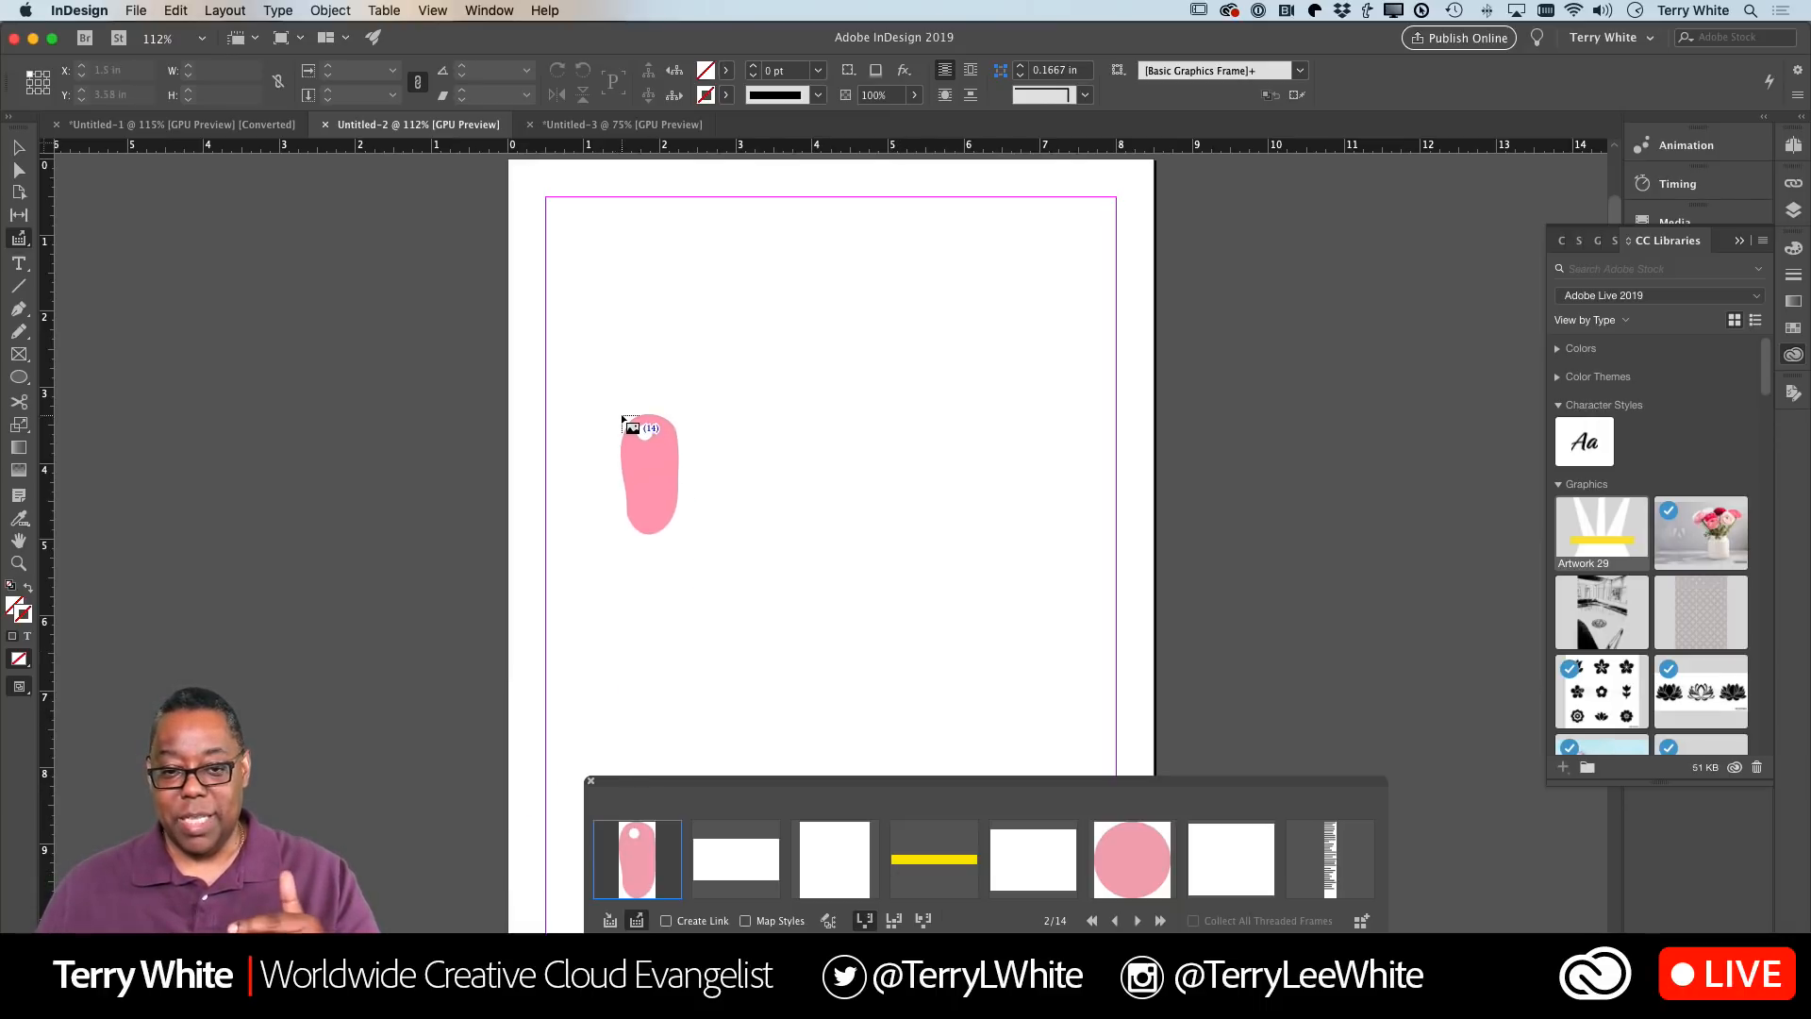
drag(612, 243, 803, 472)
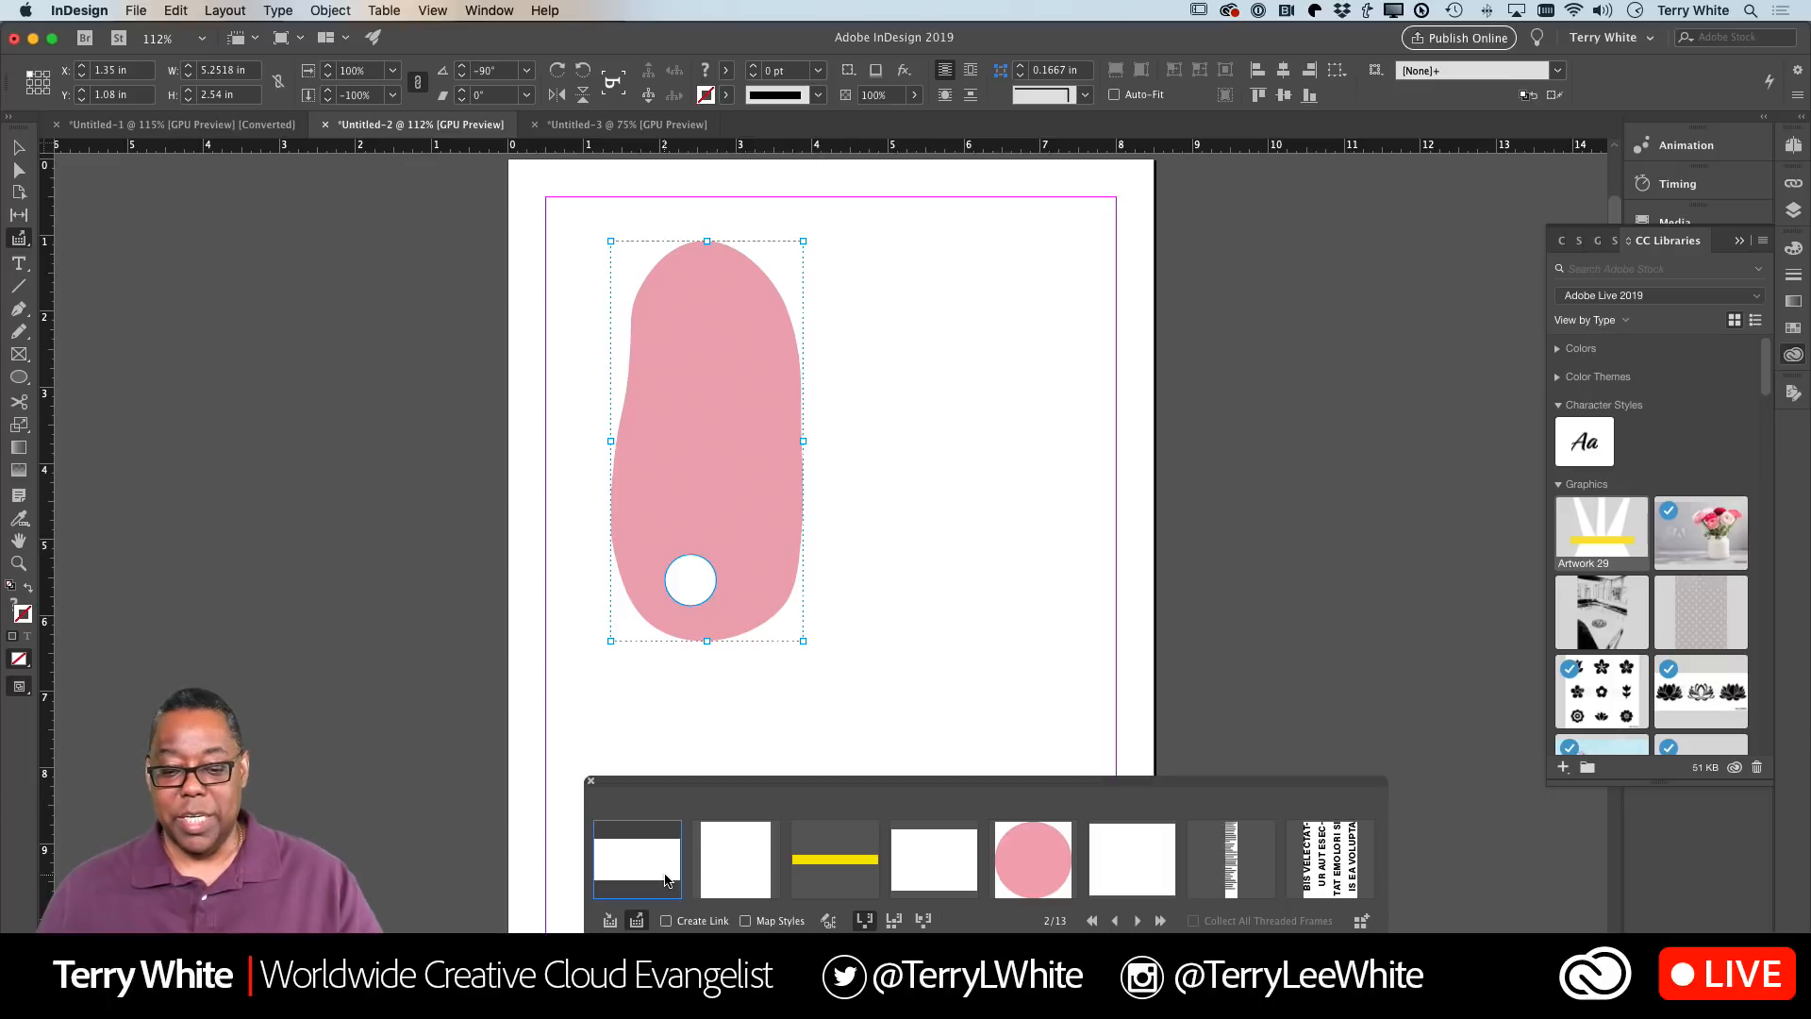
Set placing to keep items in the conveyor, and place the "To Lorem Eat" title on the pink shape at about X 1.63 in, Y 3.55 in
click(925, 919)
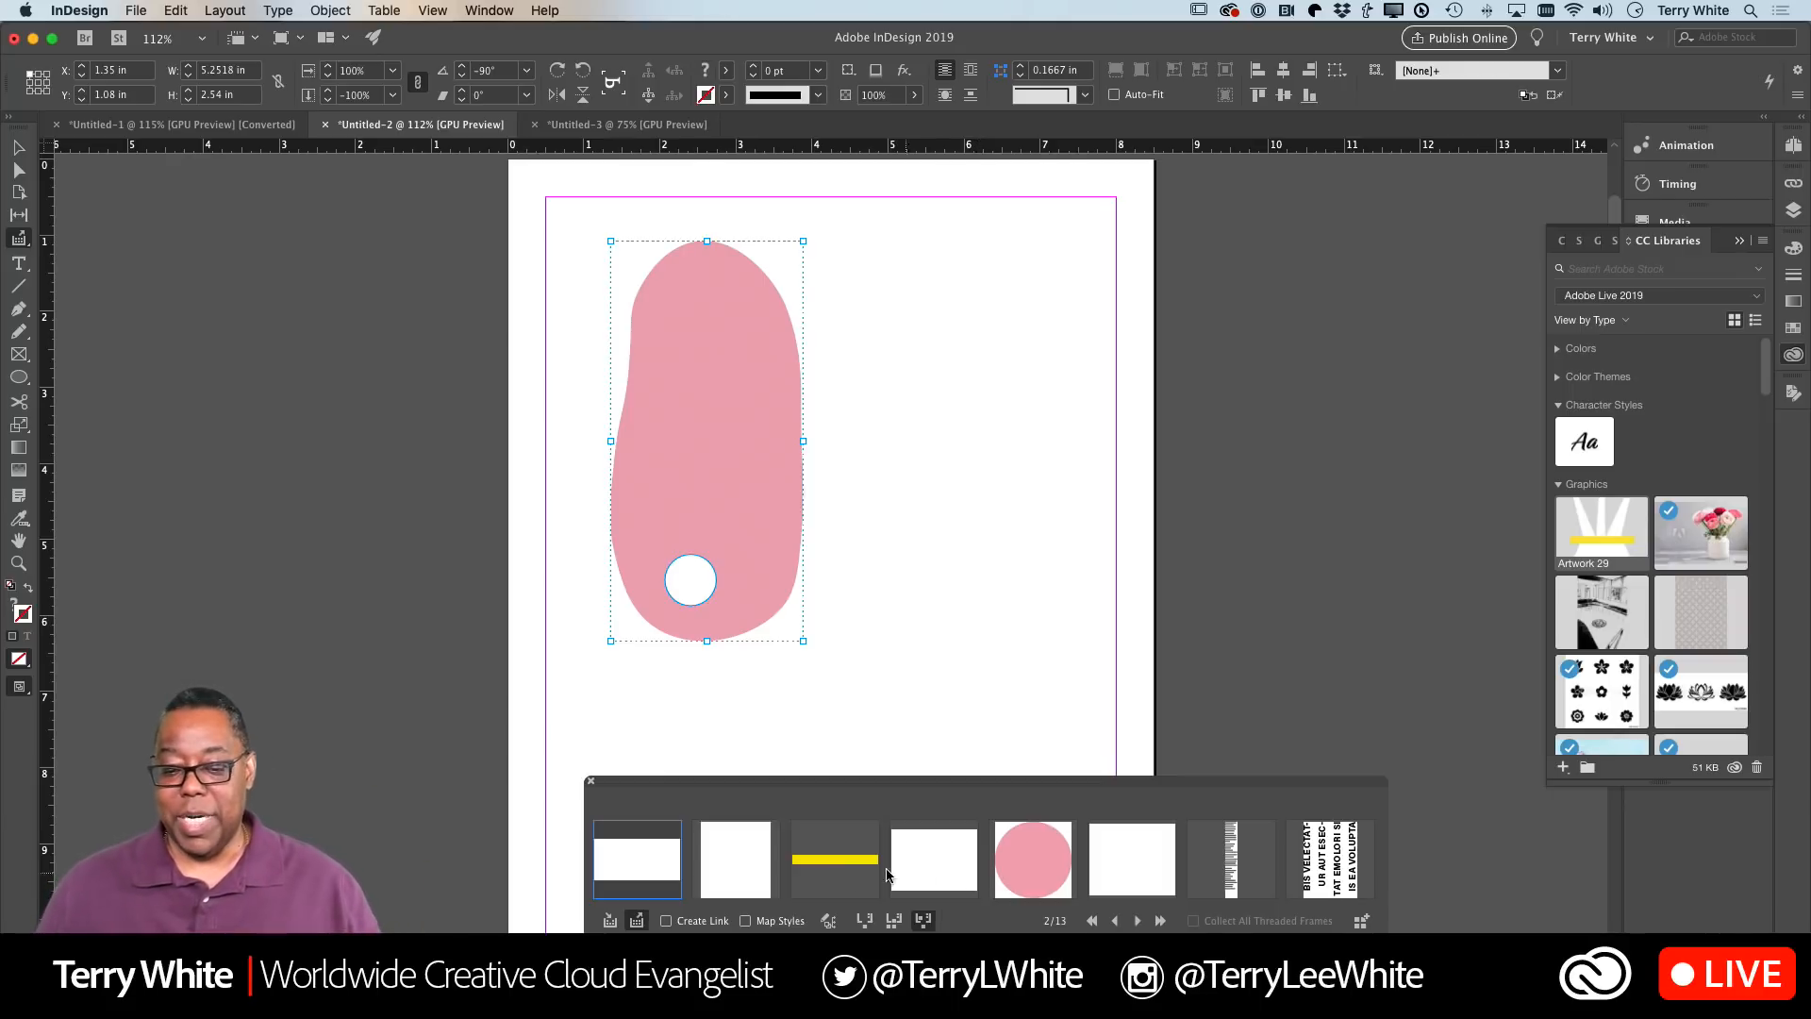
click(846, 242)
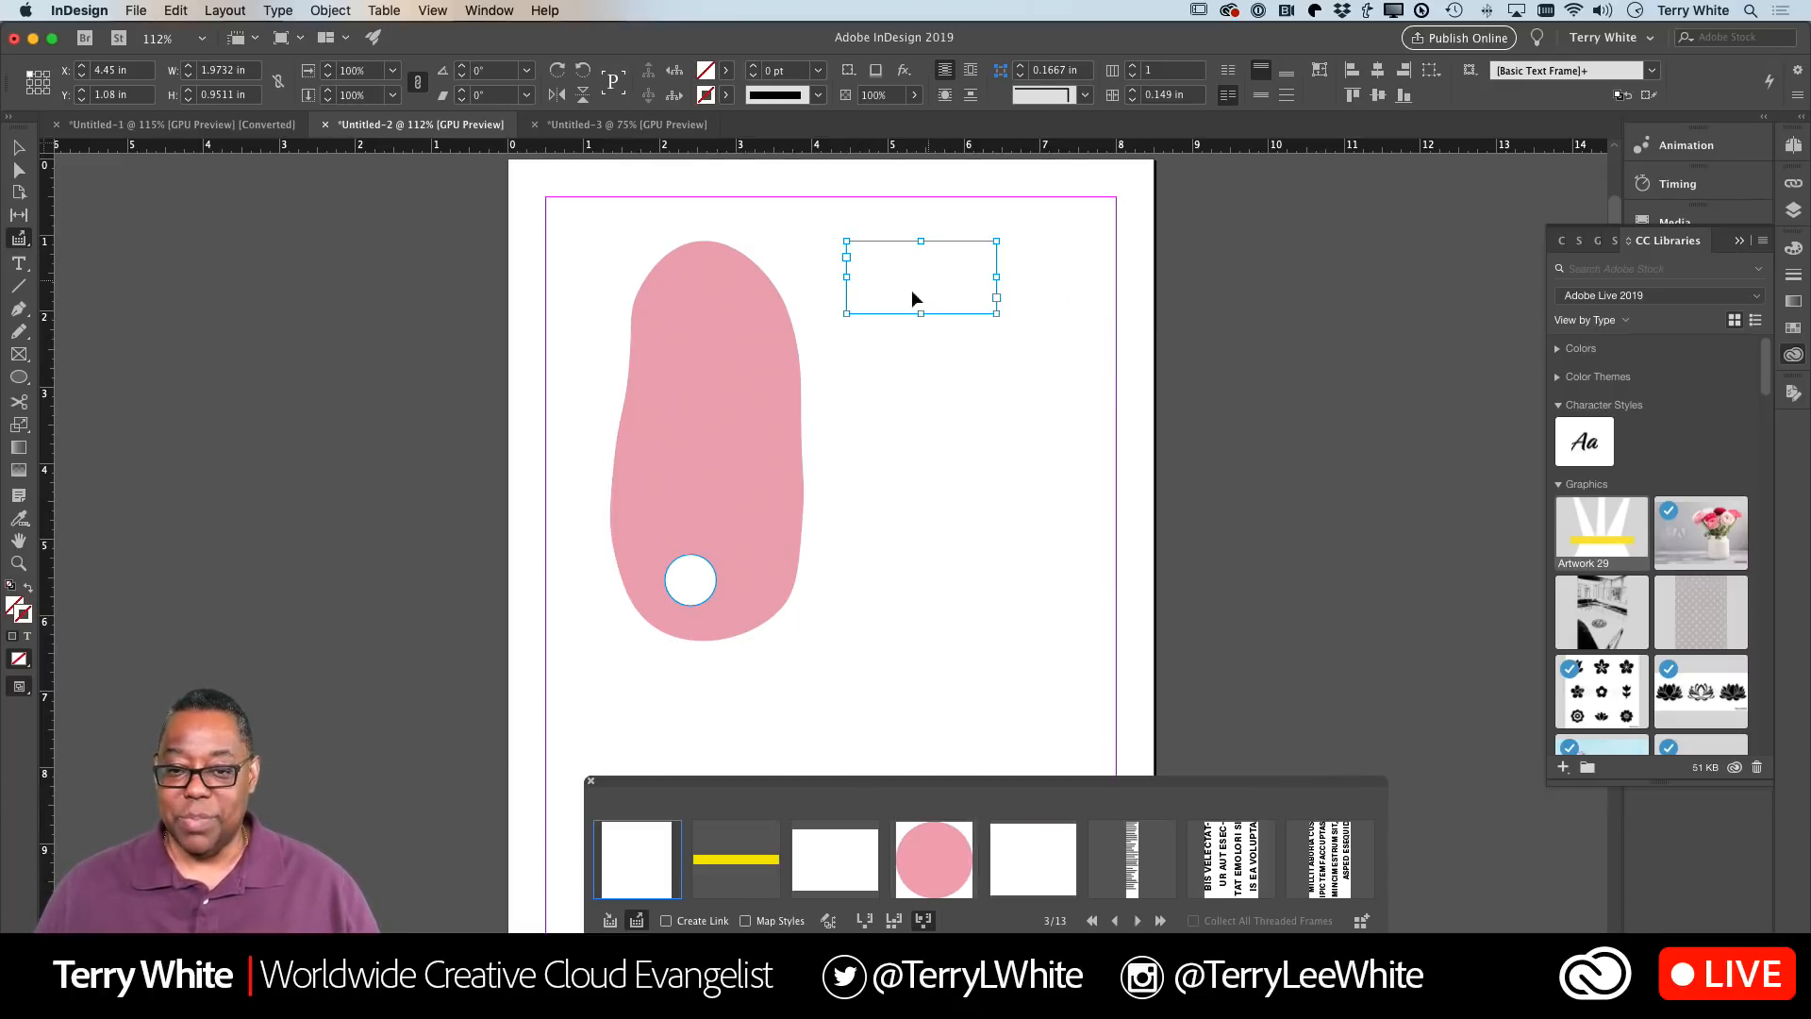
drag(912, 300, 696, 488)
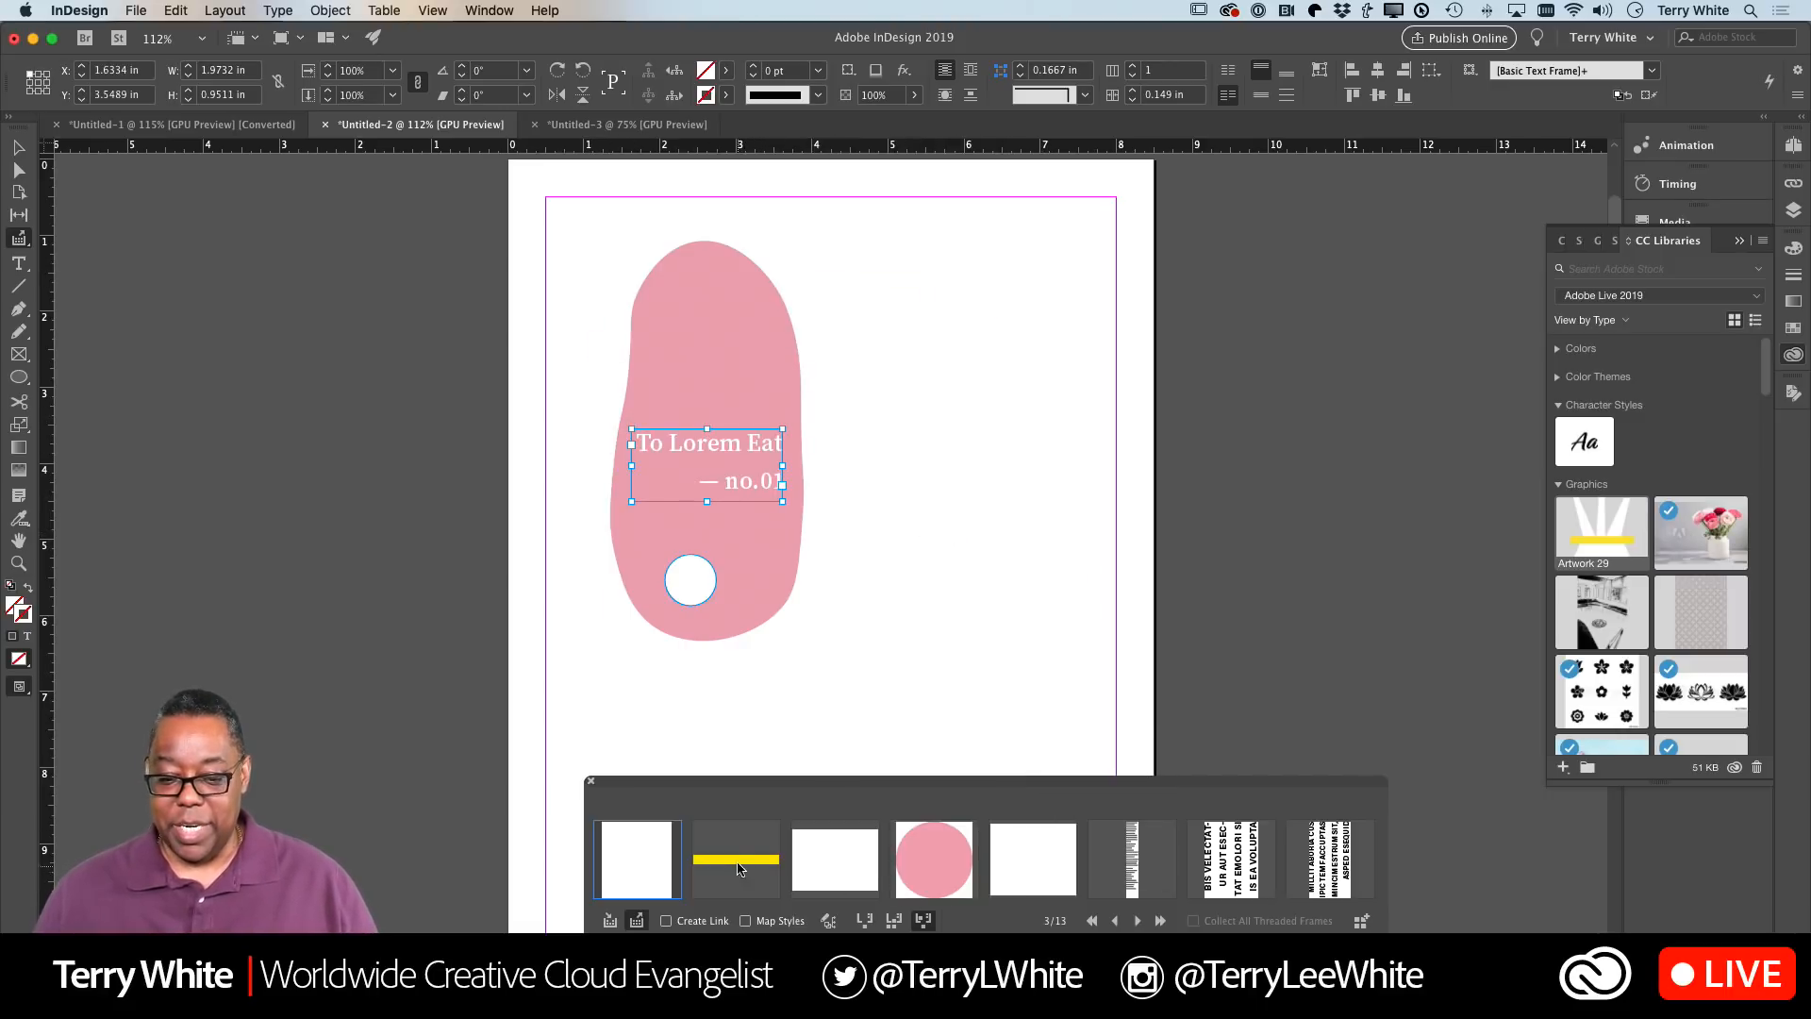
Place the white three-pronged shape beside the pink shape, positioned at about X 4.25 in, Y 3.125 in
click(880, 569)
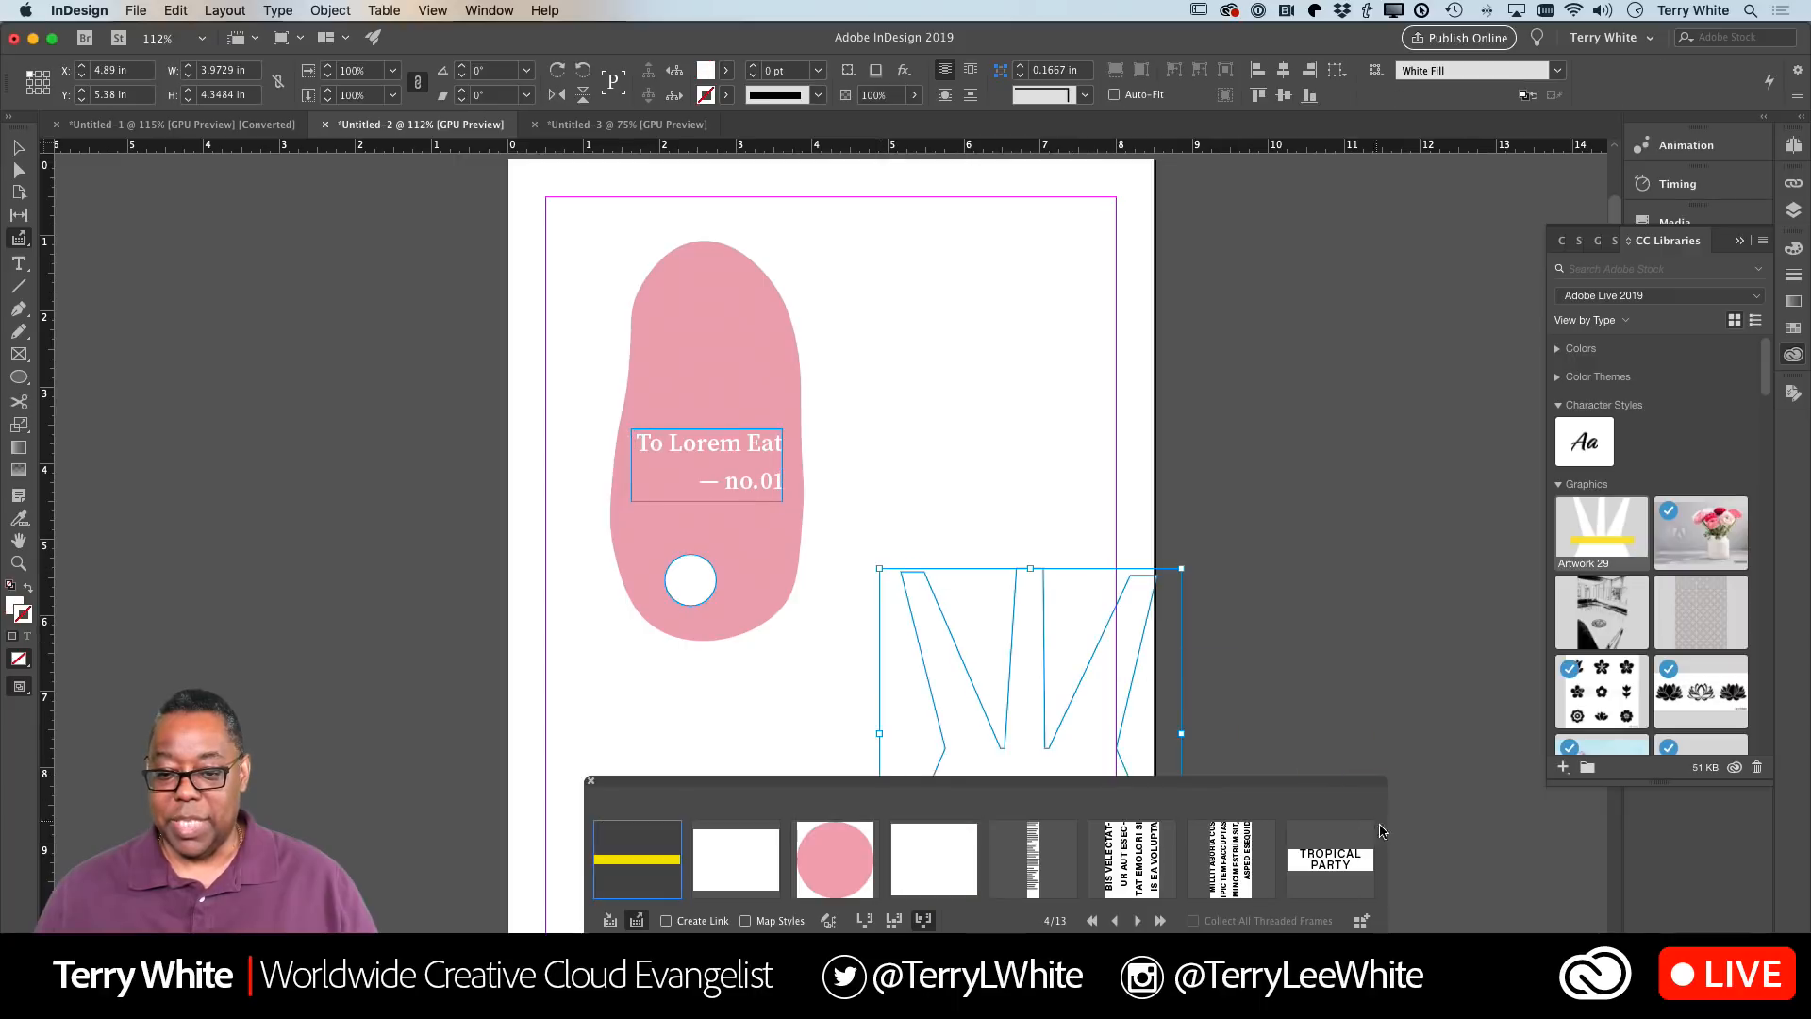
drag(1079, 739, 1030, 577)
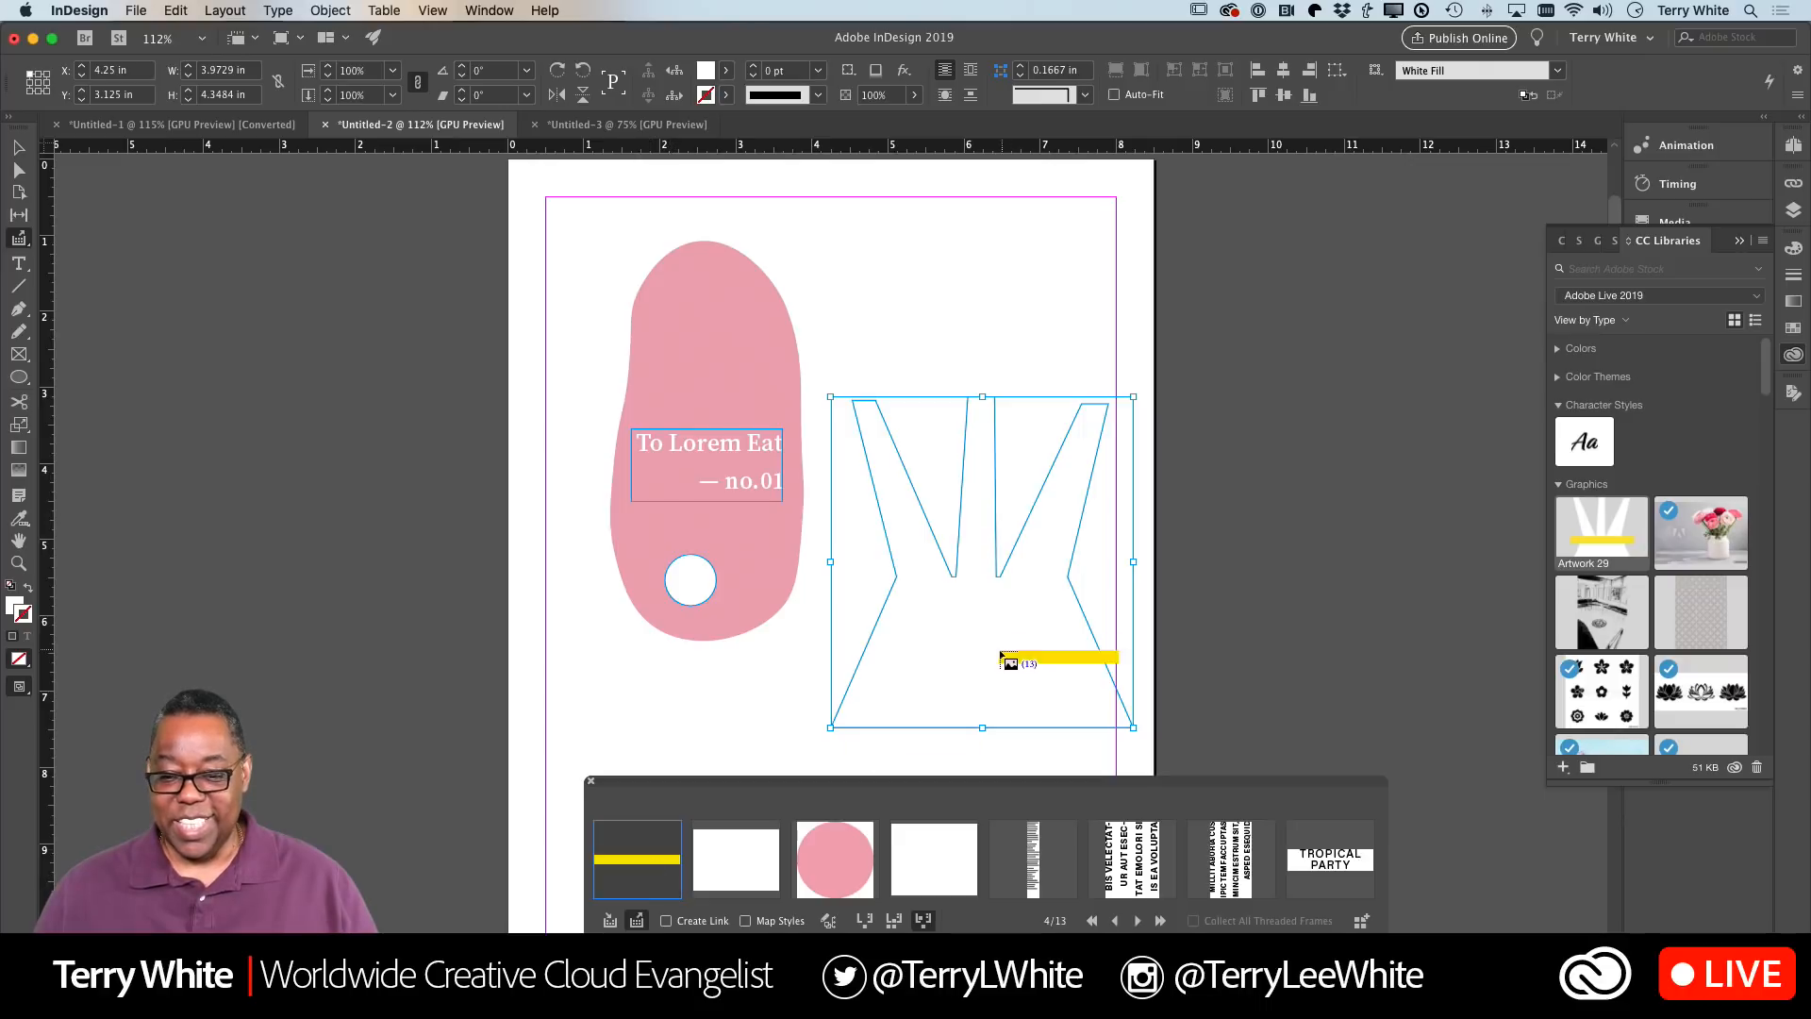
Try to place the yellow bar over the lower part of the white three-pronged shape, and undo the placement
click(911, 652)
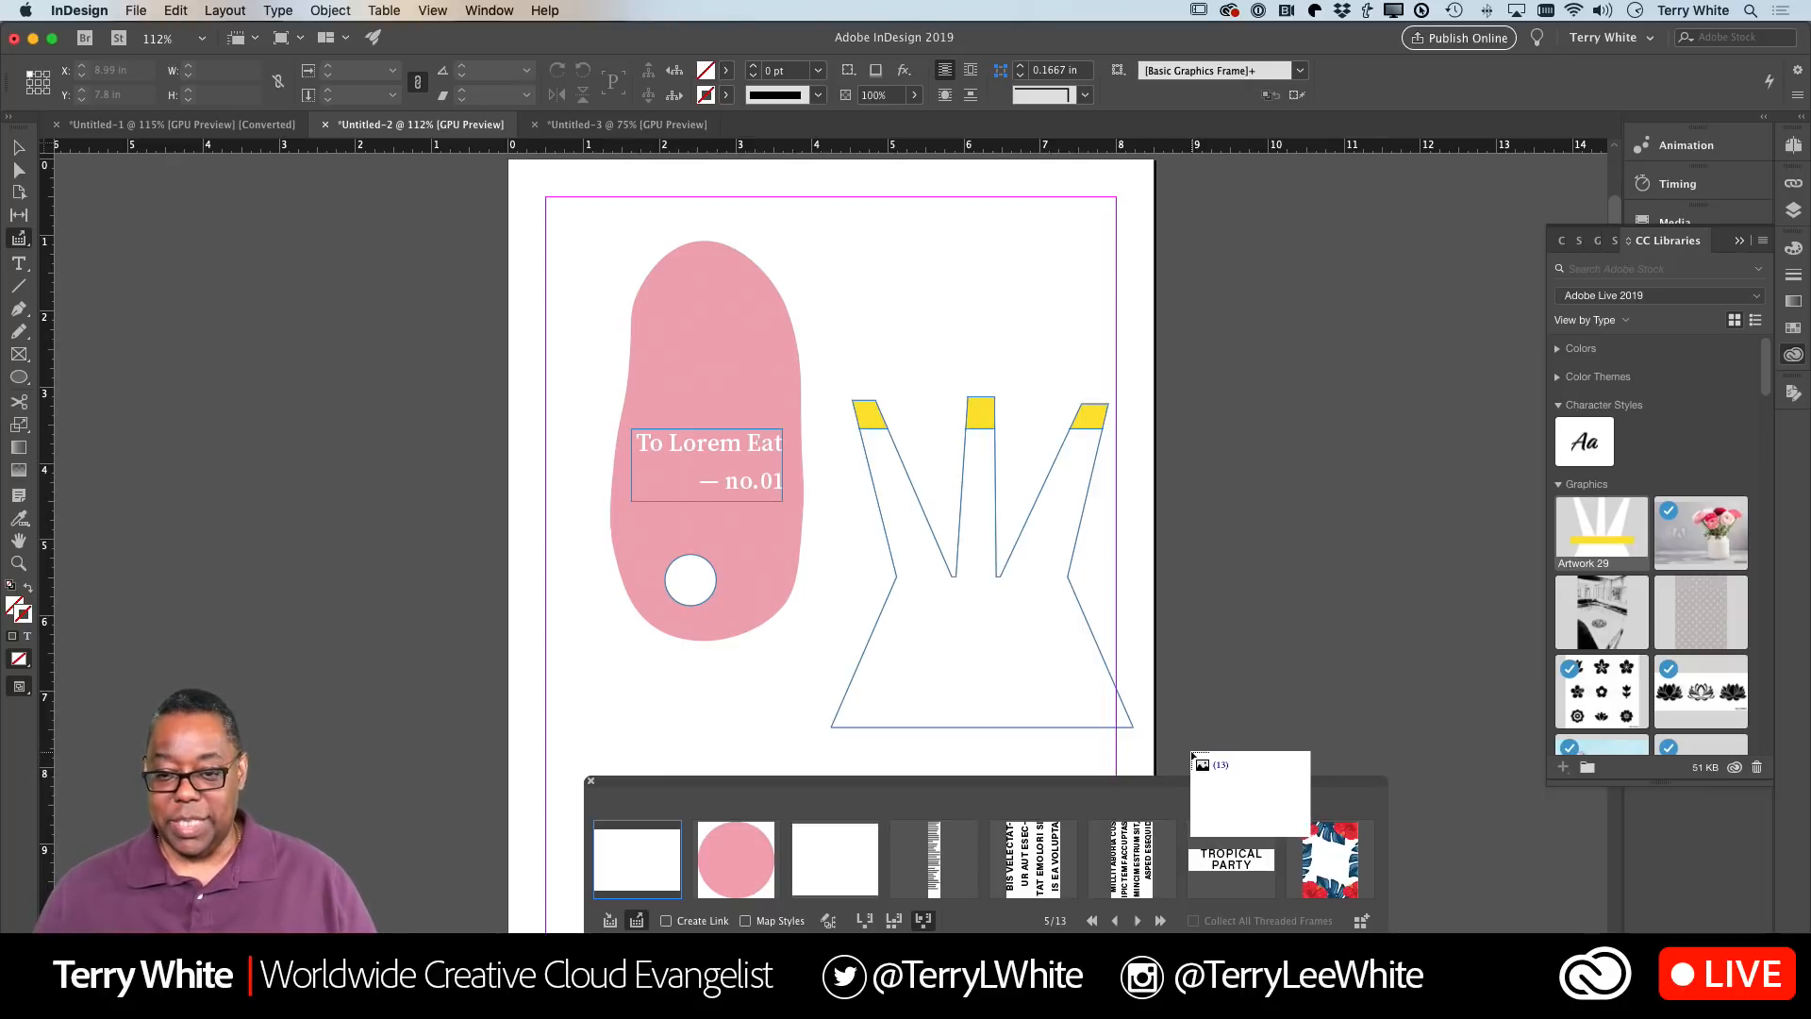
key(super+z)
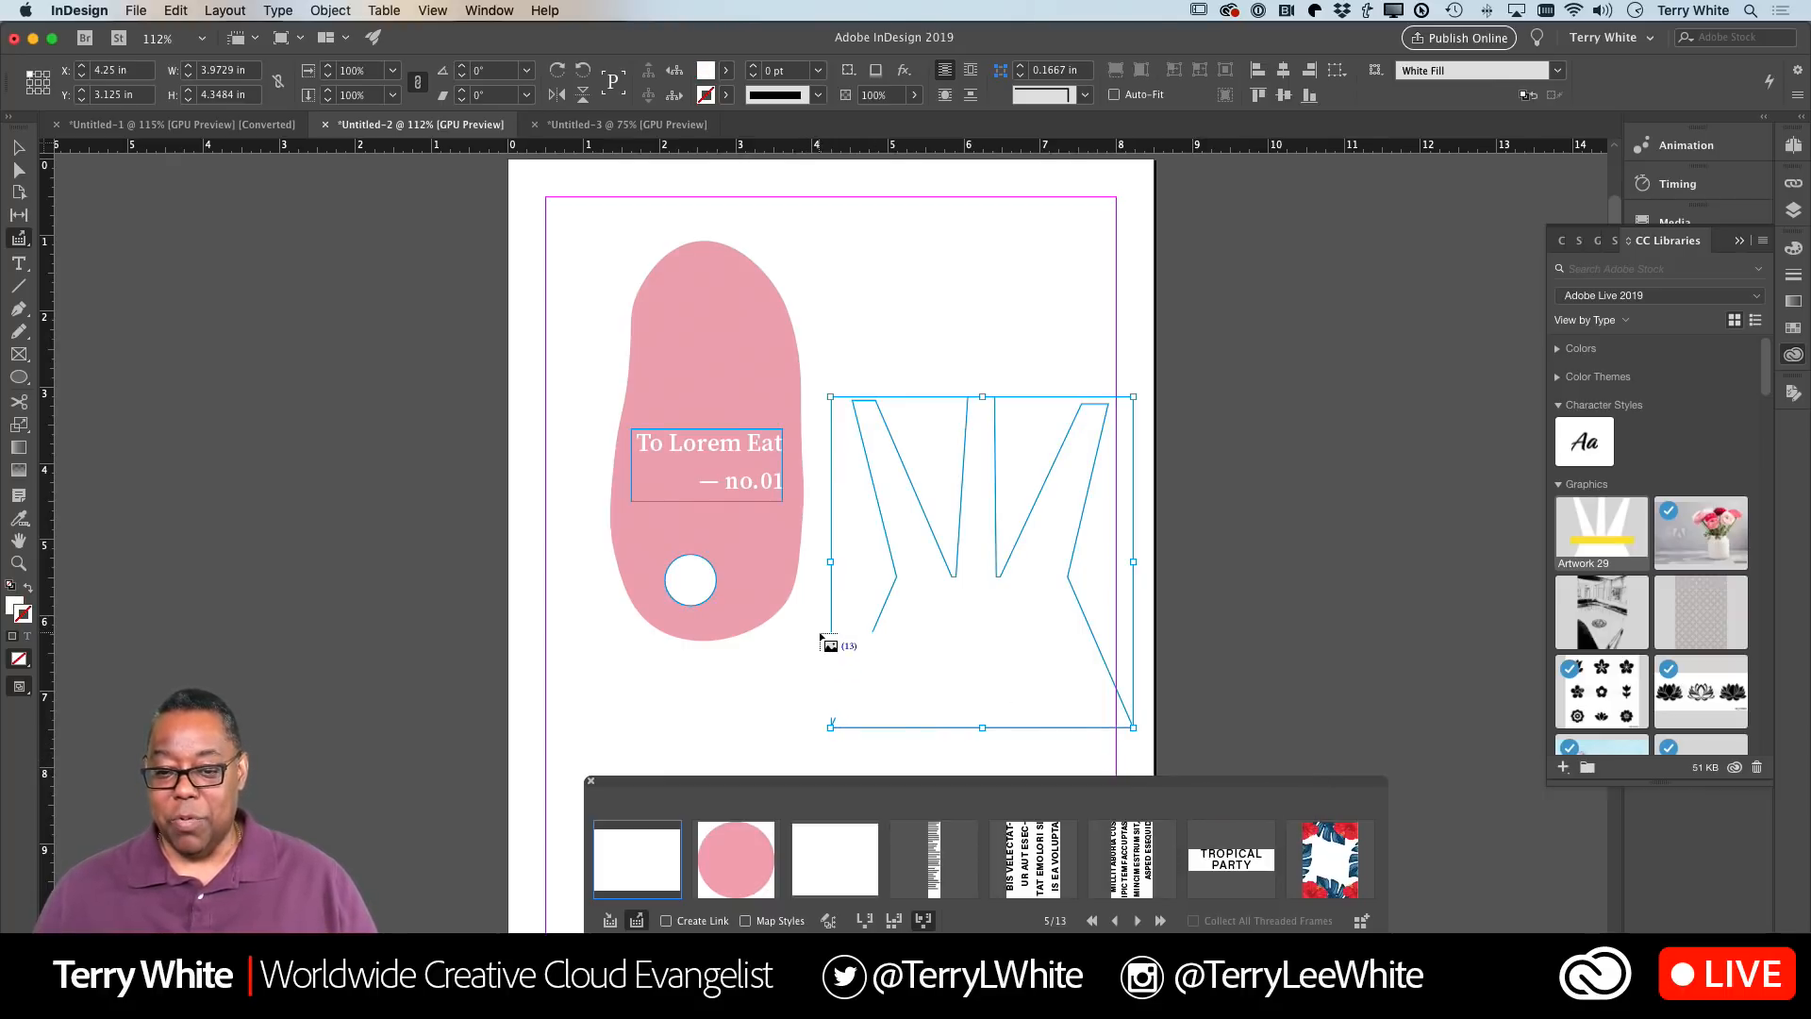
Try to place the white tapered shape over the lower part of the three-pronged shape, and undo the placement
click(821, 635)
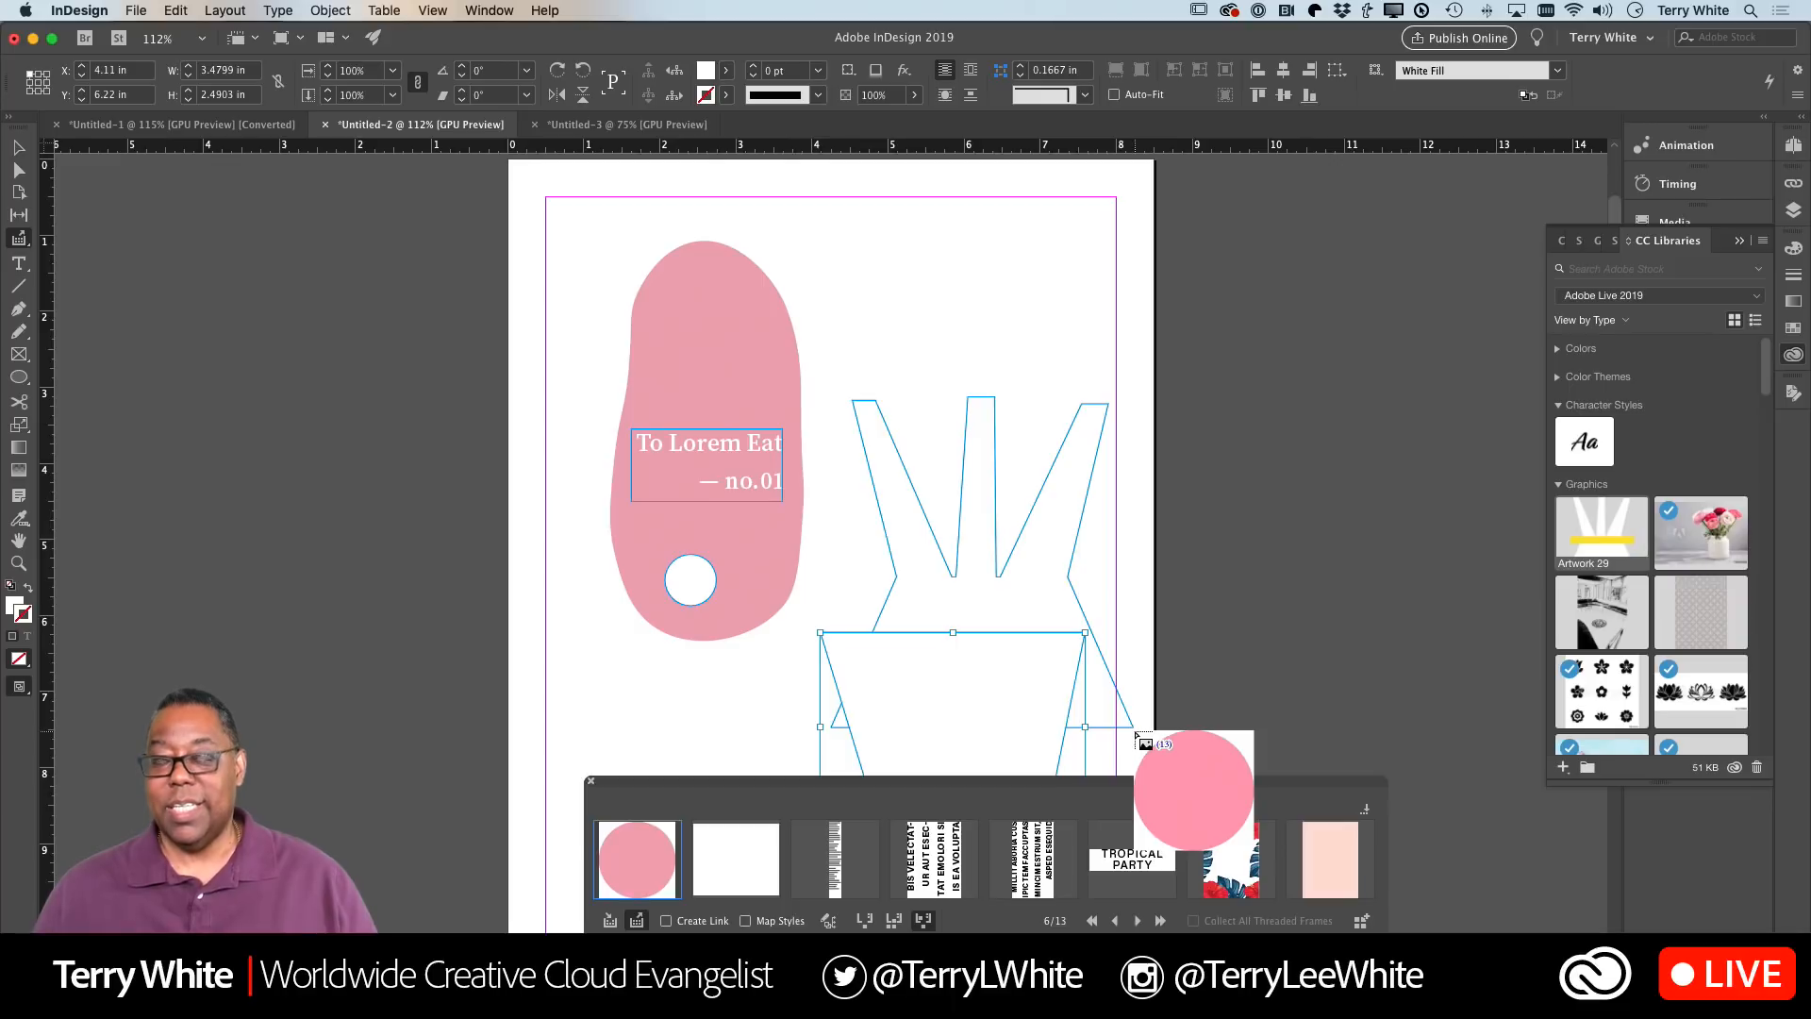
key(super+z)
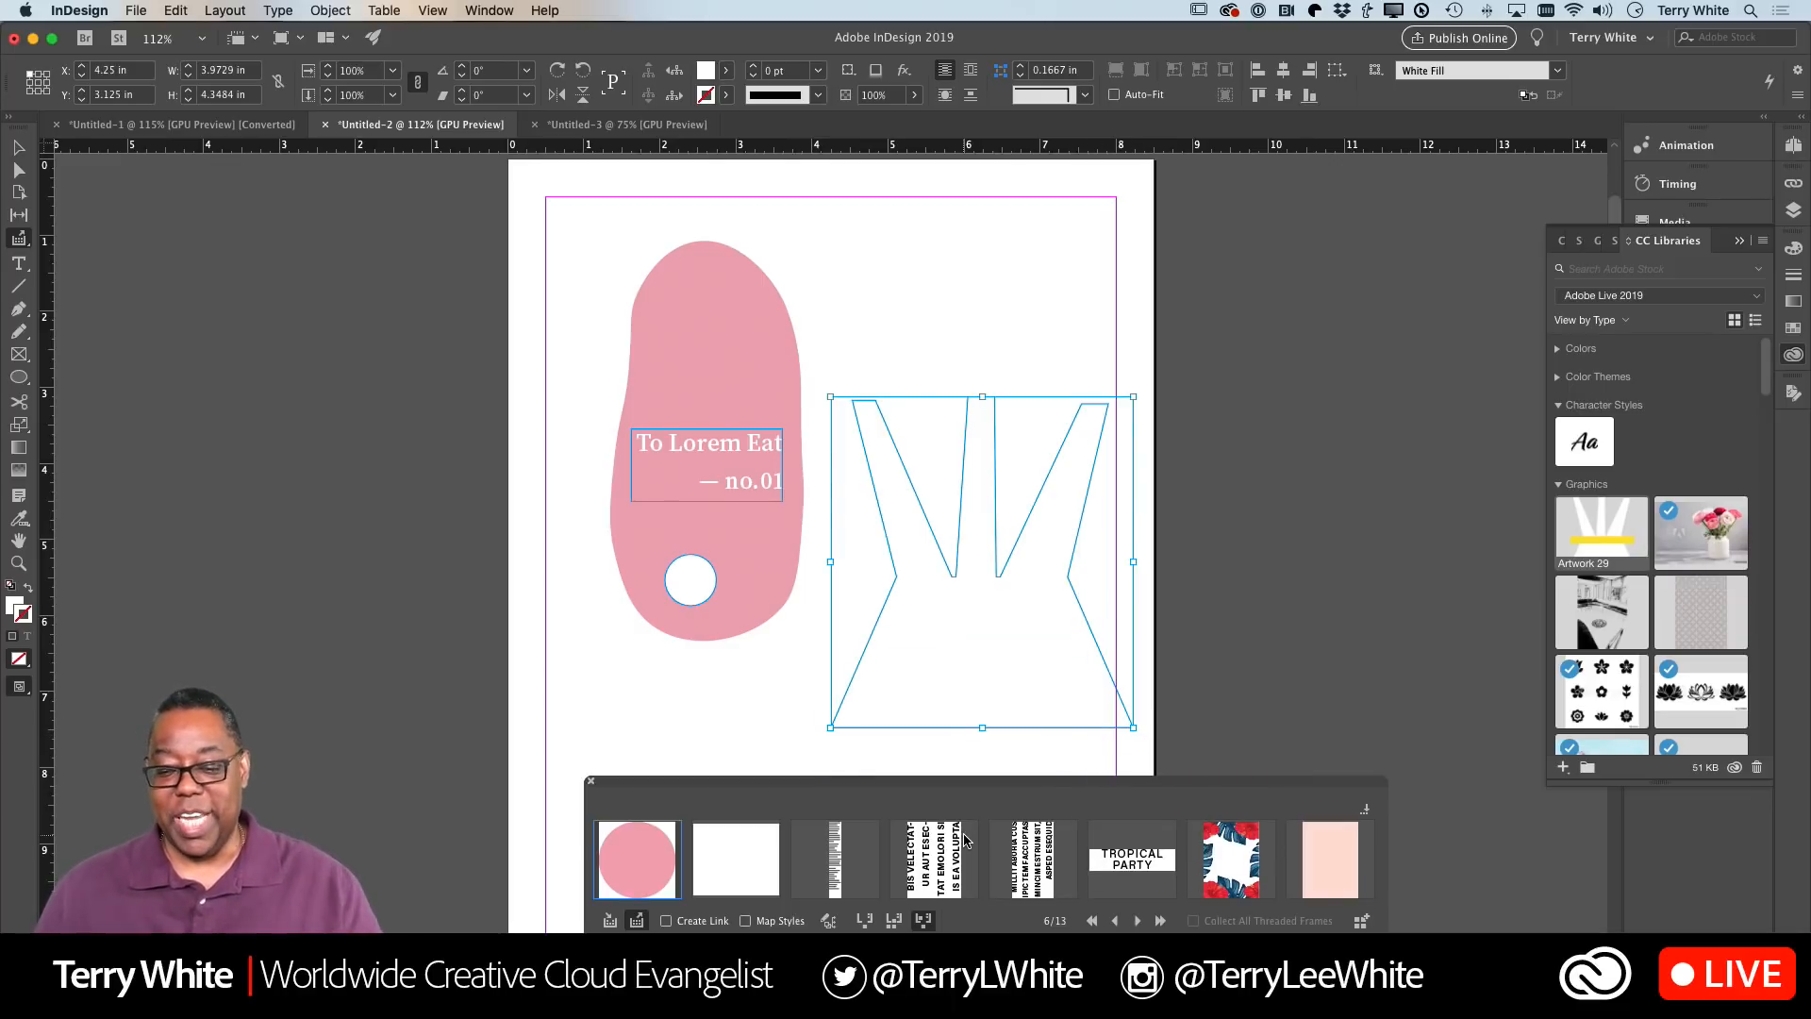
Skip ahead to the tropical floral artwork and place it on the next page at X 0.5 in, Y 0.5 in
click(1137, 921)
click(1138, 920)
click(1138, 921)
click(1138, 921)
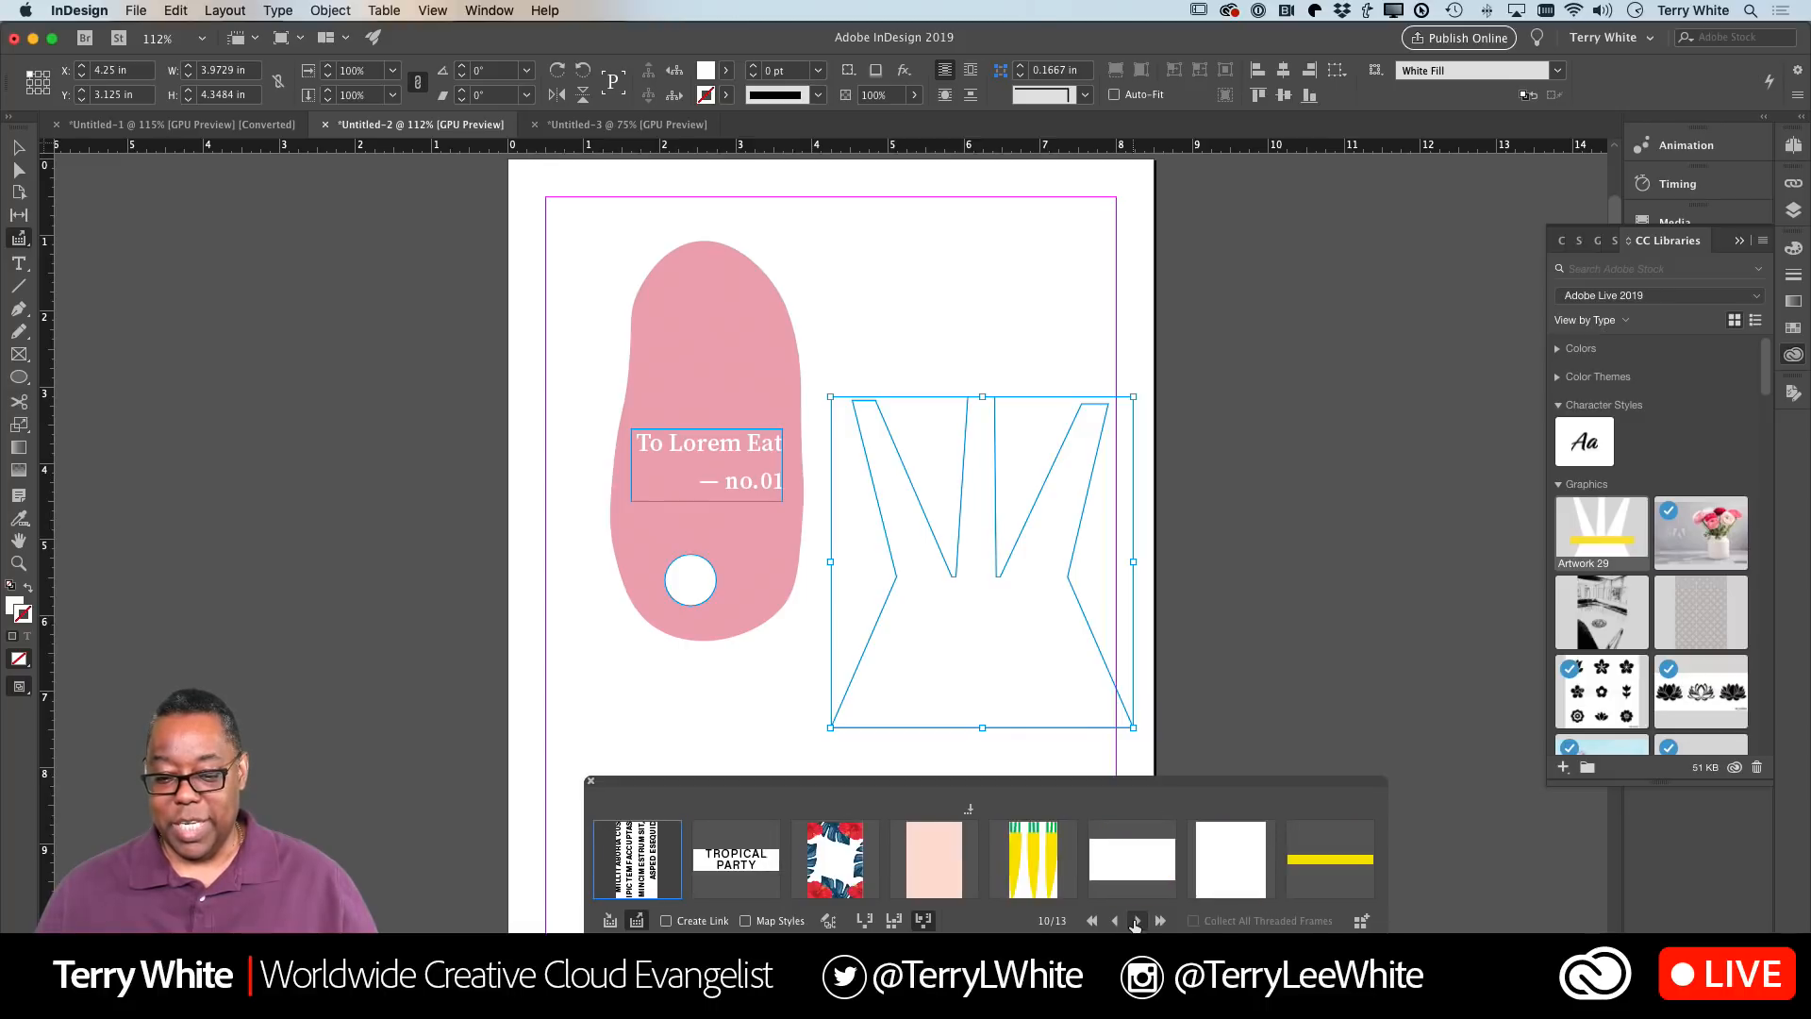
click(1138, 920)
click(1138, 920)
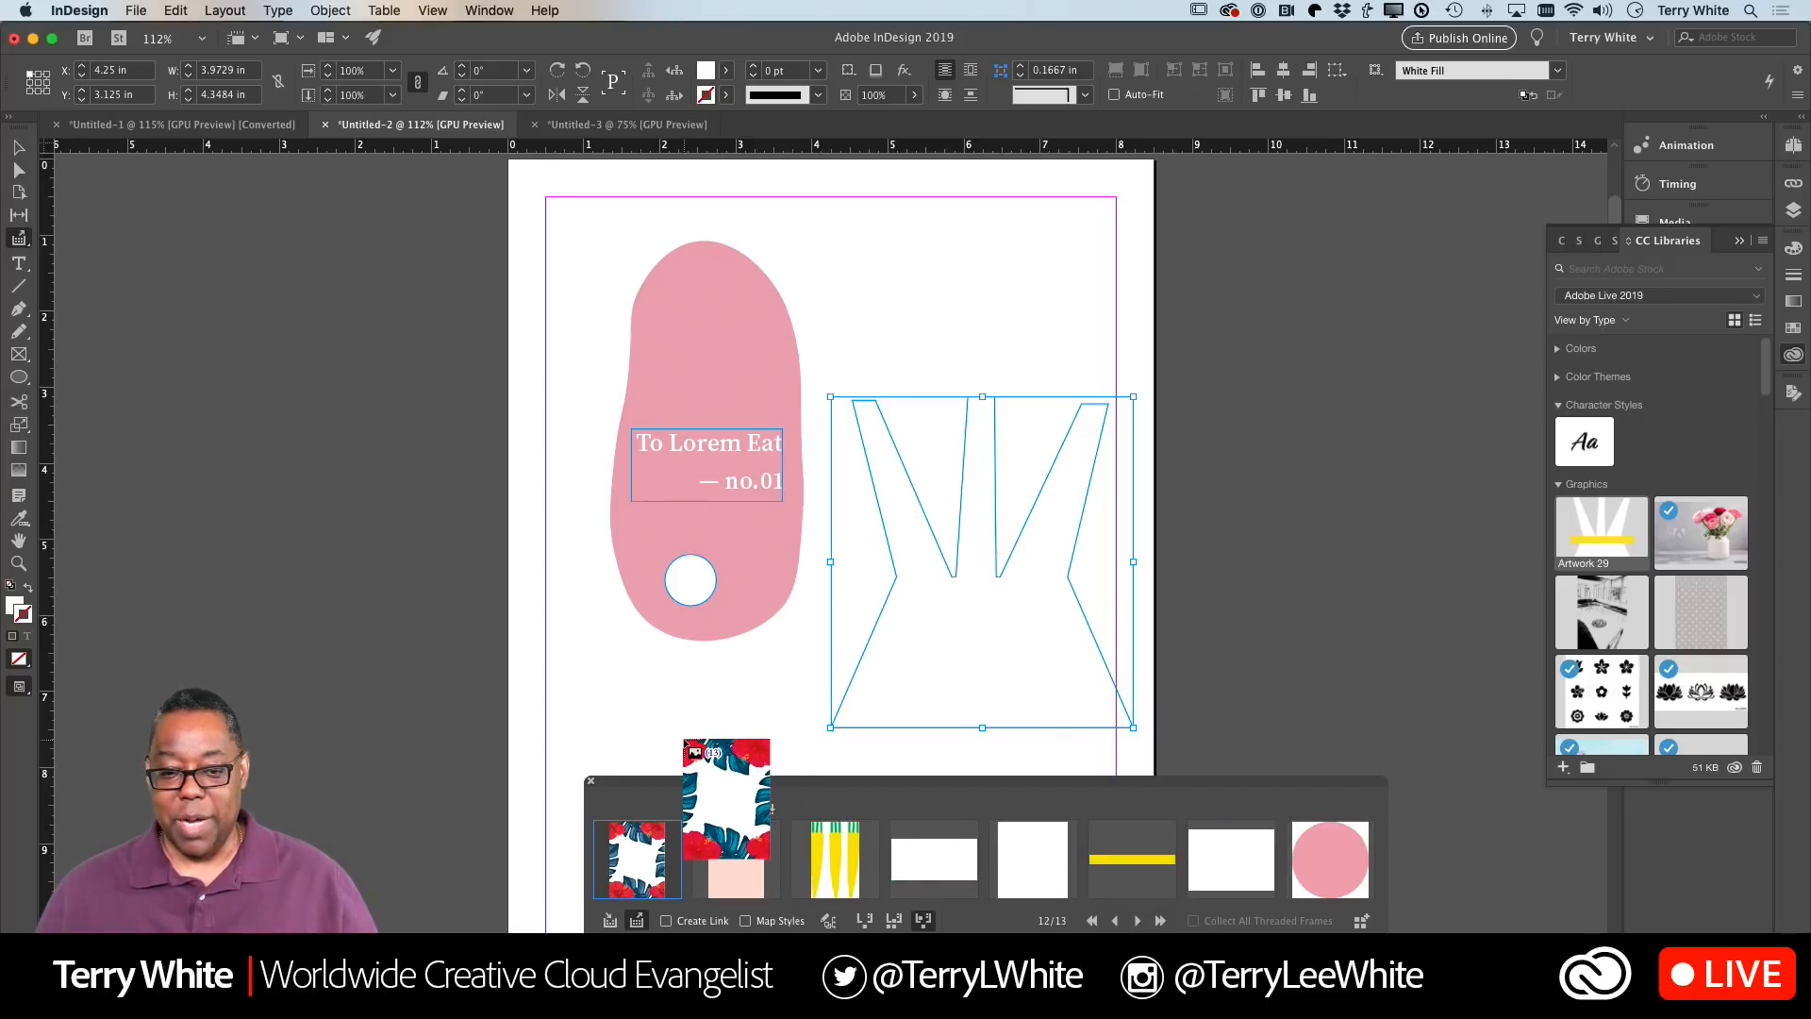
scroll(712, 755, down, 10)
scroll(717, 635, up, 4)
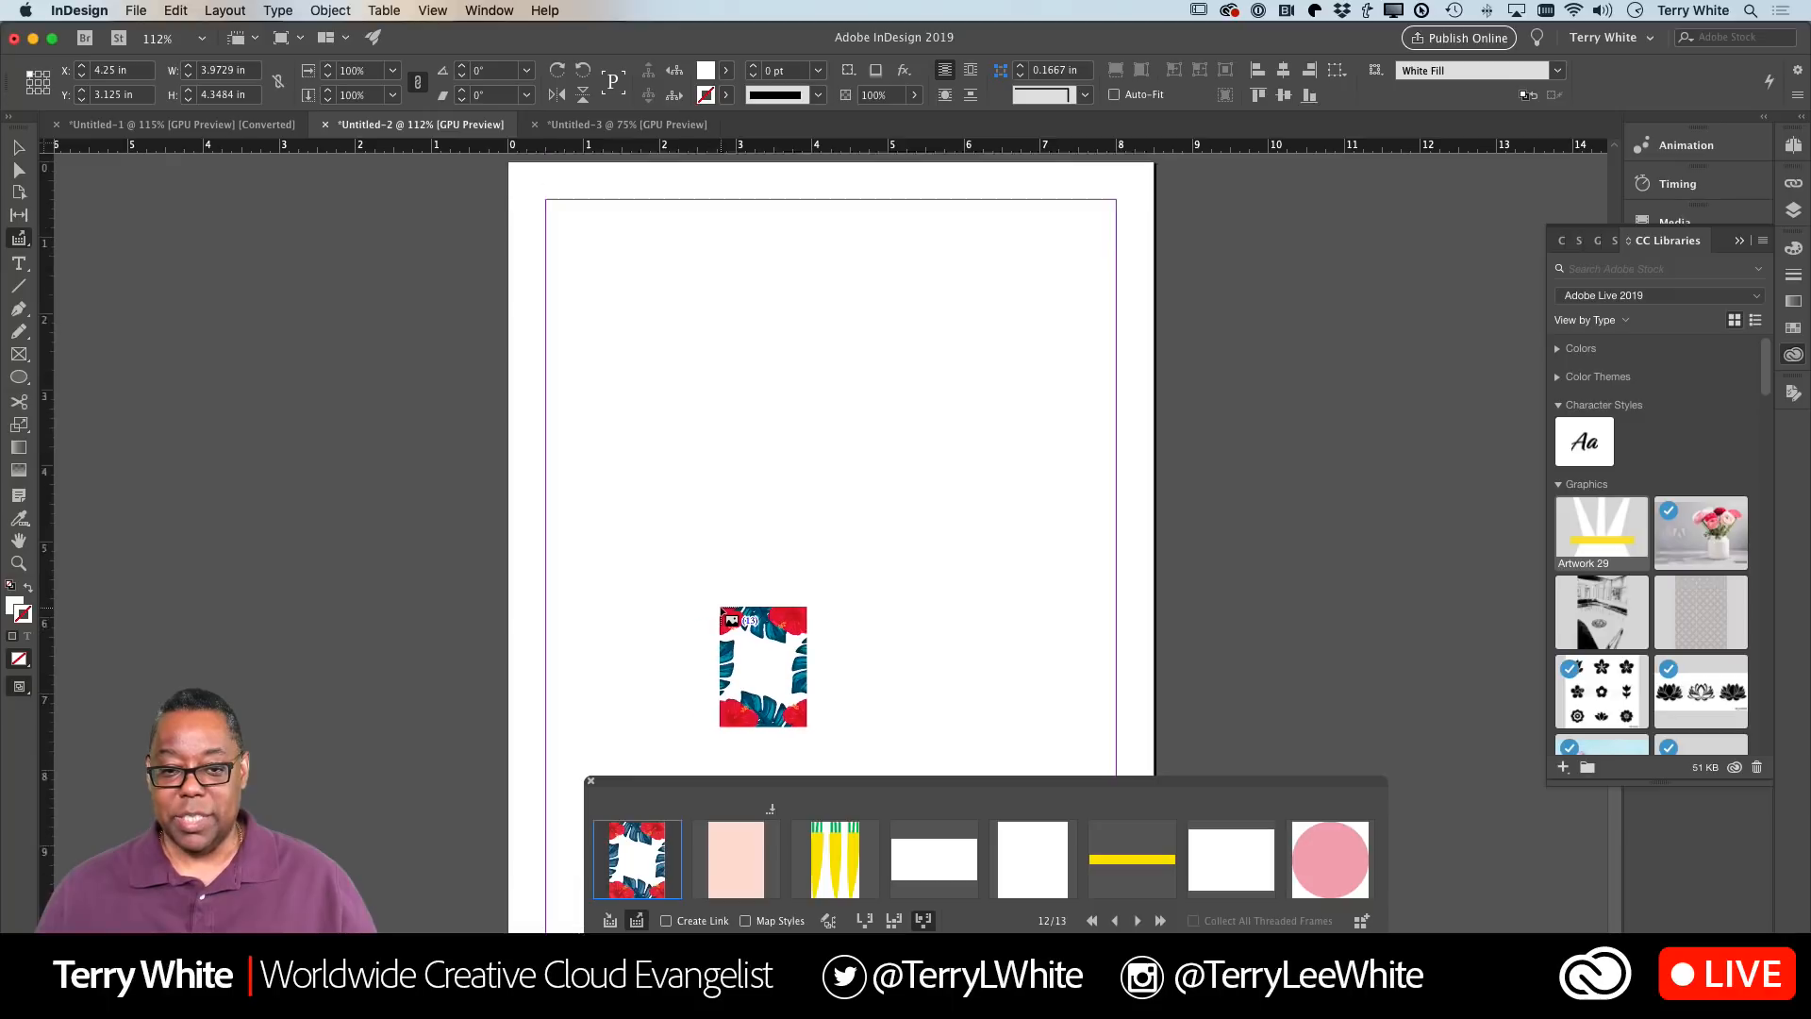
click(550, 254)
mouse_move(693, 458)
mouse_down()
mouse_move(937, 752)
mouse_move(849, 640)
mouse_up()
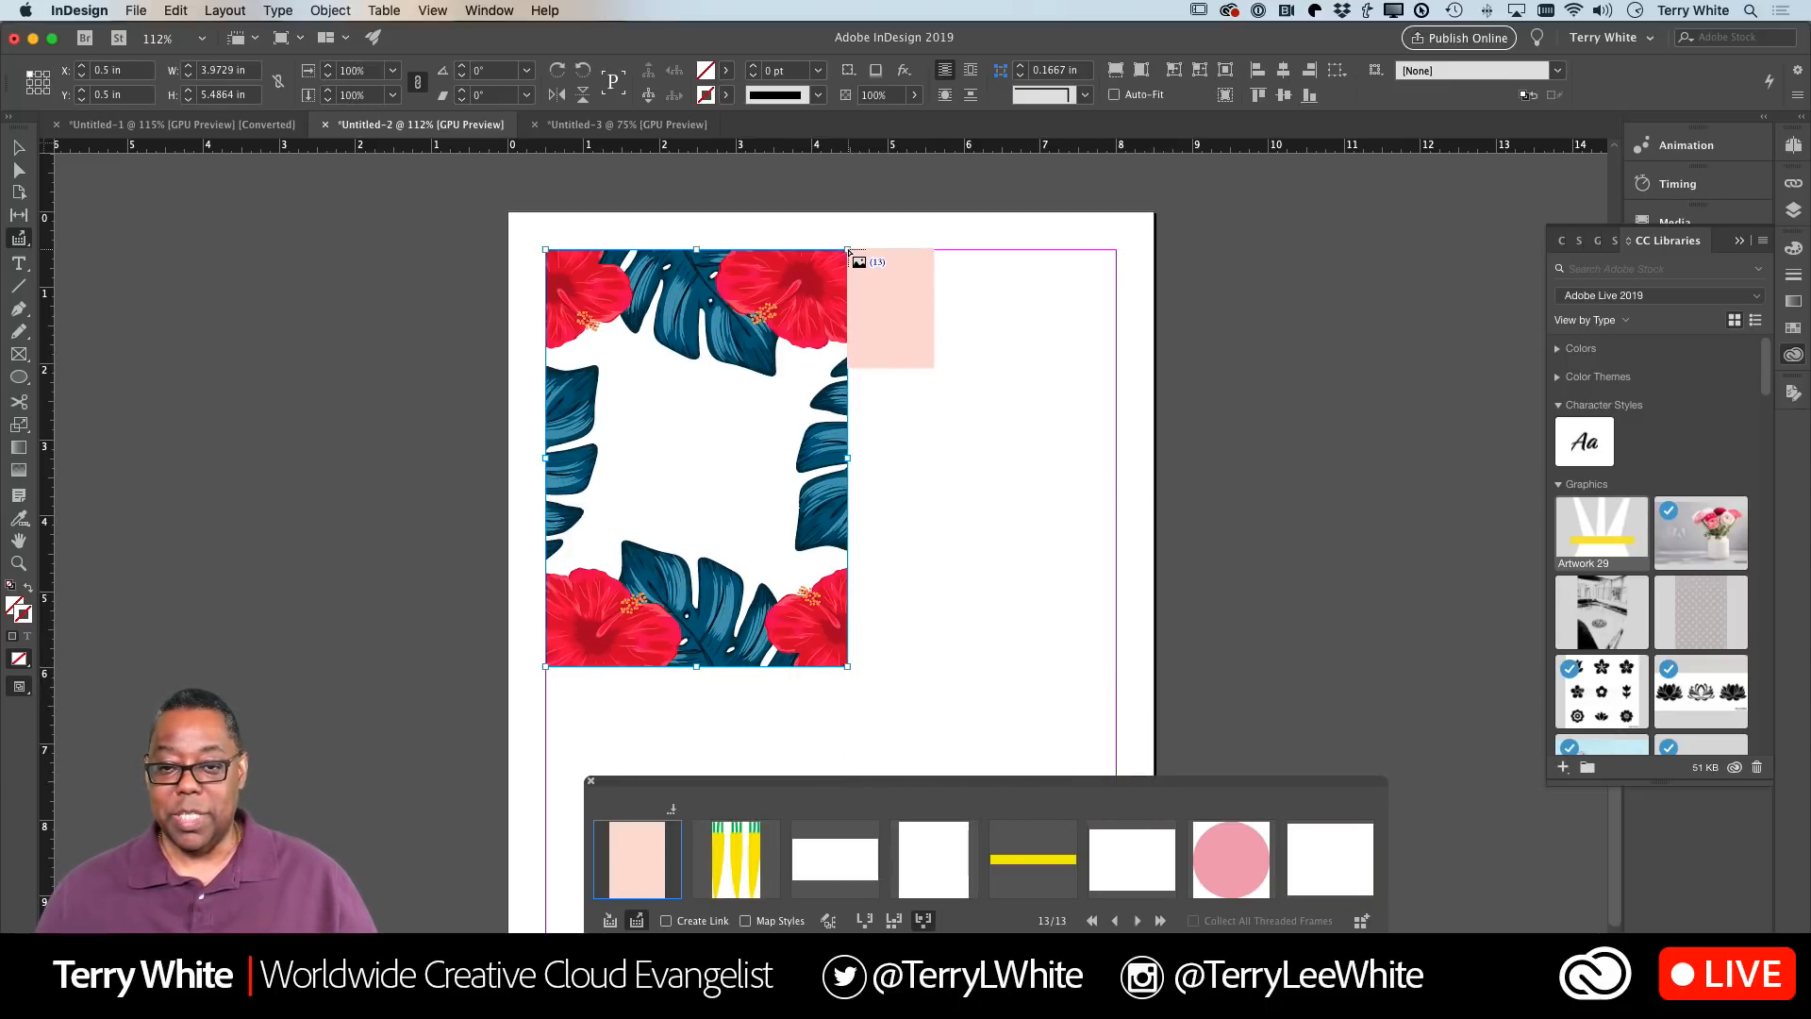
Place the peach rectangle beside the floral artwork, and the three yellow carrots over it at about X 5.07 in, Y 0.32 in
drag(848, 251, 1066, 666)
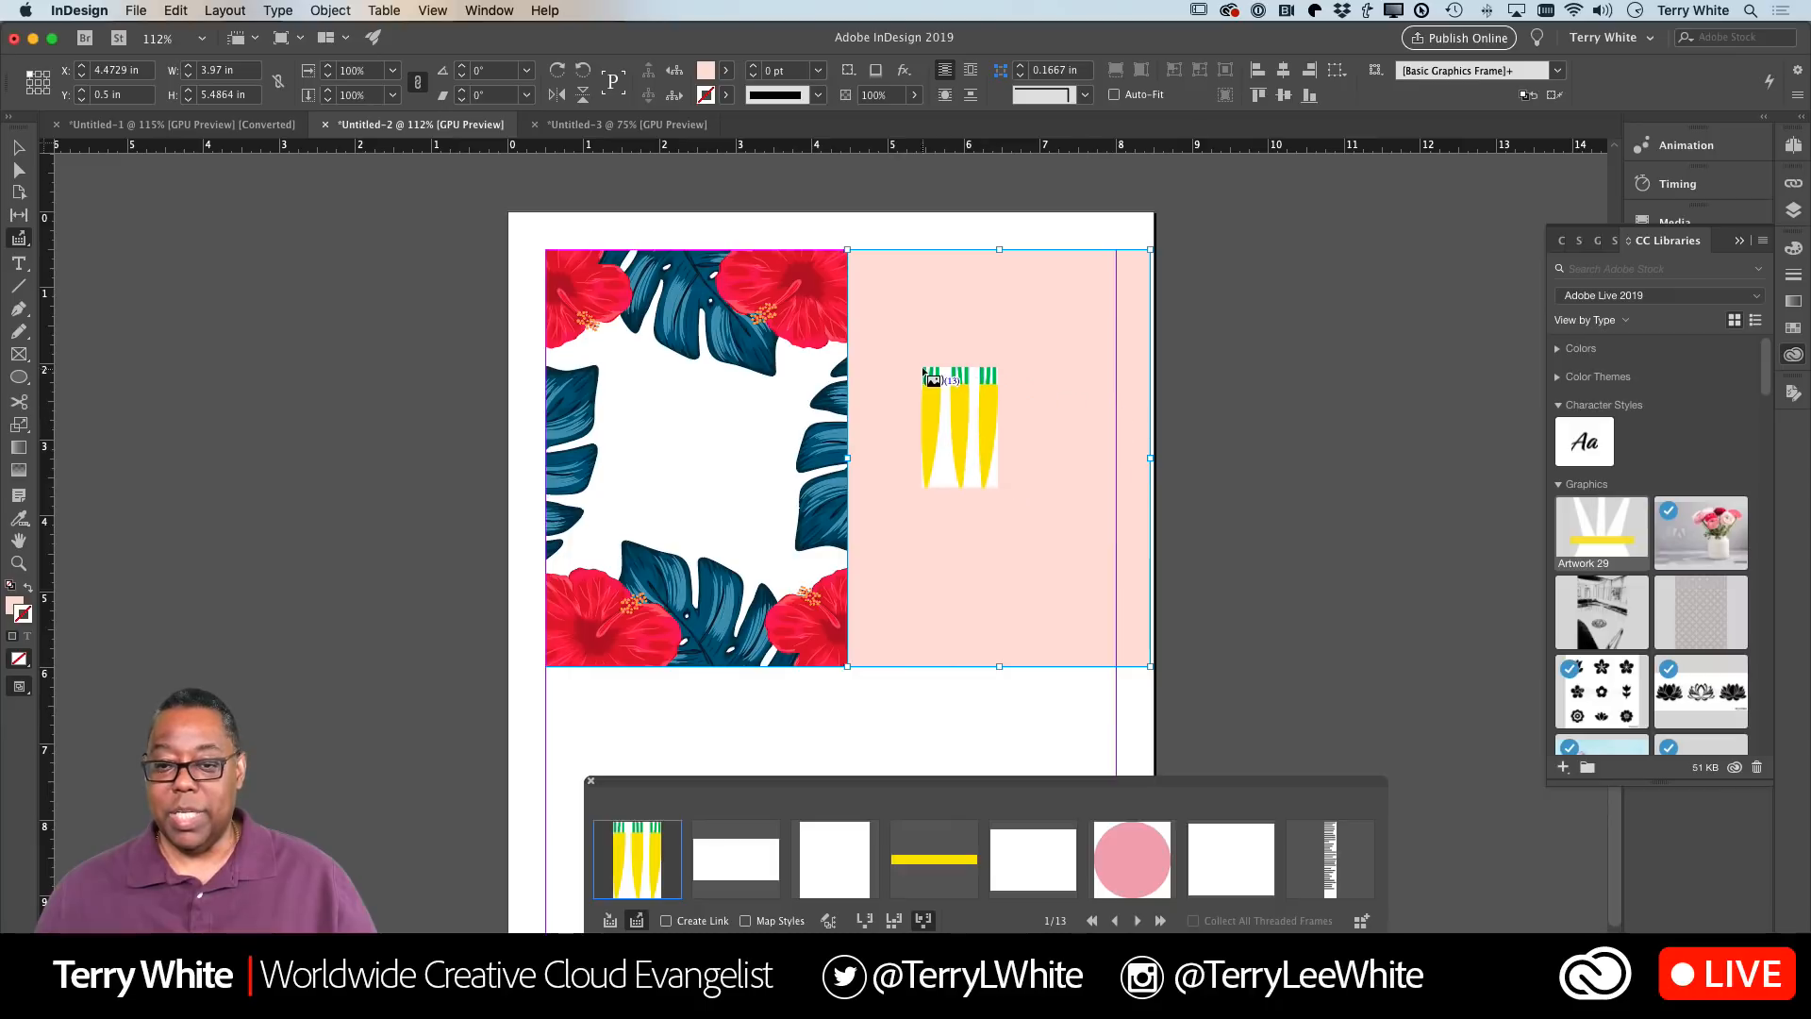
drag(894, 236, 1089, 545)
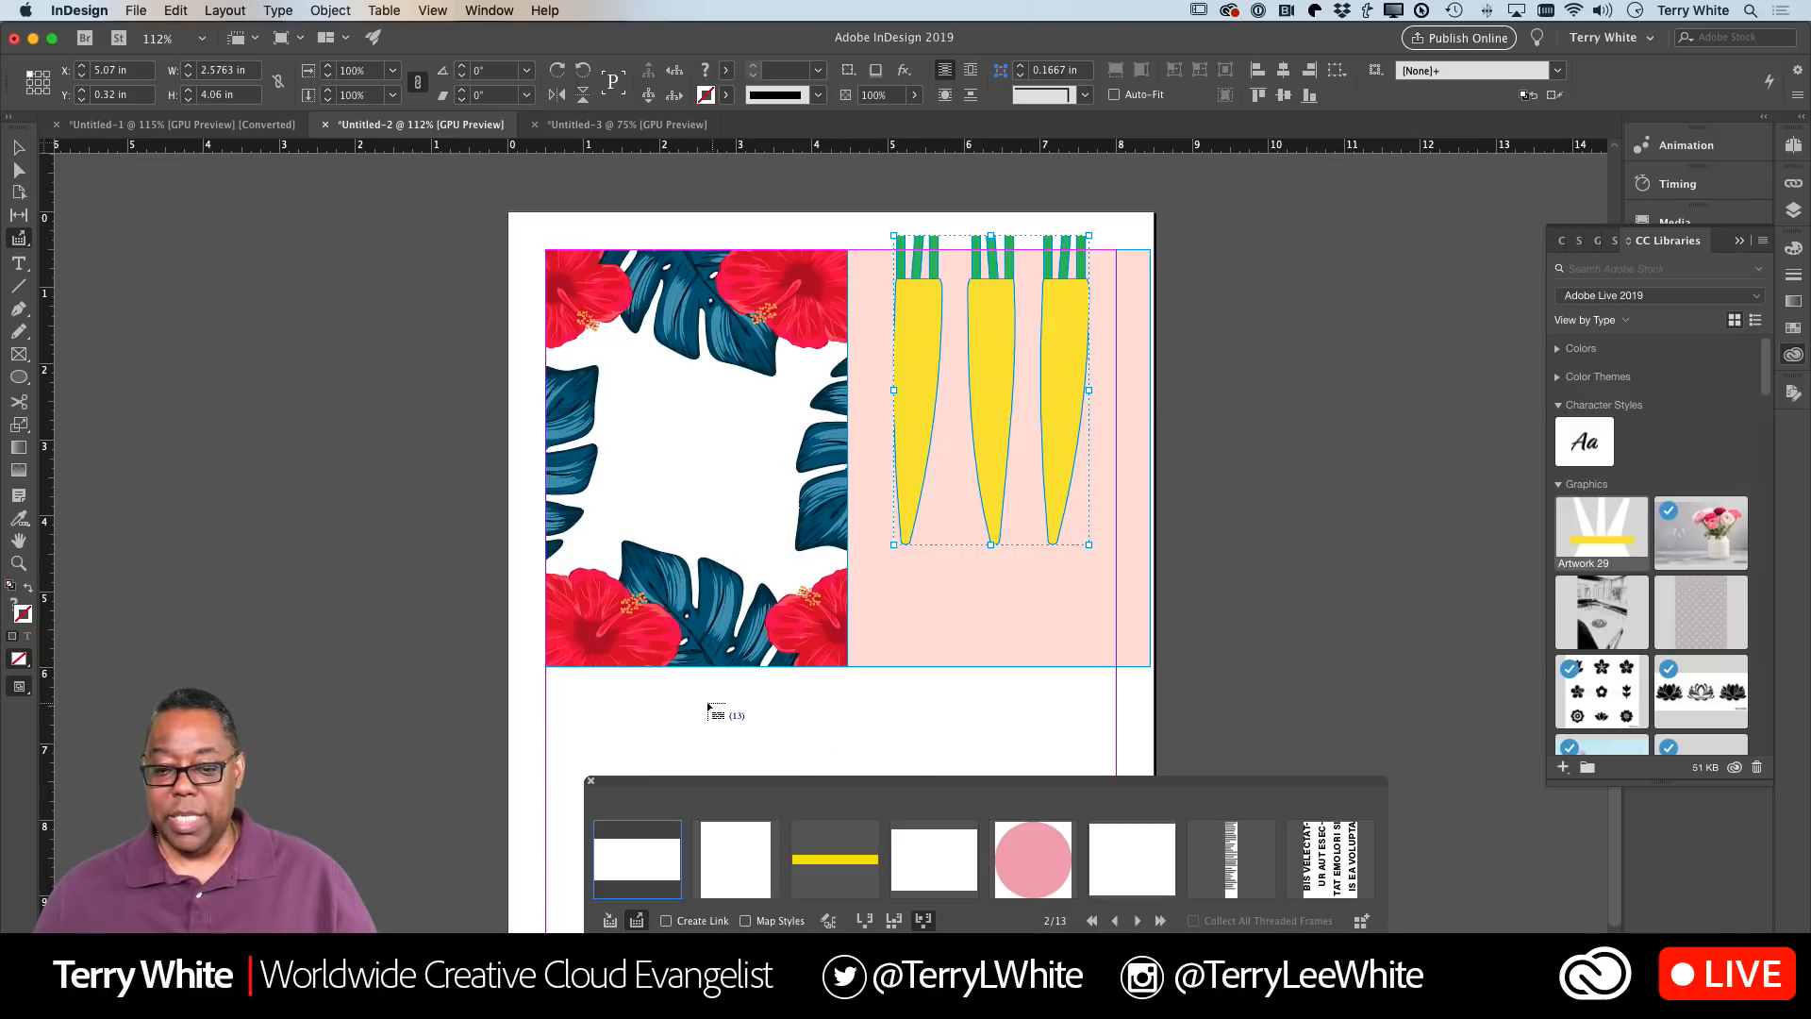
Place the "To Lorem Eat" title below the carrots on the peach rectangle at about X 5.75 in, Y 4.76 in
click(546, 694)
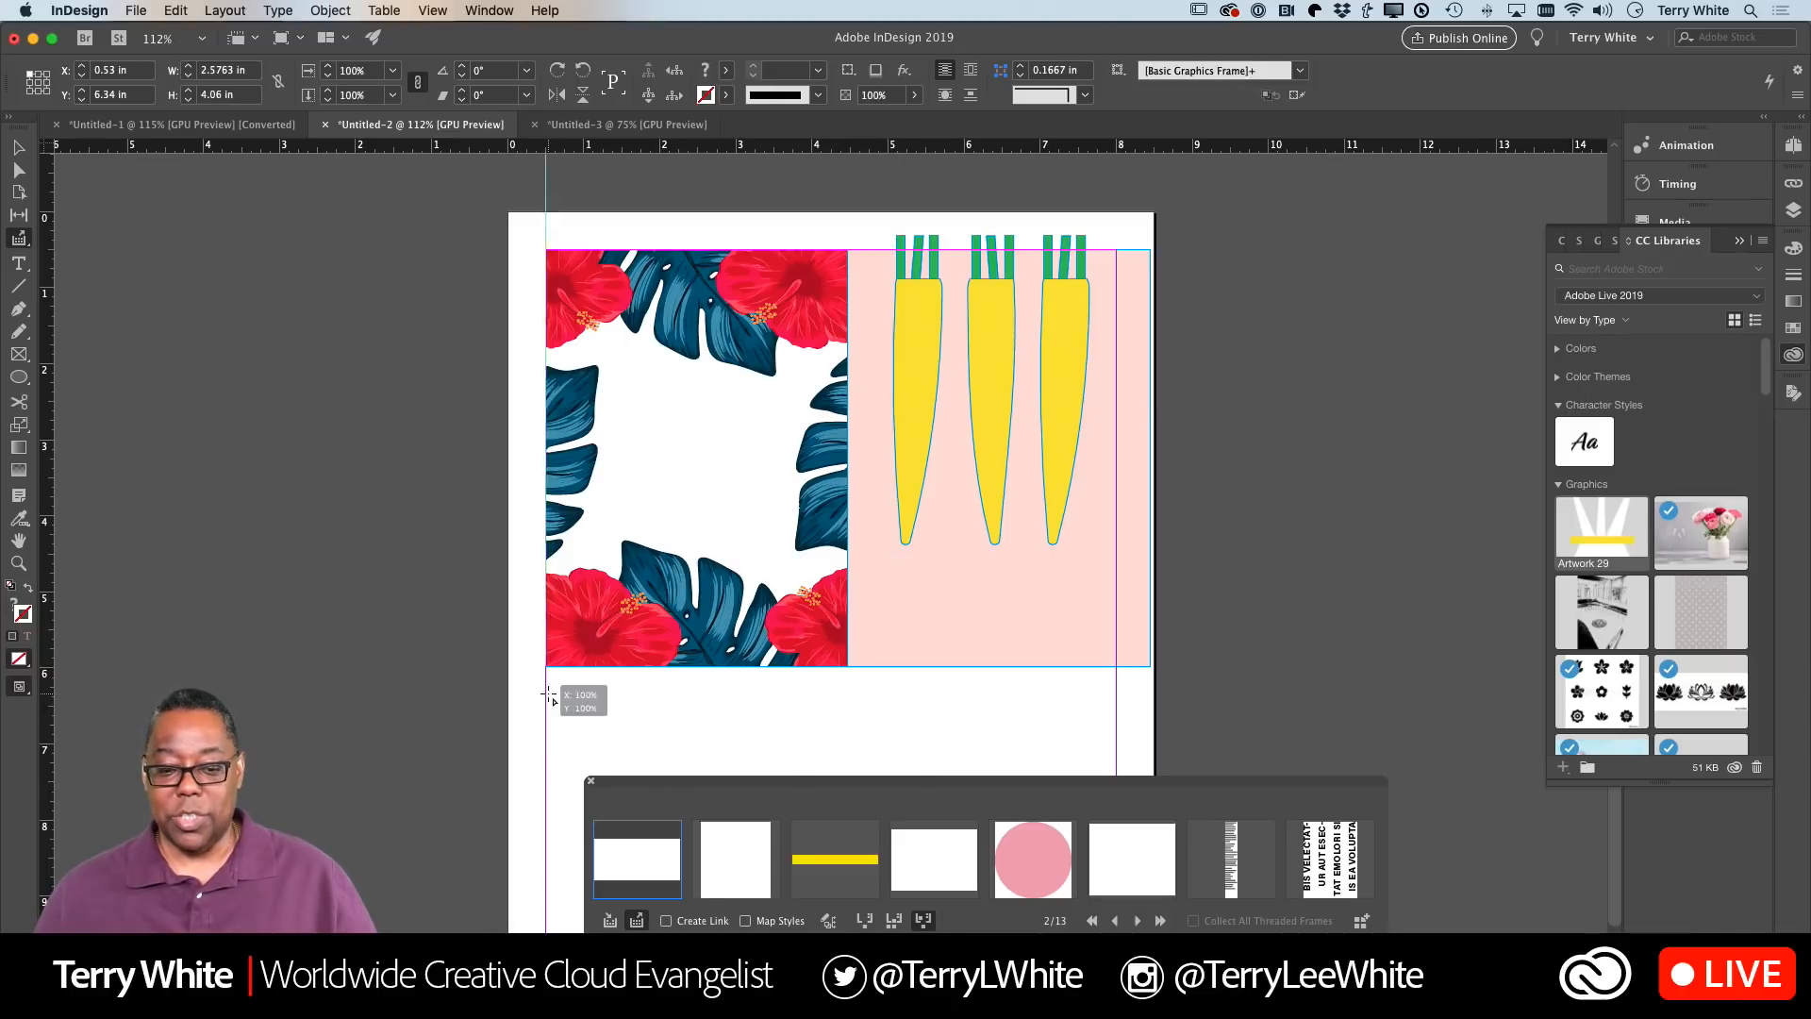
drag(624, 719, 1023, 598)
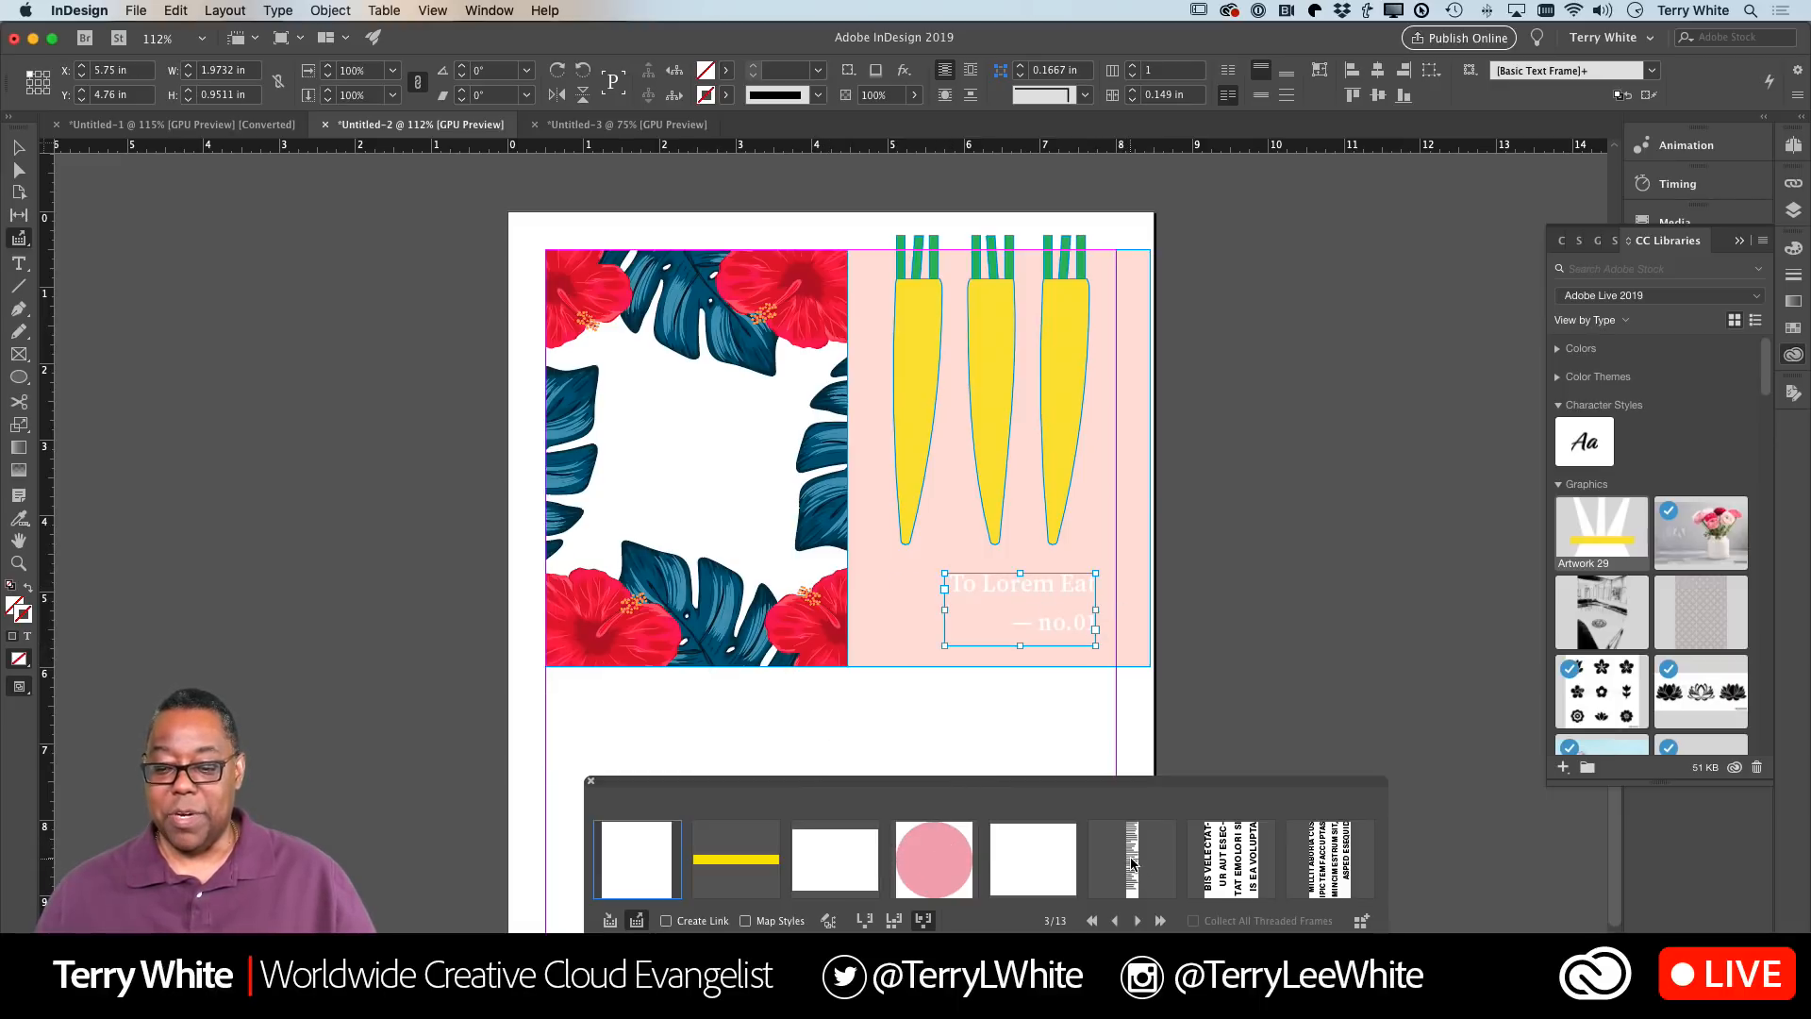
Skip ahead to the narrow numbered-list text and place it below the floral artwork at about X 0.81 in, Y 6.22 in
click(1137, 921)
click(1137, 920)
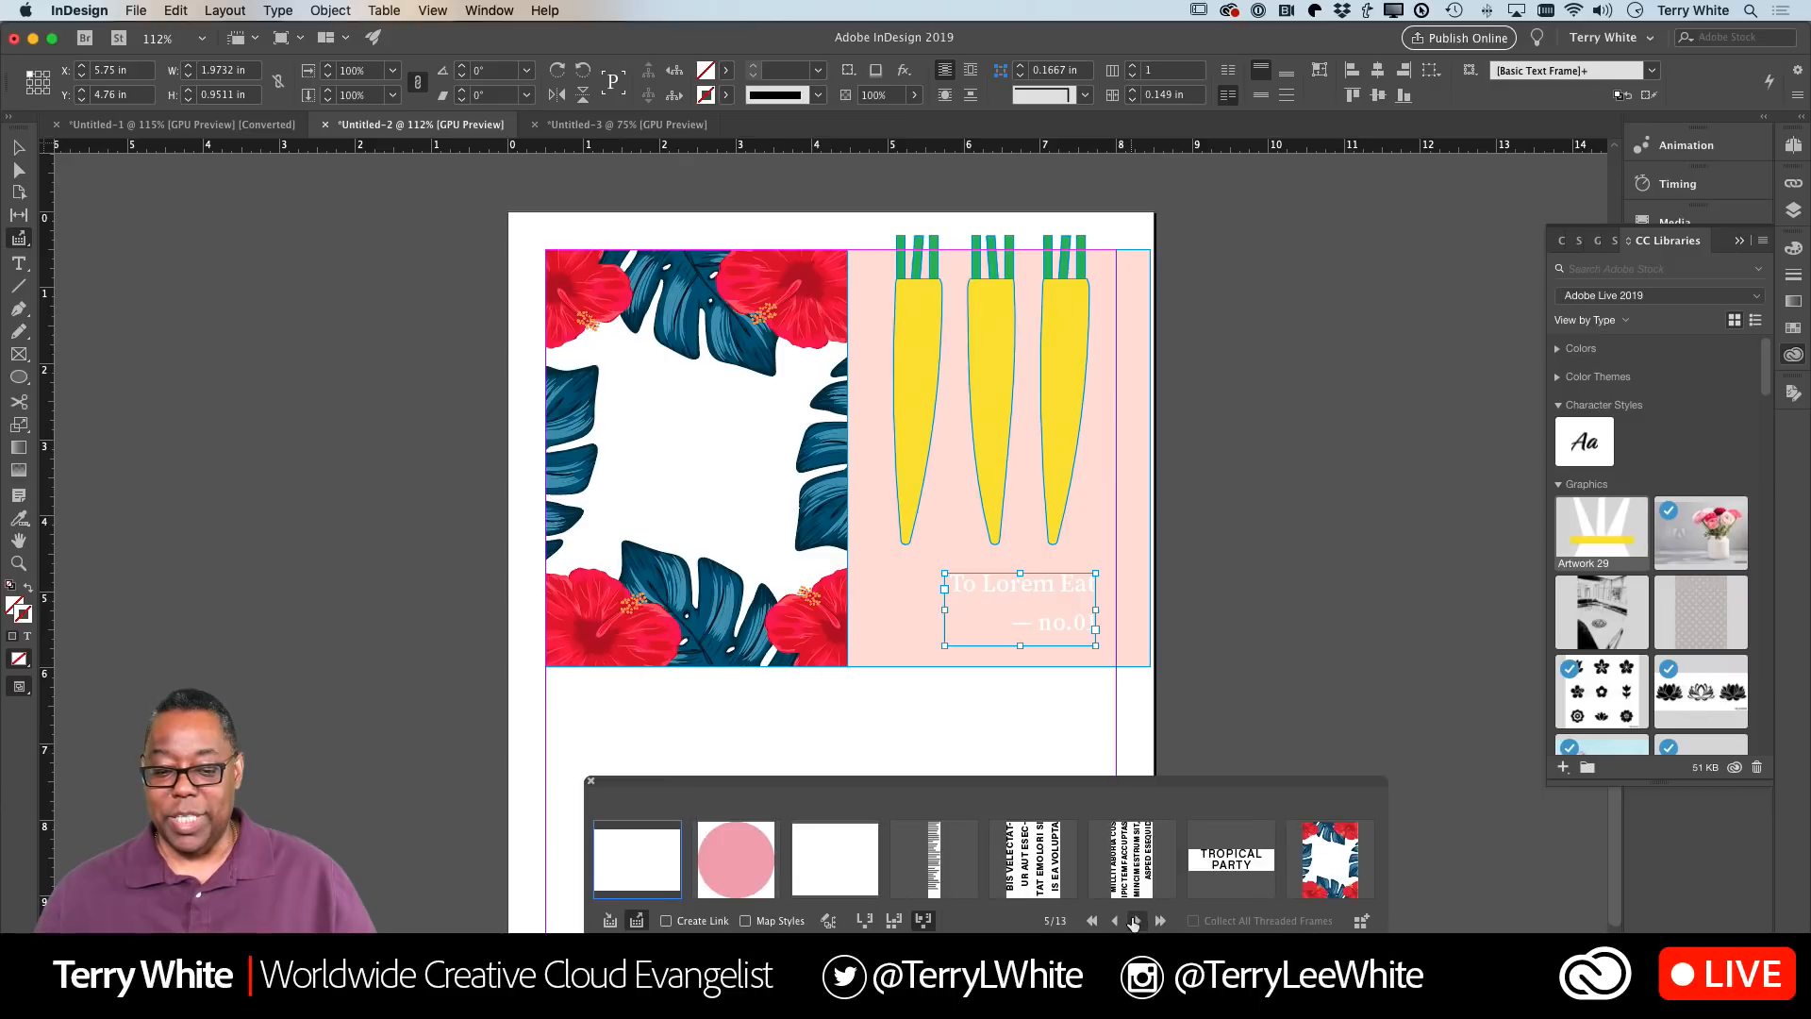
click(1137, 921)
click(1137, 920)
click(1137, 921)
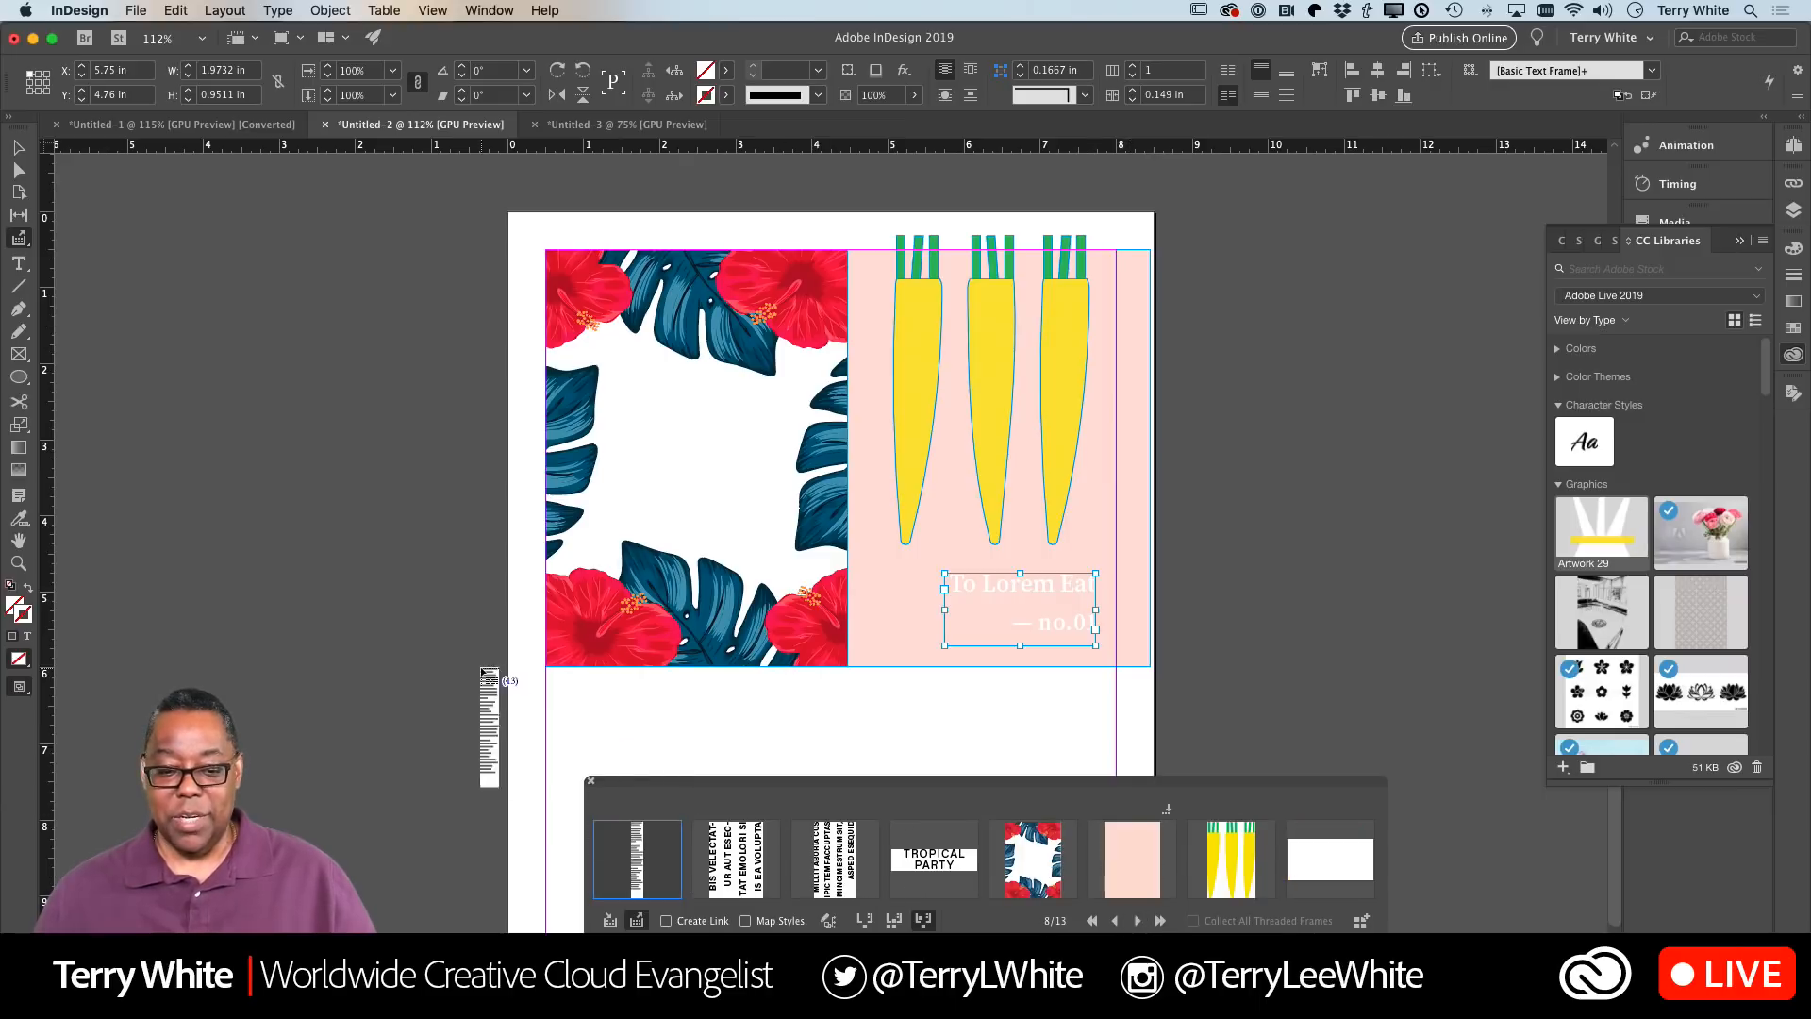
click(569, 686)
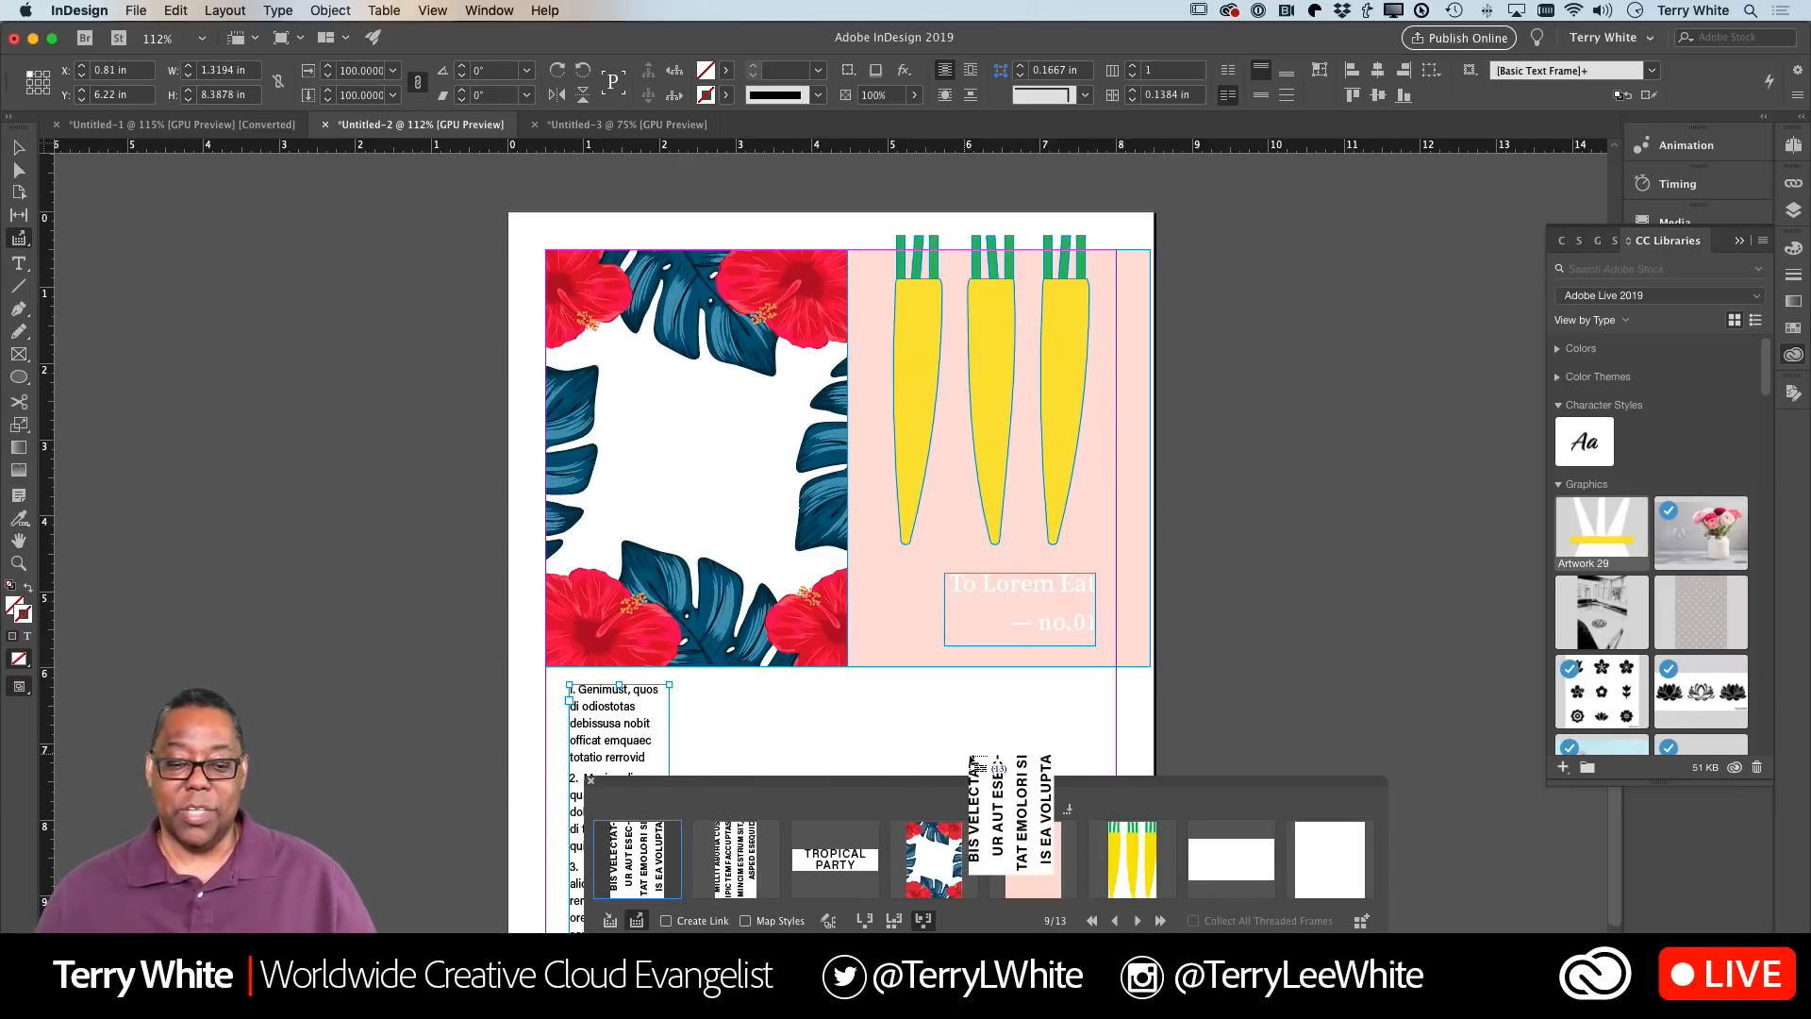
Close the content conveyor and switch to the Selection tool
drag(1020, 787, 735, 347)
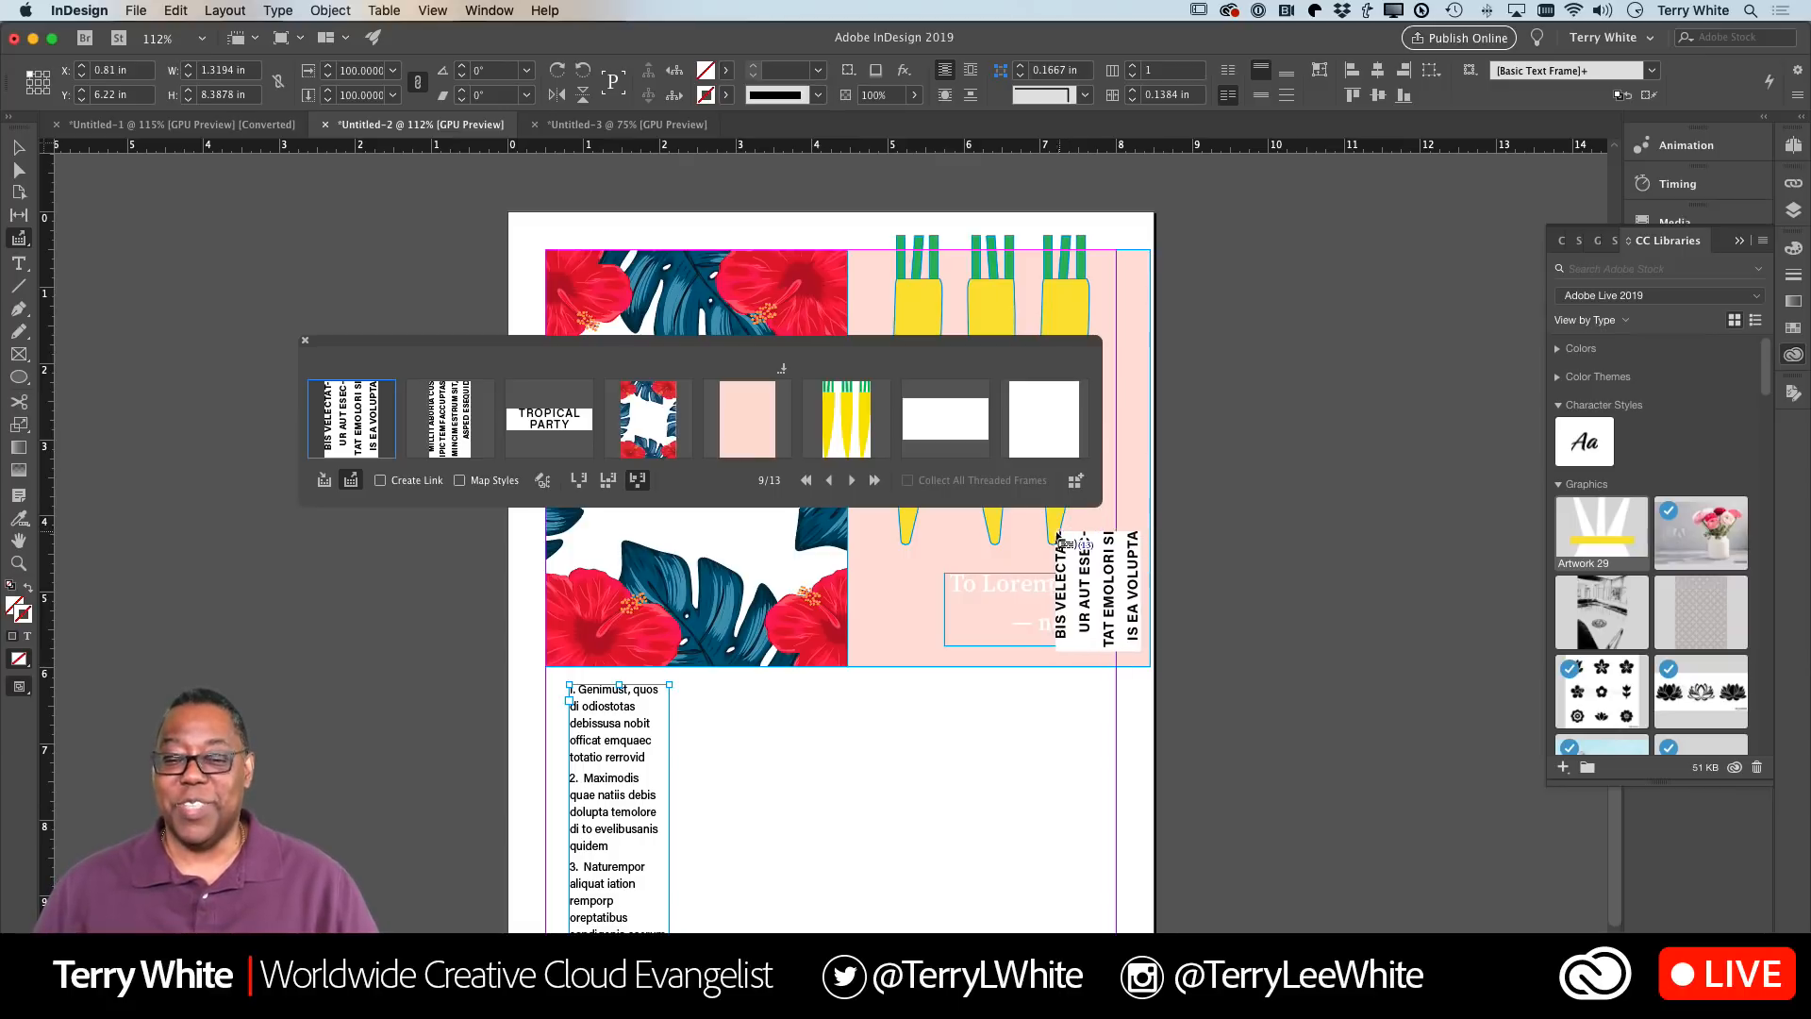
drag(818, 347, 903, 557)
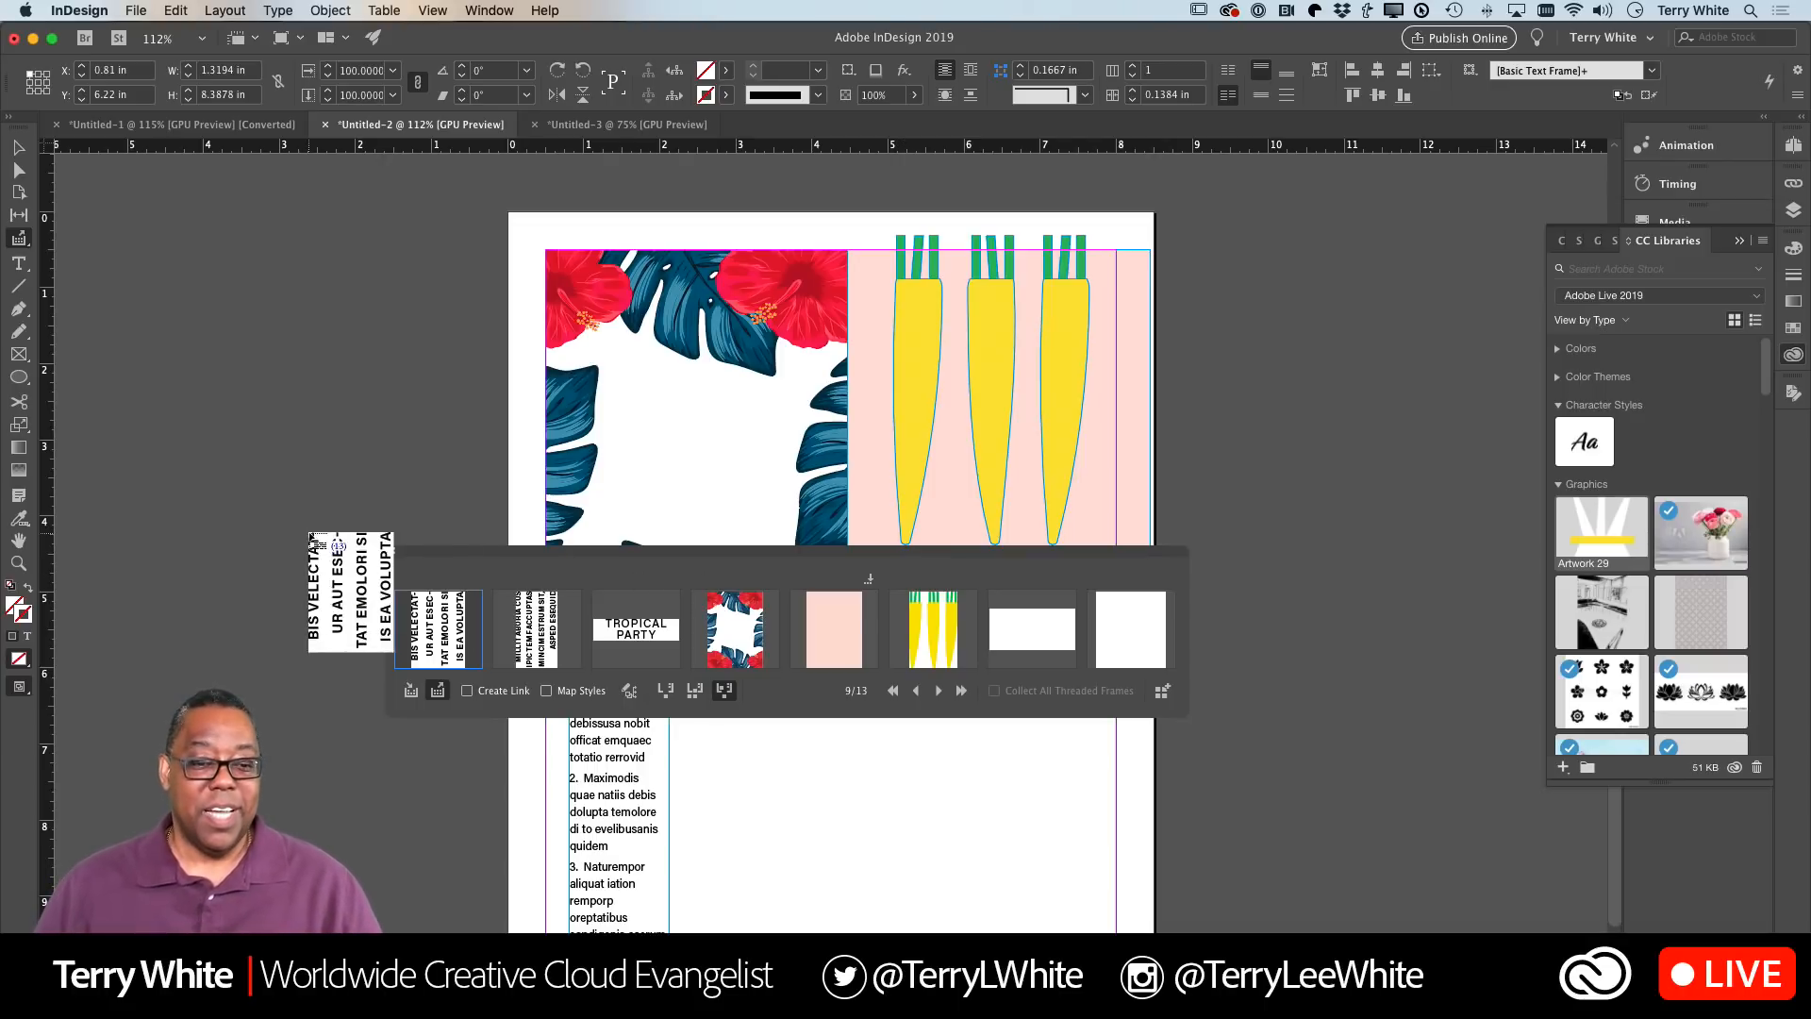
click(393, 554)
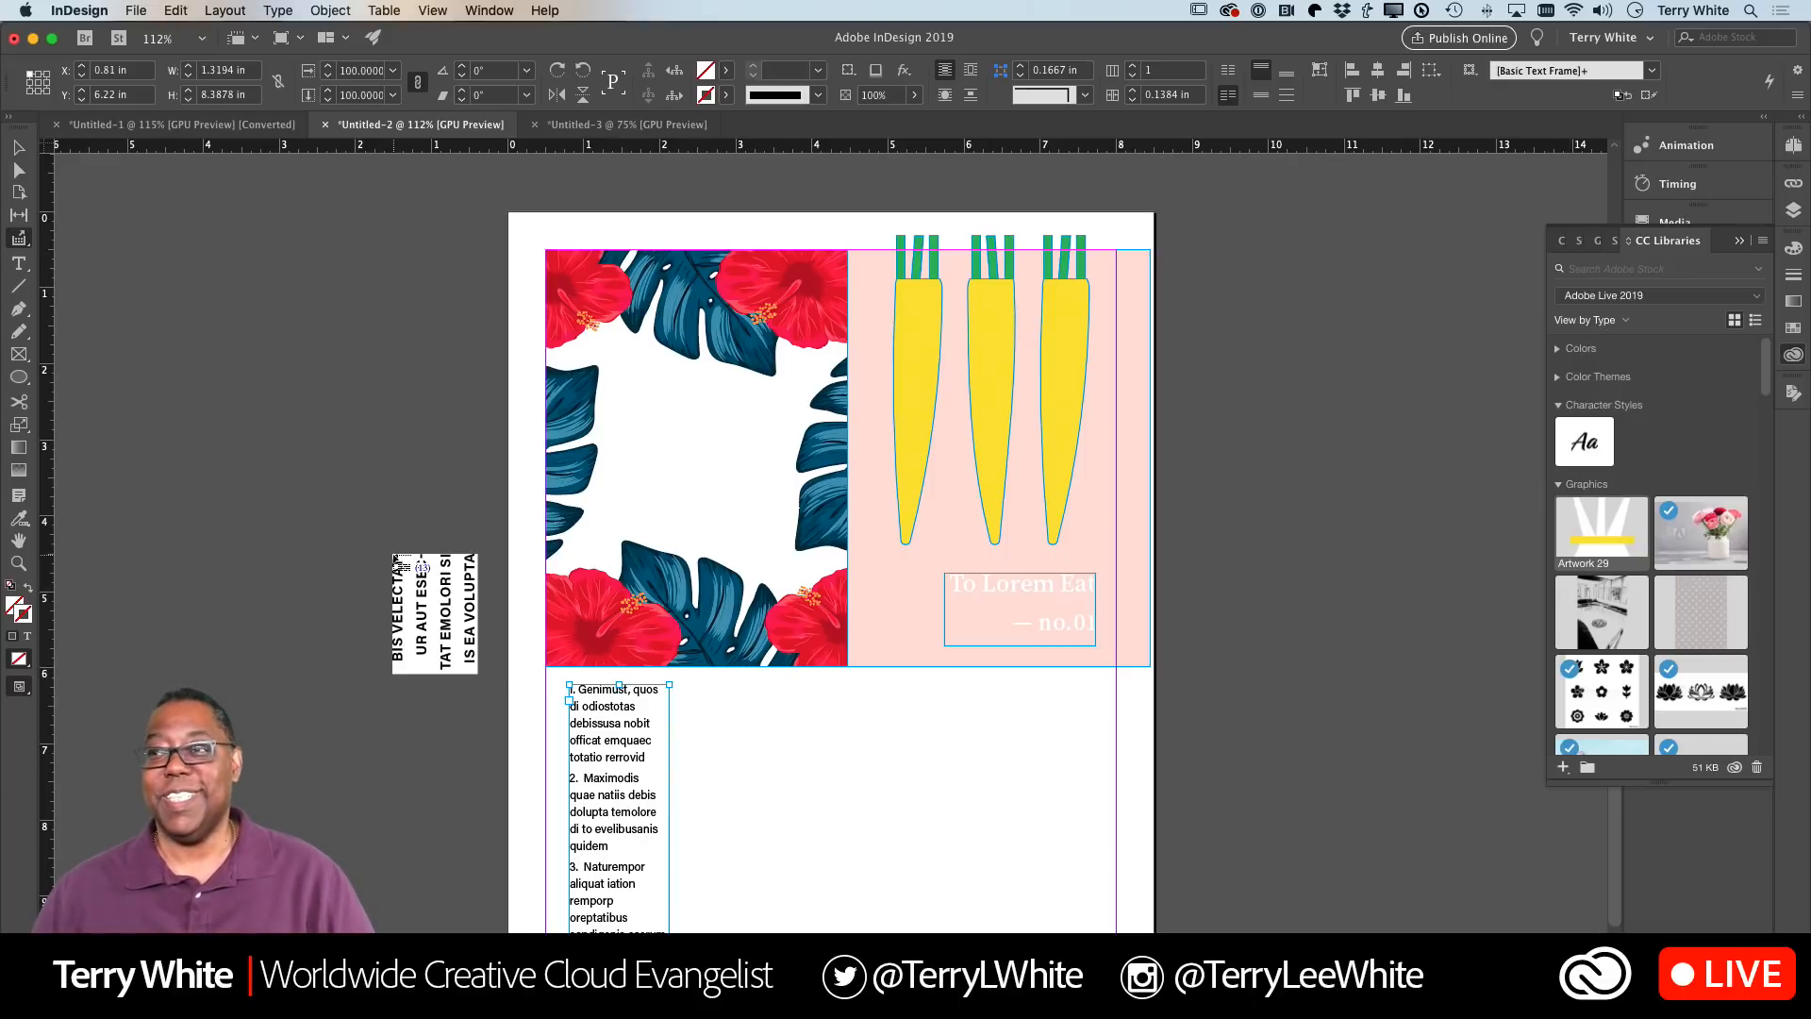
click(18, 147)
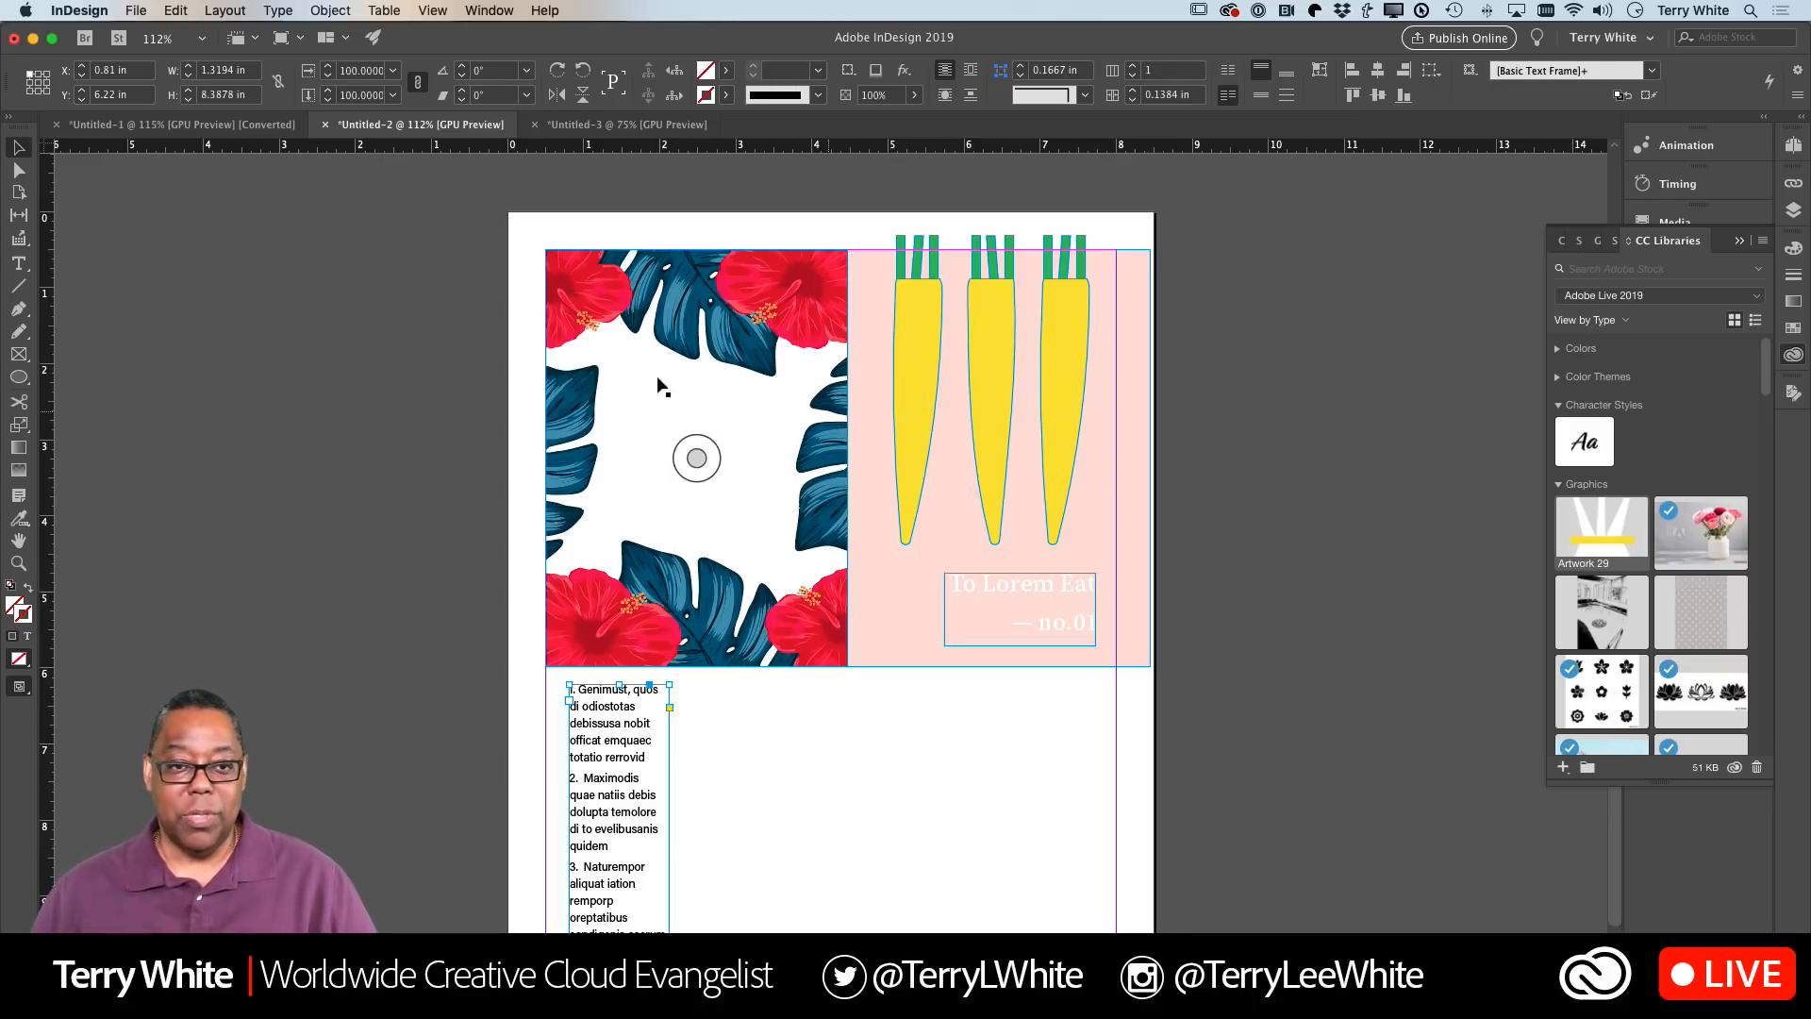
Resize the numbered-list frame to about 5.83 in wide and 3.30 in high, and position it at about X 1.33 in, Y 6.84 in
scroll(628, 340, up, 3)
scroll(638, 338, down, 4)
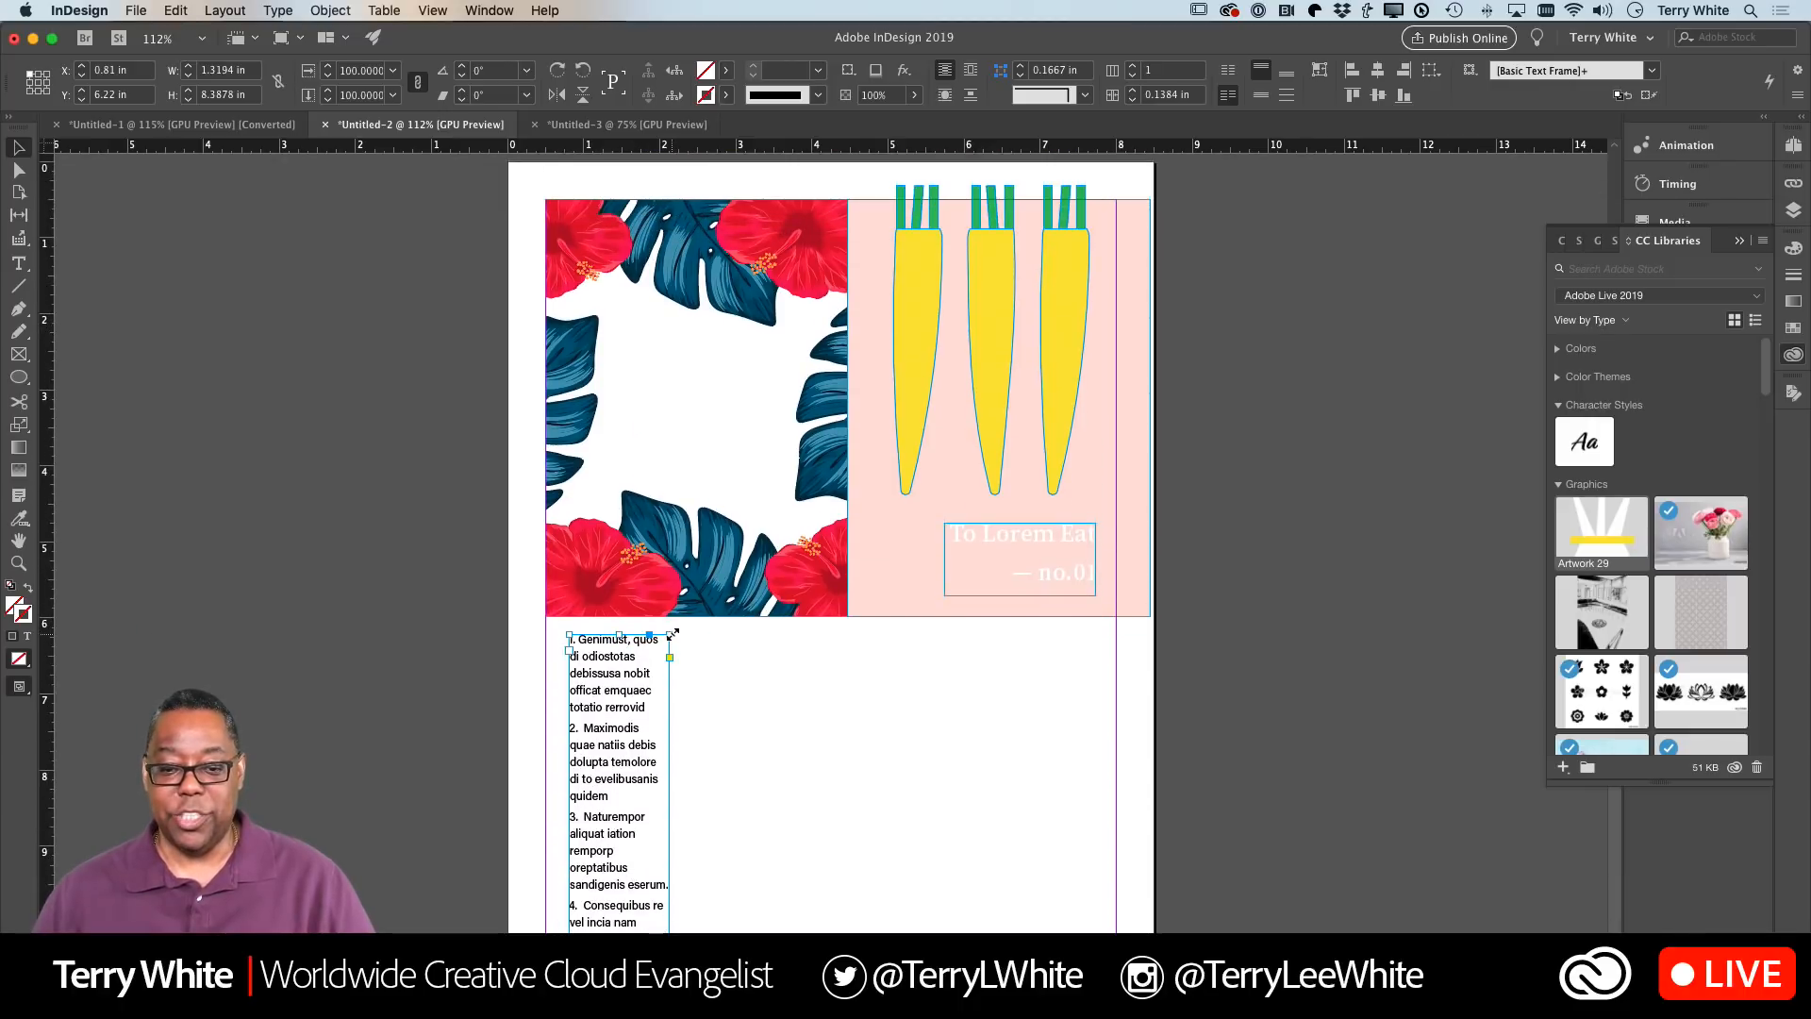
drag(673, 633, 964, 657)
drag(852, 727, 862, 702)
scroll(971, 908, down, 3)
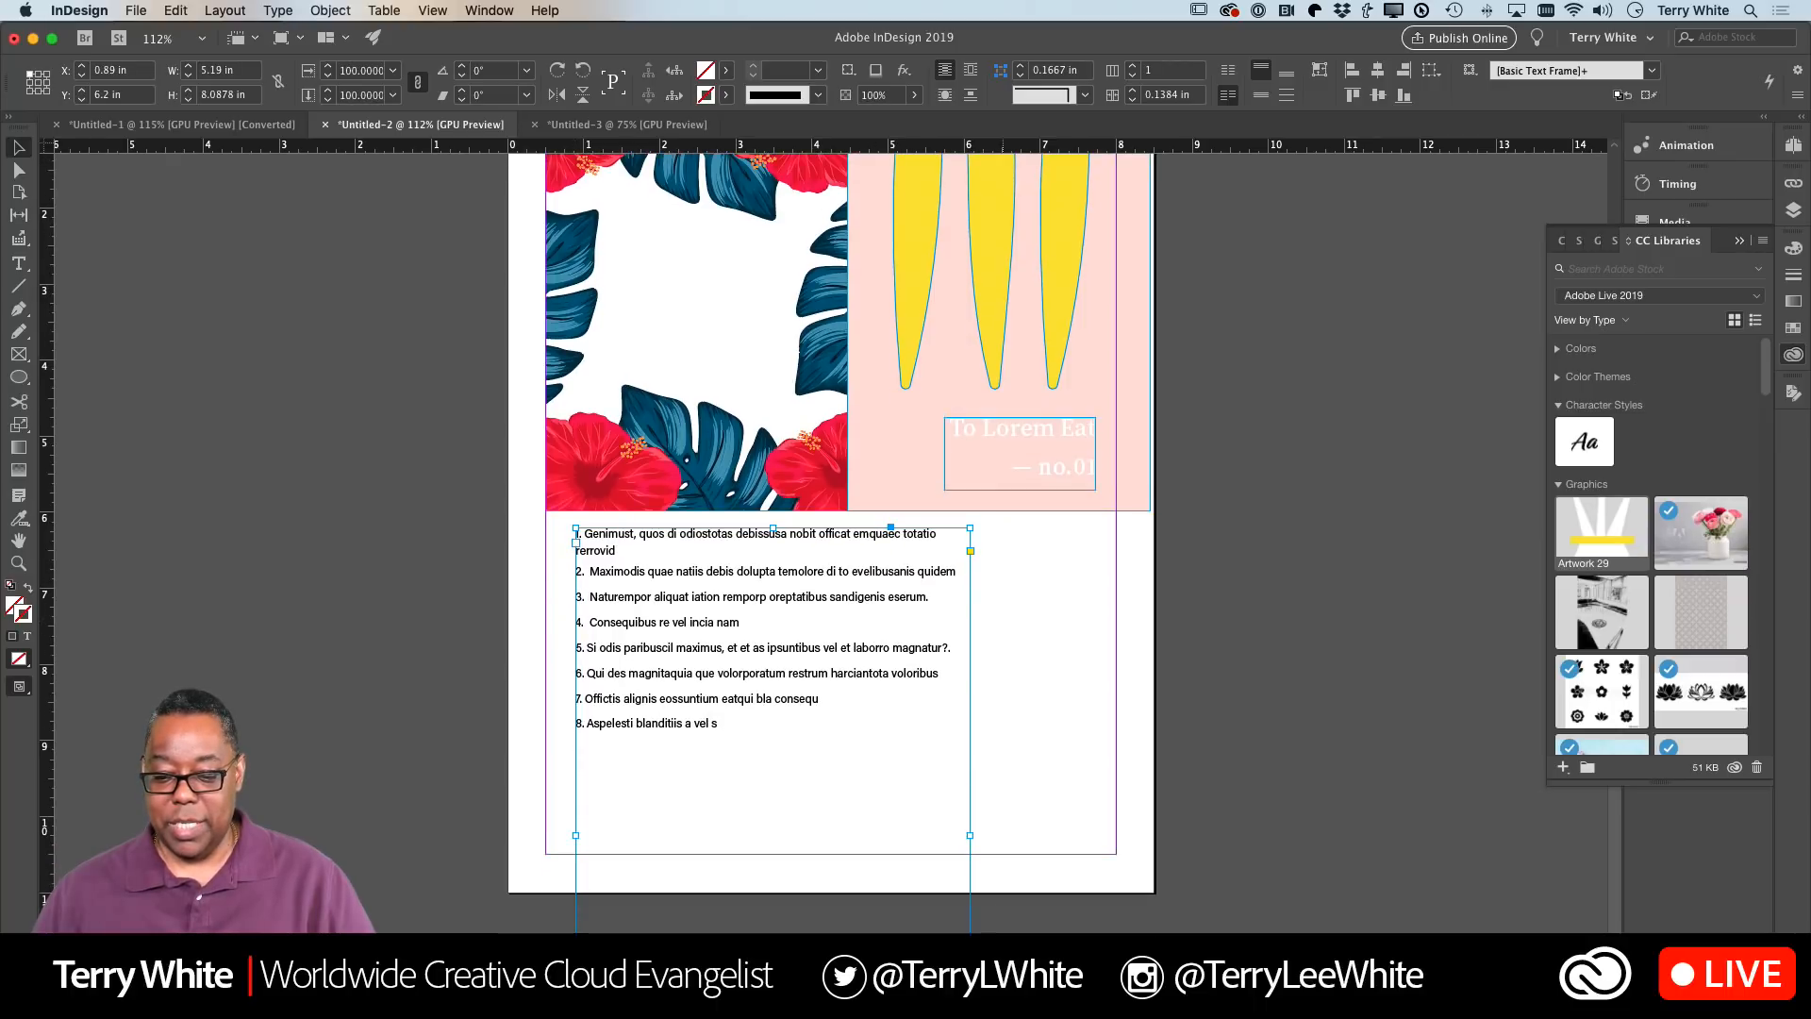
mouse_move(973, 529)
mouse_down()
mouse_move(963, 729)
mouse_move(936, 633)
mouse_move(953, 555)
mouse_up()
drag(1020, 925, 1078, 779)
drag(891, 617, 866, 666)
scroll(902, 638, up, 5)
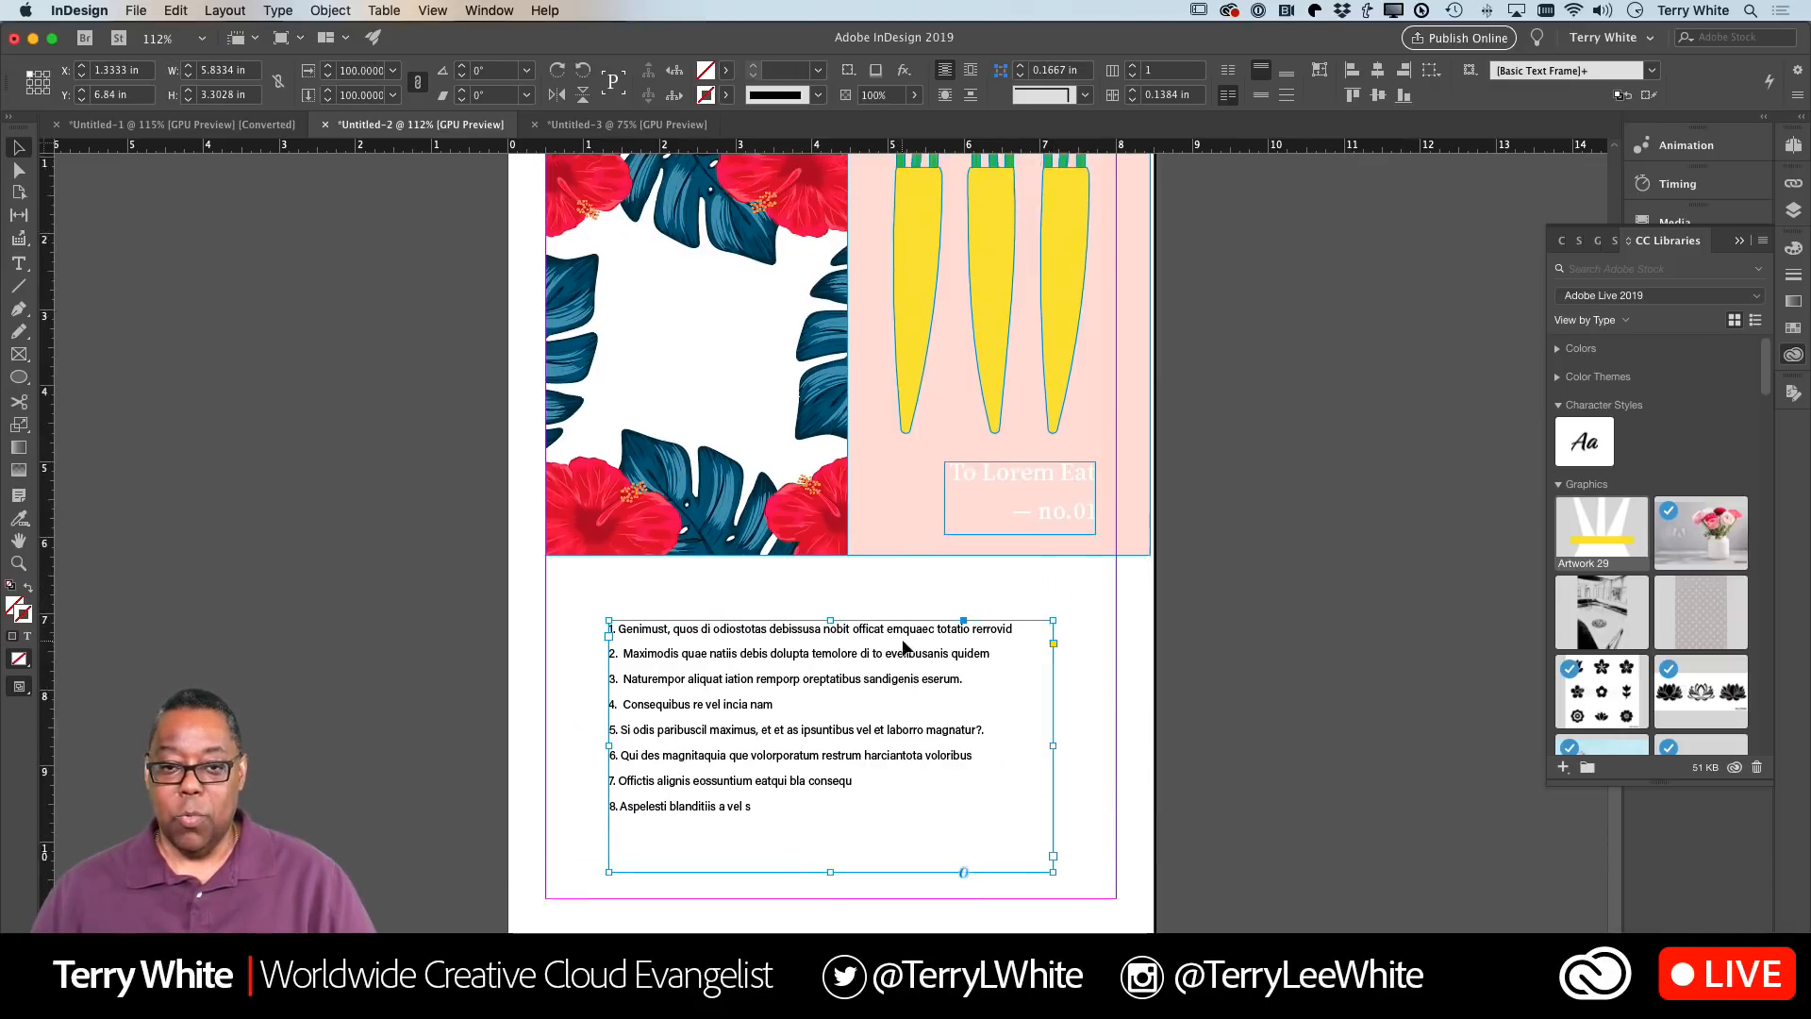
Delete the peach rectangle behind the carrots and the white title frame below them
click(975, 514)
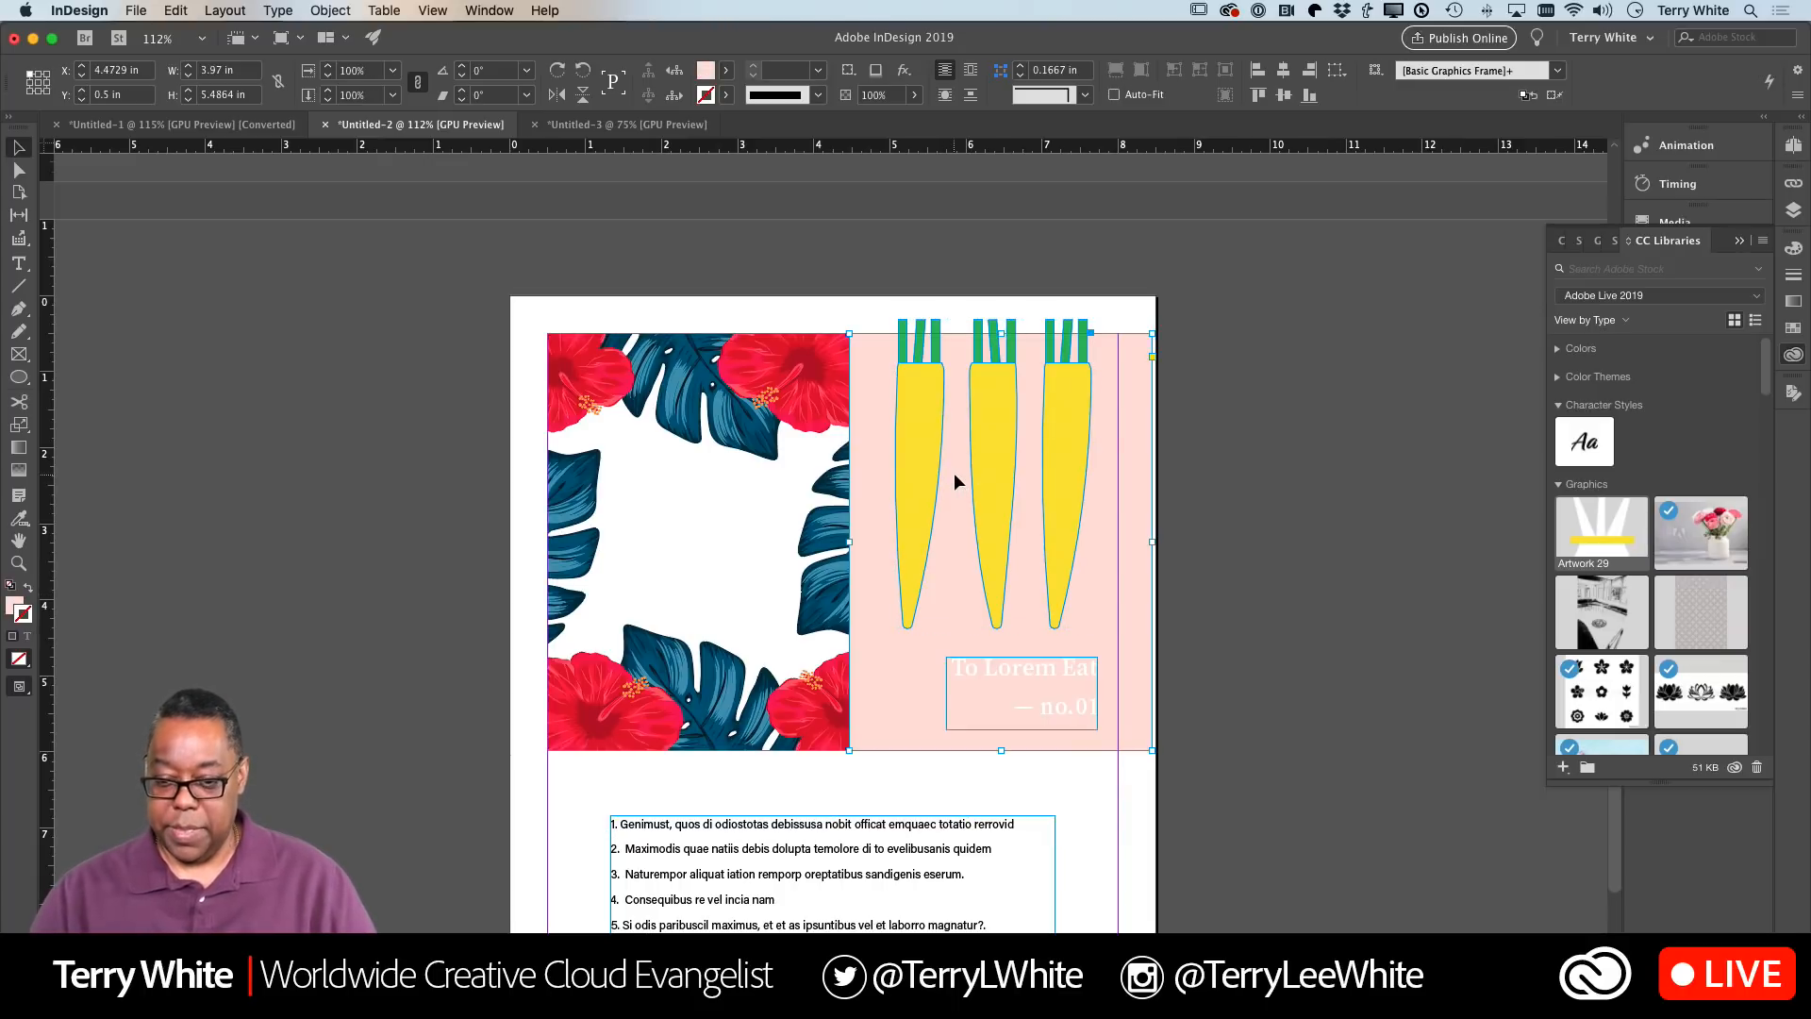
key(Delete)
click(966, 674)
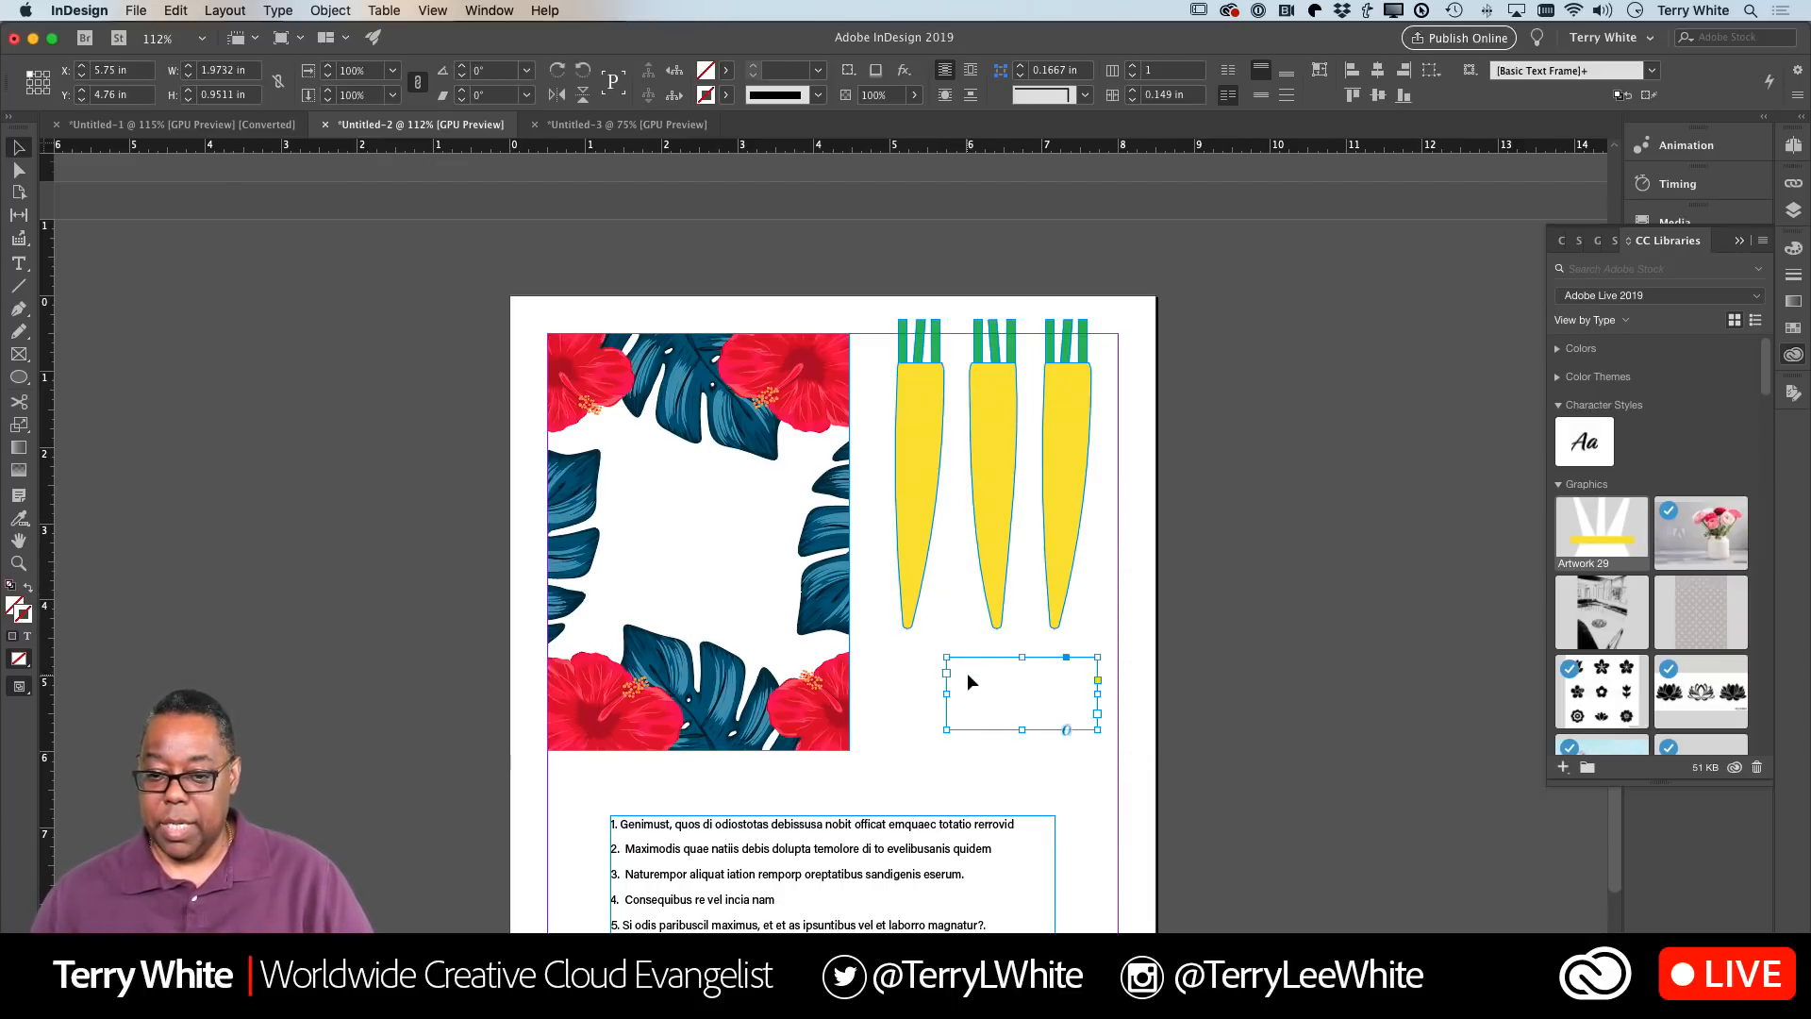
key(Delete)
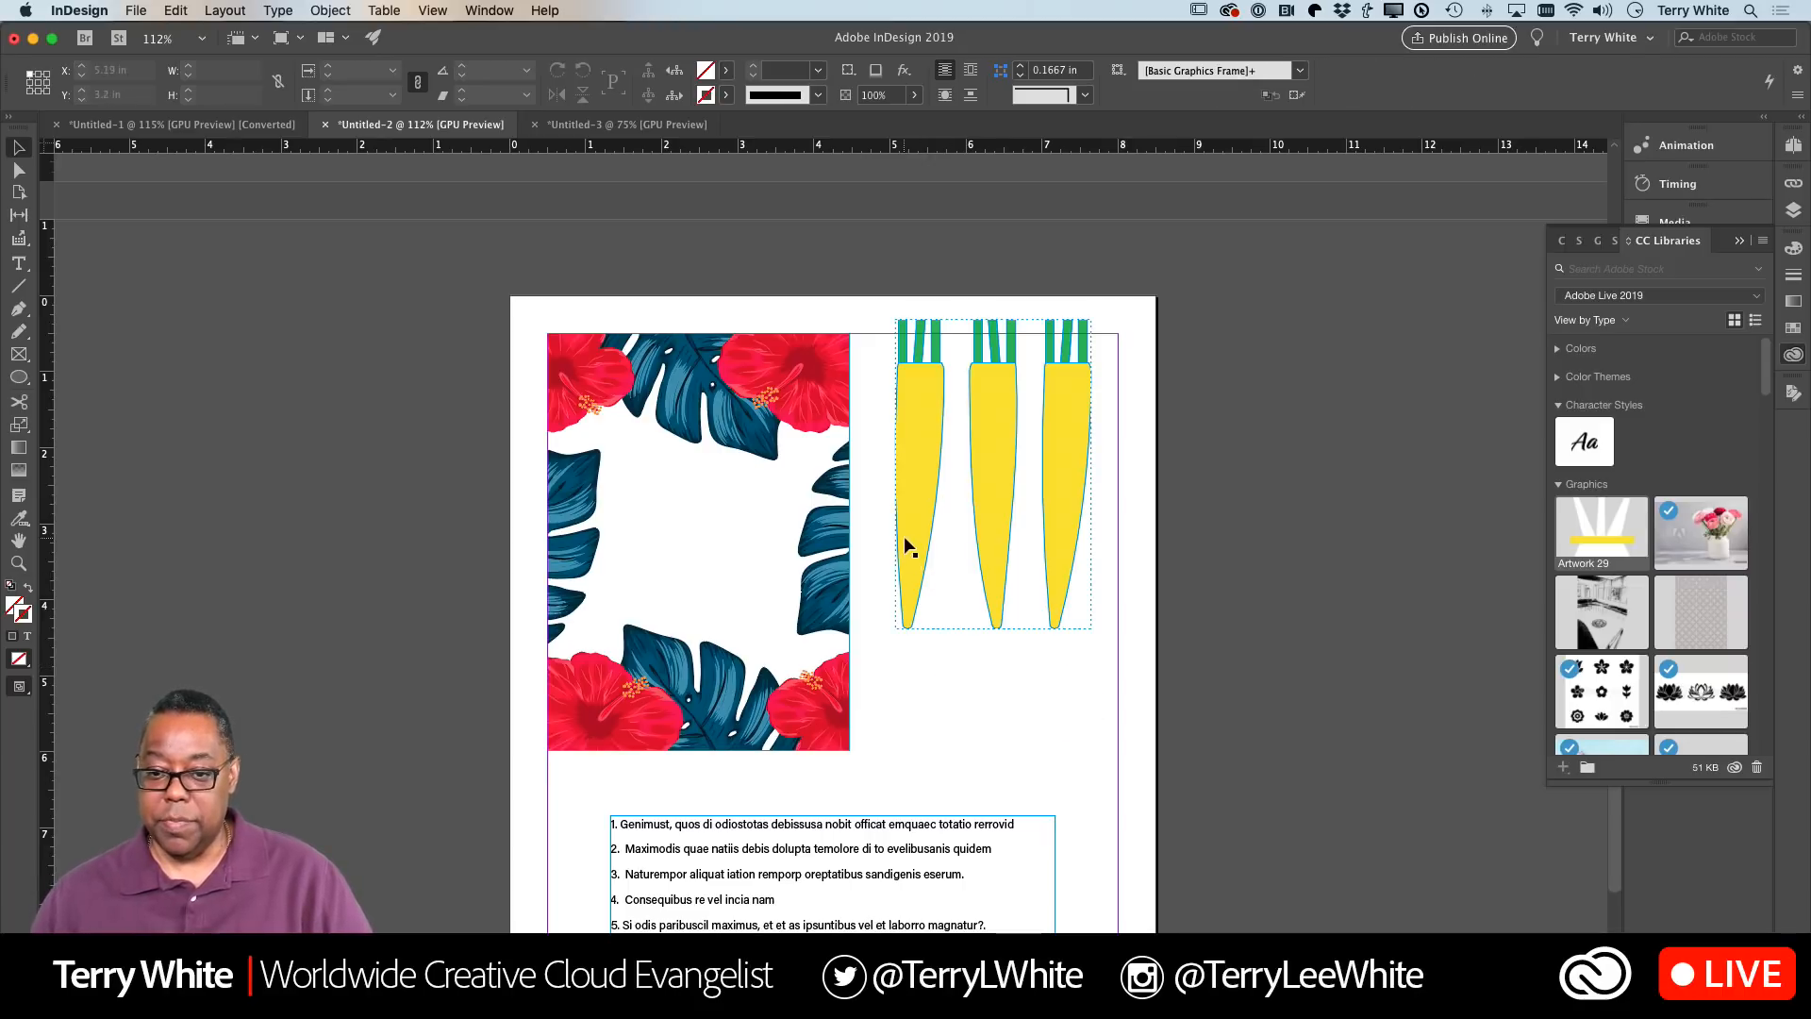
Move the carrots closer to the floral artwork inside the margins, and the numbered list up to about X 1.56 in, Y 6.25 in
drag(908, 540, 885, 562)
drag(852, 929, 868, 884)
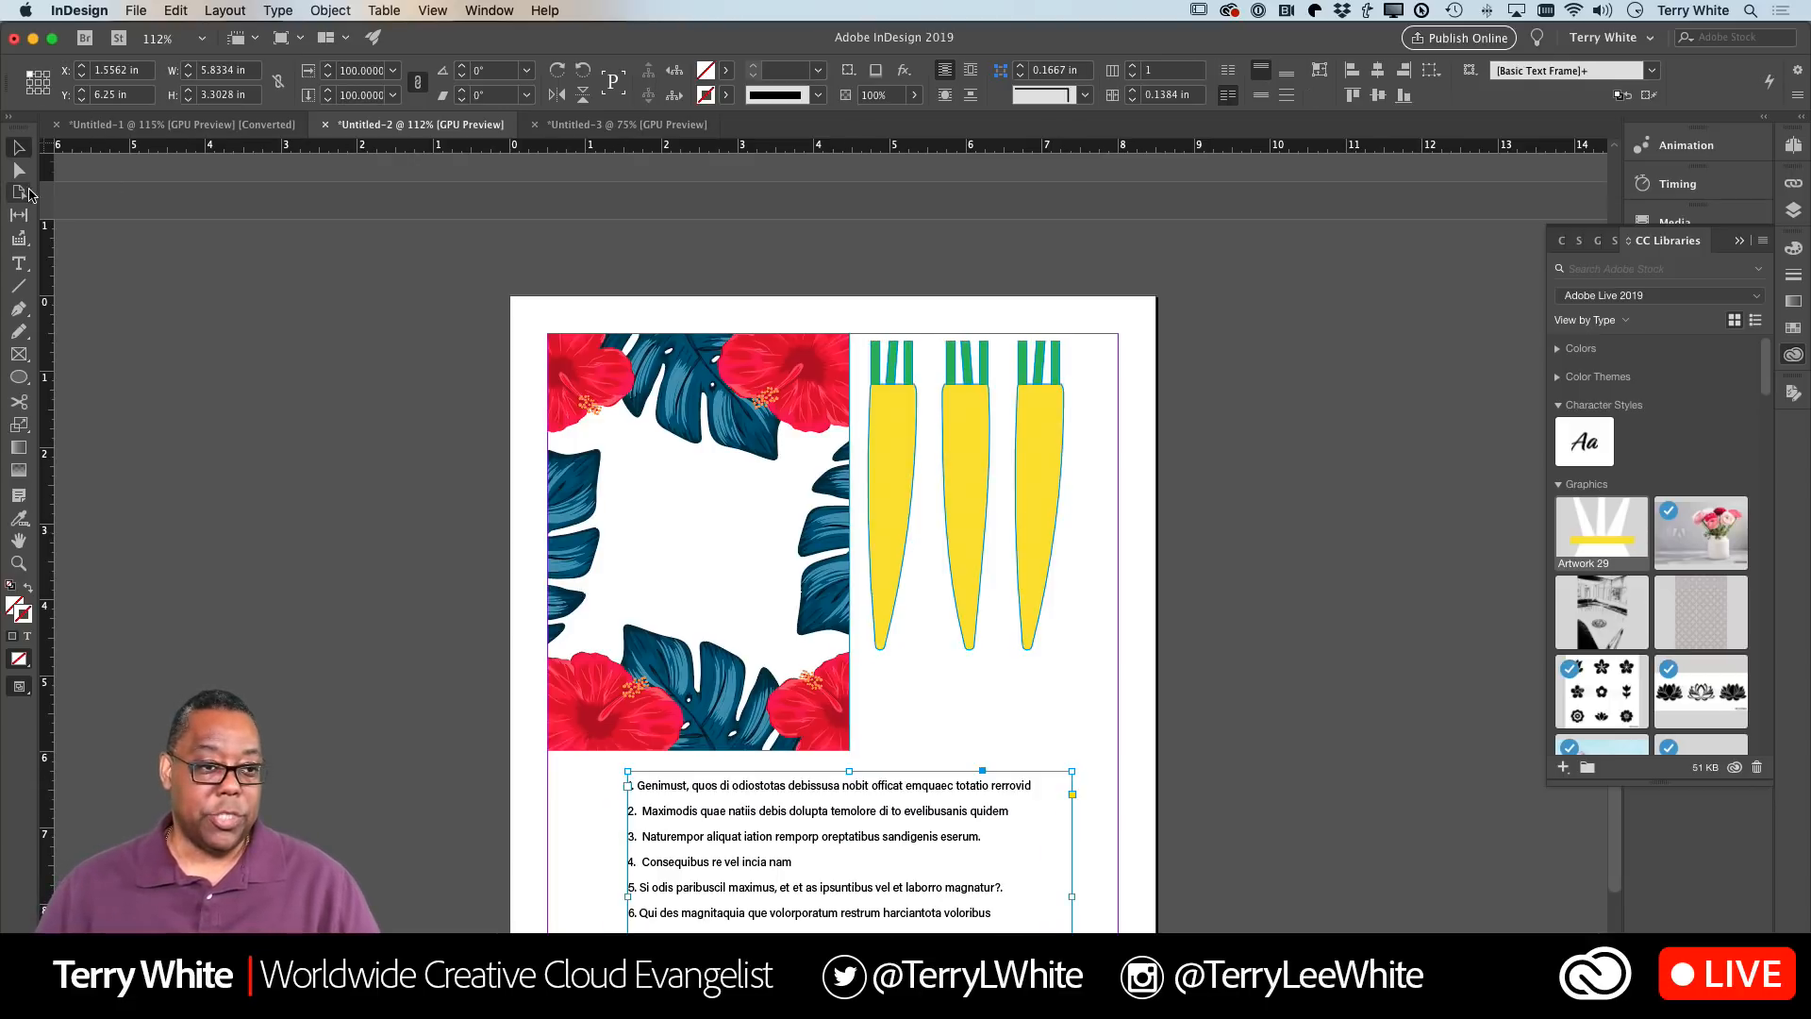
Use the Page tool to change the size of the floral artwork page to Legal
click(19, 194)
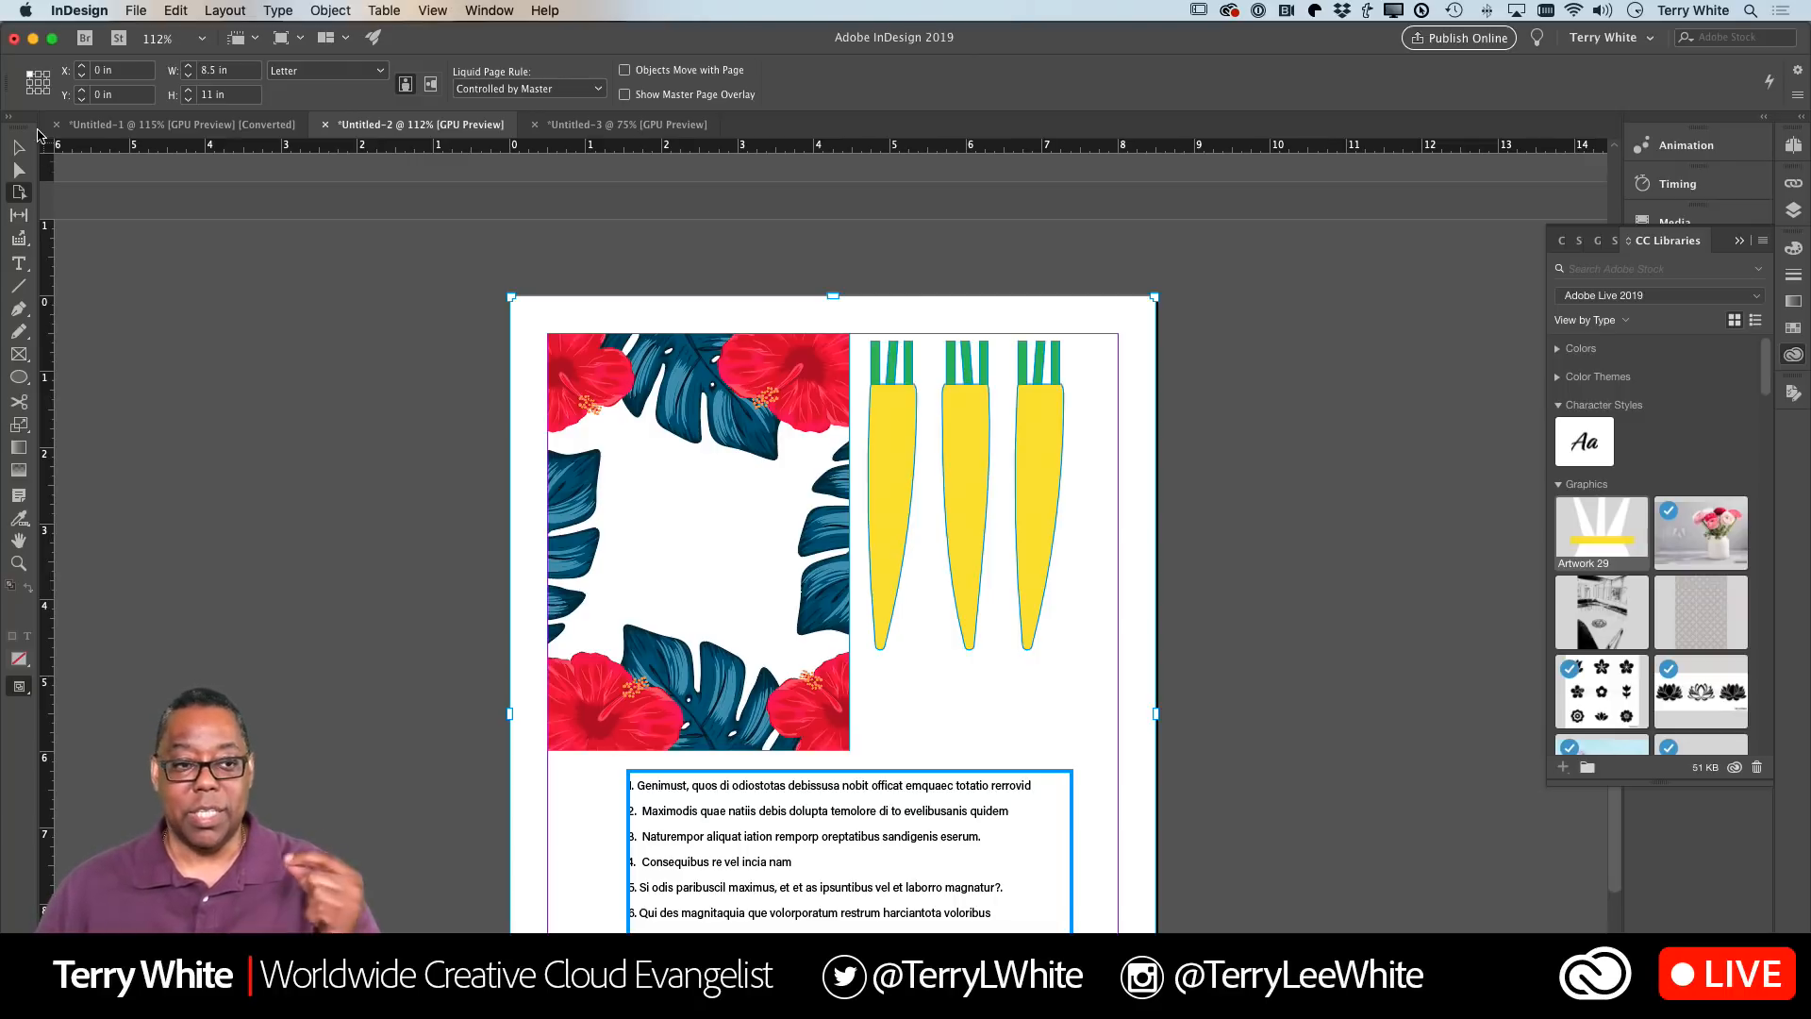
click(380, 73)
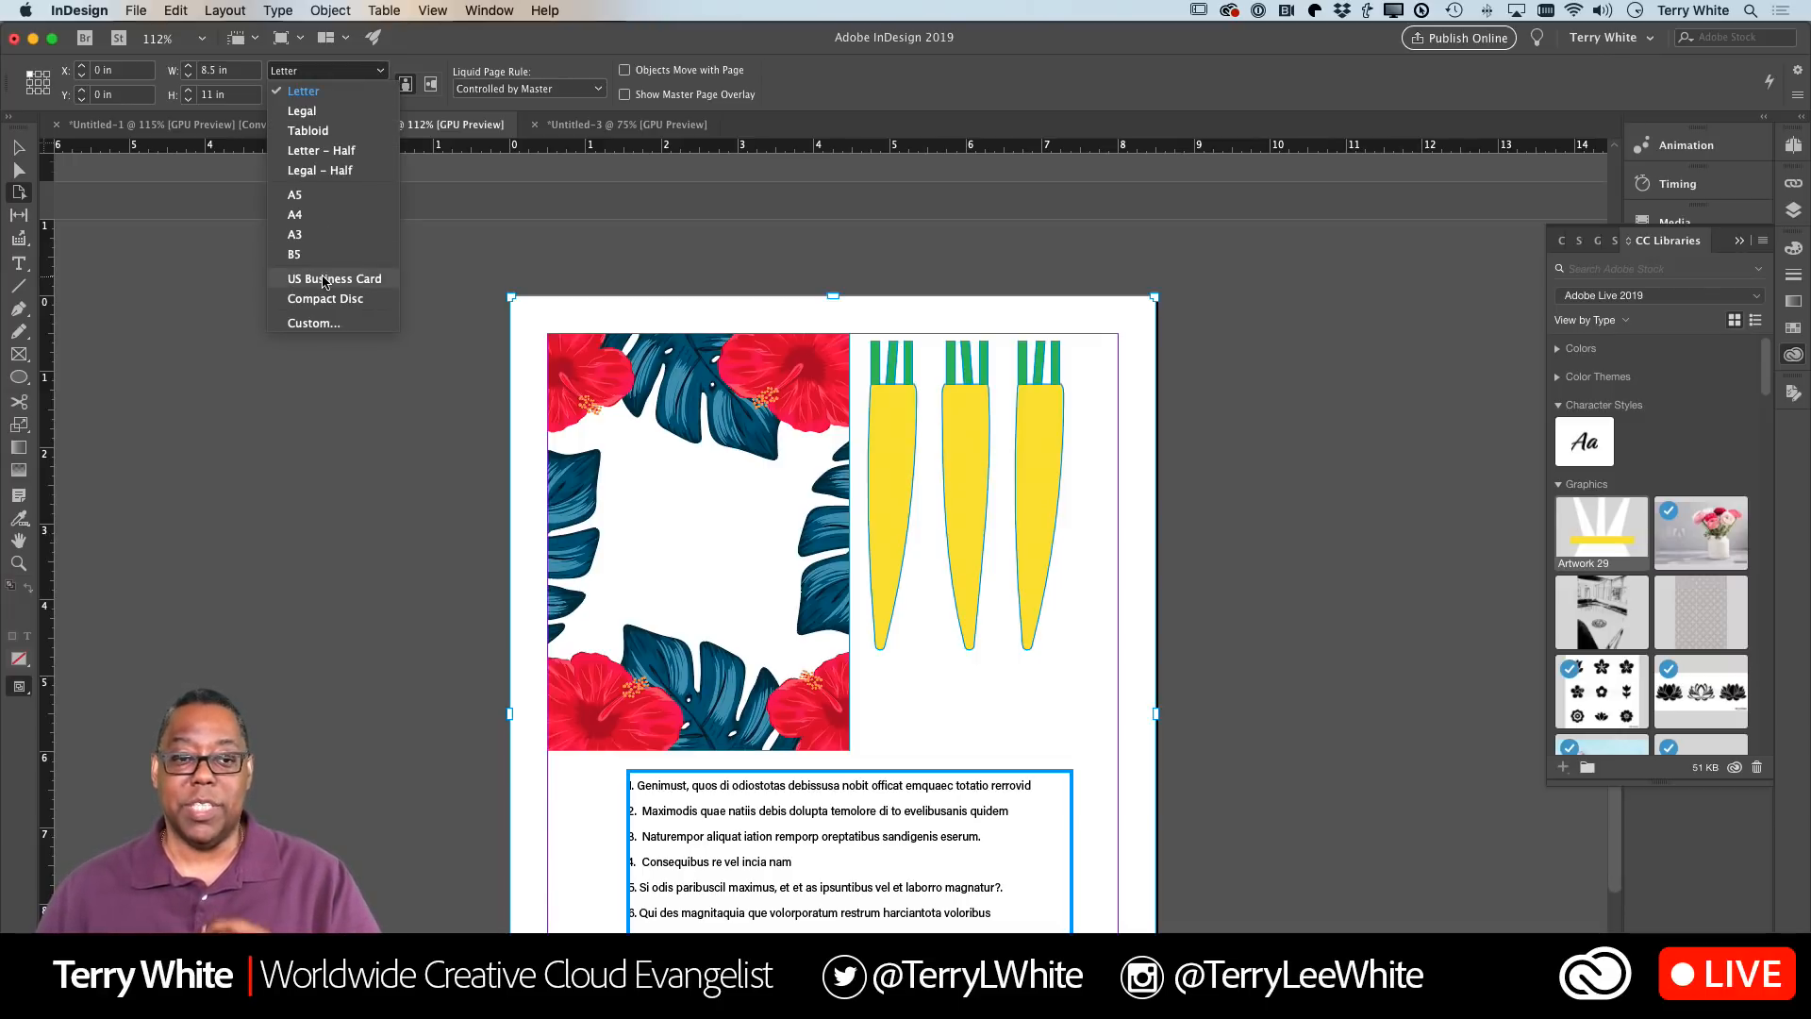
click(351, 117)
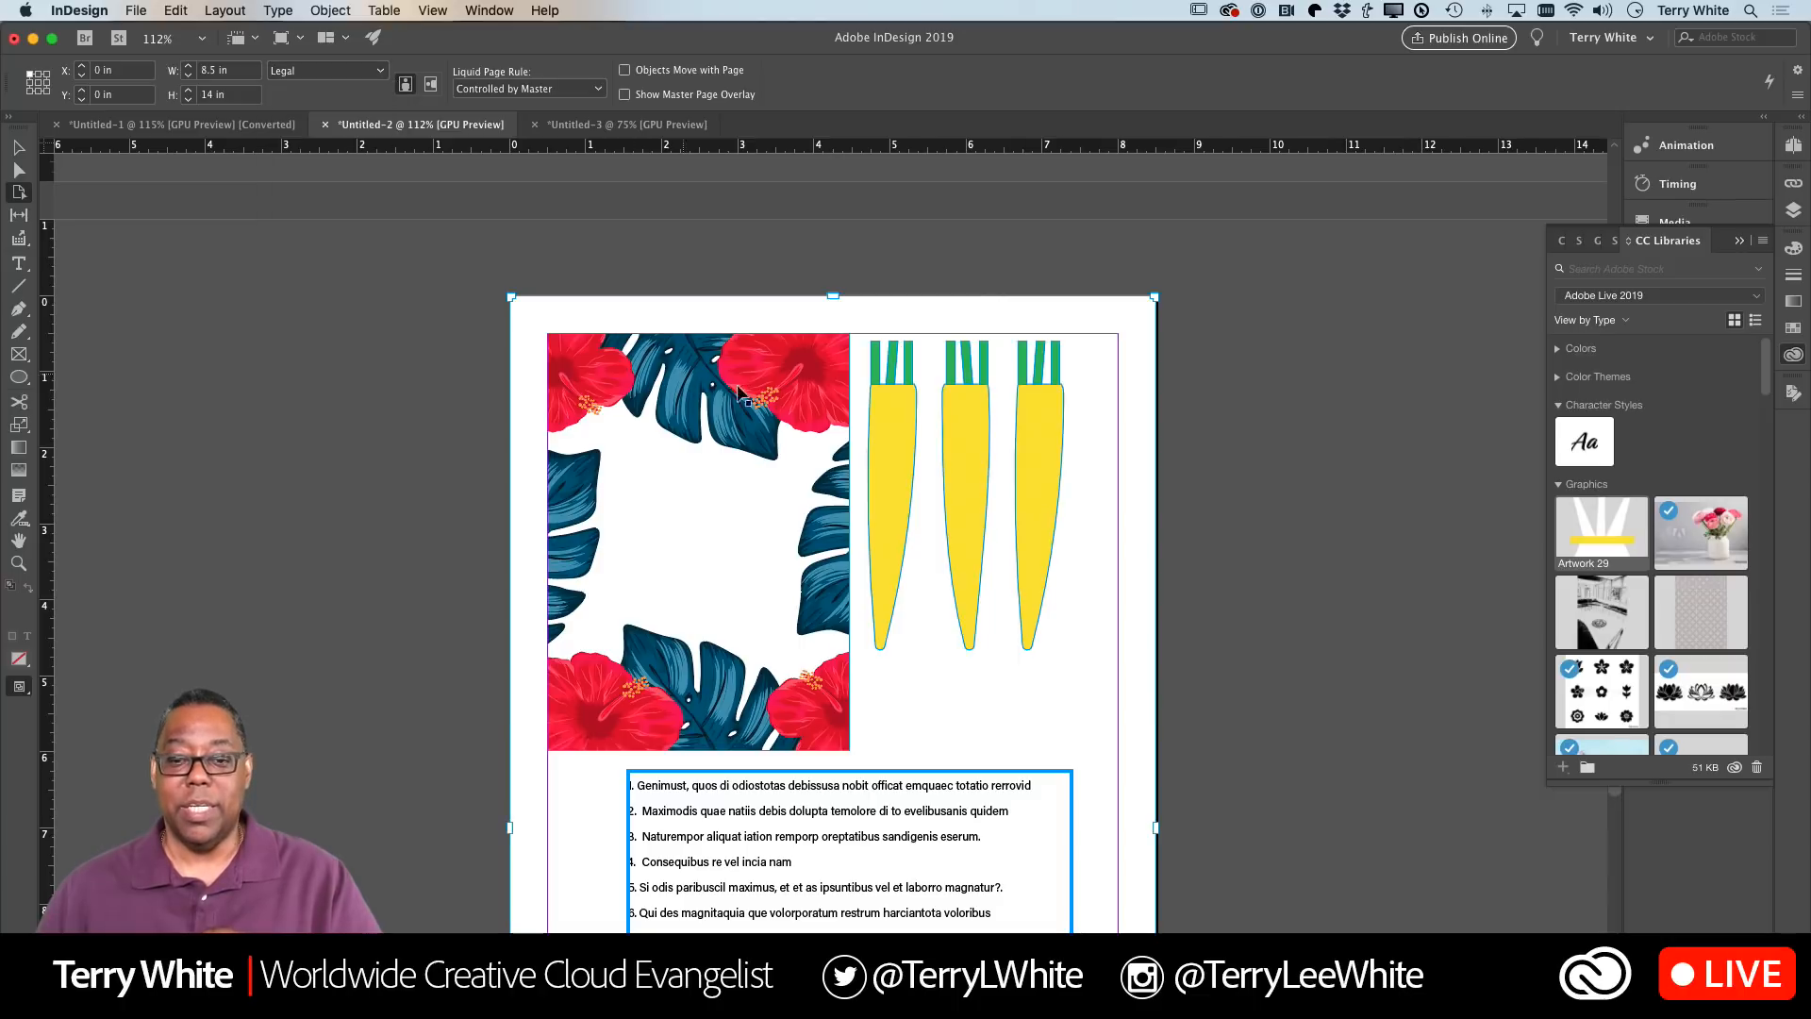
Compare the length of the Legal page with the page above it that holds the pink shape
scroll(1338, 485, down, 5)
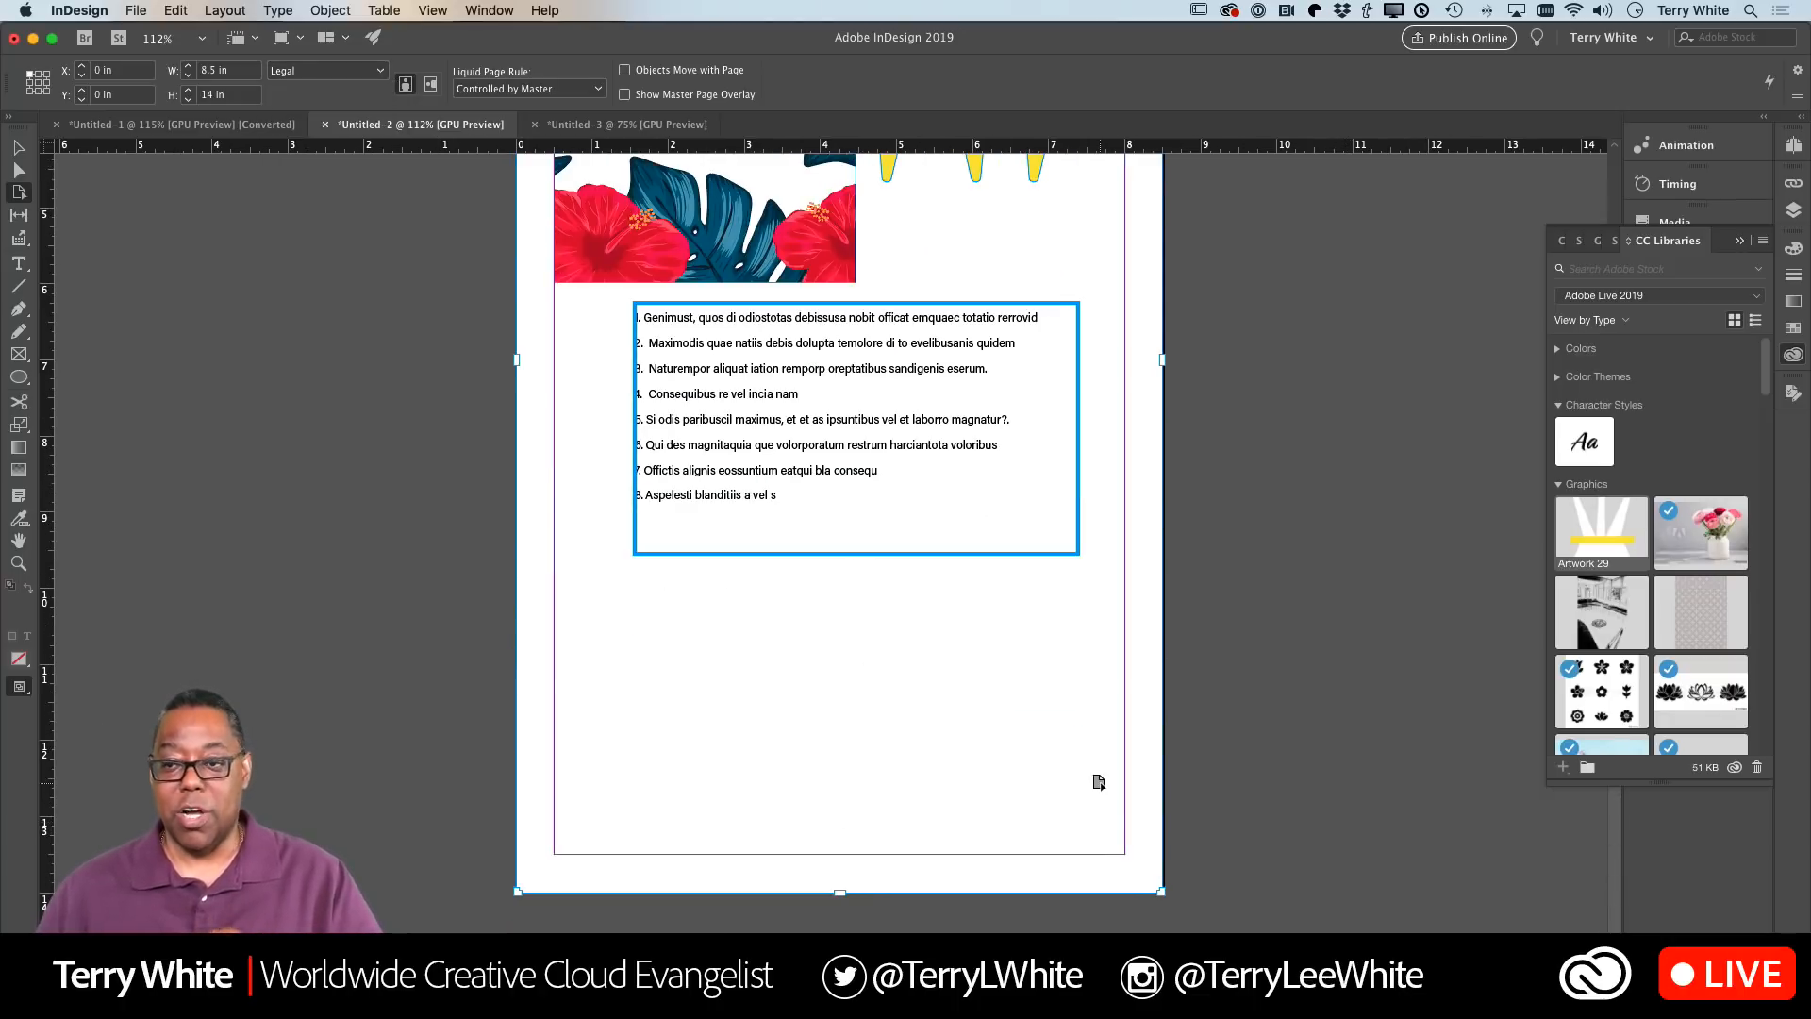
scroll(1156, 705, up, 6)
scroll(1157, 706, up, 9)
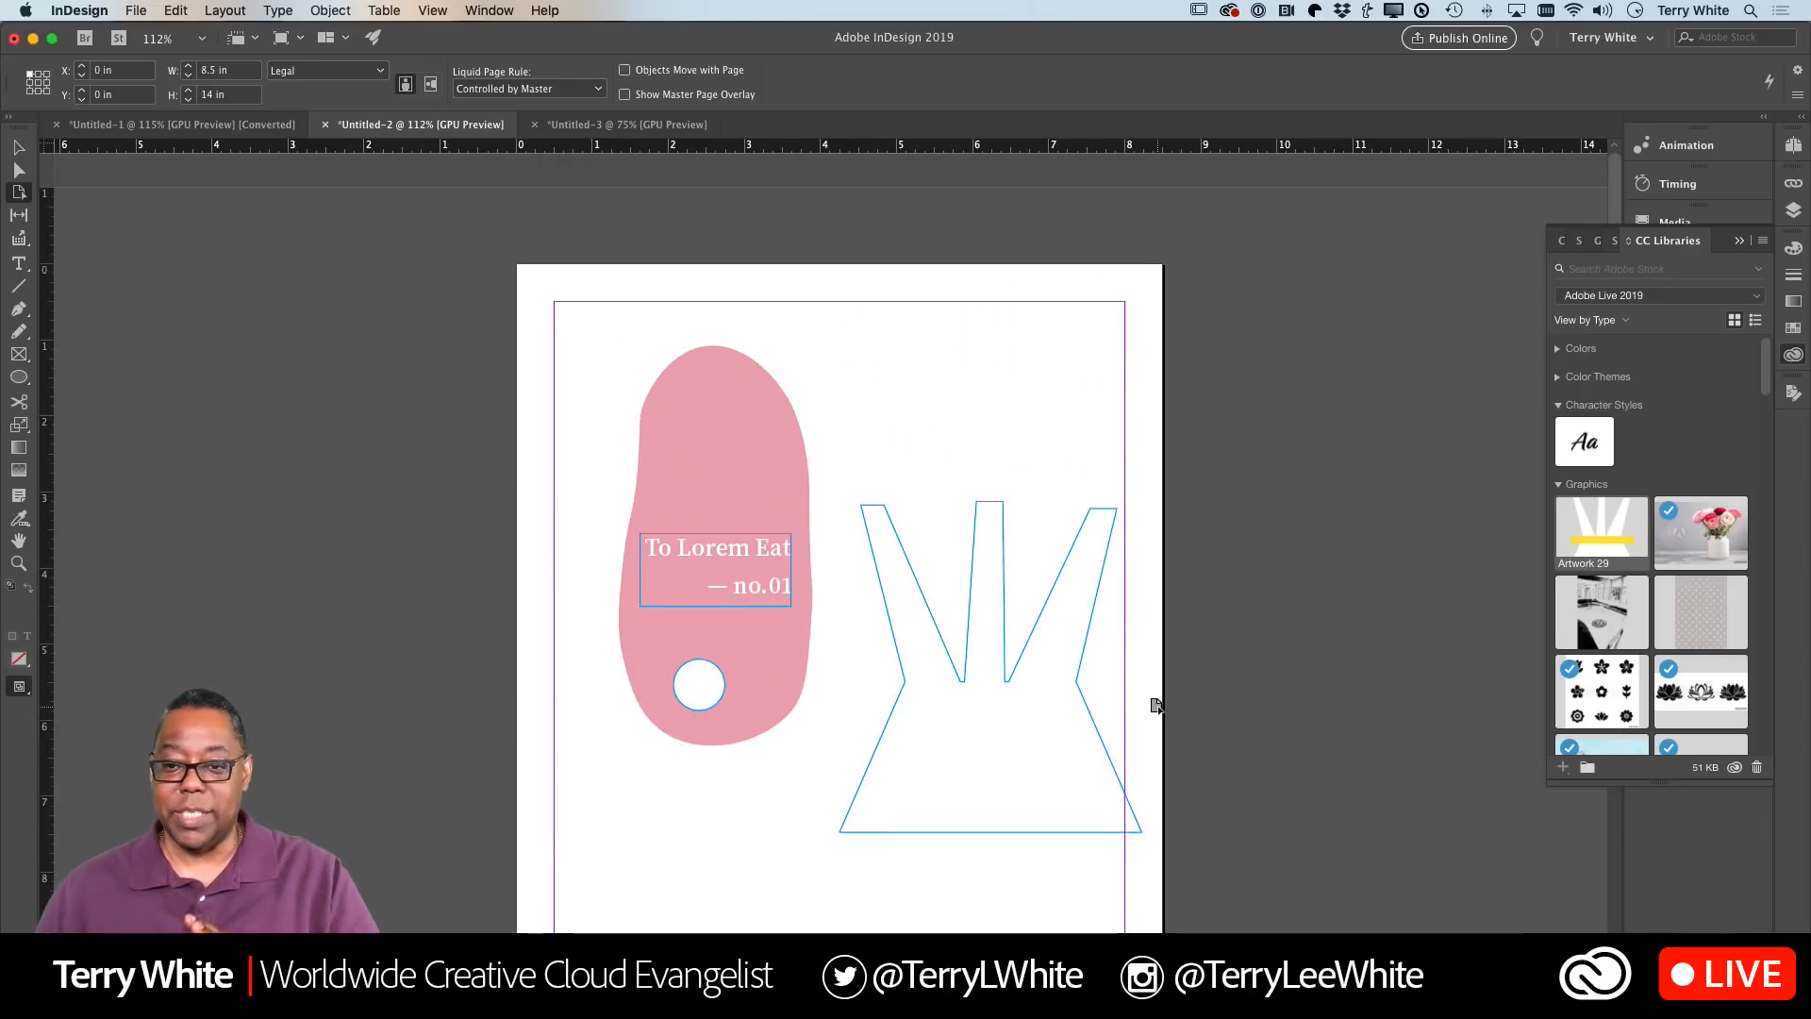
scroll(1156, 706, down, 3)
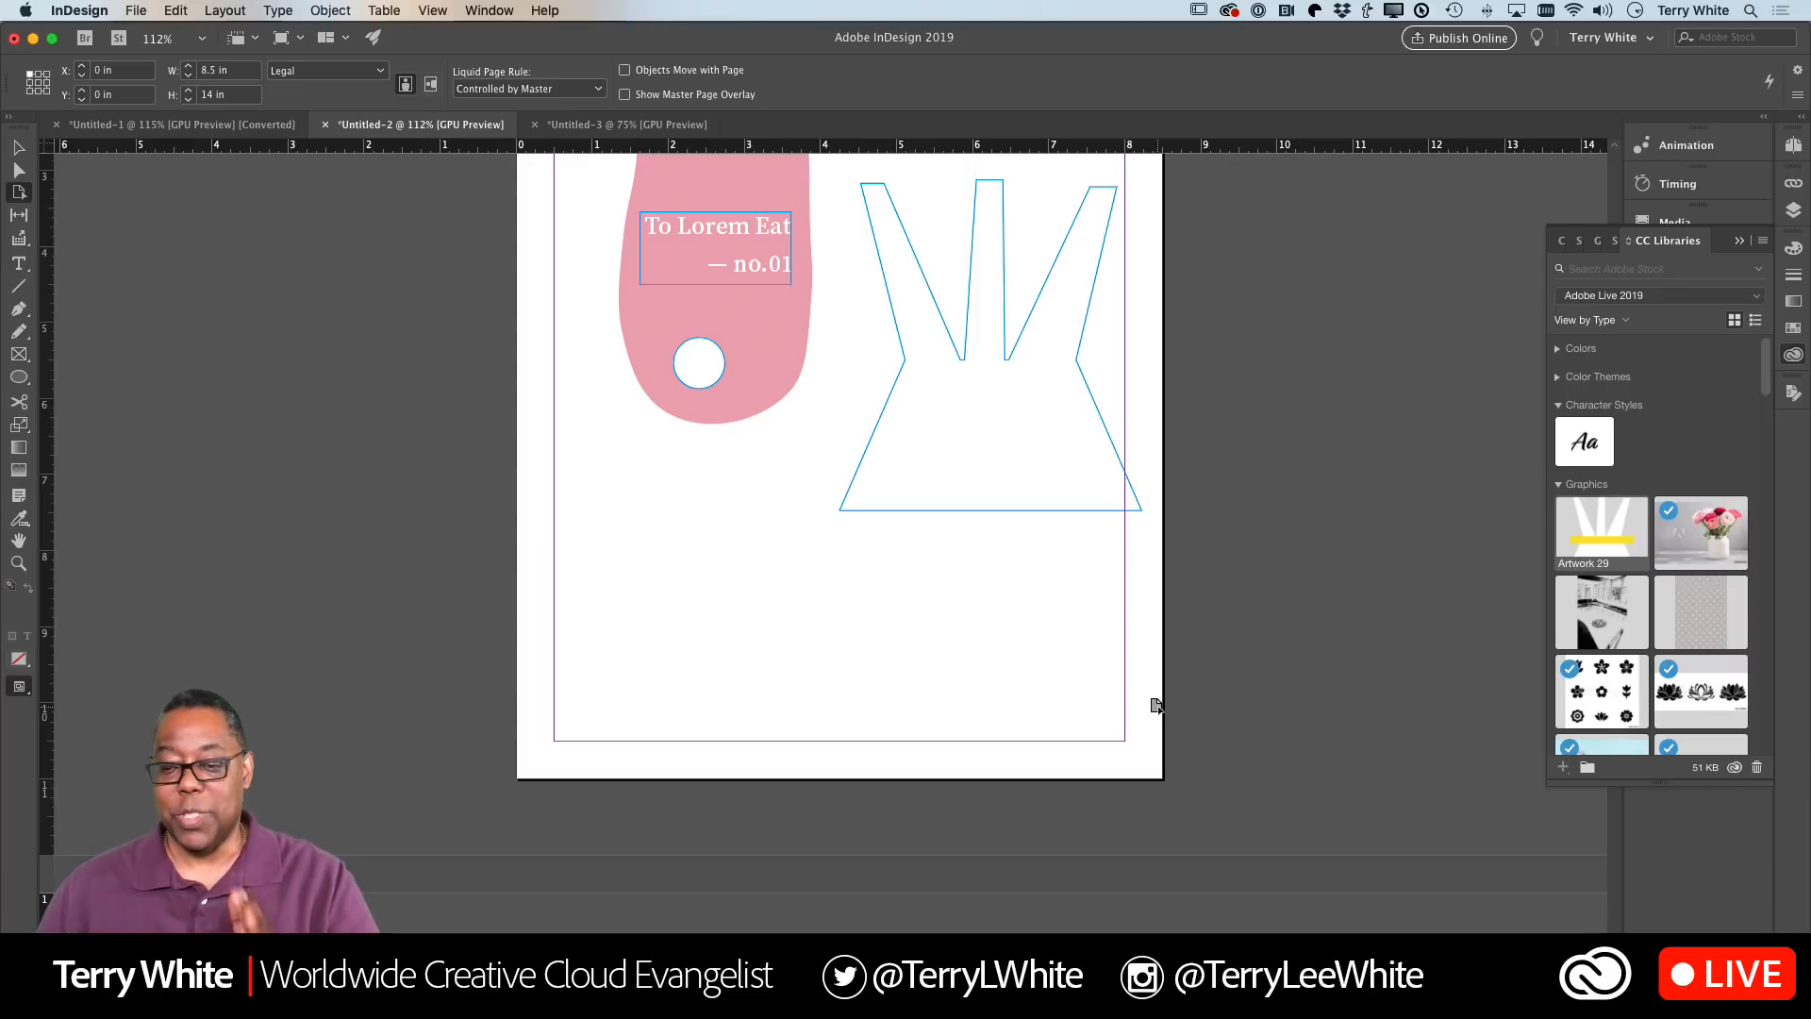
scroll(1156, 706, down, 1)
scroll(1156, 706, down, 10)
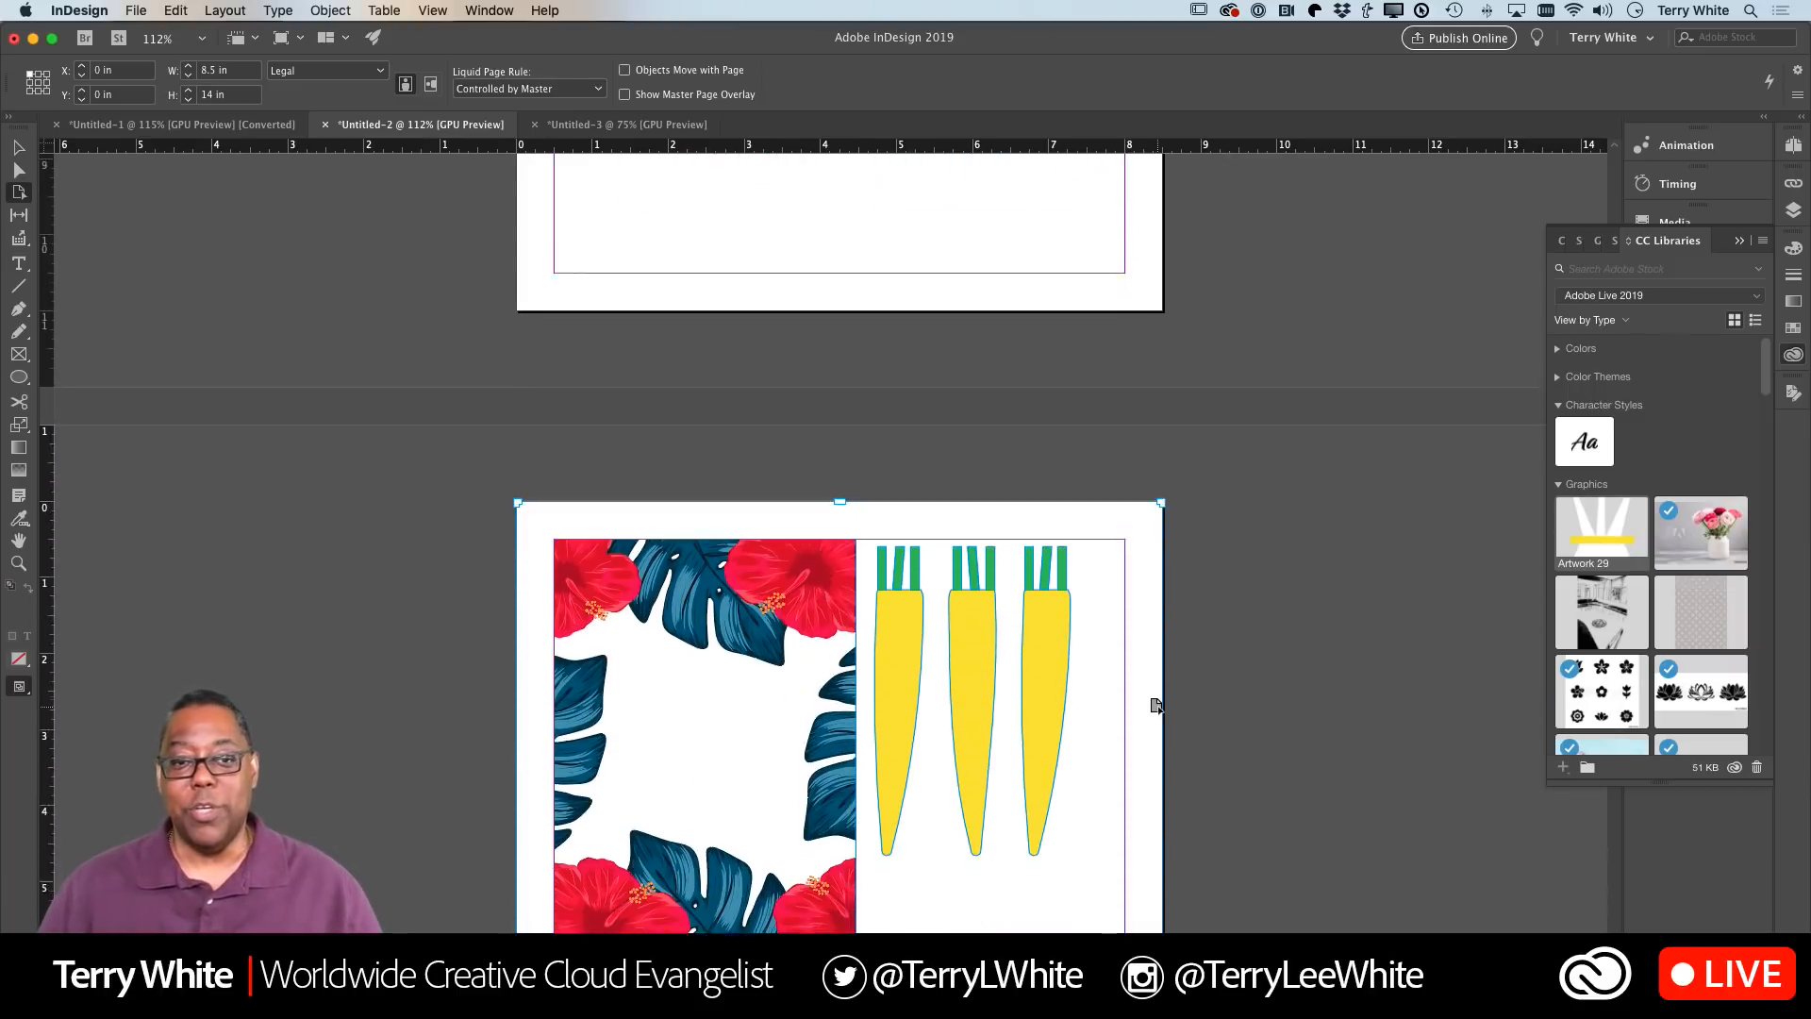
scroll(1151, 714, down, 10)
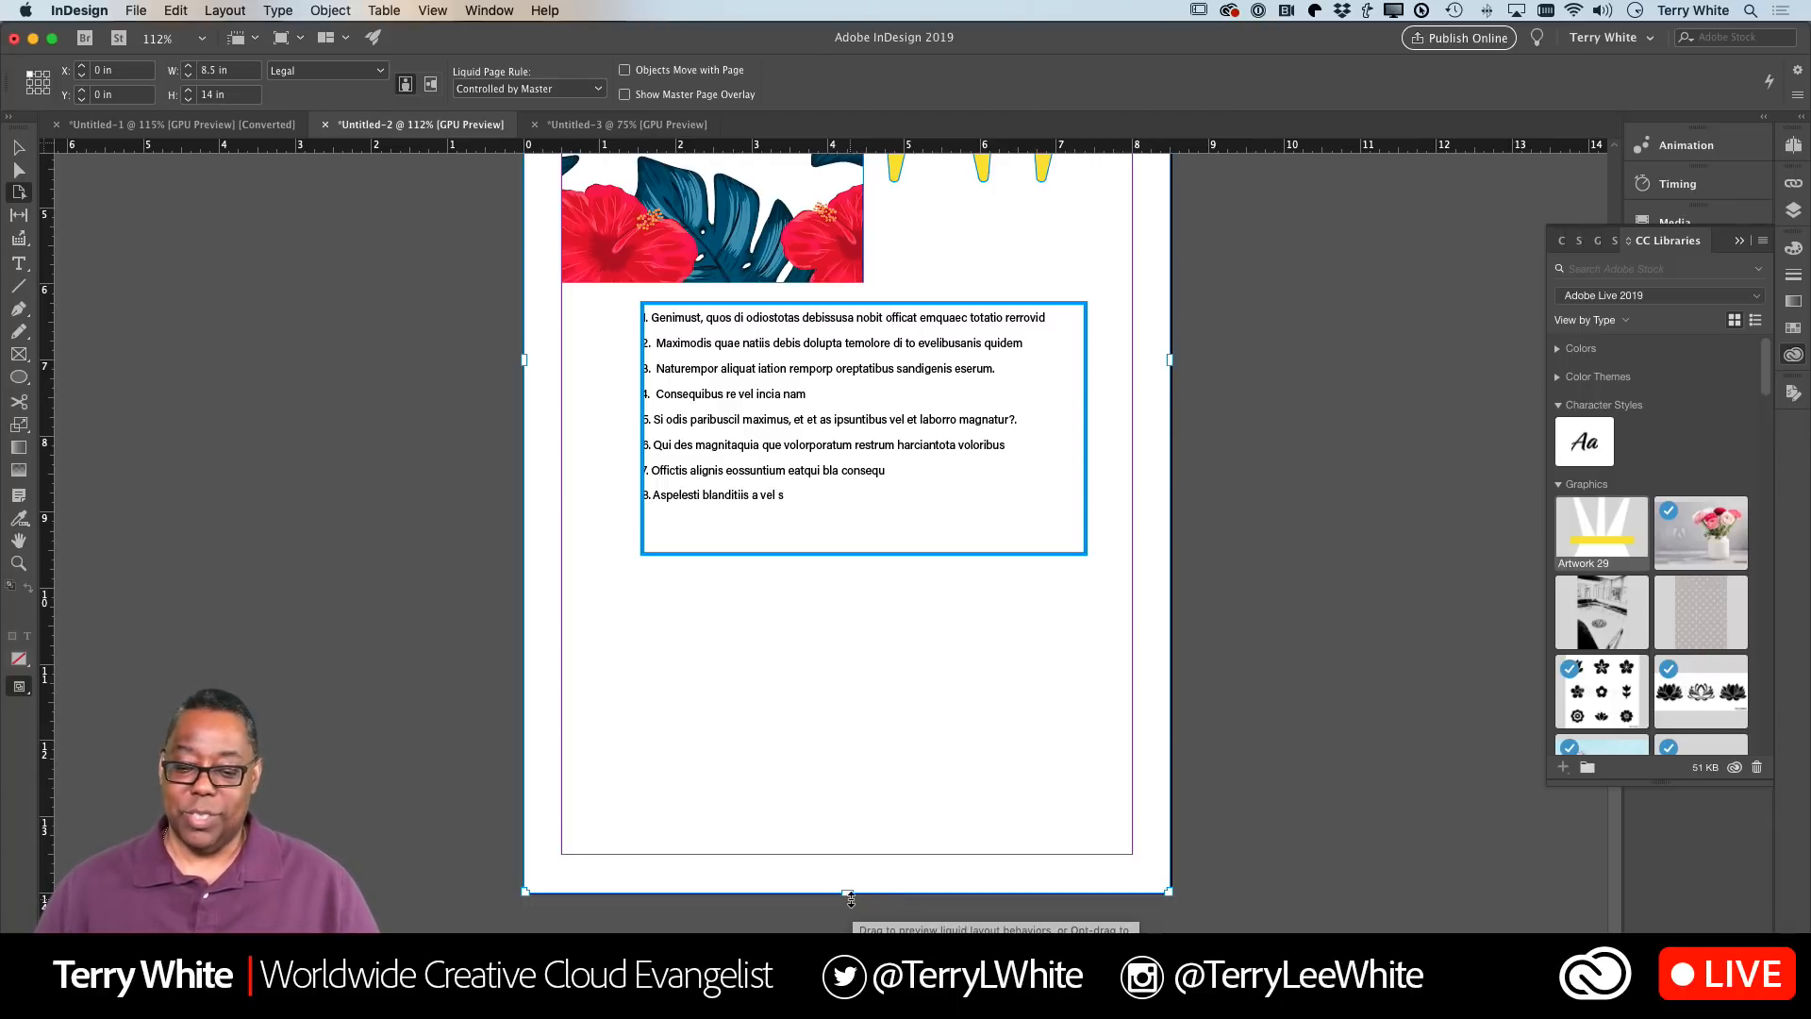
Preview the liquid layout of the Legal page by temporarily resizing it from its lower edge and lower-left corner
drag(850, 899, 852, 613)
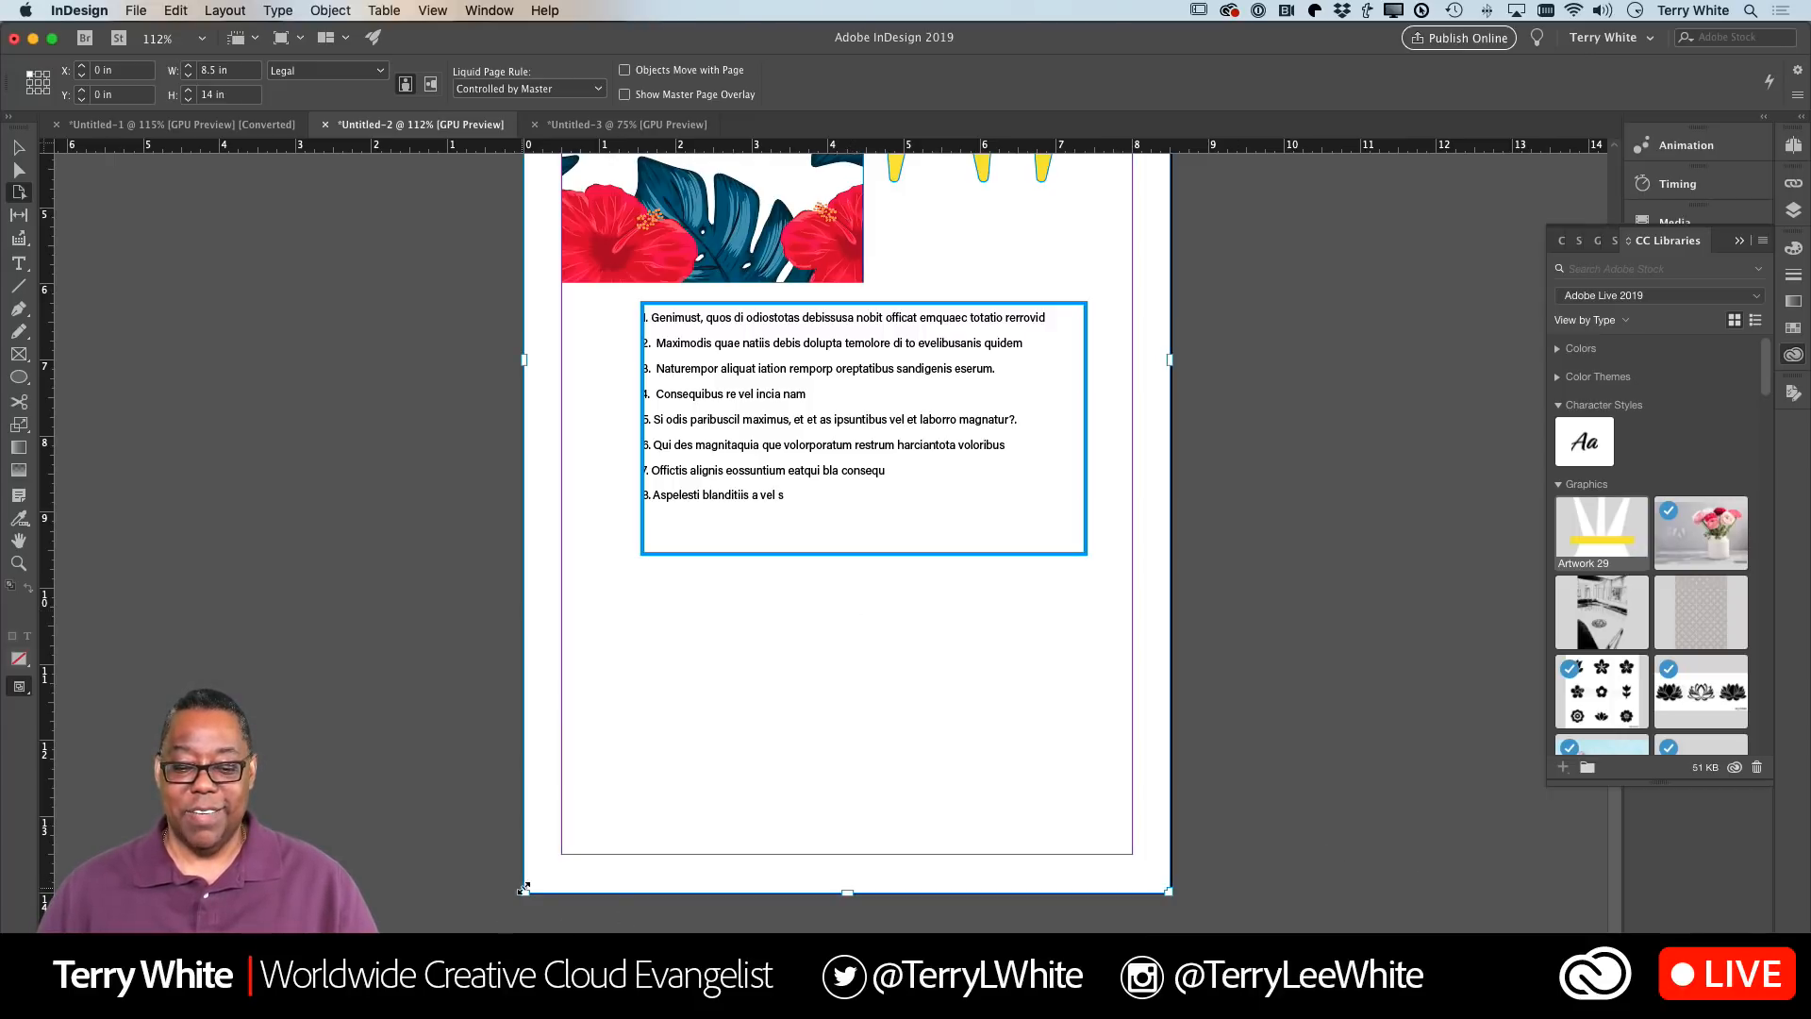
drag(525, 893, 104, 843)
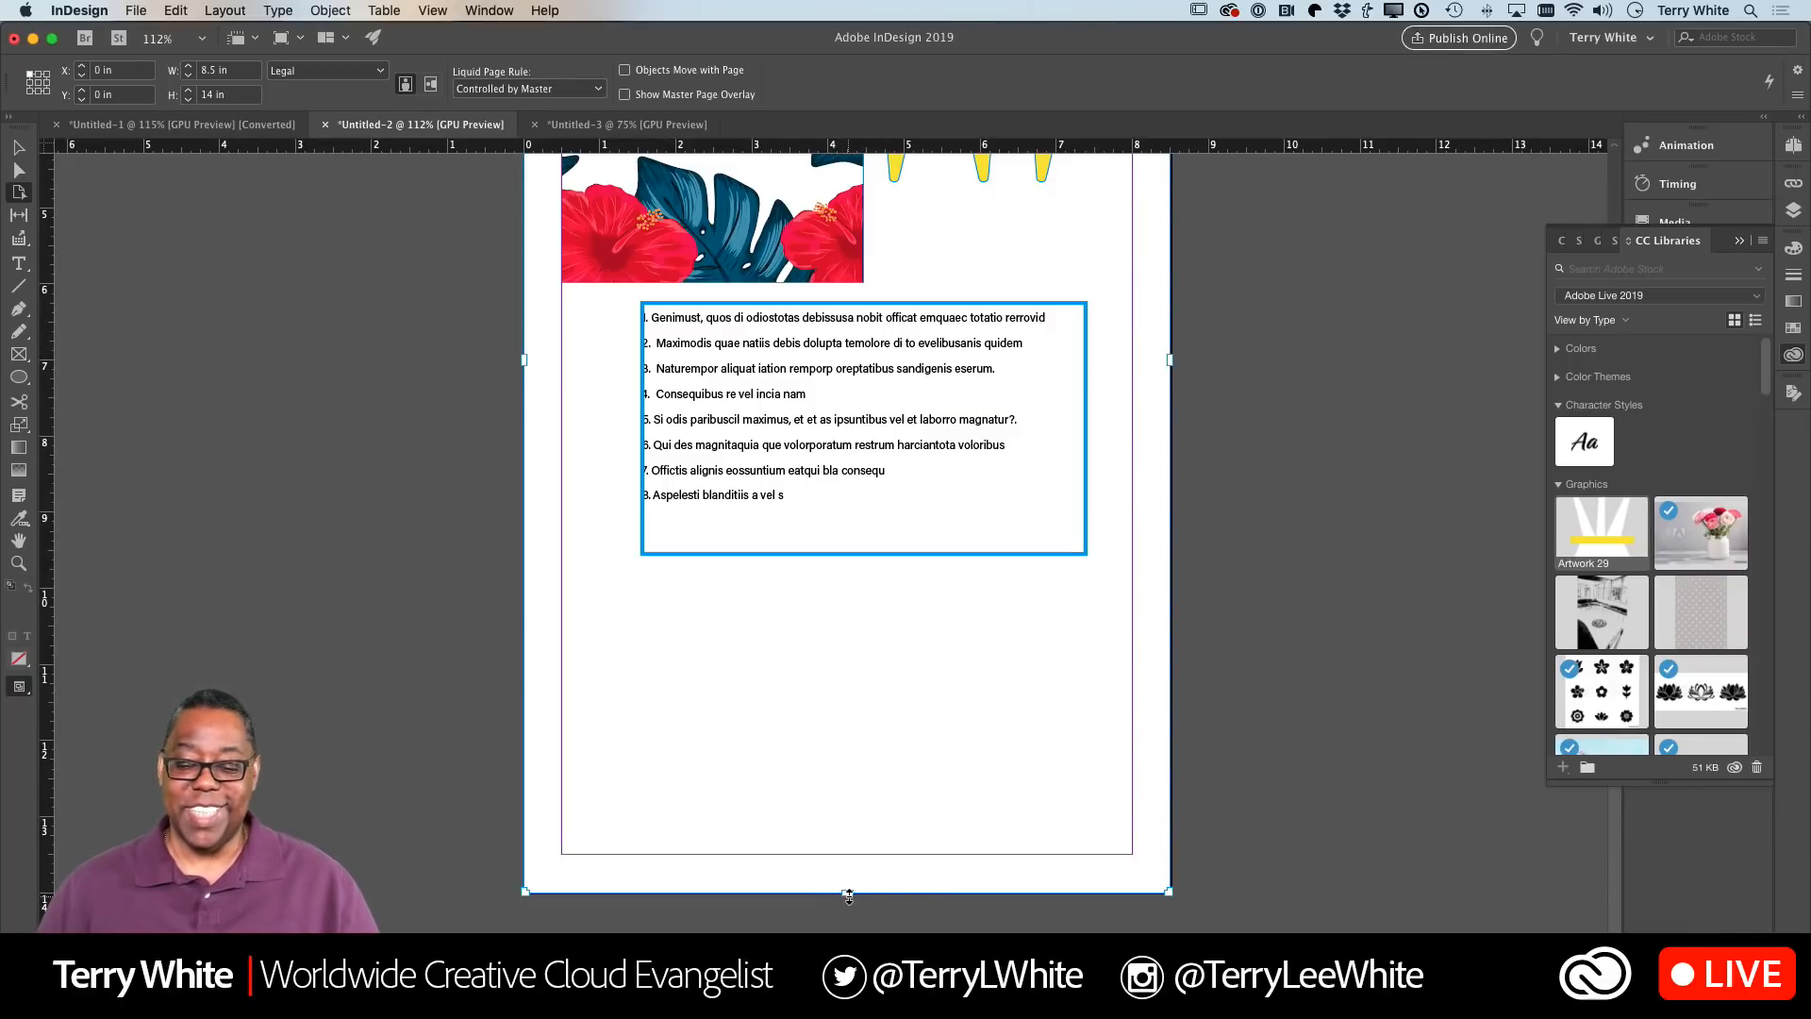
drag(849, 894, 839, 651)
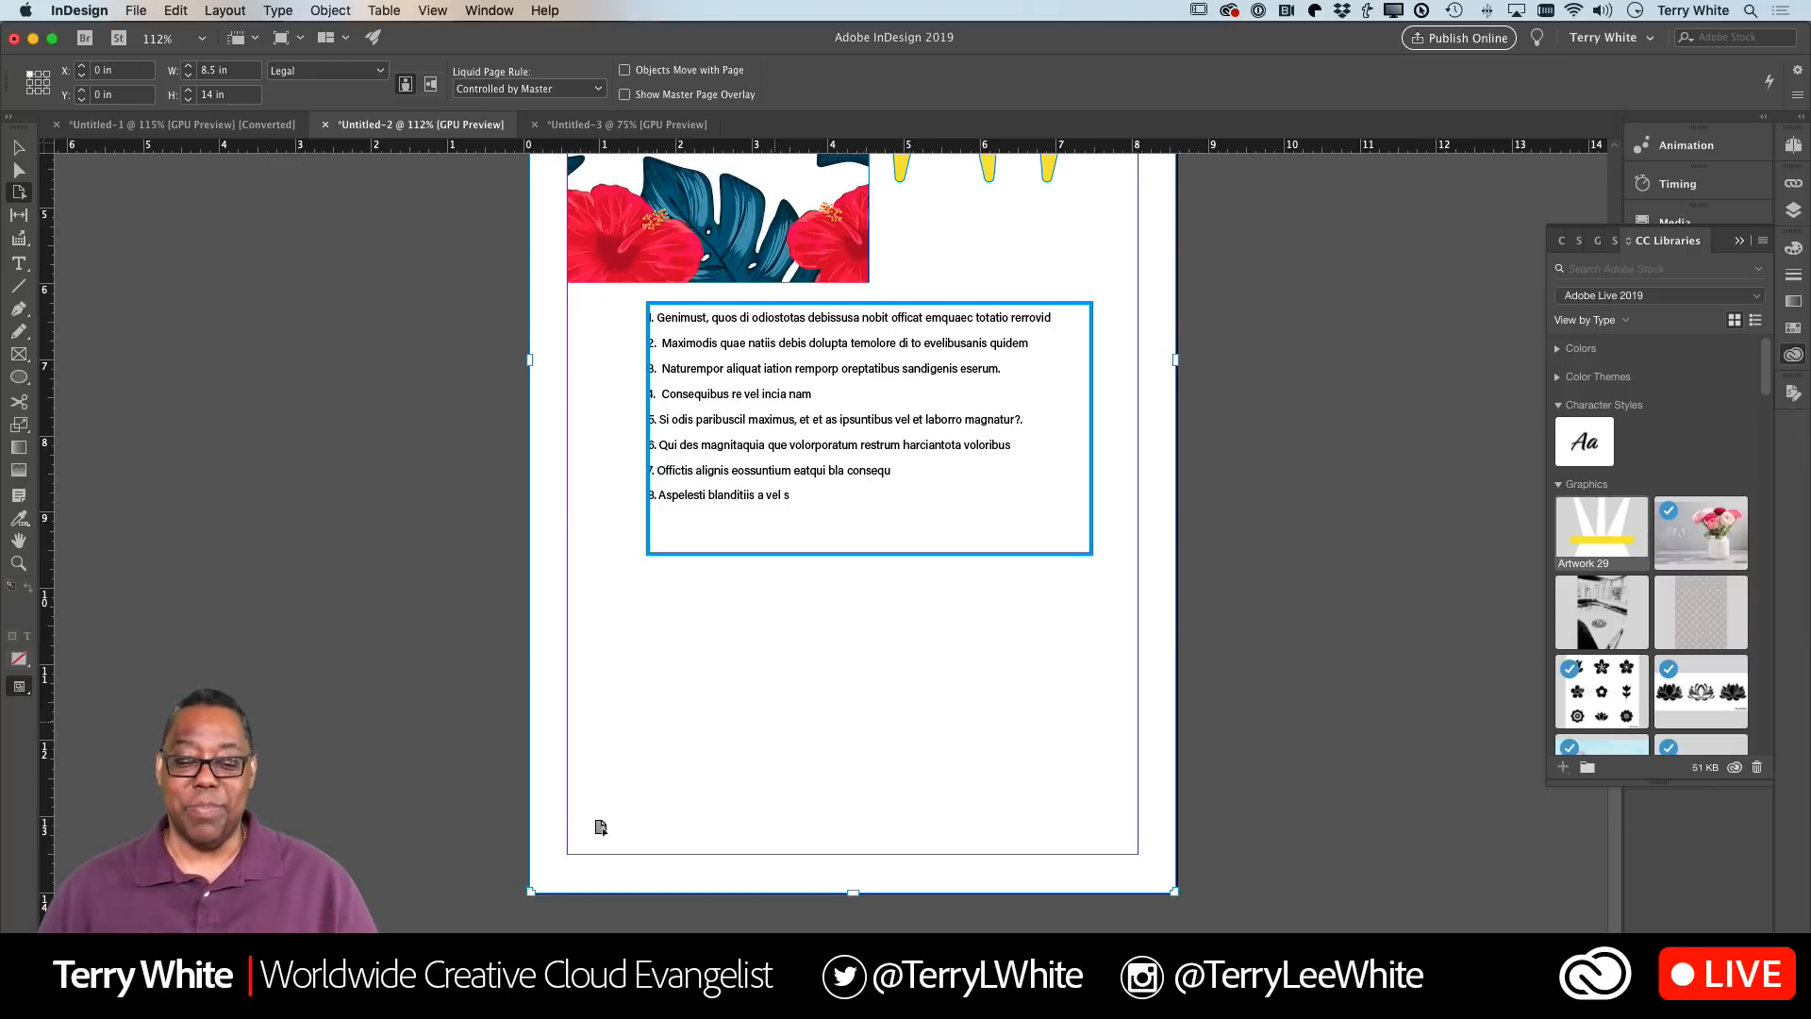
Resize the Legal page with the Page tool to a custom size of about 12.45 in wide by 10.955 in high
scroll(598, 825, right, 2)
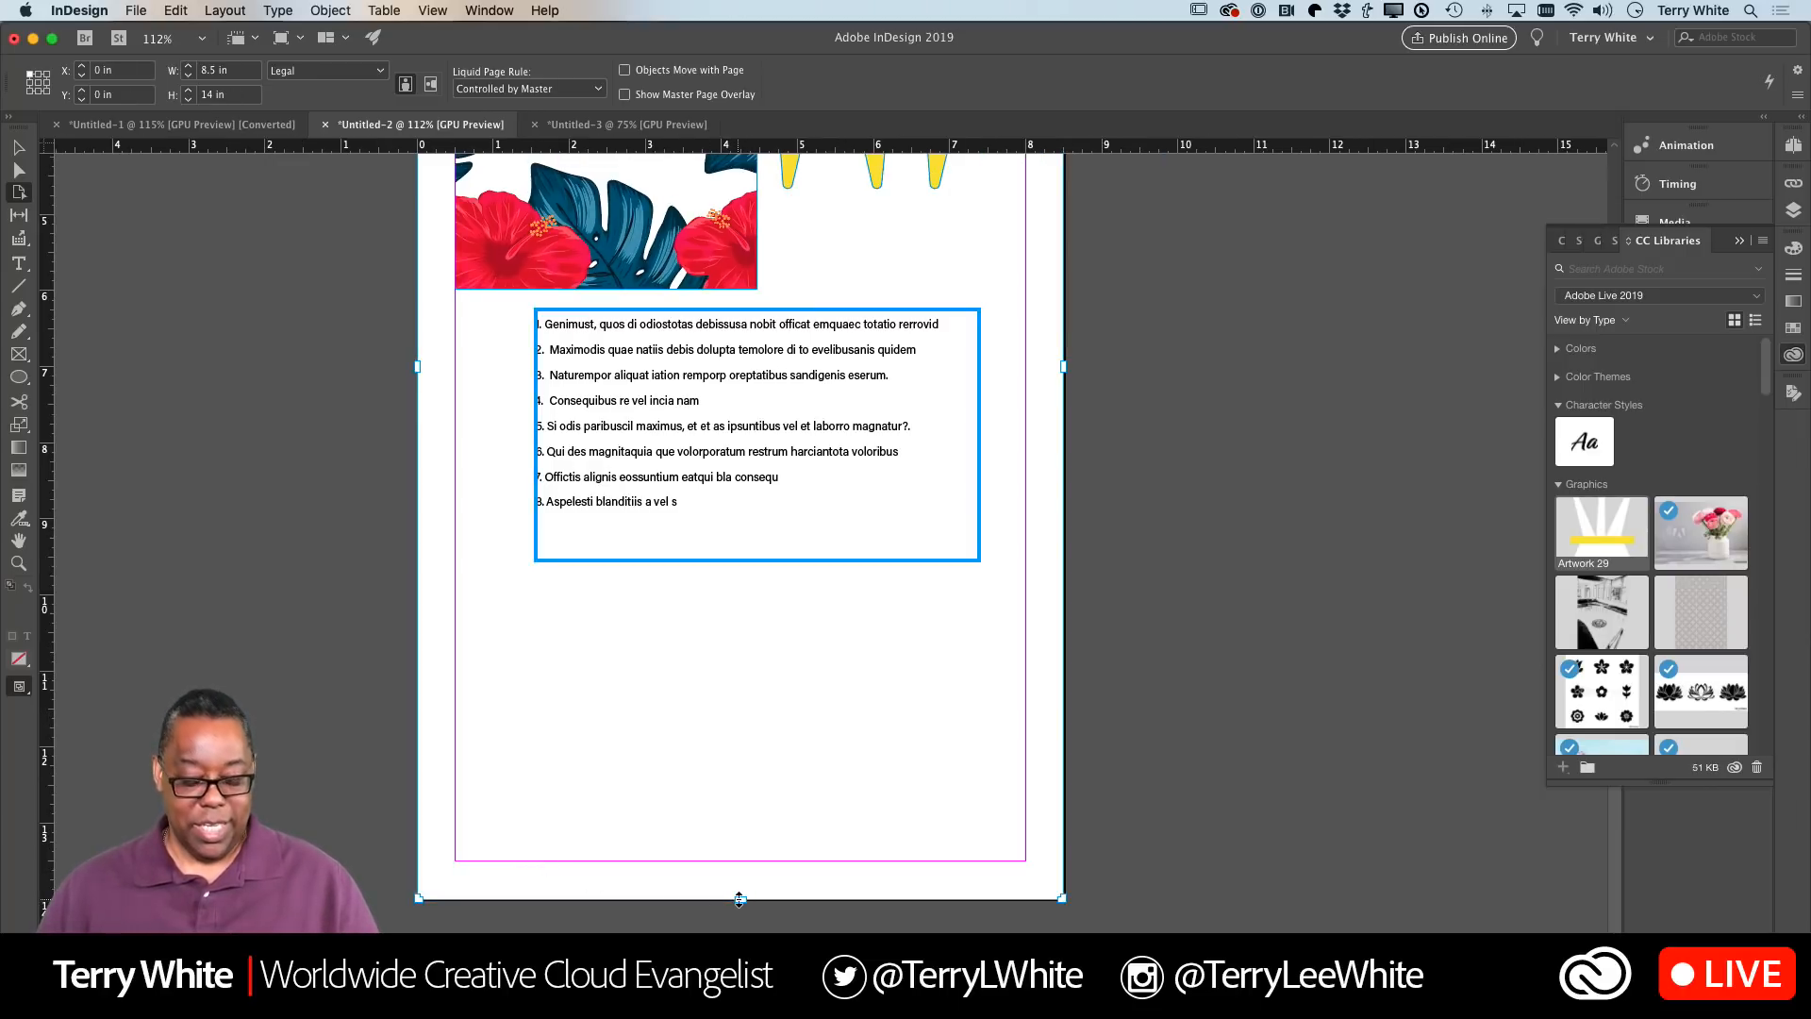
drag(739, 898, 728, 657)
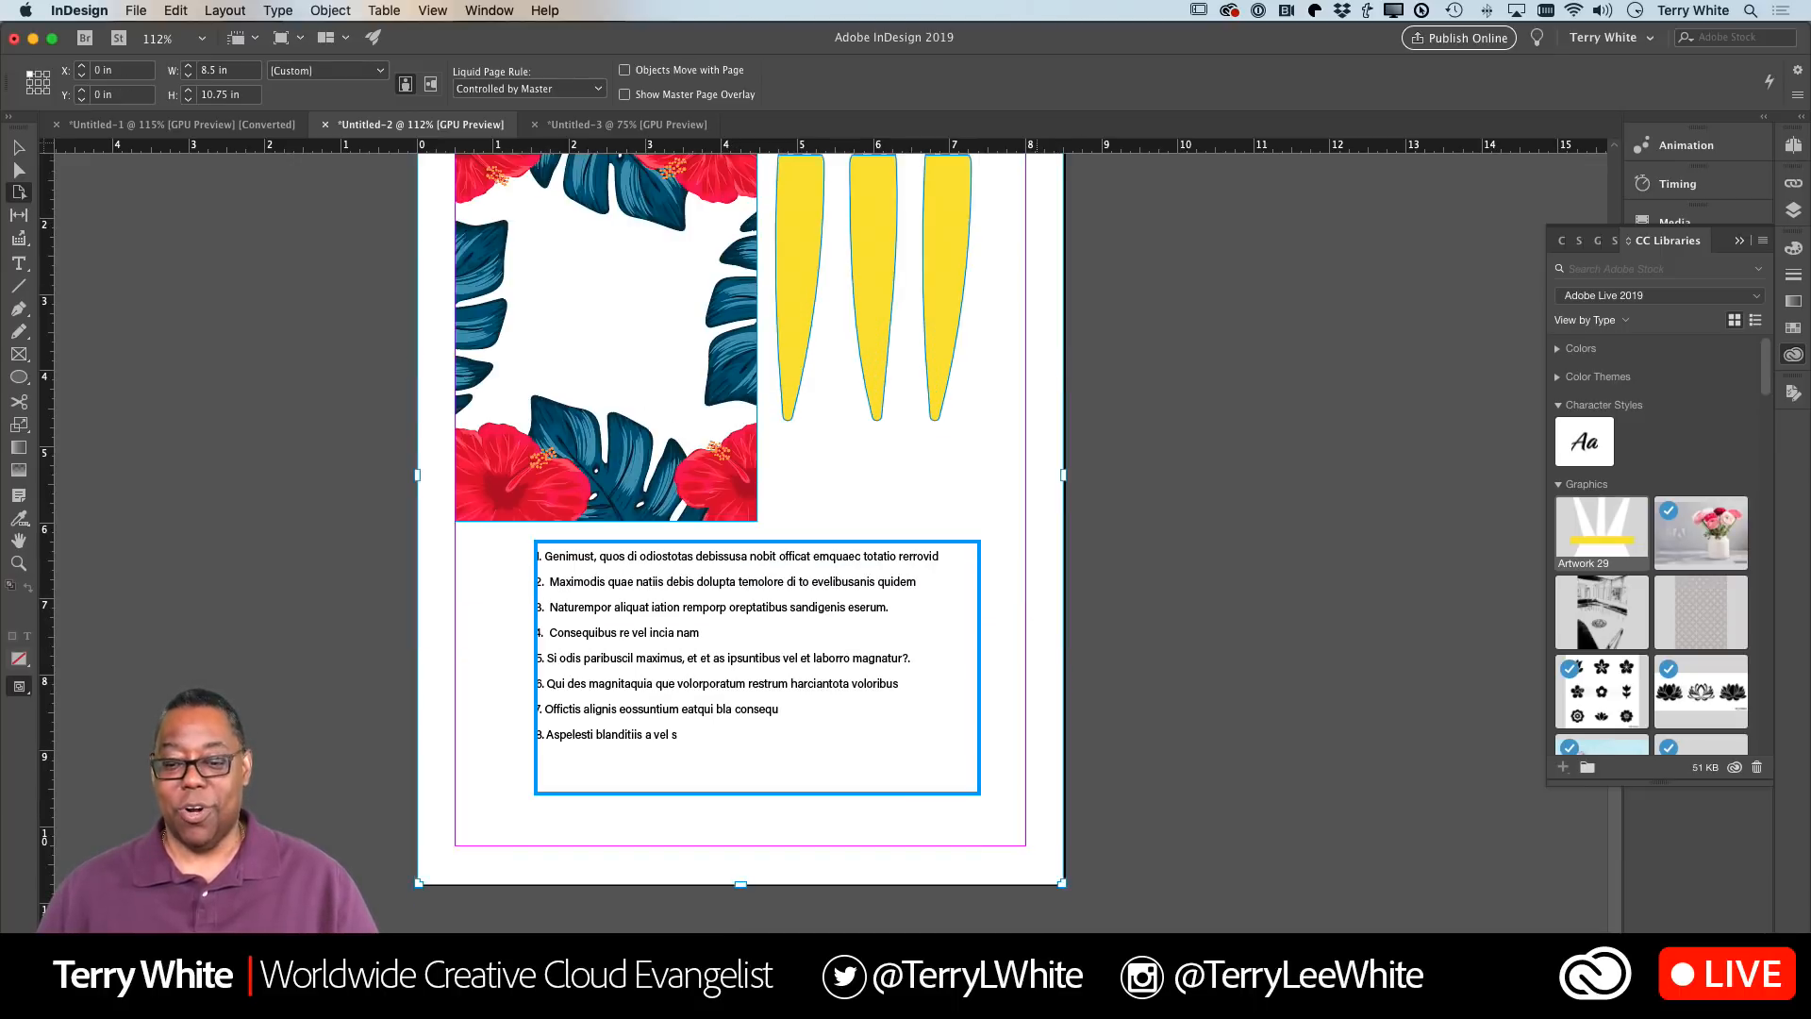
drag(1062, 885, 1394, 904)
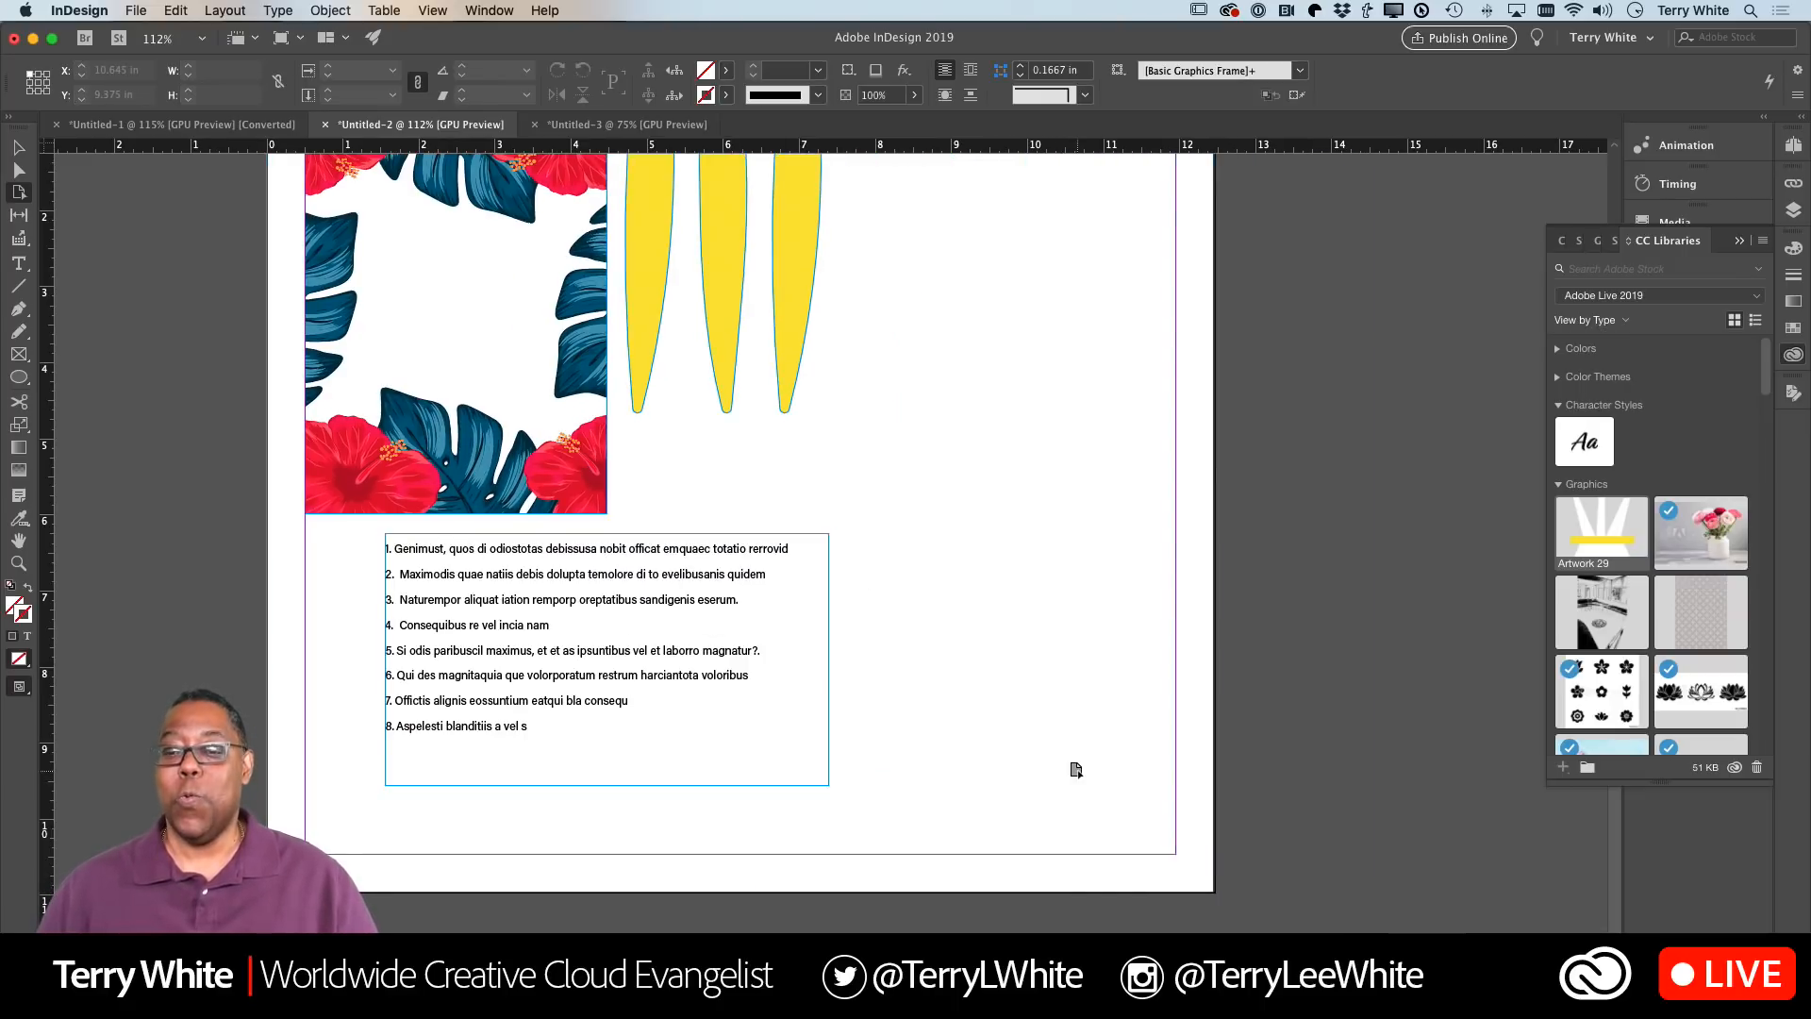
scroll(1076, 769, up, 3)
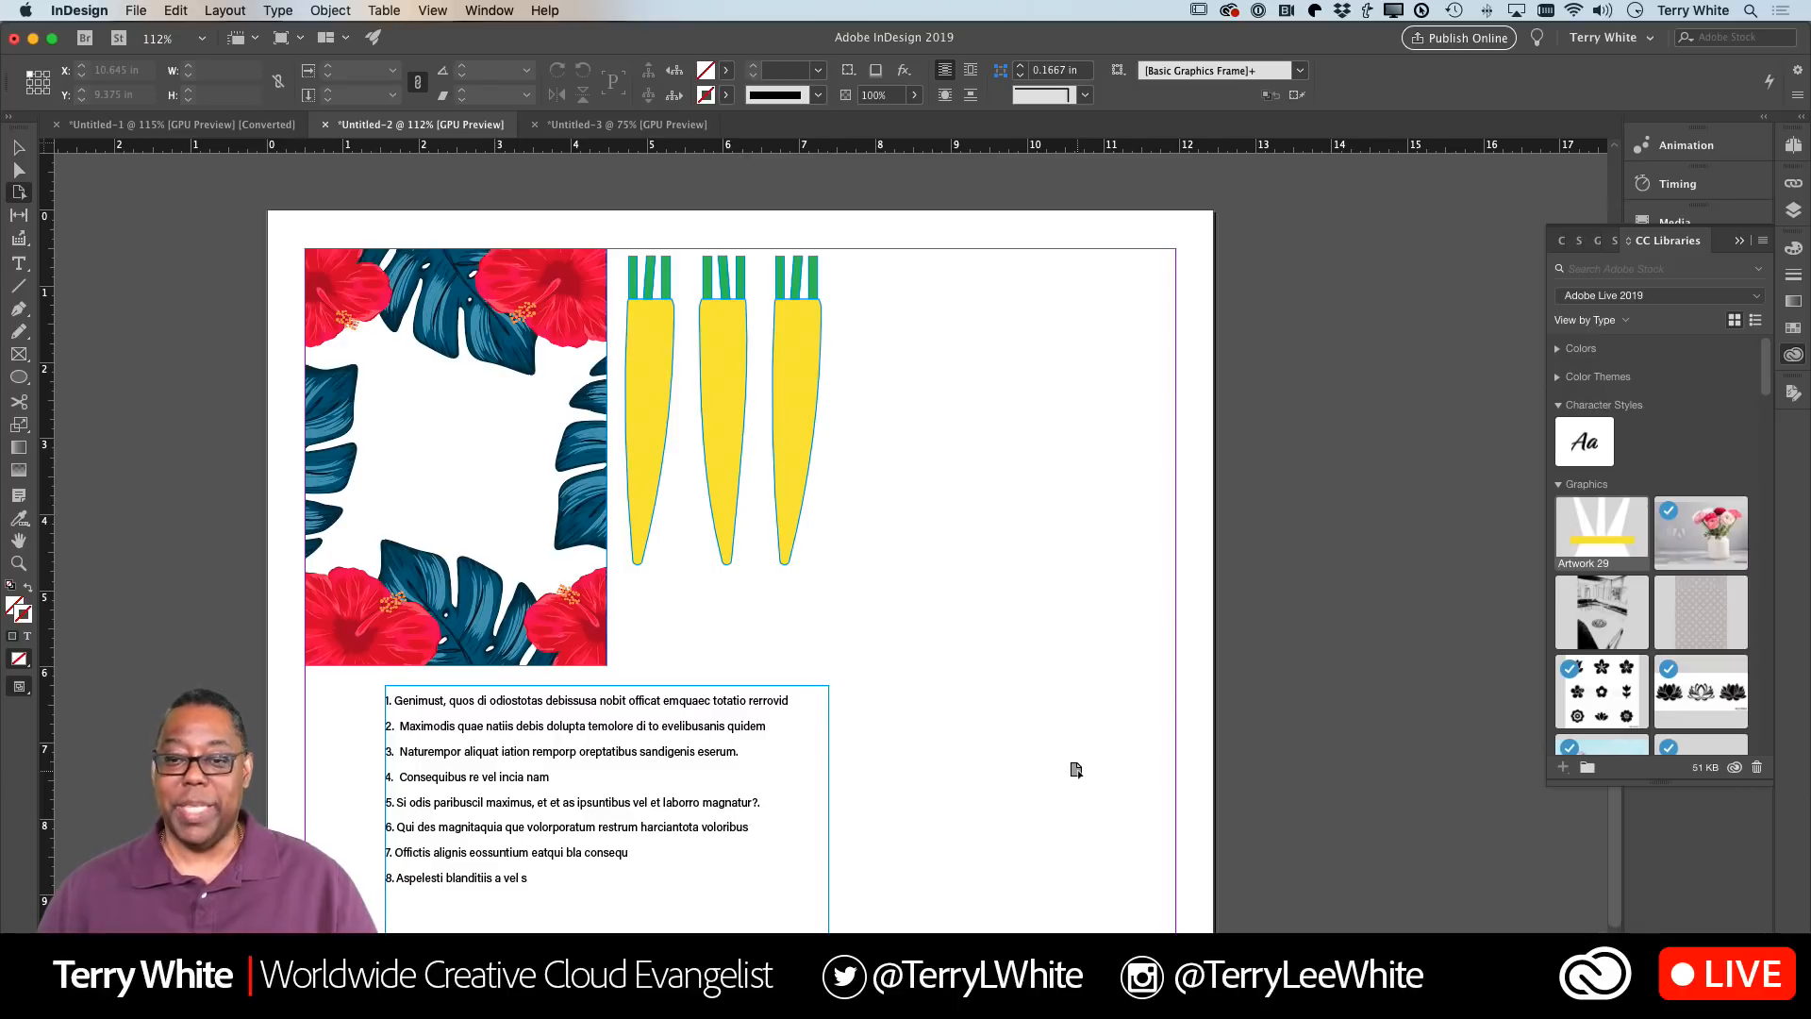
click(397, 245)
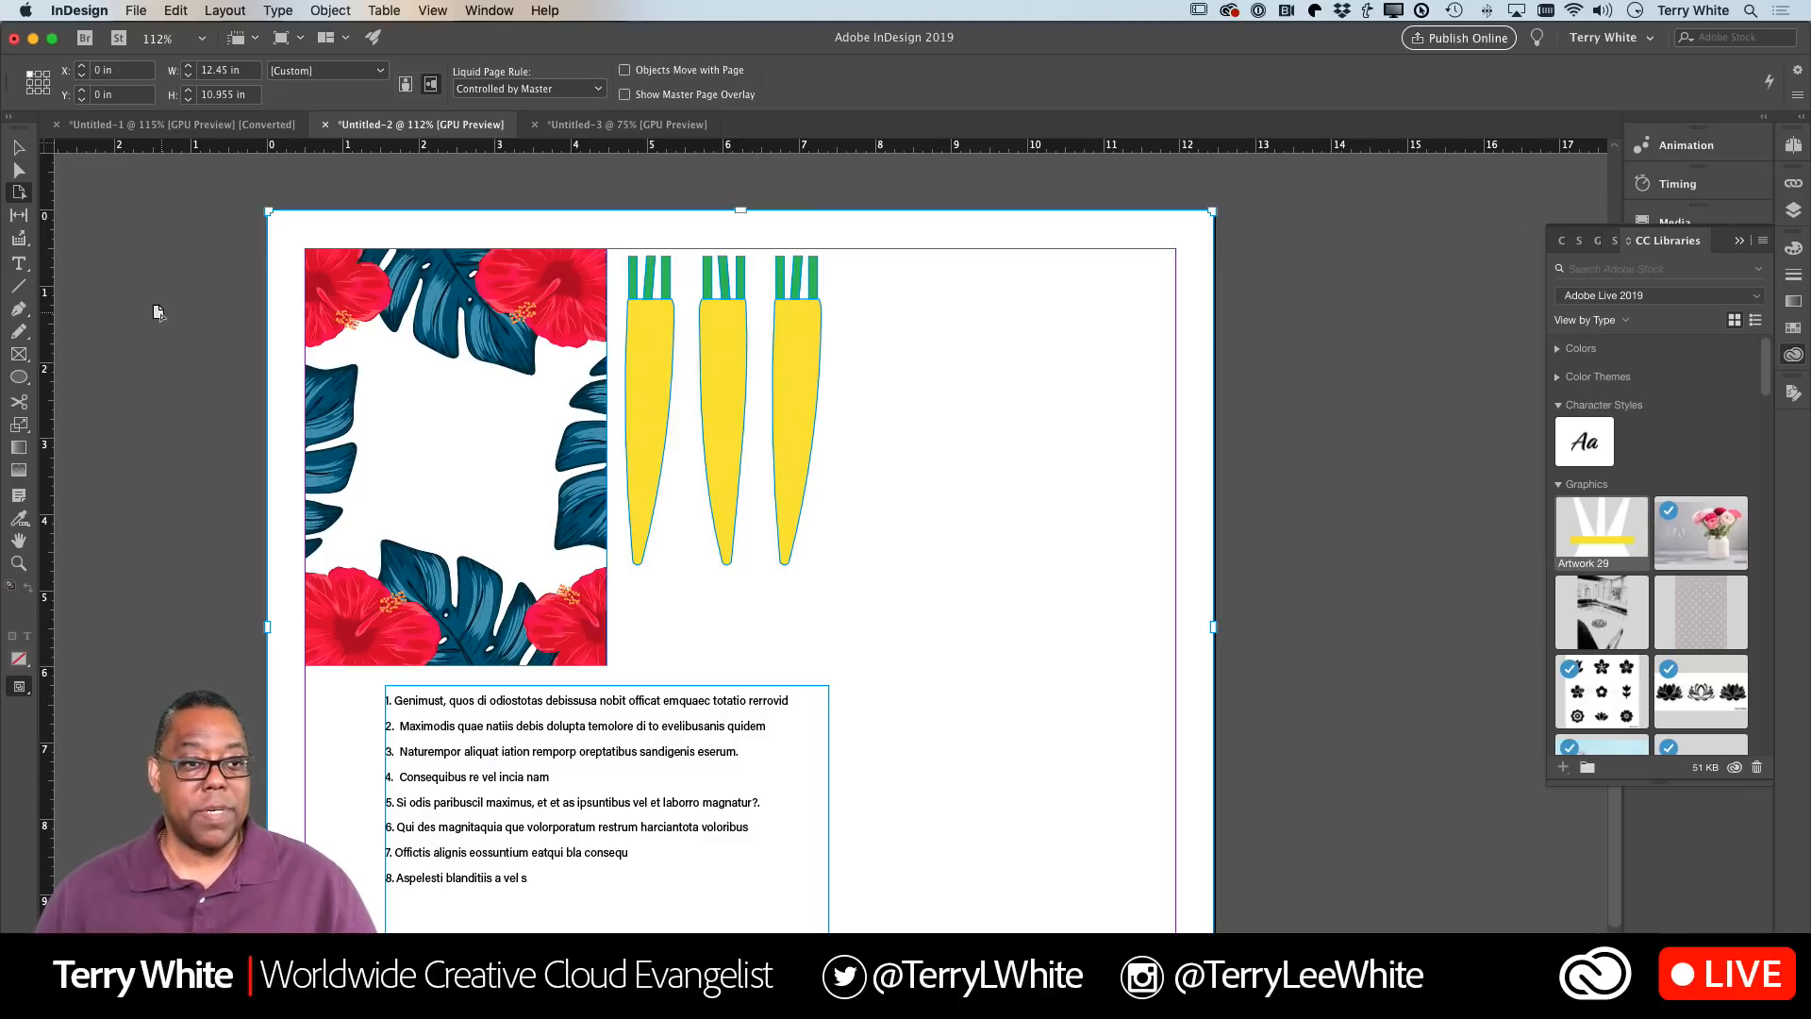
Delete all the artwork and text on the page that holds the pink shape
scroll(286, 308, down, 15)
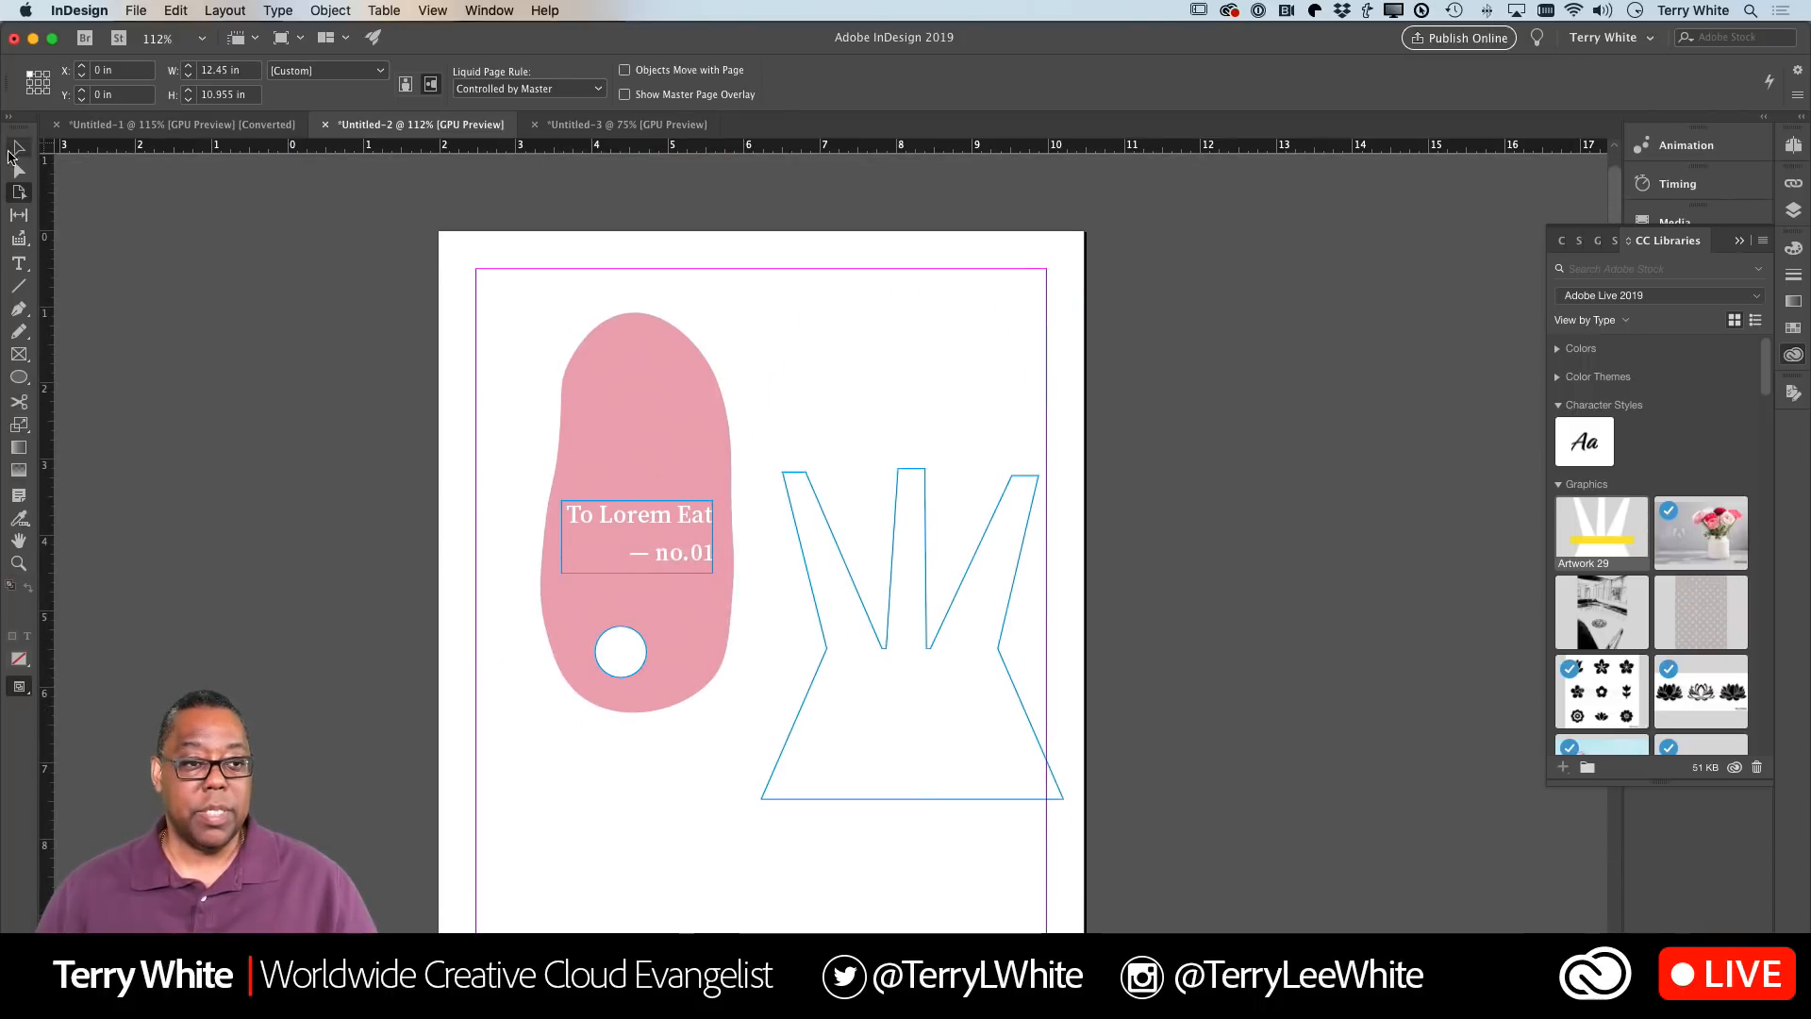
click(15, 151)
click(706, 409)
drag(507, 304, 1102, 845)
key(Delete)
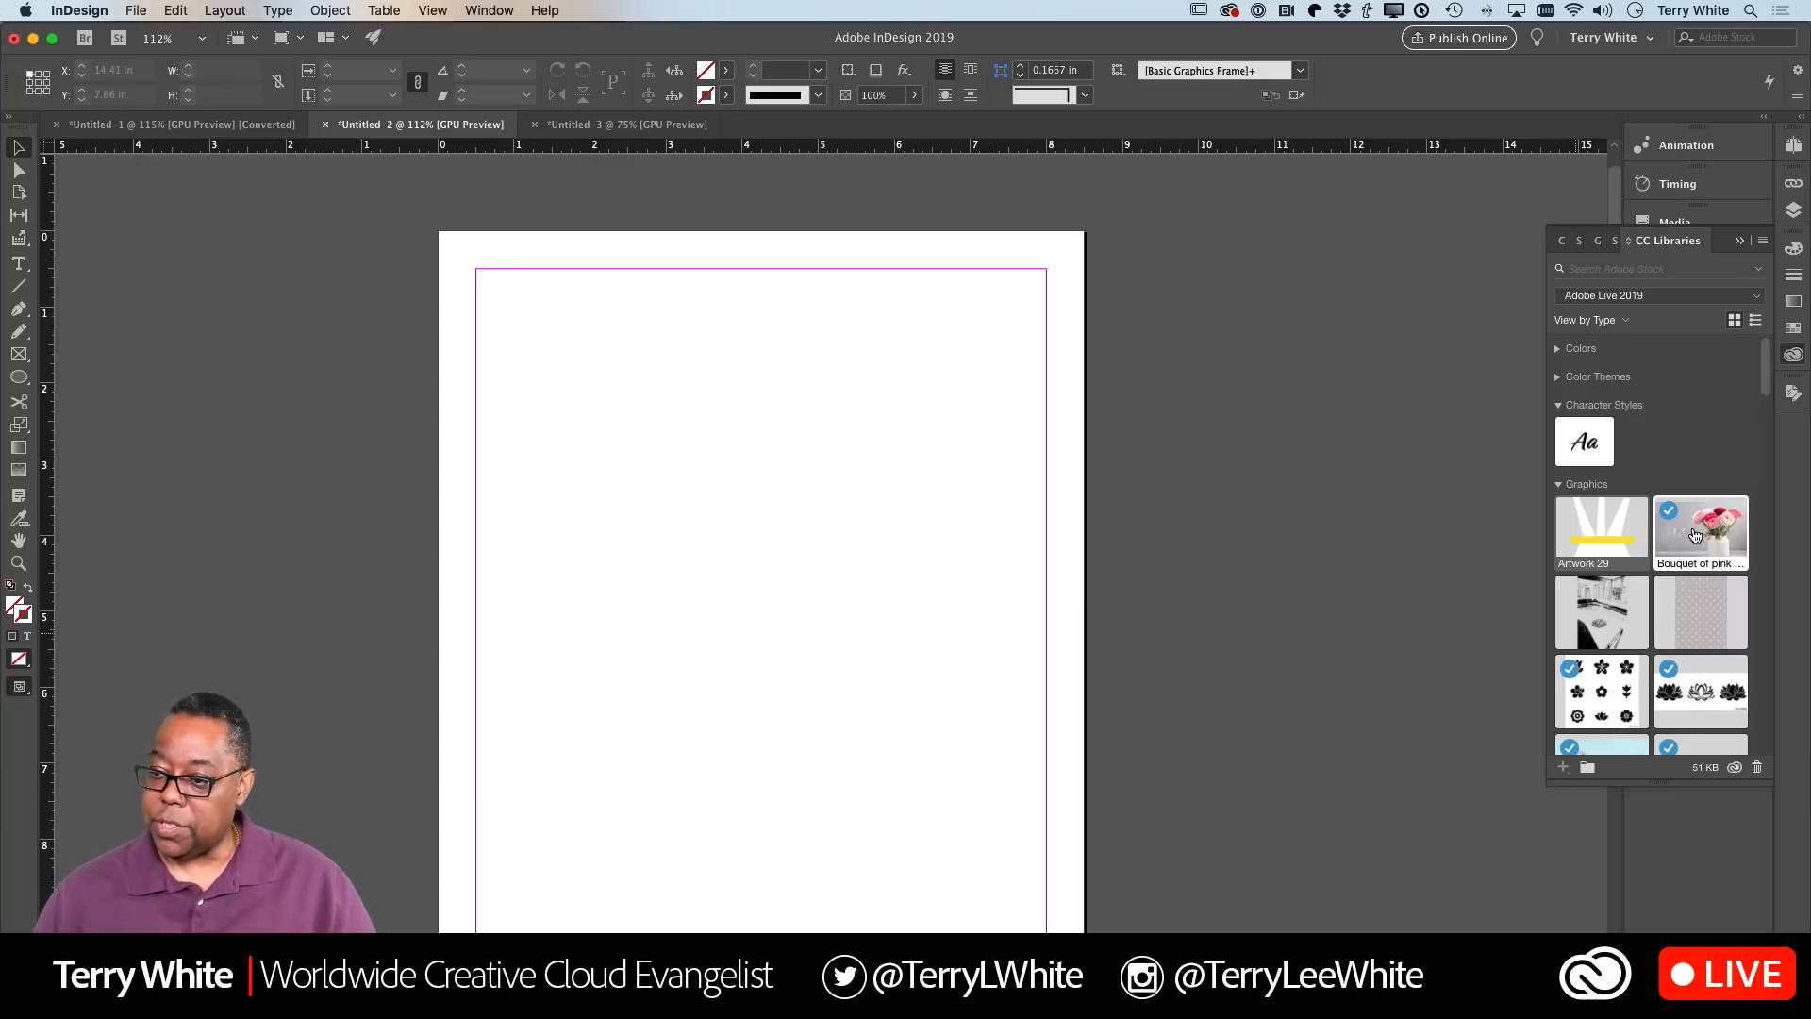
Place the library's bouquet photo, about 3.45 in wide, at X 0.71 in, Y 1.06 in, and the orange-background portrait below it at Y 3.9 in
drag(1695, 535, 726, 523)
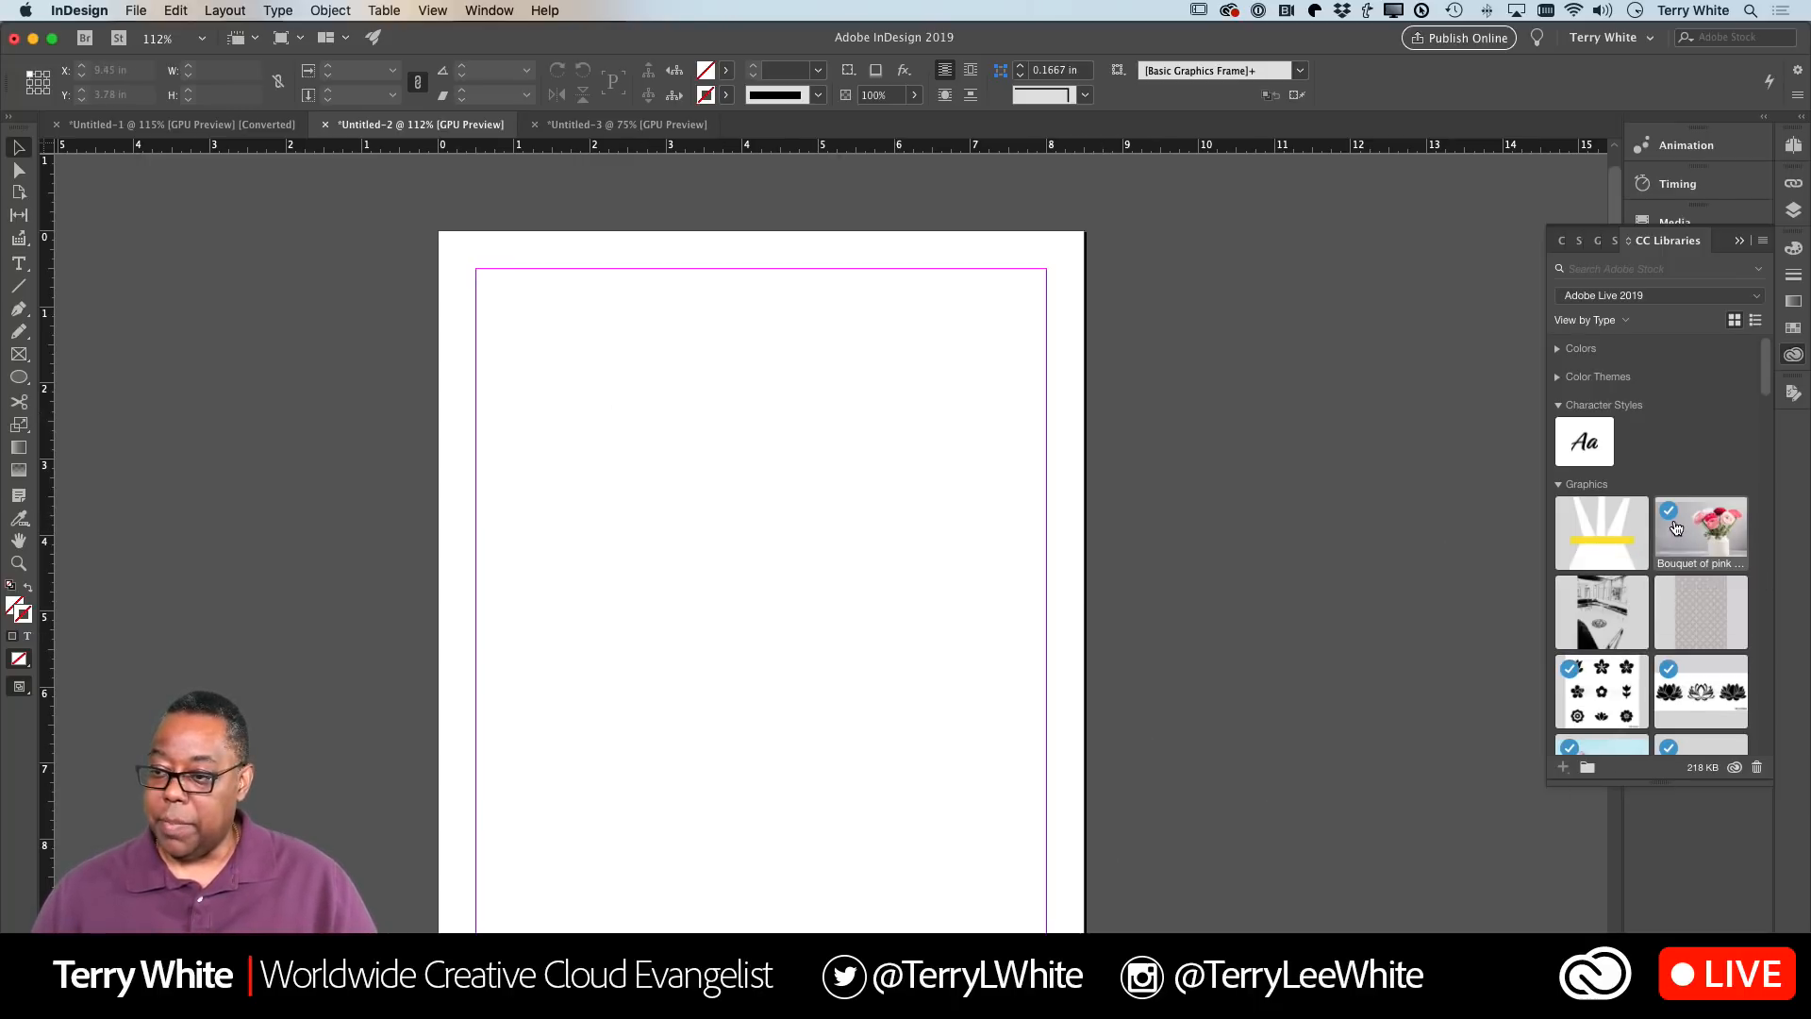
drag(1695, 530, 755, 487)
scroll(1611, 647, down, 5)
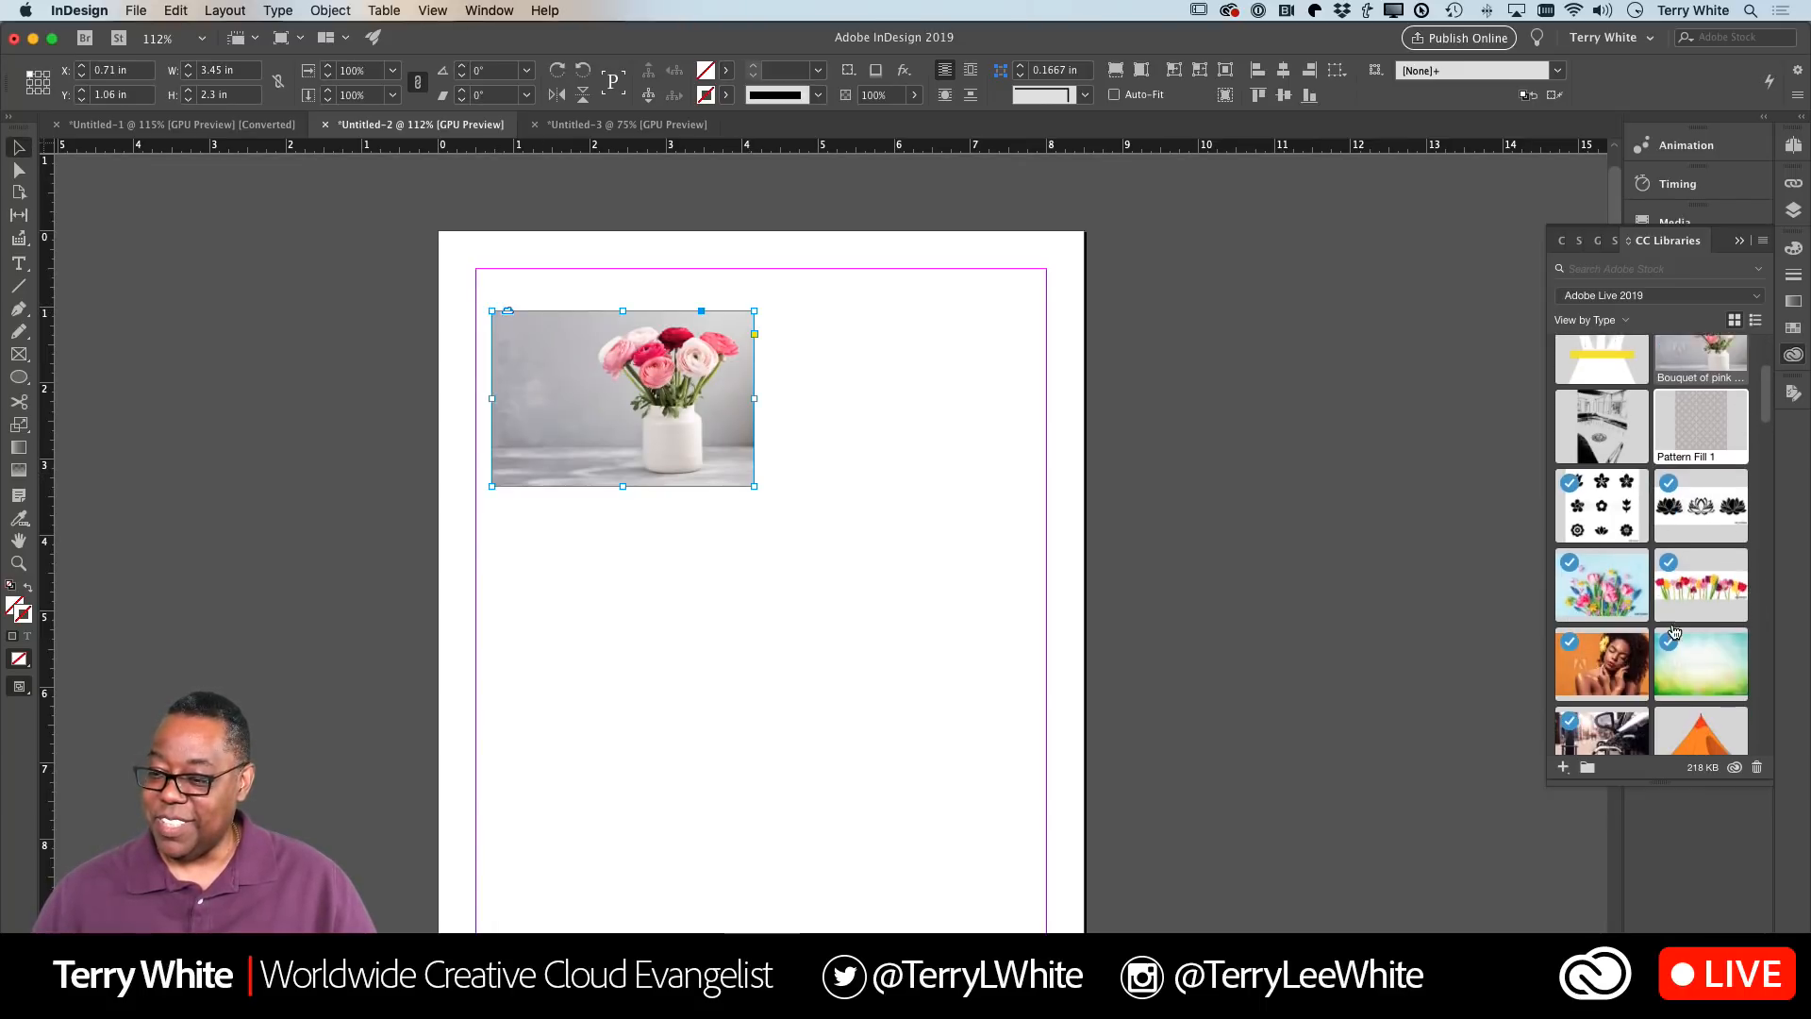
drag(1611, 648, 751, 764)
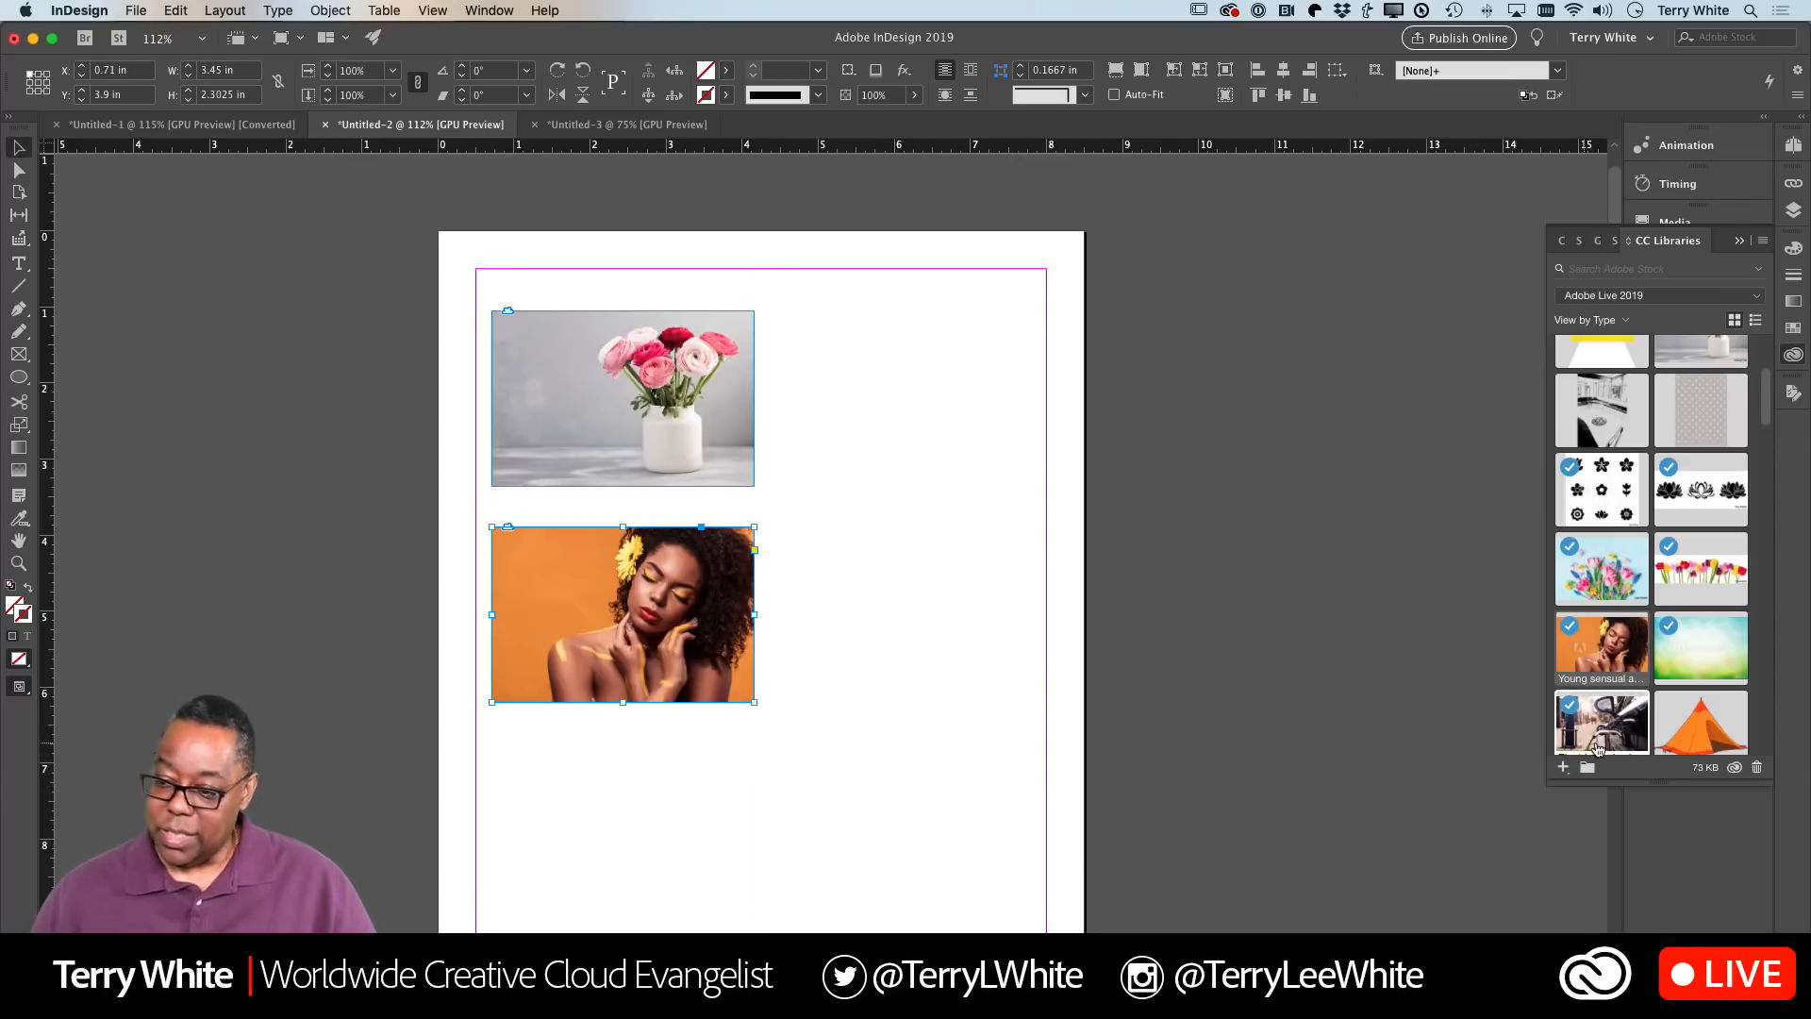
Place the sunny spring meadow image at about X 4.45 in, Y 1.06 in, and the mountain hiker photo below it at Y 3.9 in
scroll(1697, 640, down, 2)
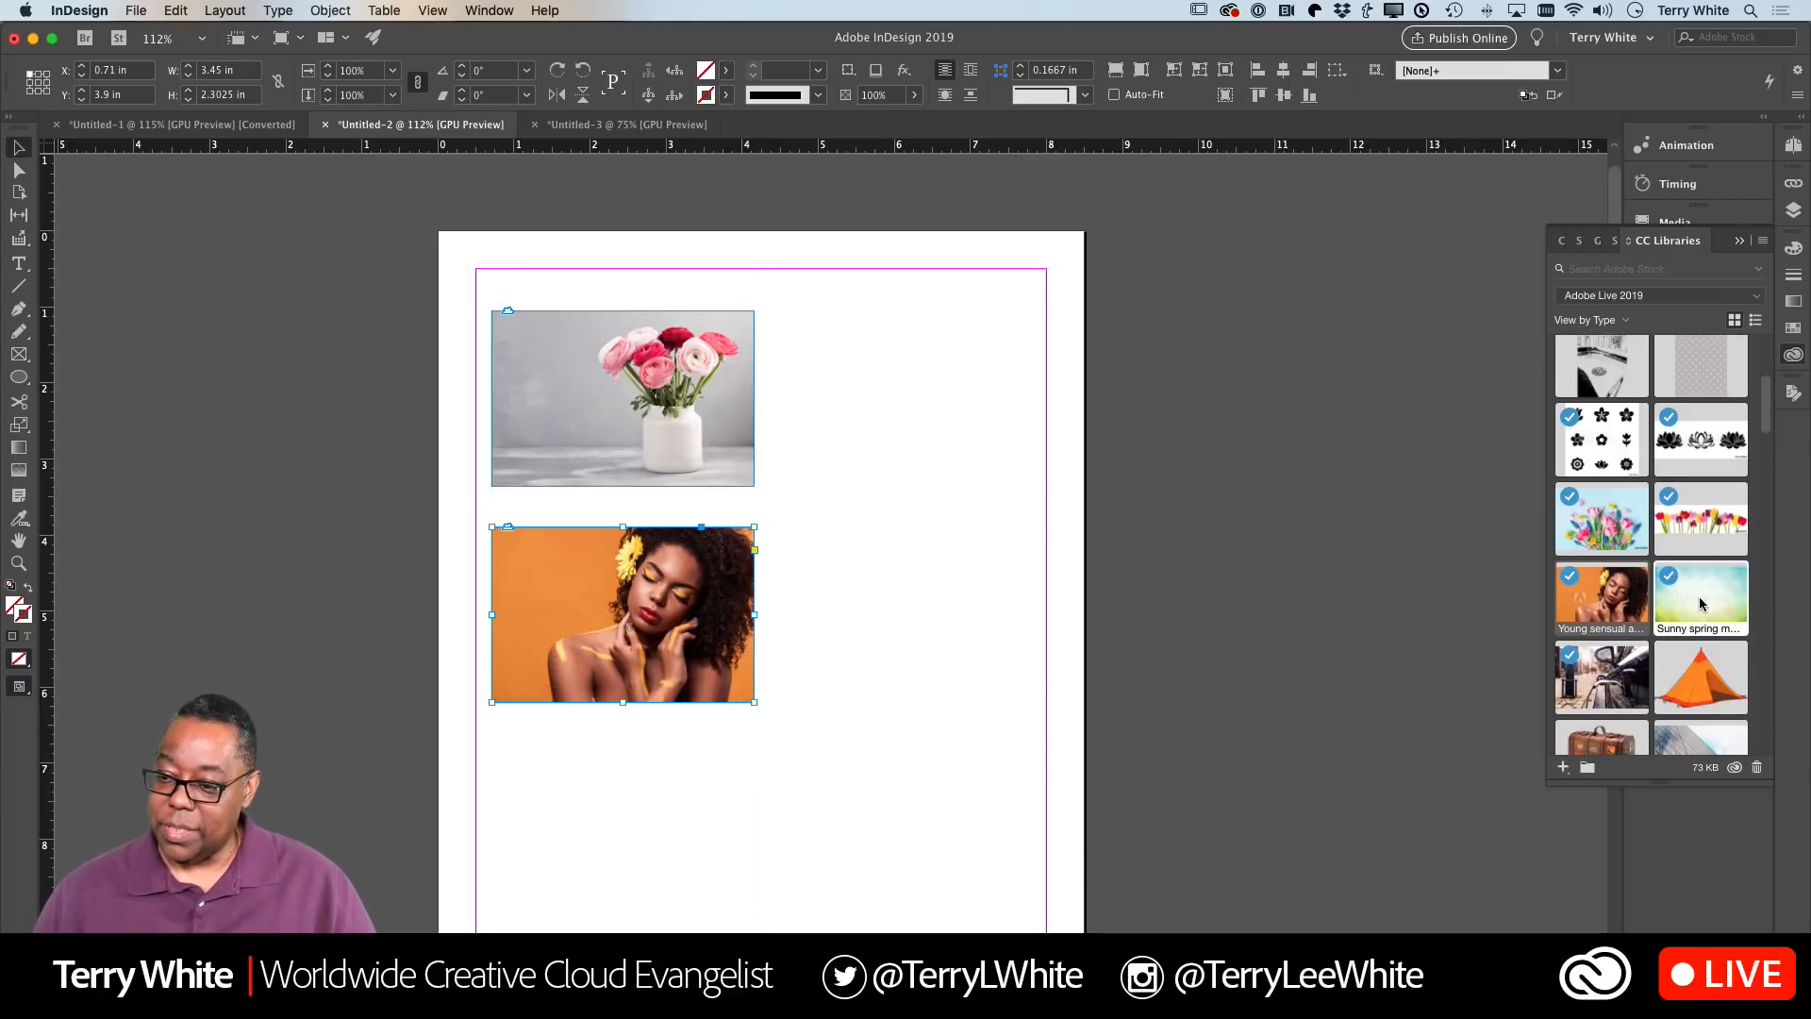
drag(1702, 604, 923, 489)
scroll(1635, 647, down, 5)
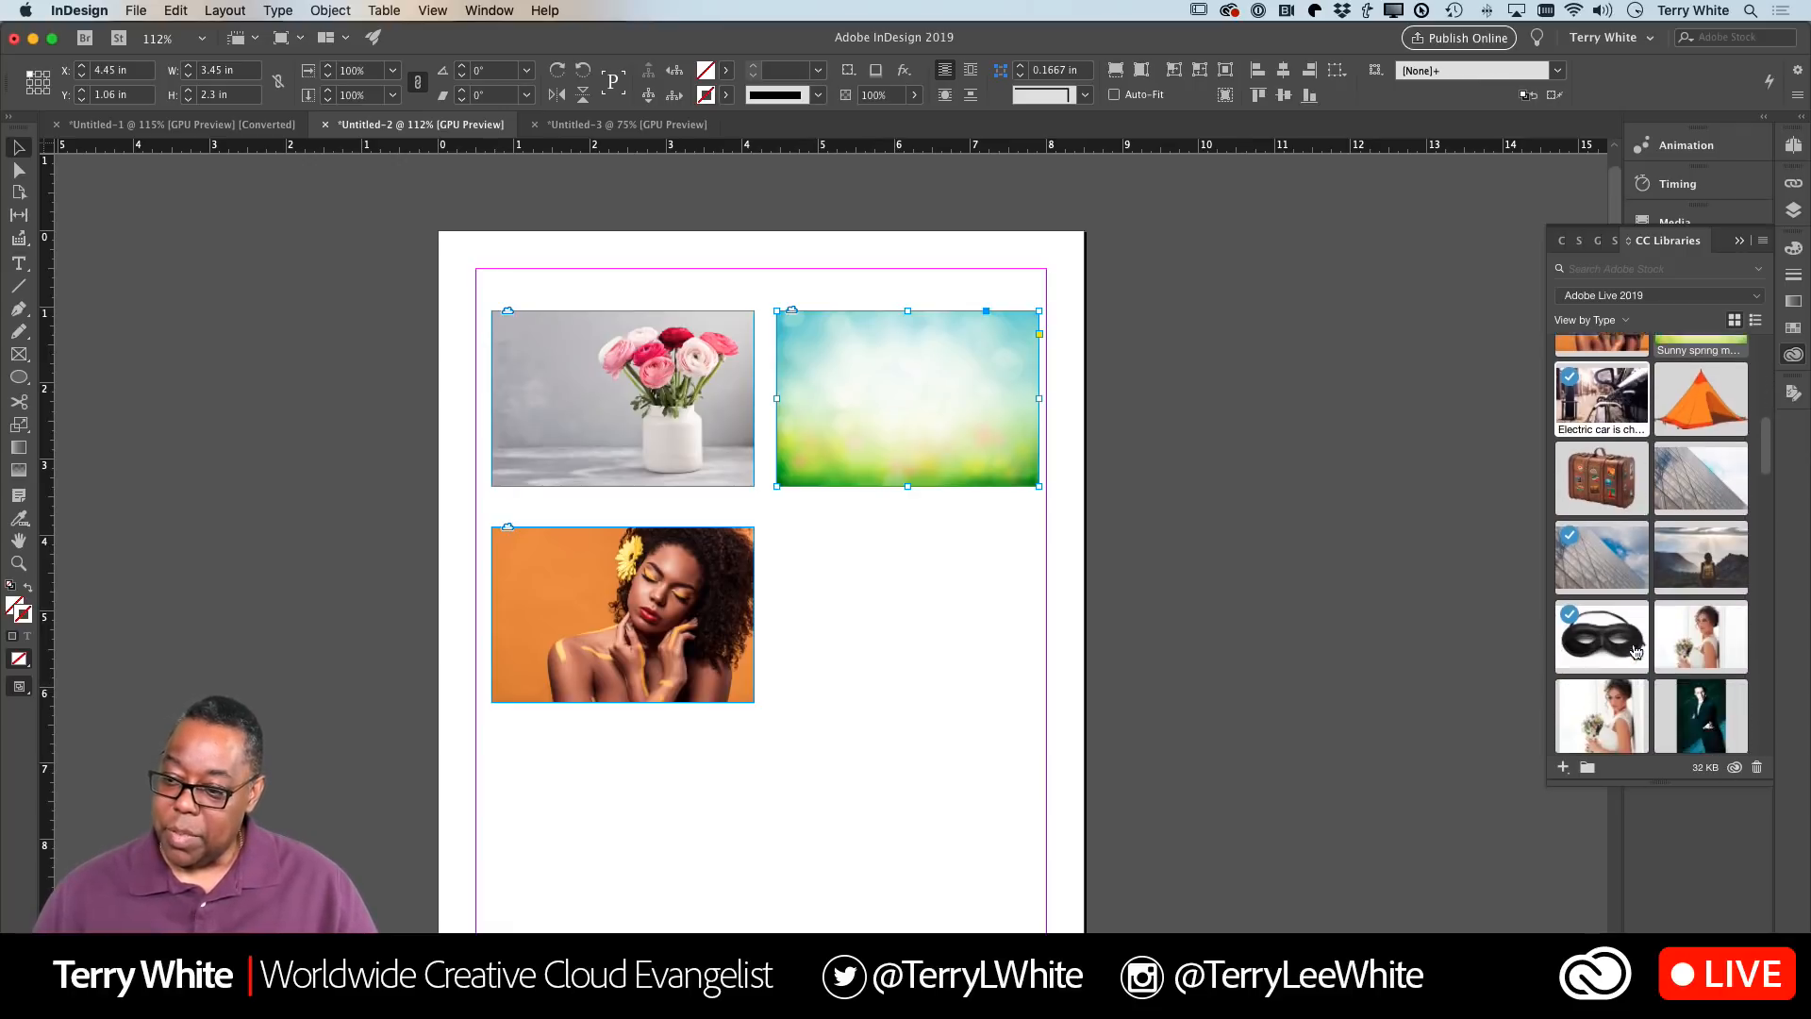
scroll(1689, 545, down, 2)
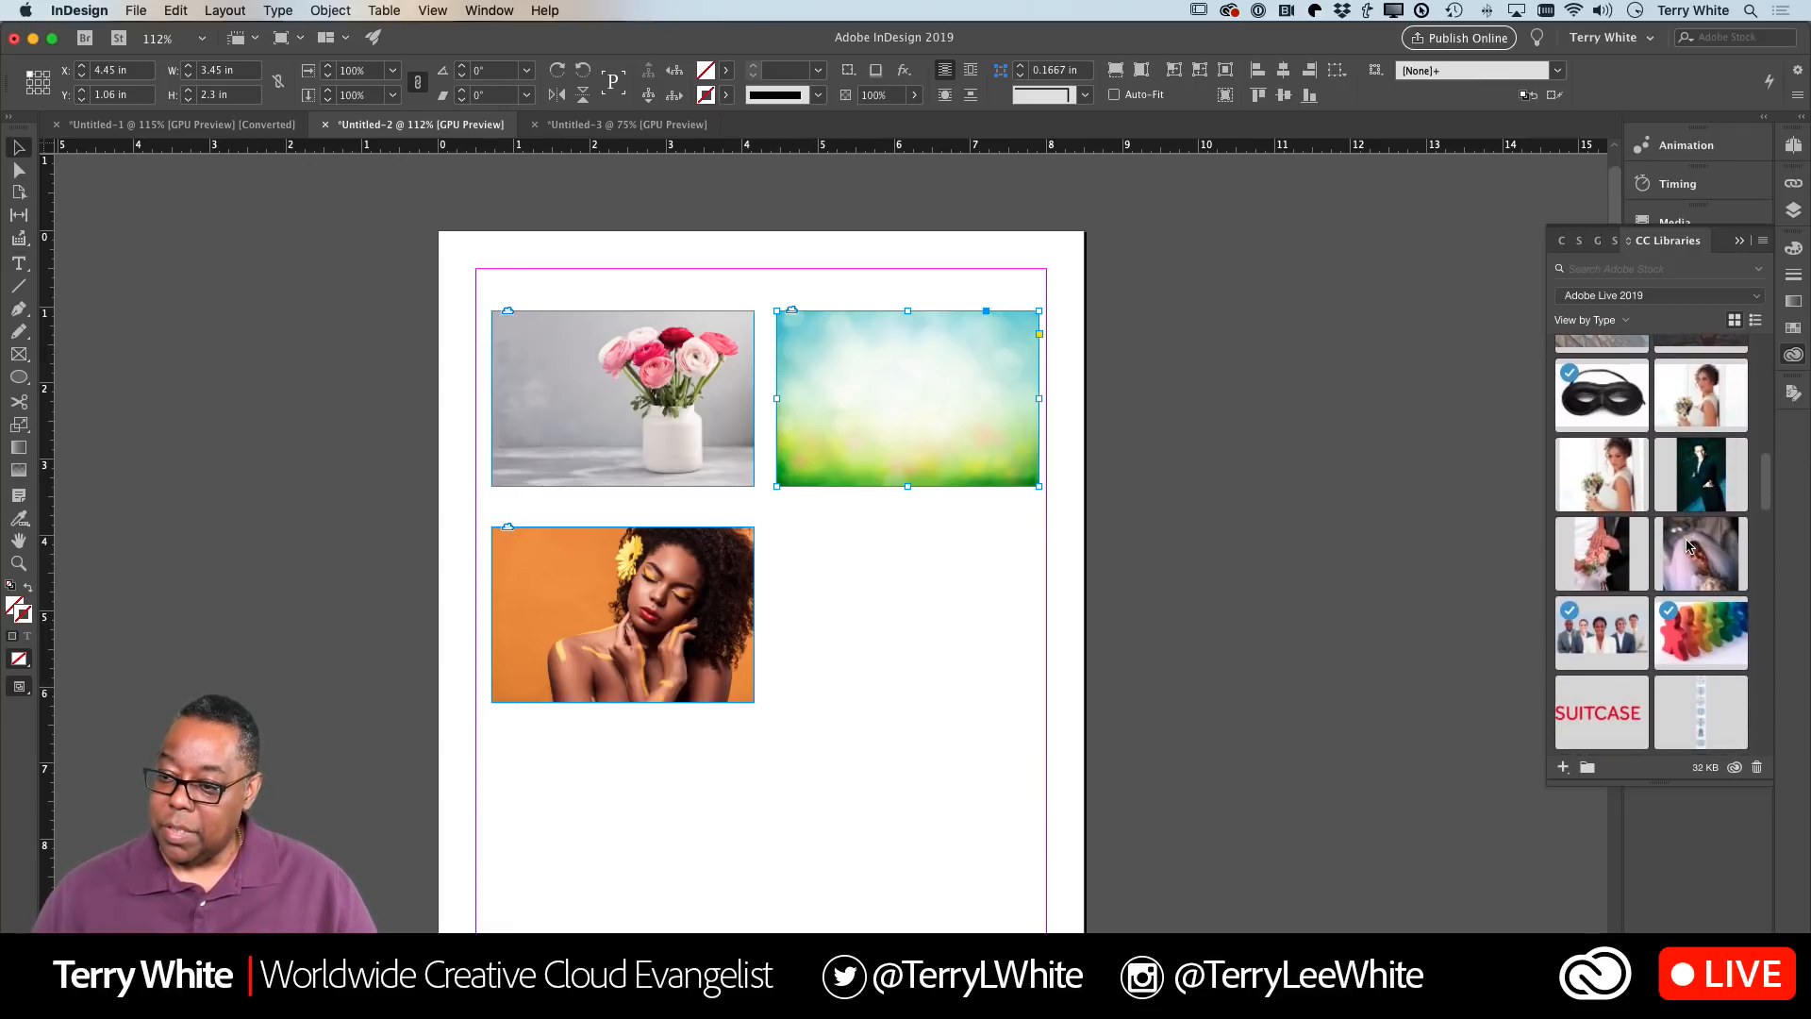
scroll(1712, 533, up, 5)
drag(1711, 533, 1042, 751)
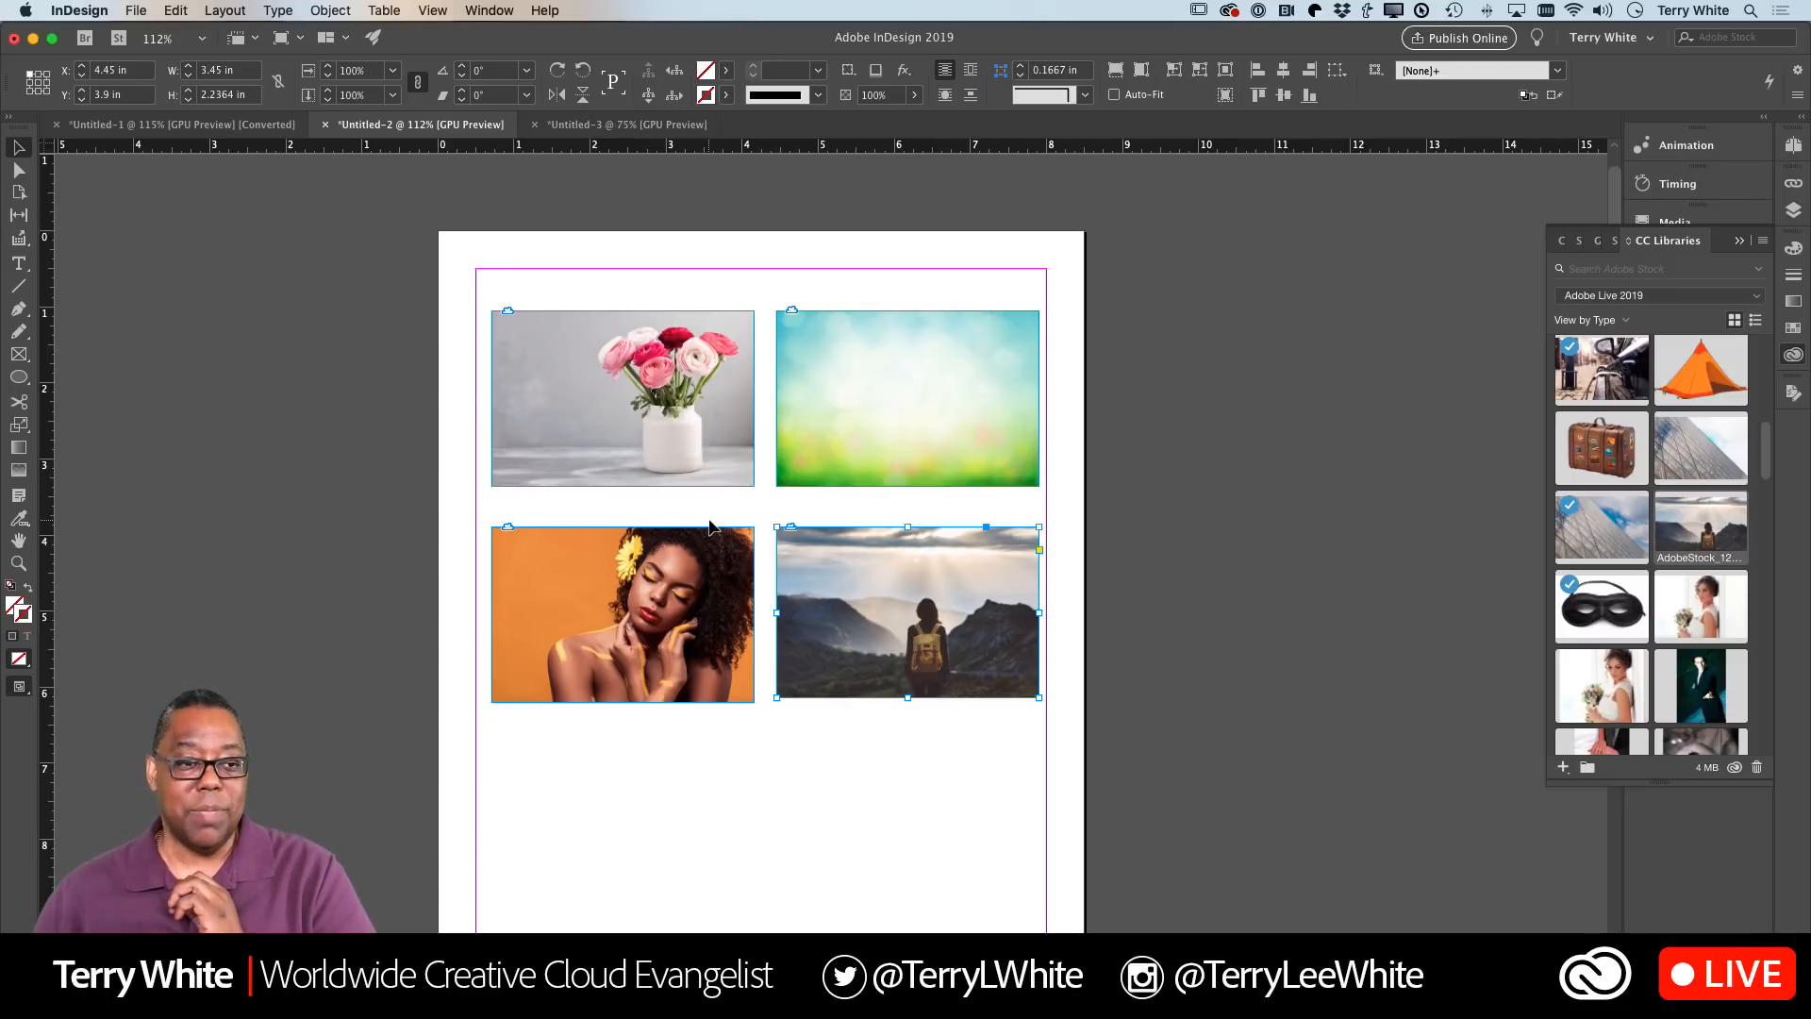
Try shifting the gap between the two lower photos toward the portrait with the Gap tool, and undo that shift
click(19, 215)
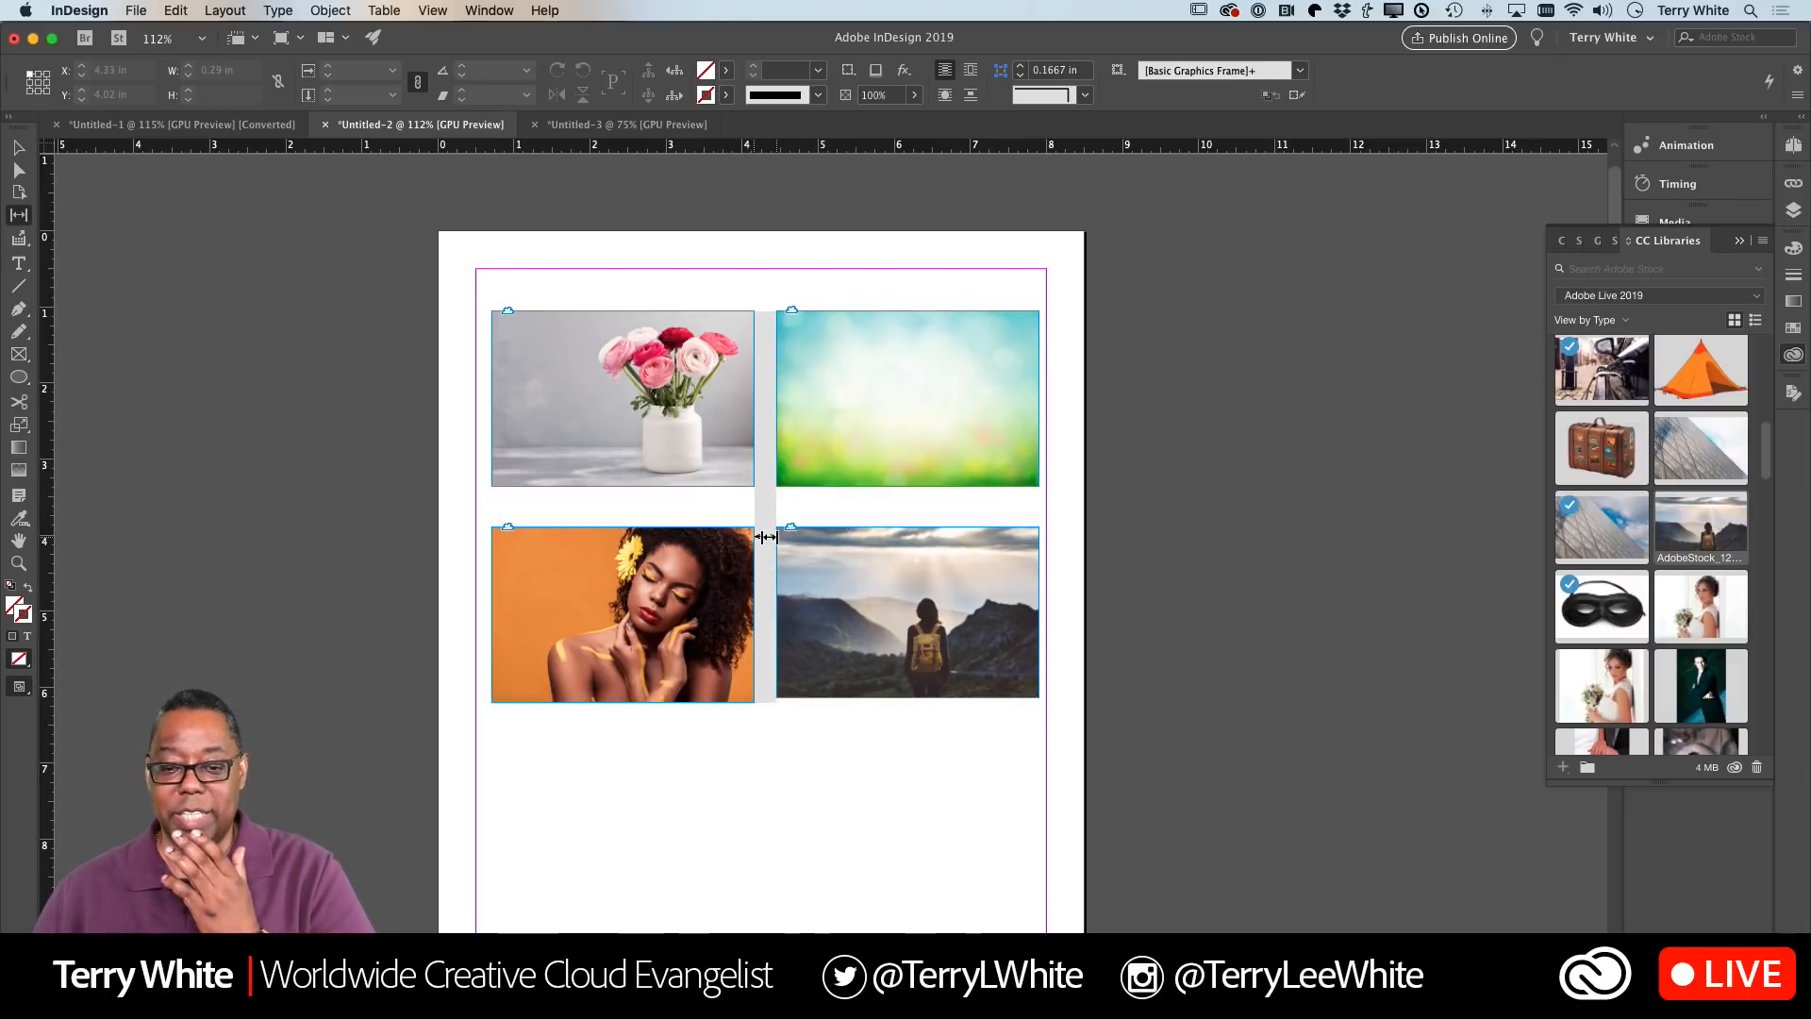
drag(765, 536, 767, 577)
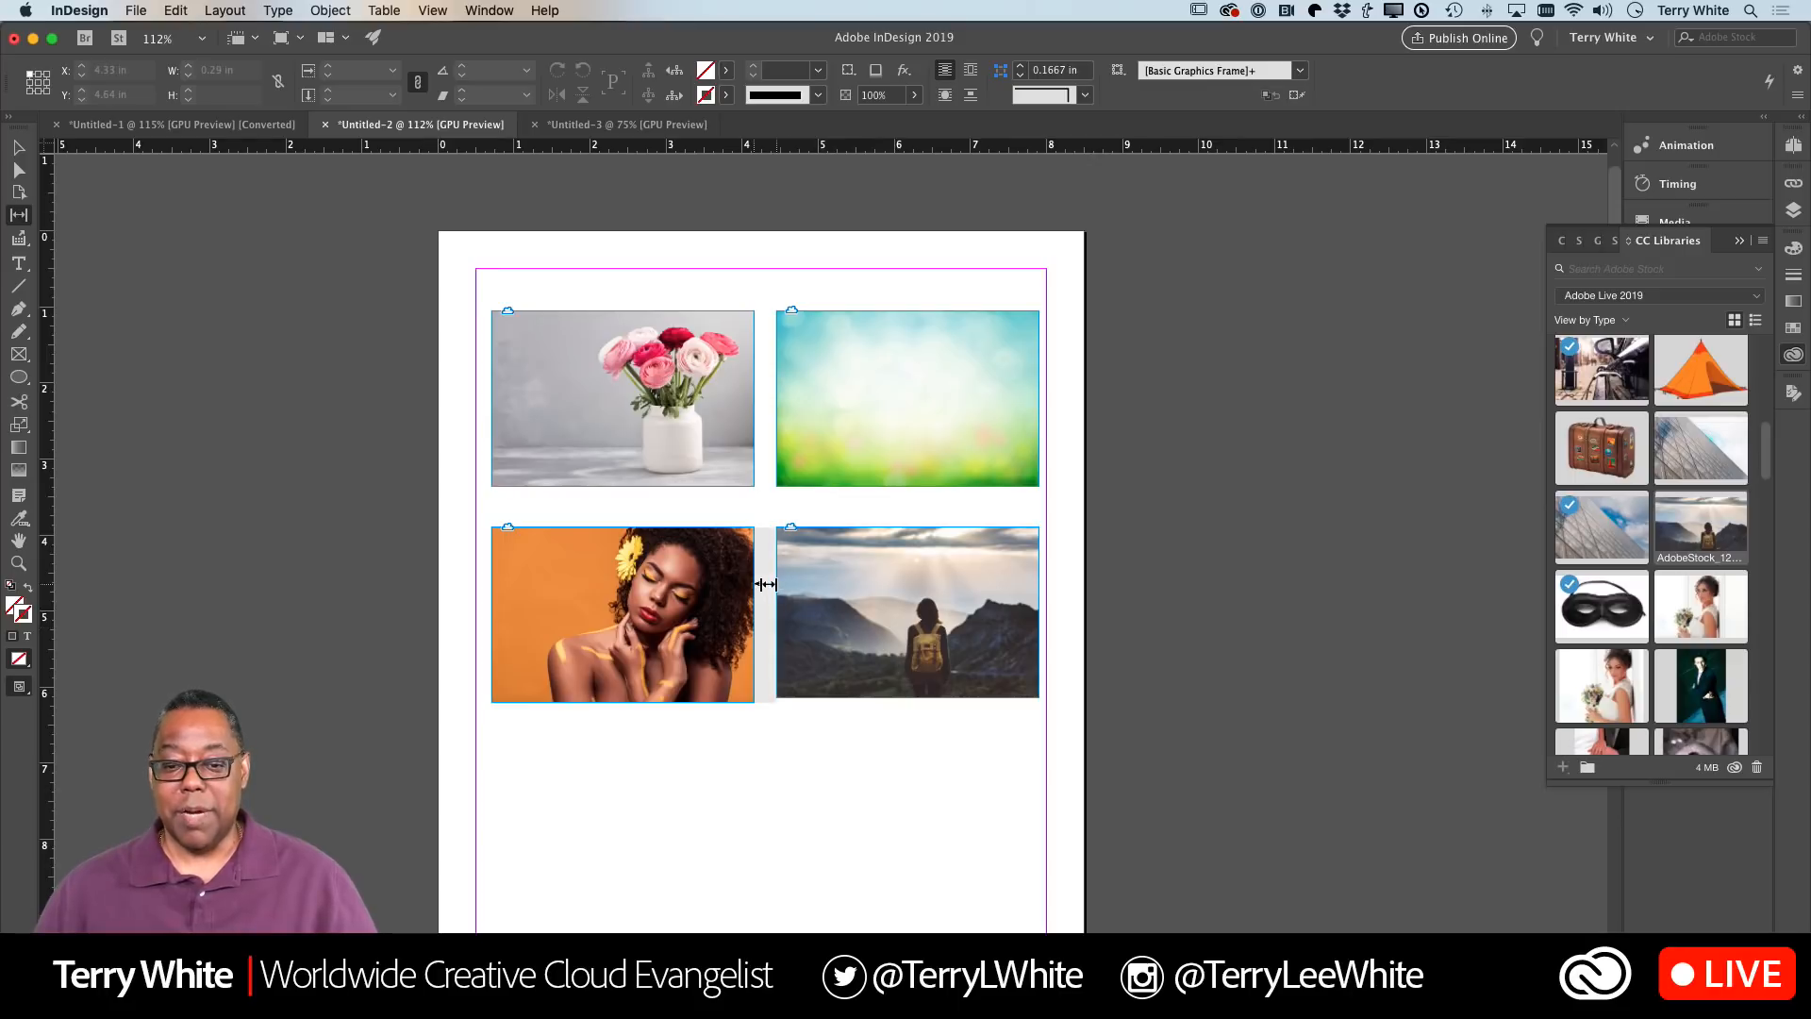
drag(765, 584, 729, 596)
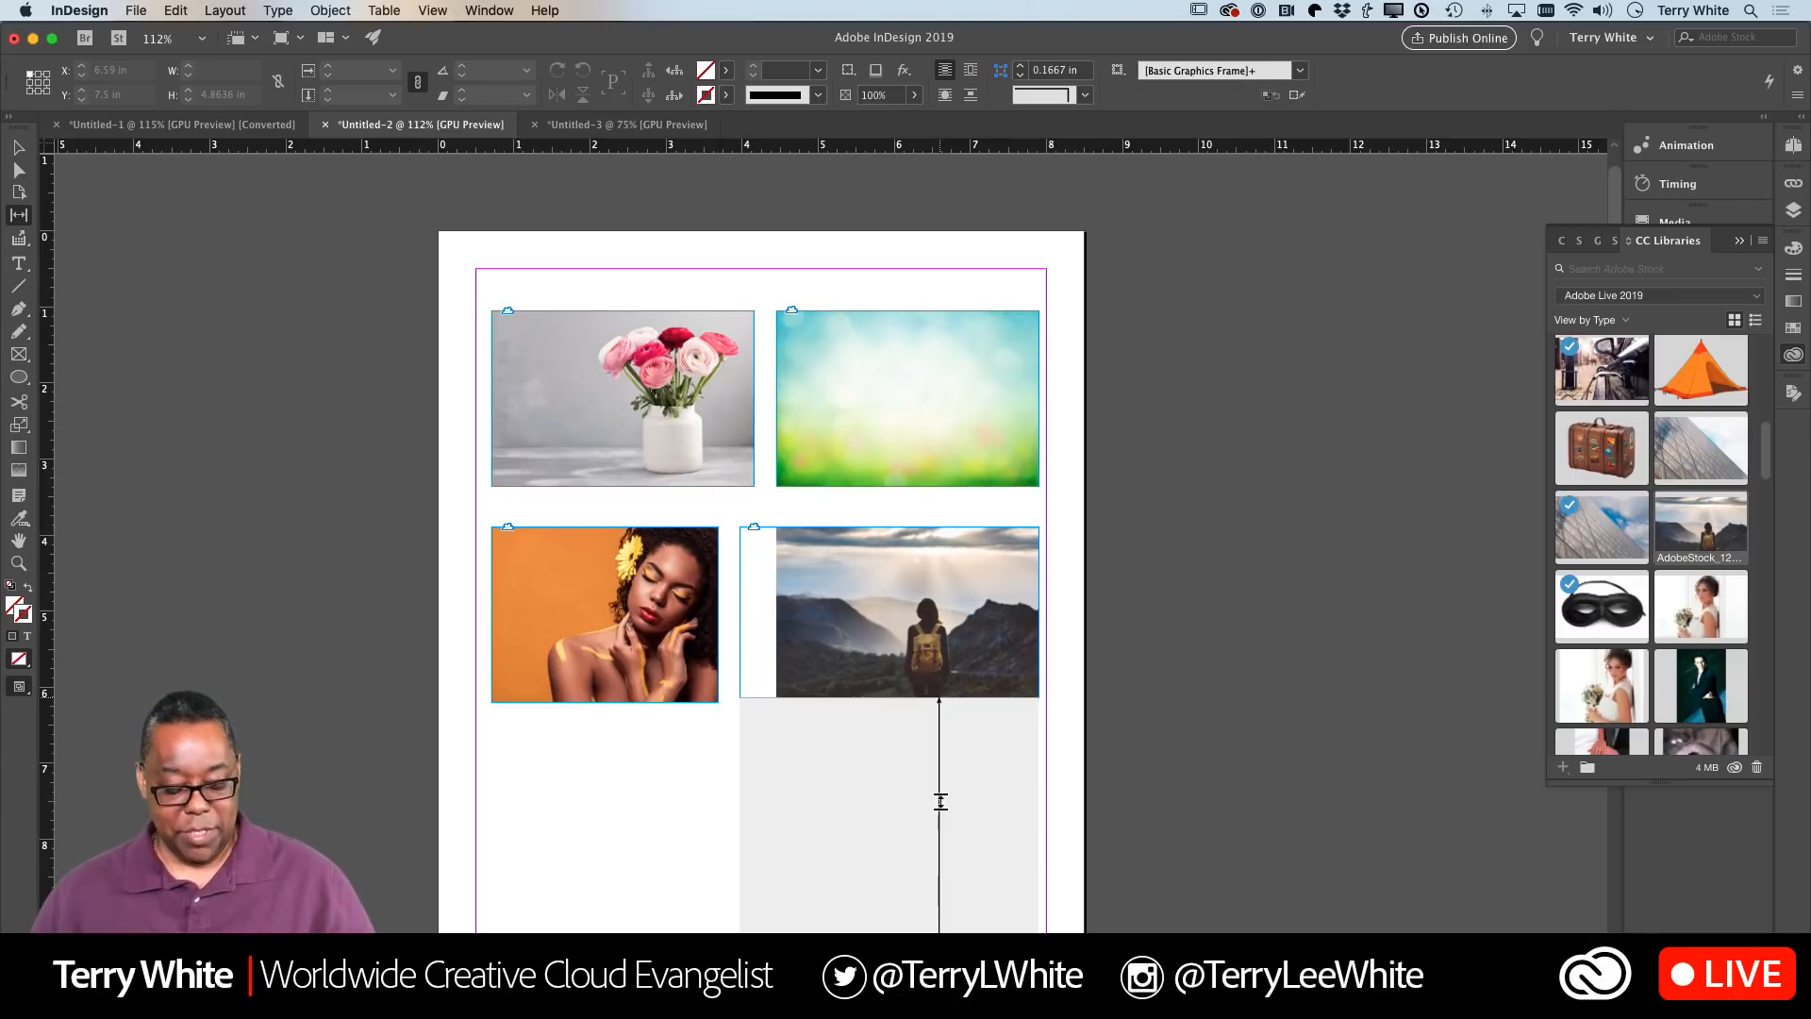
key(super+z)
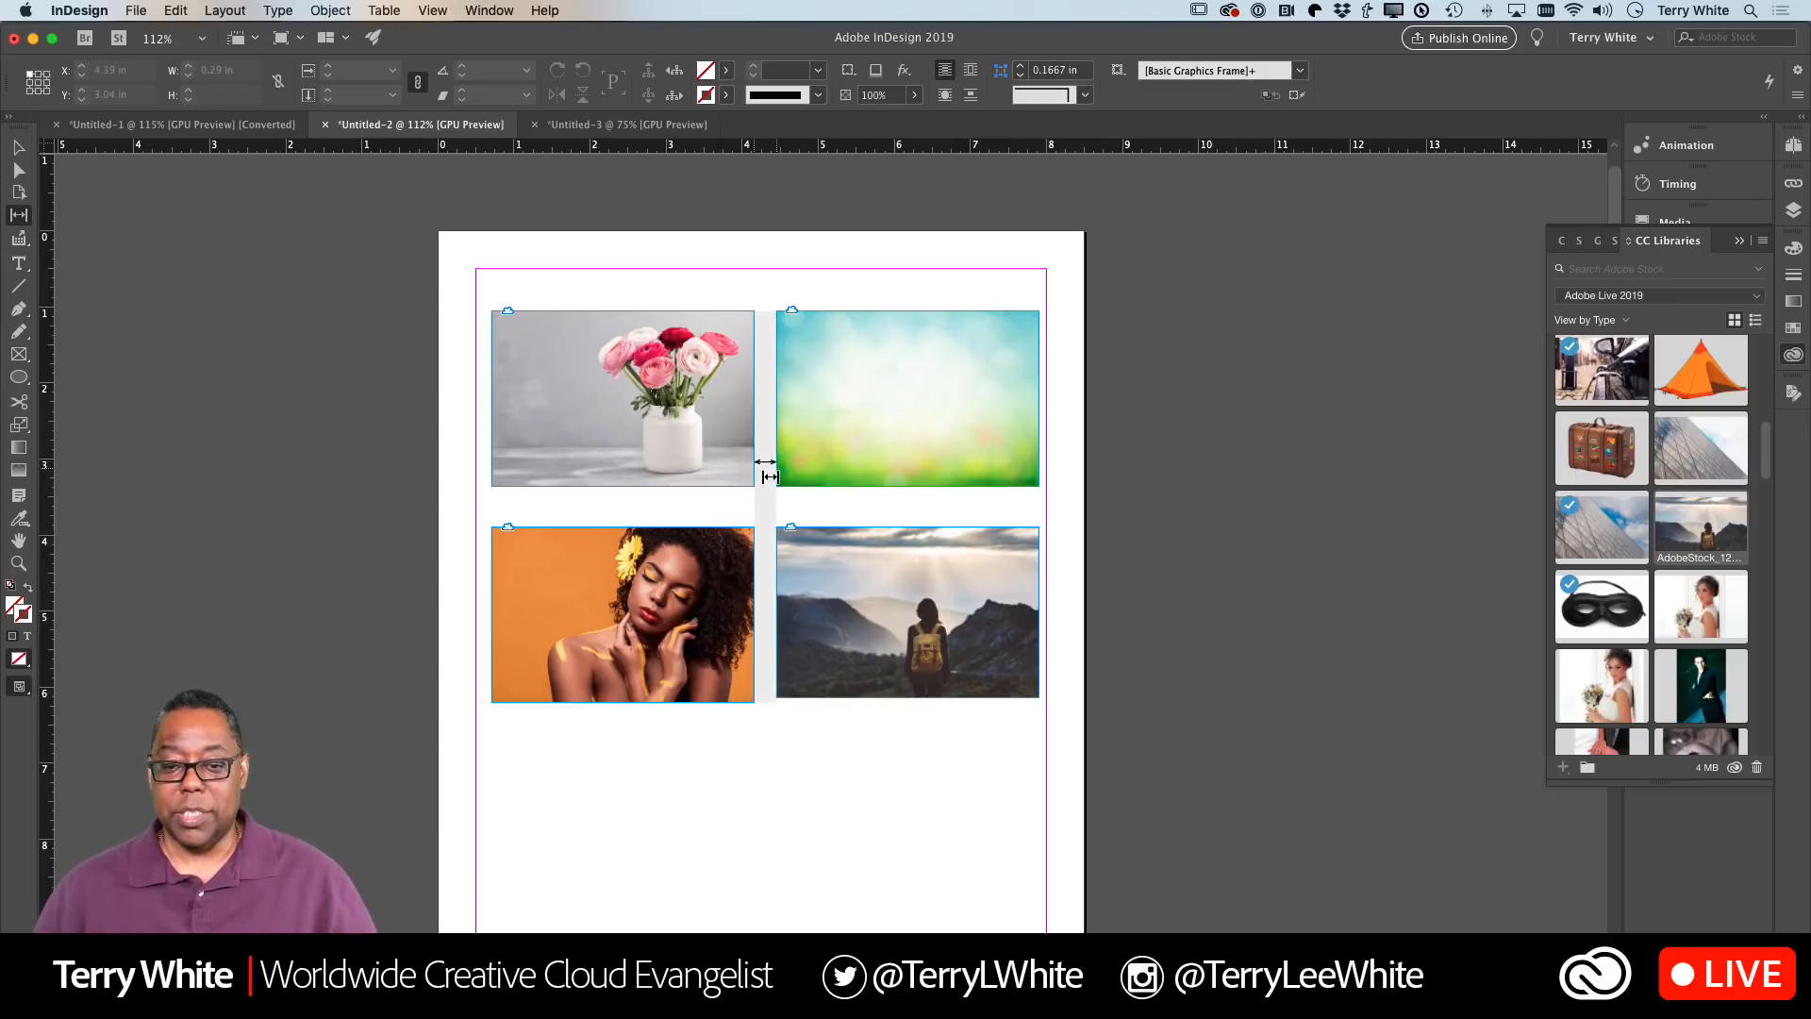
Widen and shift the vertical gap between the two photo columns with the Gap tool, moving the photos without resizing them
mouse_move(766, 473)
mouse_down()
mouse_move(821, 472)
mouse_move(716, 472)
mouse_move(728, 433)
mouse_move(769, 449)
mouse_move(750, 459)
mouse_move(828, 467)
mouse_move(757, 469)
mouse_up()
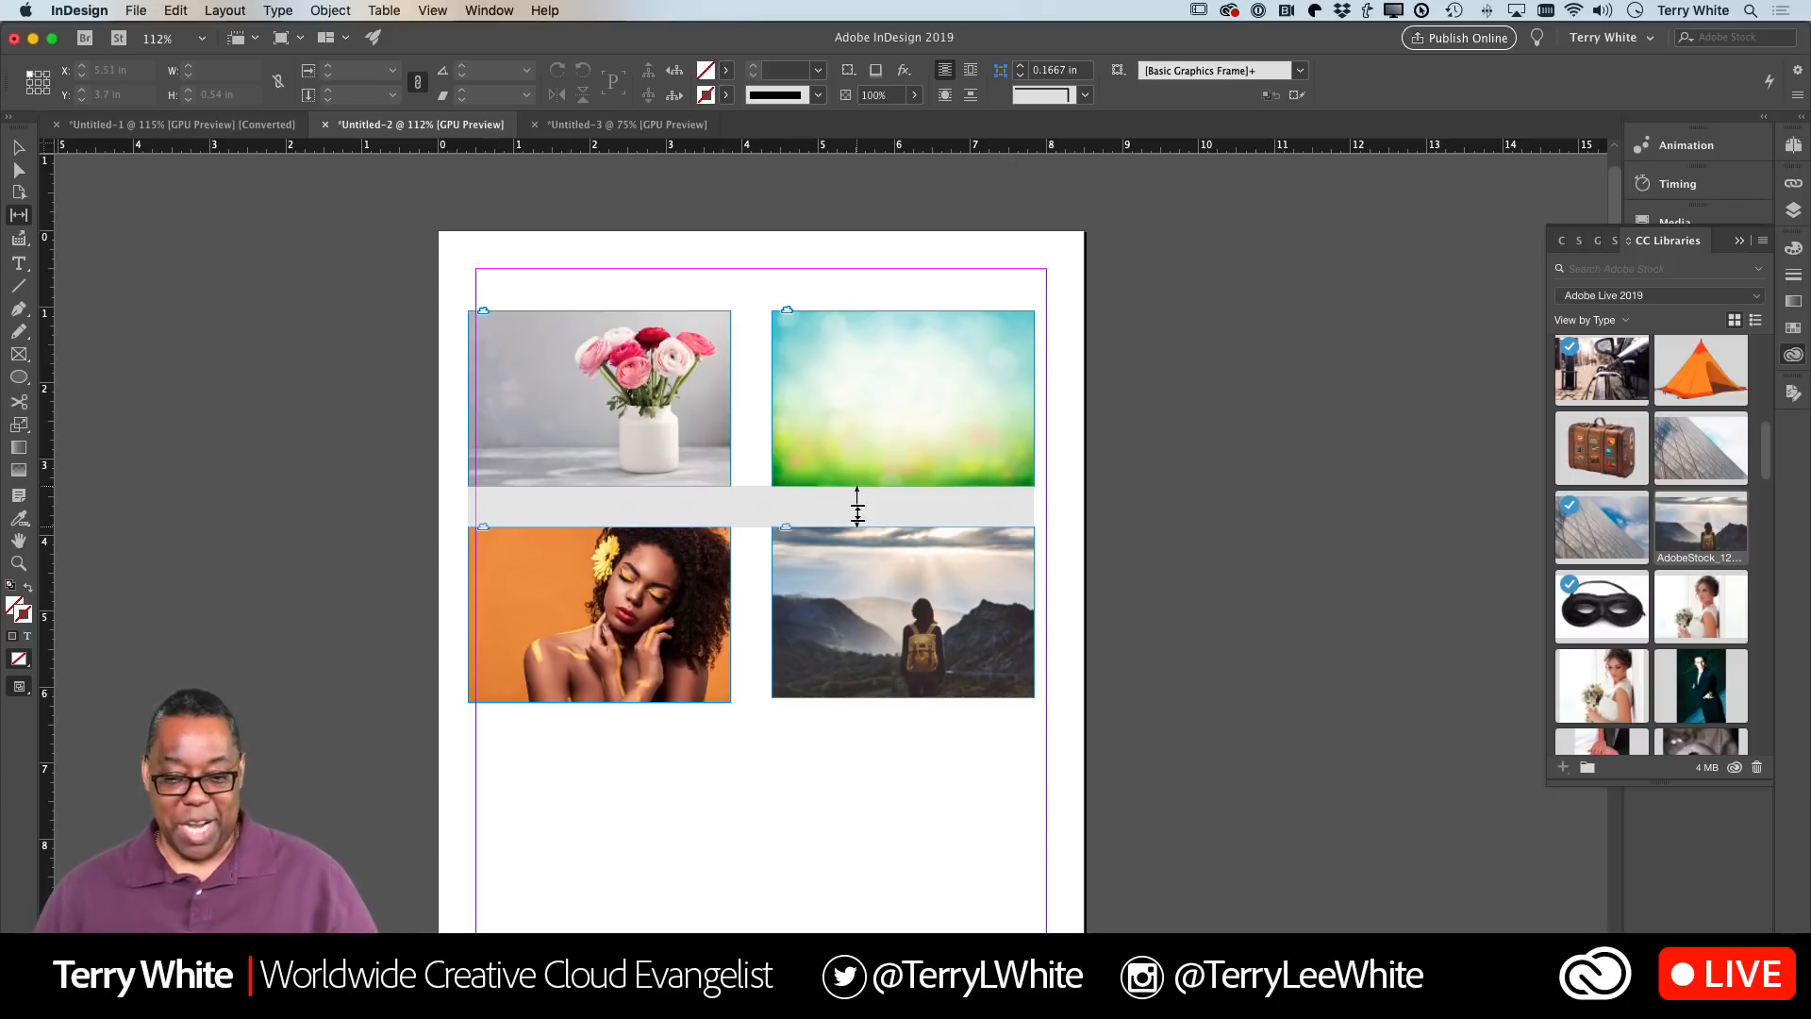
mouse_move(745, 469)
mouse_down()
mouse_move(778, 469)
mouse_move(695, 468)
mouse_move(751, 472)
mouse_up()
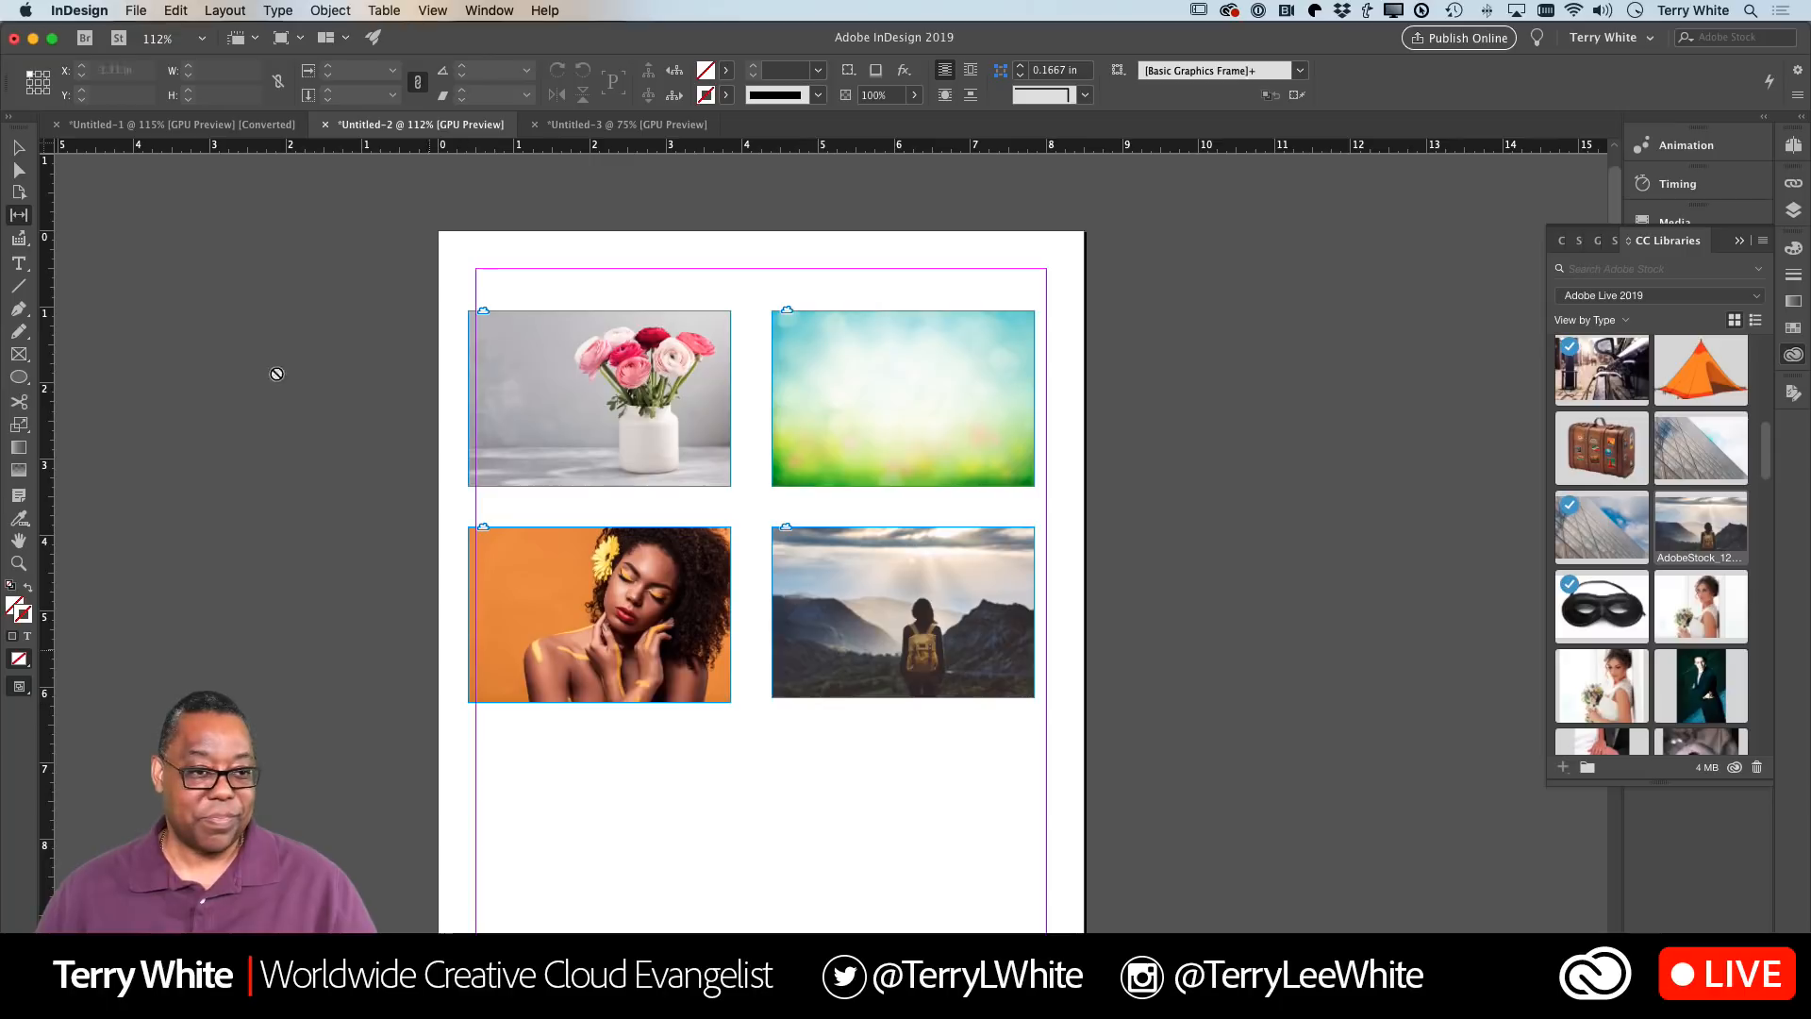
click(17, 148)
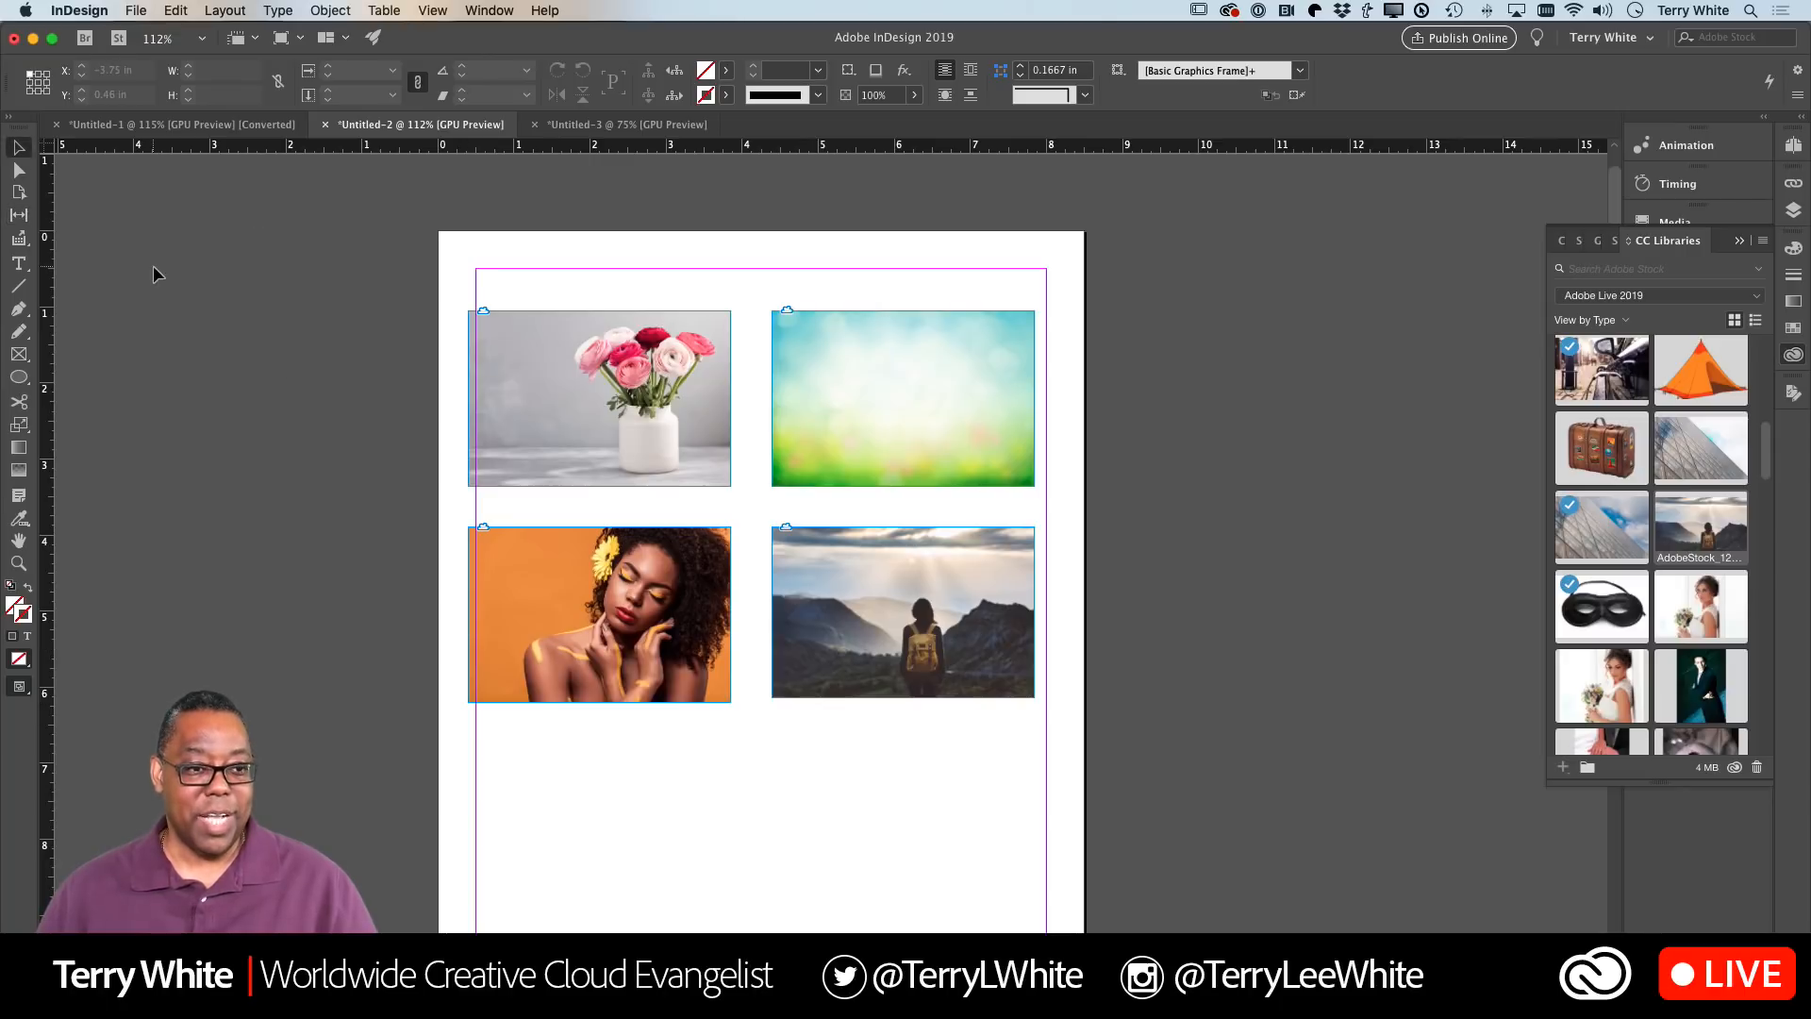
Move all four photos together so the group meets the page's top and left margins, and deselect them
click(18, 335)
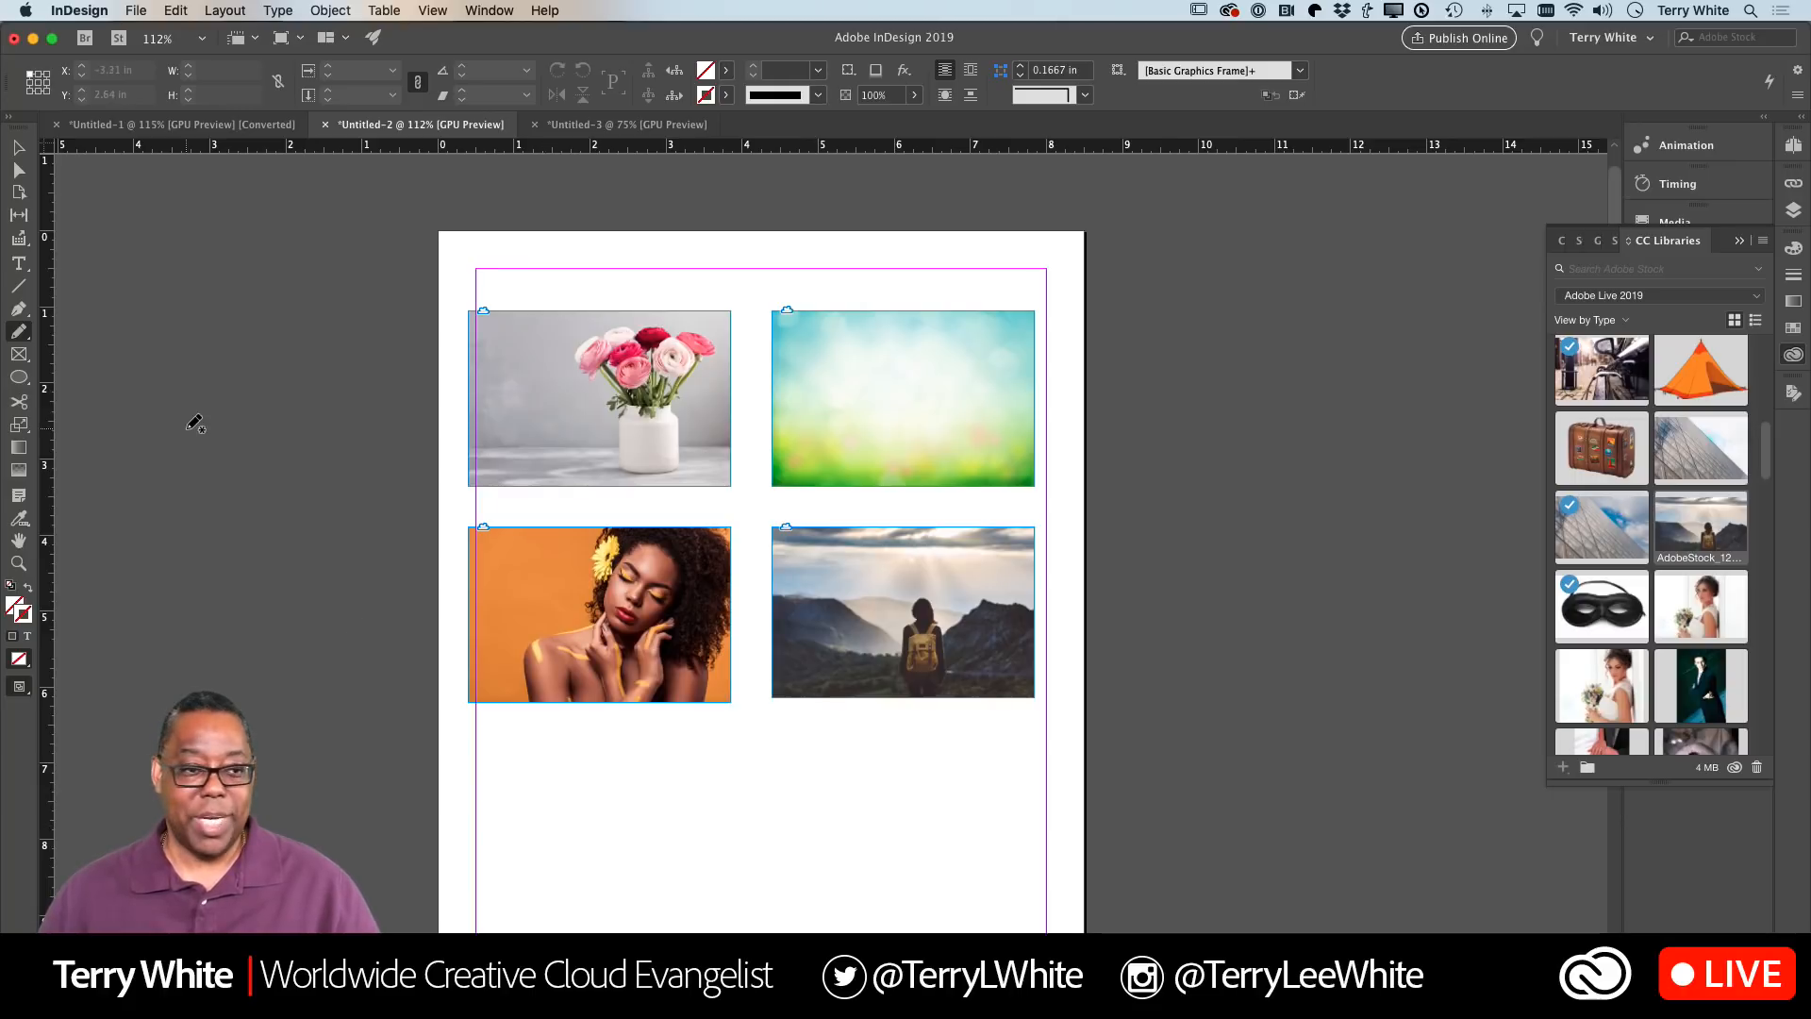
click(18, 147)
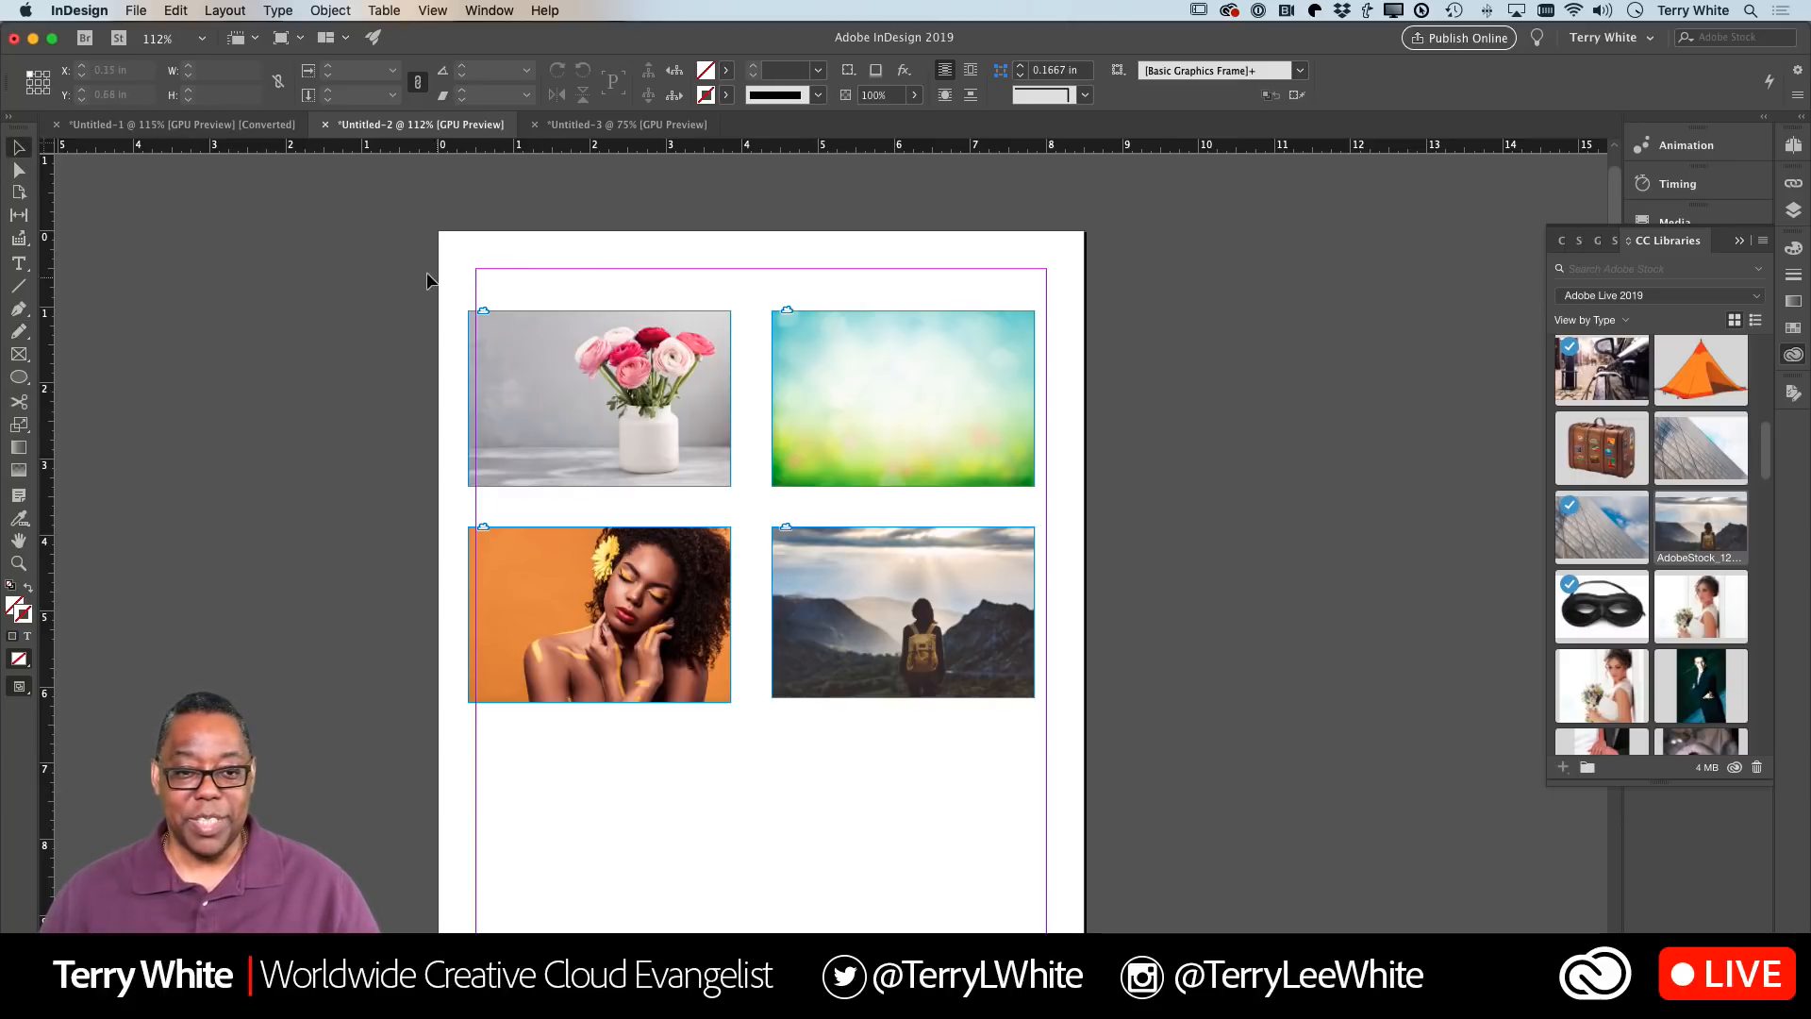
drag(432, 273, 1002, 714)
drag(859, 643, 866, 609)
click(857, 789)
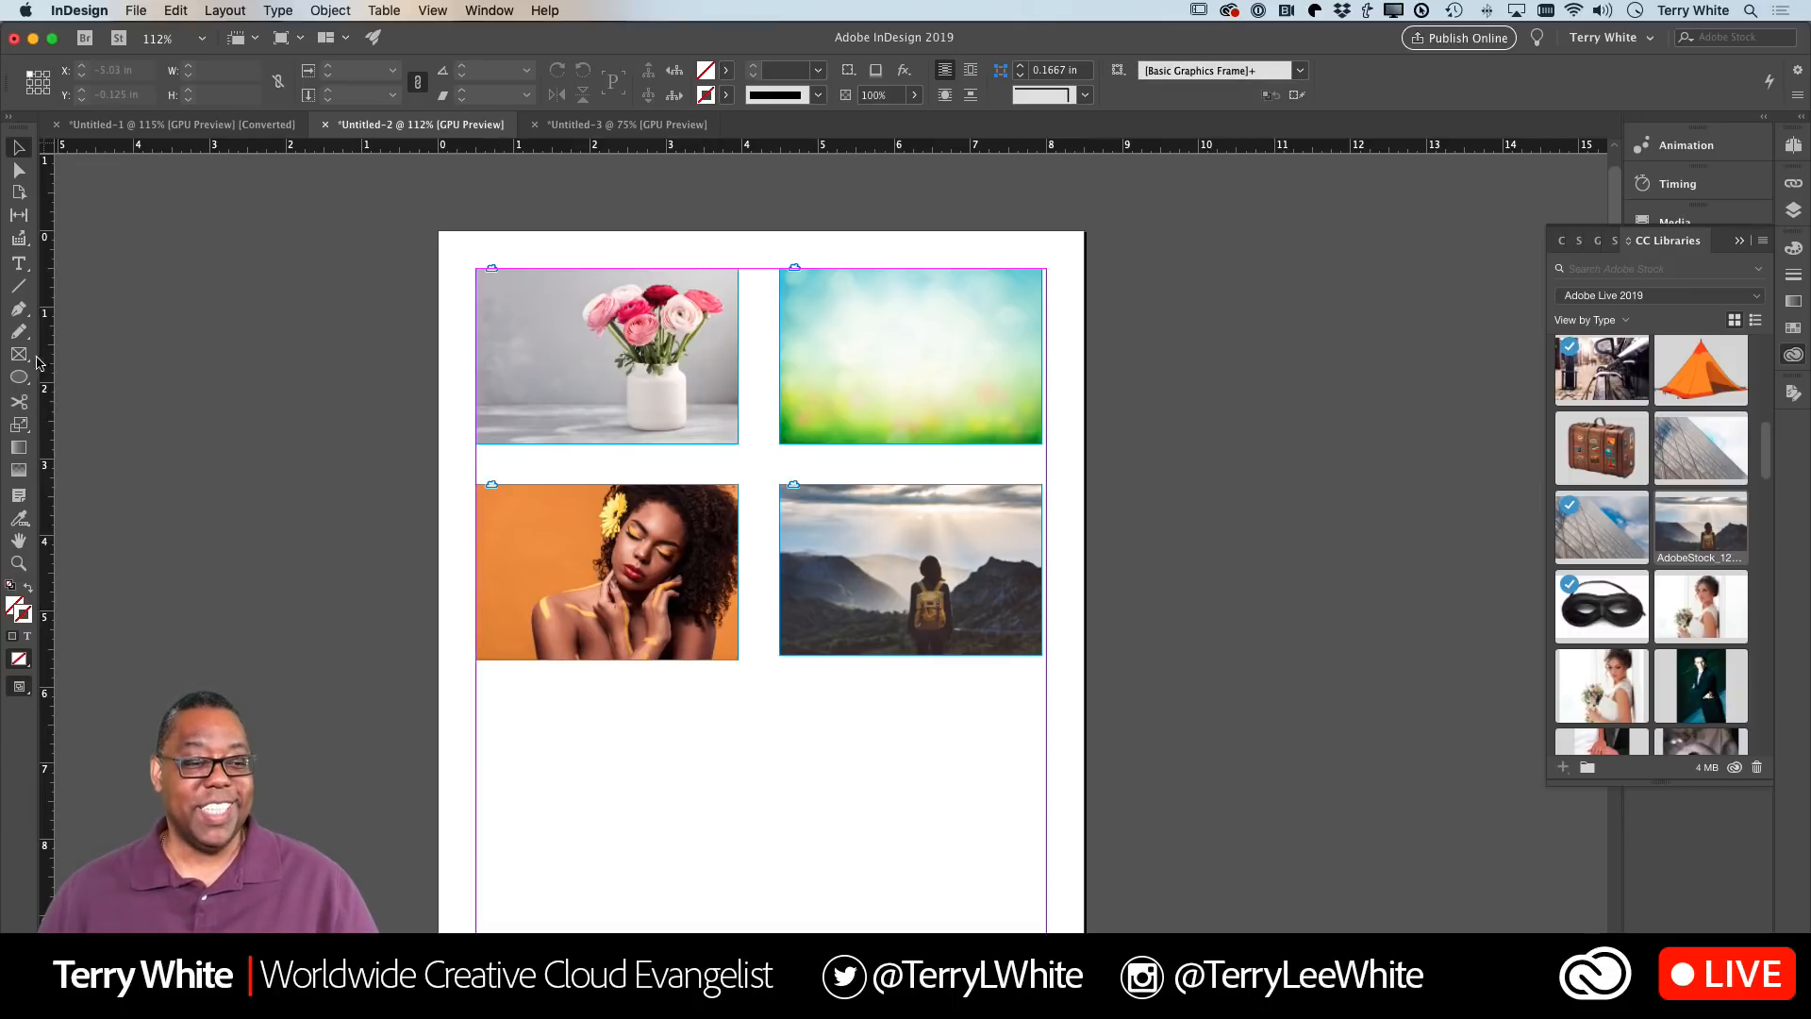
Try a freehand wavy path about 4 in wide below the photos with the Pencil tool, and delete it
click(18, 331)
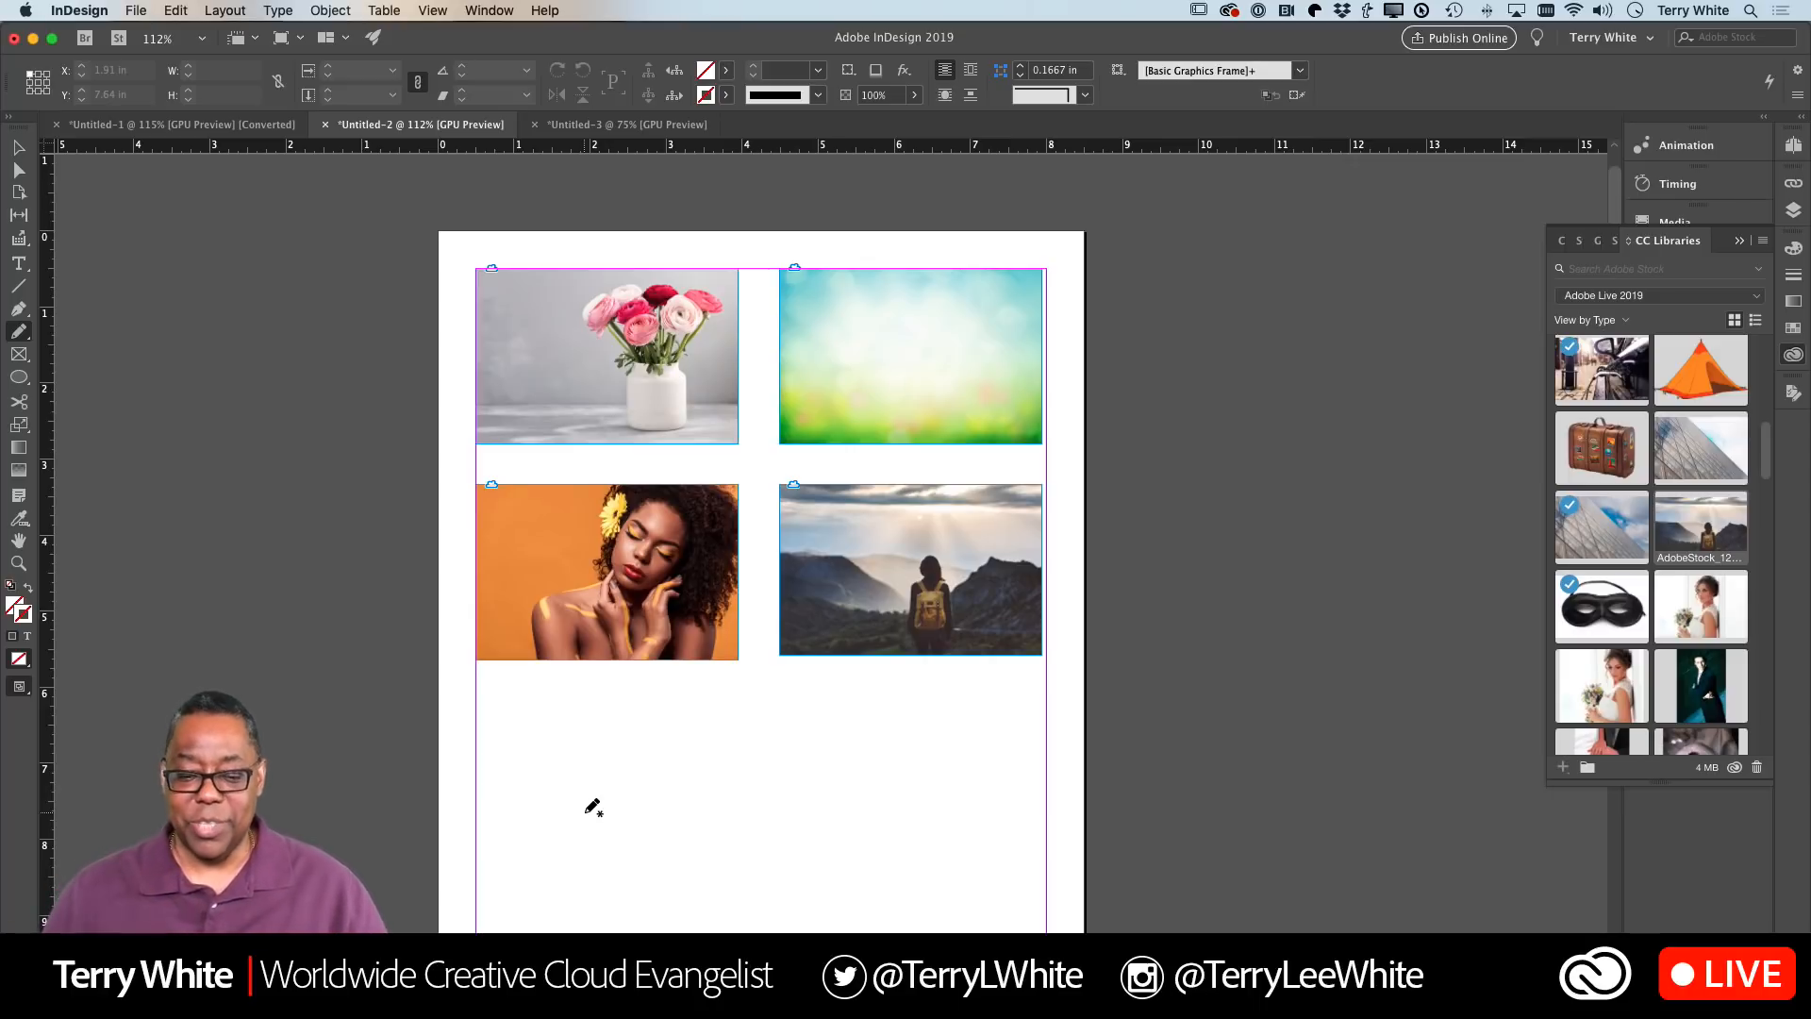
mouse_move(538, 836)
mouse_down()
mouse_move(556, 788)
mouse_move(611, 787)
mouse_move(651, 834)
mouse_move(715, 838)
mouse_move(757, 784)
mouse_move(843, 836)
mouse_up()
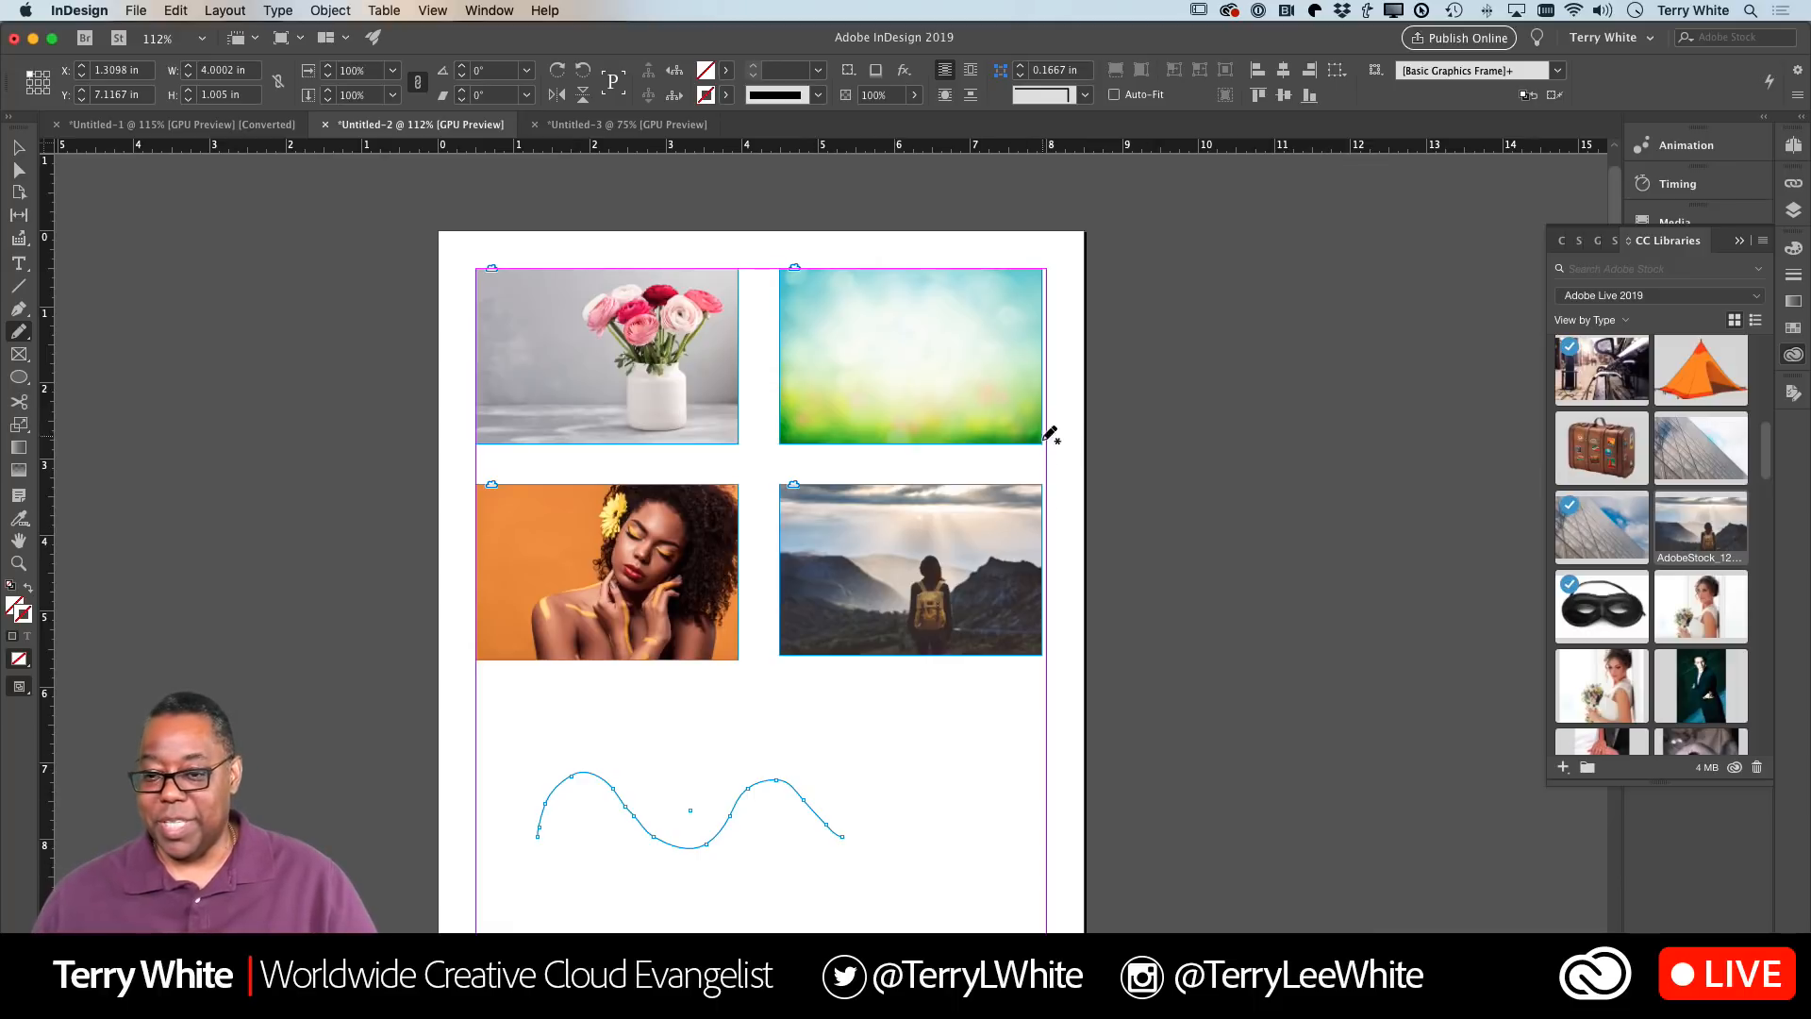
key(Delete)
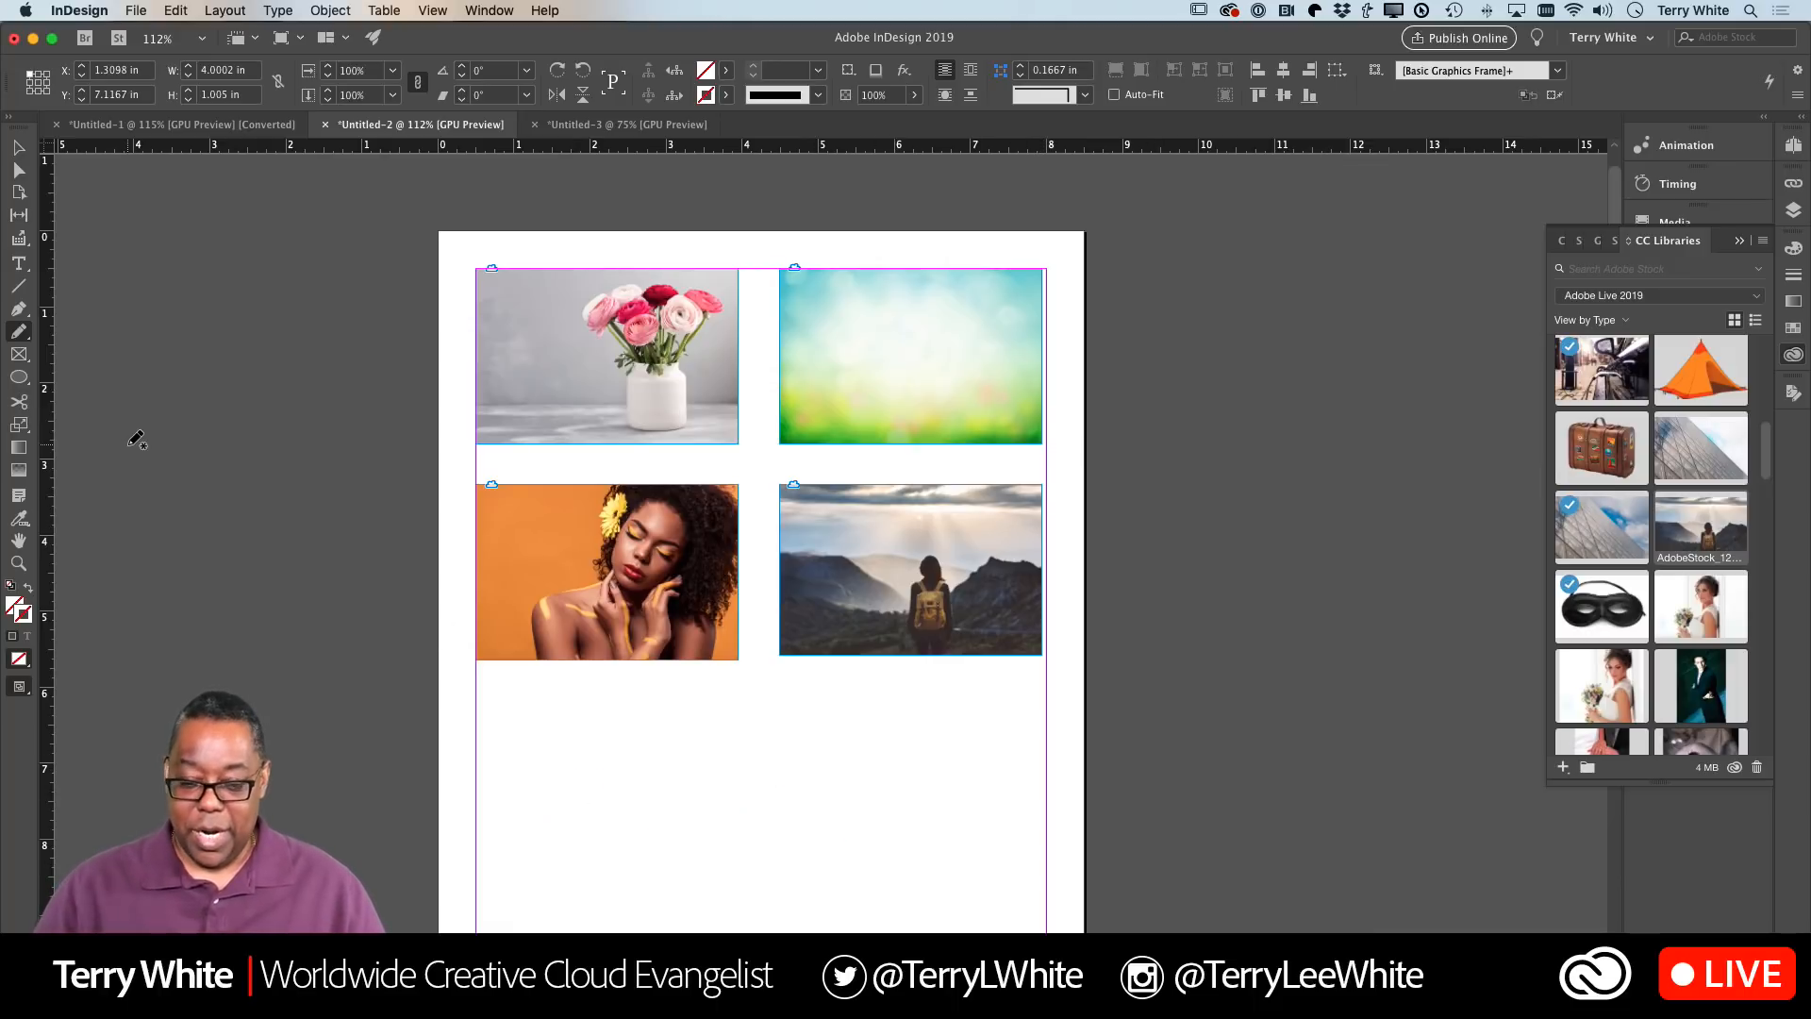
Set the Pencil tool's smoothness to 100%
double_click(18, 335)
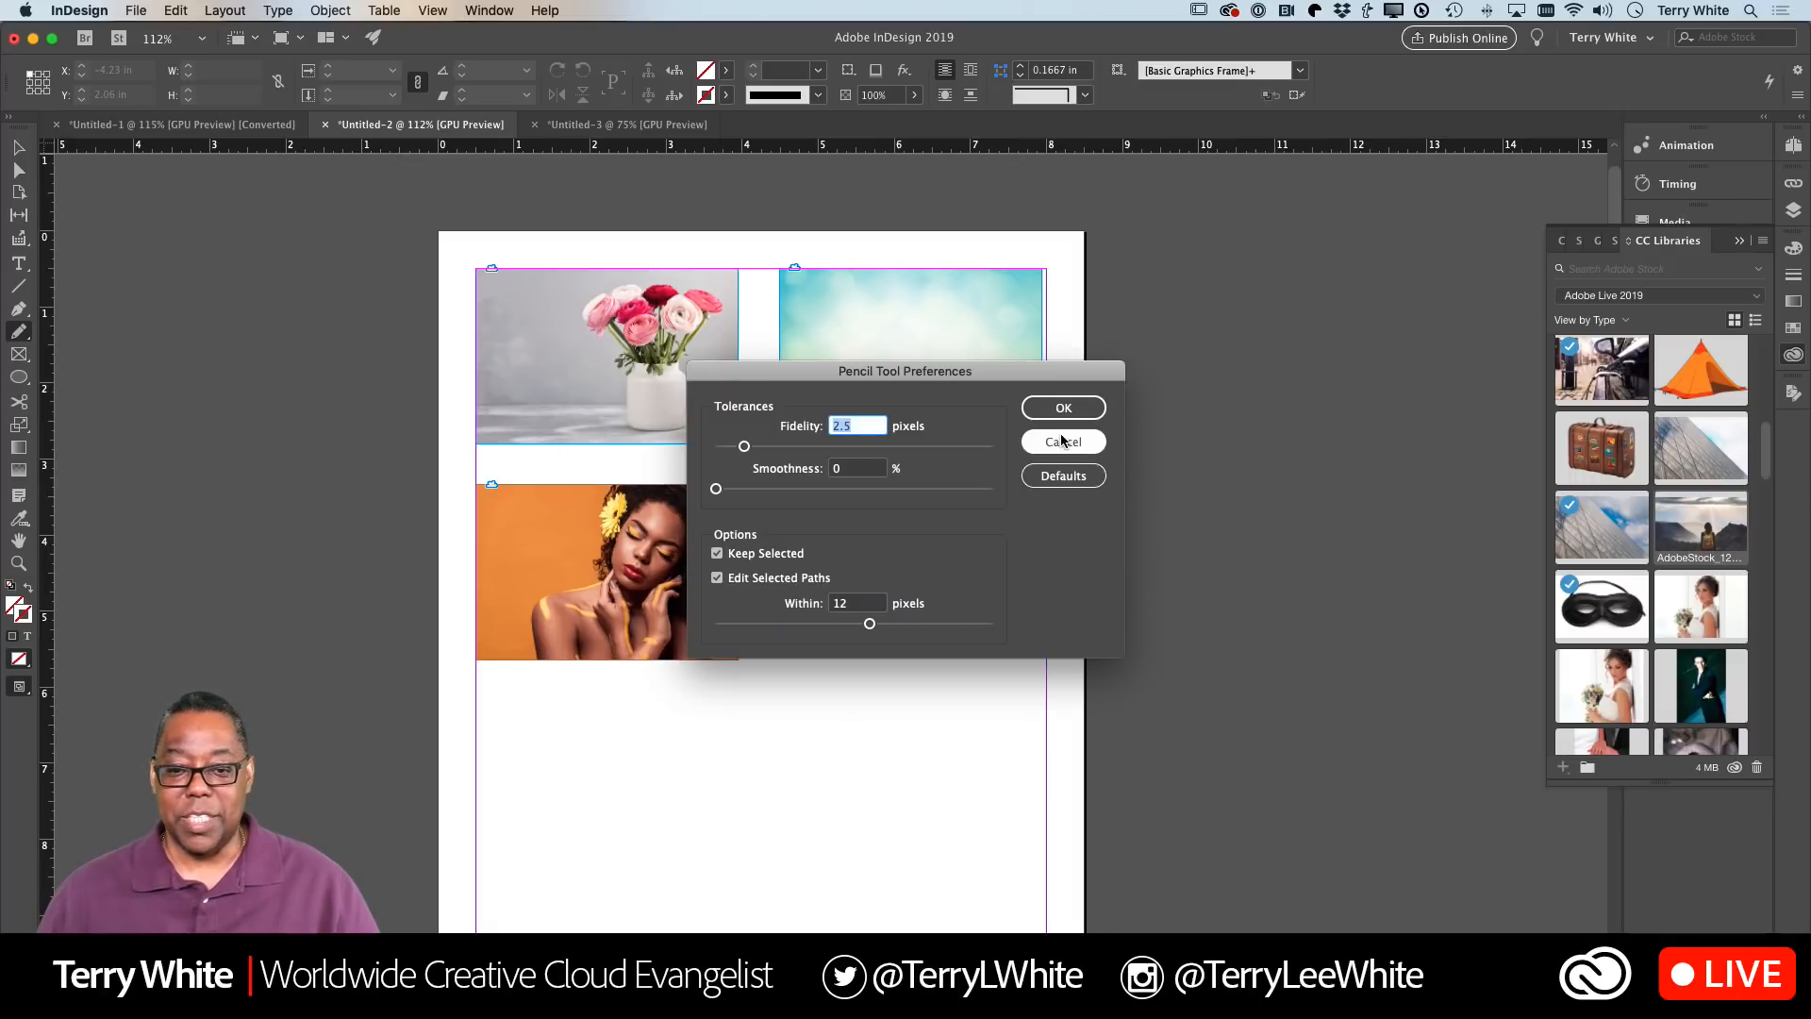
mouse_move(999, 379)
mouse_down()
mouse_move(923, 390)
mouse_move(1273, 372)
mouse_move(1390, 342)
mouse_up()
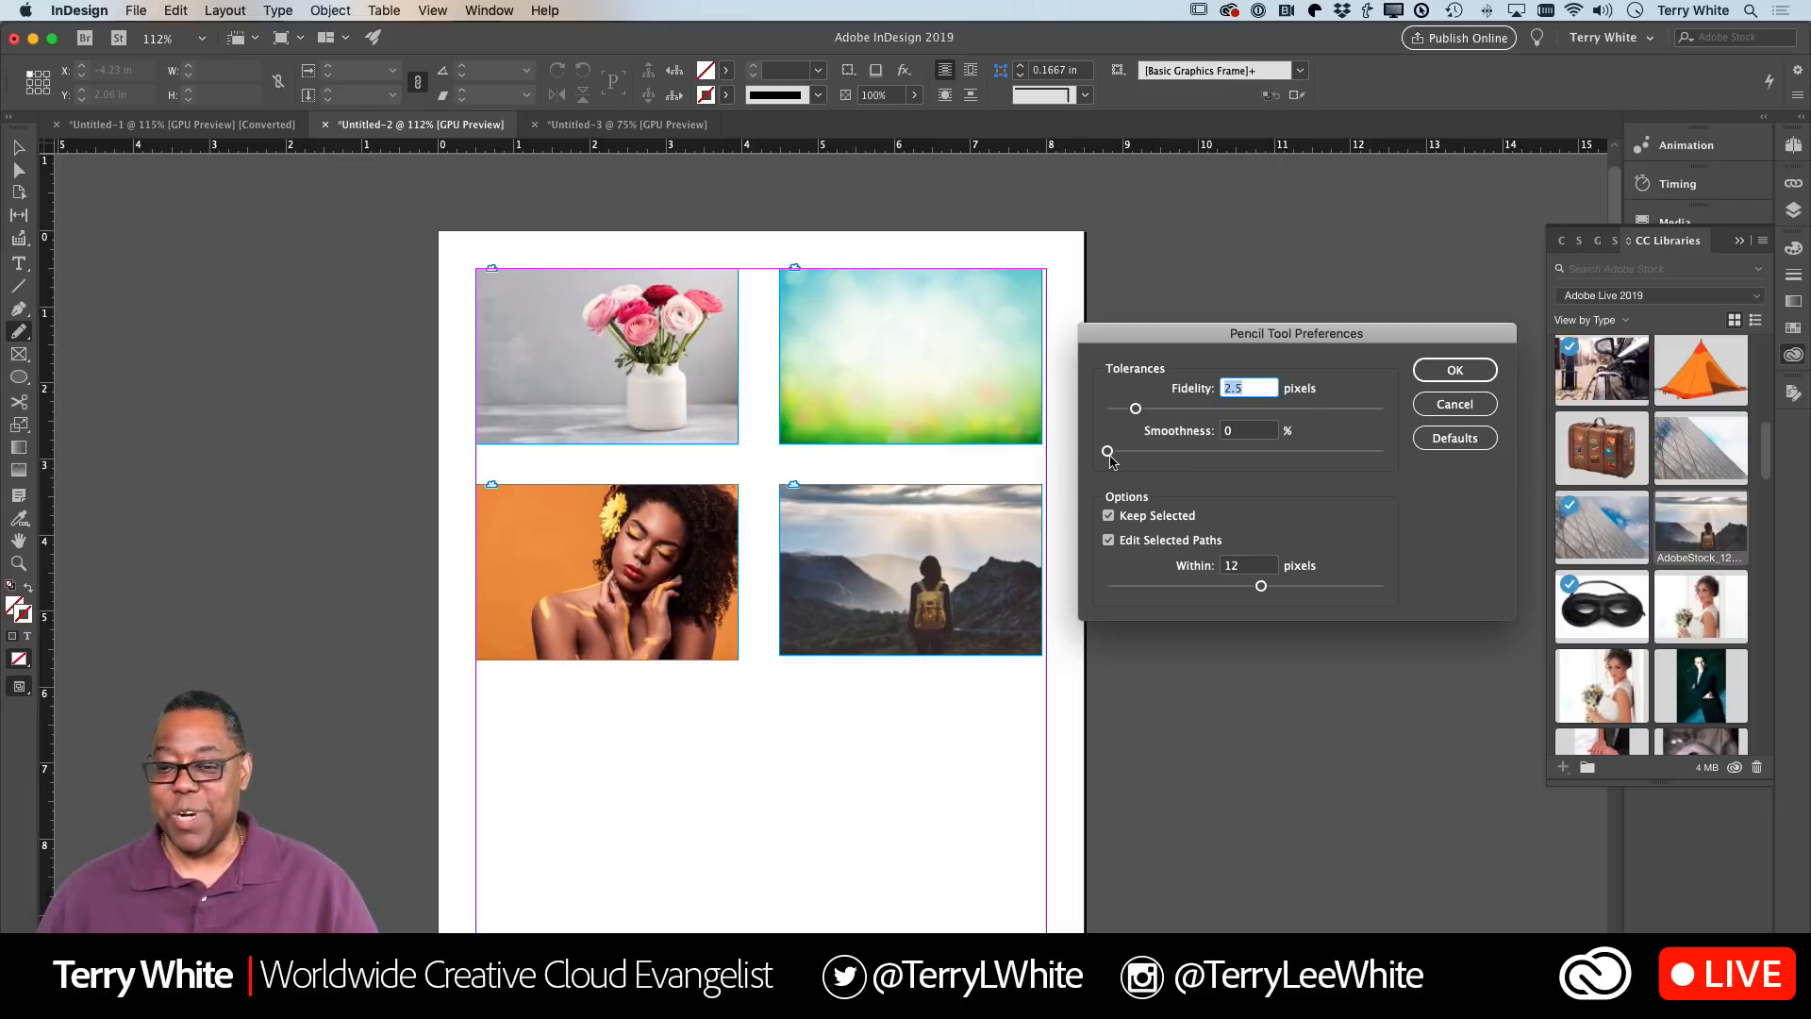
drag(1108, 452, 1415, 461)
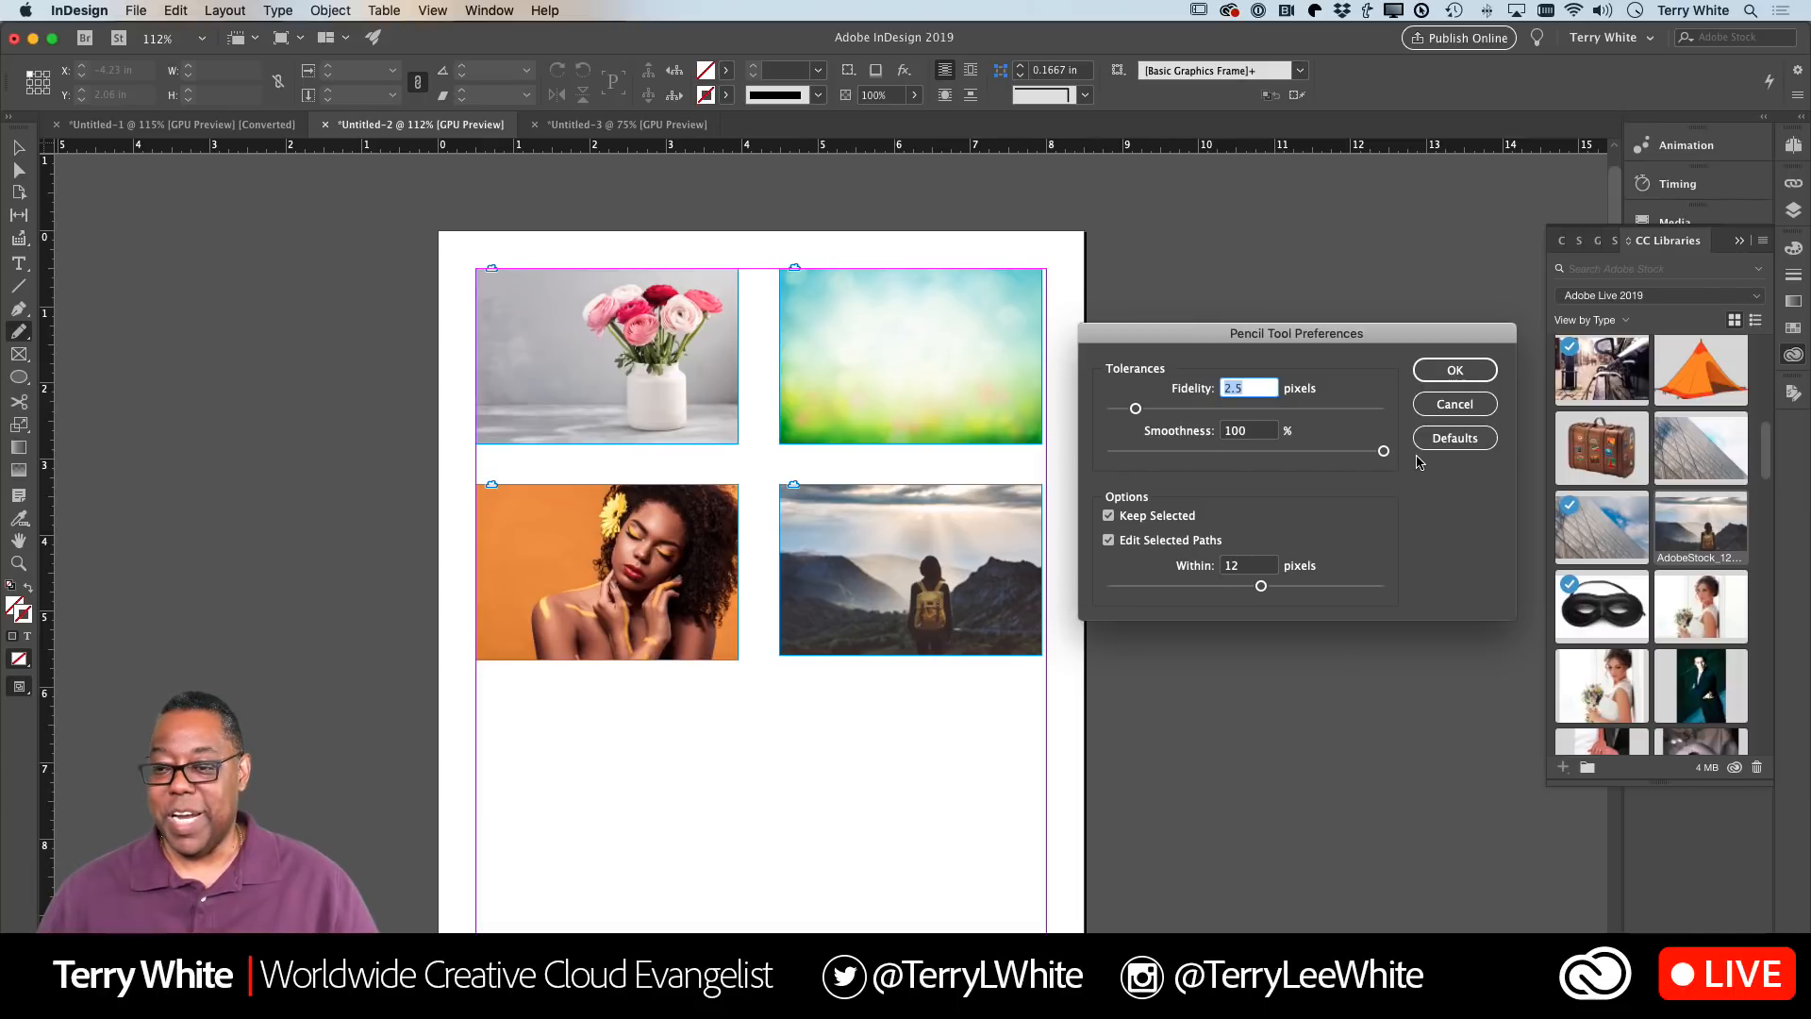
click(1456, 380)
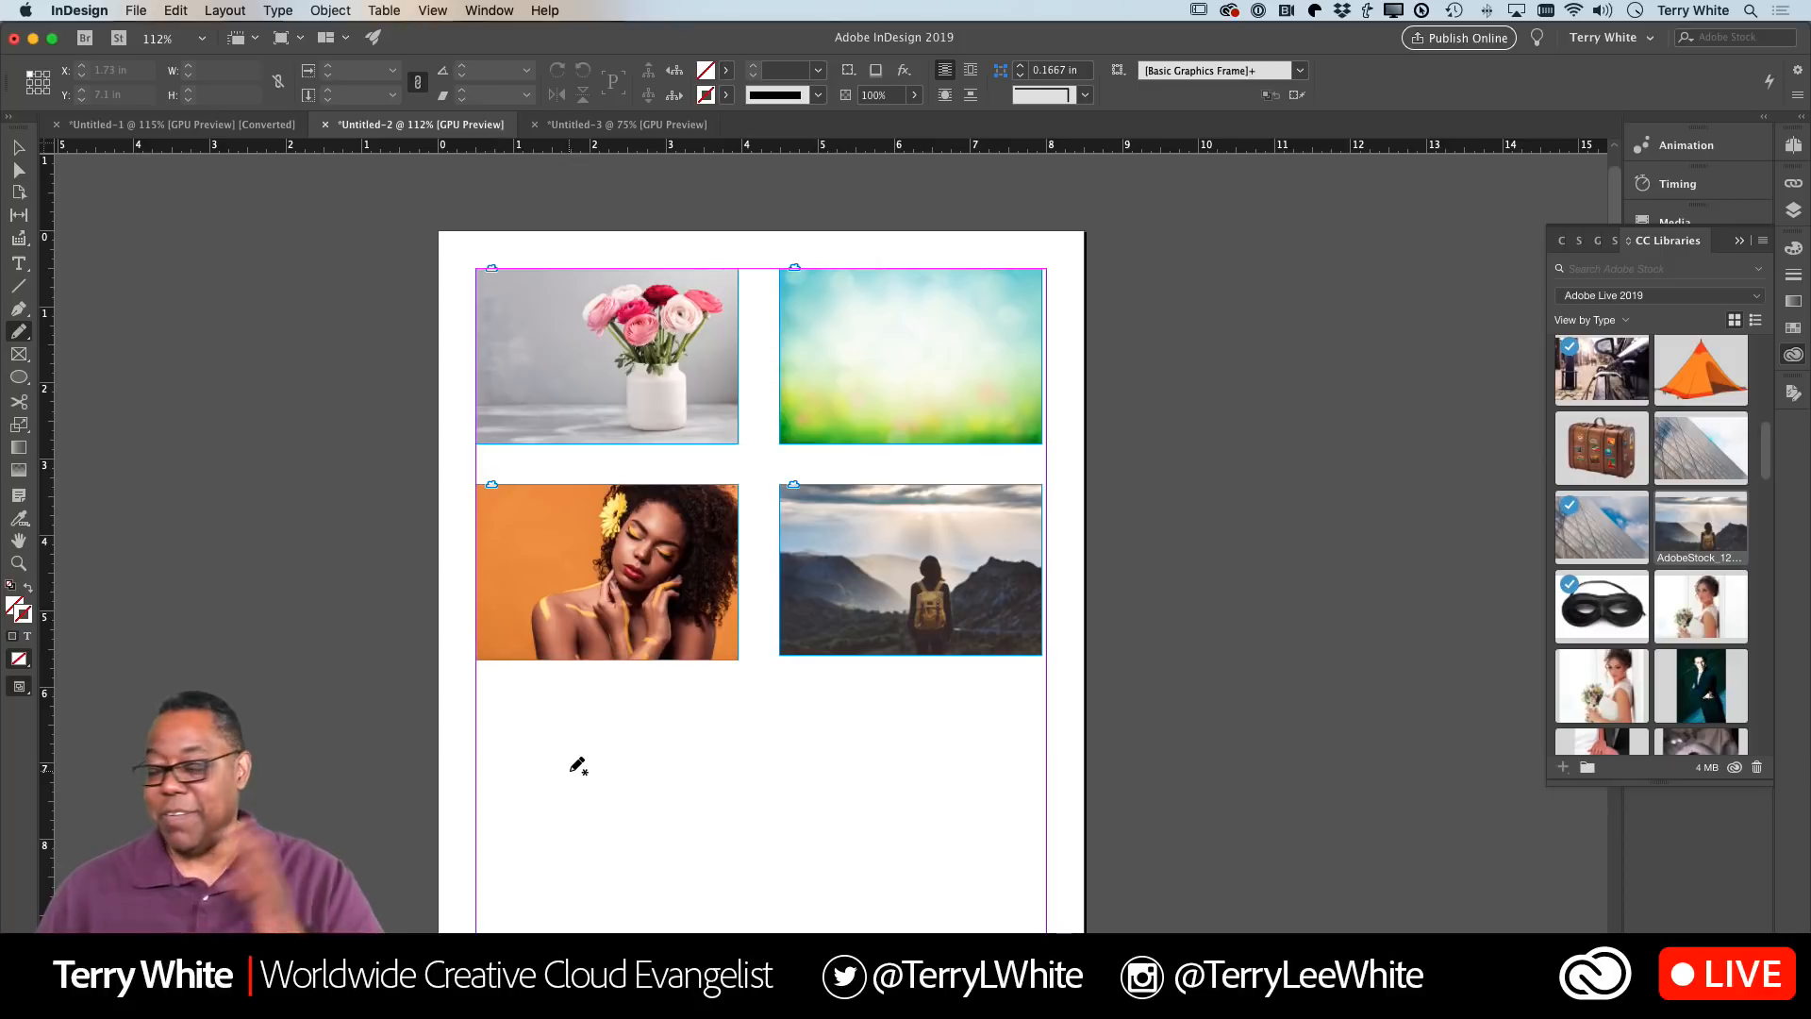
Draw three stacked freehand wavy paths, about 4.8 to 5.5 in wide, in the empty area below the photos with the Pencil tool
mouse_move(523, 844)
mouse_down()
mouse_move(558, 788)
mouse_move(647, 781)
mouse_move(754, 834)
mouse_move(859, 839)
mouse_move(941, 775)
mouse_up()
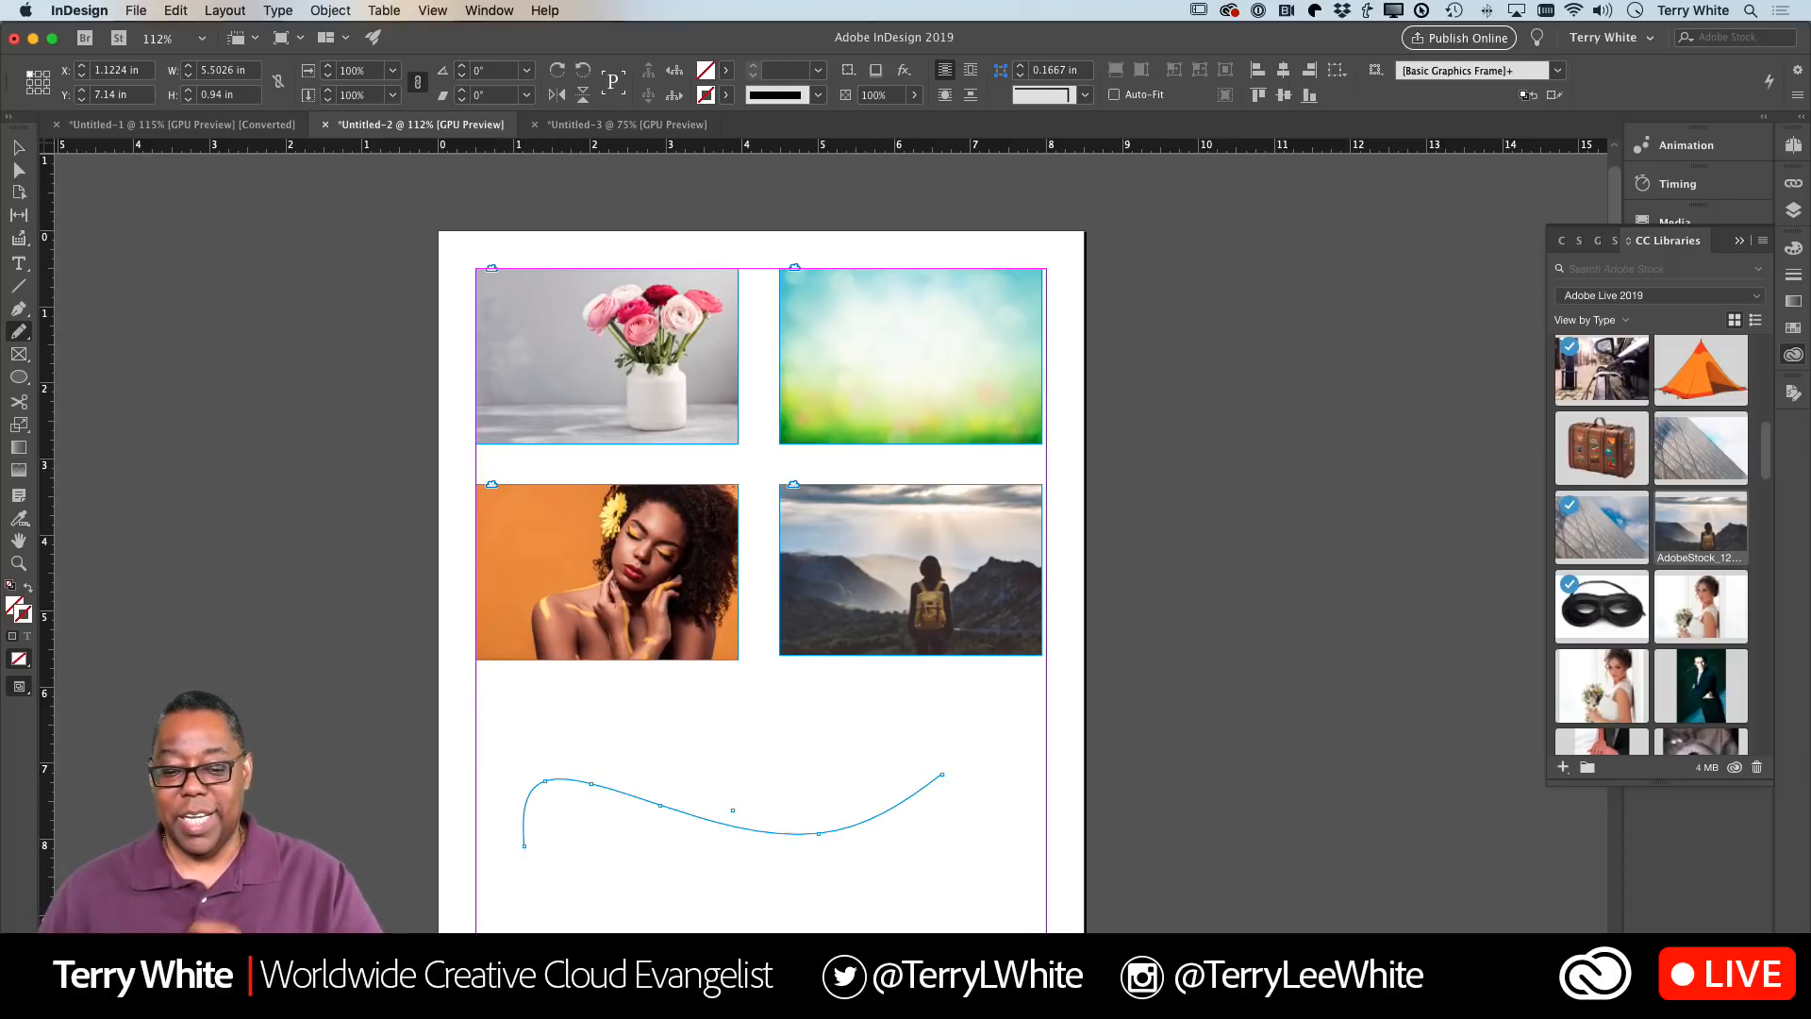
mouse_move(522, 920)
mouse_down()
mouse_move(612, 875)
mouse_move(738, 915)
mouse_move(855, 913)
mouse_move(933, 875)
mouse_up()
mouse_move(521, 717)
mouse_down()
mouse_move(641, 697)
mouse_move(744, 741)
mouse_move(890, 705)
mouse_up()
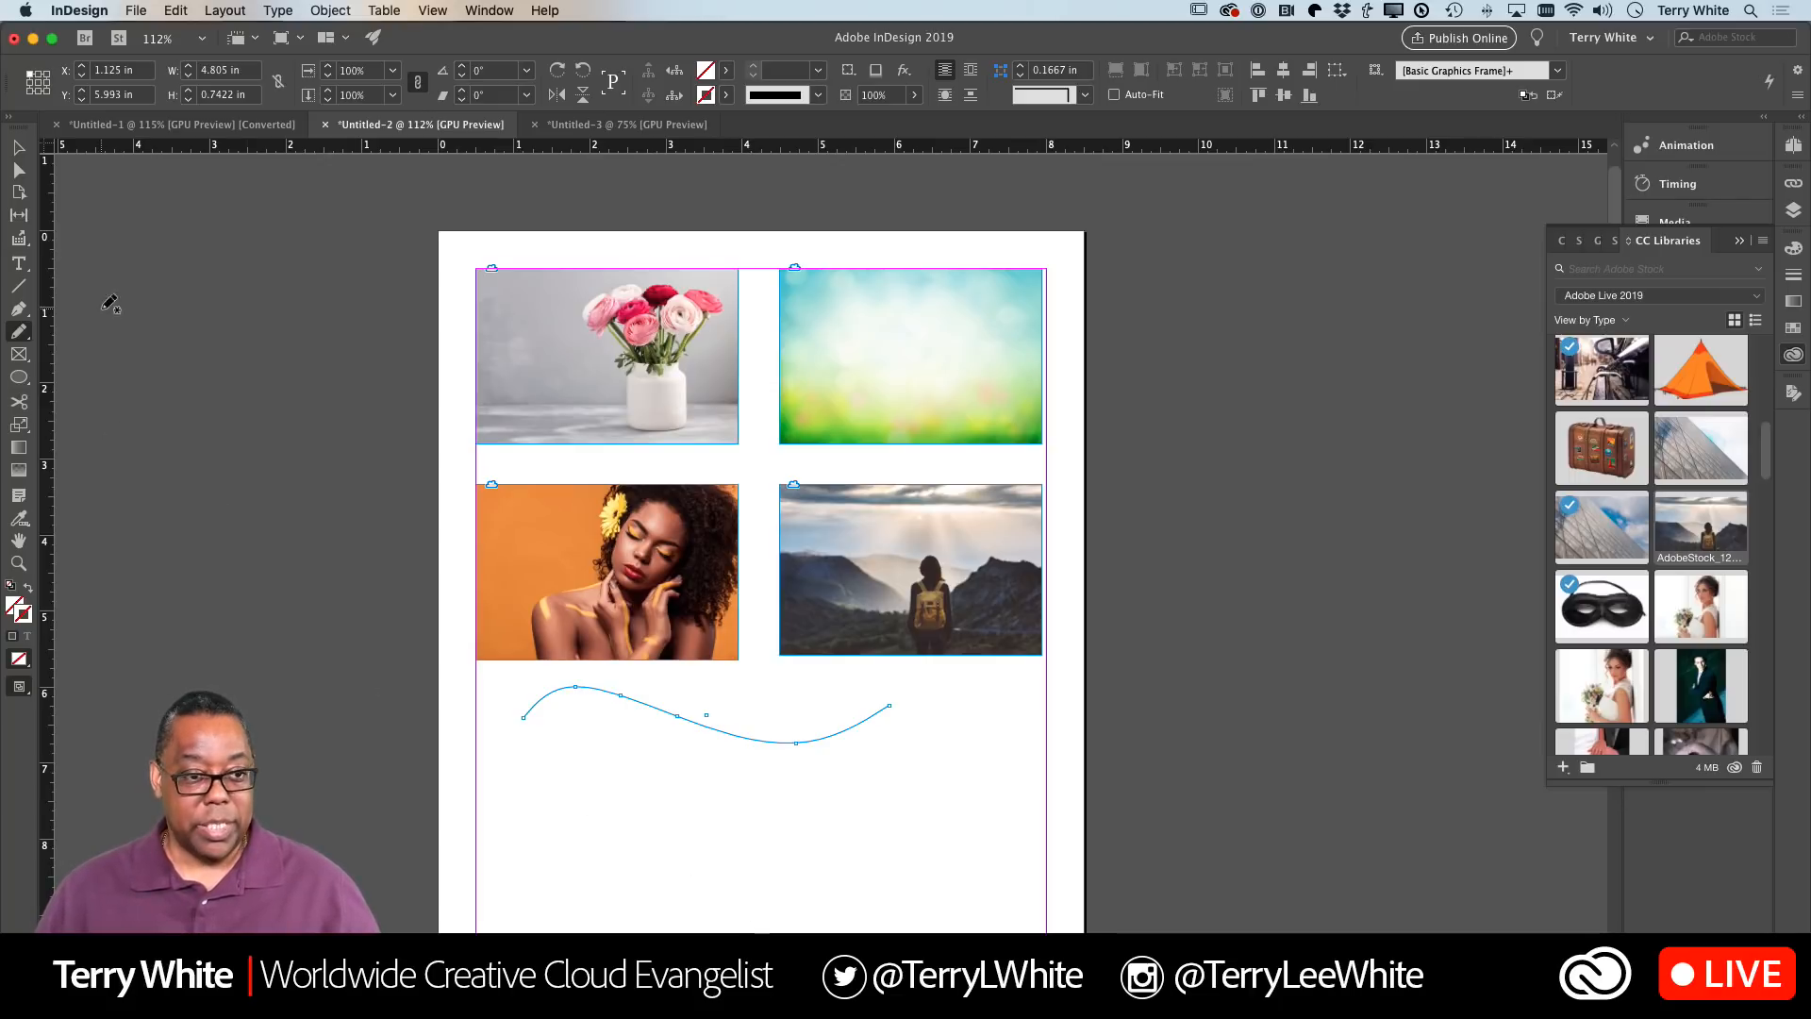
Select the three wavy Pencil paths below the photos and delete them
click(16, 151)
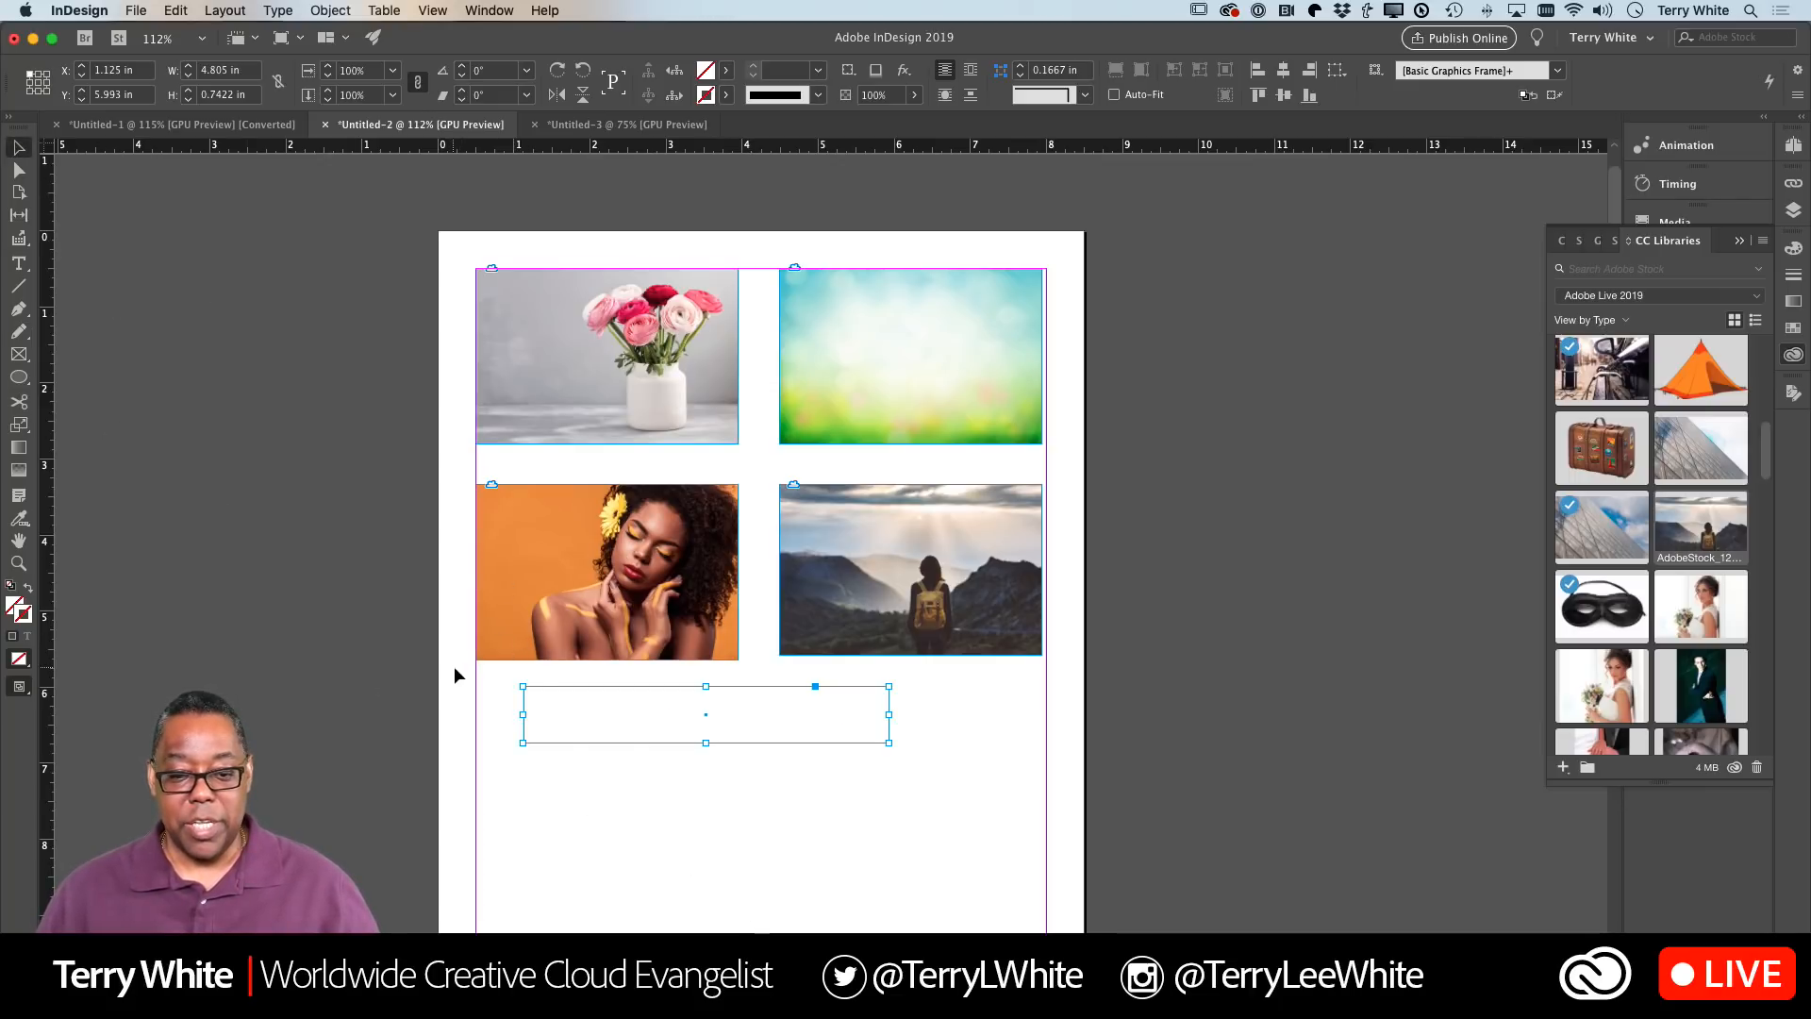
mouse_move(456, 668)
mouse_down()
mouse_move(946, 927)
mouse_move(932, 917)
mouse_up()
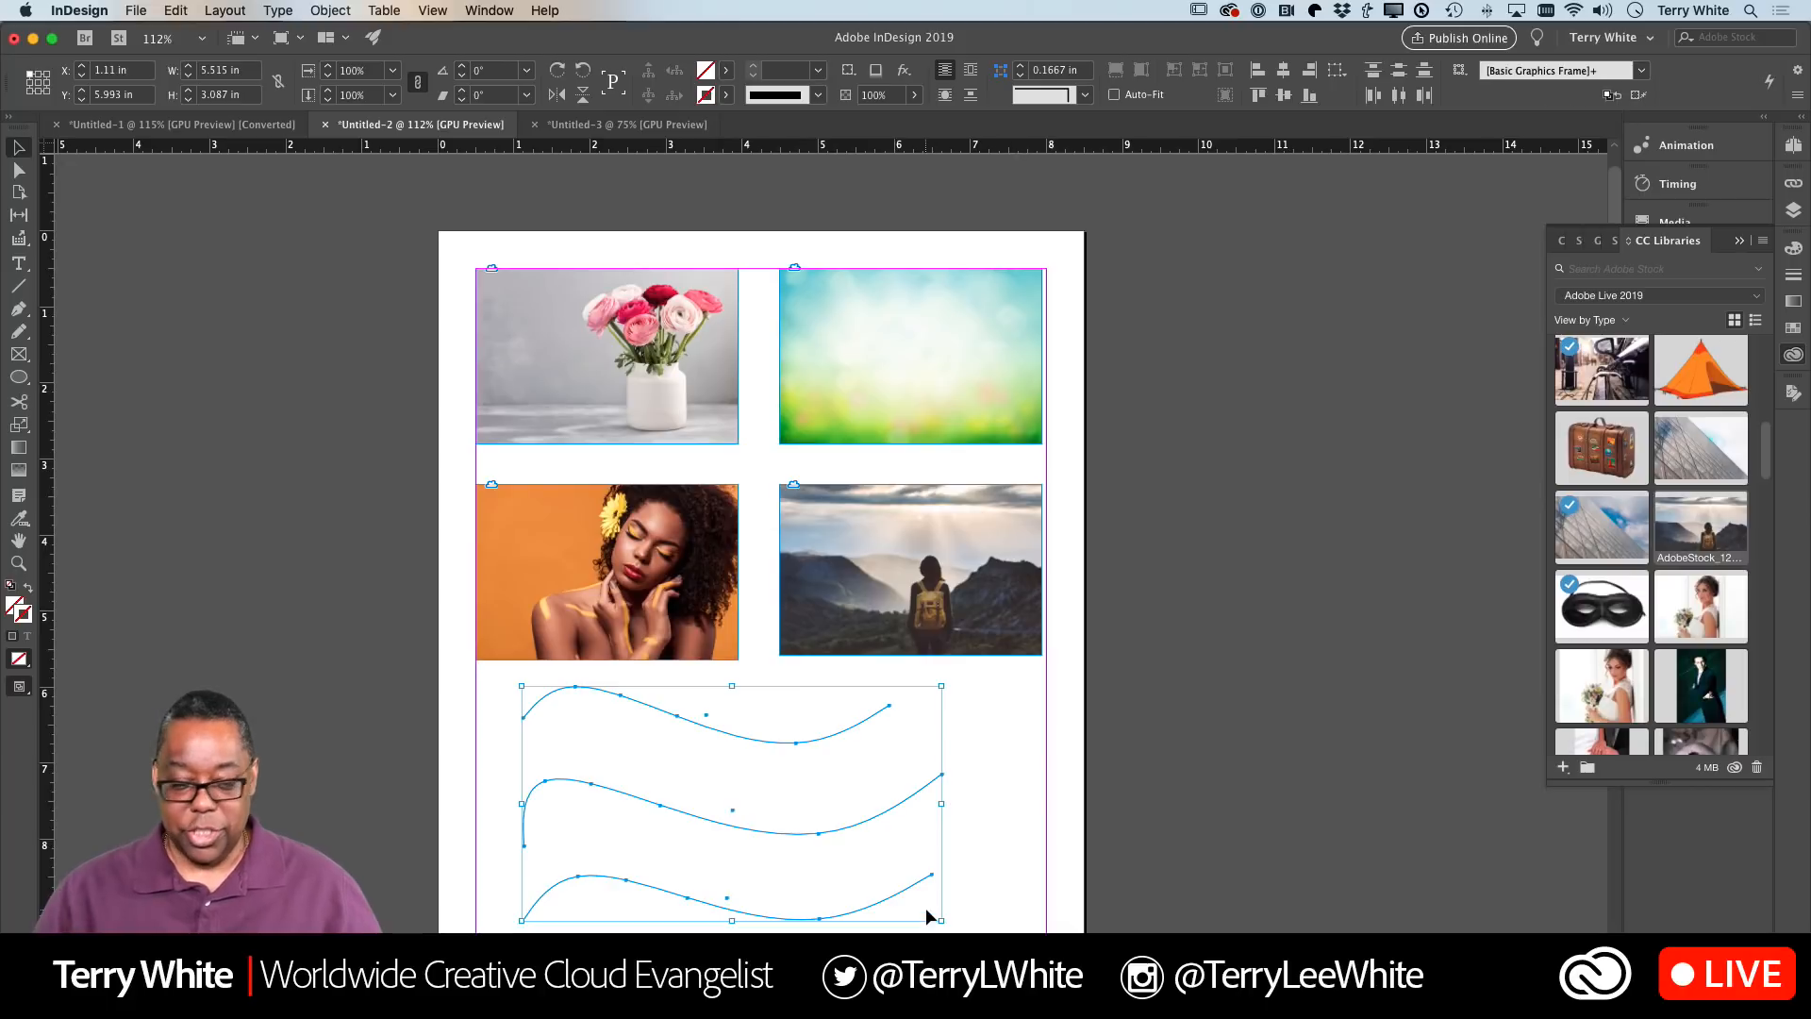
key(Delete)
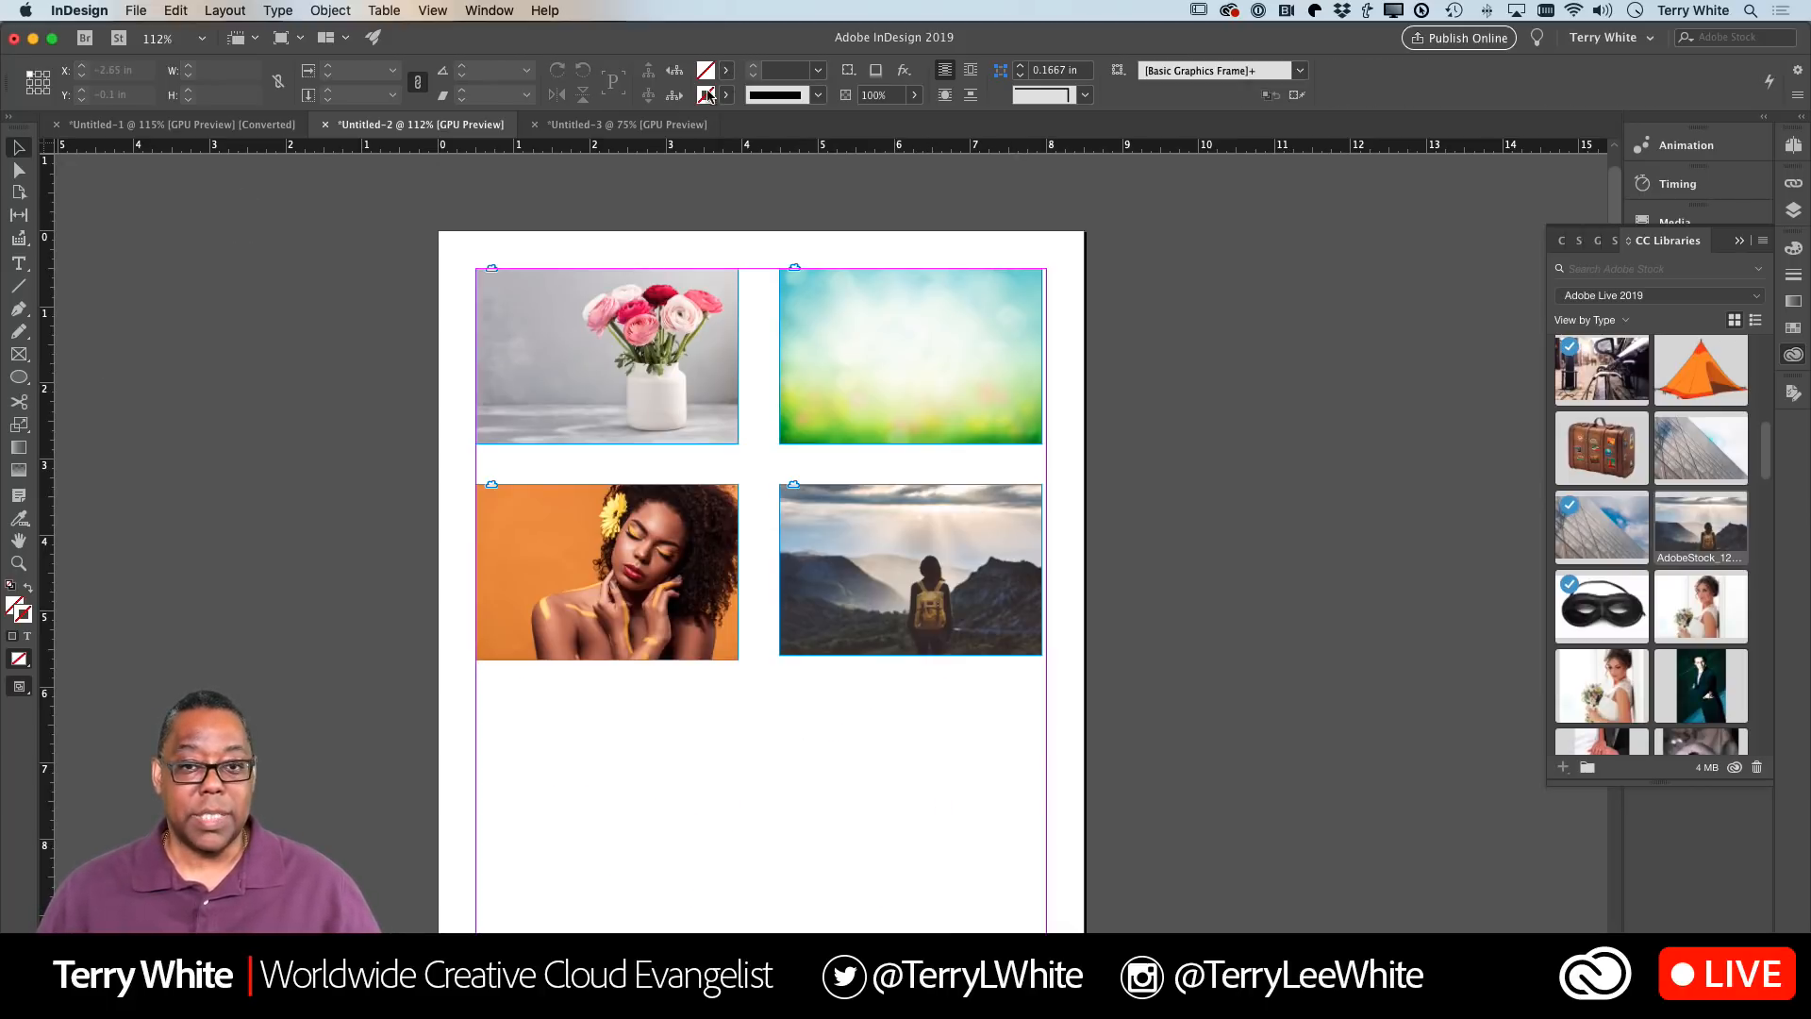
Set the default stroke color to [Black] and draw a looping freehand path about 6.4 in wide below the photos with the Pencil tool
click(725, 95)
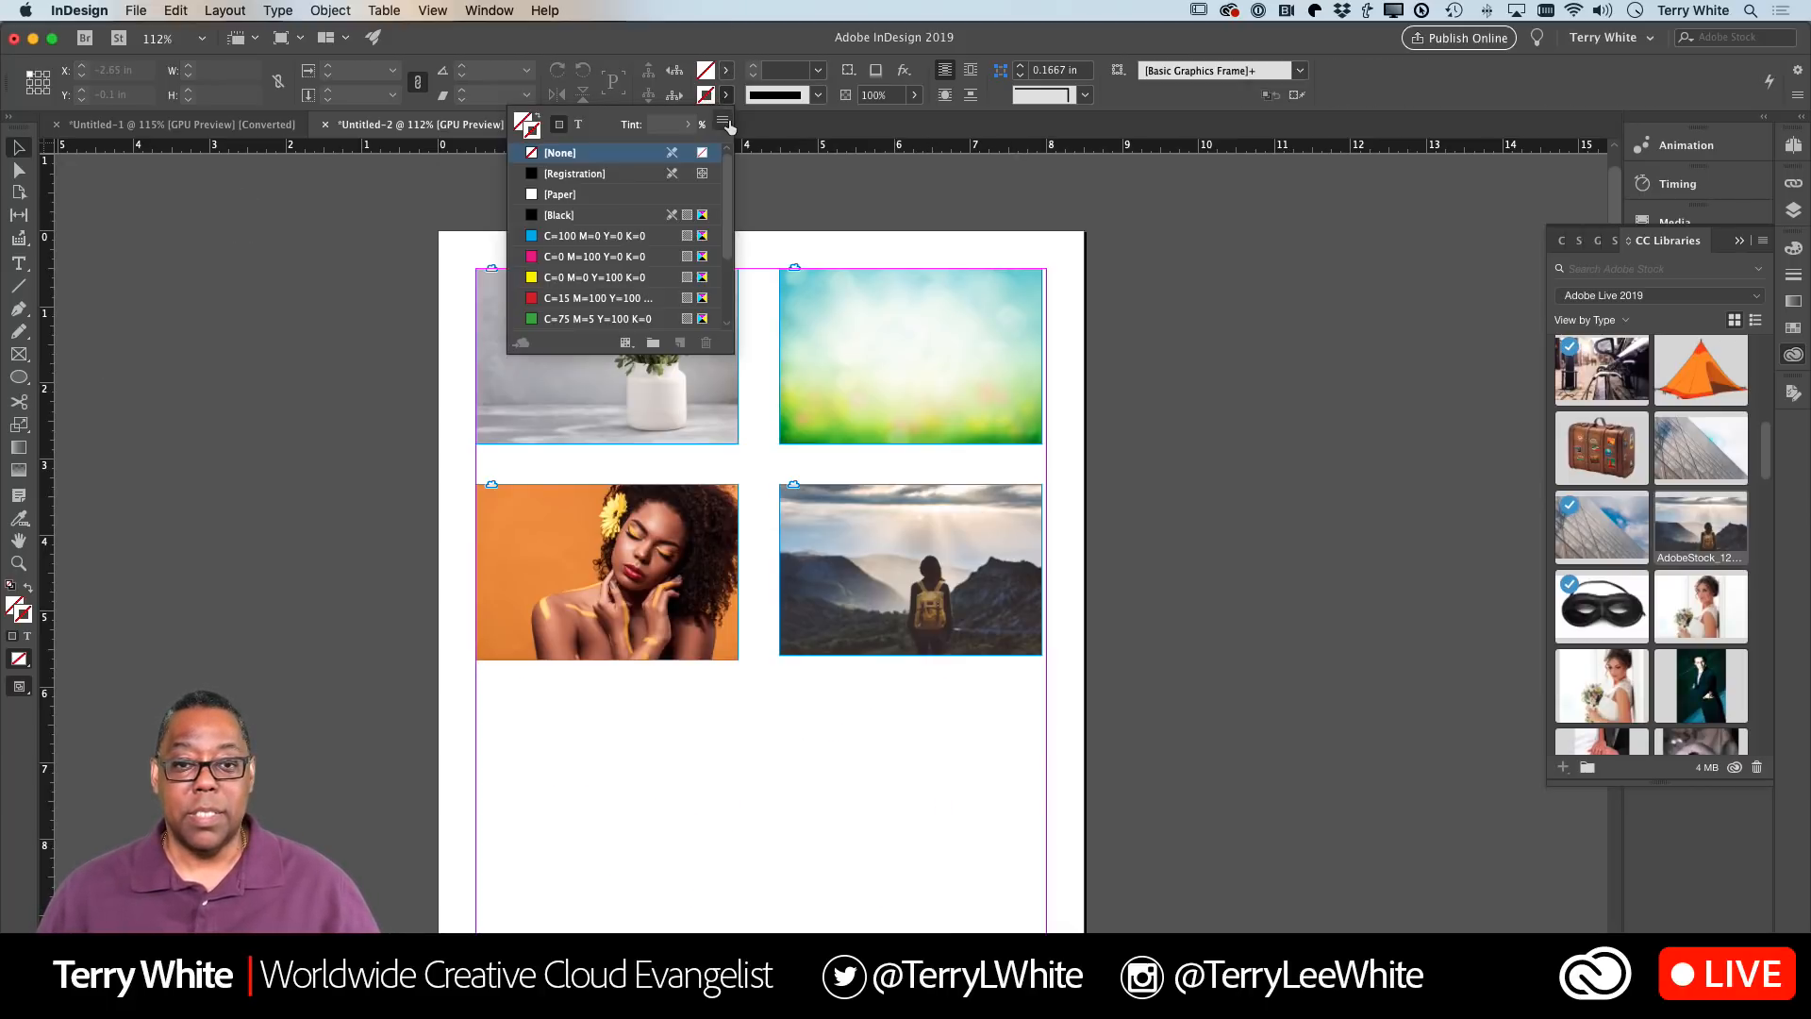
click(561, 217)
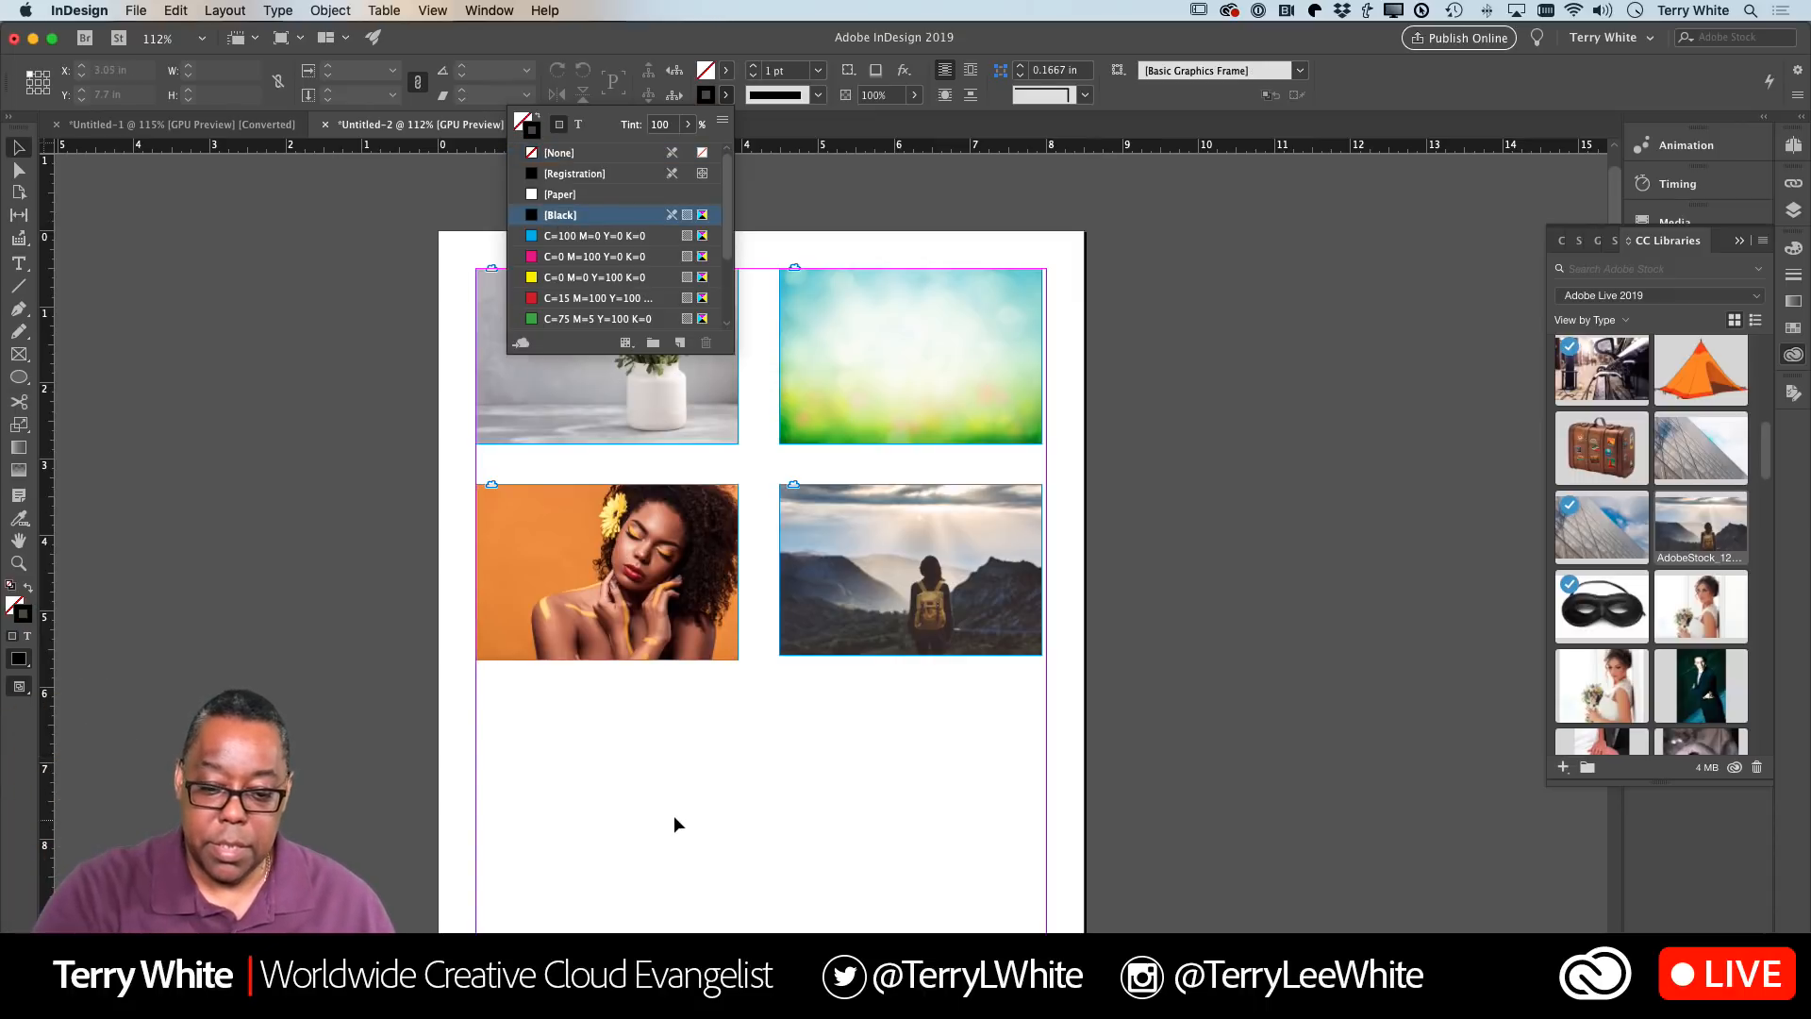
click(590, 823)
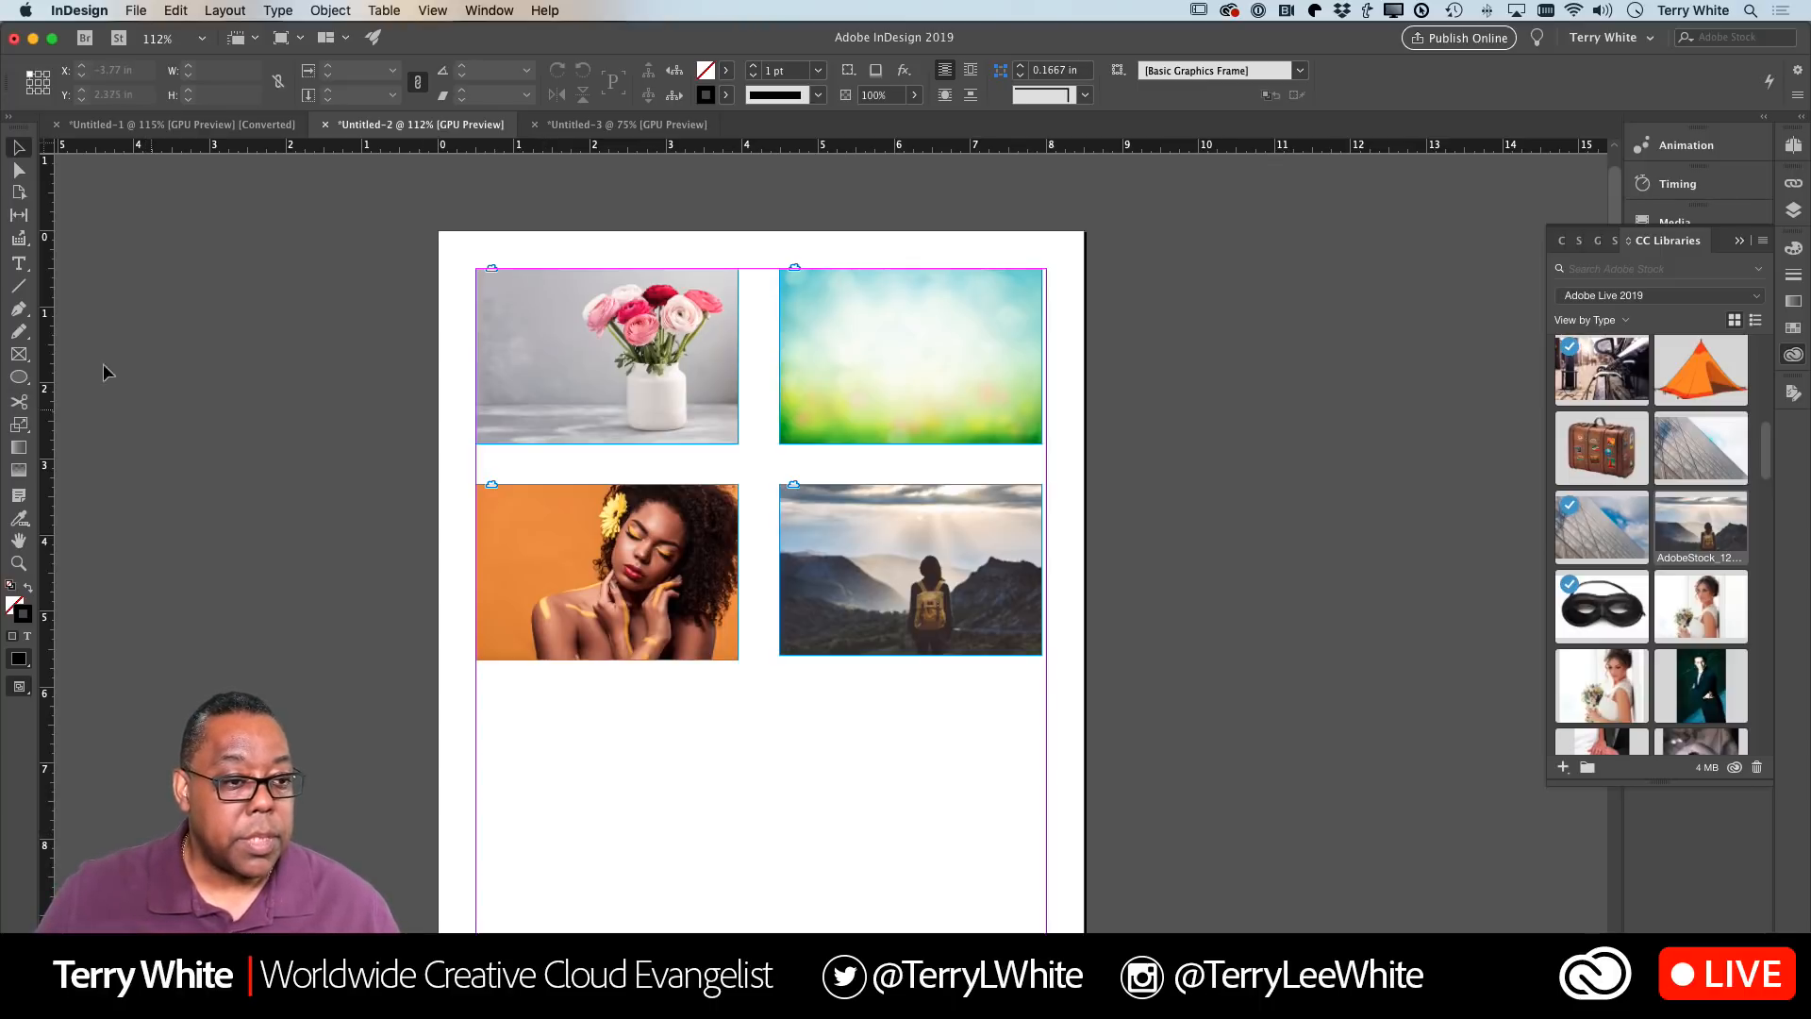
click(18, 332)
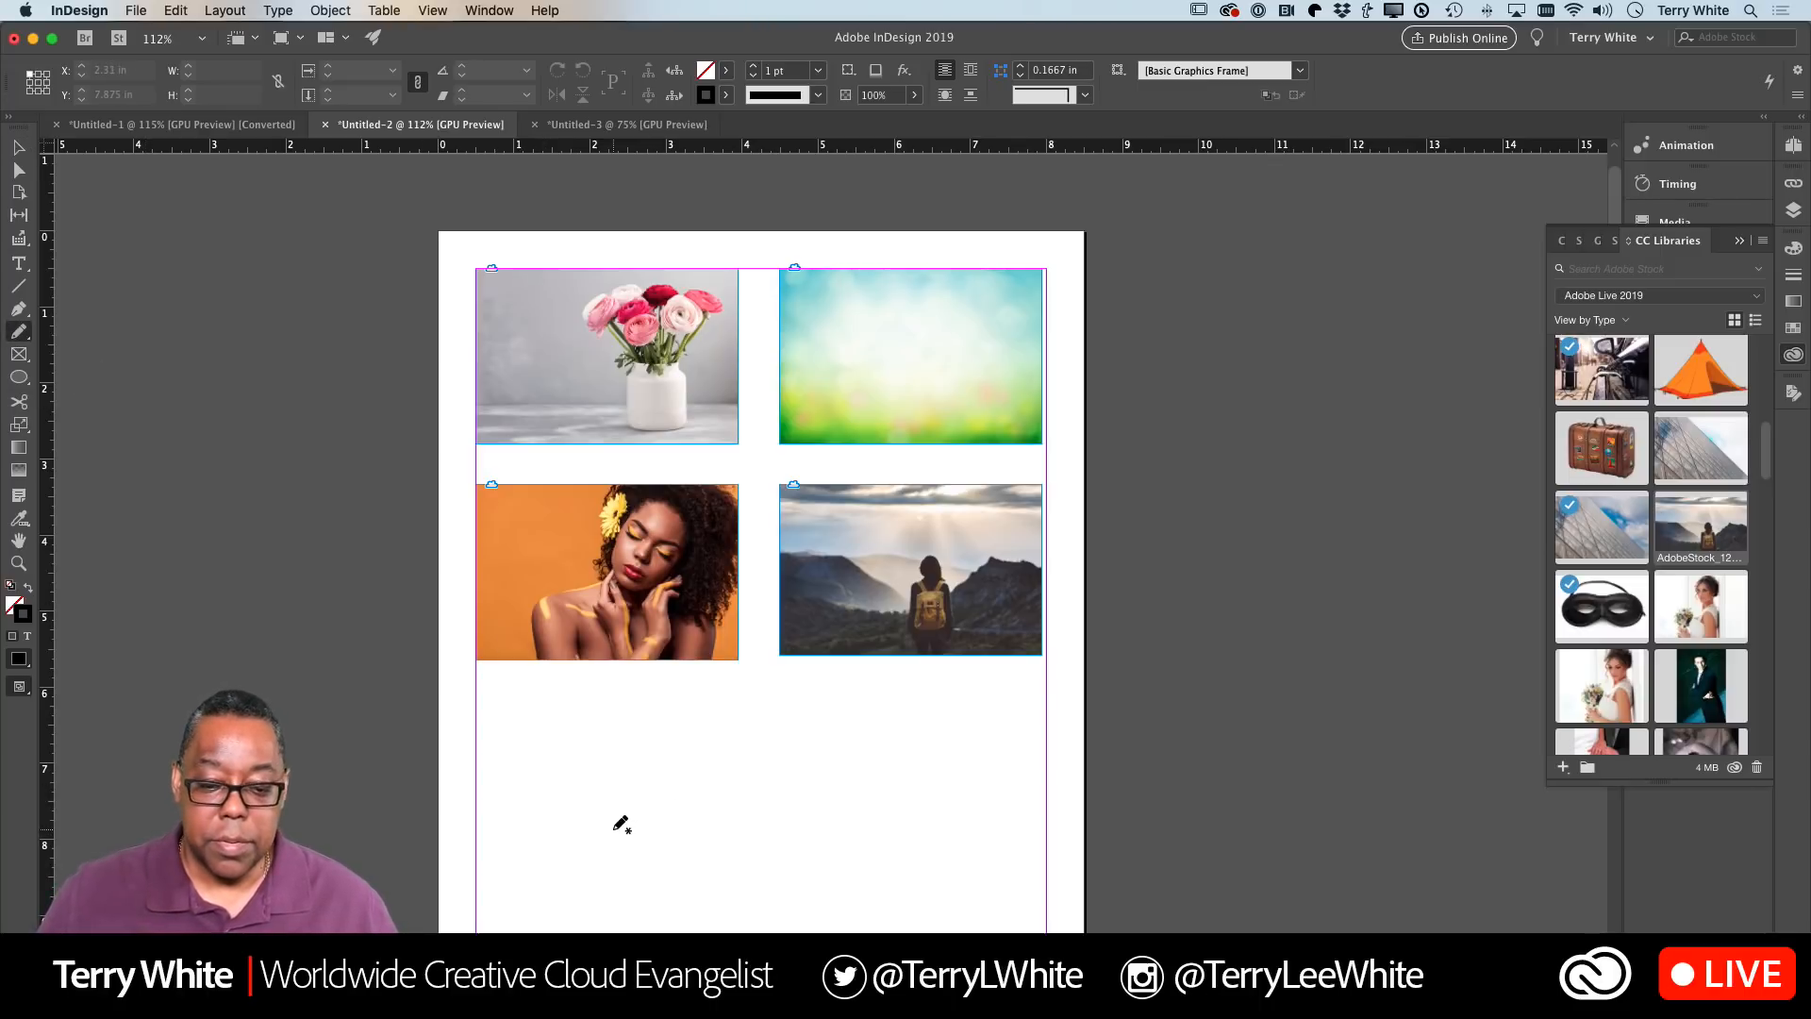
mouse_move(563, 865)
mouse_down()
mouse_move(565, 811)
mouse_move(615, 794)
mouse_move(741, 845)
mouse_move(793, 788)
mouse_move(768, 744)
mouse_move(709, 743)
mouse_move(704, 811)
mouse_move(766, 878)
mouse_move(878, 859)
mouse_move(972, 778)
mouse_move(1045, 776)
mouse_up()
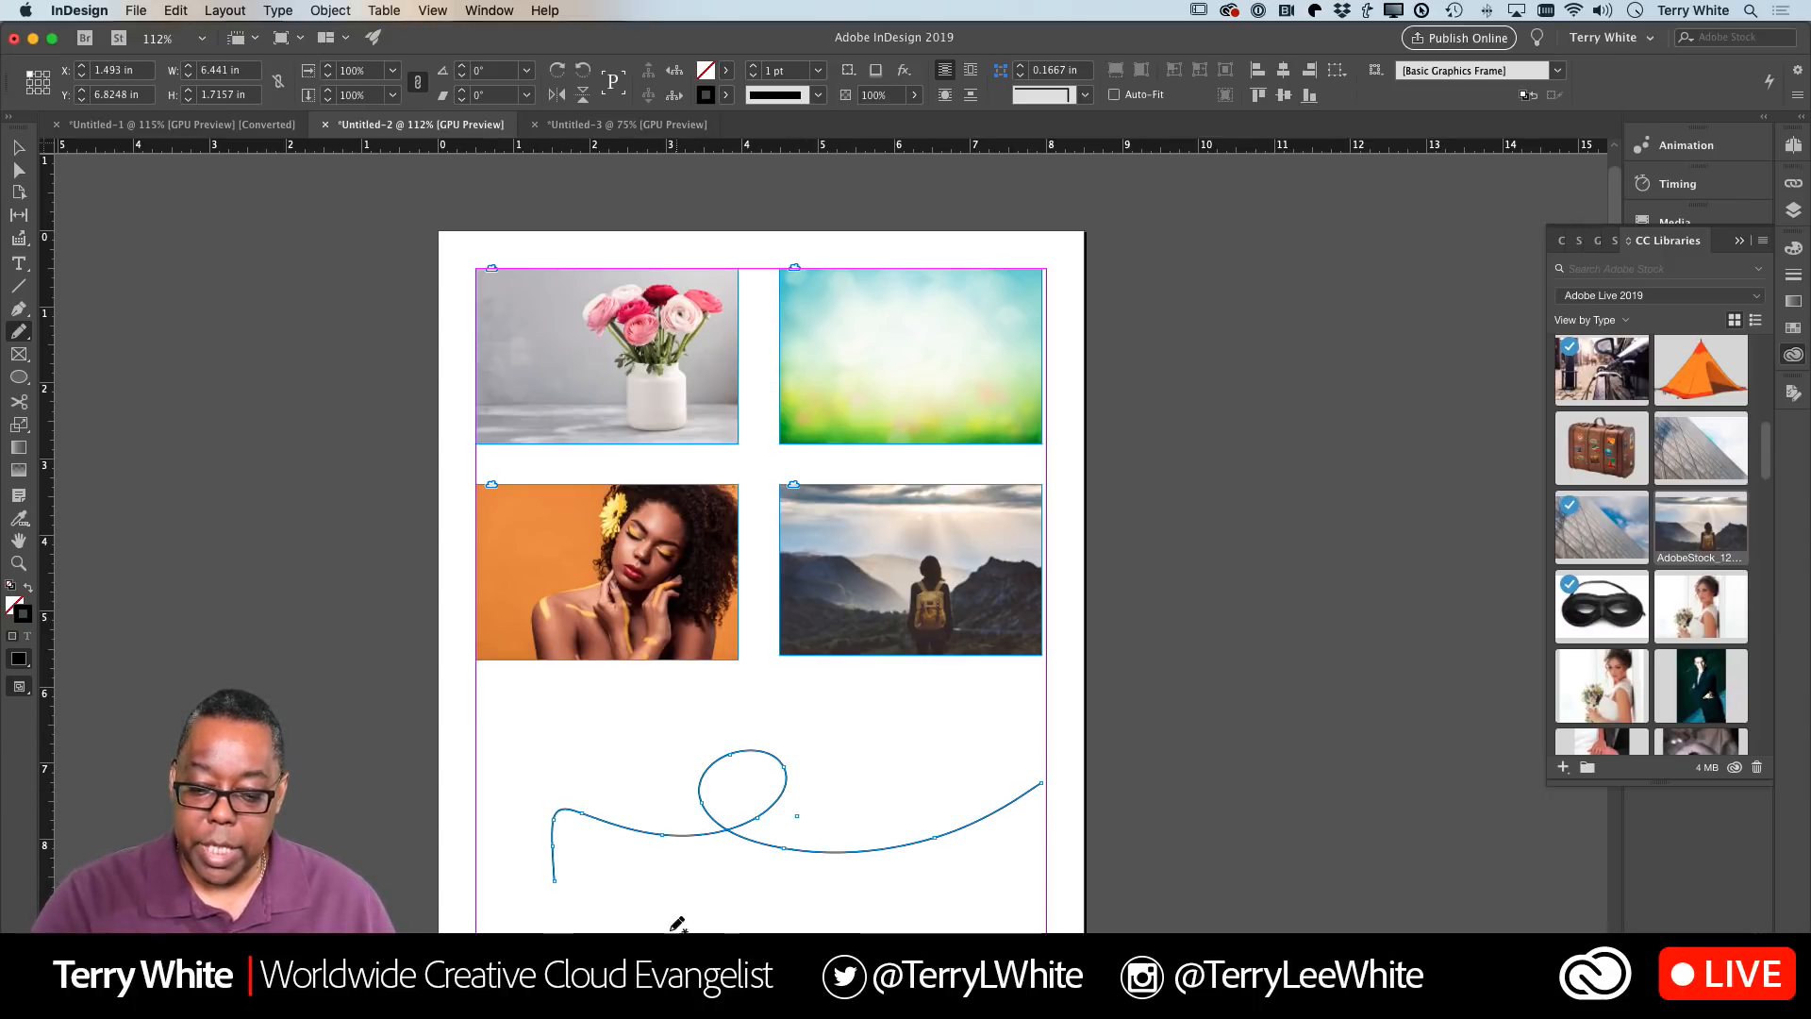
Try three more freehand Pencil paths, about 4, 5.2 and 3.6 in wide, around the looping path, and undo them
mouse_move(596, 932)
mouse_down()
mouse_move(716, 902)
mouse_move(800, 929)
mouse_move(902, 893)
mouse_up()
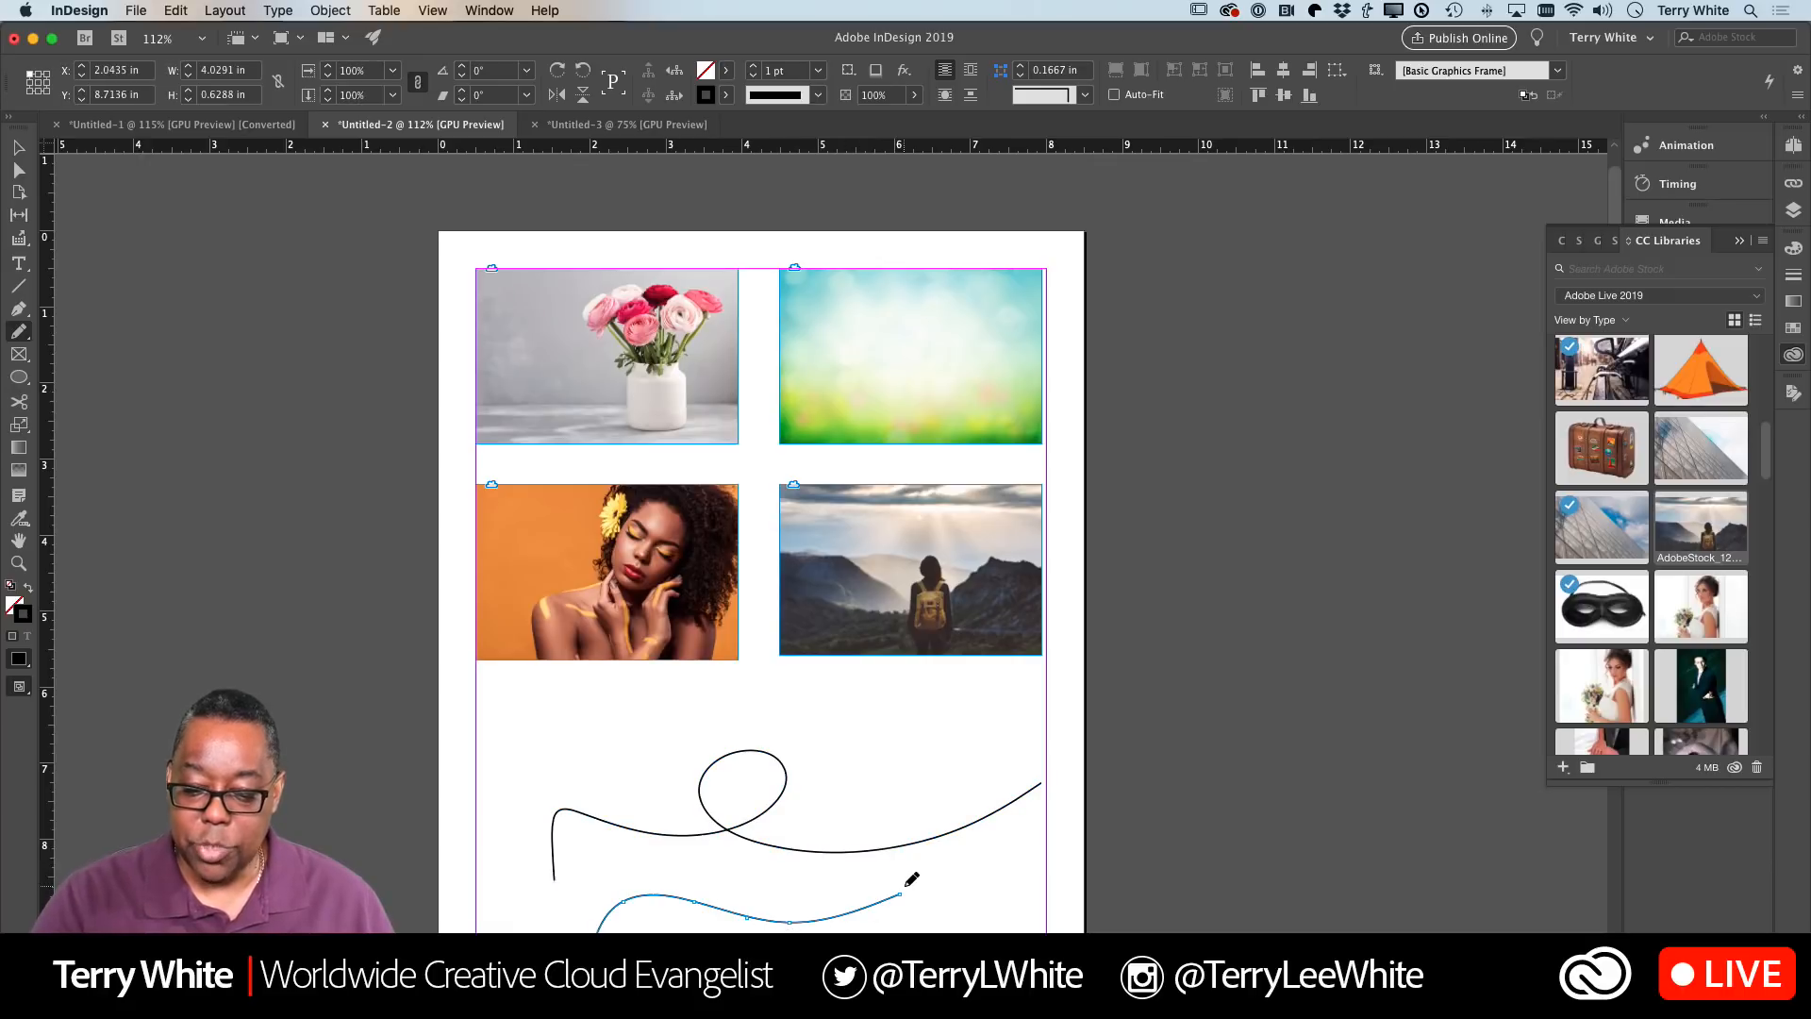
mouse_move(917, 753)
mouse_down()
mouse_move(859, 718)
mouse_move(736, 707)
mouse_move(657, 770)
mouse_move(506, 733)
mouse_up()
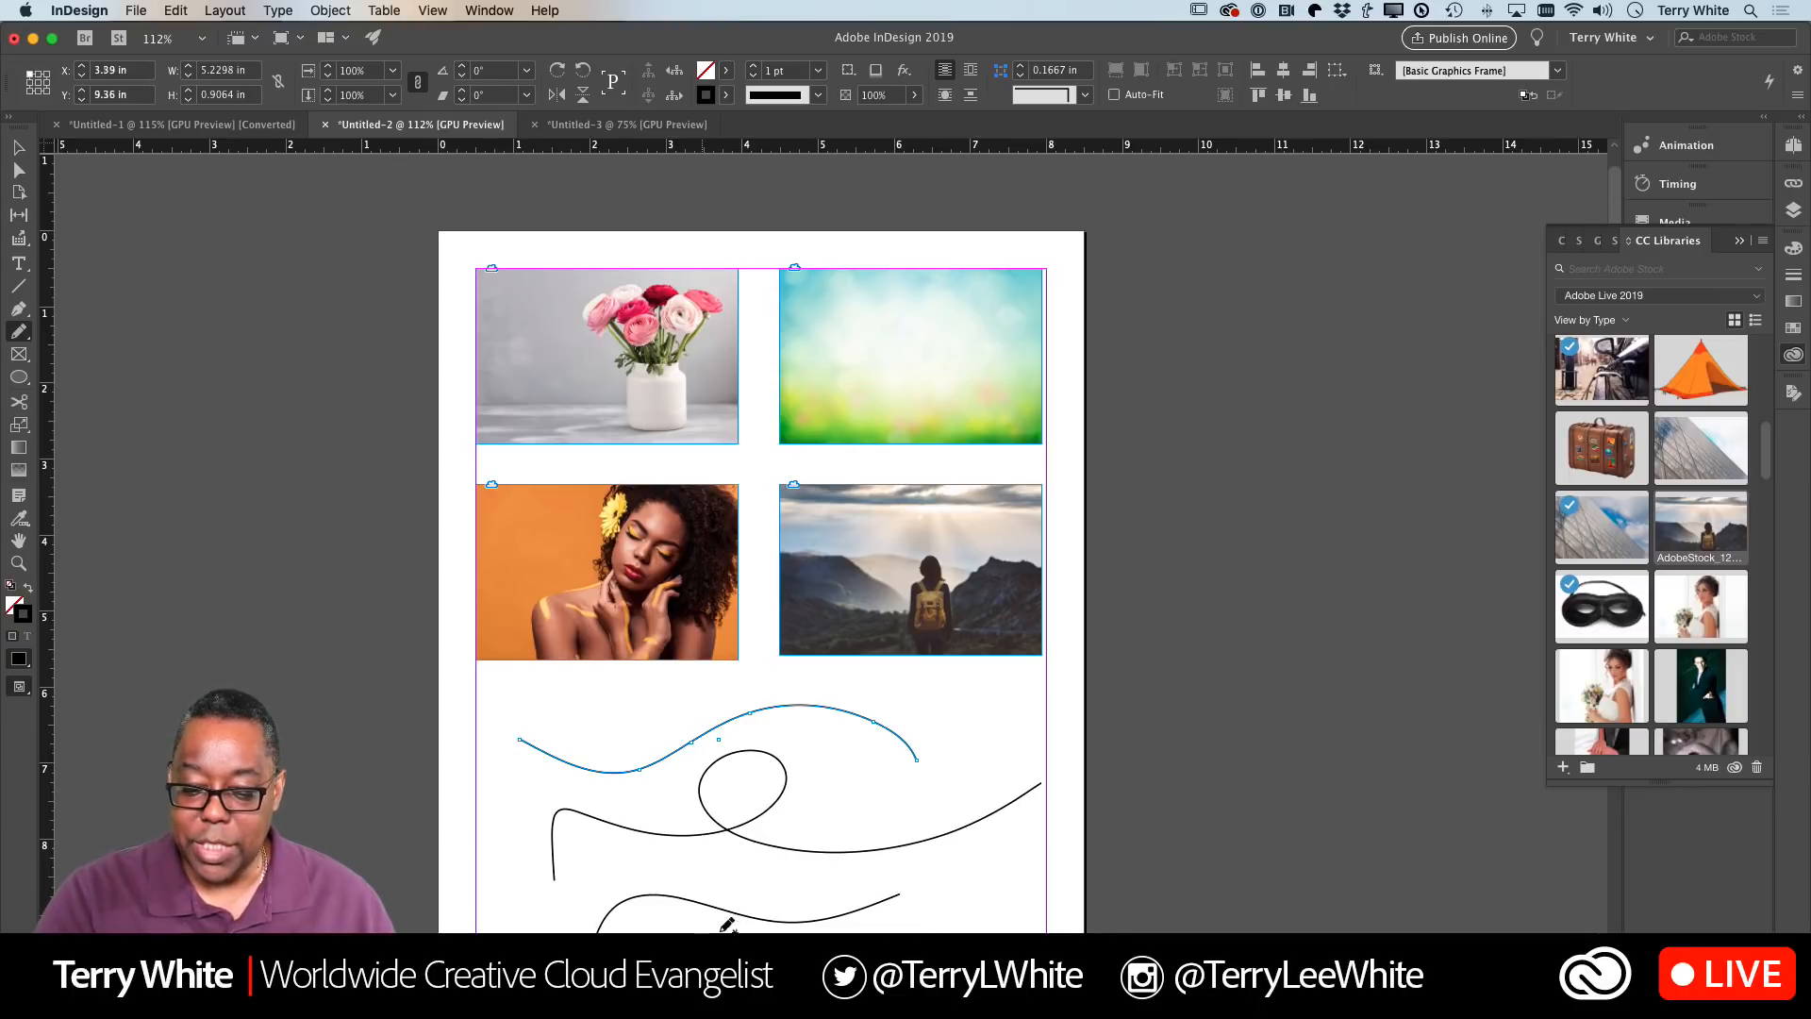
mouse_move(793, 936)
mouse_down()
mouse_move(857, 857)
mouse_move(861, 783)
mouse_move(967, 714)
mouse_up()
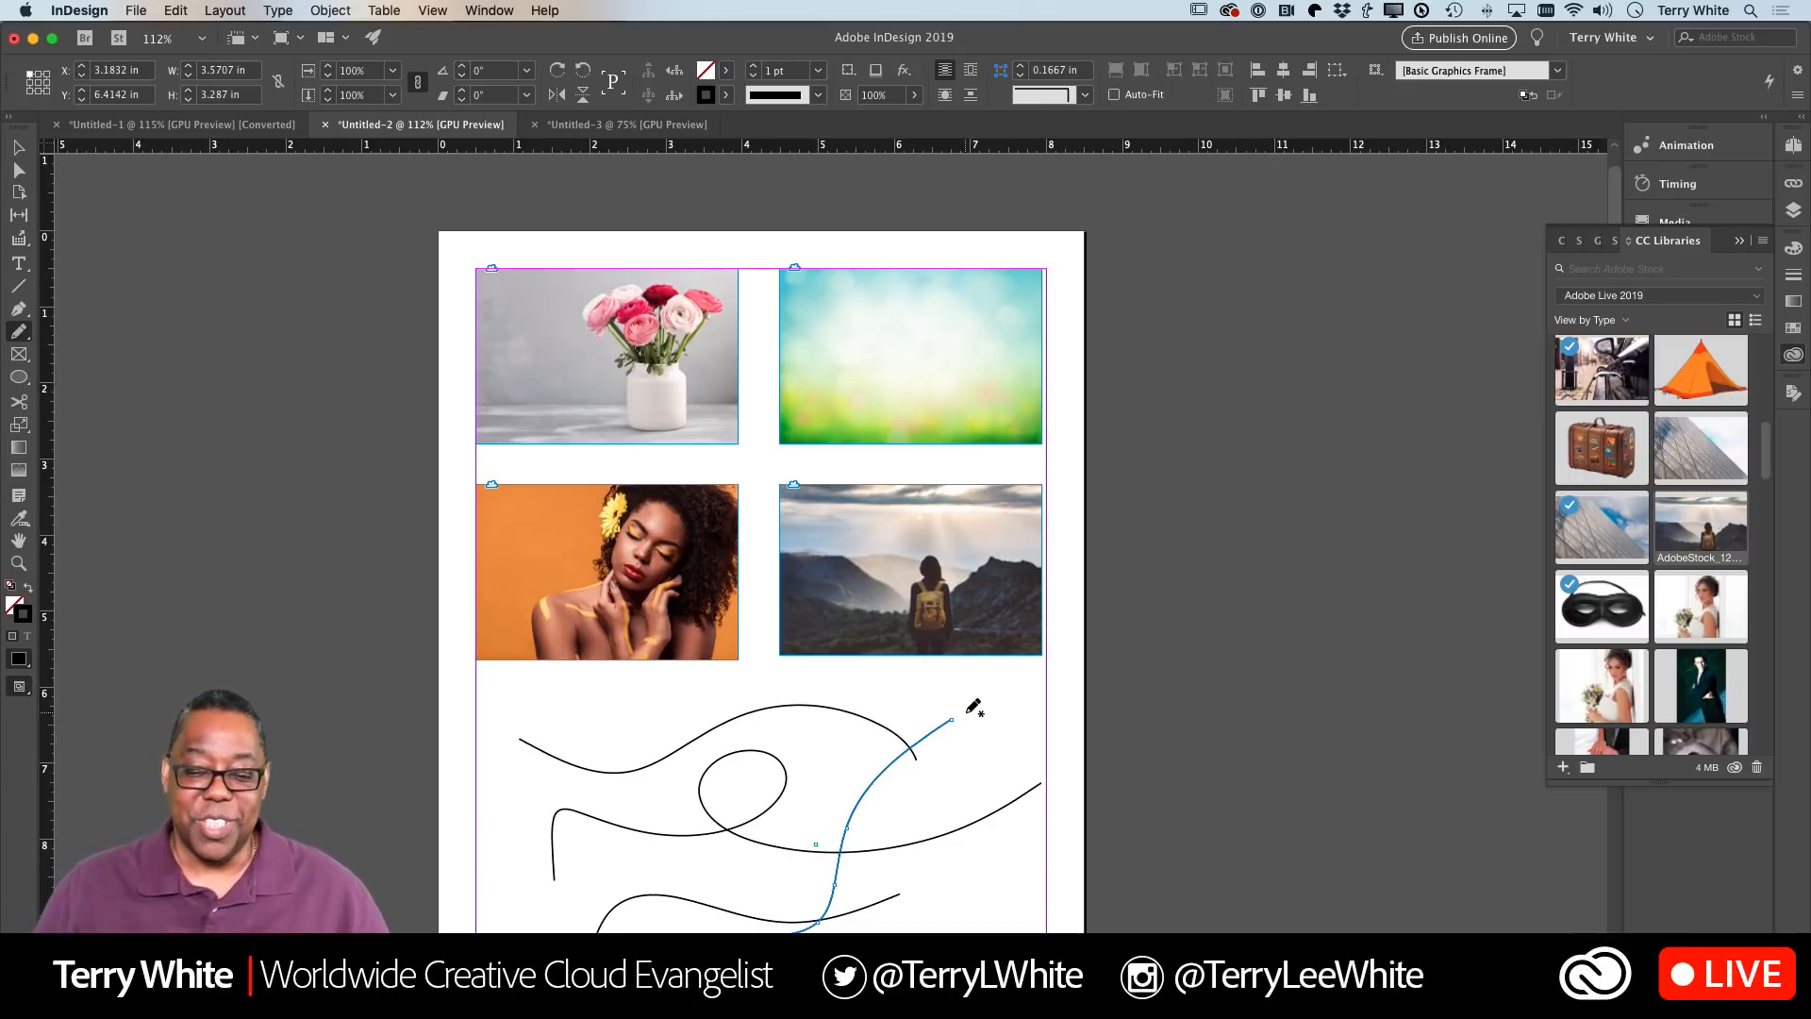
key(super+z)
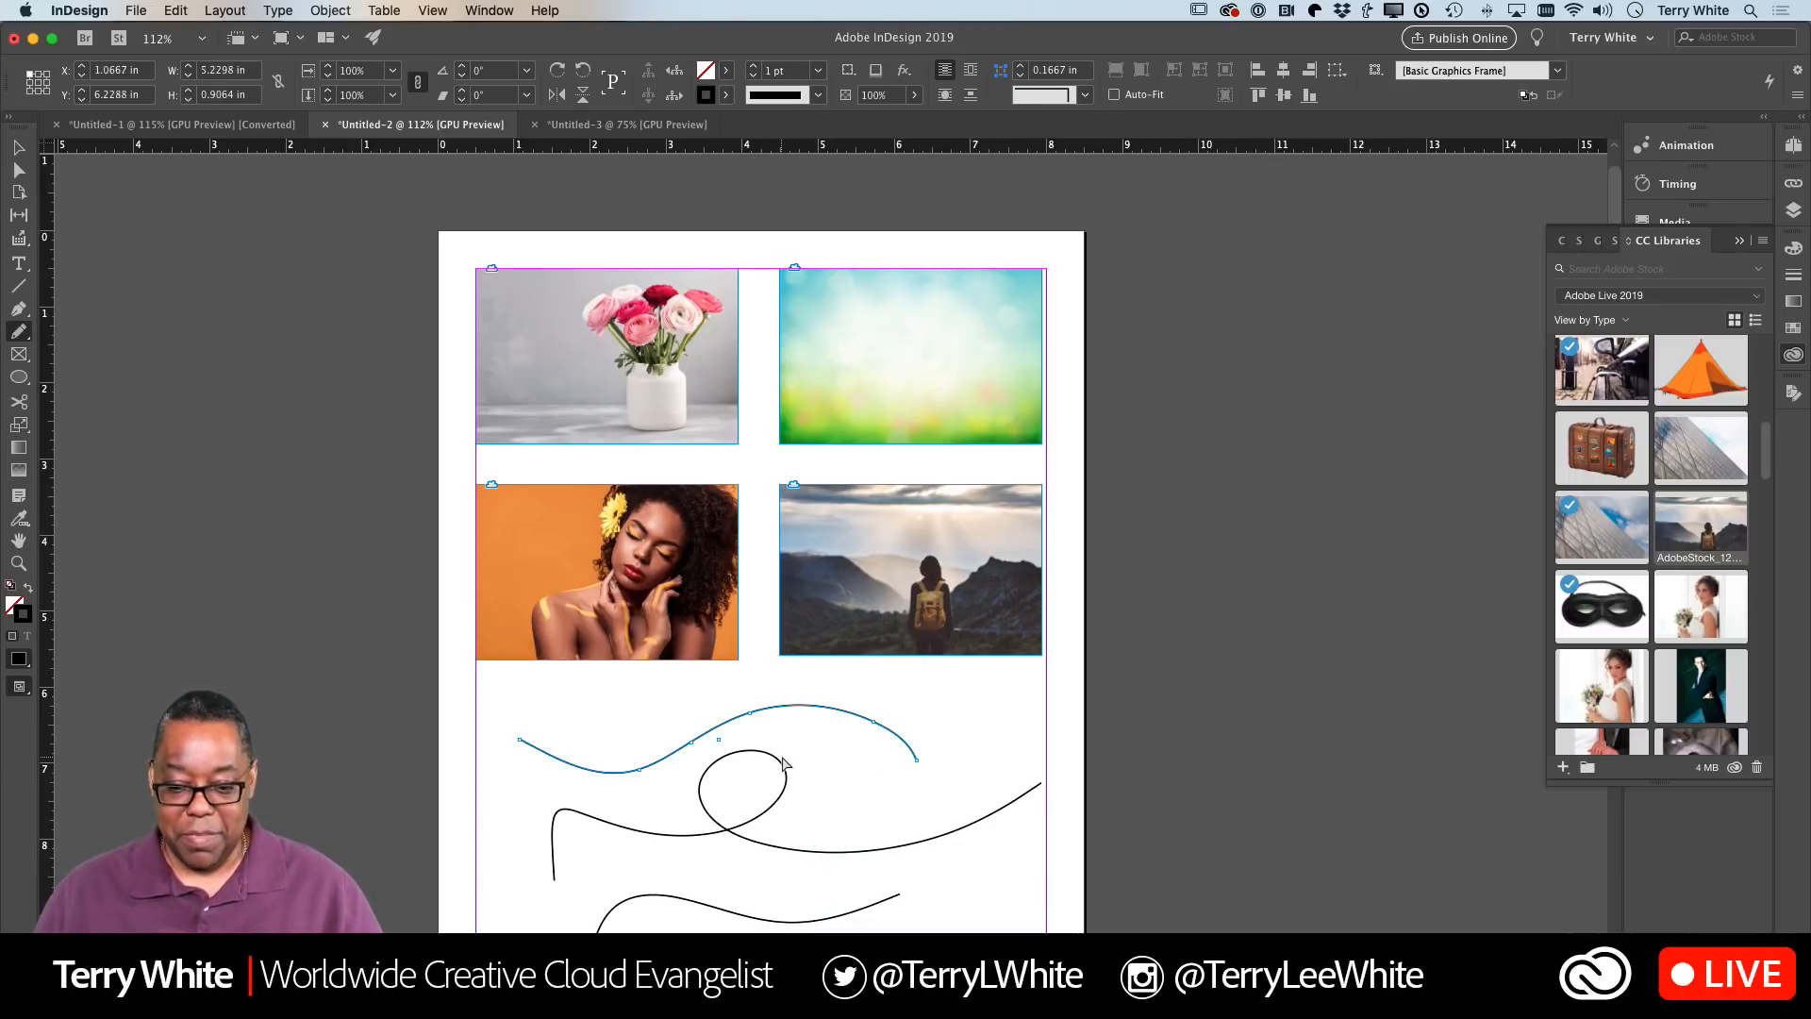
key(super+z)
key(super+z)
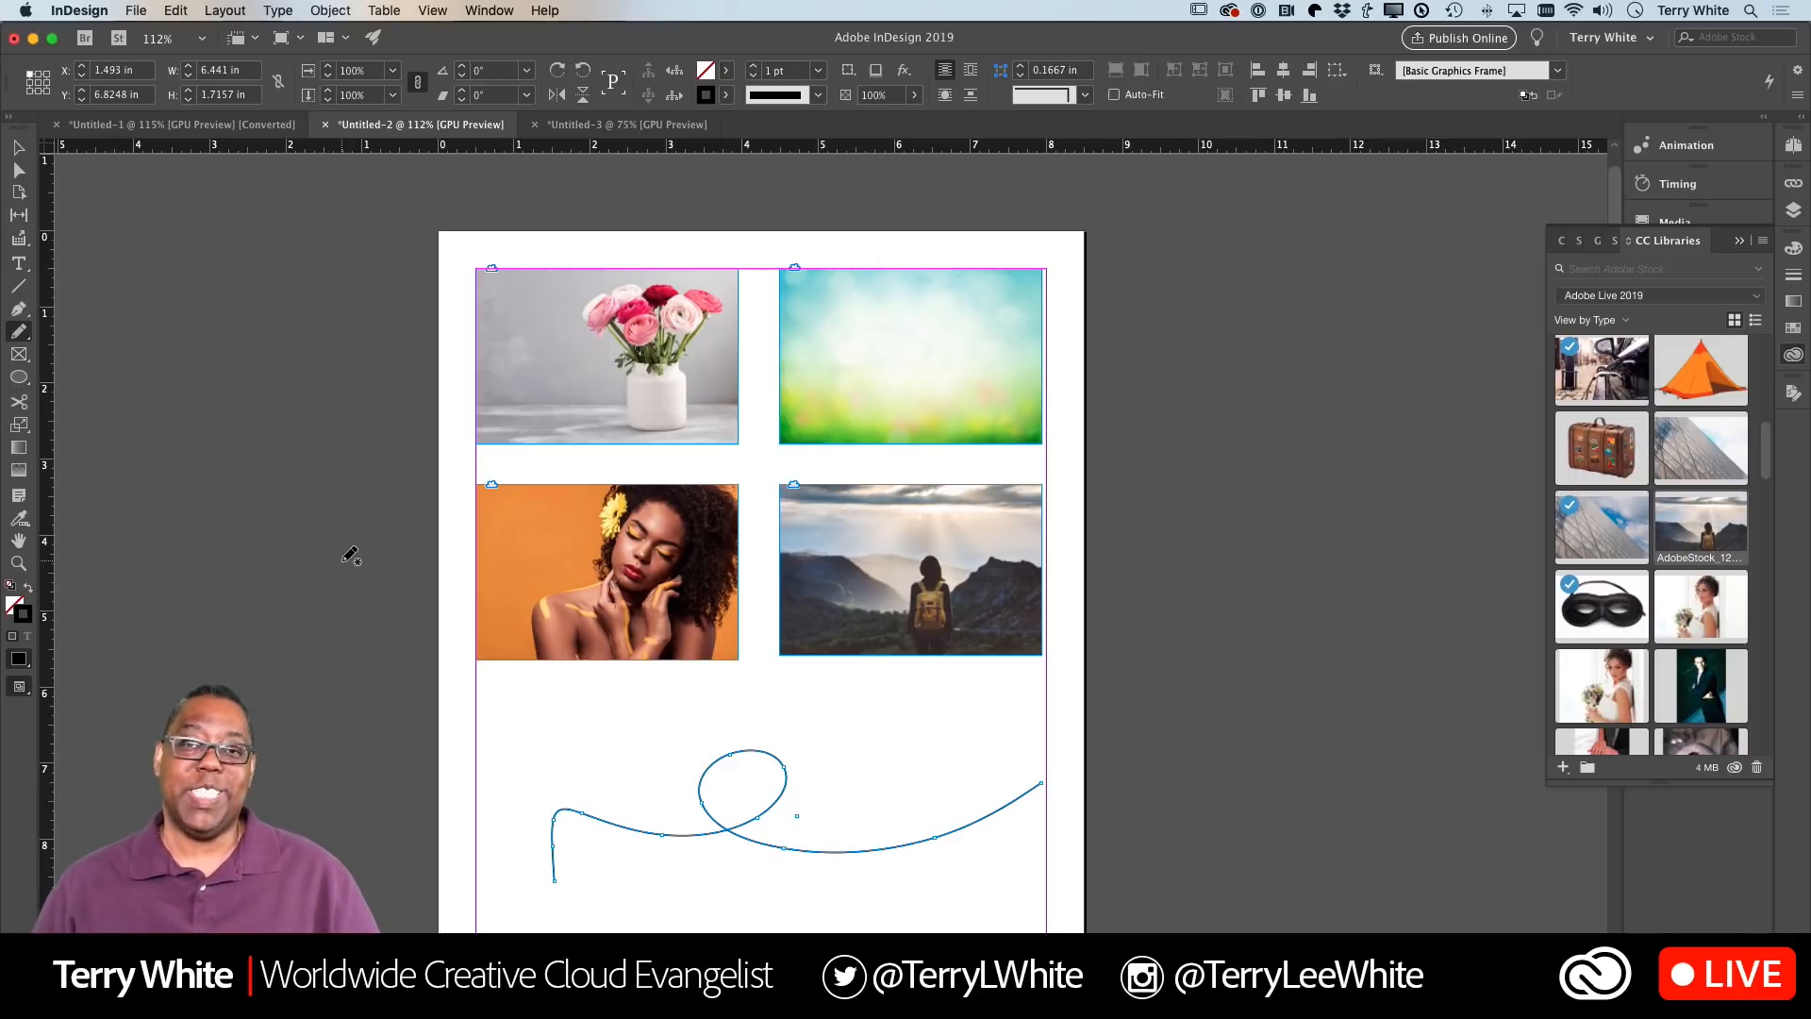
Try scaling the looping path down proportionally to about 4.7 in wide, undo the scaling and deselect the path
click(21, 149)
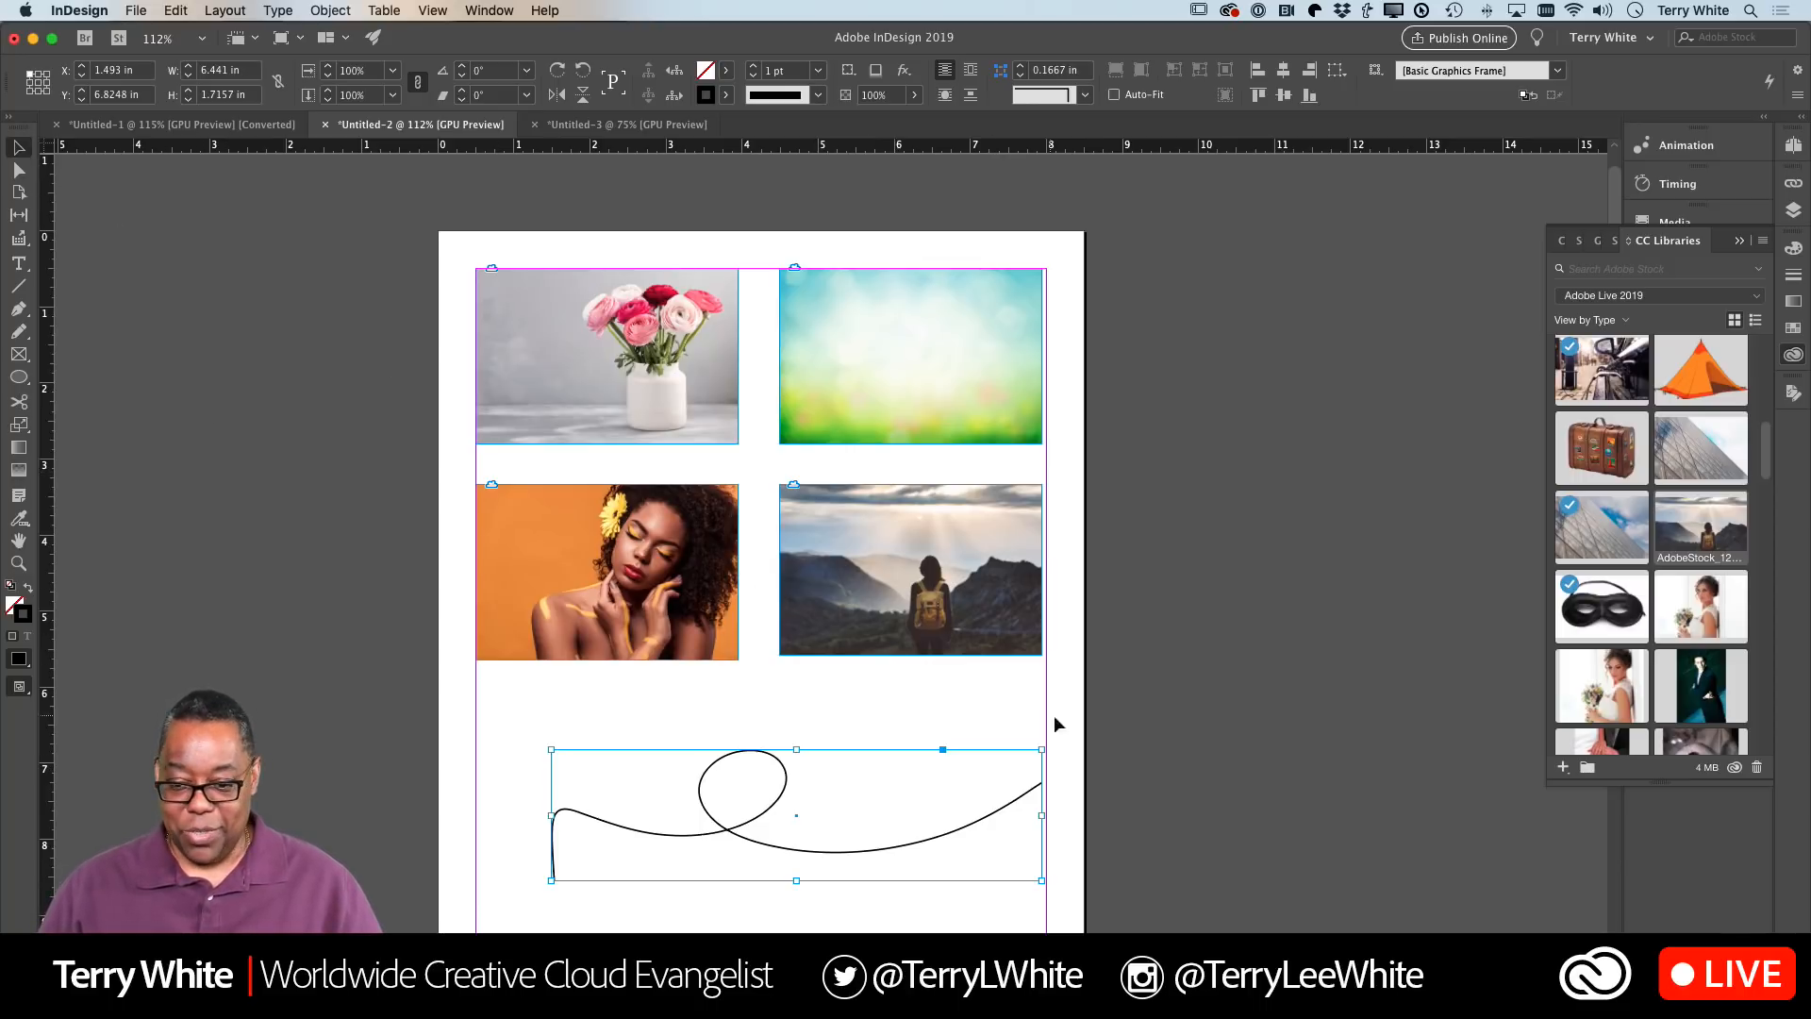
drag(1042, 750, 910, 784)
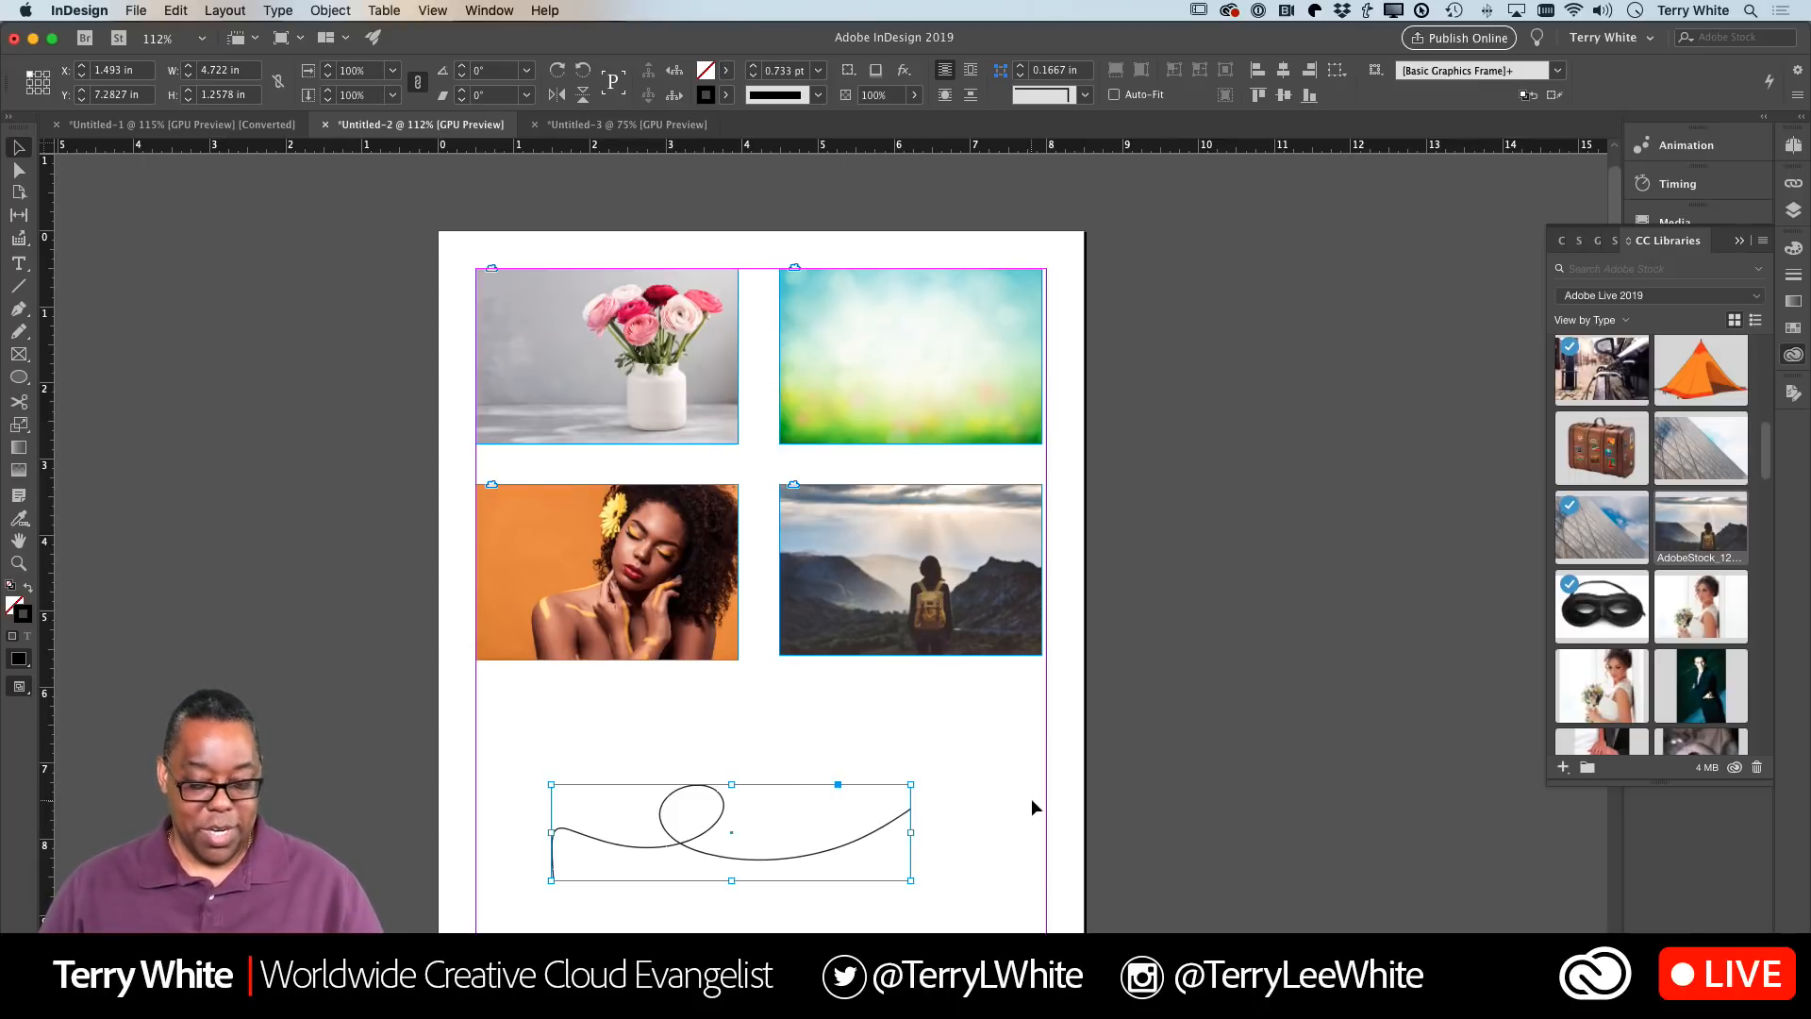
key(super+z)
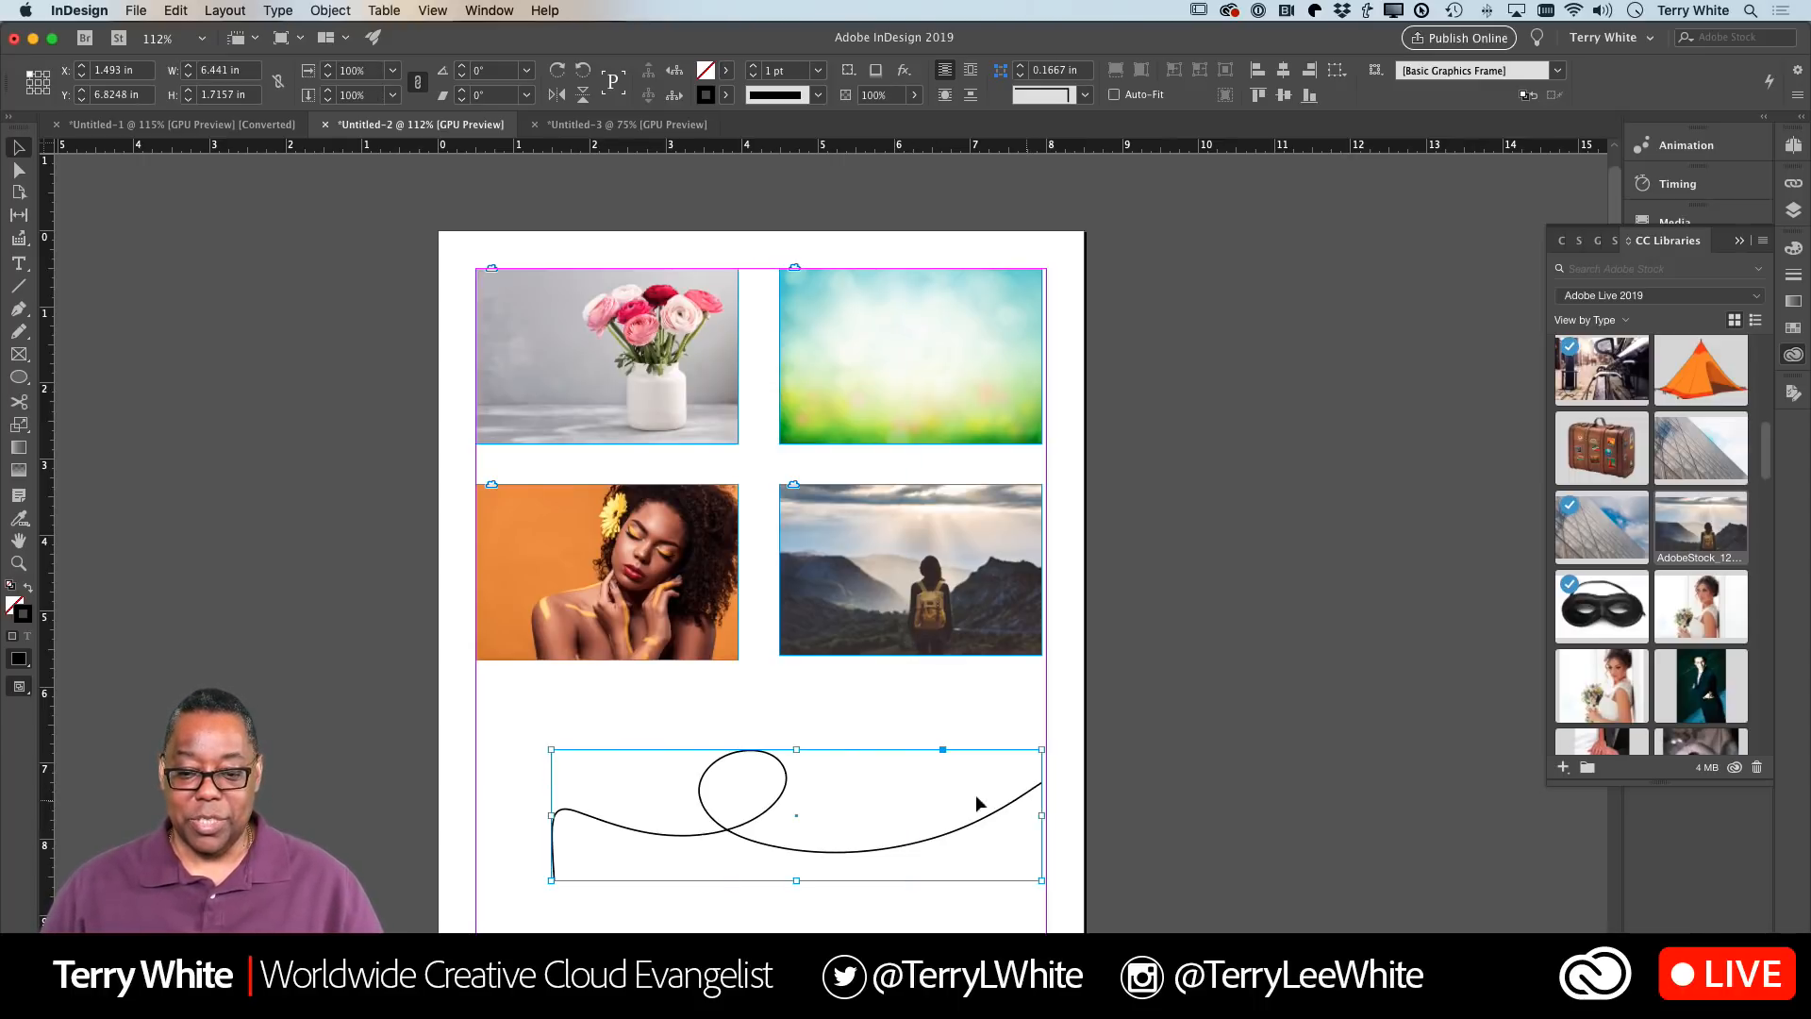
click(790, 720)
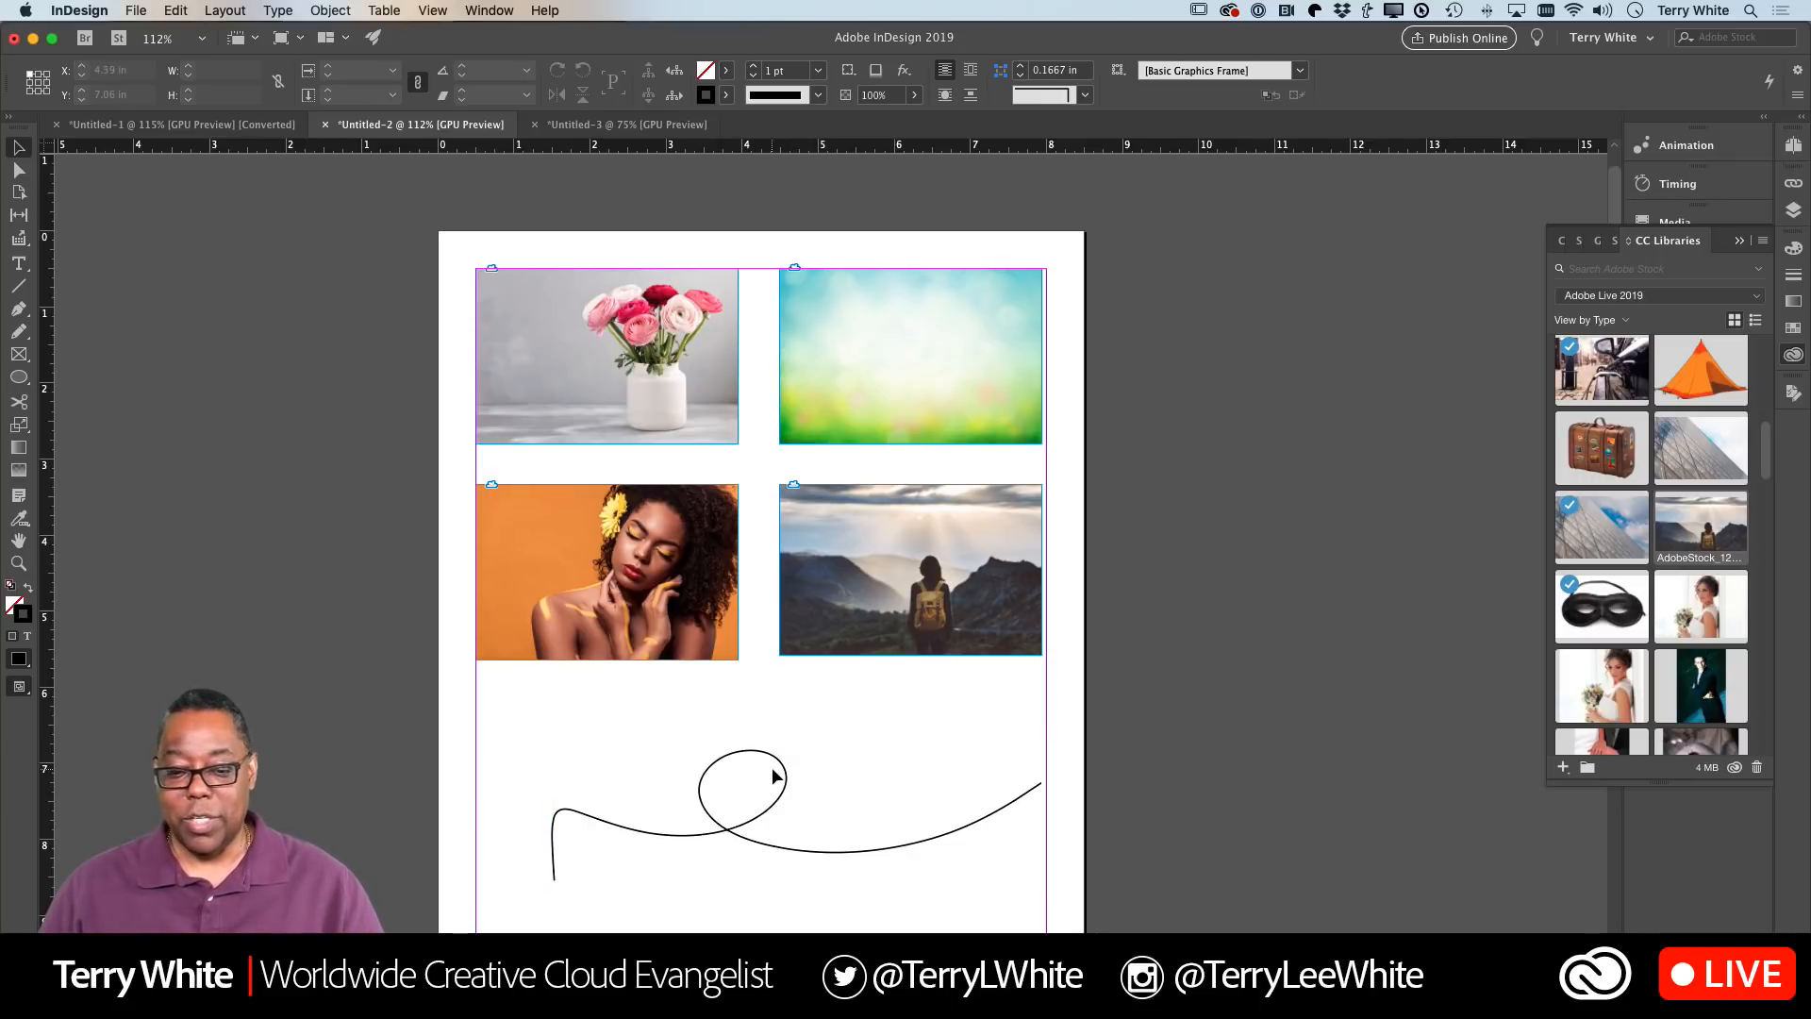
click(780, 758)
click(778, 756)
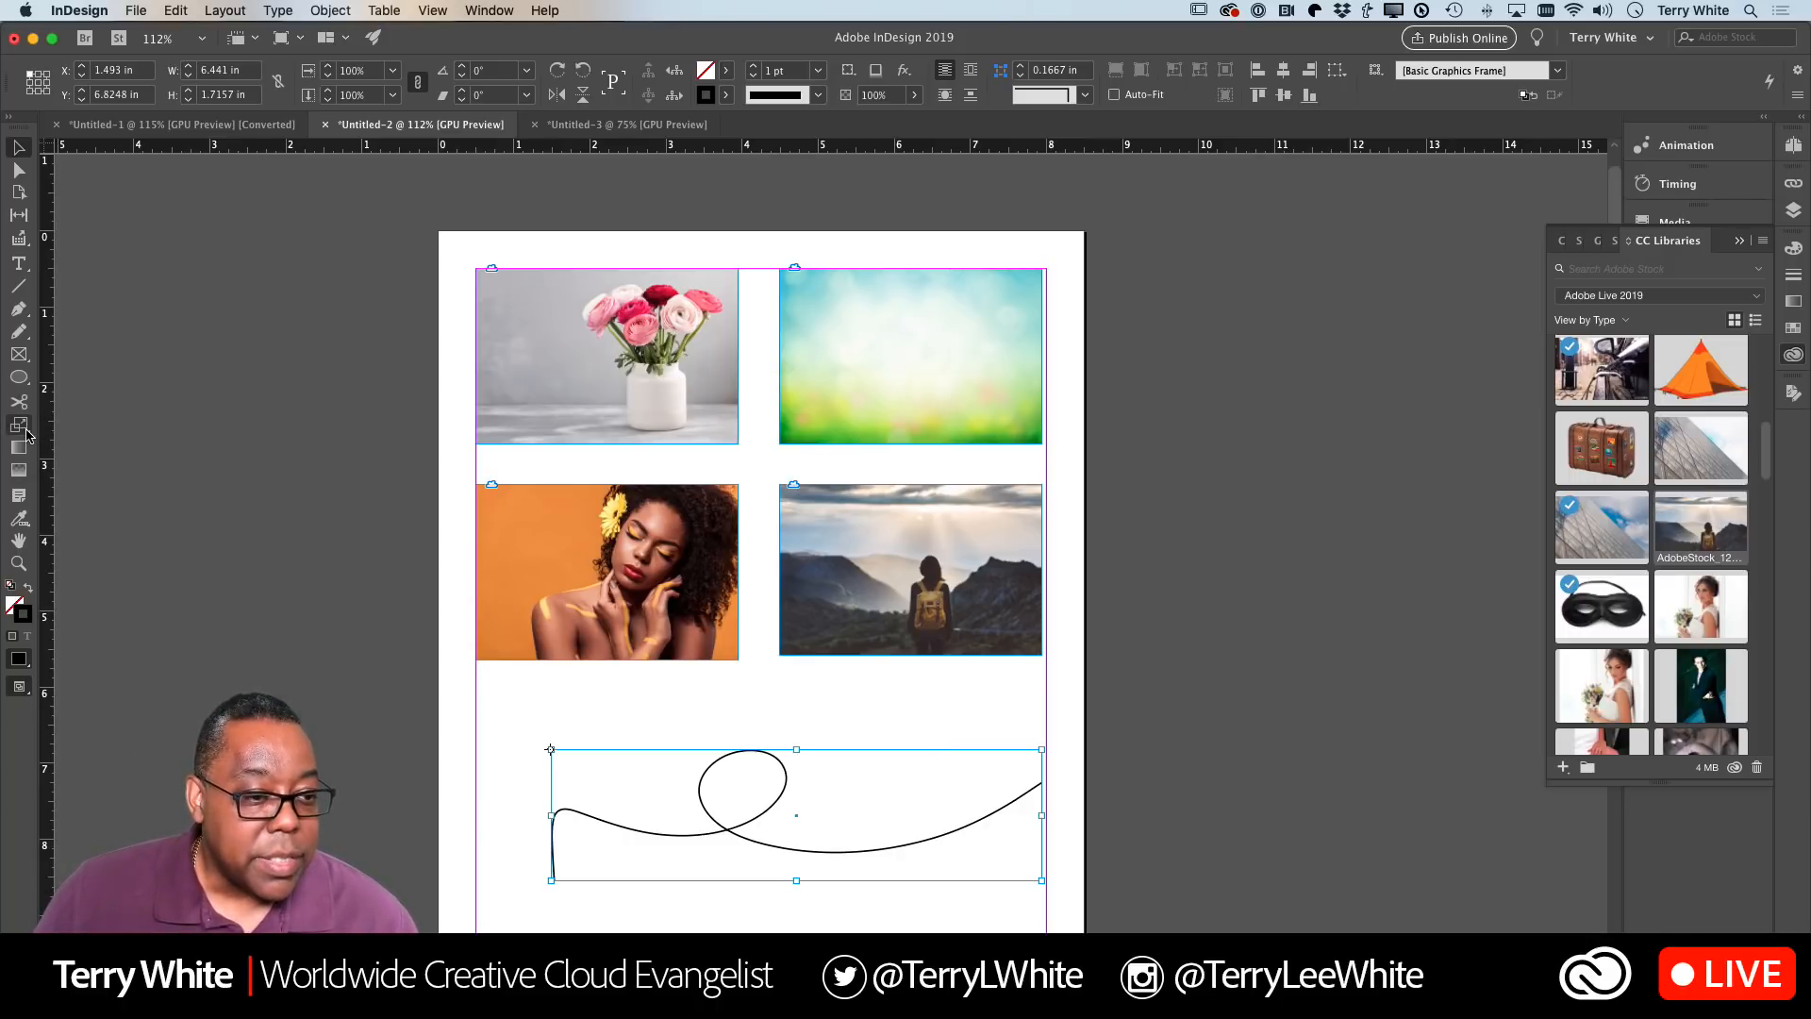
click(20, 425)
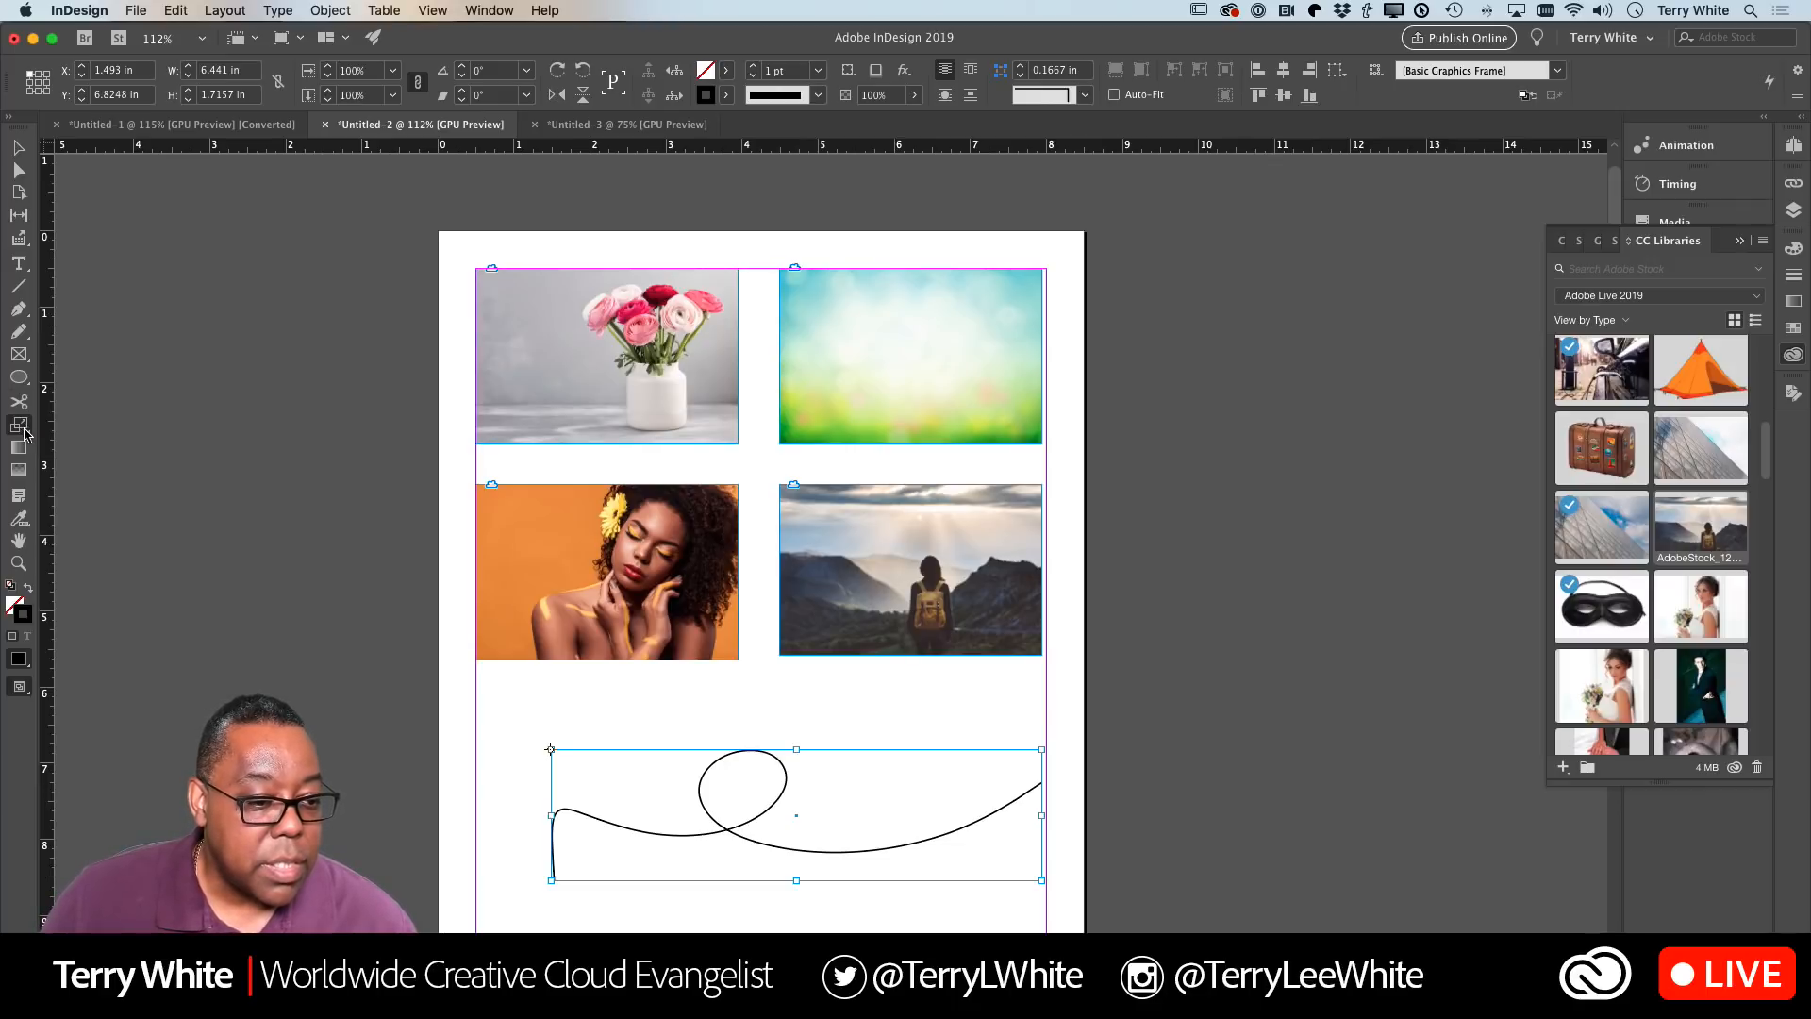
click(21, 356)
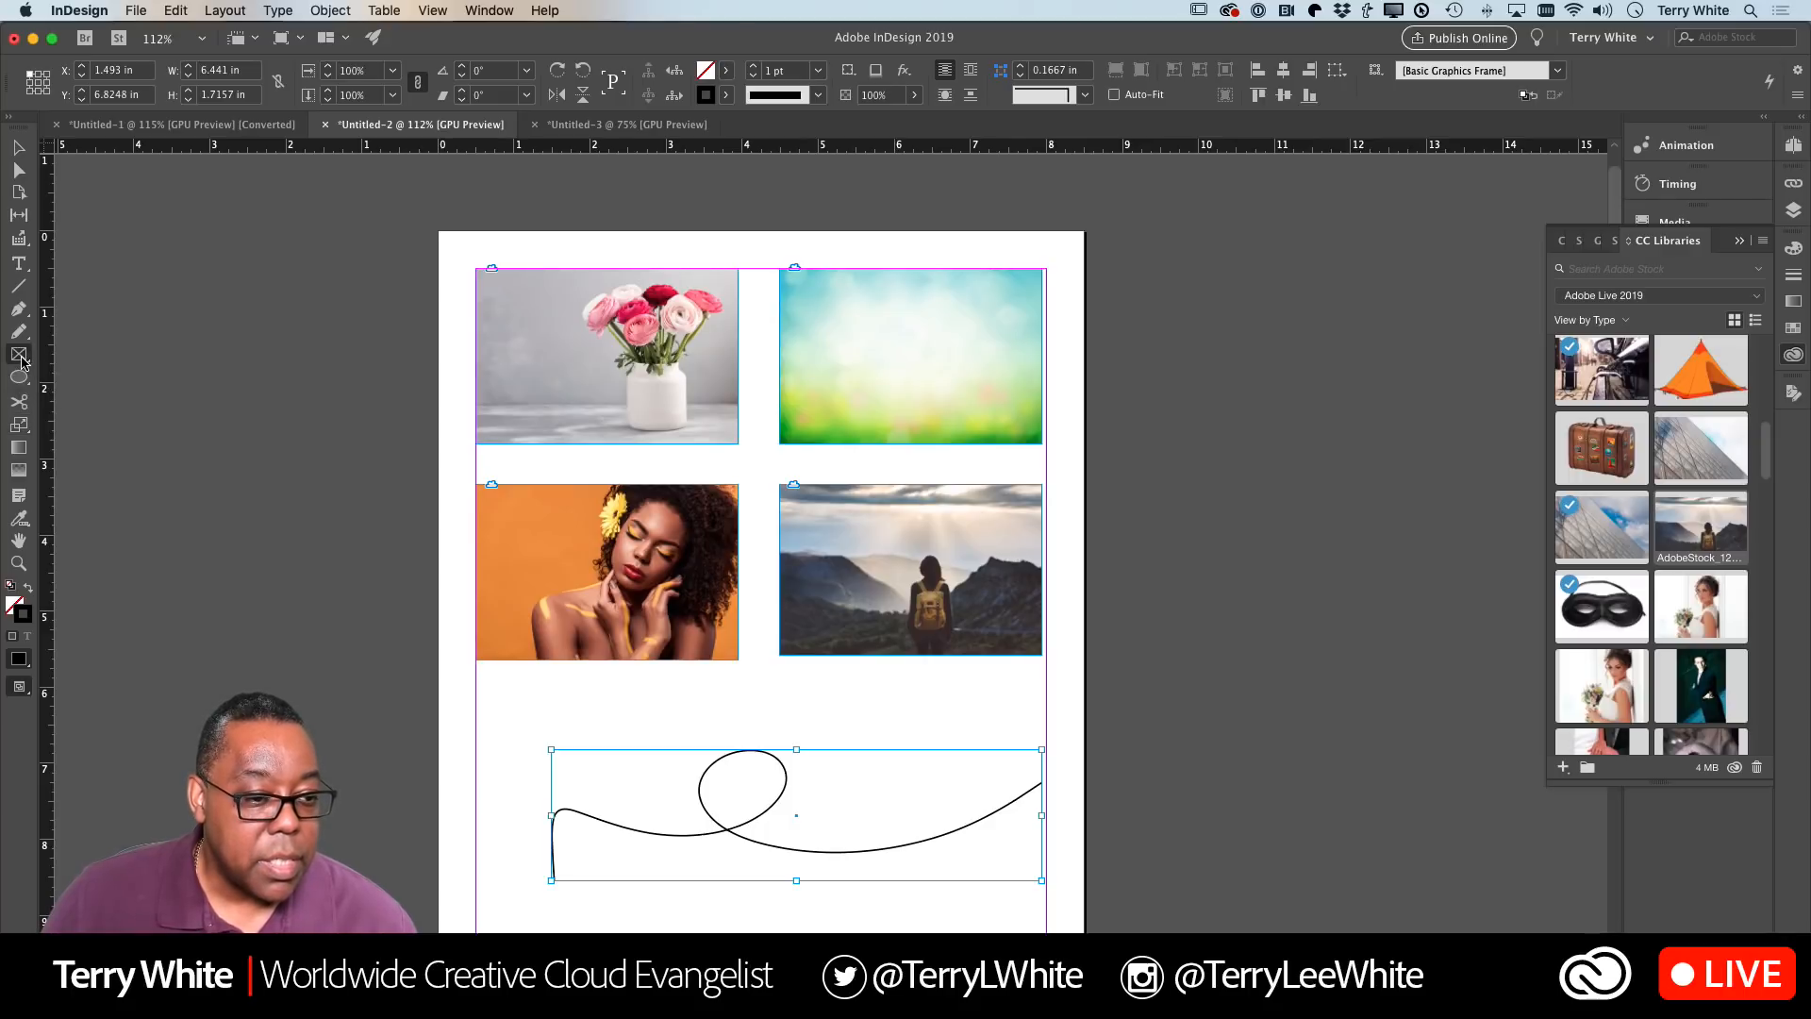
click(159, 487)
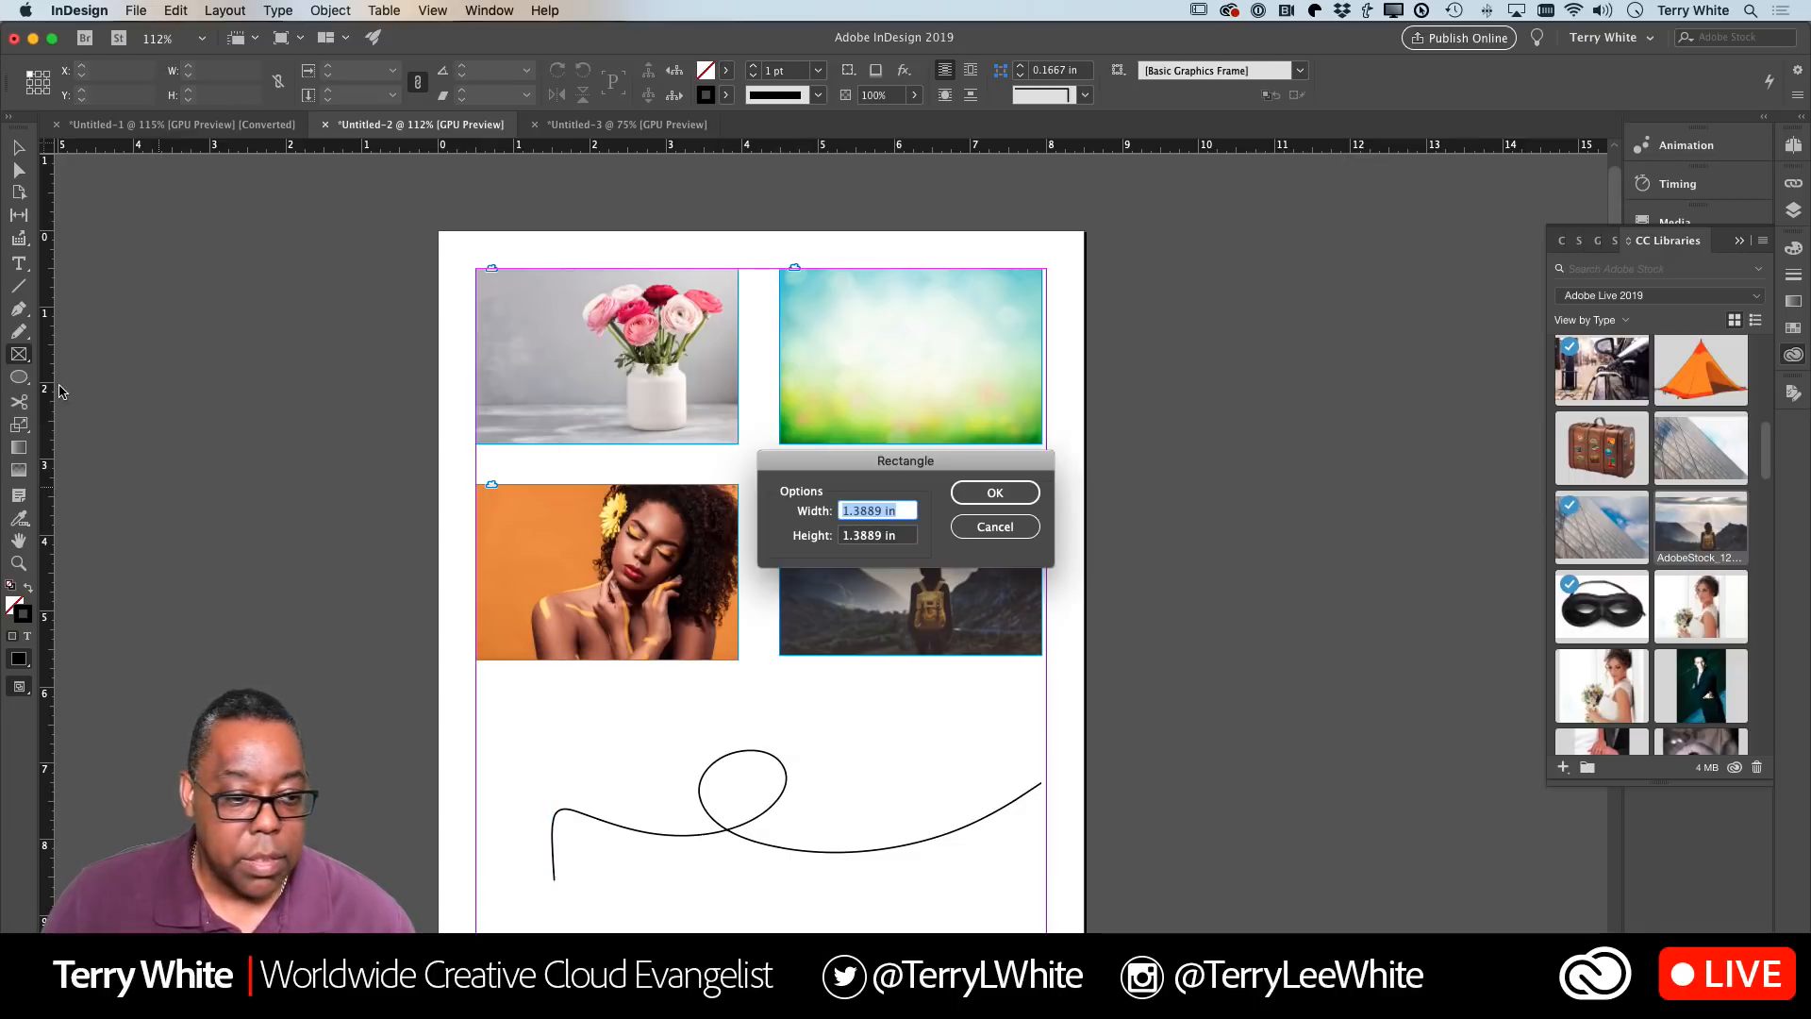
click(994, 531)
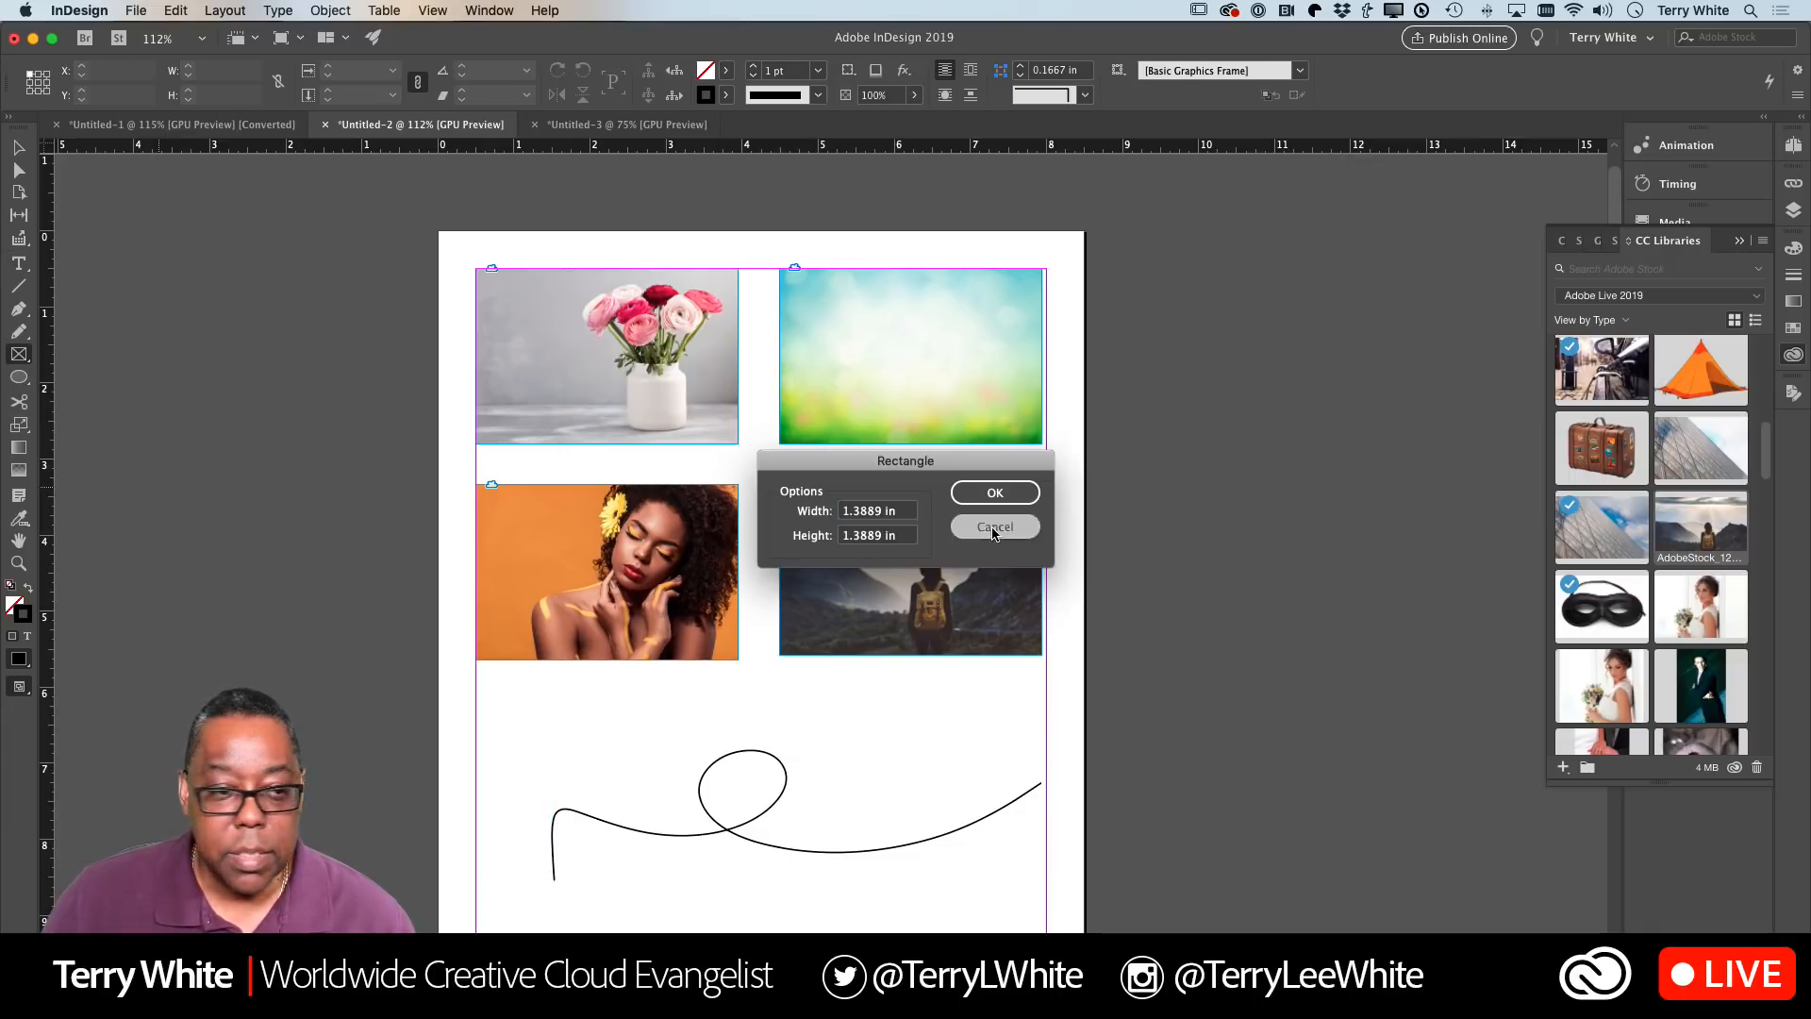
click(19, 147)
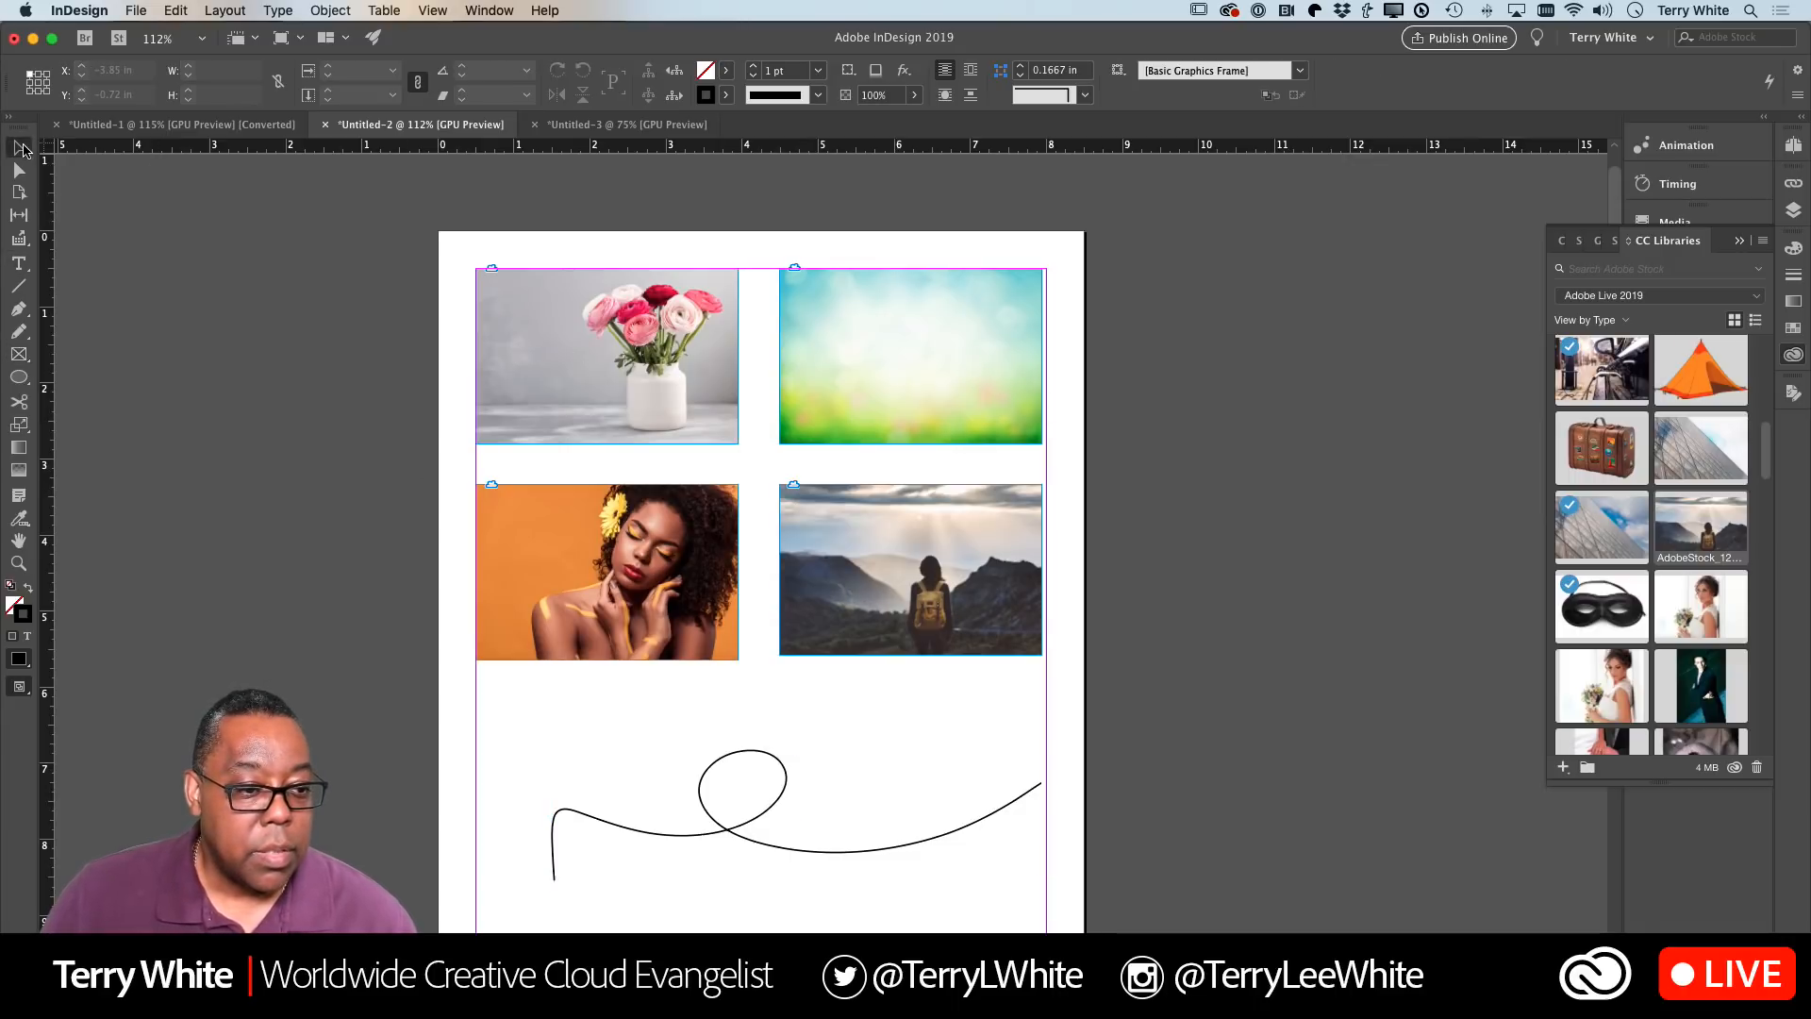
click(26, 364)
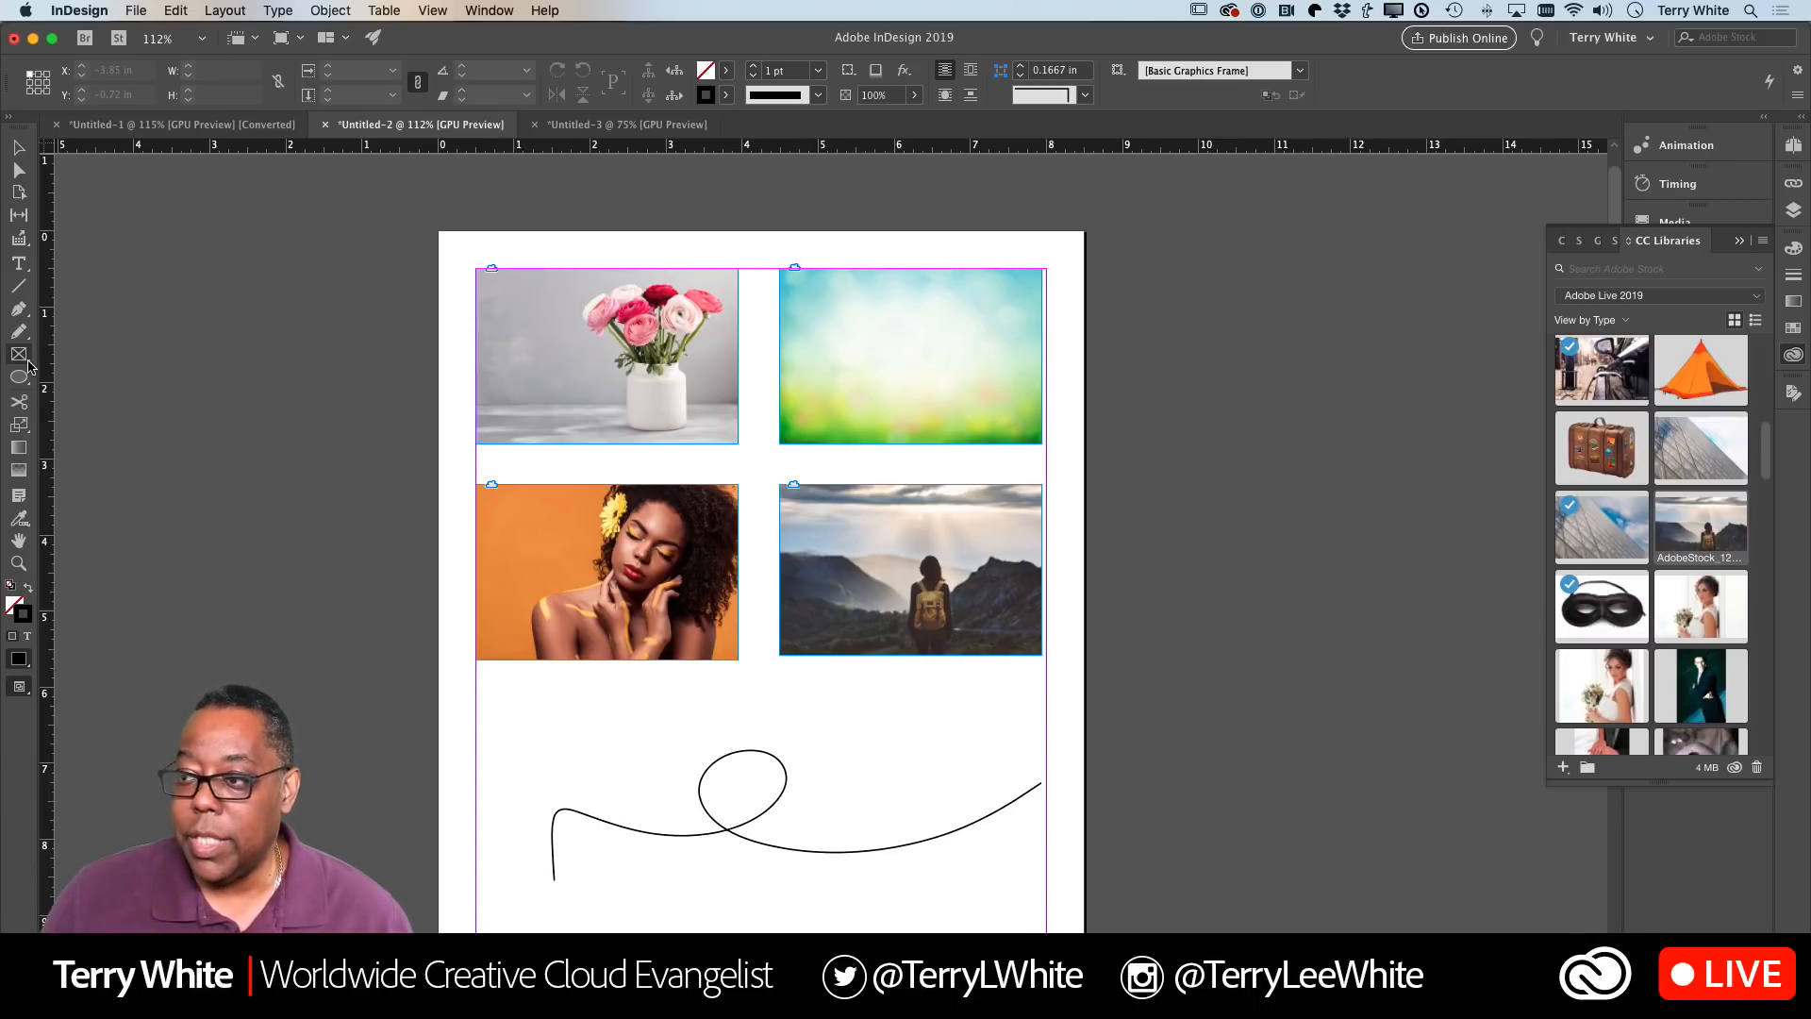
click(24, 380)
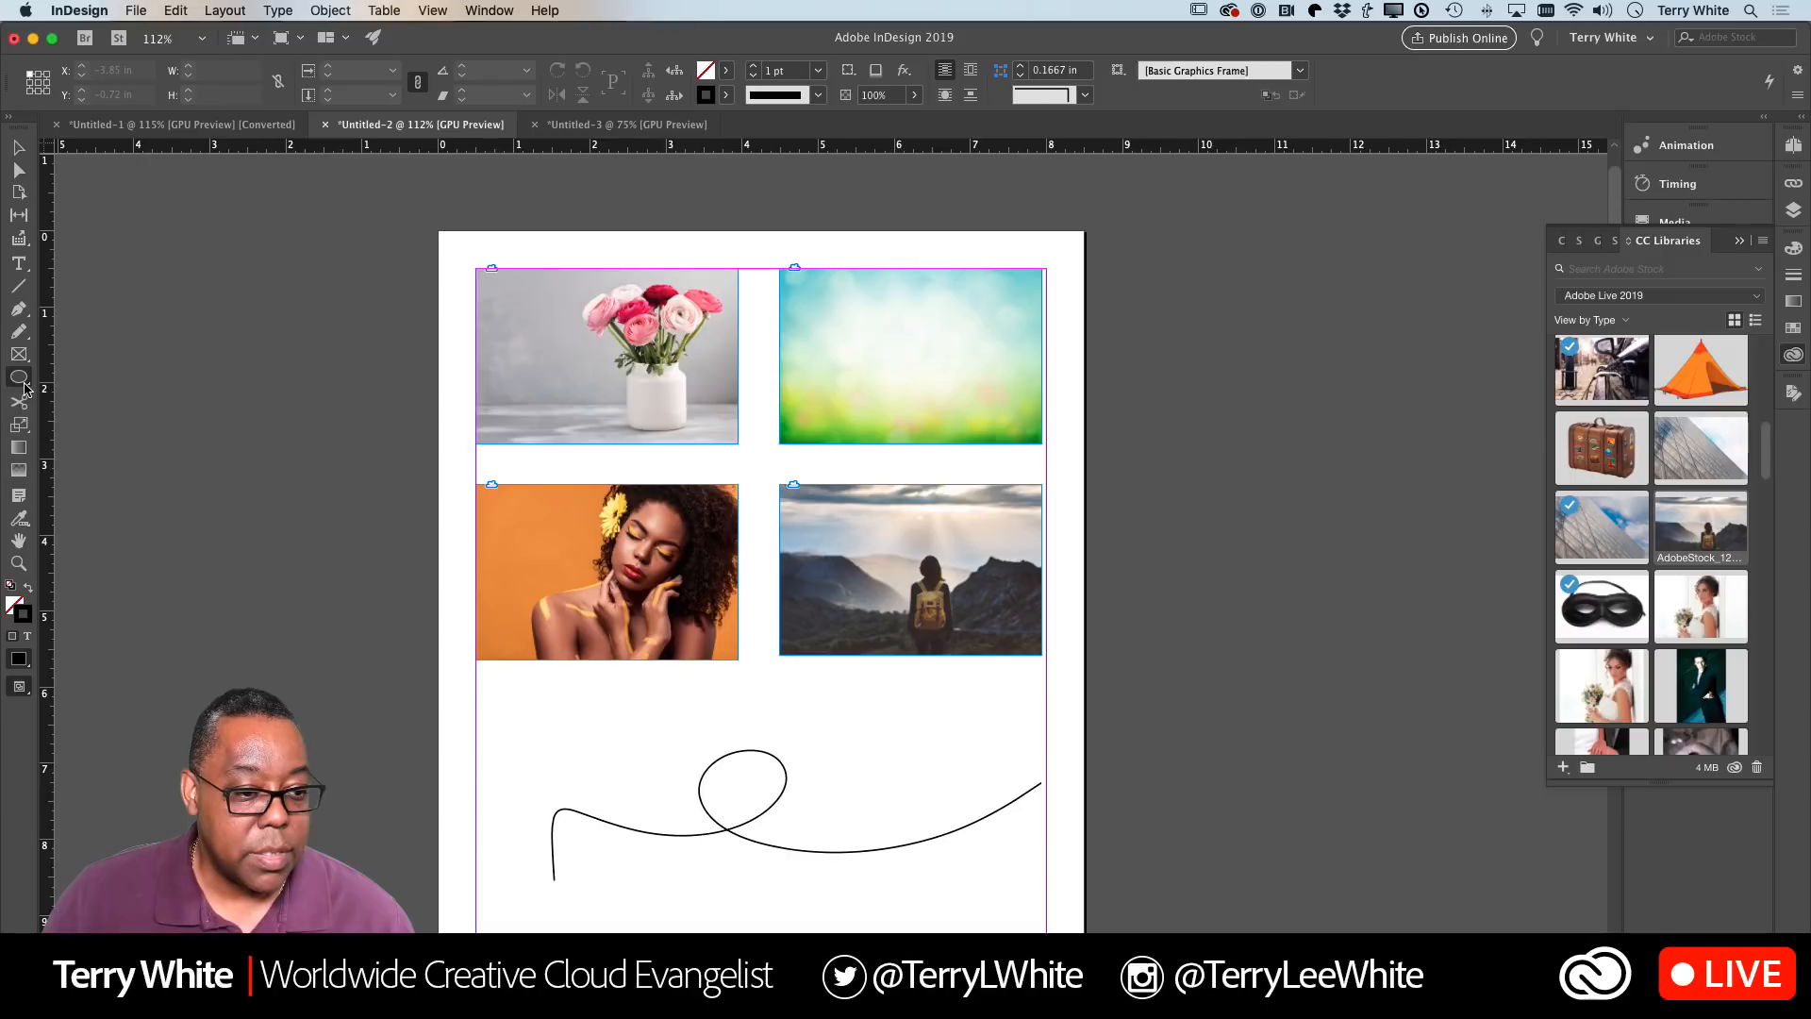
click(21, 425)
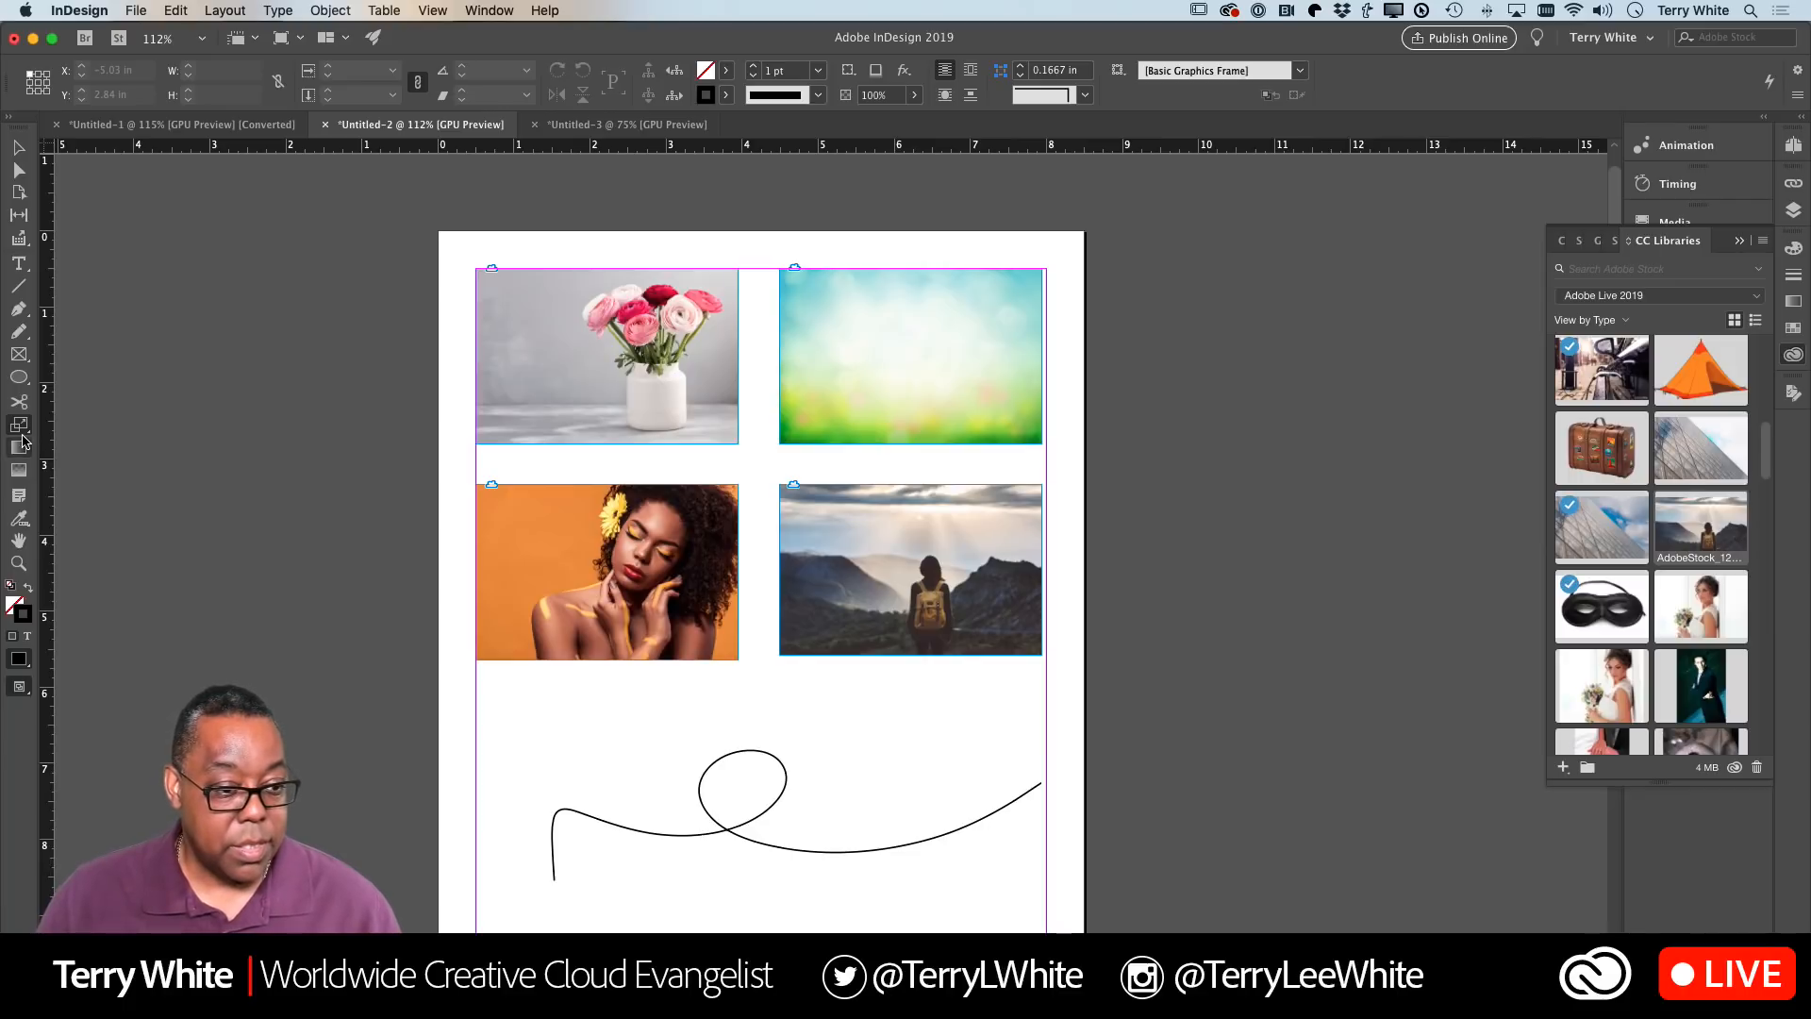
Show the page in Preview mode and undock the toolbox so it floats over the pasteboard beside the page
key(w)
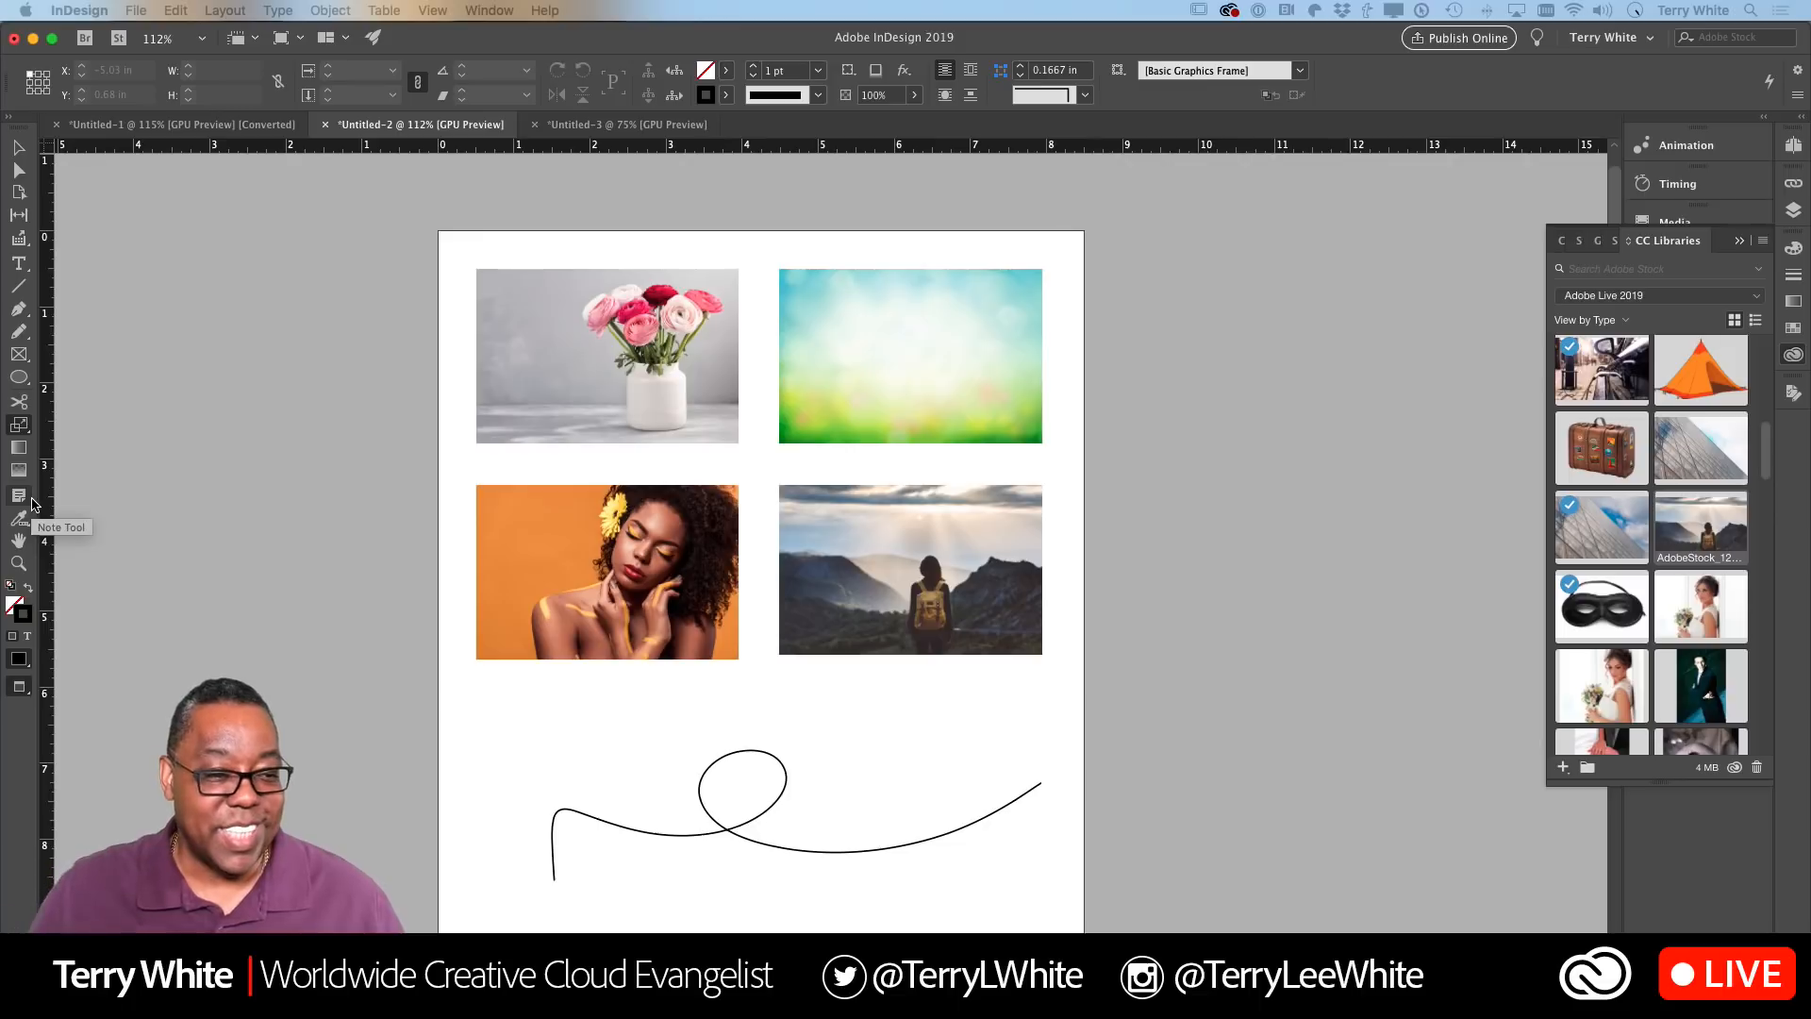
click(13, 358)
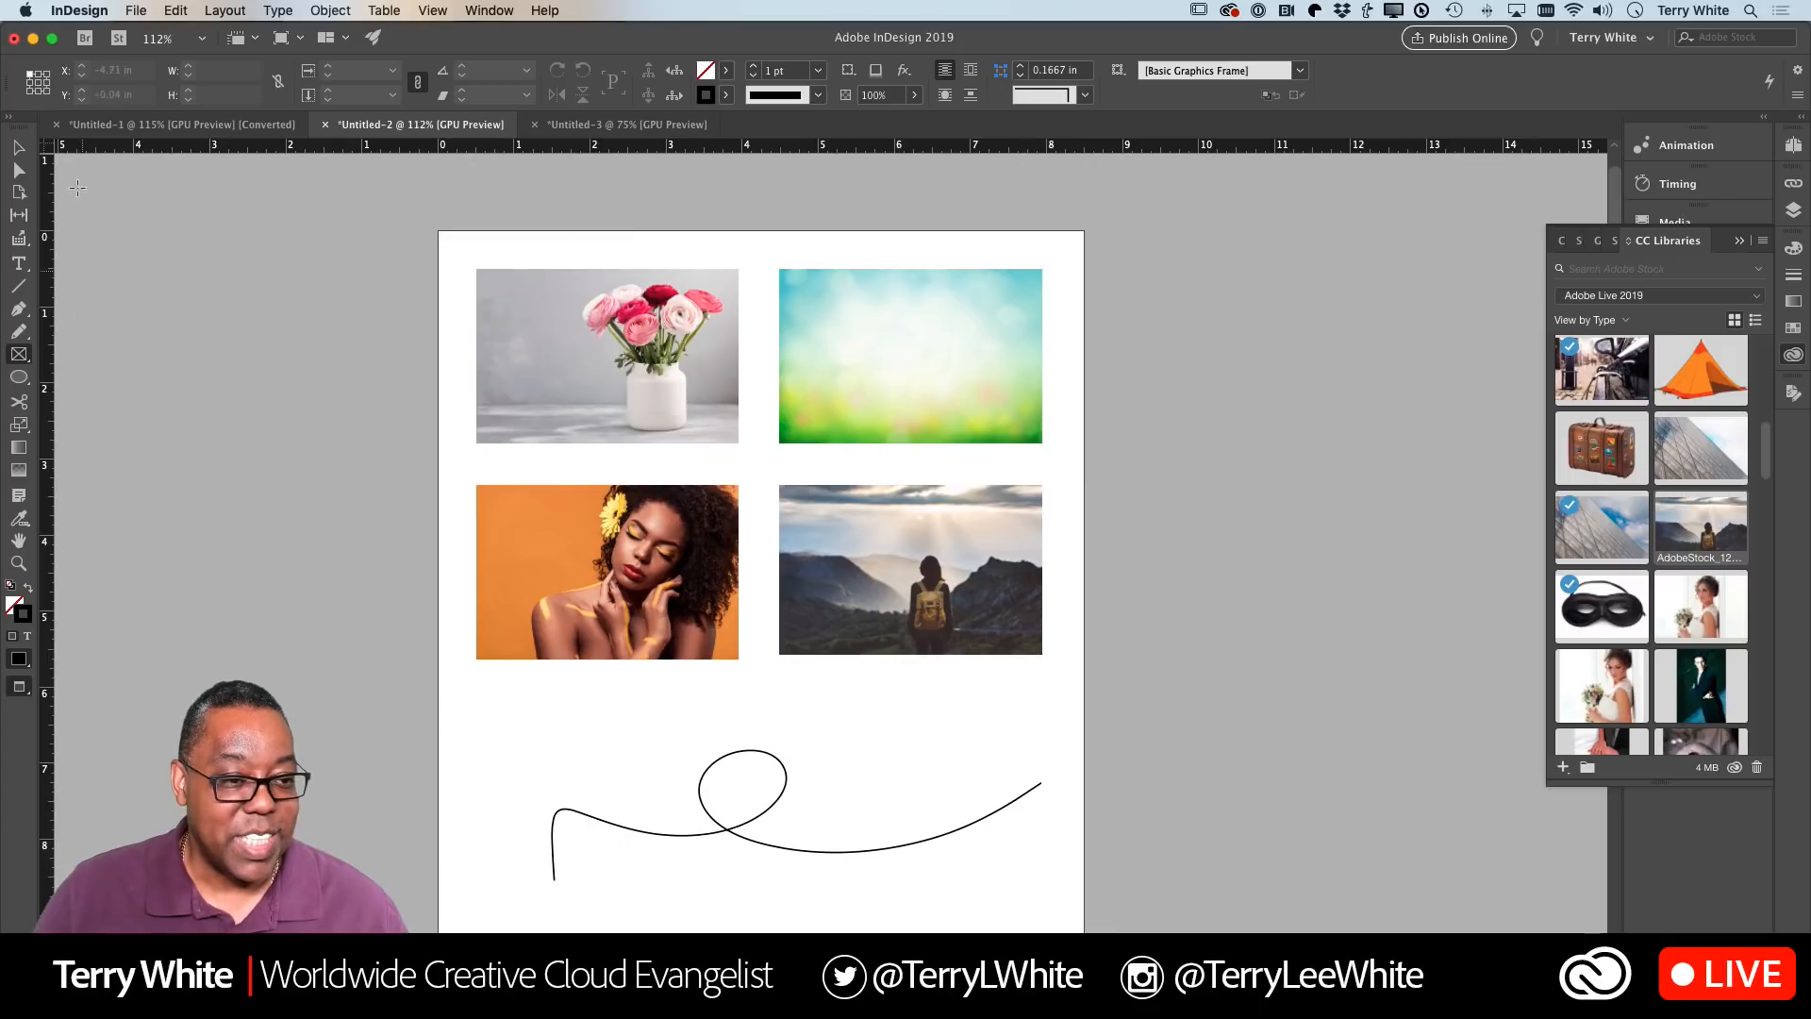
drag(21, 121, 205, 307)
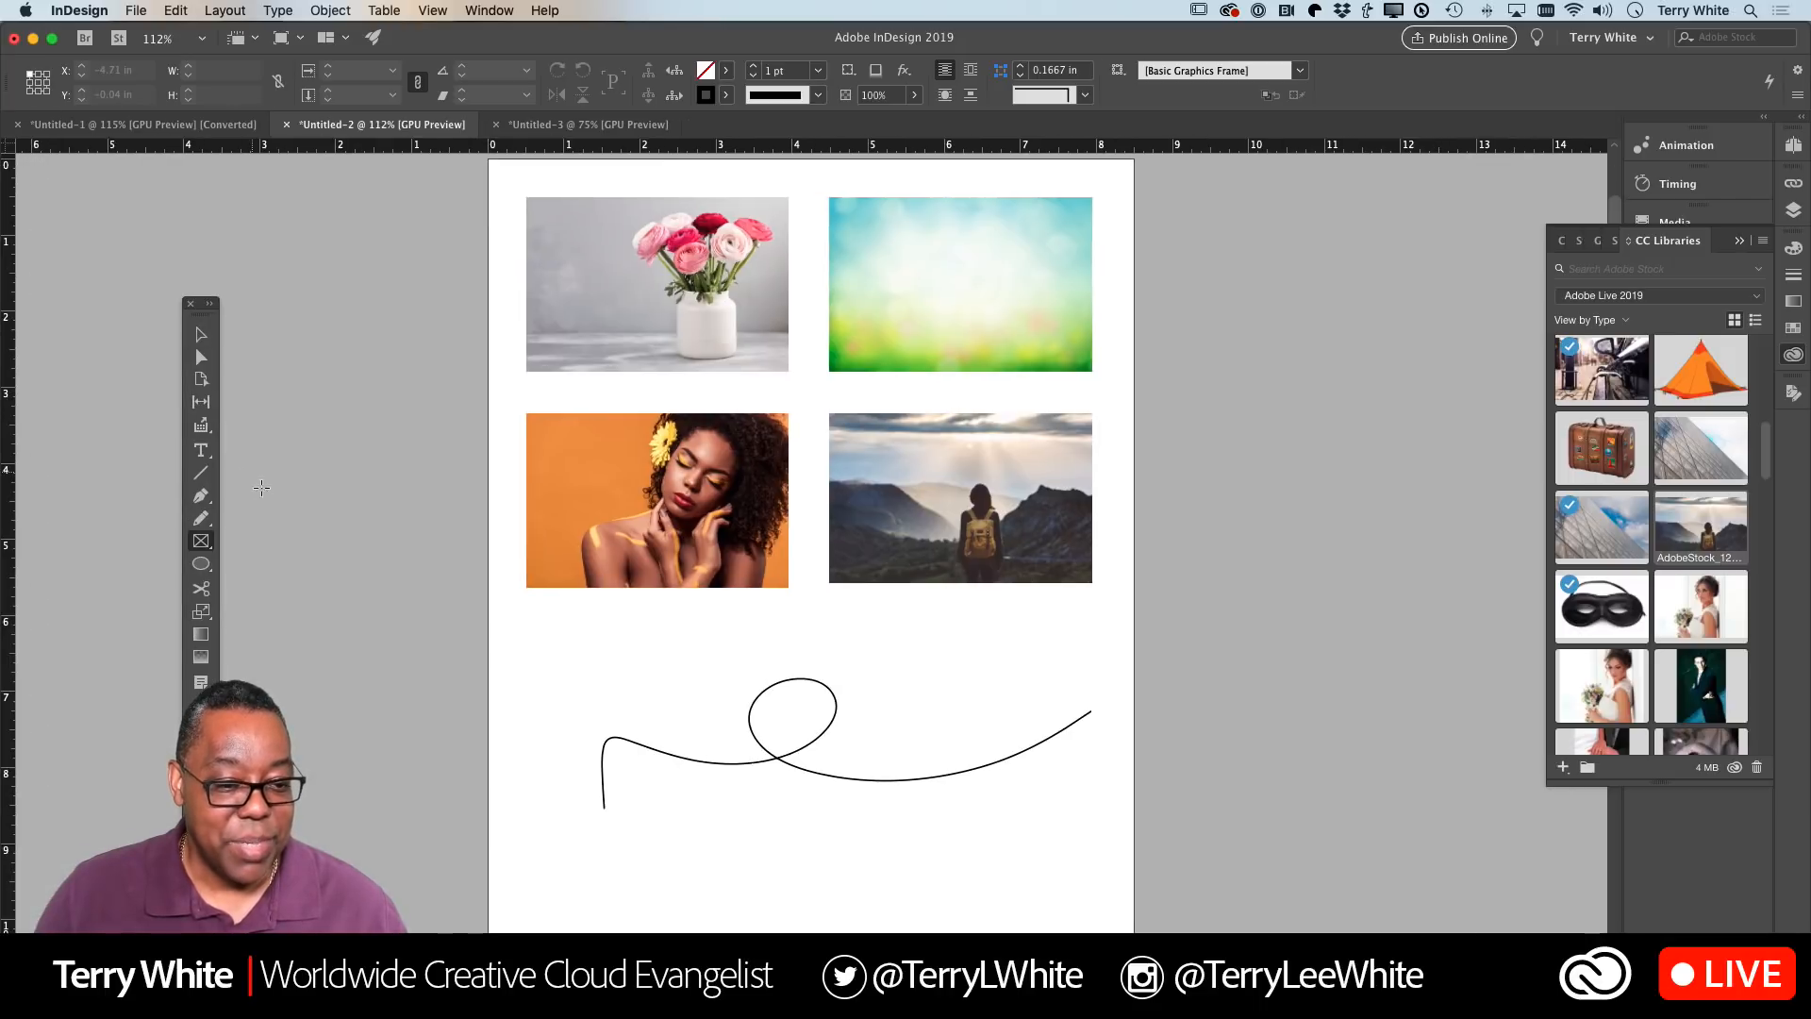
click(201, 564)
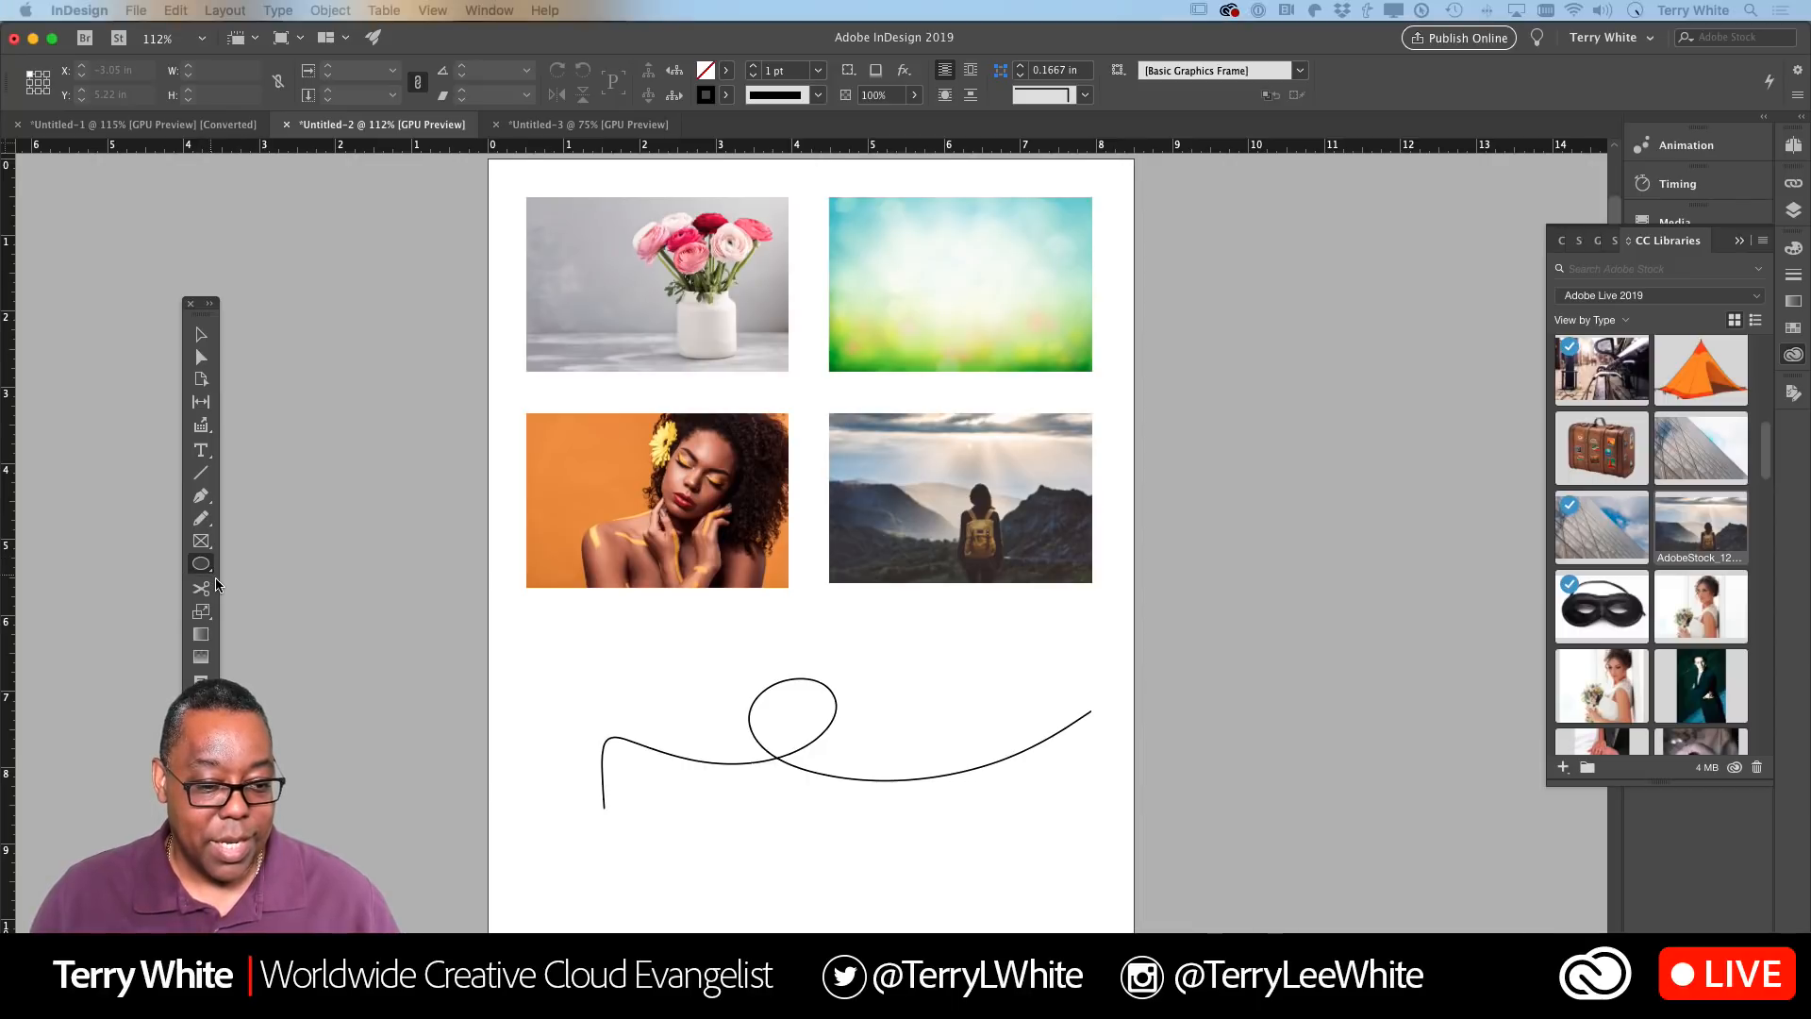
click(210, 546)
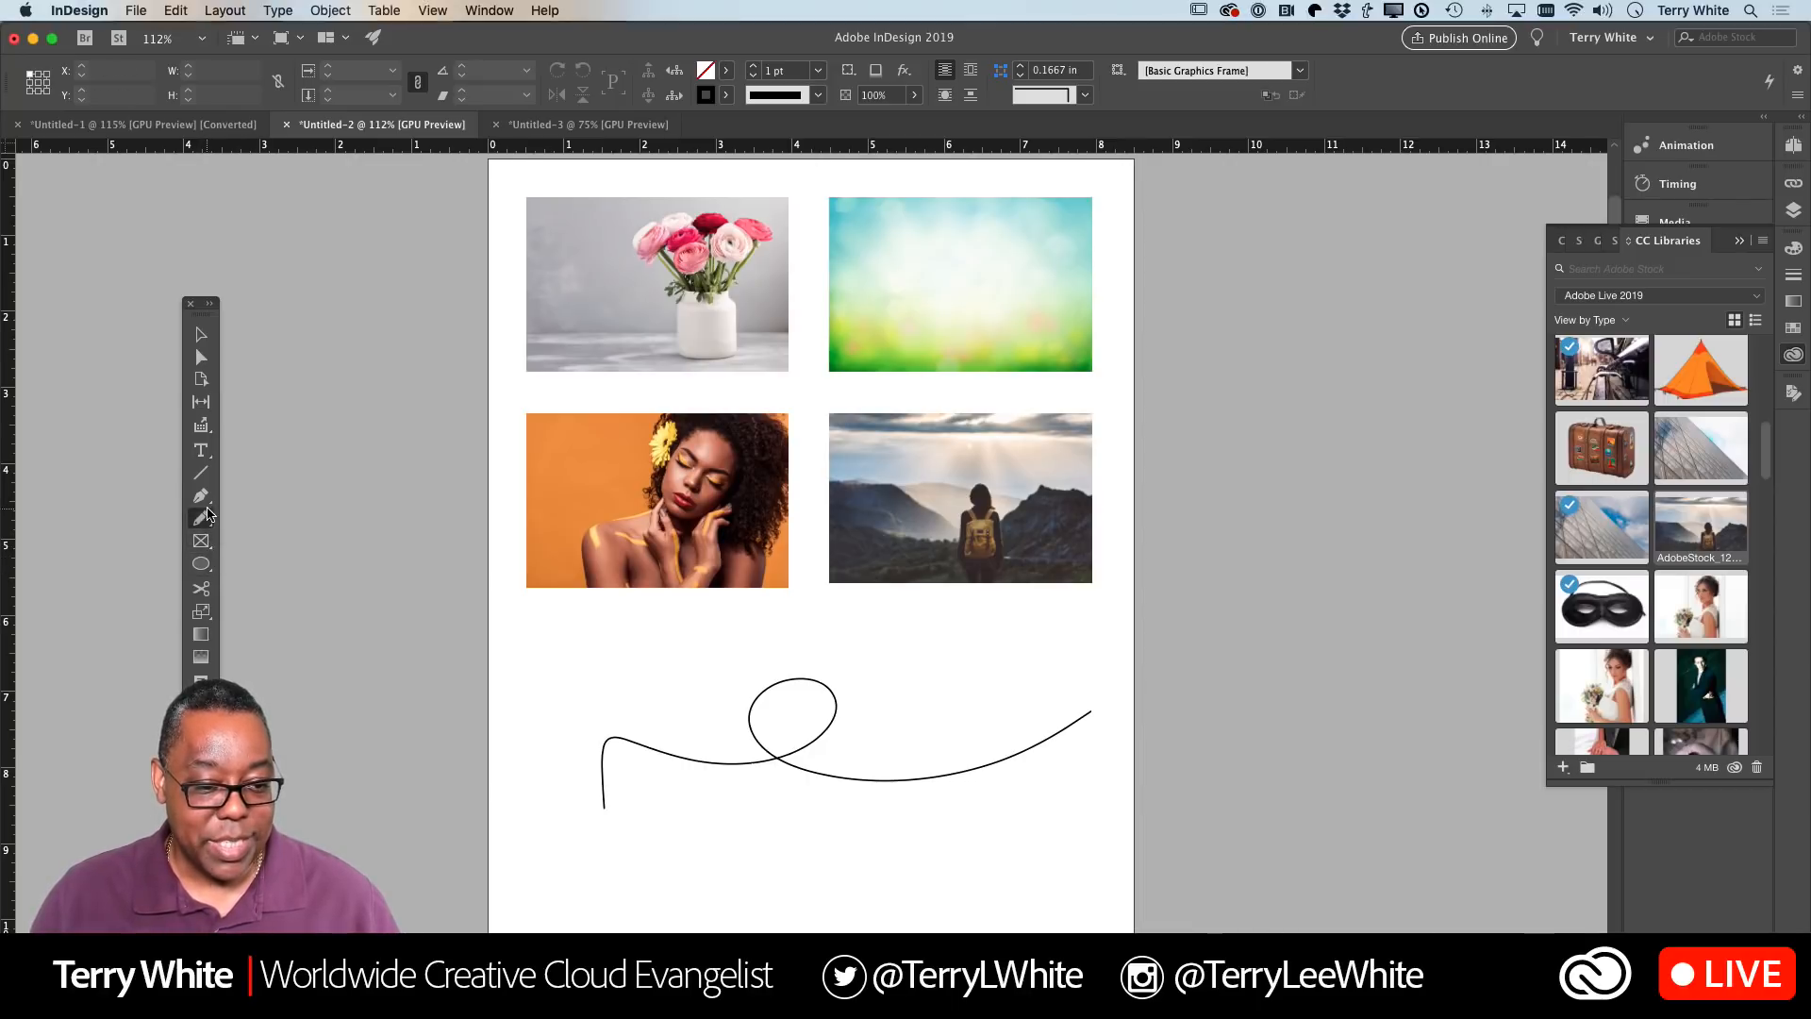
click(203, 518)
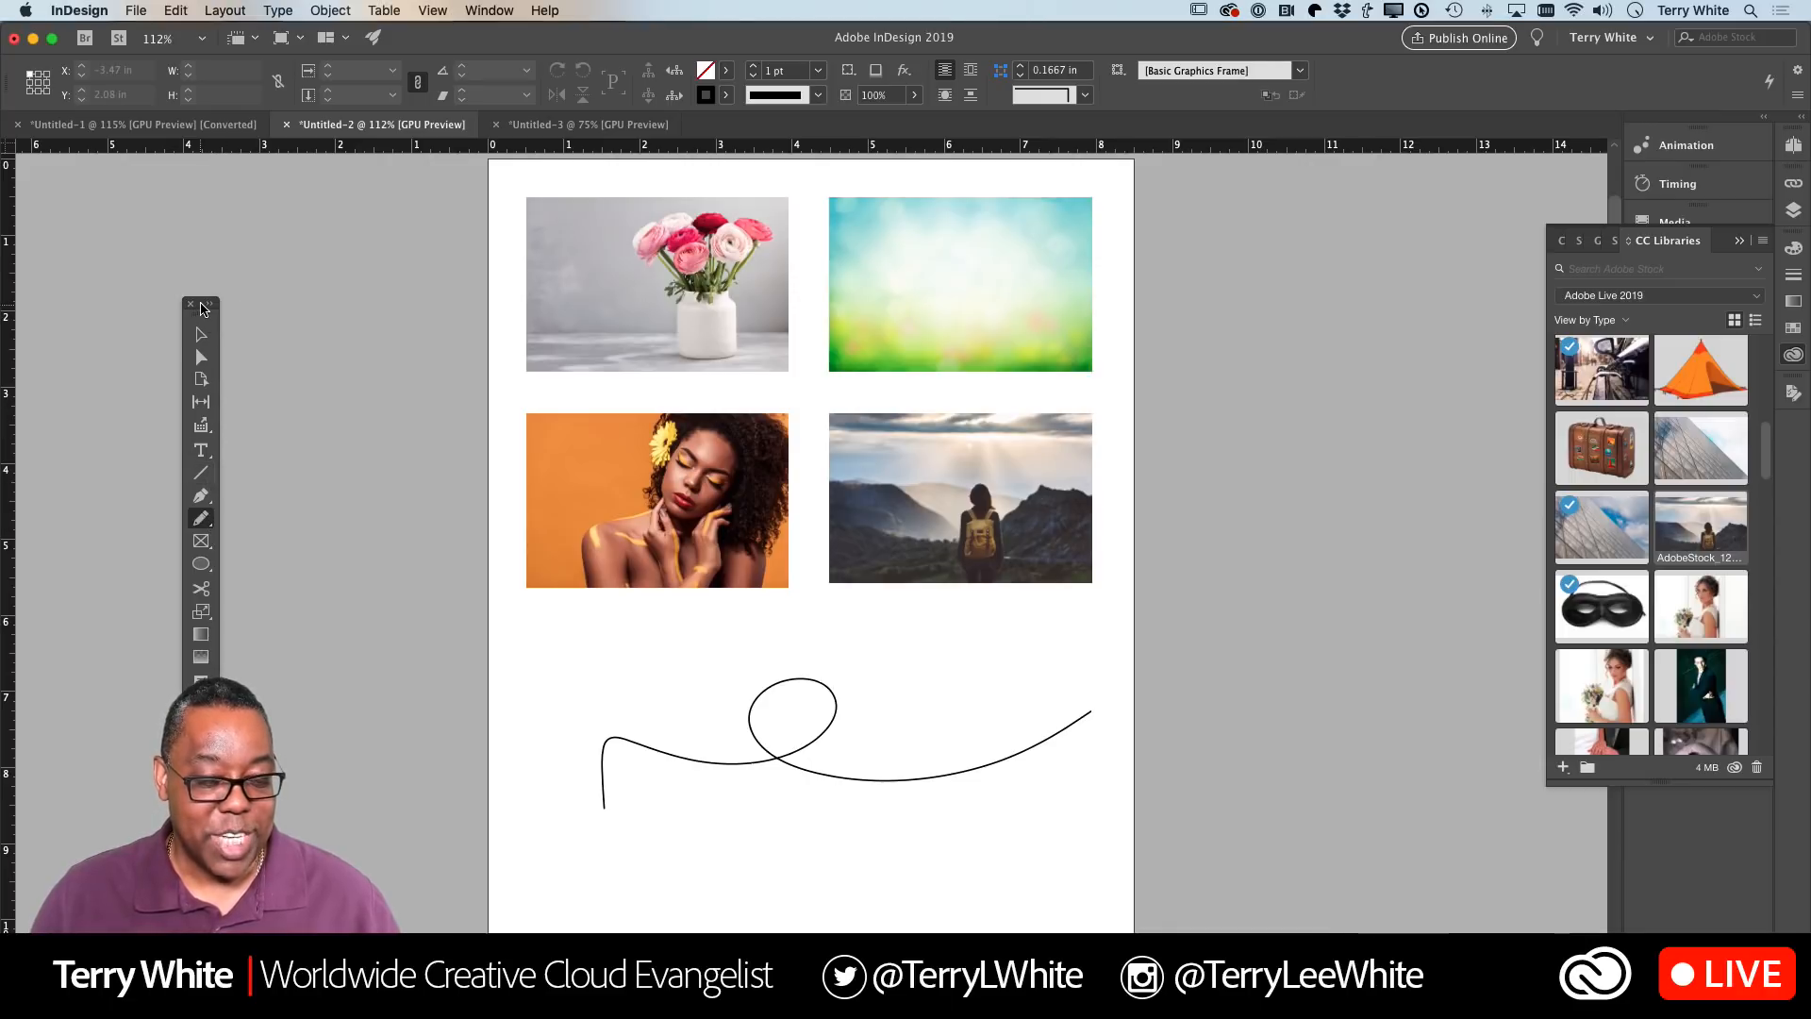
drag(200, 304, 167, 244)
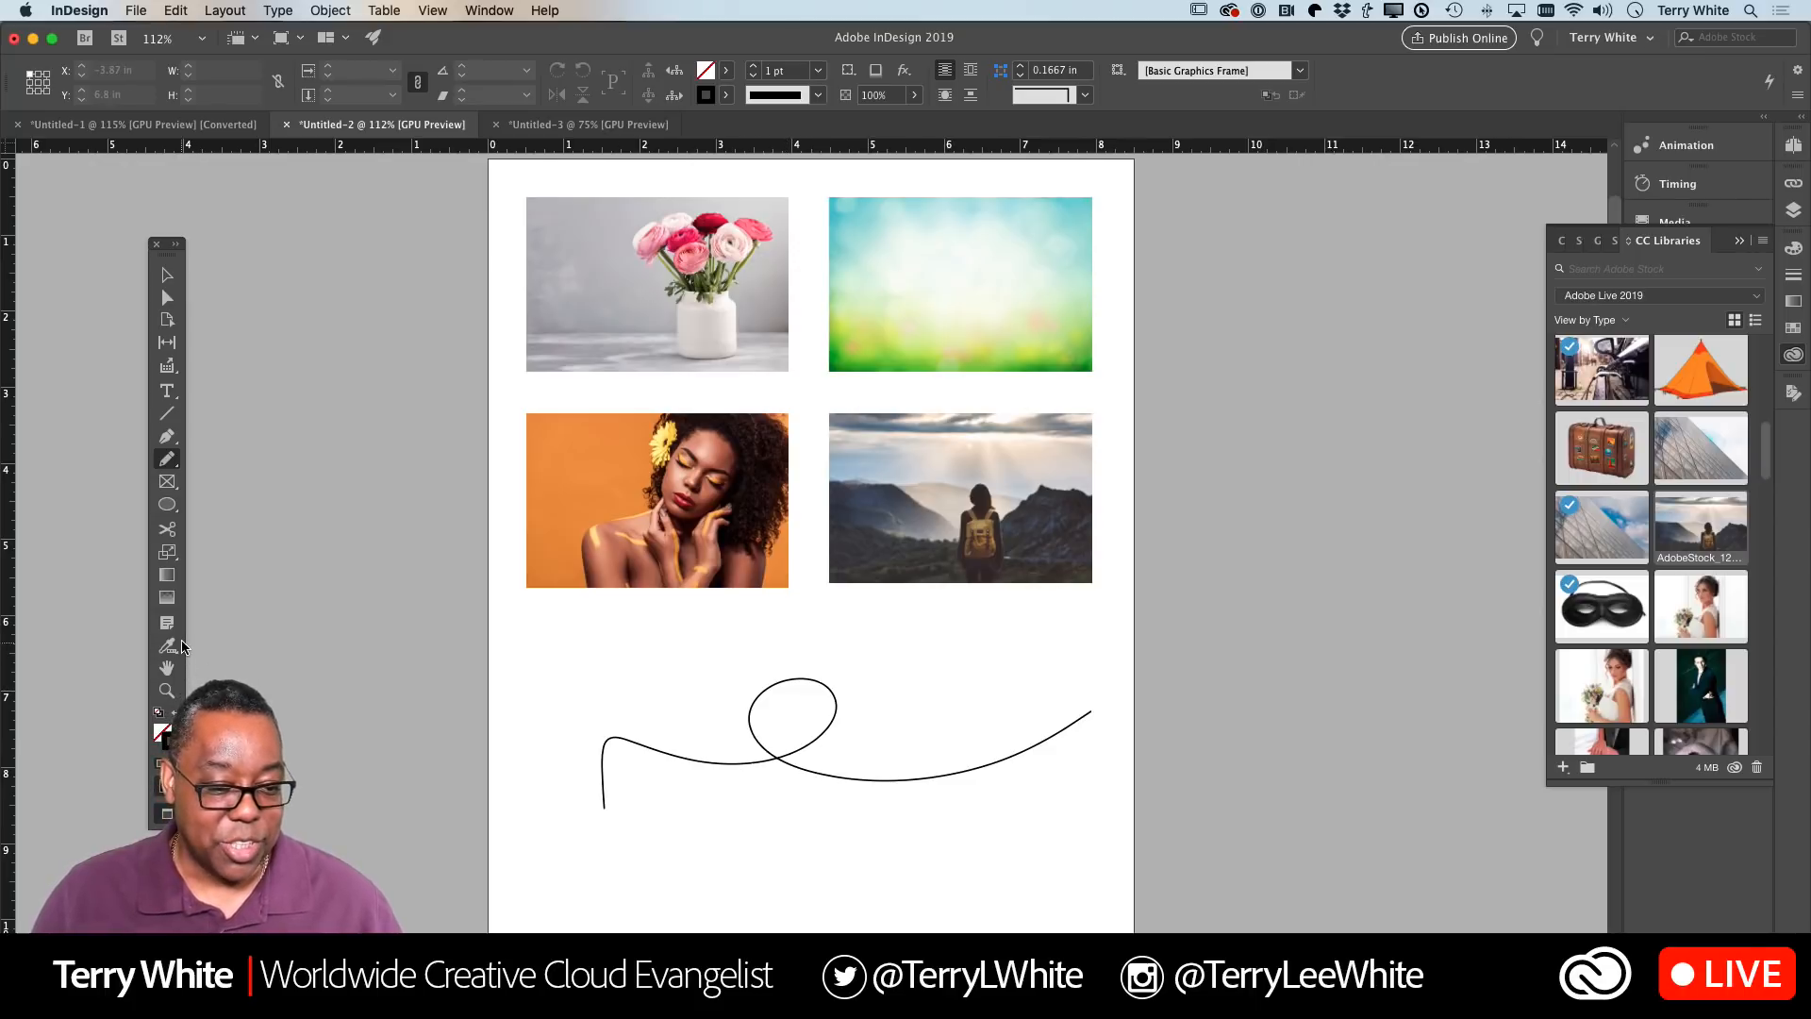
Try scaling the looping path freehand with the Scale tool and undo the resulting change
click(168, 554)
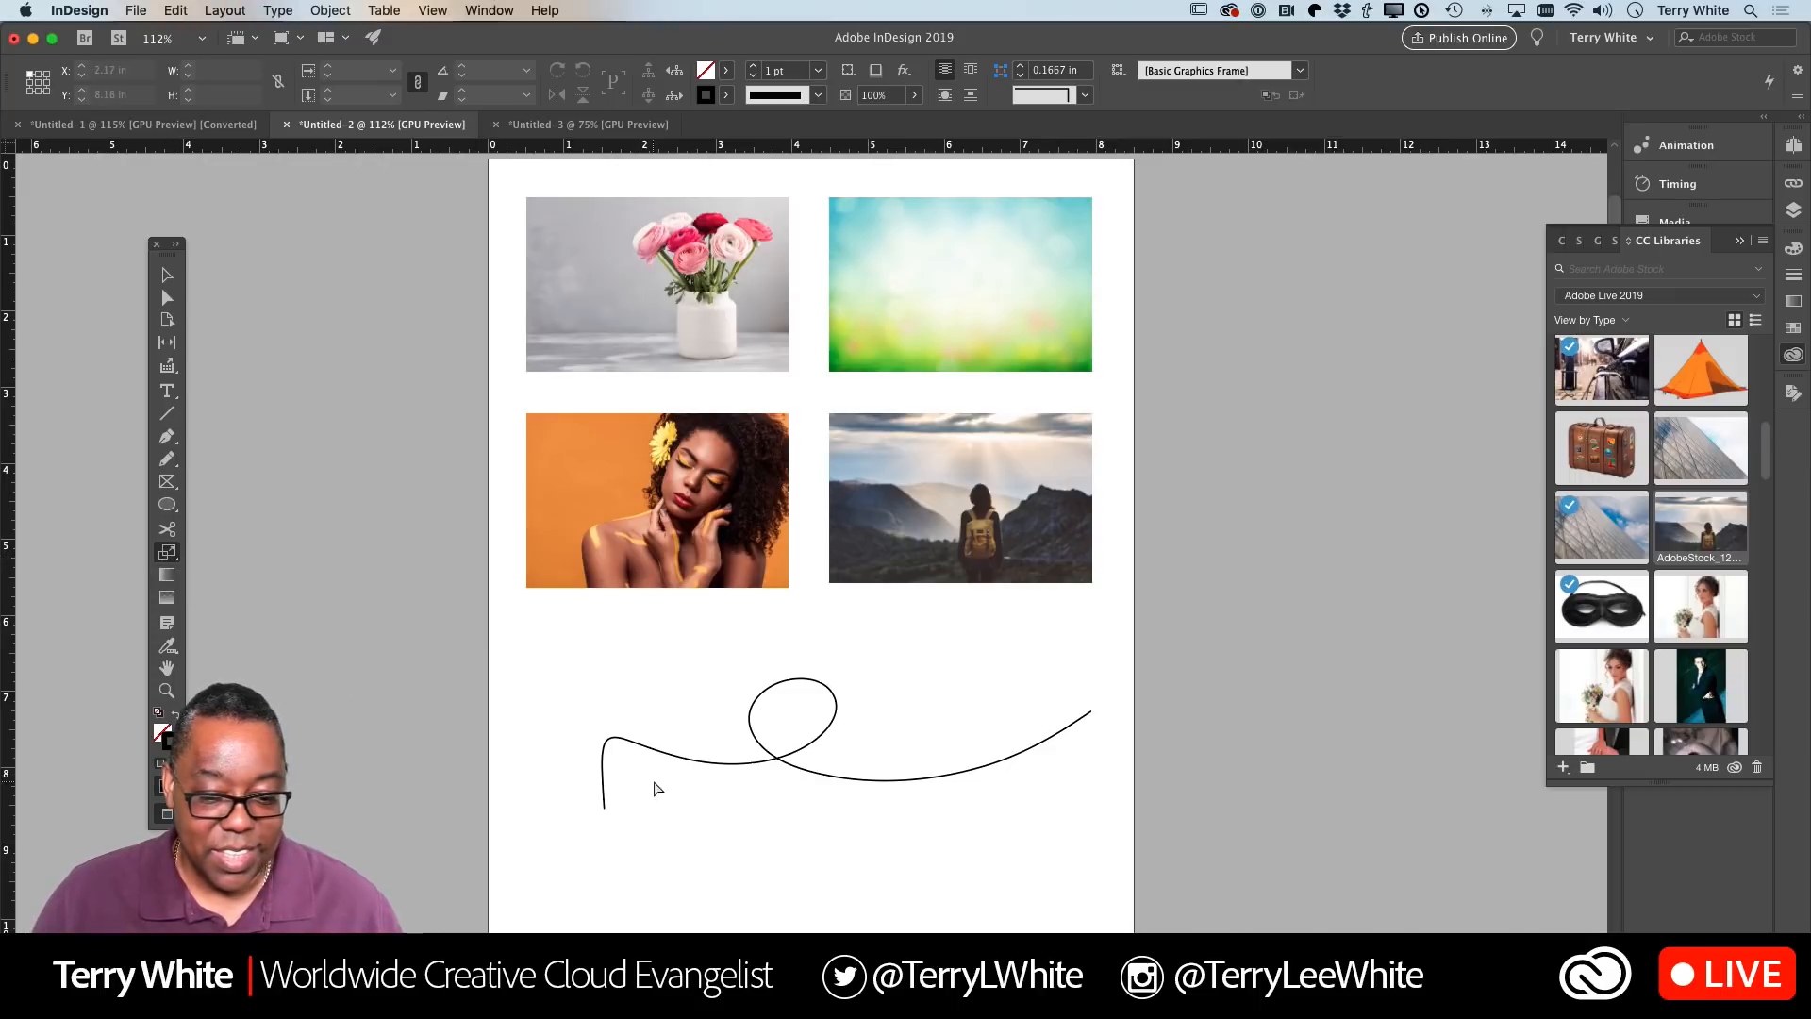
click(674, 766)
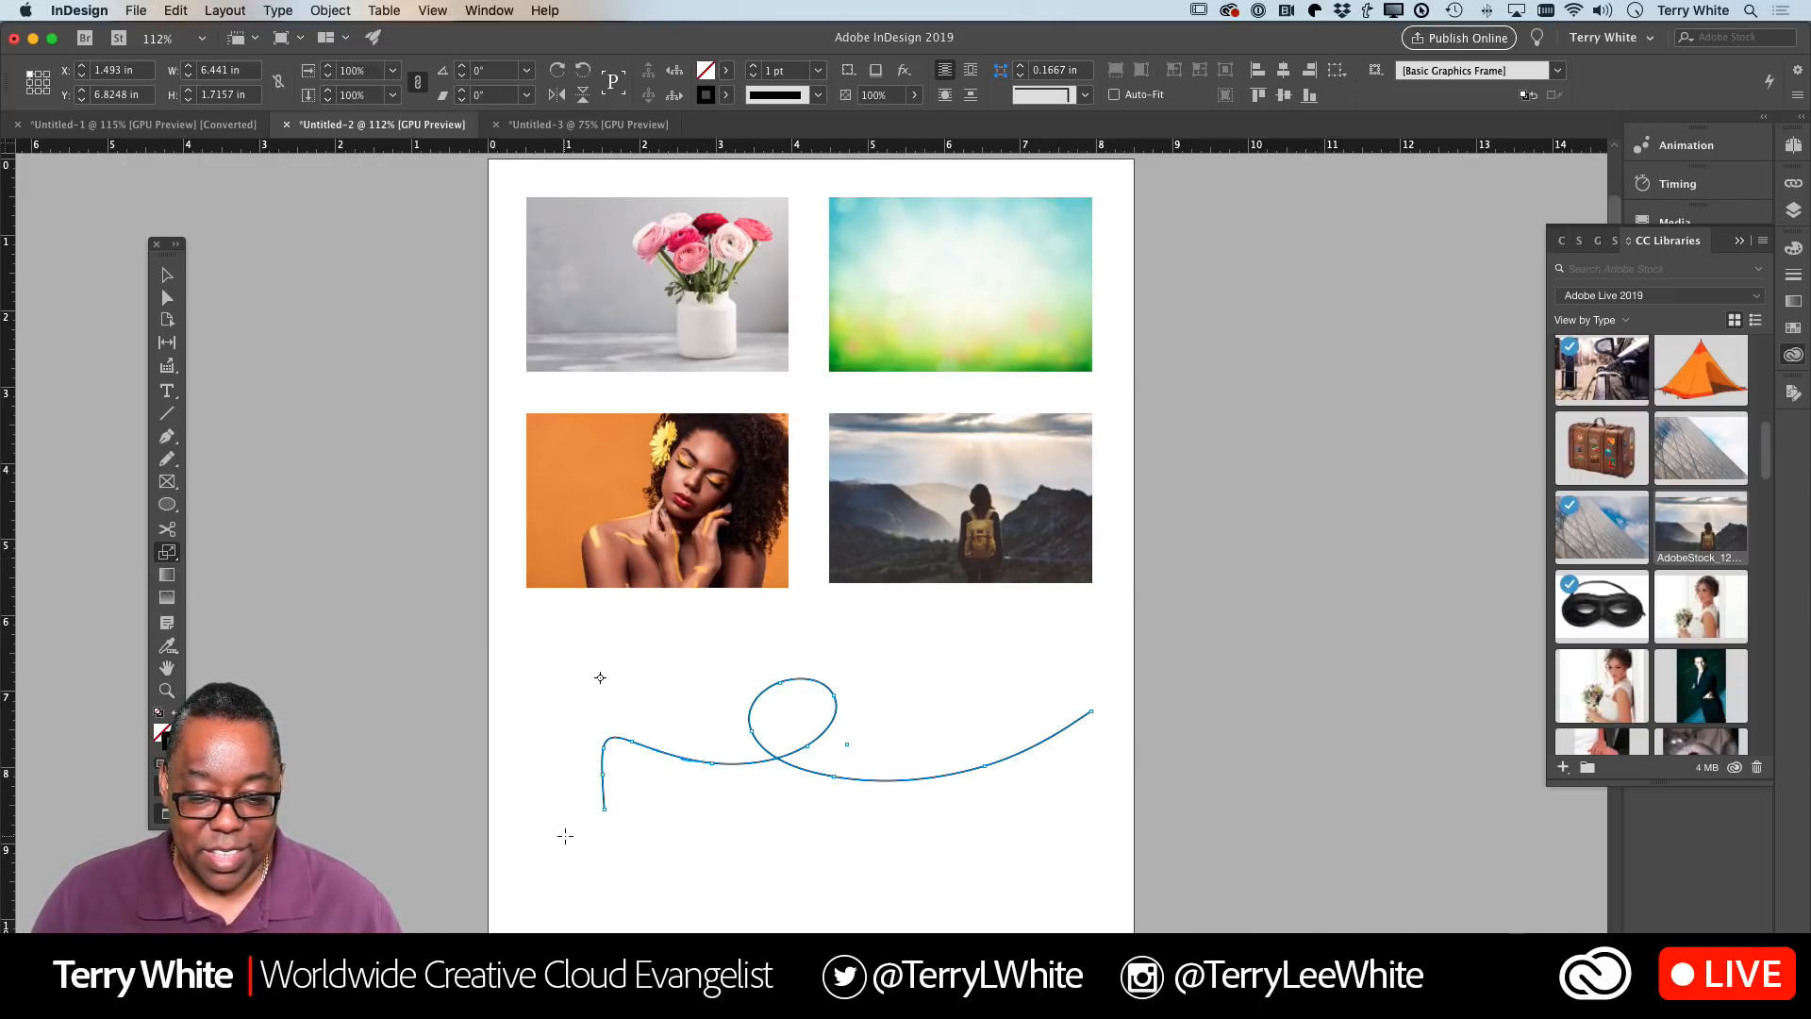
drag(565, 836, 613, 807)
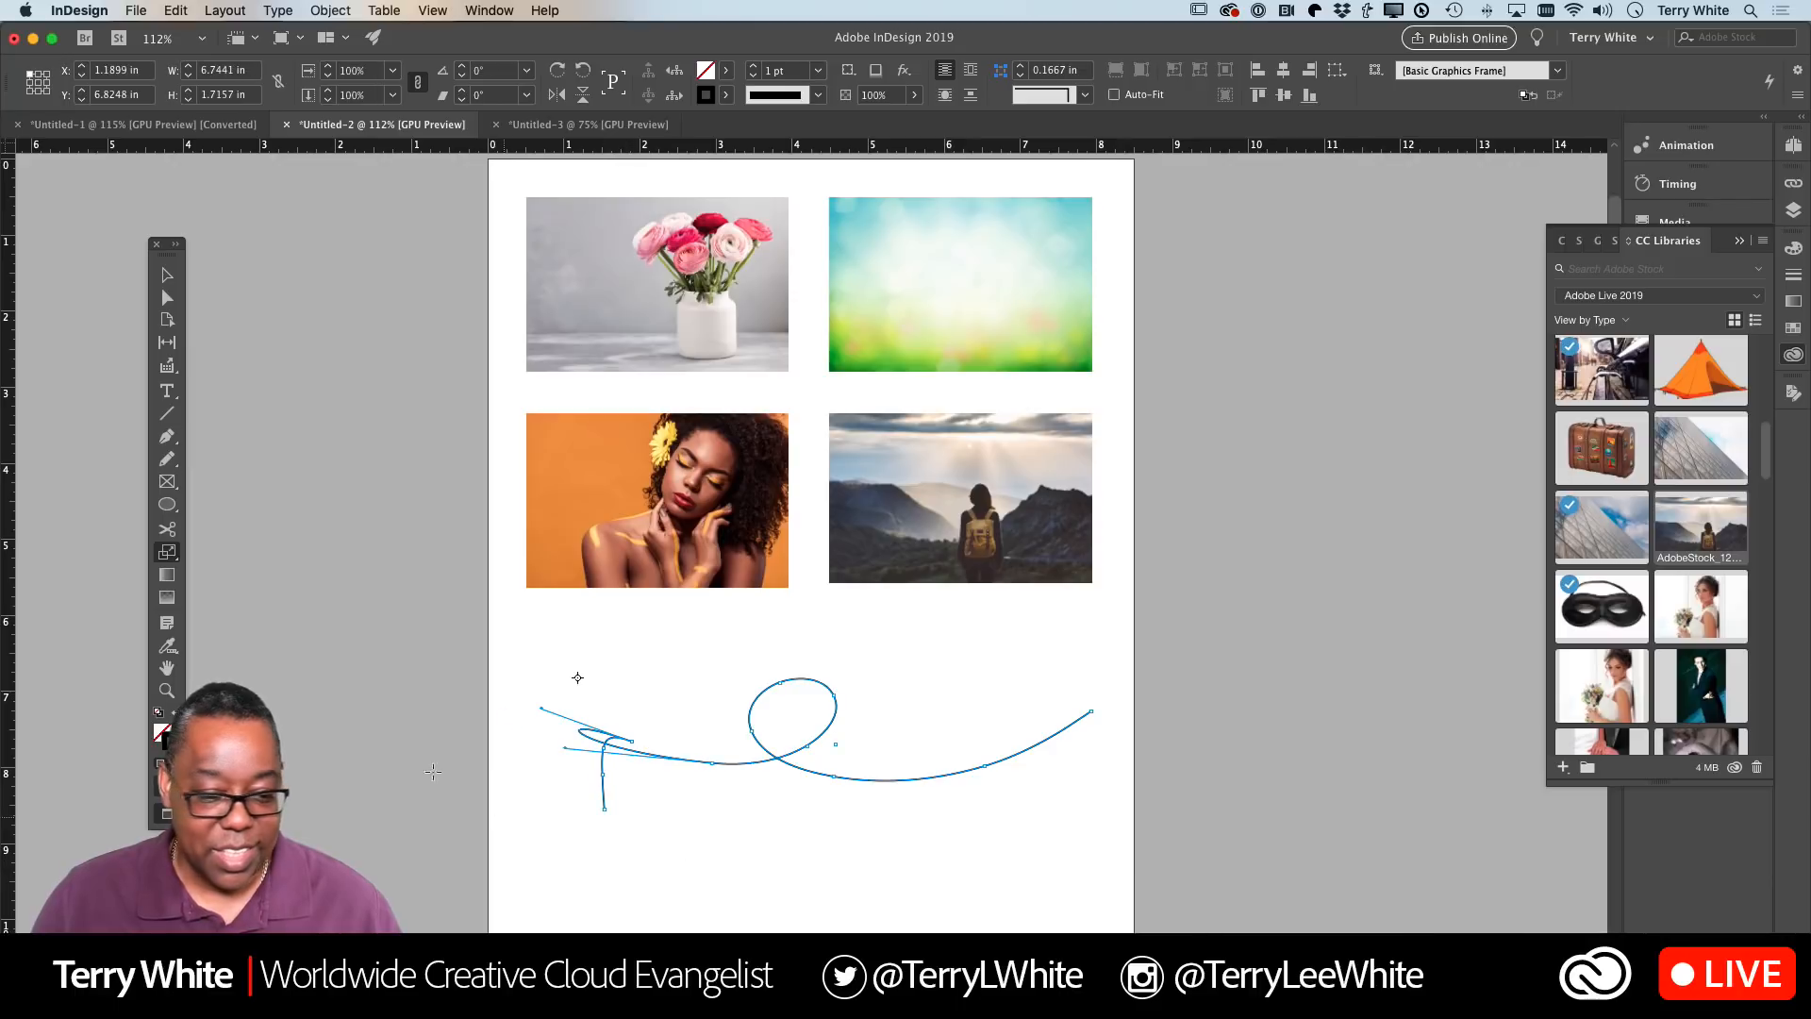
key(super+z)
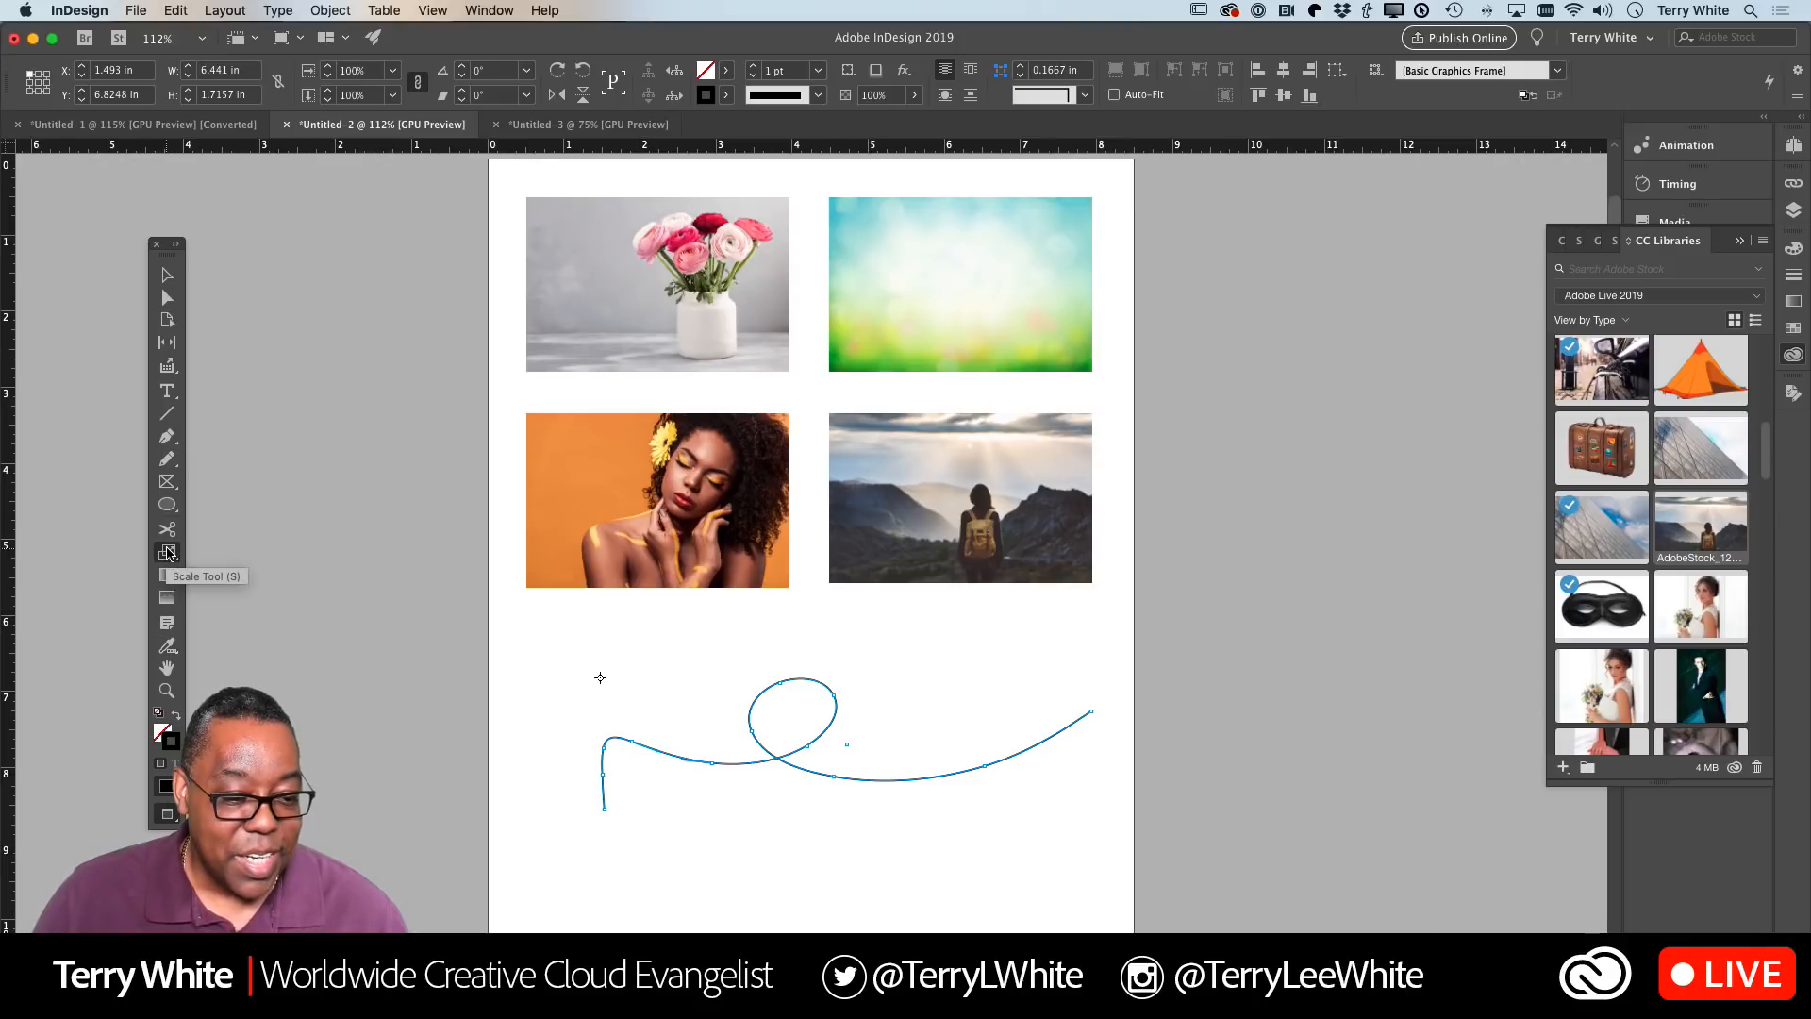
click(168, 505)
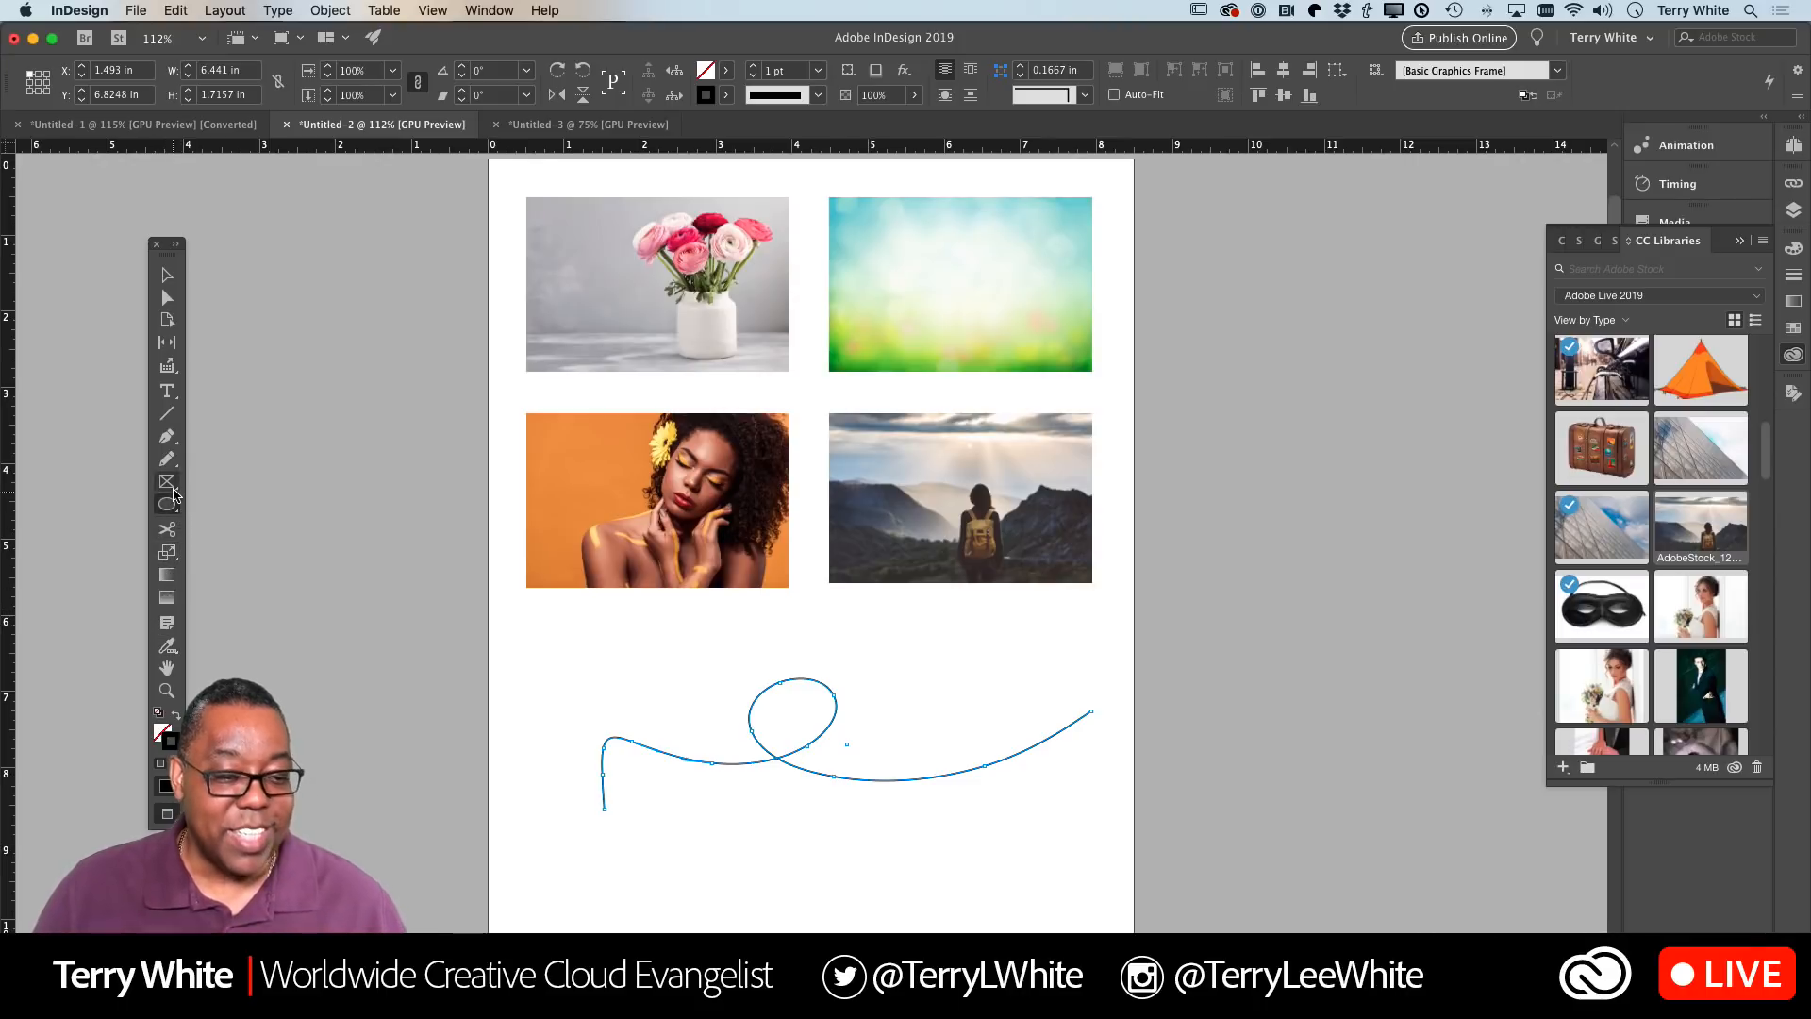
click(171, 487)
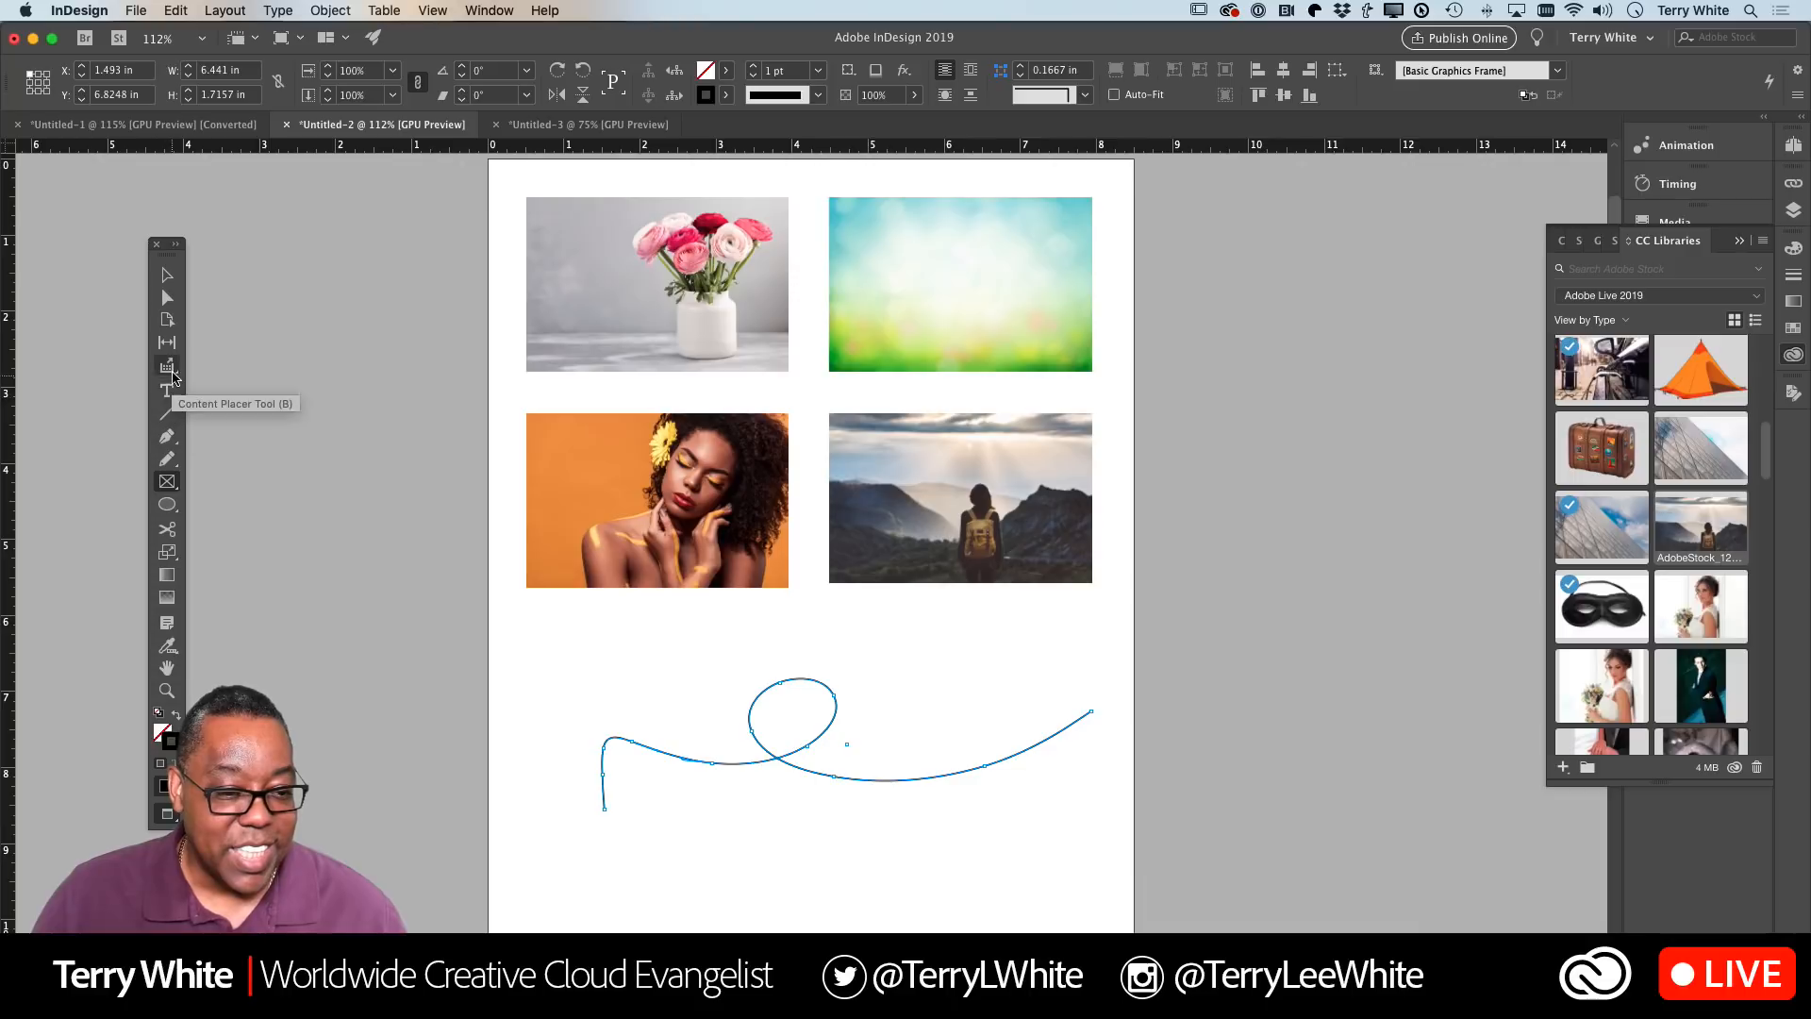
click(173, 373)
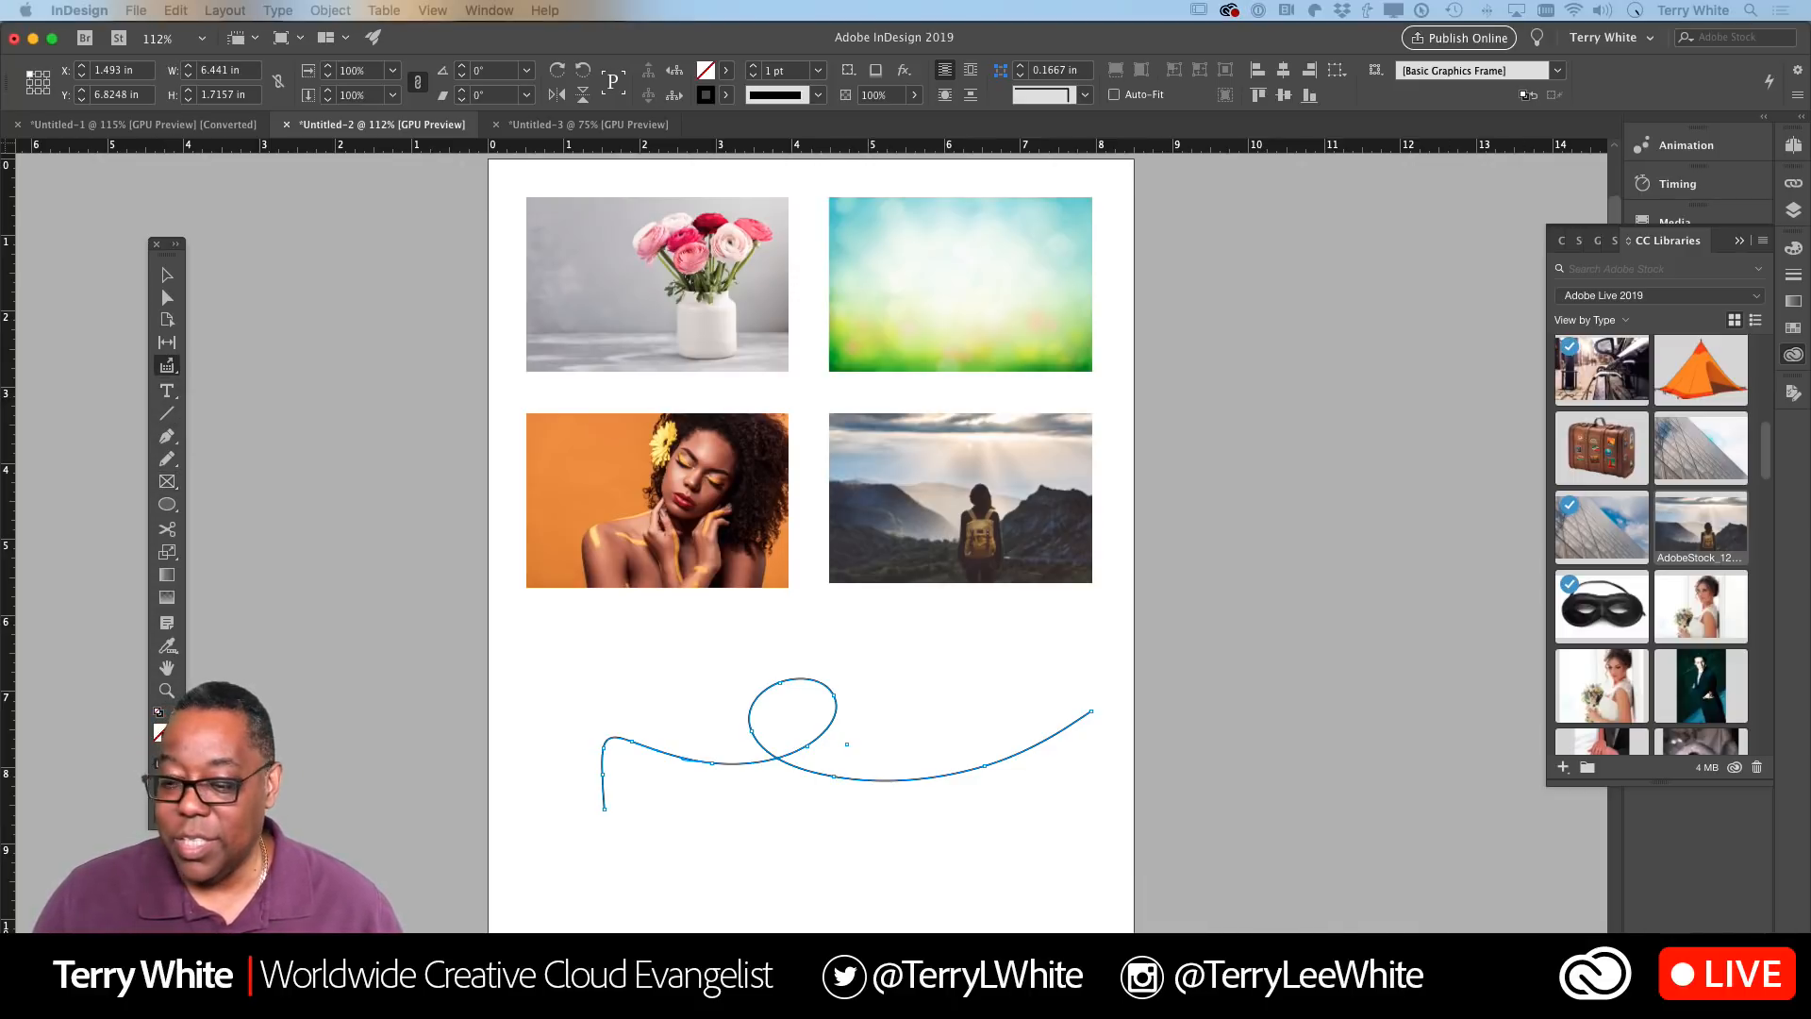
drag(882, 784, 848, 764)
click(826, 731)
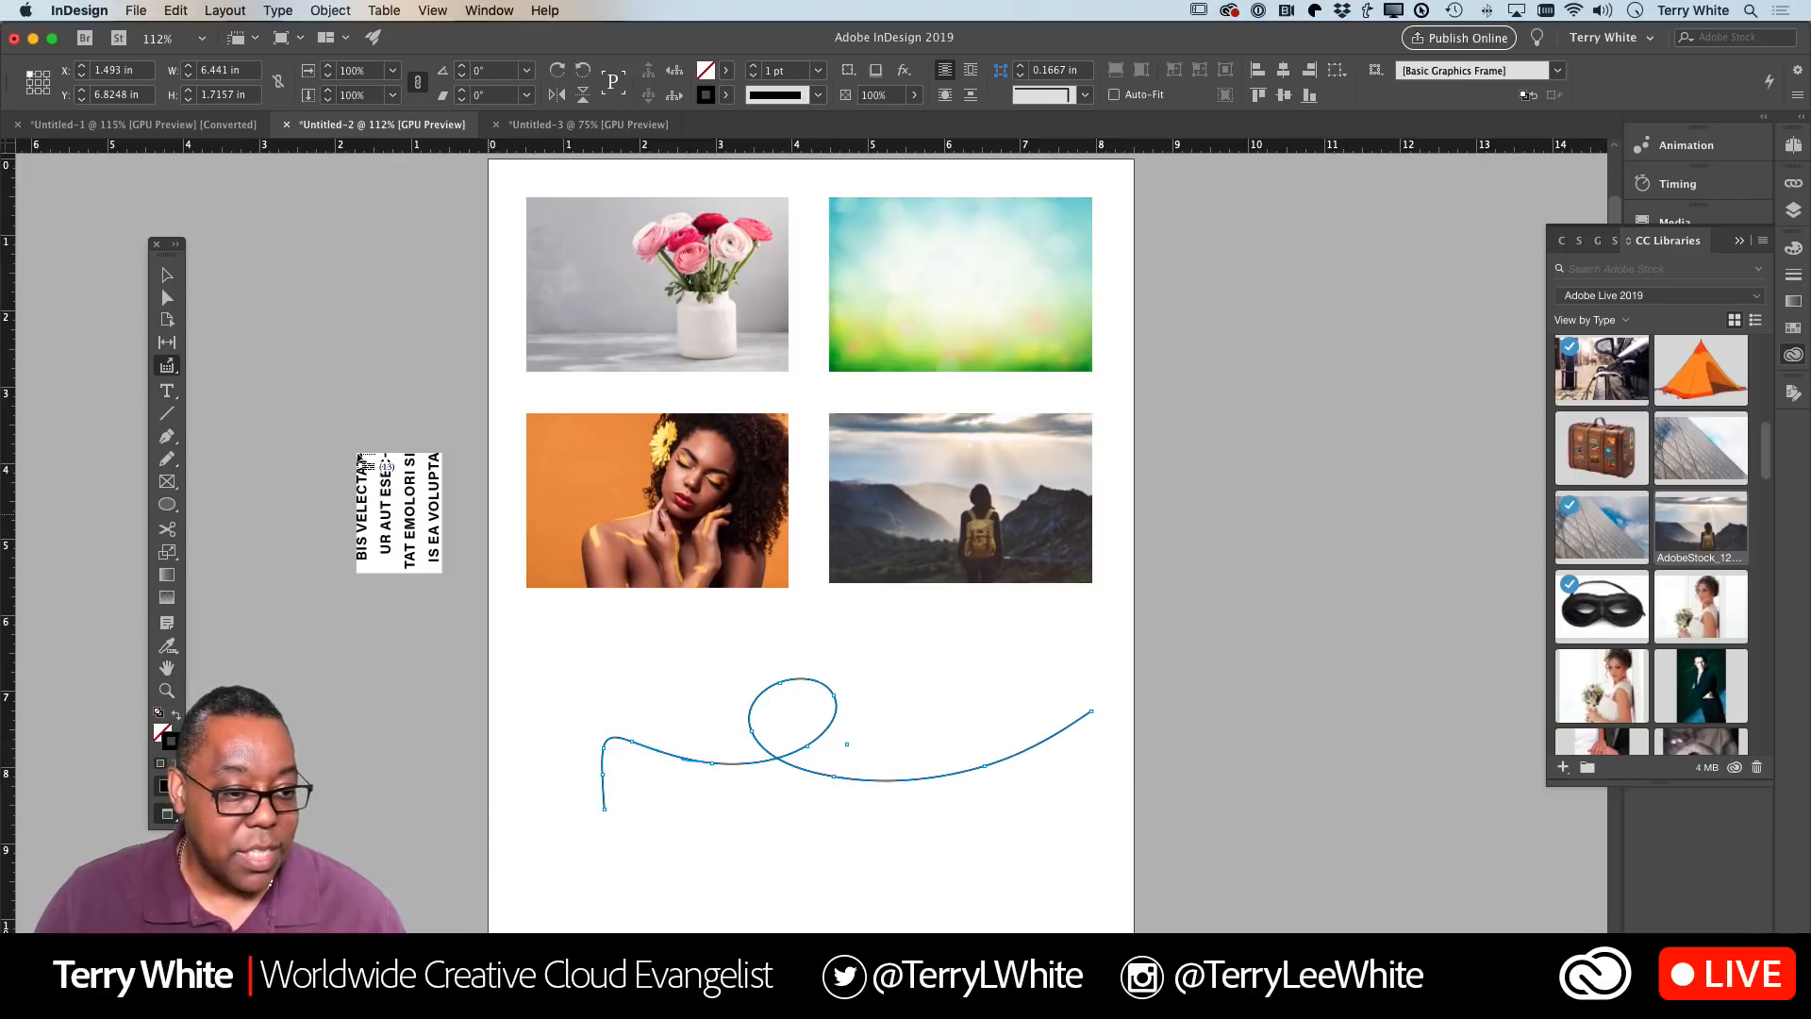
click(163, 392)
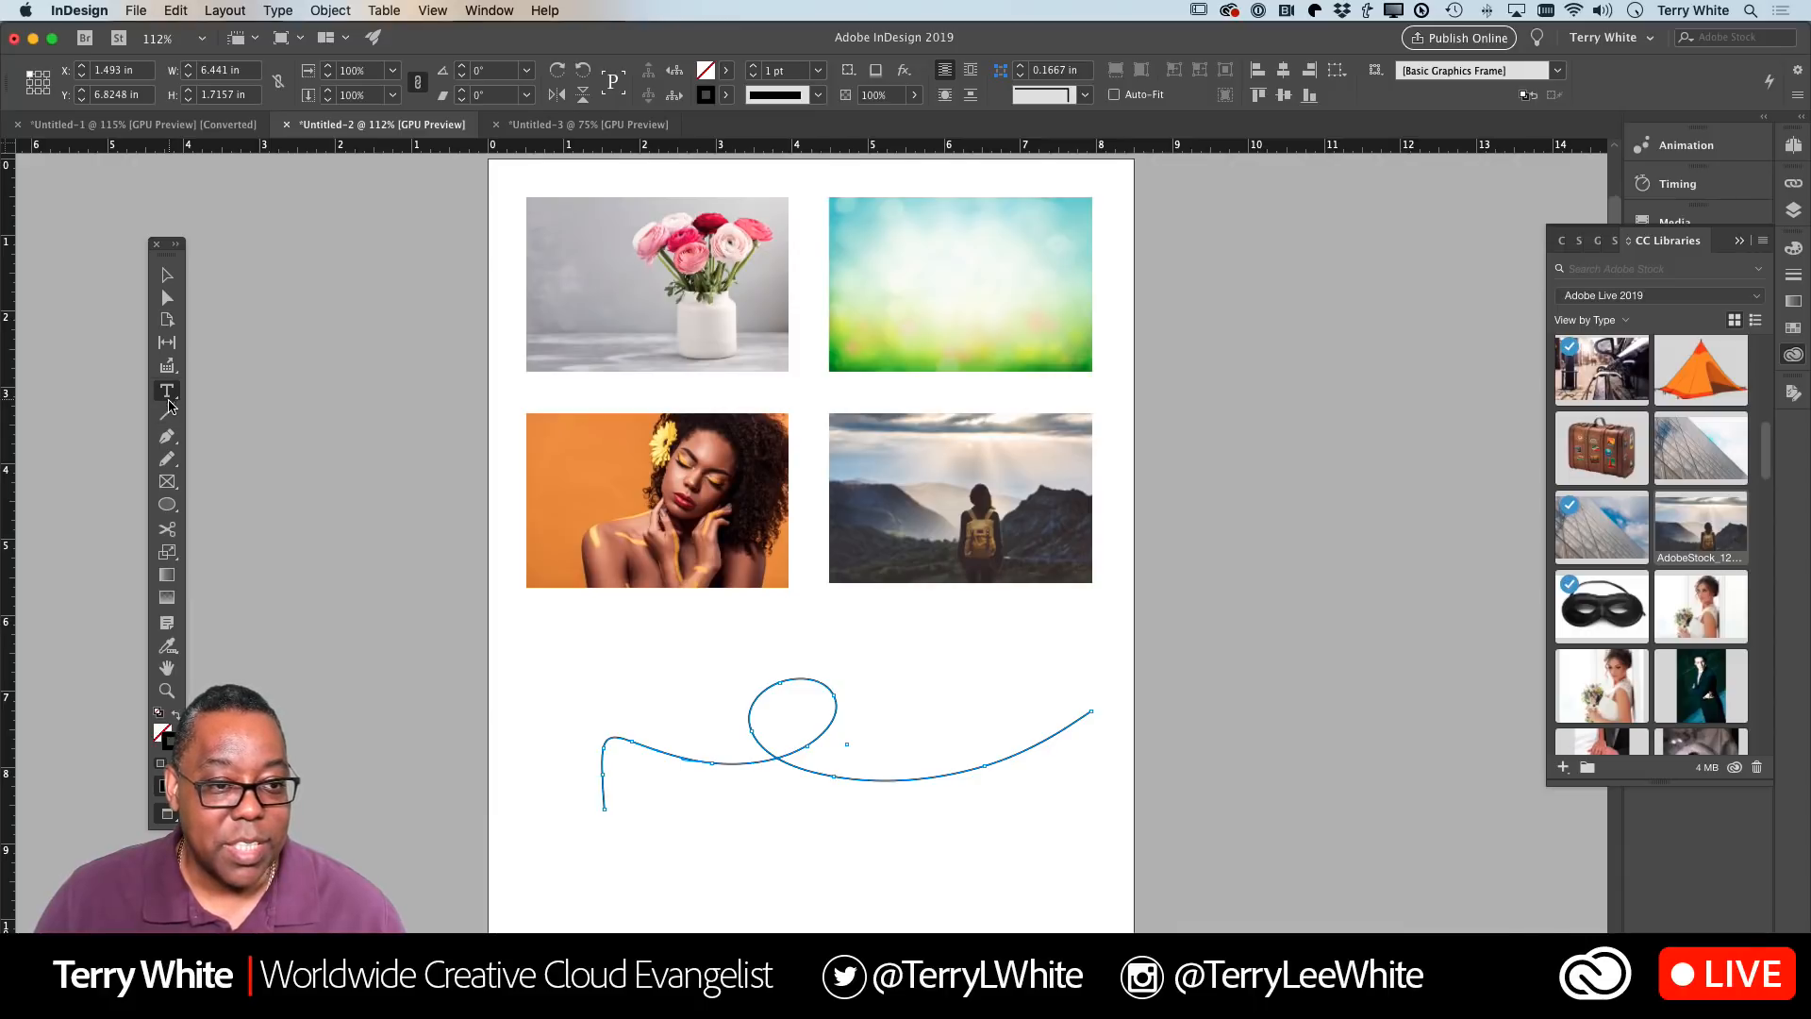
click(170, 507)
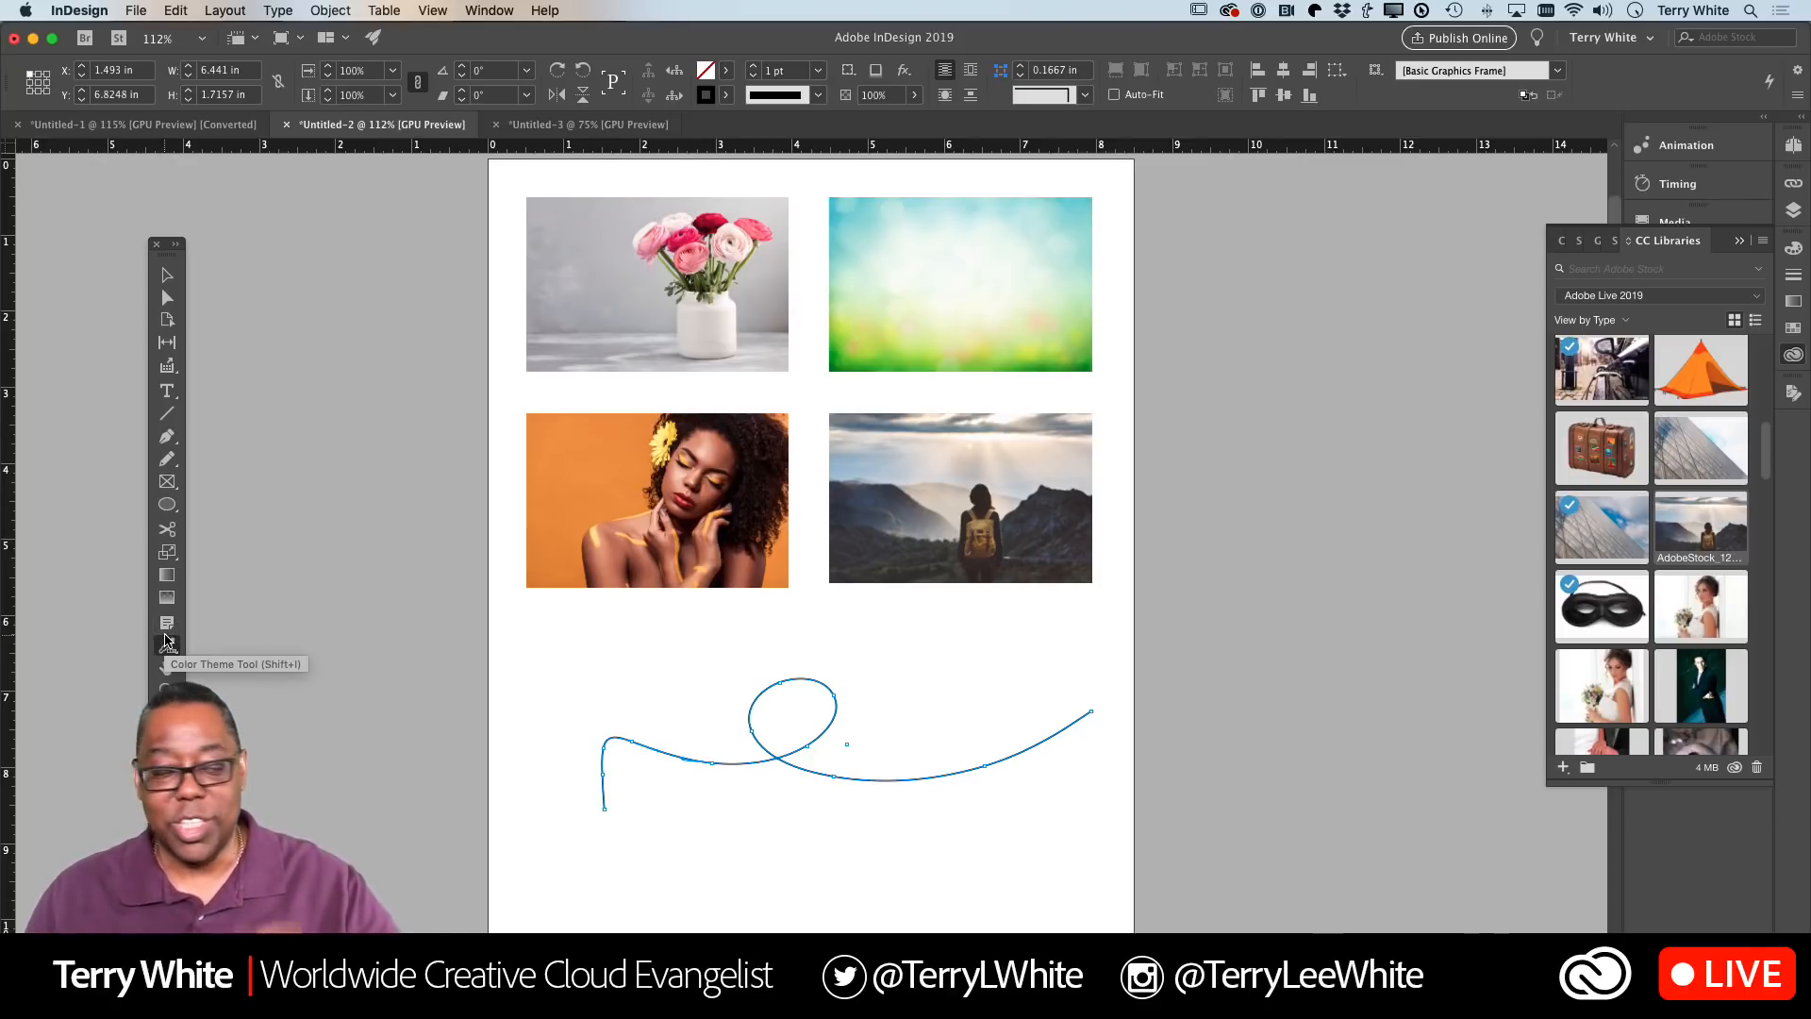
click(167, 643)
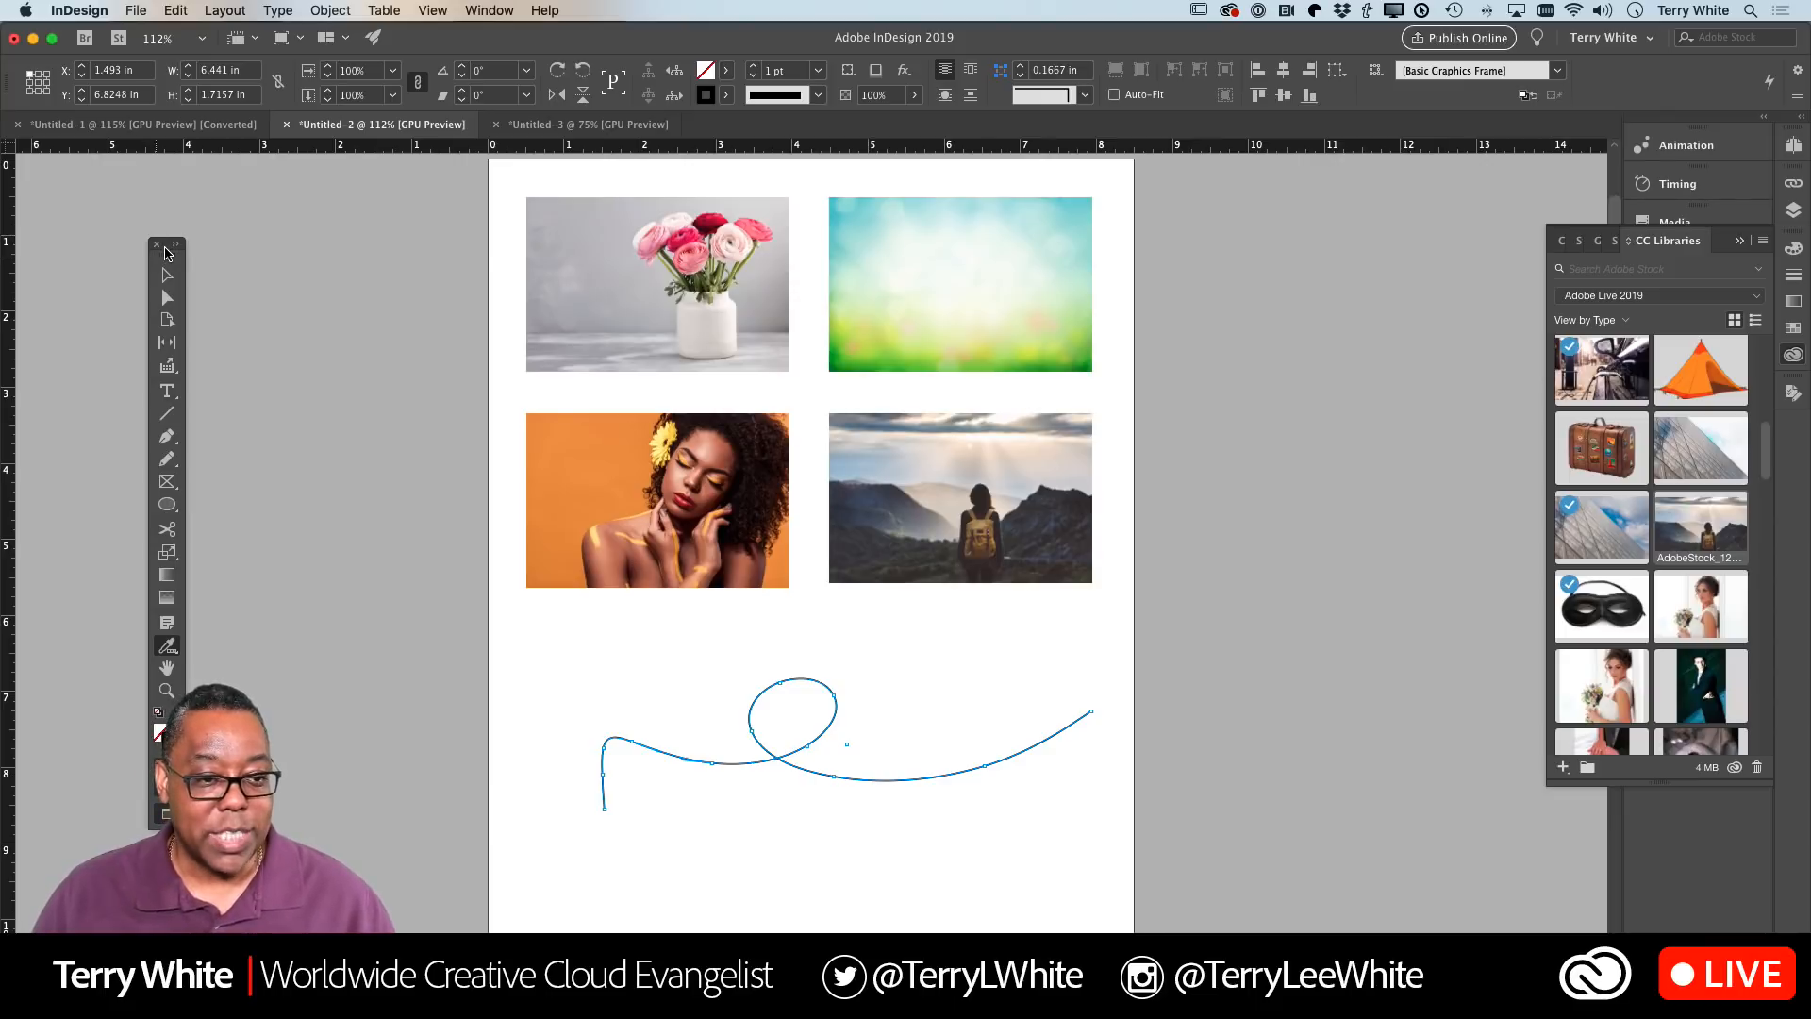
Move the floating toolbox farther from the page and try the Free Transform tool on the looping path's individual anchor points
drag(157, 256, 111, 219)
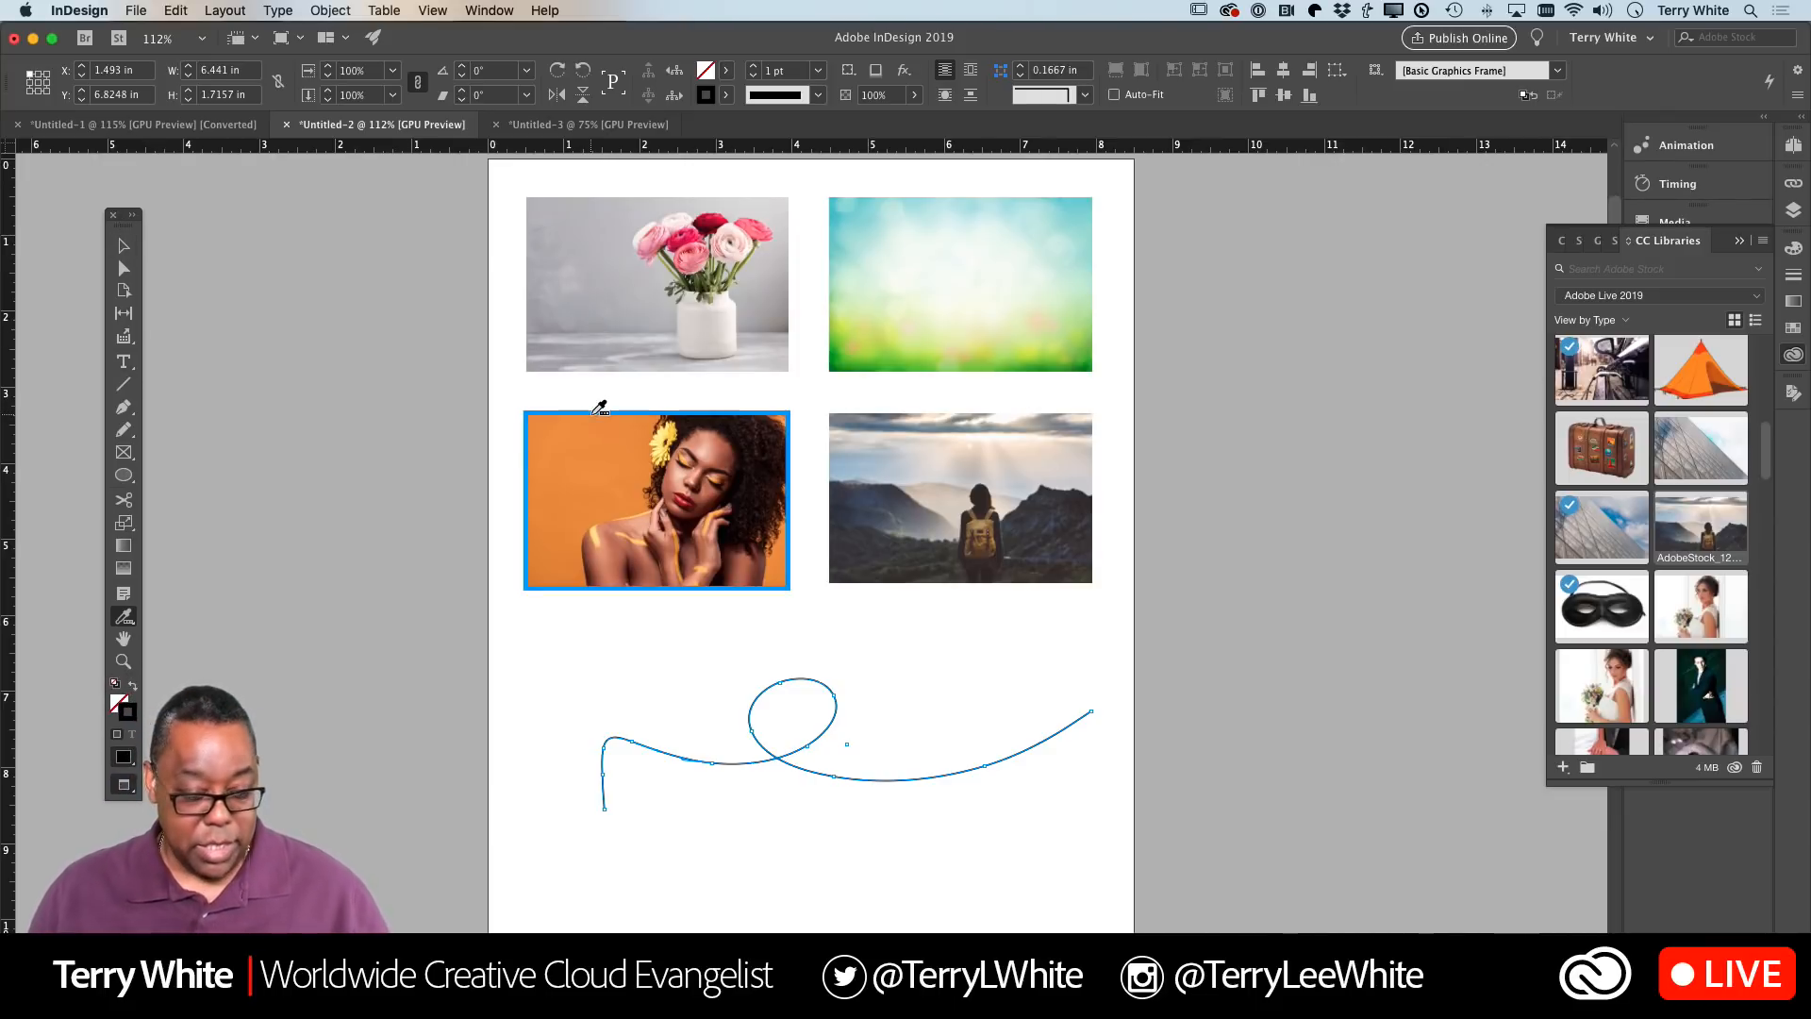
key(e)
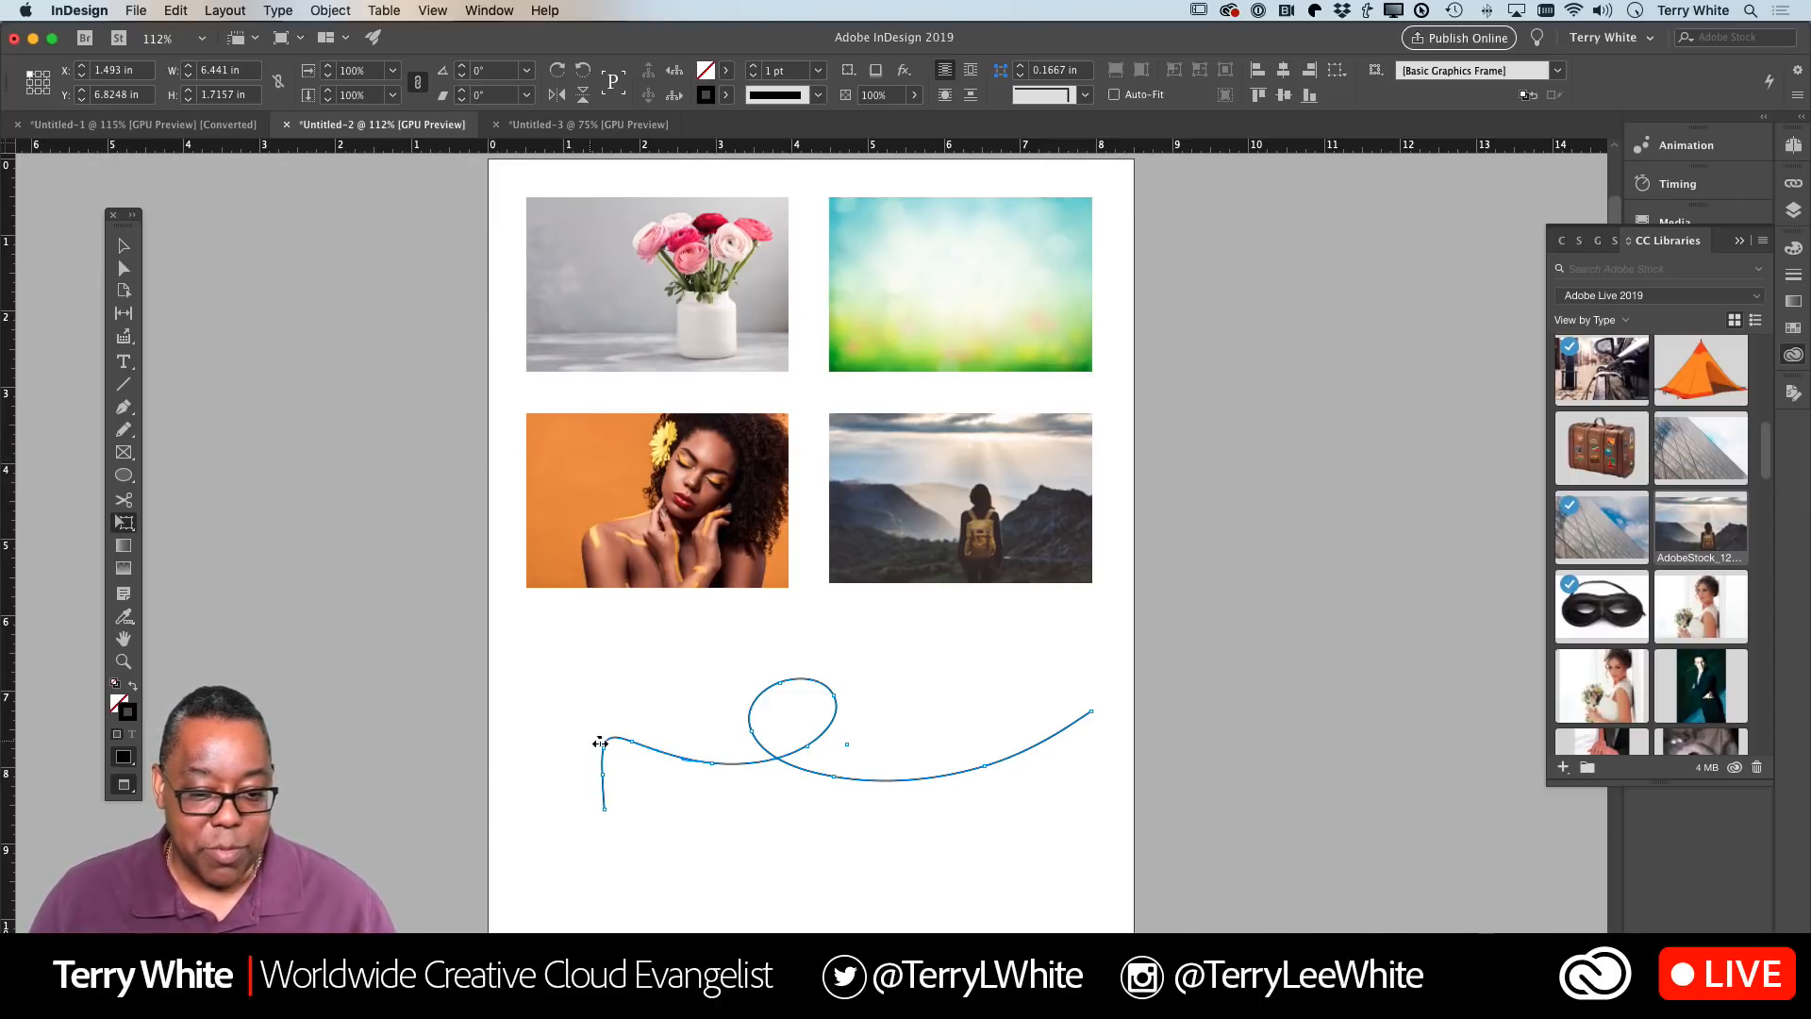
click(653, 749)
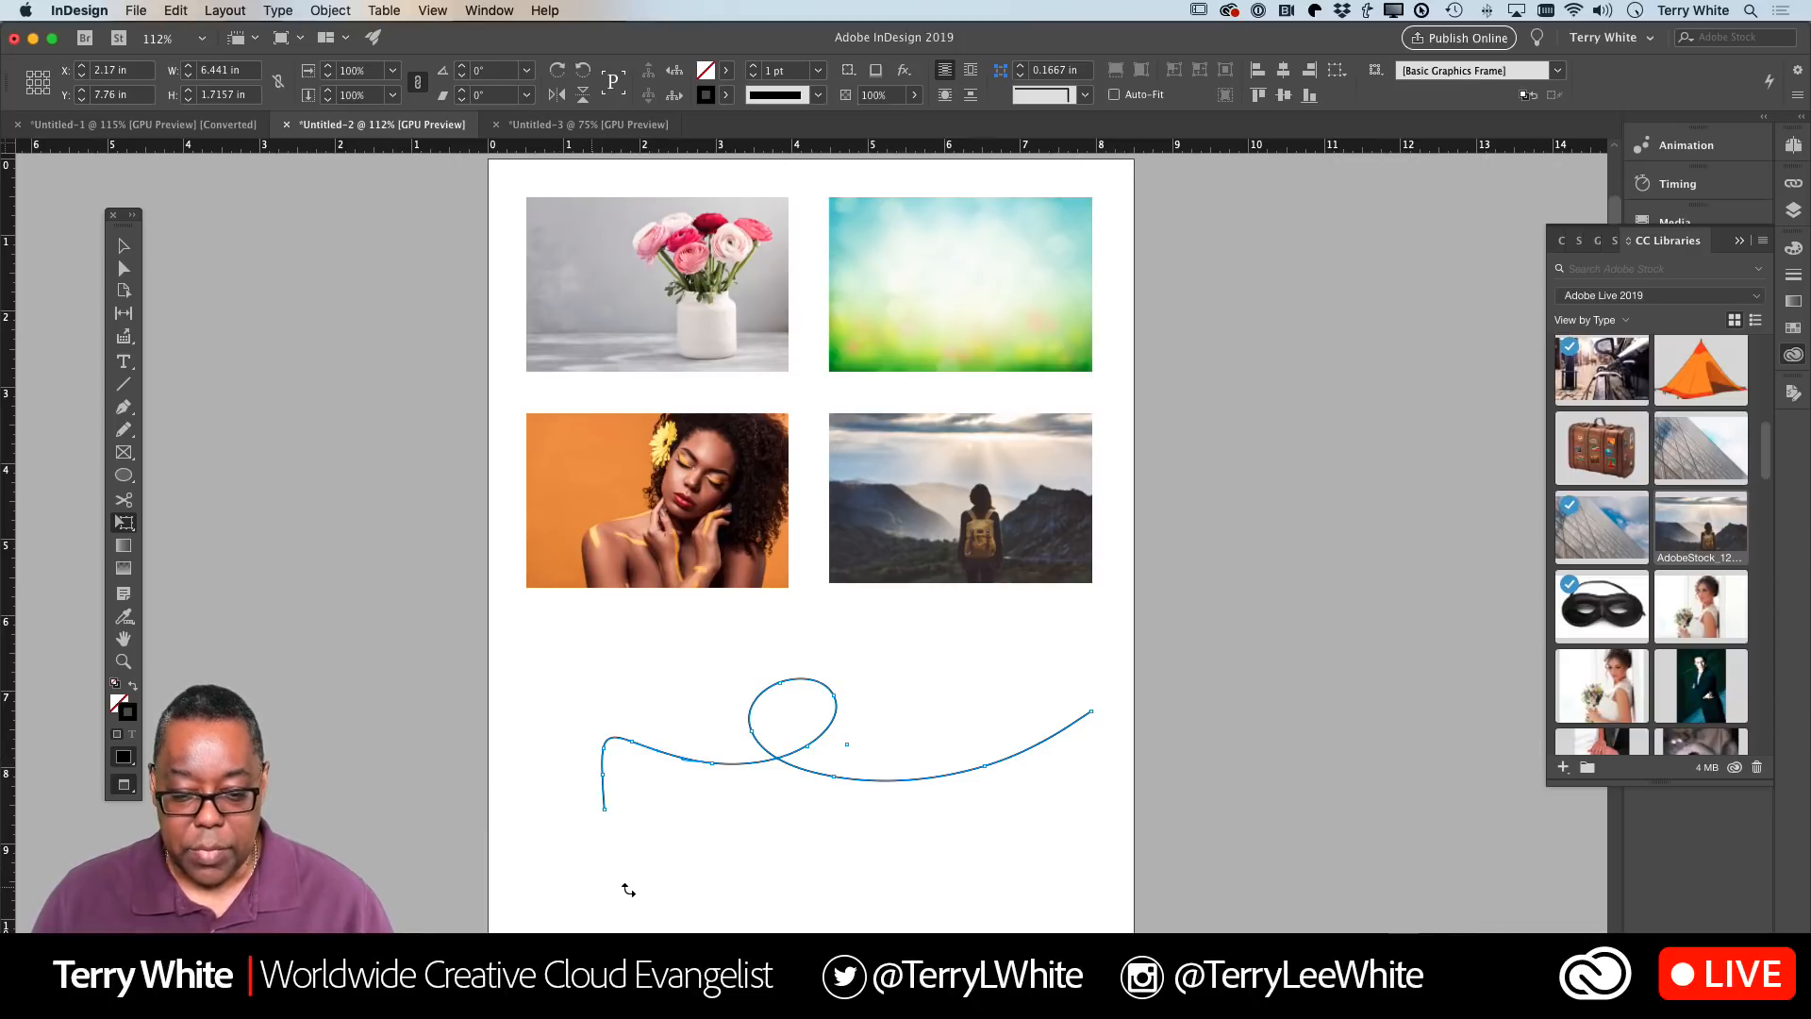
drag(591, 891, 549, 855)
key(Escape)
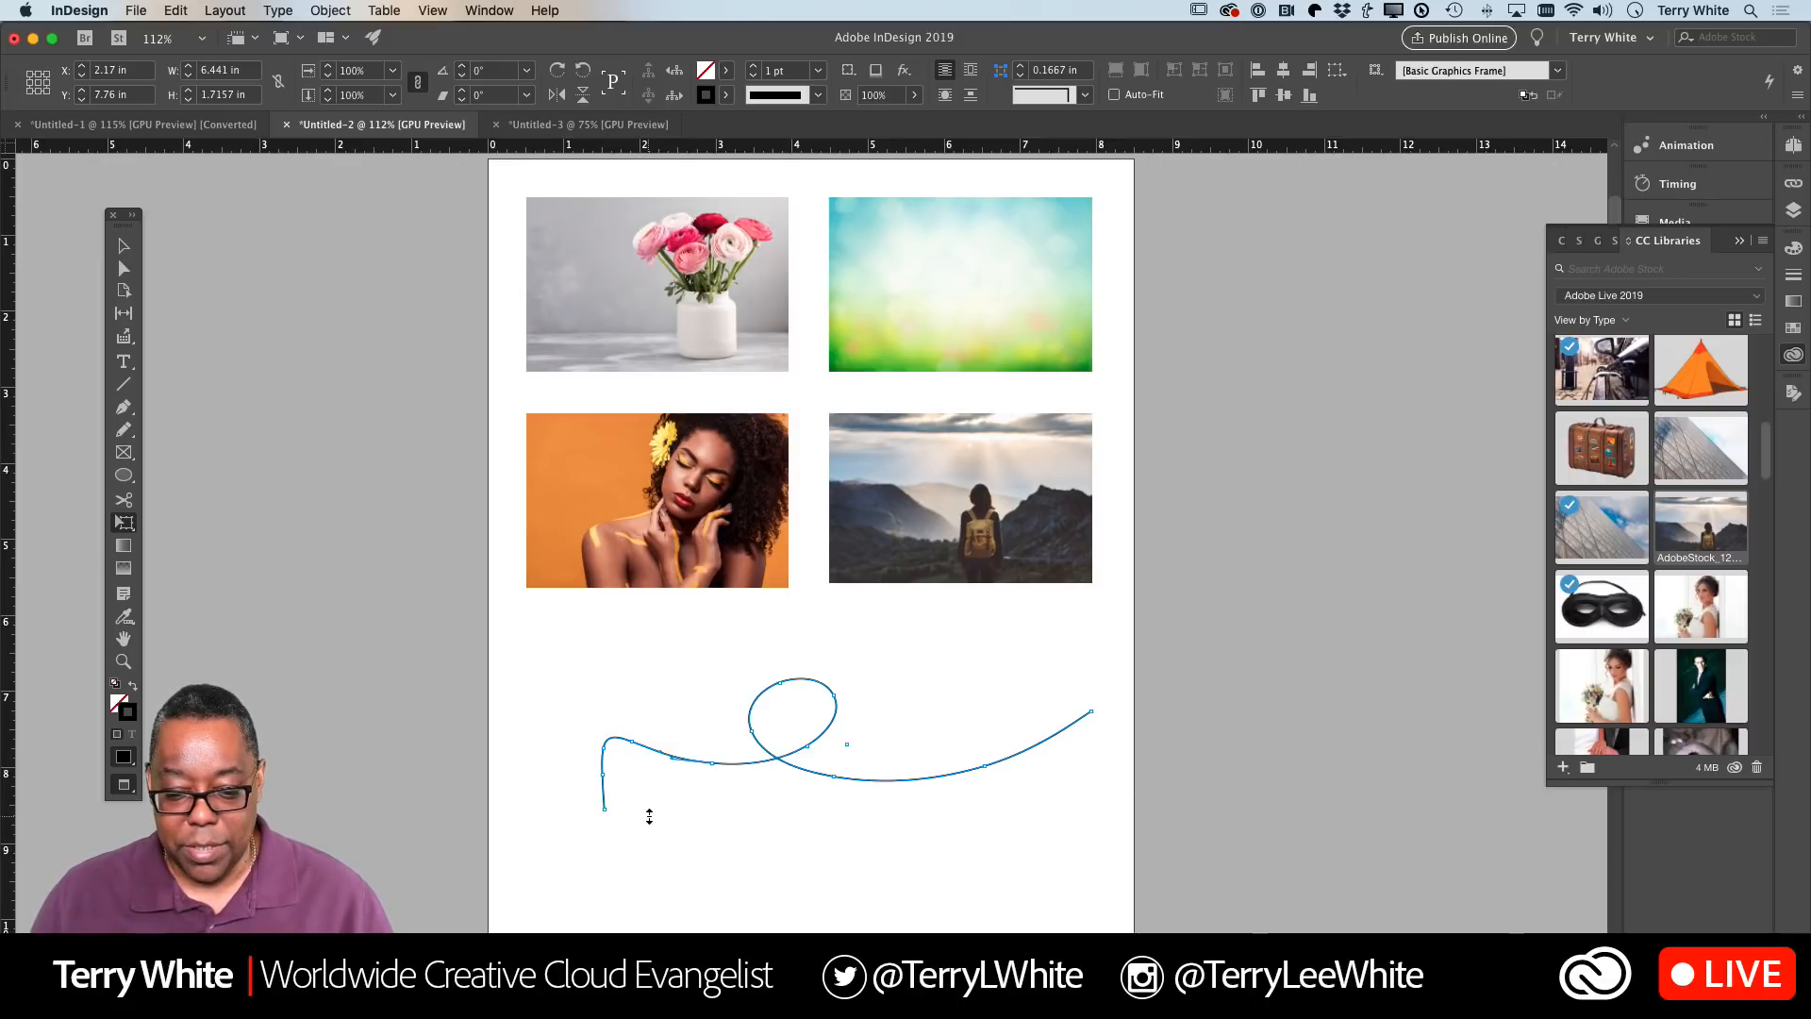
drag(649, 816, 702, 785)
key(Escape)
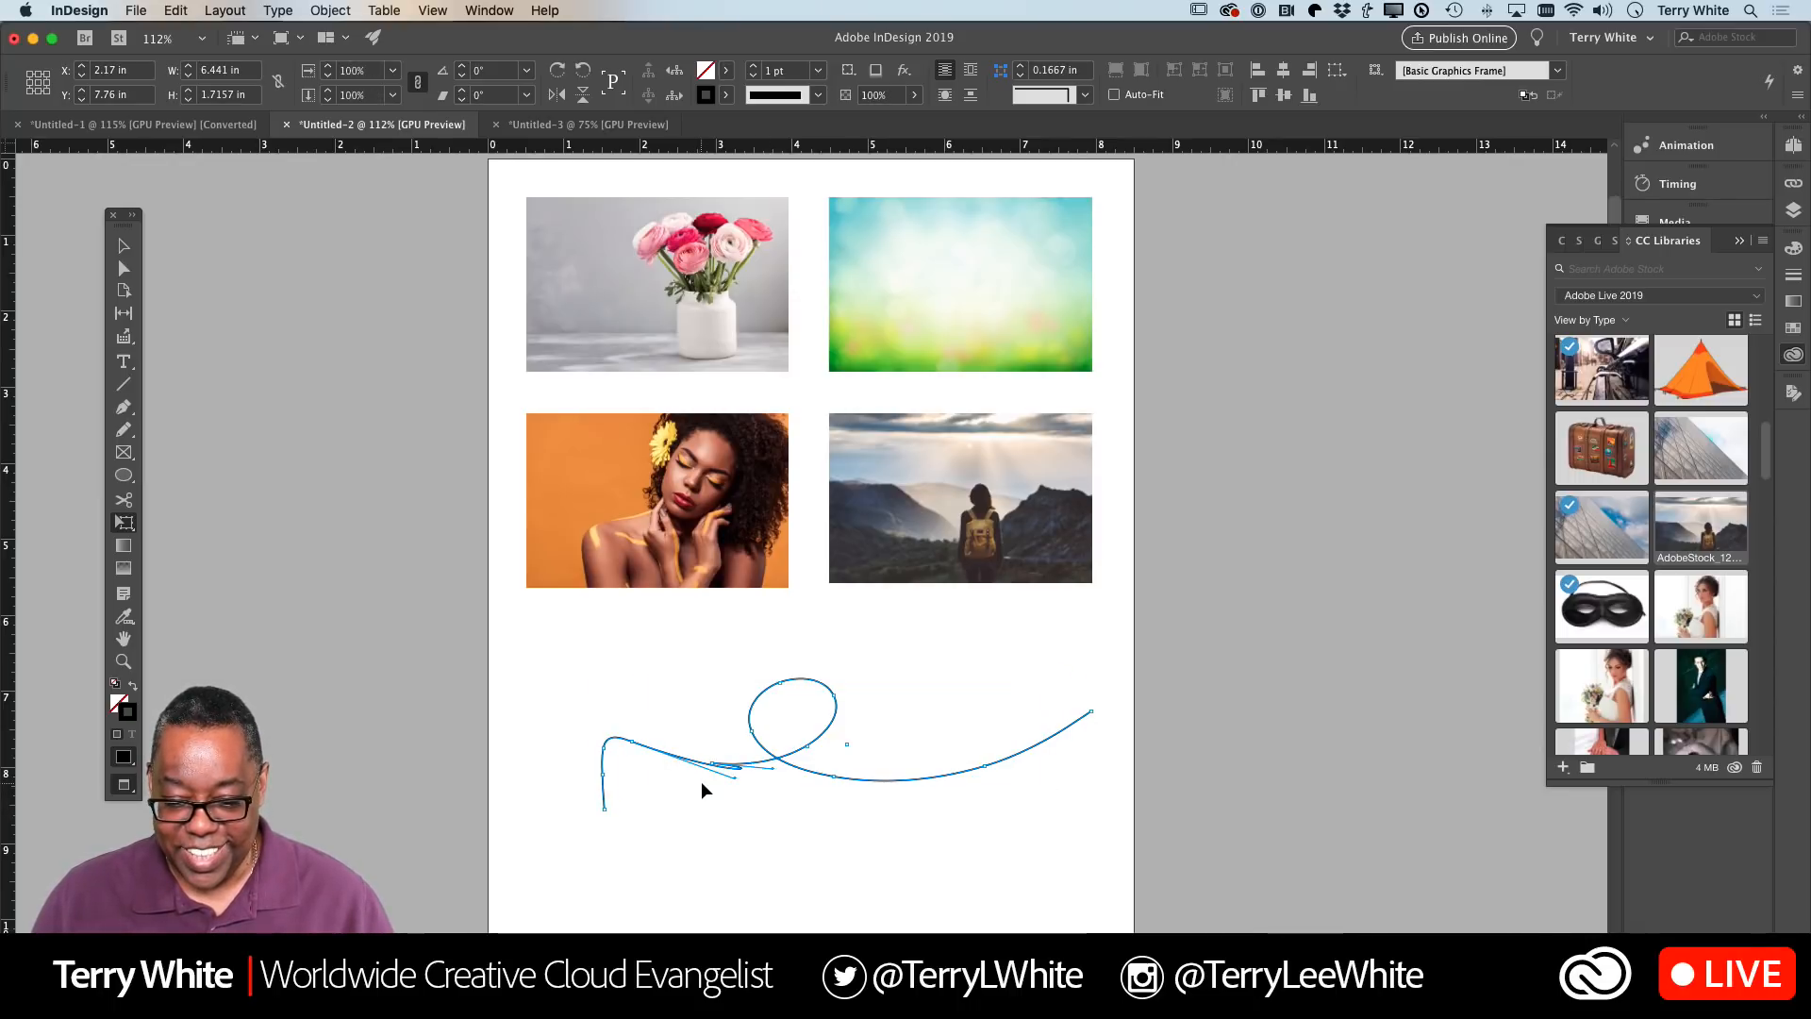
click(698, 847)
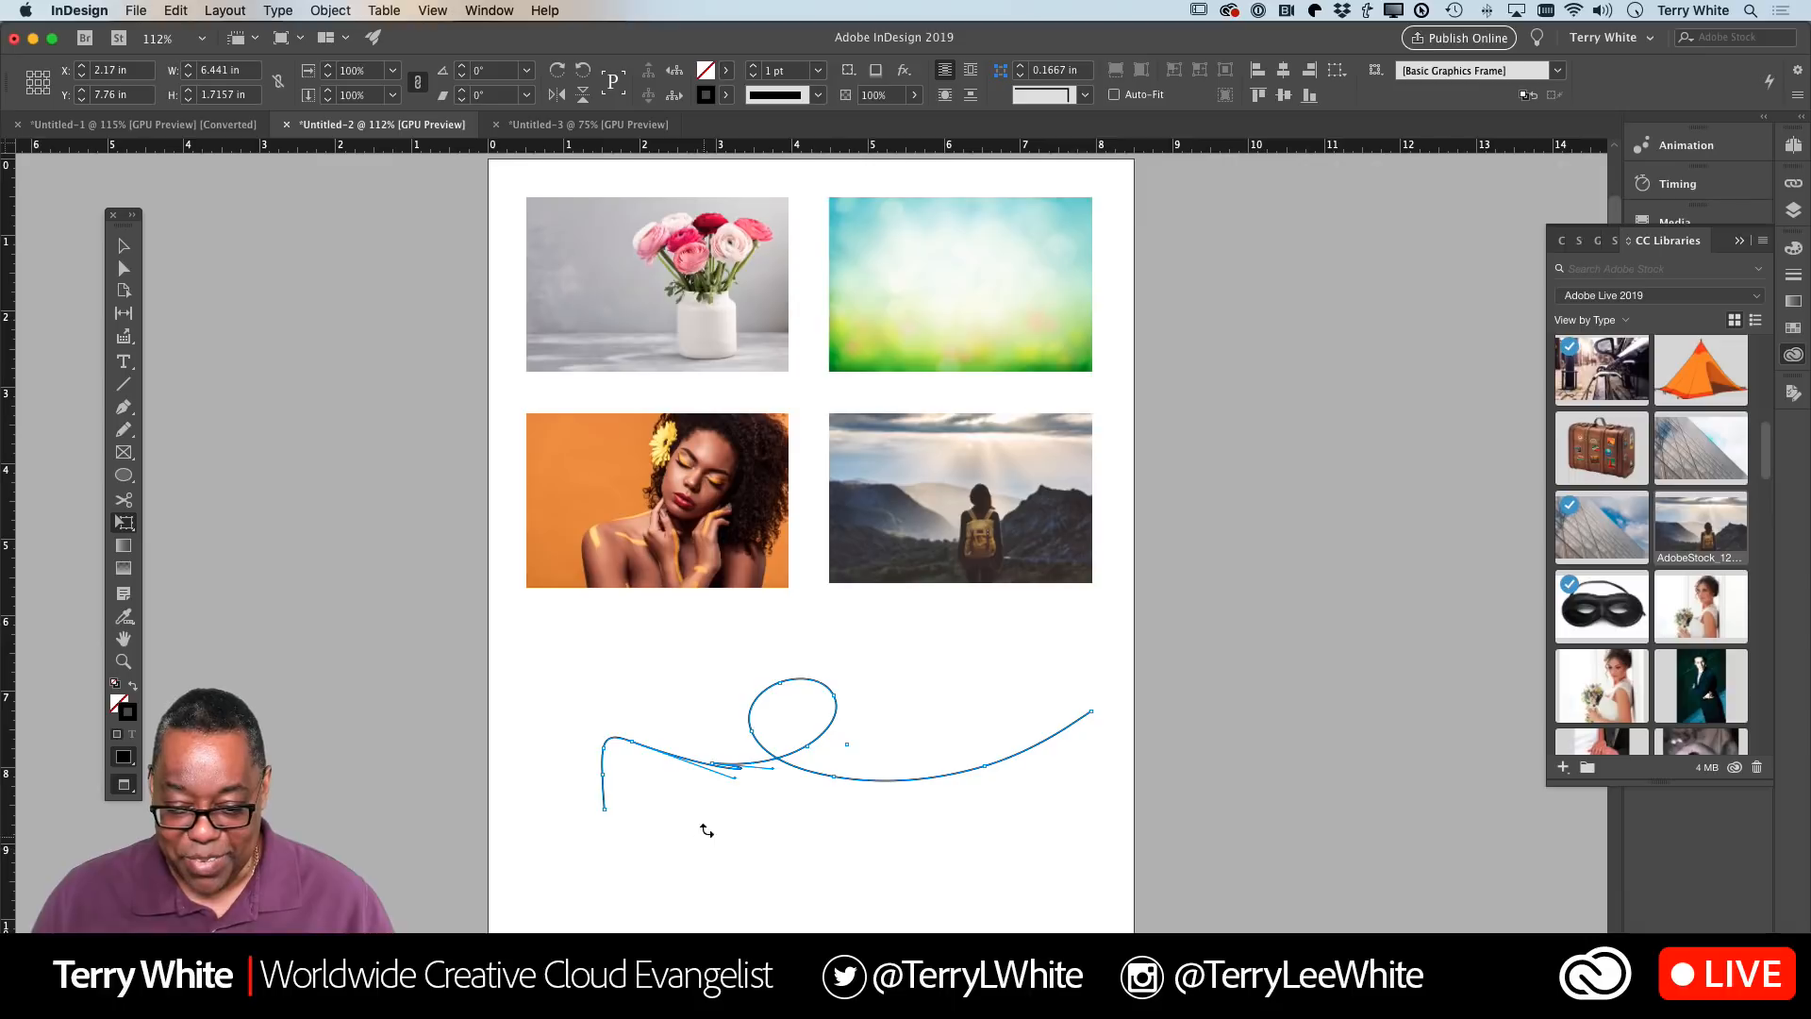
click(661, 834)
Select the whole looping path and free-transform it, rotating it about 28.5° and resizing it to about 2.8 by 2.8 in
key(v)
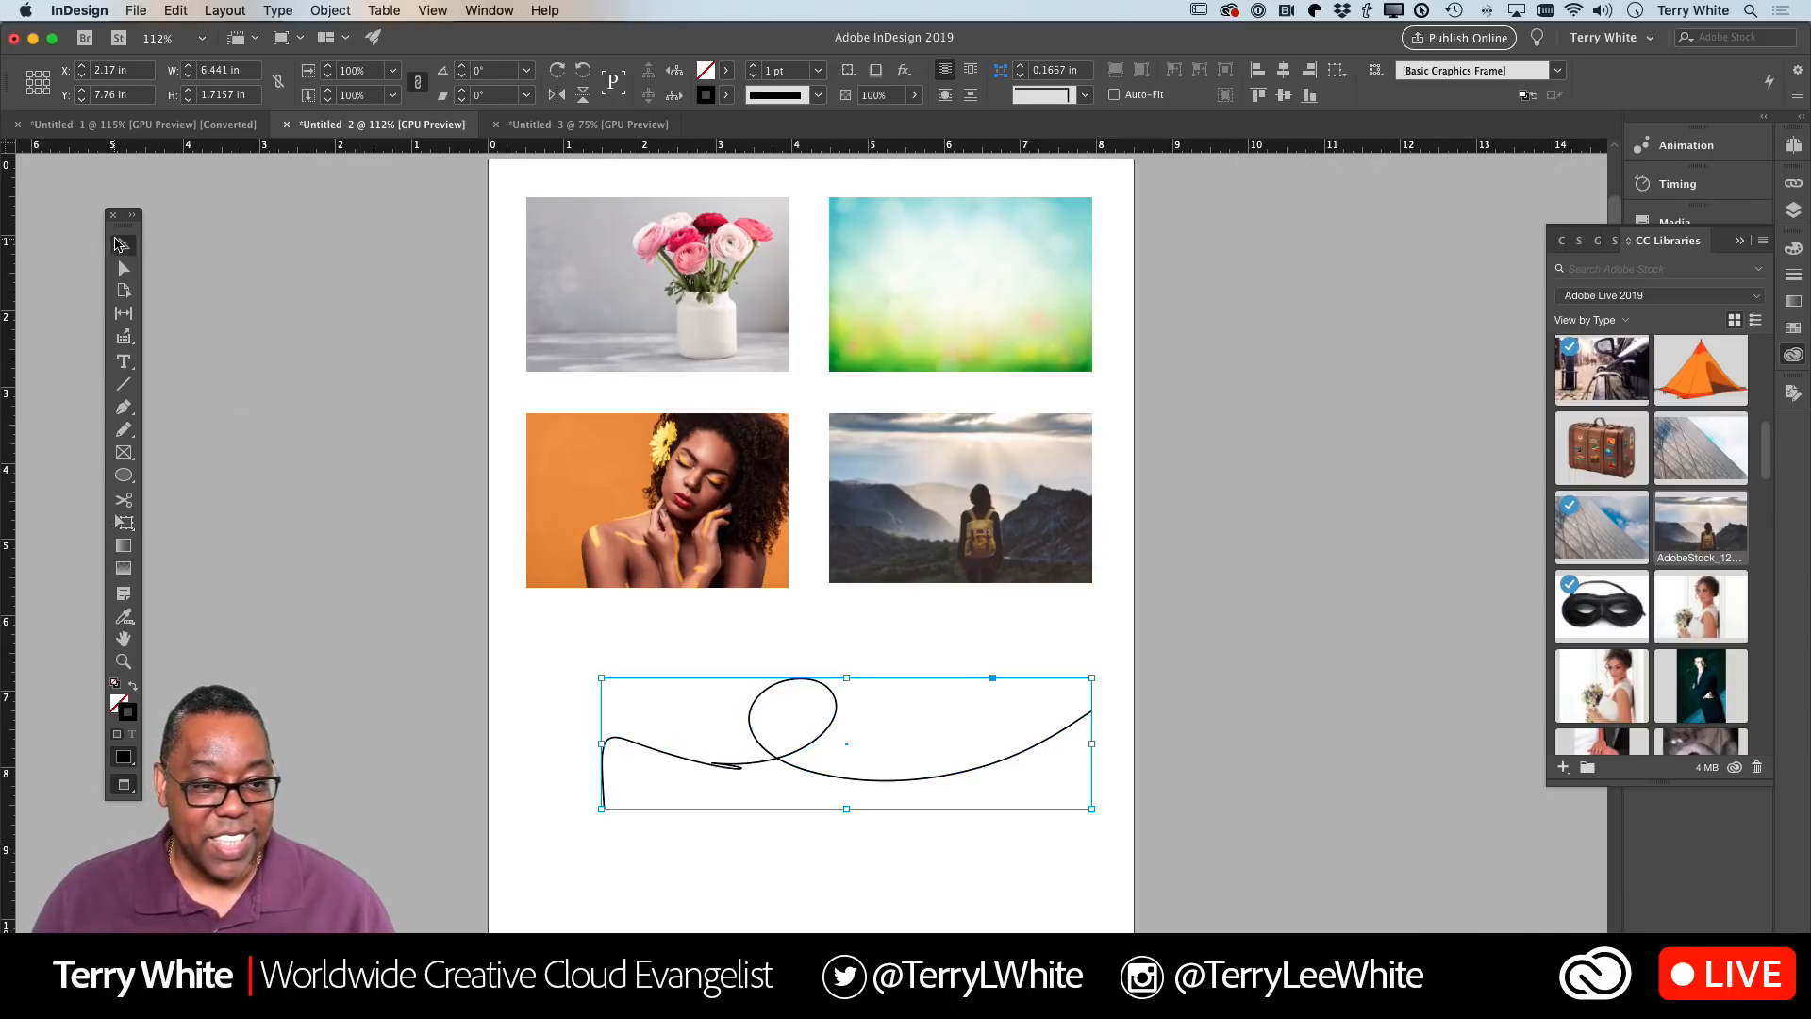
drag(544, 634, 1119, 929)
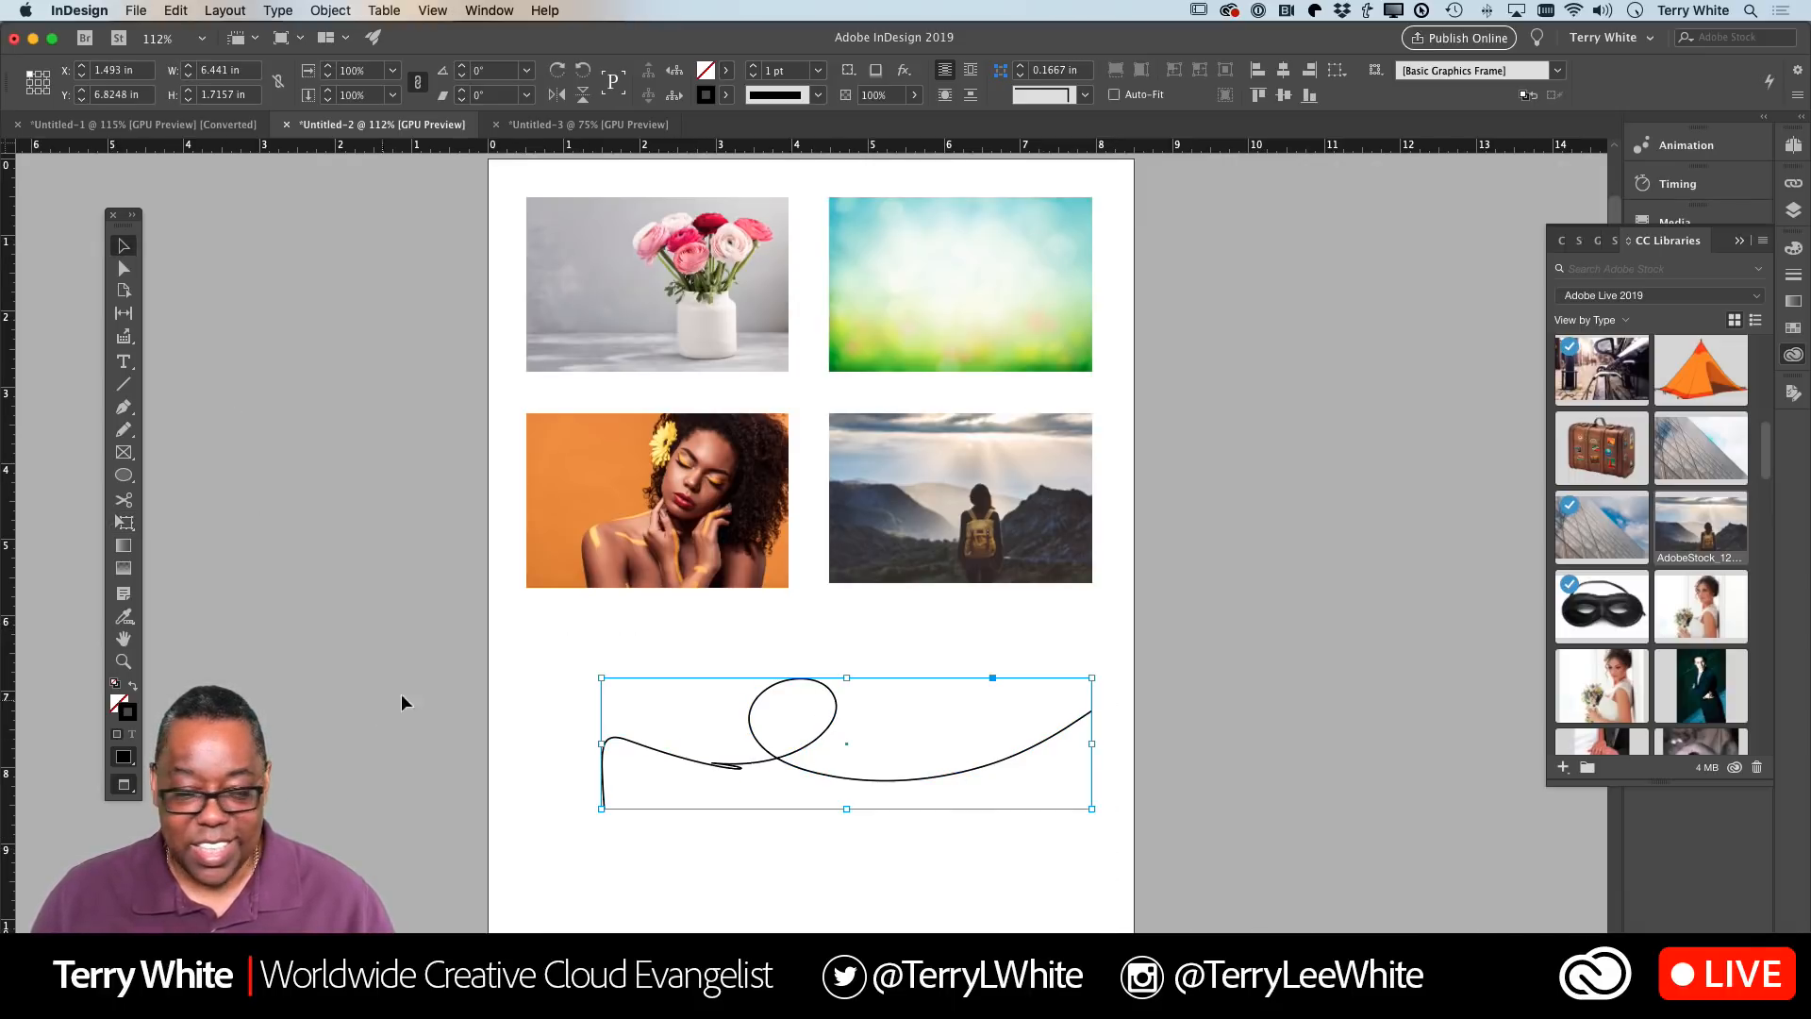
click(123, 522)
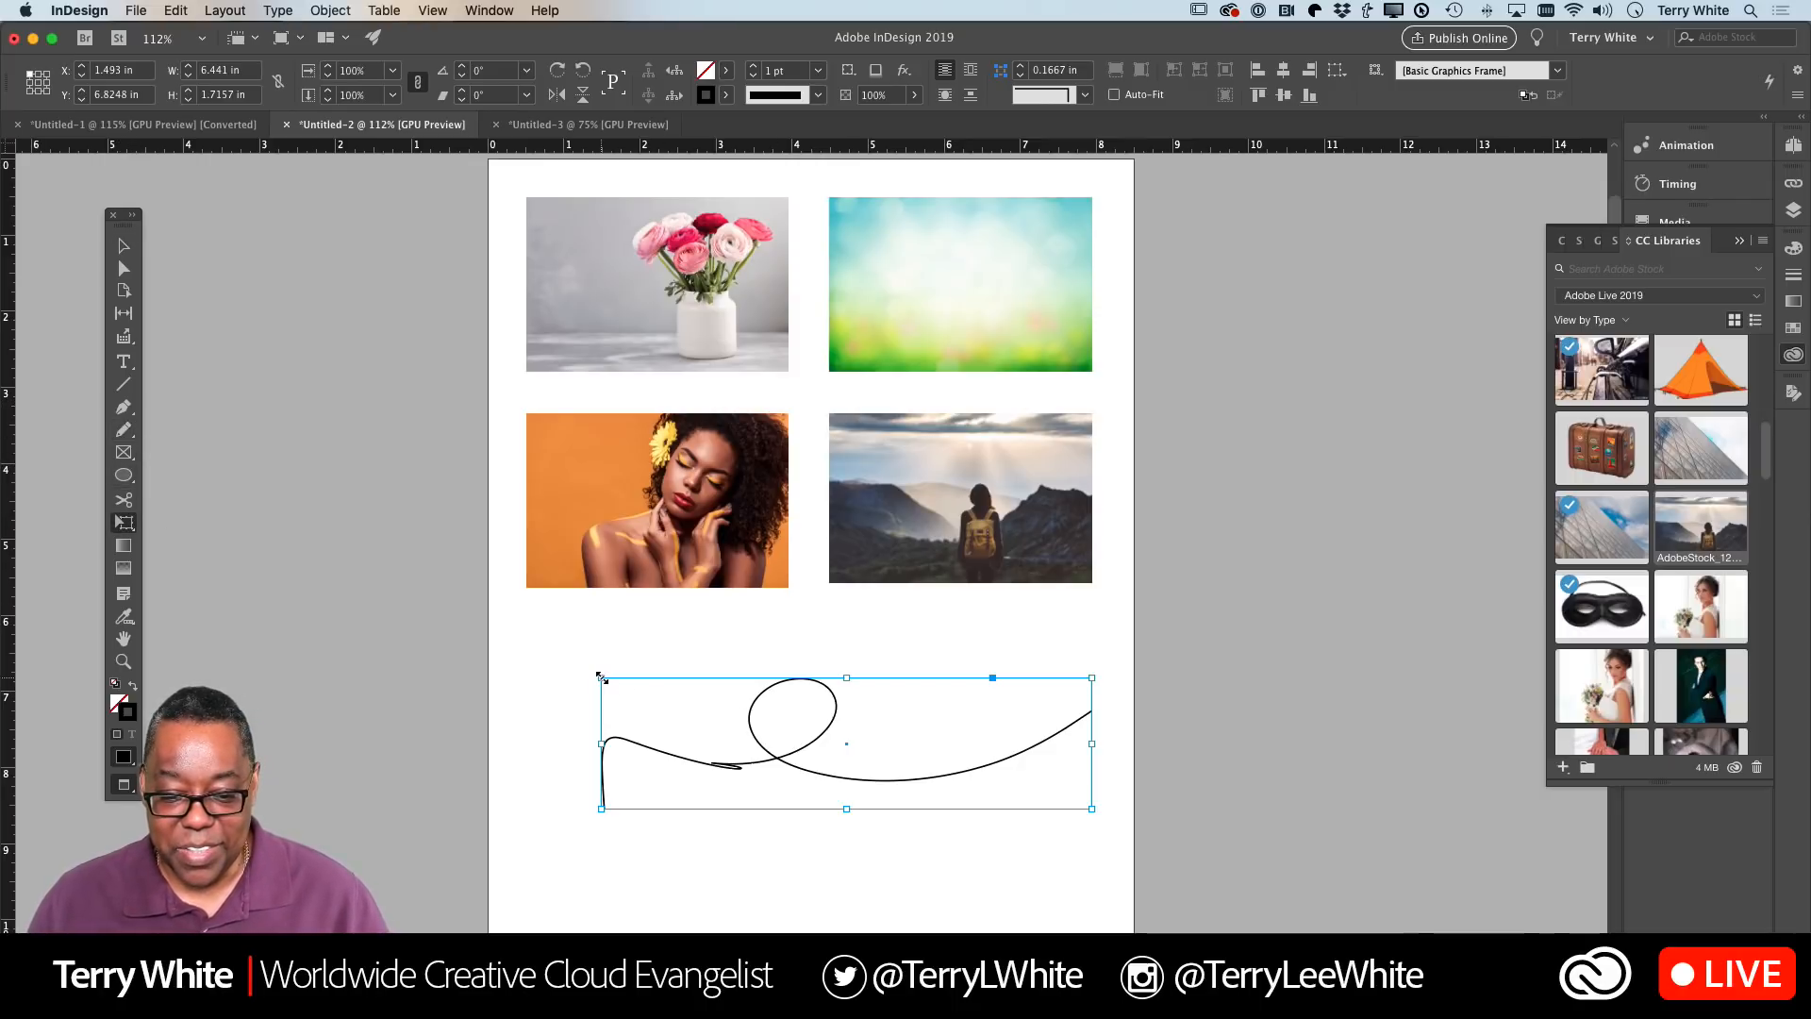
drag(601, 677, 728, 798)
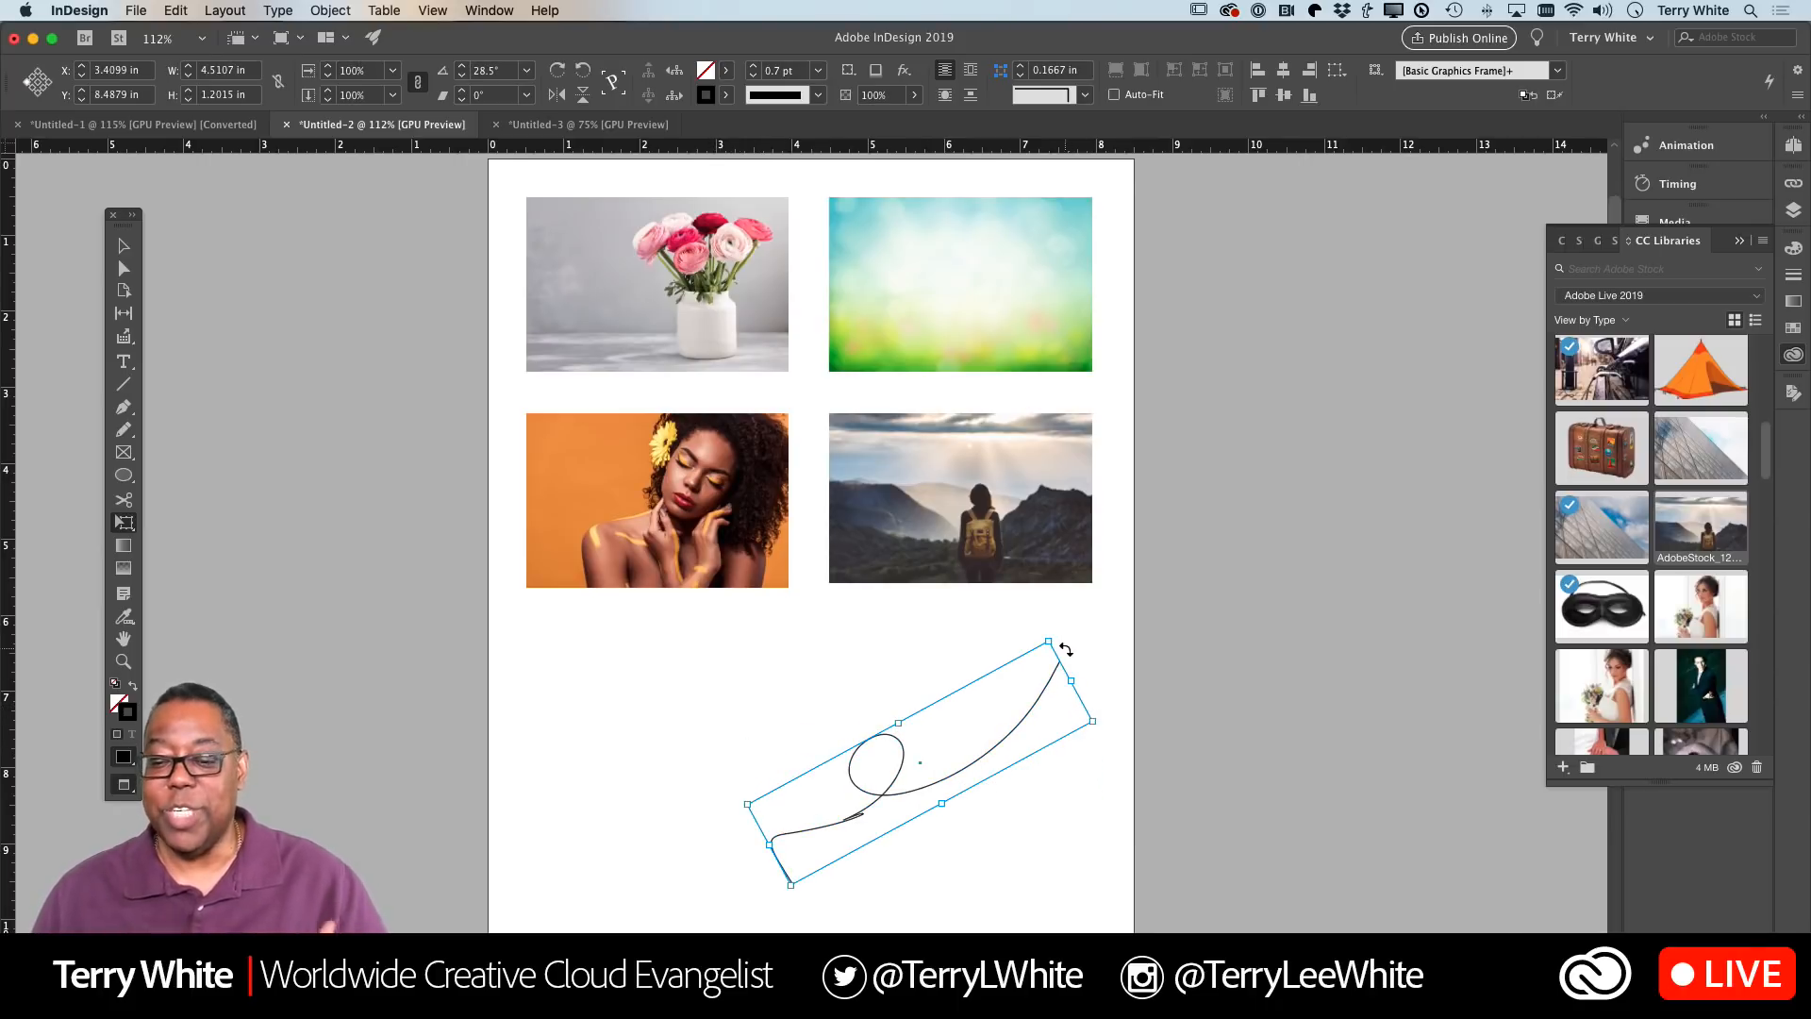
drag(1048, 641, 876, 600)
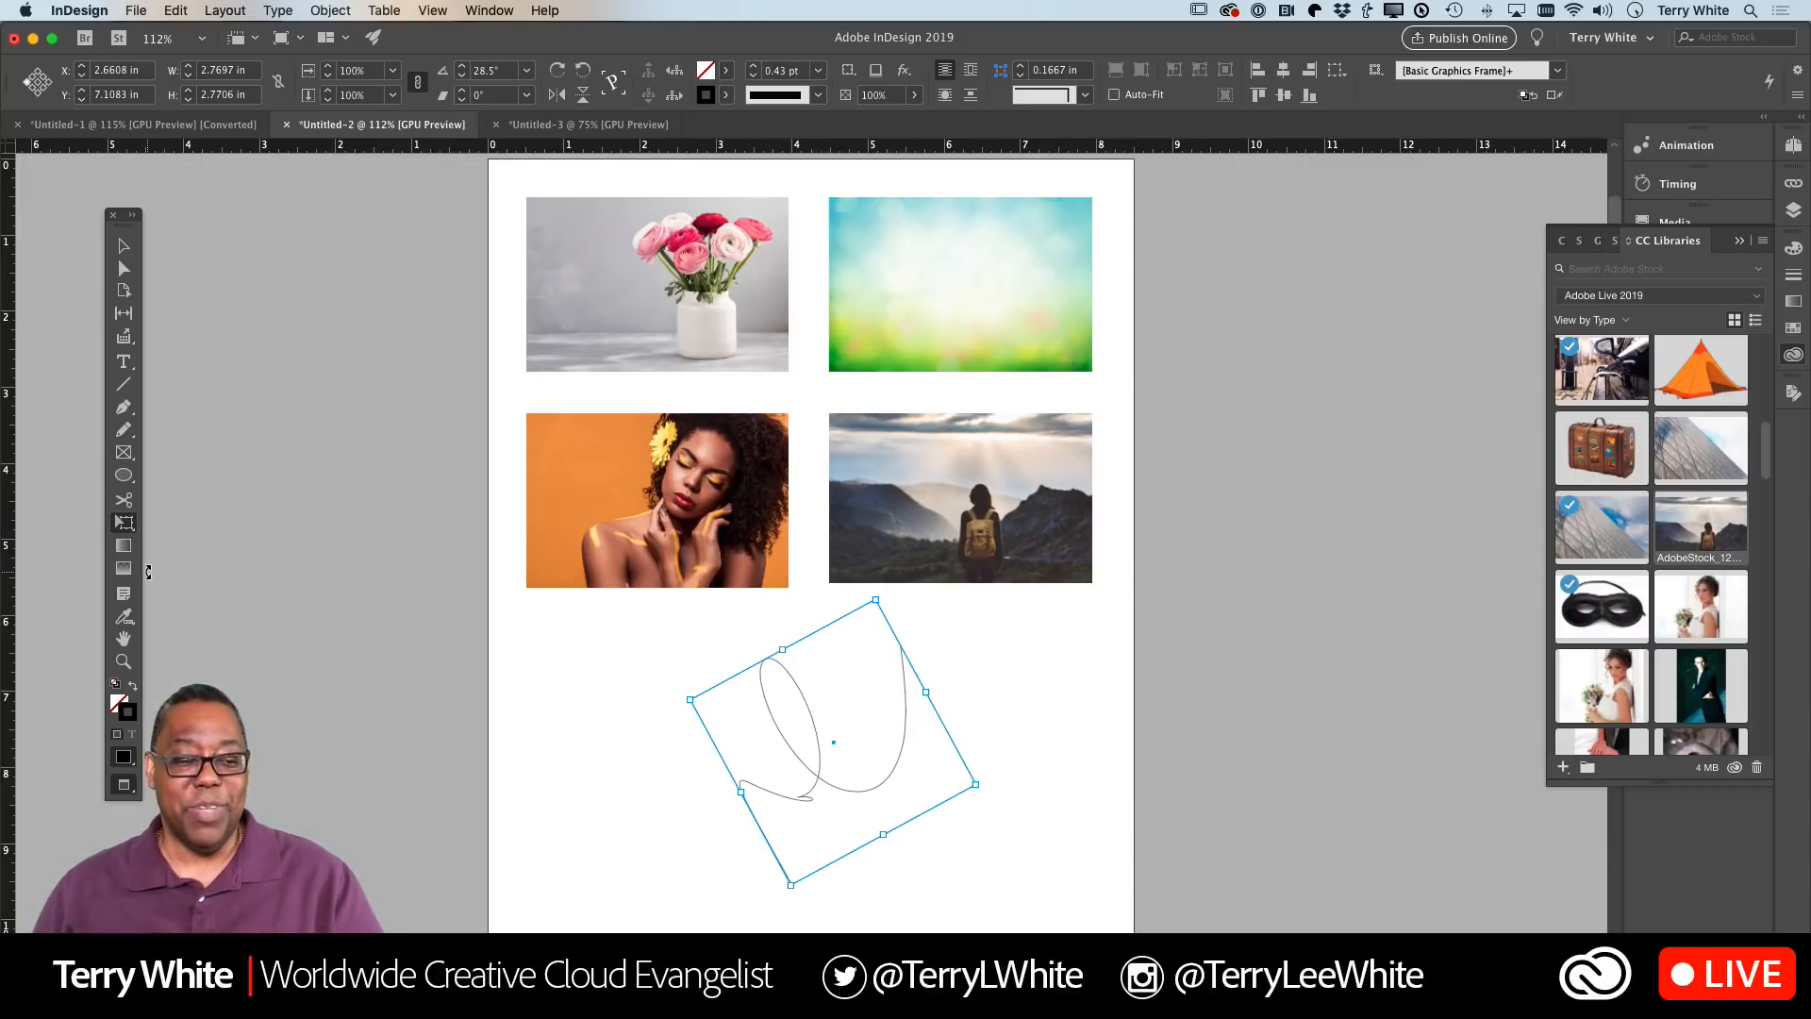
Extract a color theme from the portrait photo with the orange background and add it to the Adobe Live 2019 library's color themes
click(124, 619)
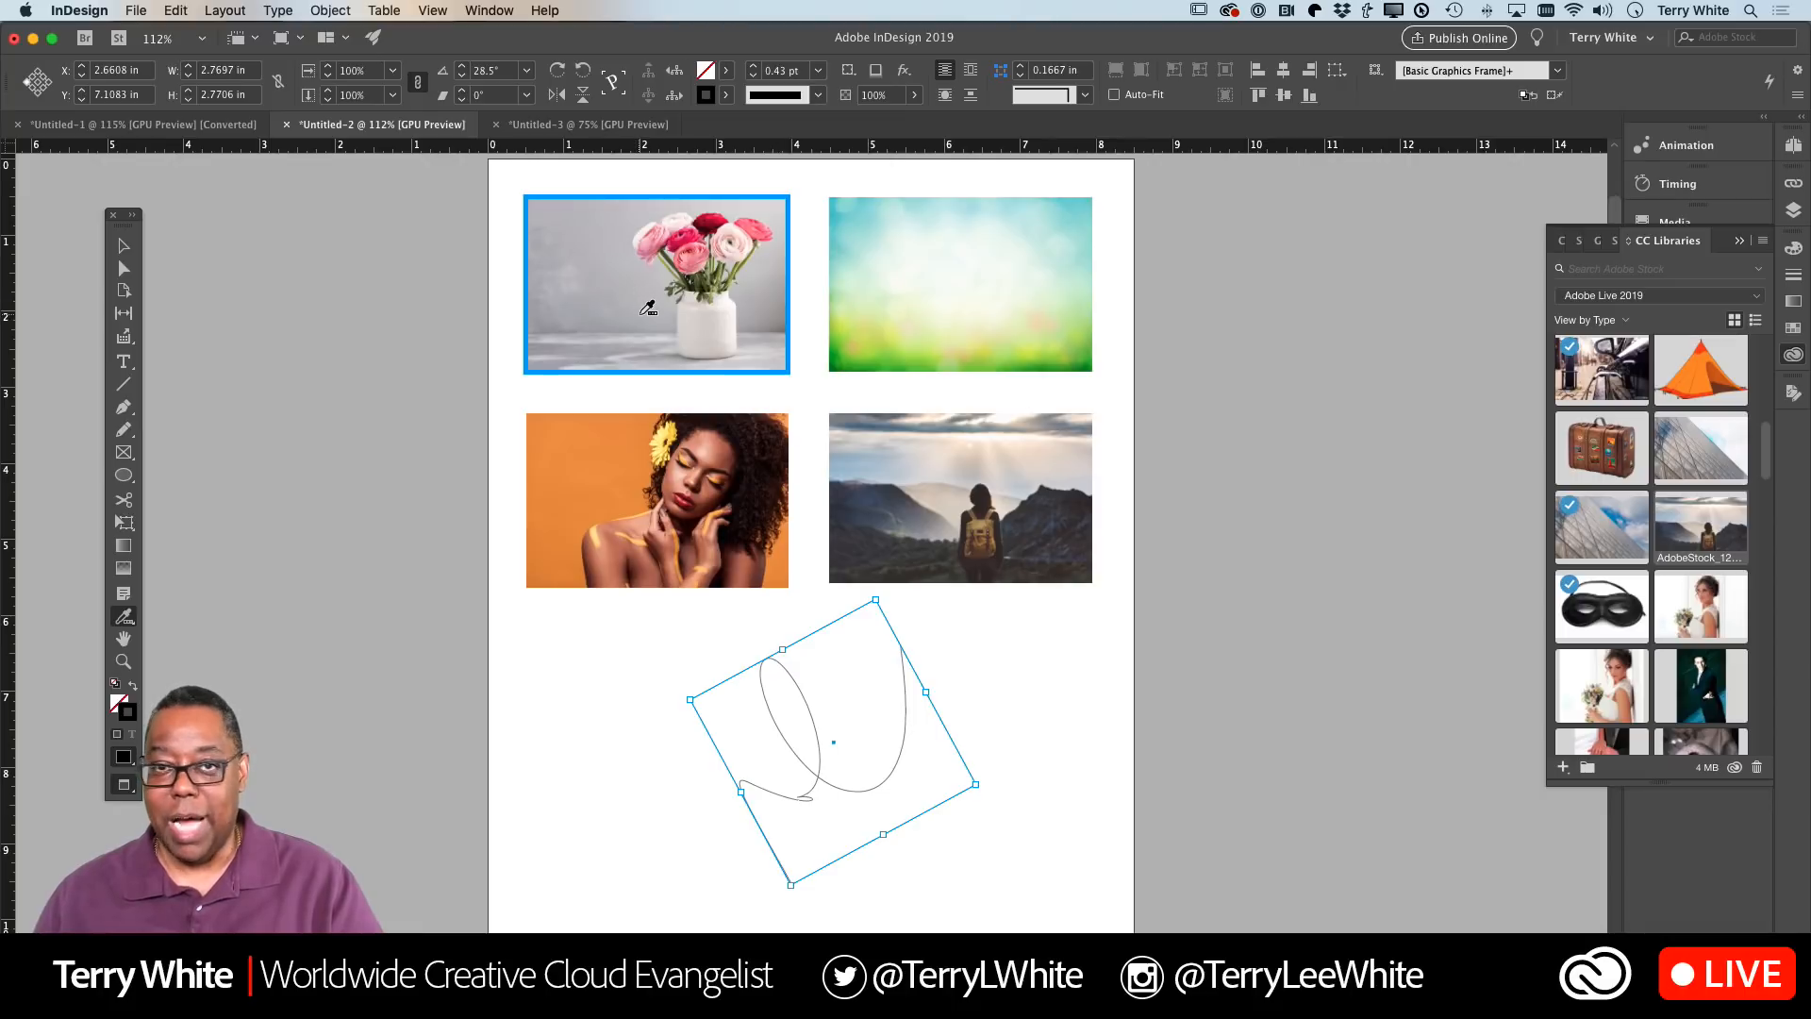
click(670, 487)
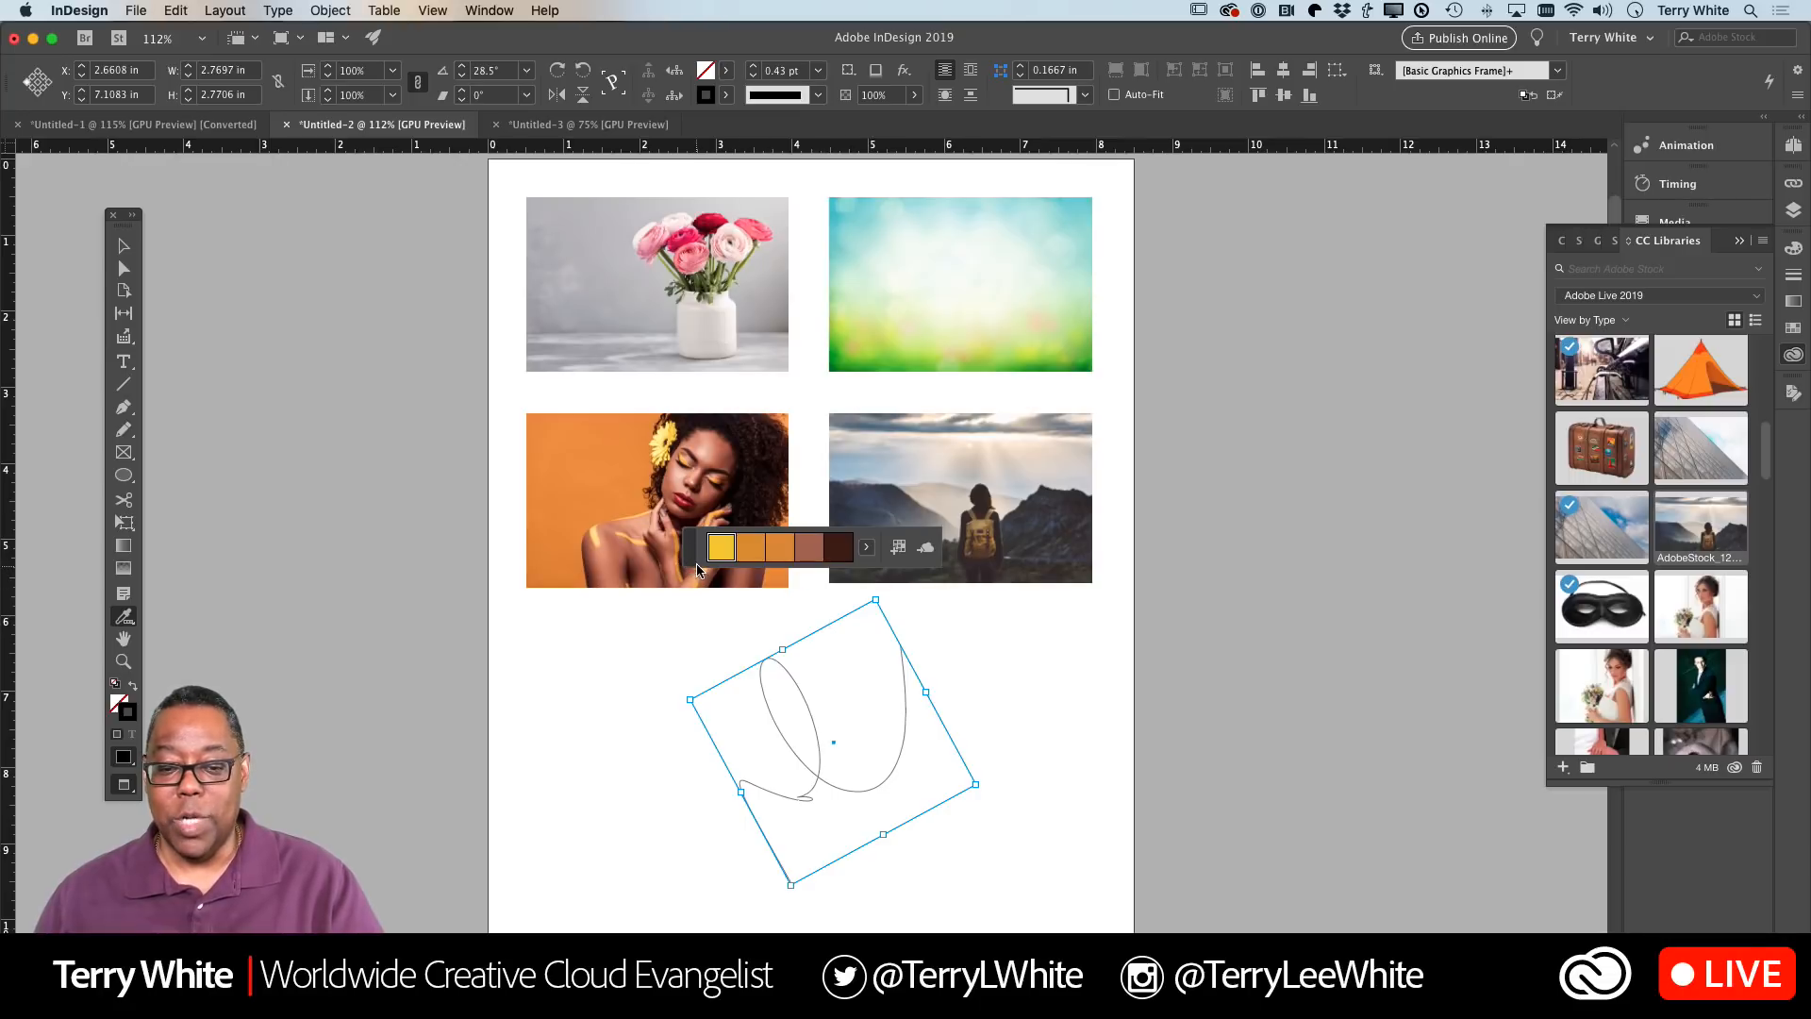
drag(692, 564, 534, 689)
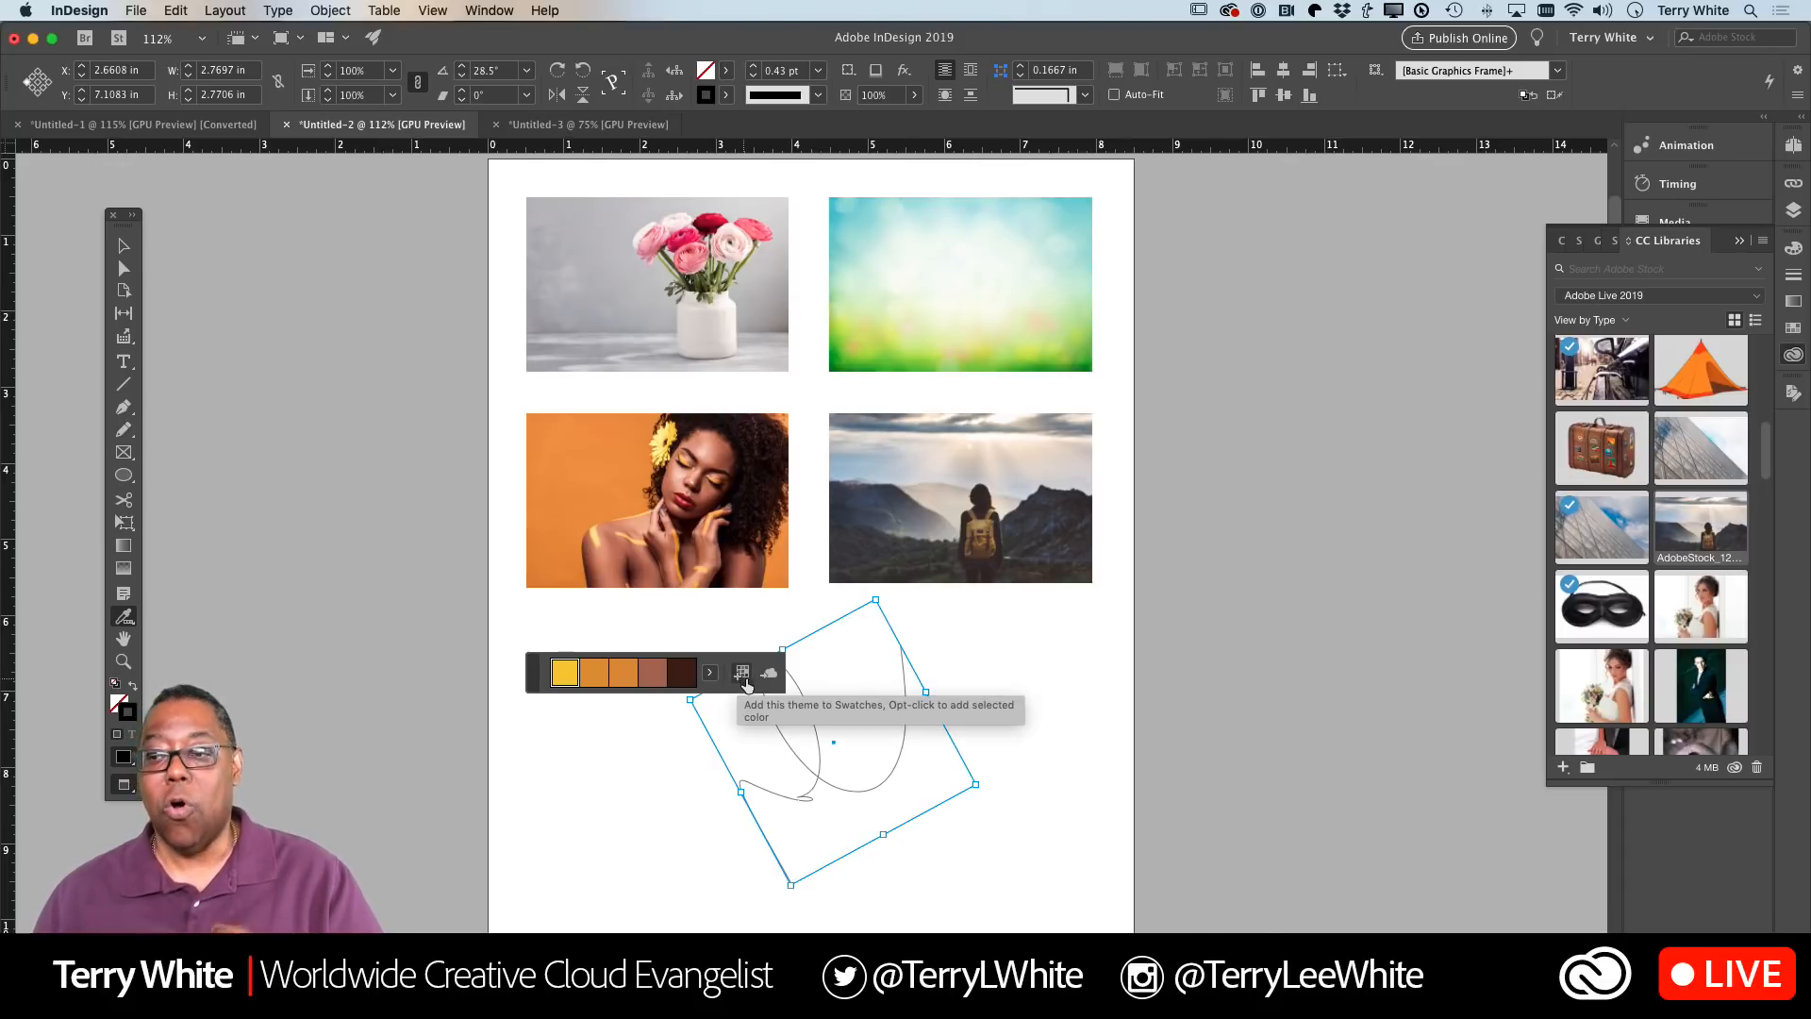
scroll(1604, 472, up, 10)
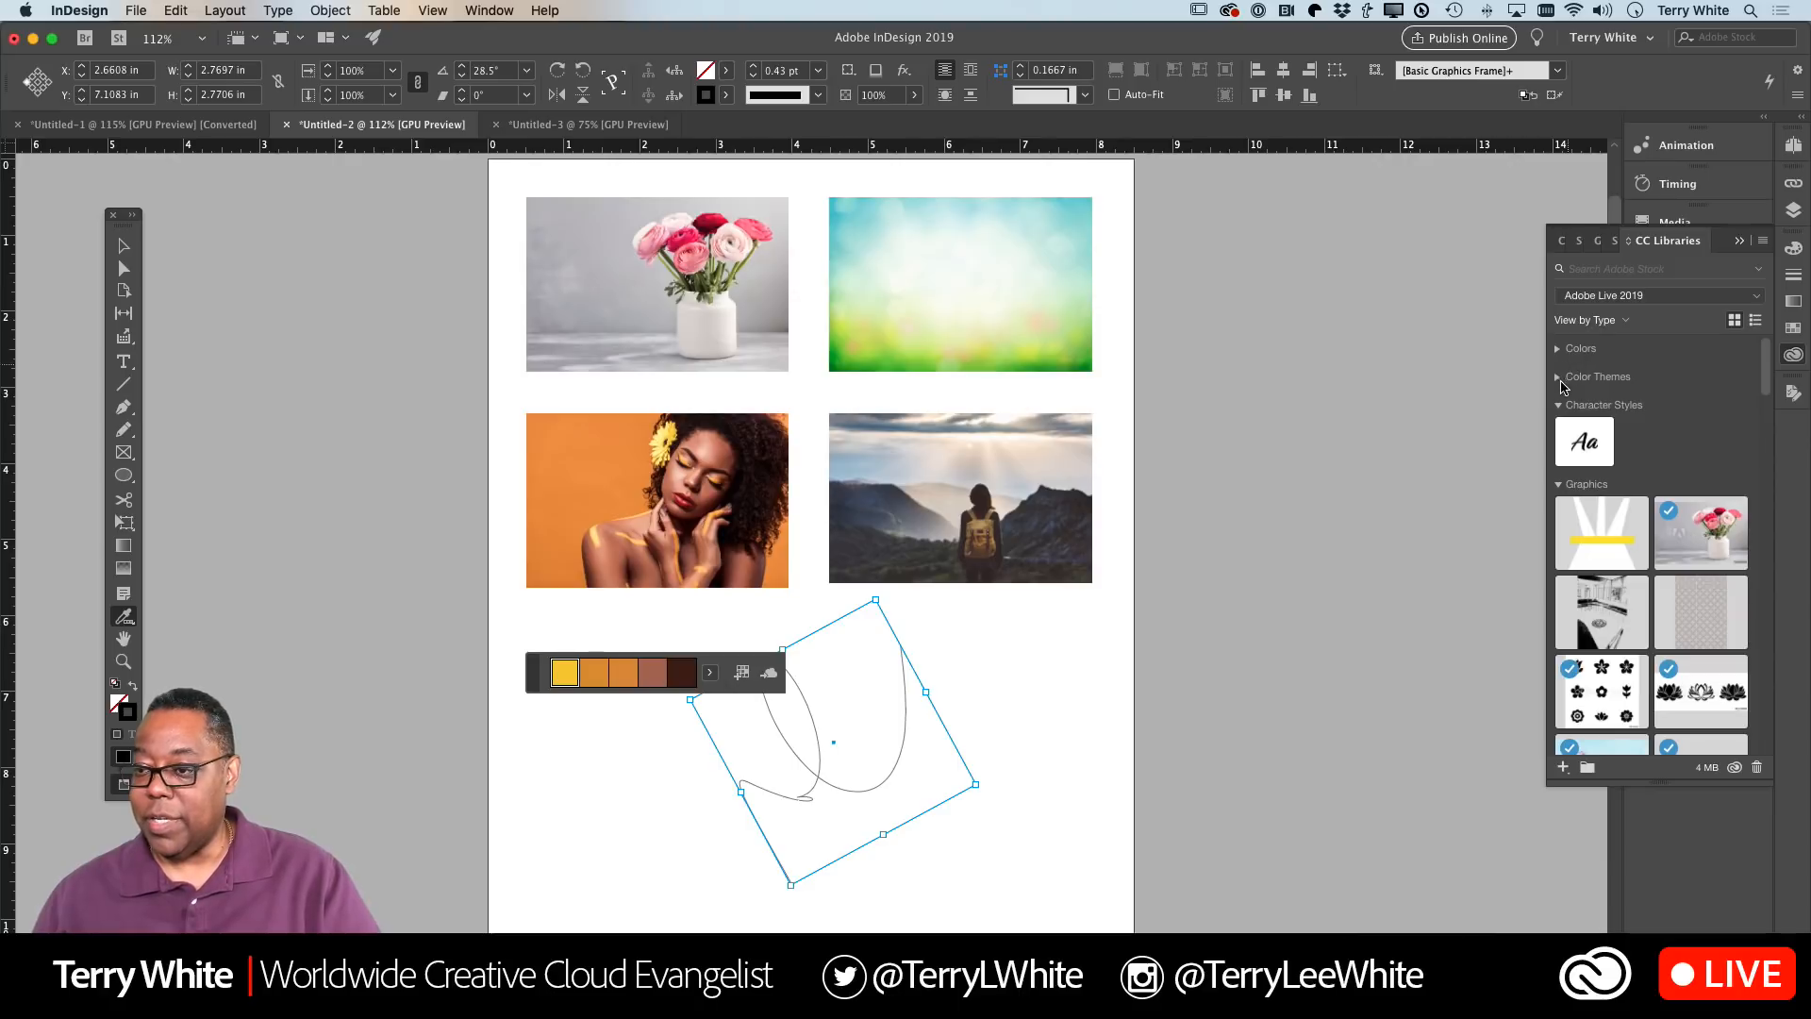
click(1558, 378)
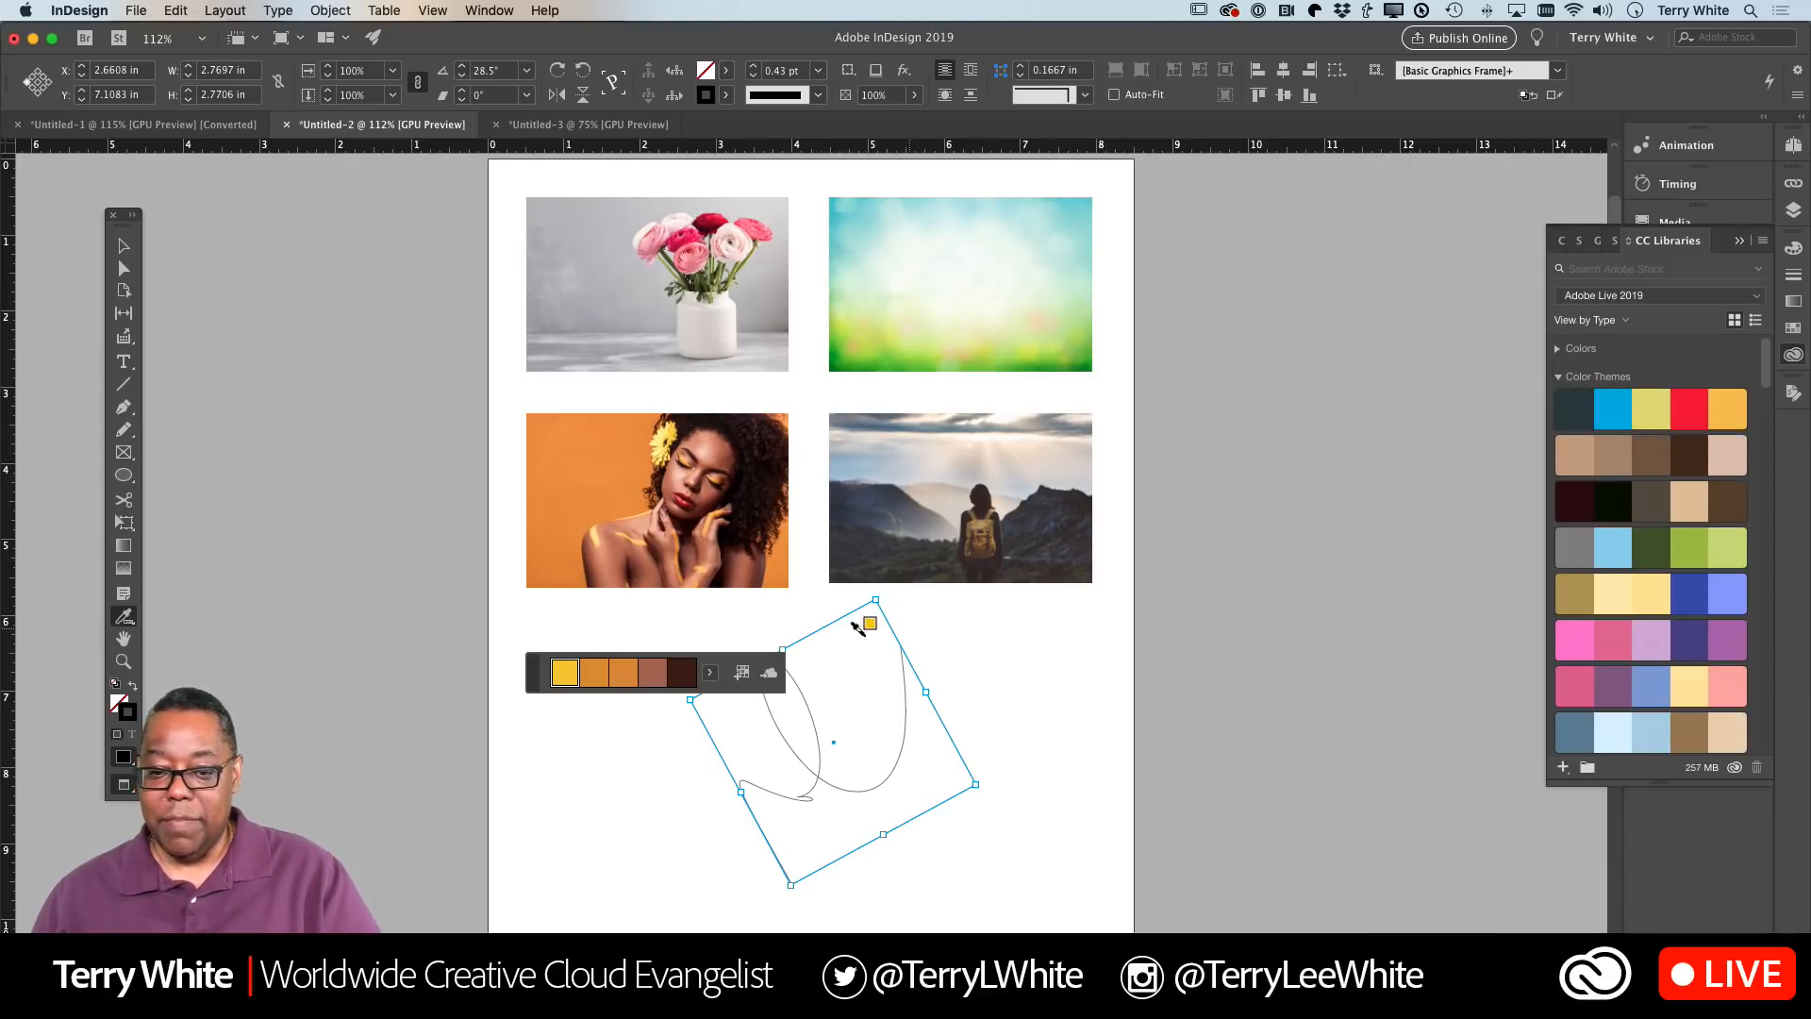
click(769, 674)
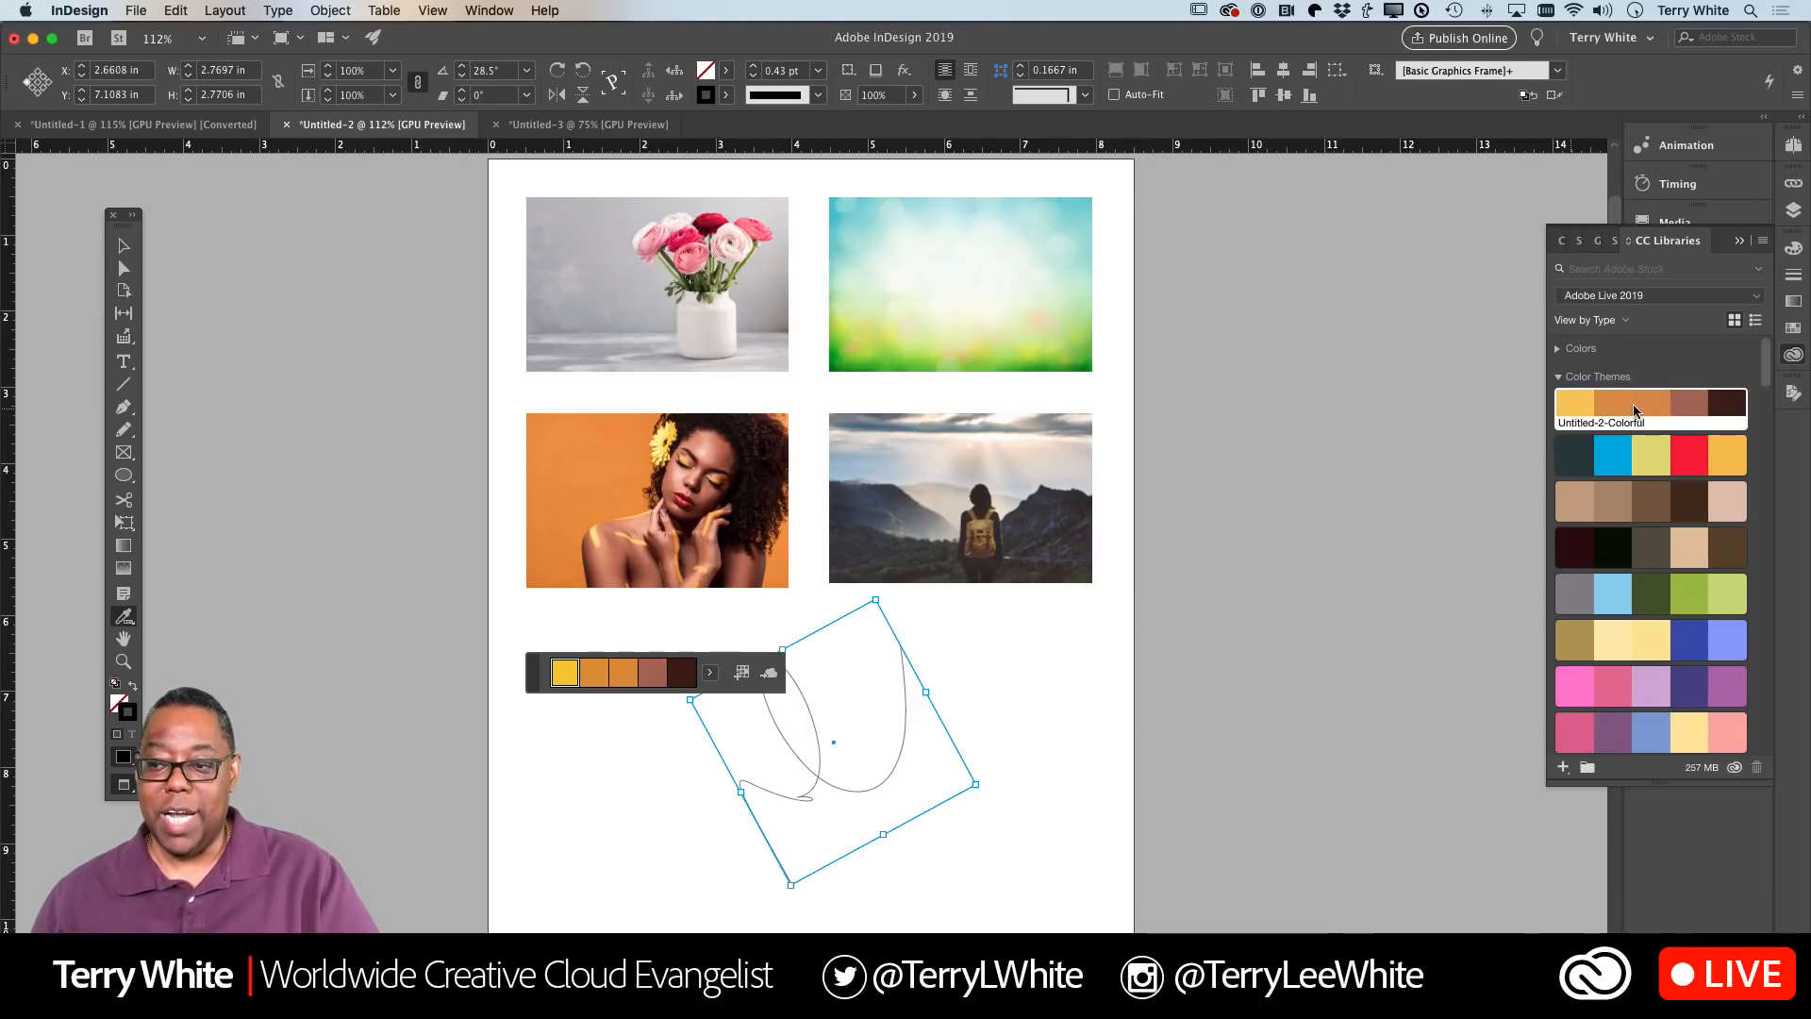
mouse_move(1683, 411)
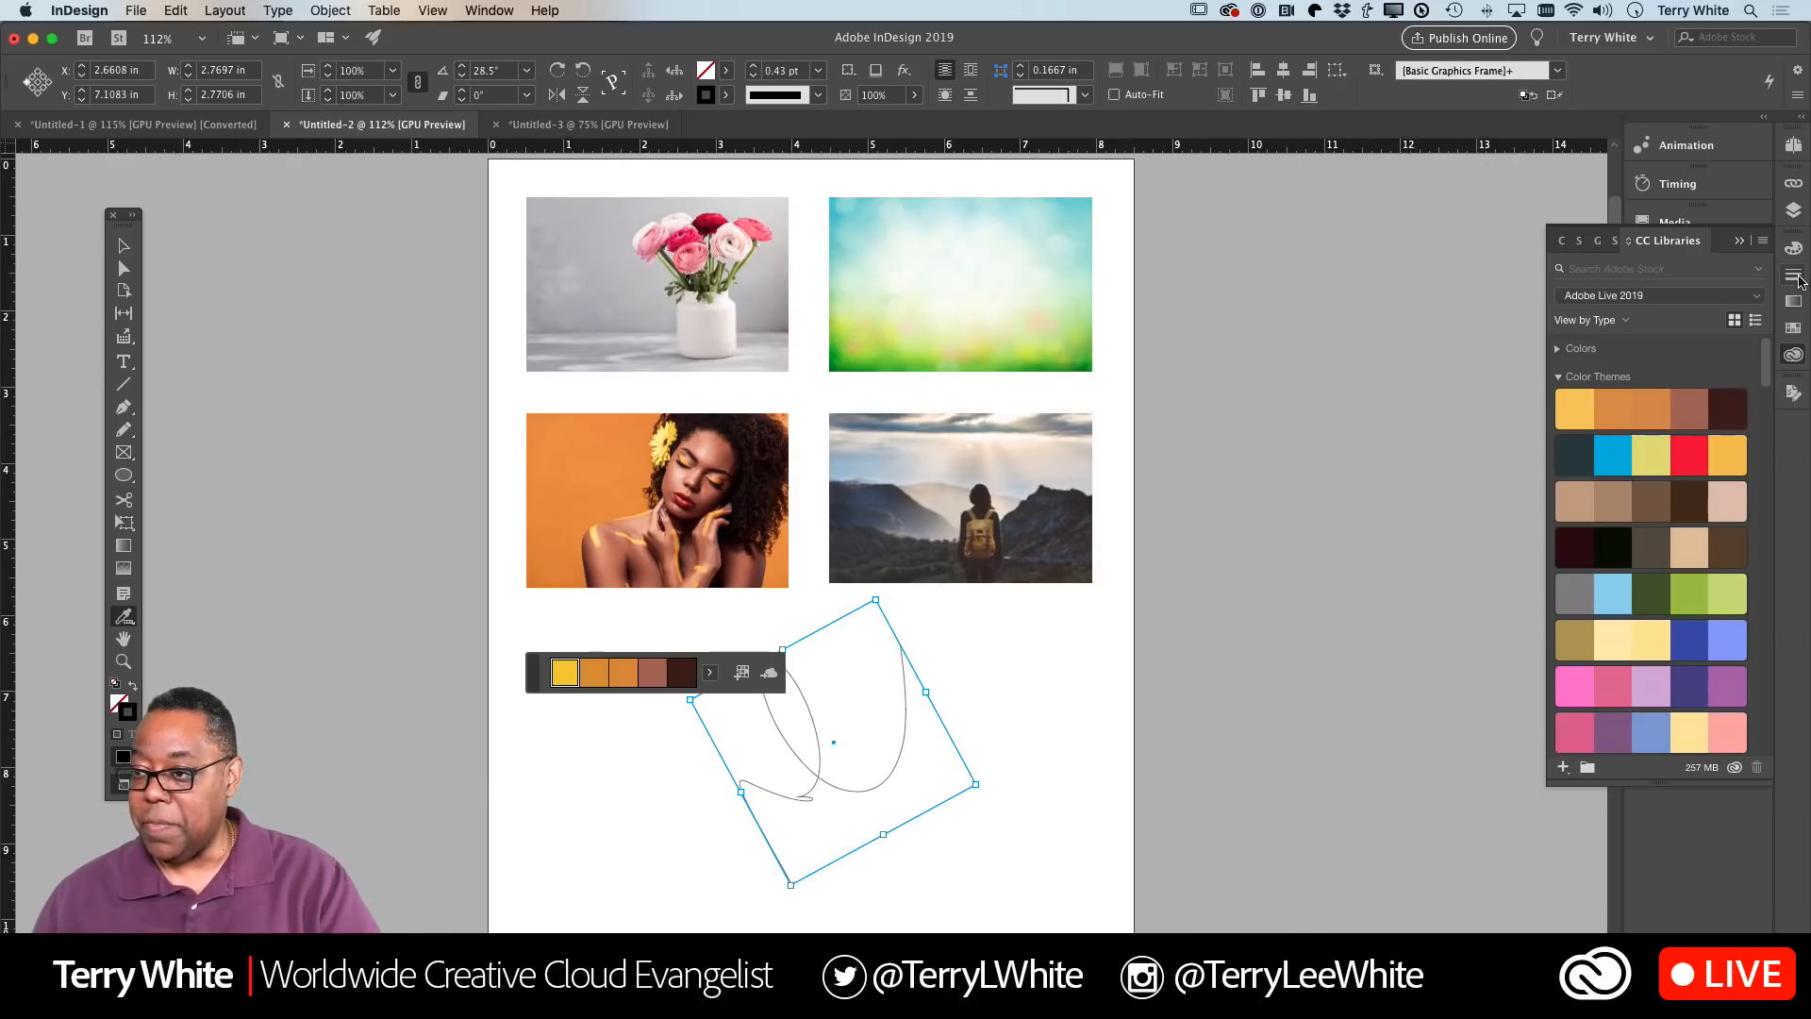
Examine the Colorful_Theme swatch group's colors and the extracted theme's alternative variants
click(1793, 325)
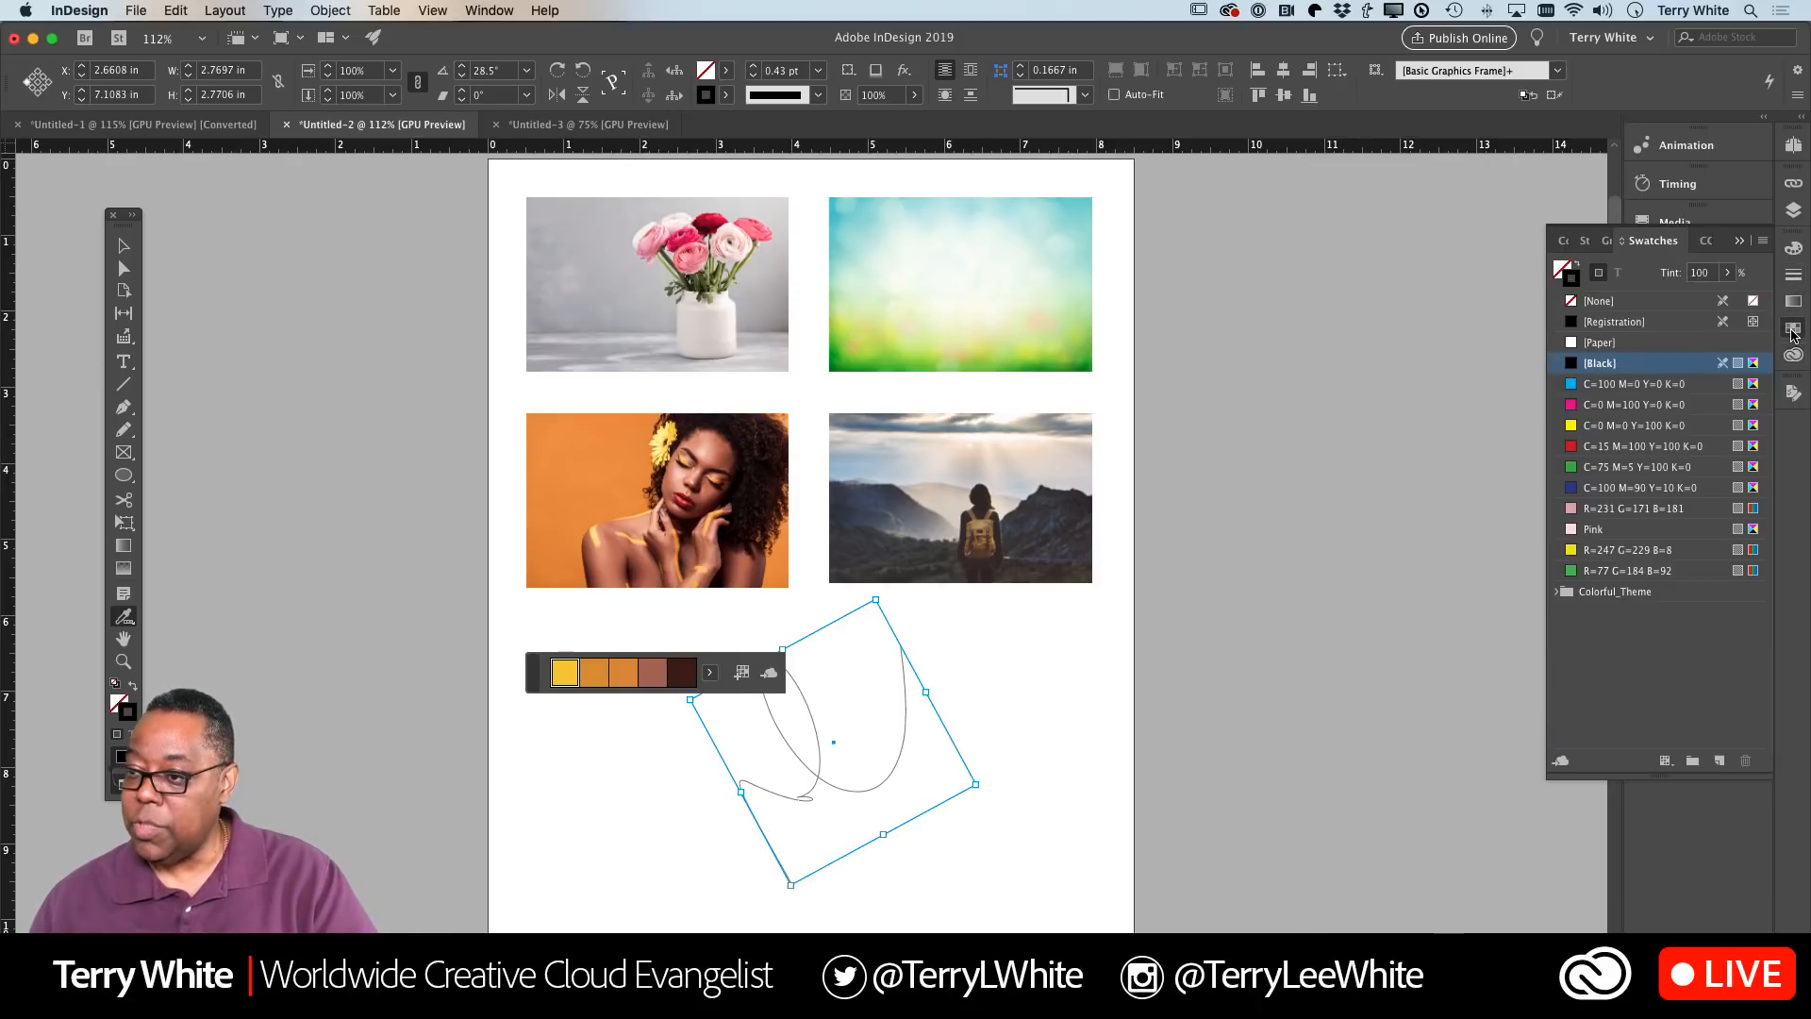
click(1557, 592)
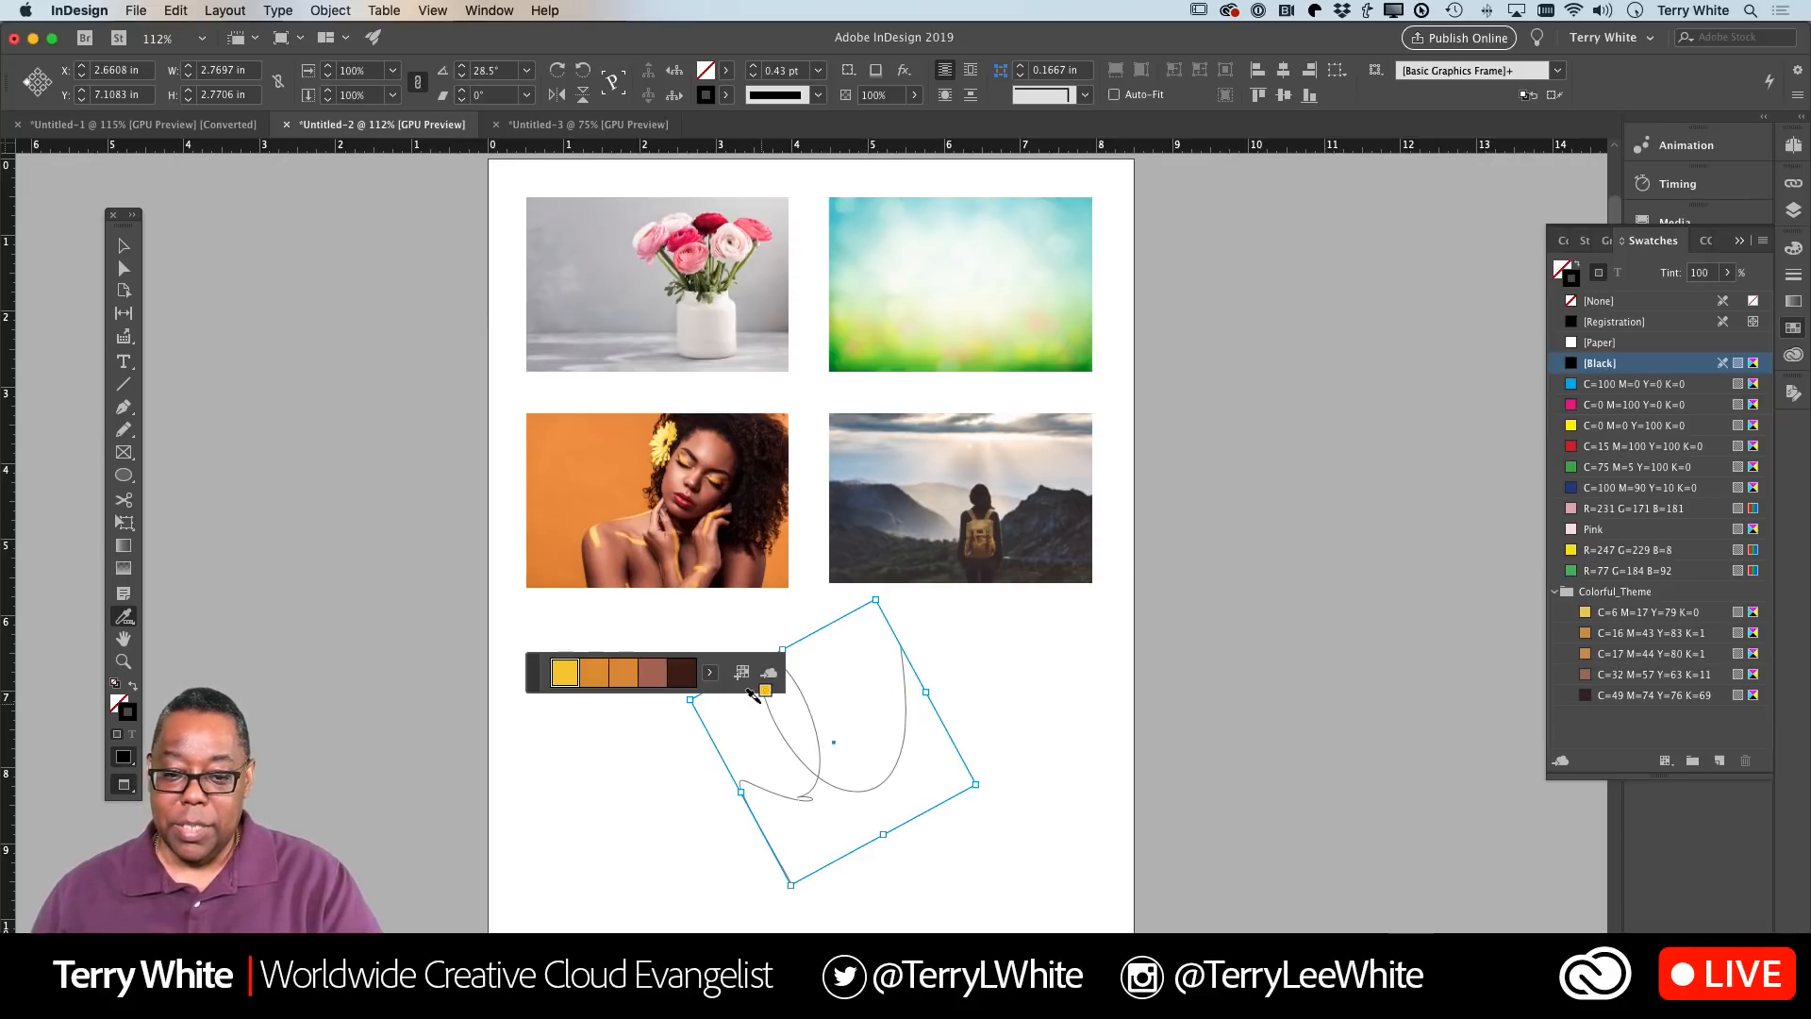
click(711, 675)
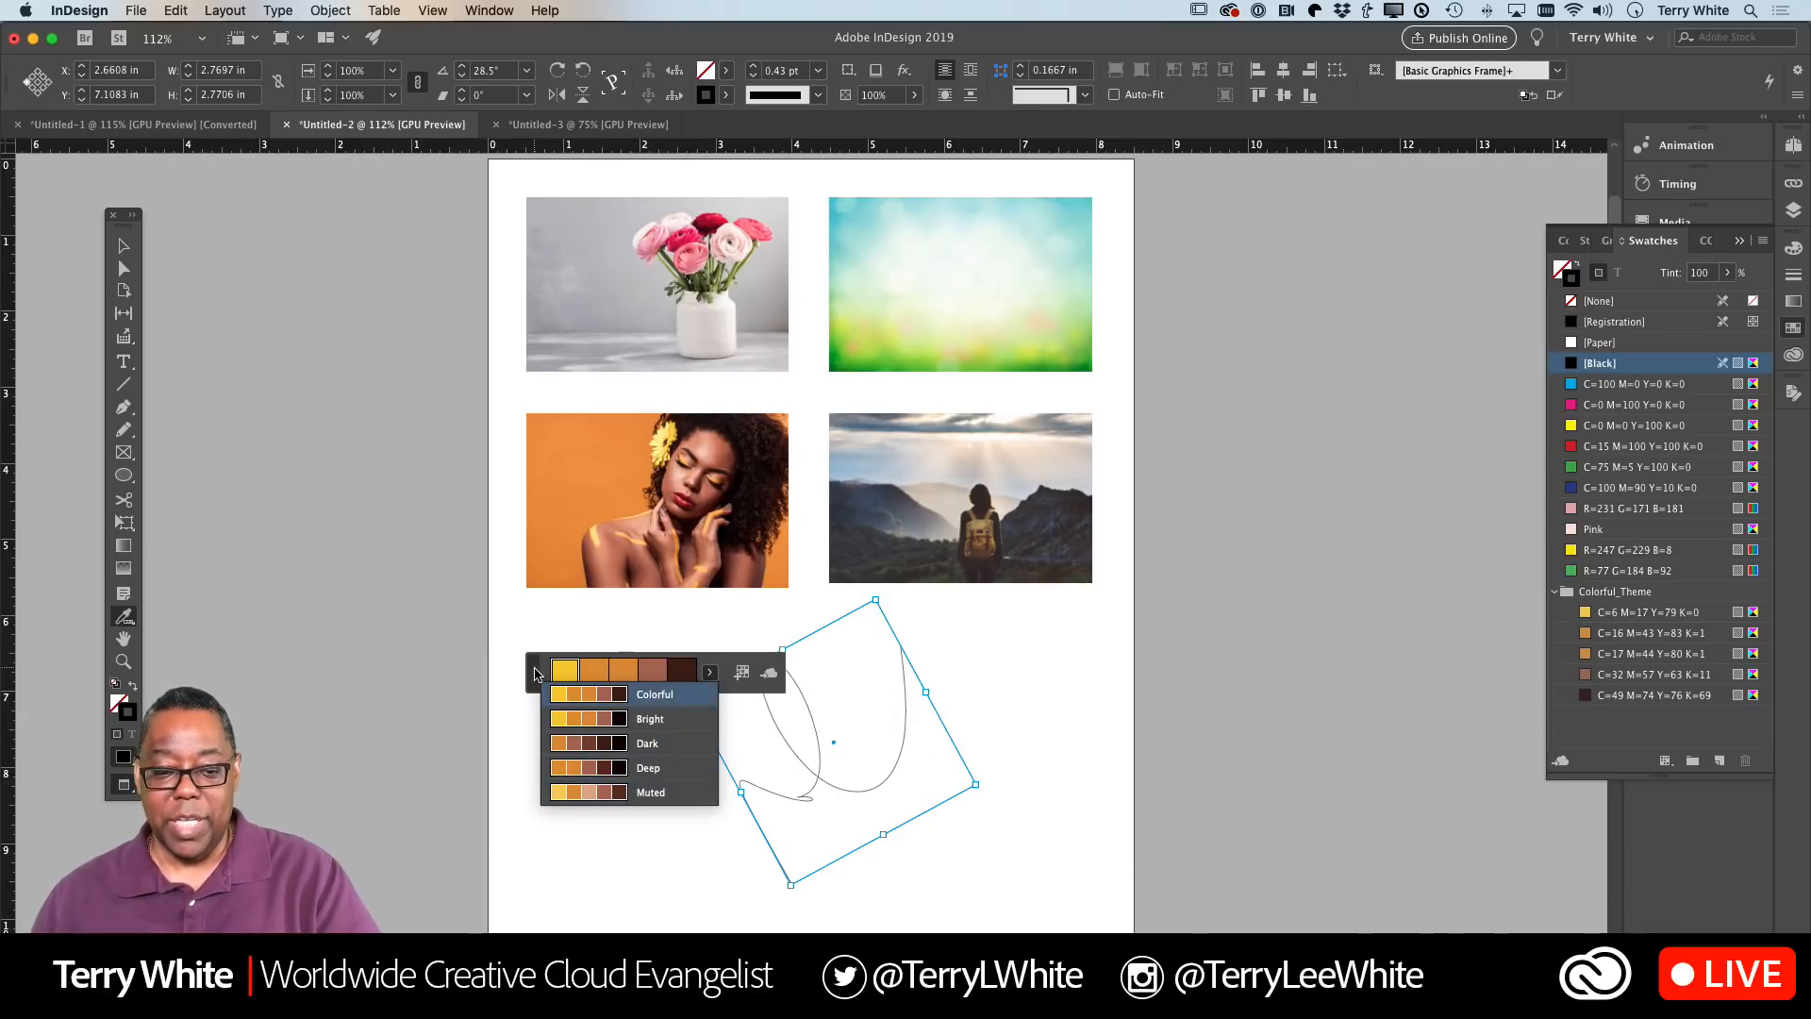
click(569, 667)
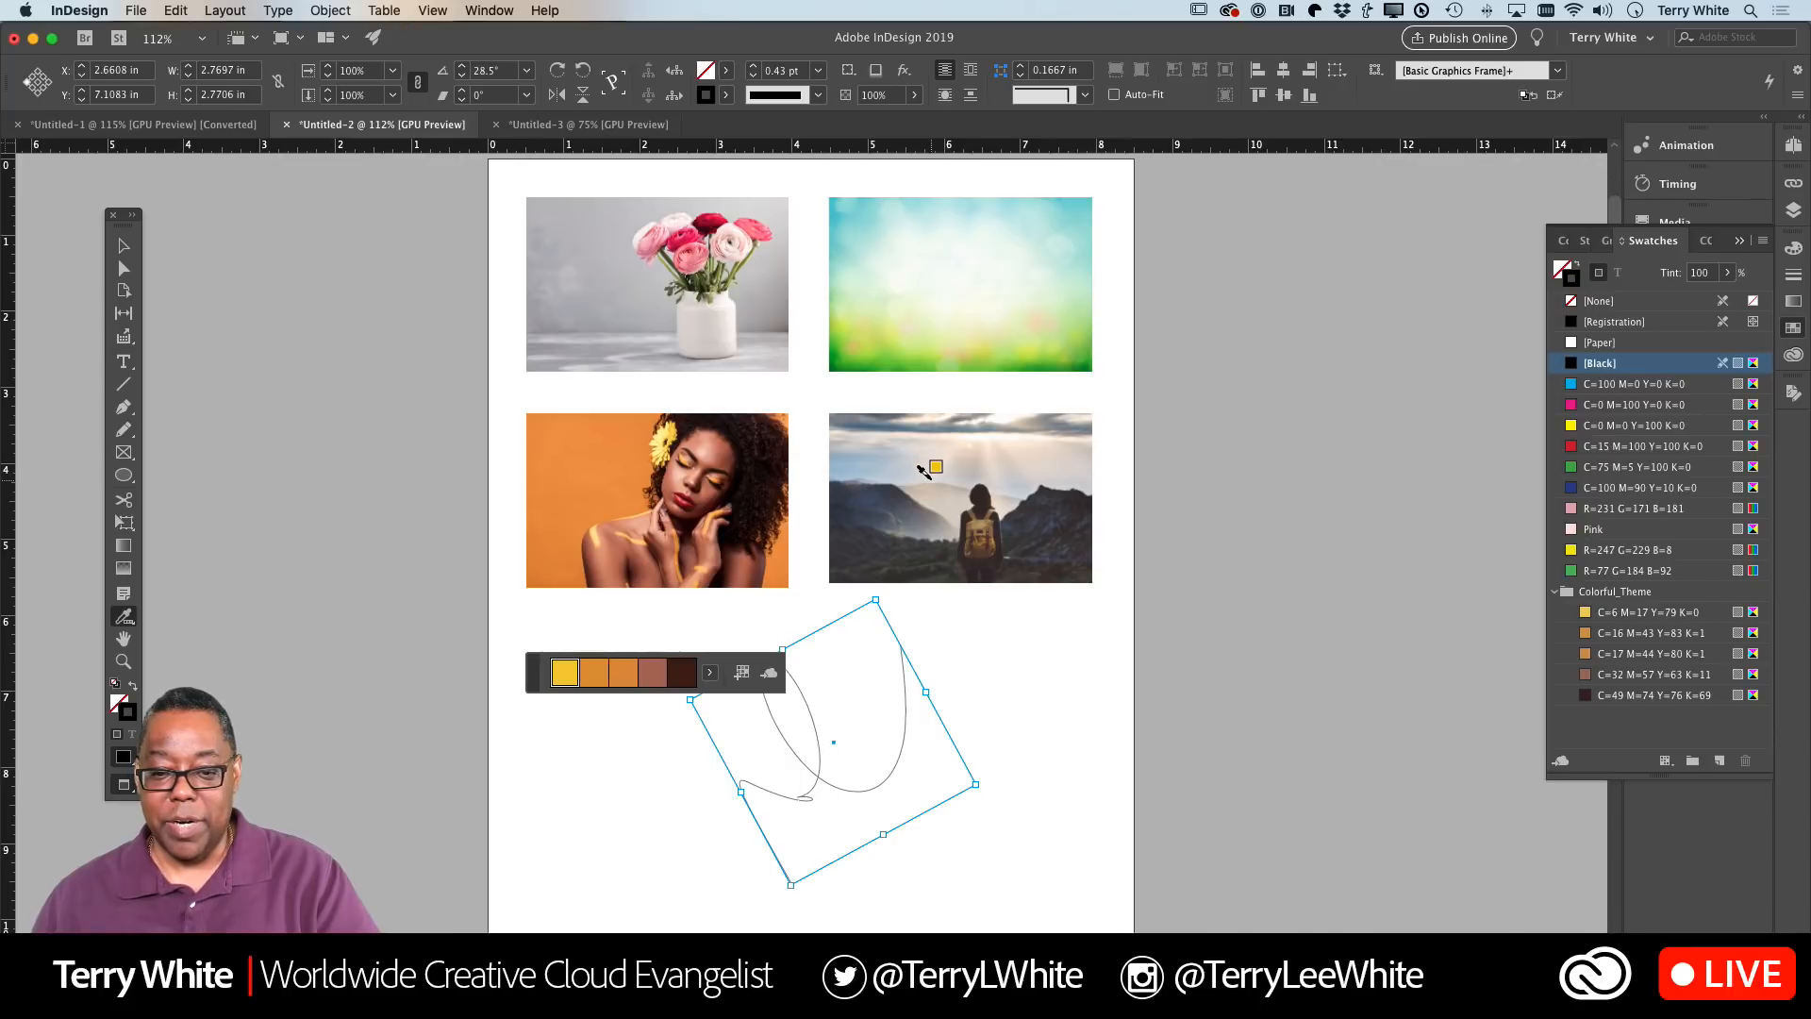
click(123, 247)
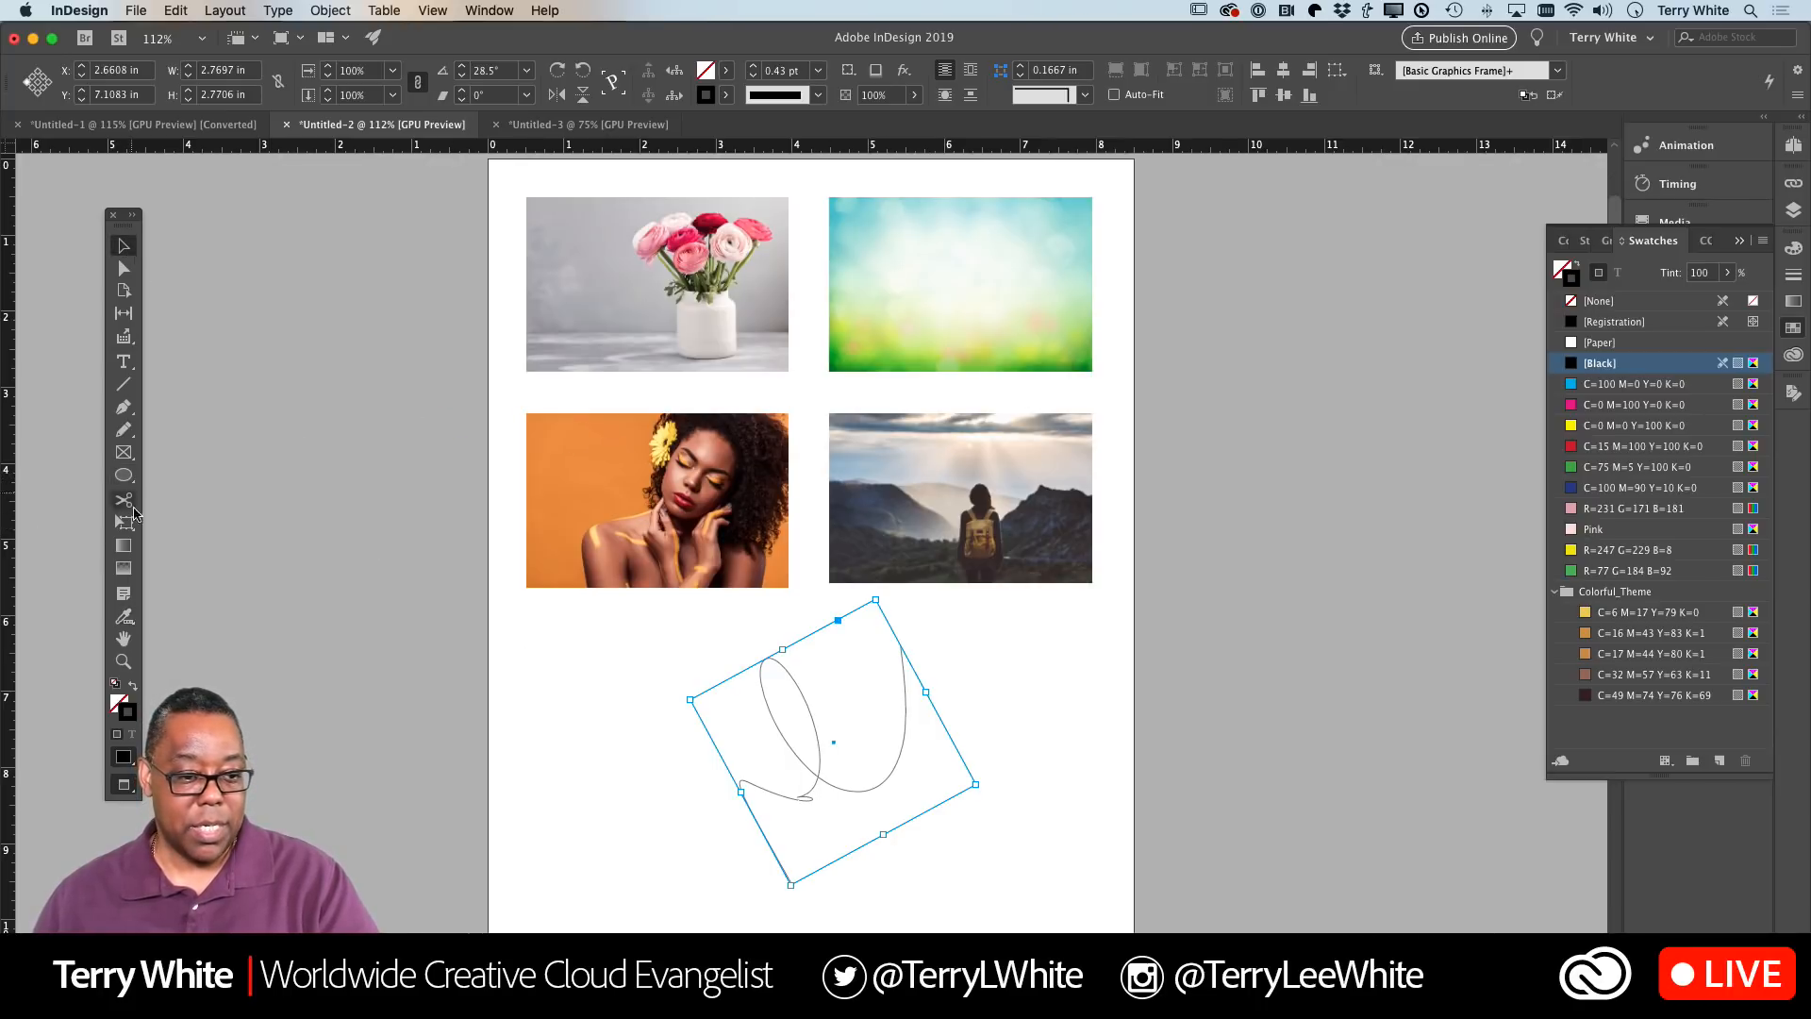
click(124, 616)
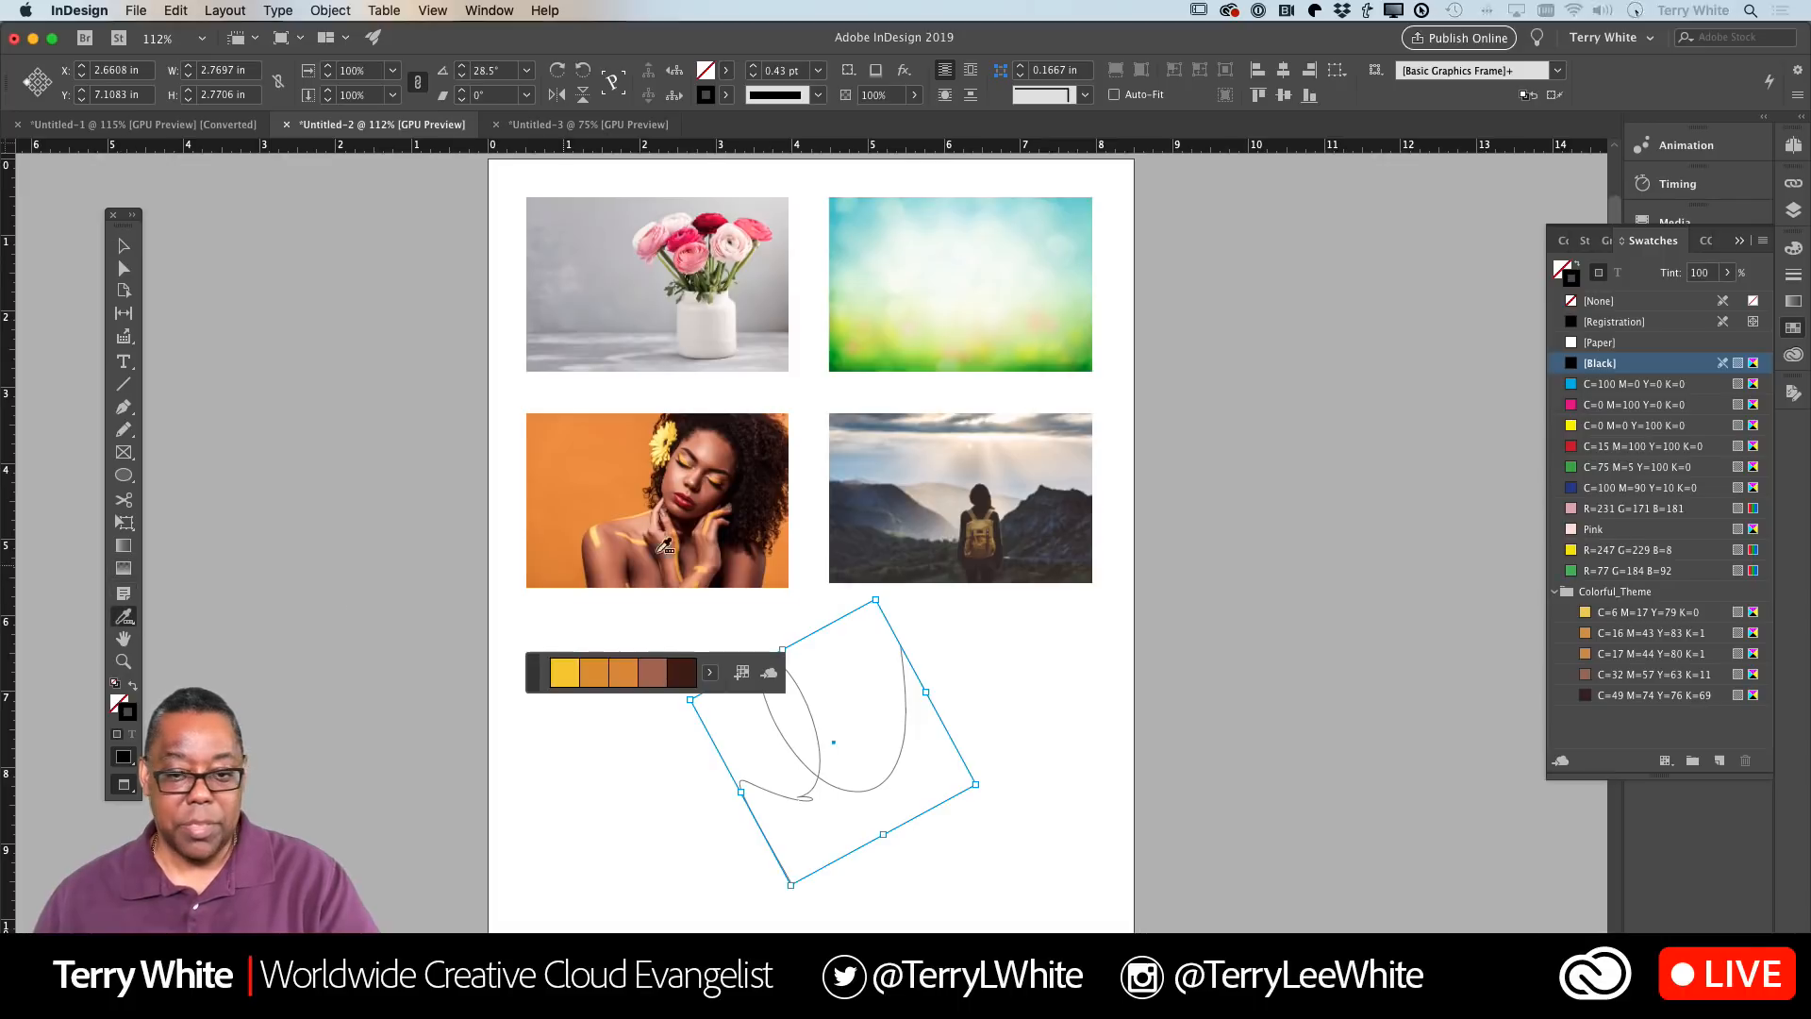
Extract color themes from the mountain hiker photo and the blurred green-and-blue photo, adding each to the Adobe Live 2019 library
click(869, 505)
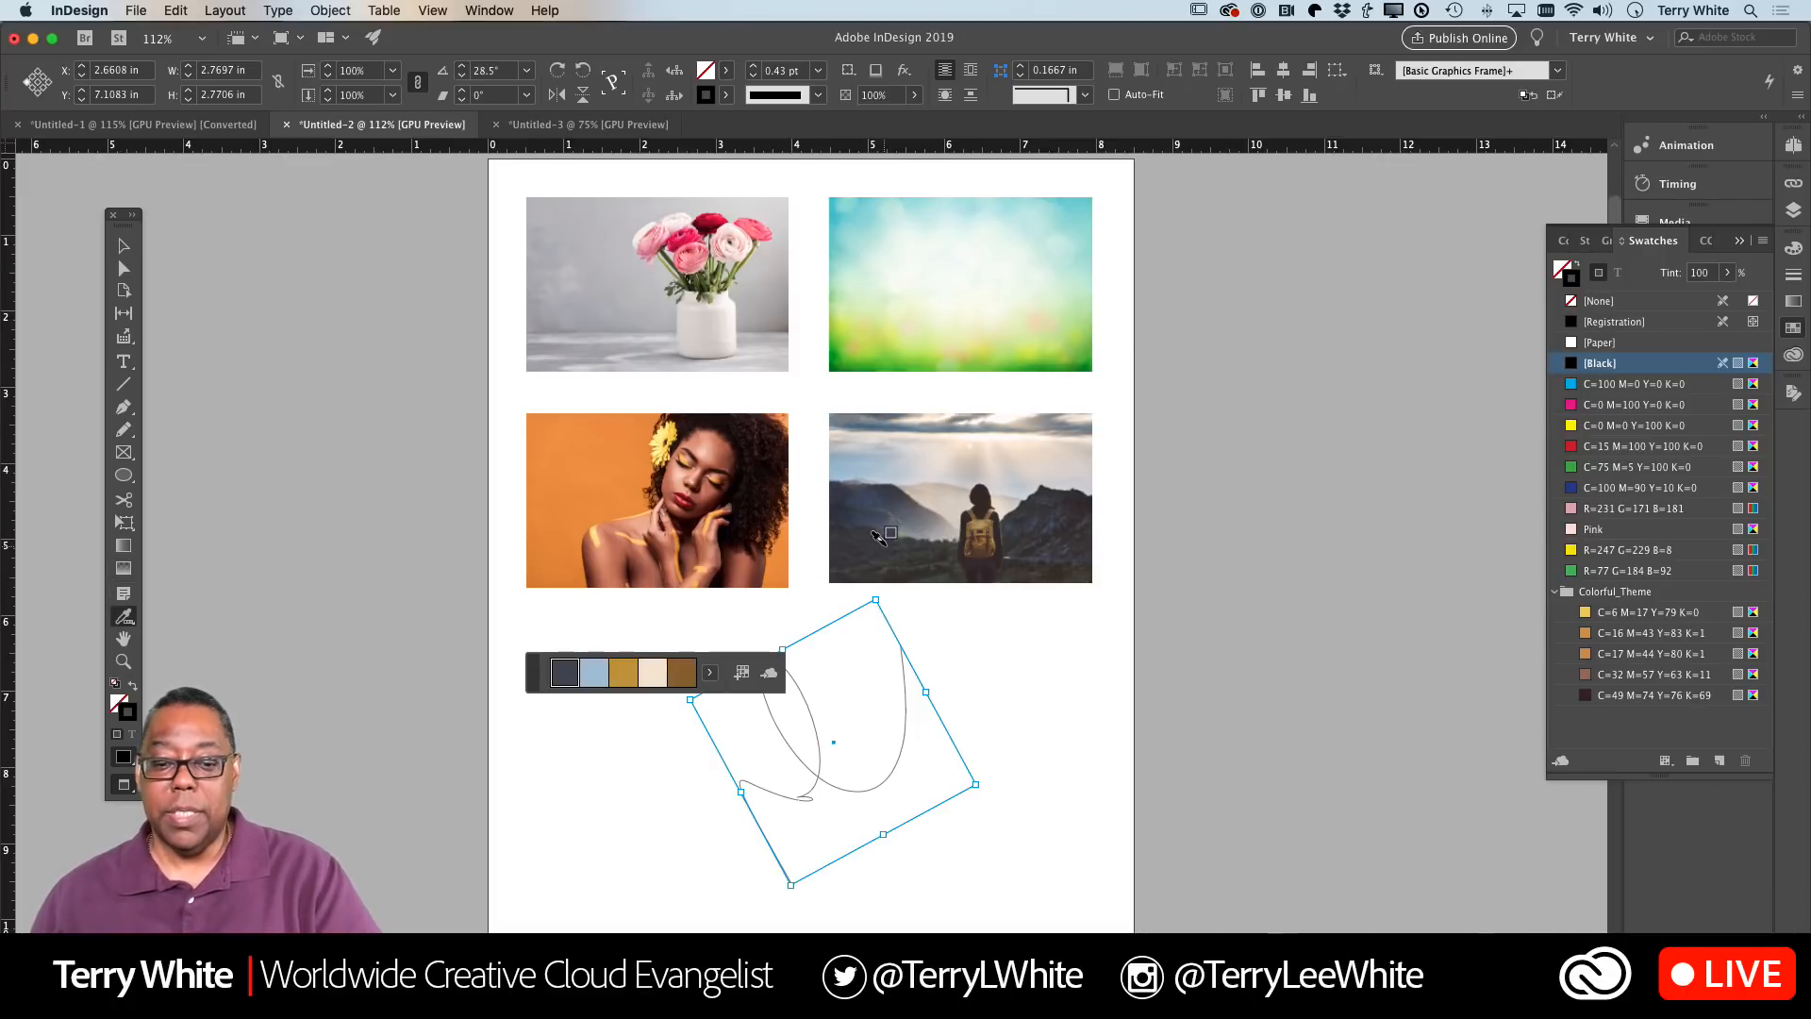
click(770, 674)
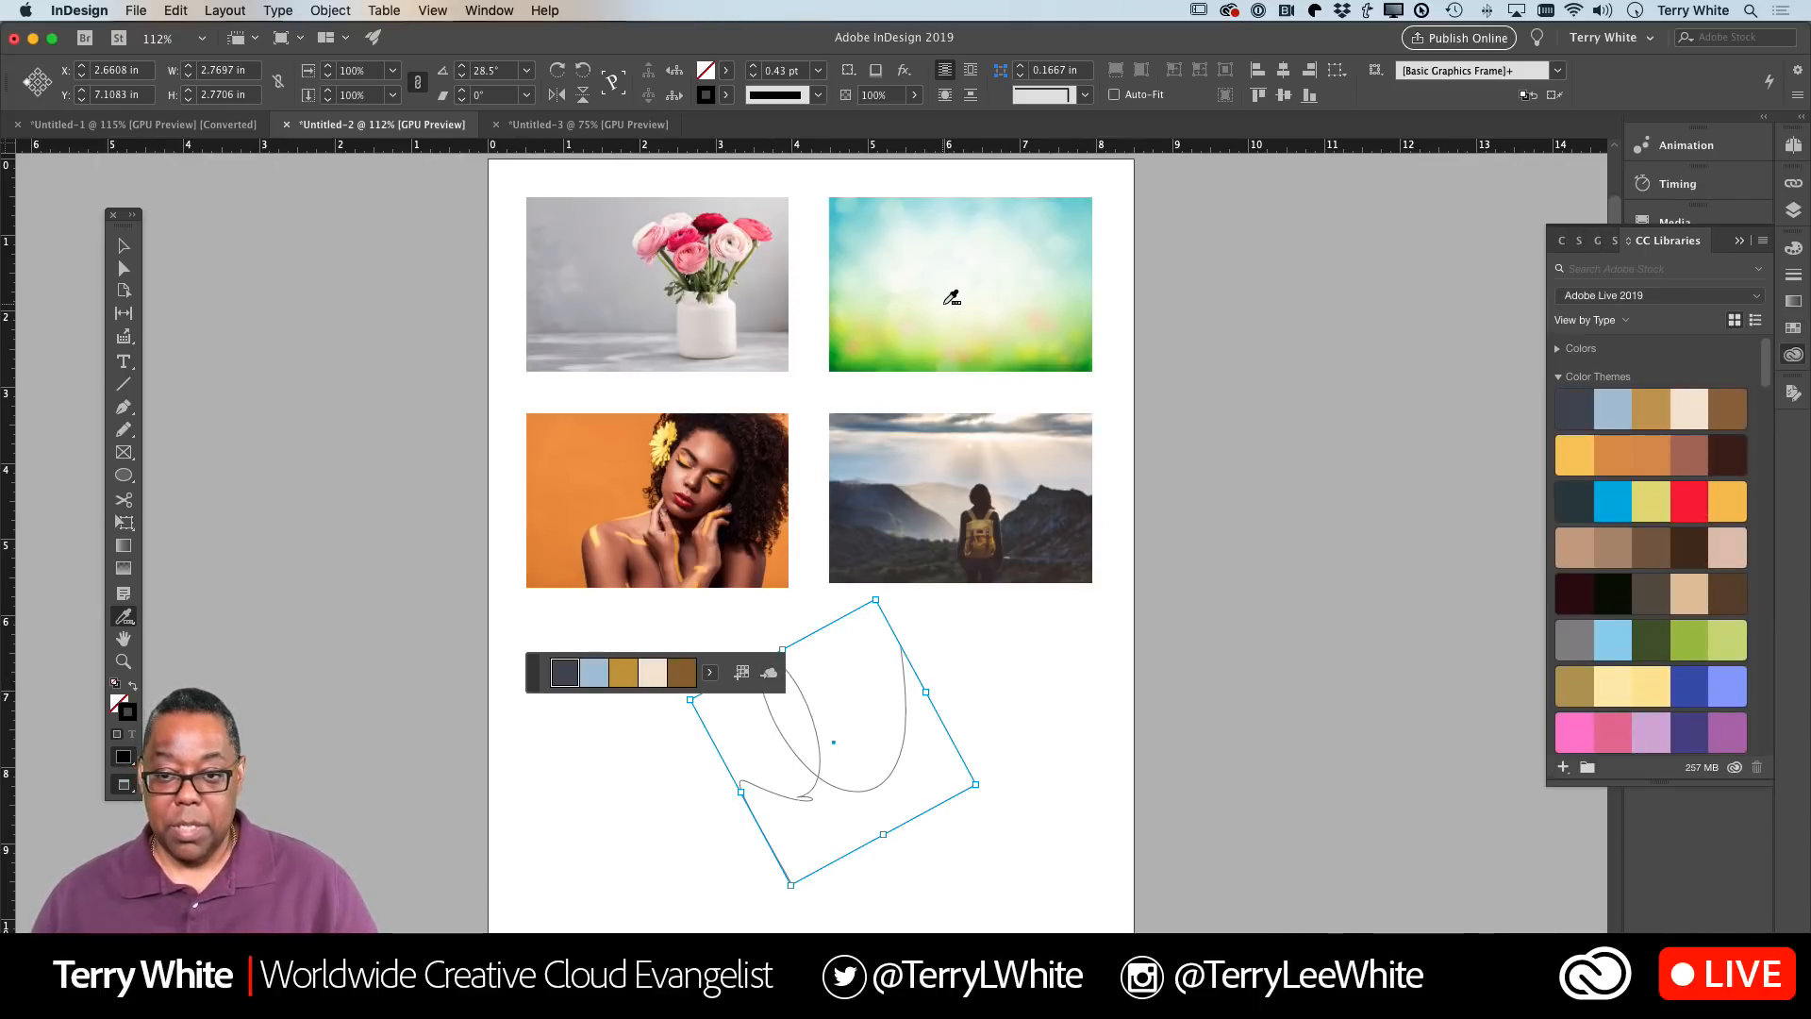
click(934, 294)
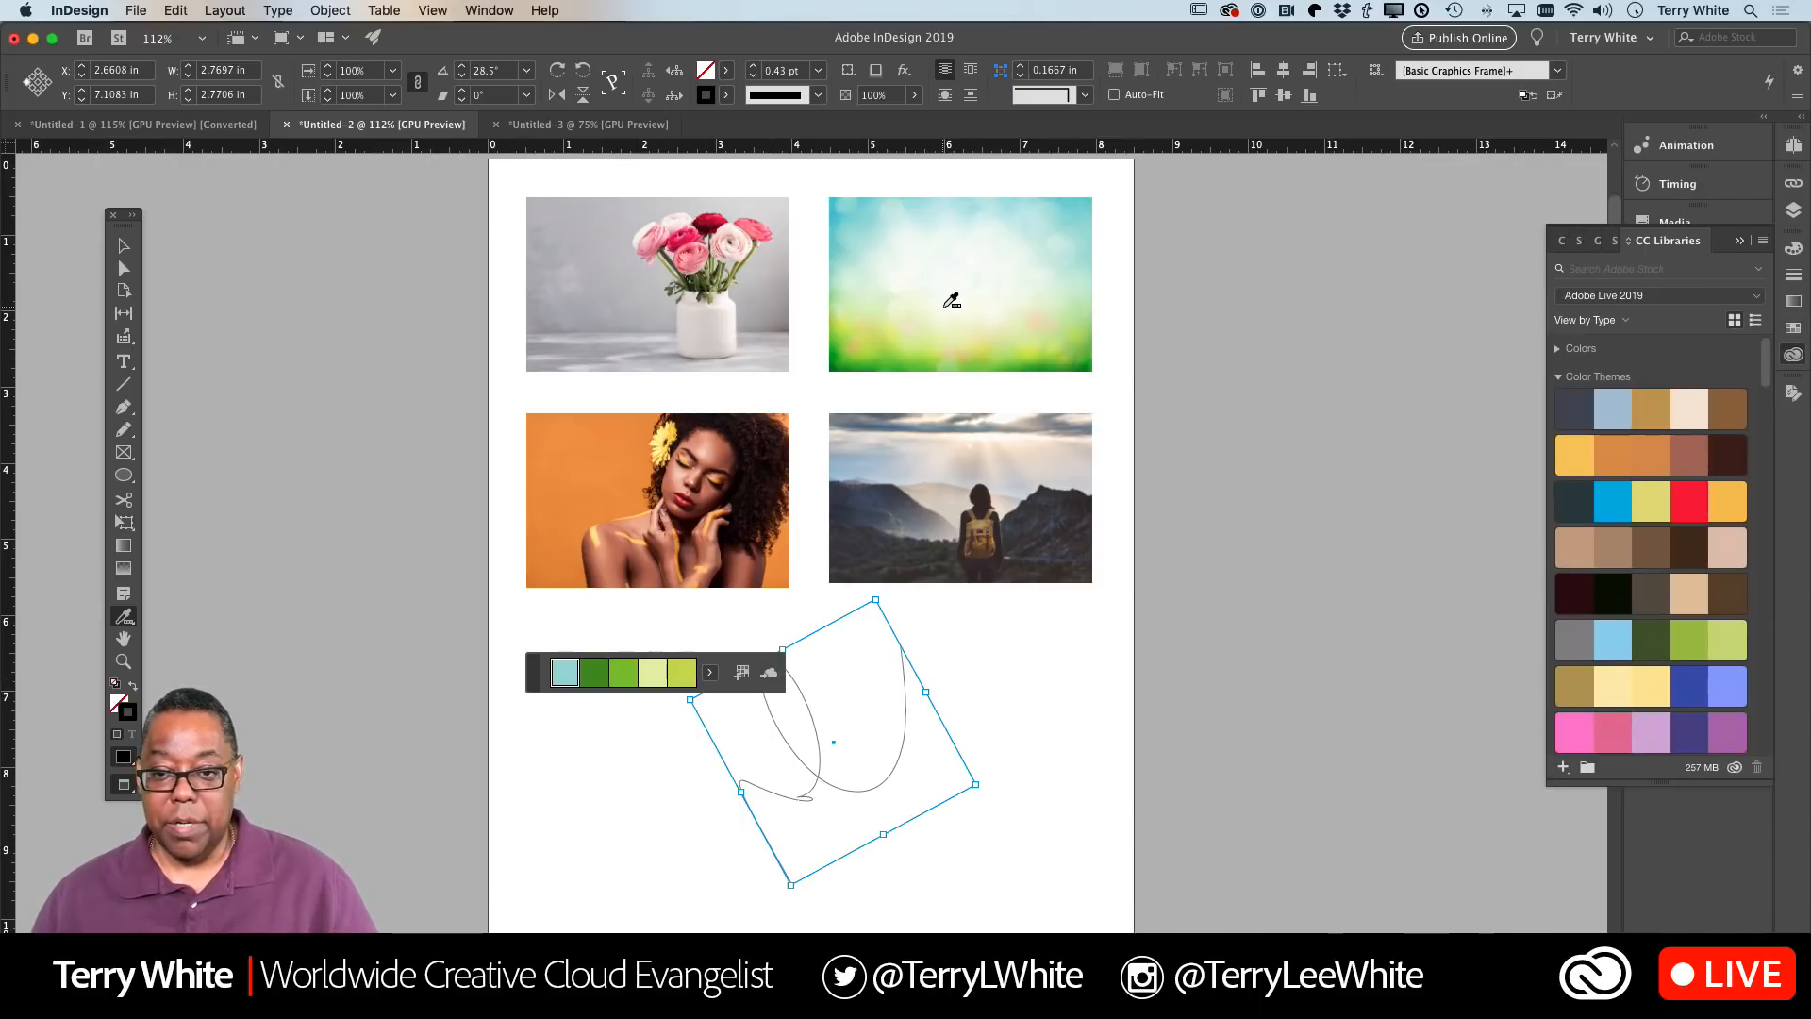
click(770, 674)
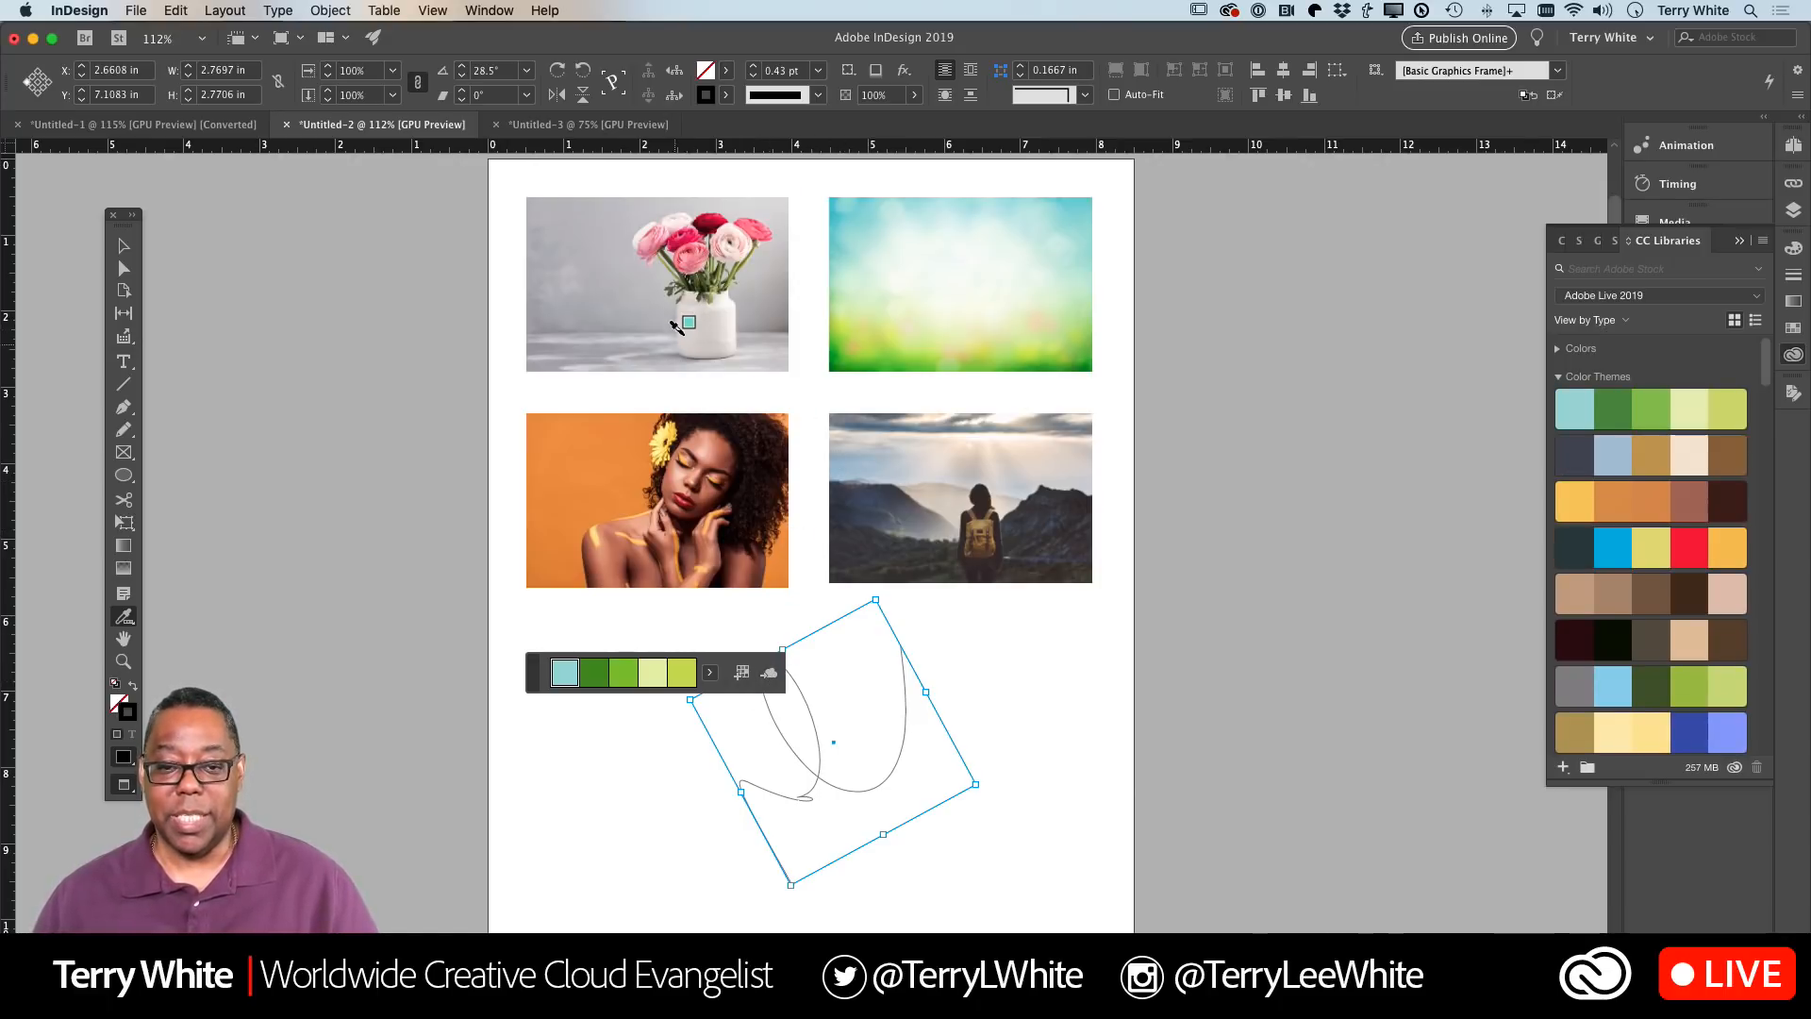
Extract a color theme from the flower vase photo and add it to the Adobe Live 2019 library
key(alt)
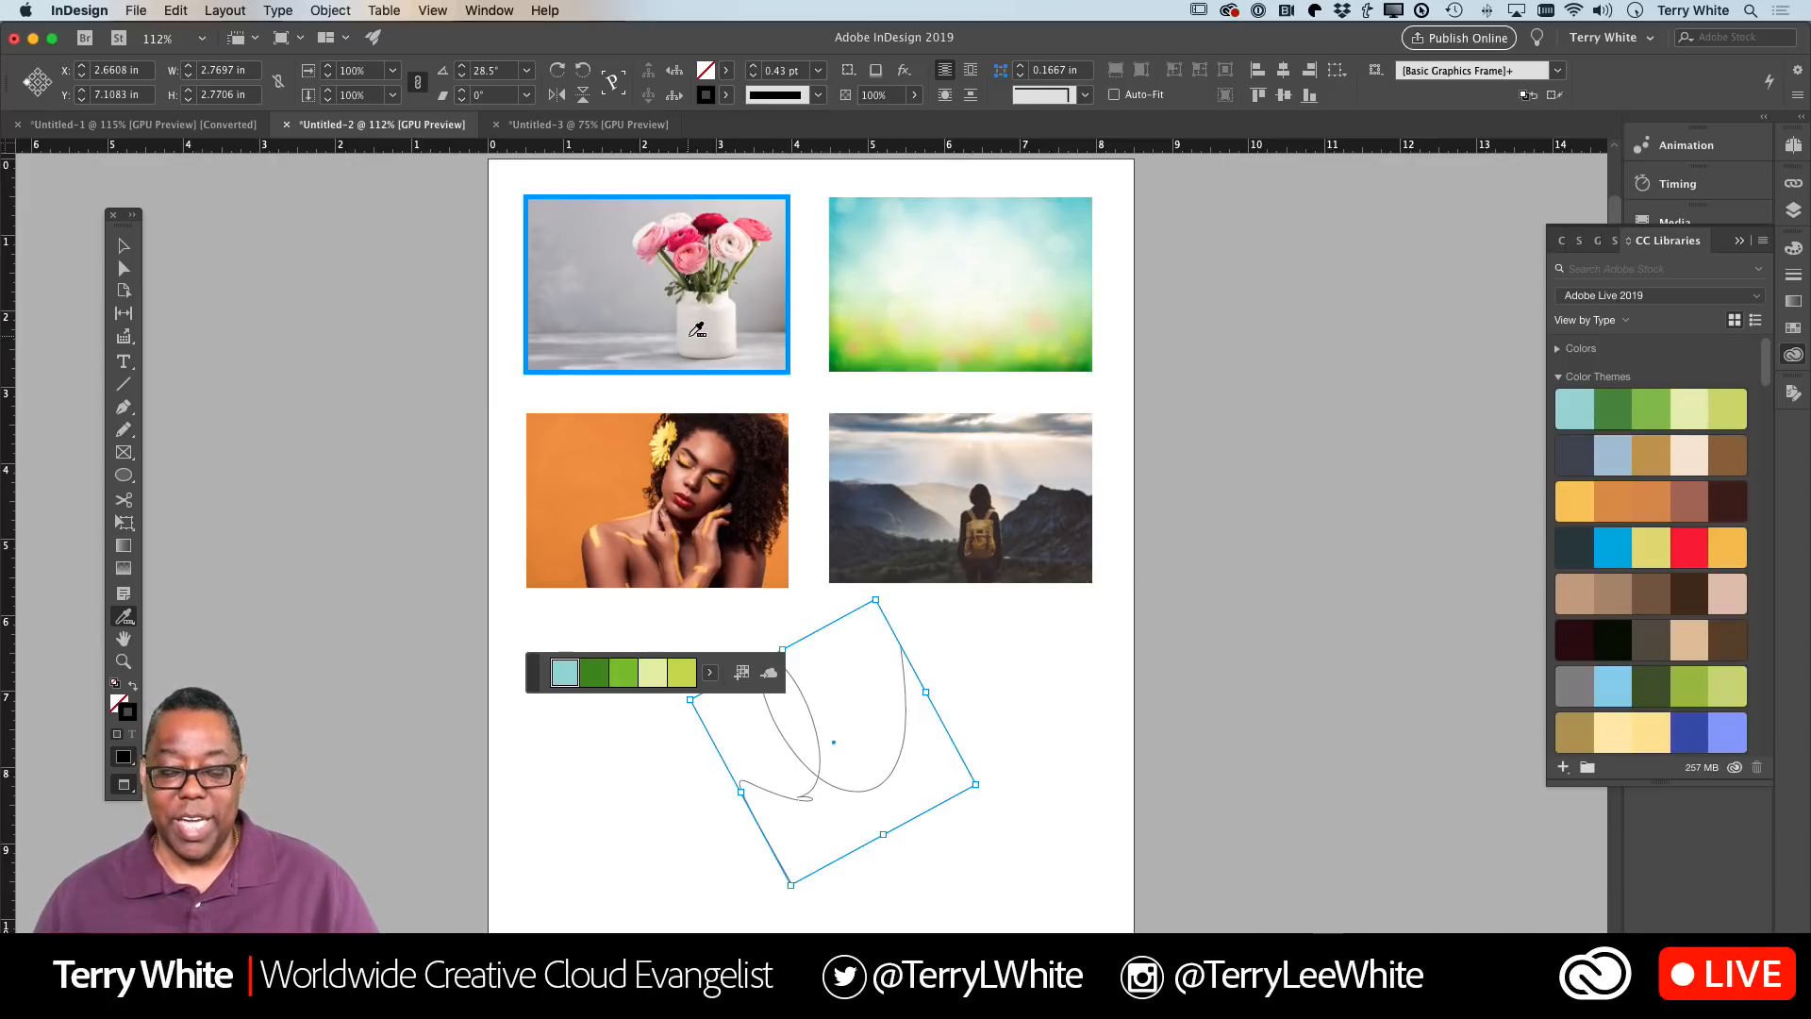
click(697, 329)
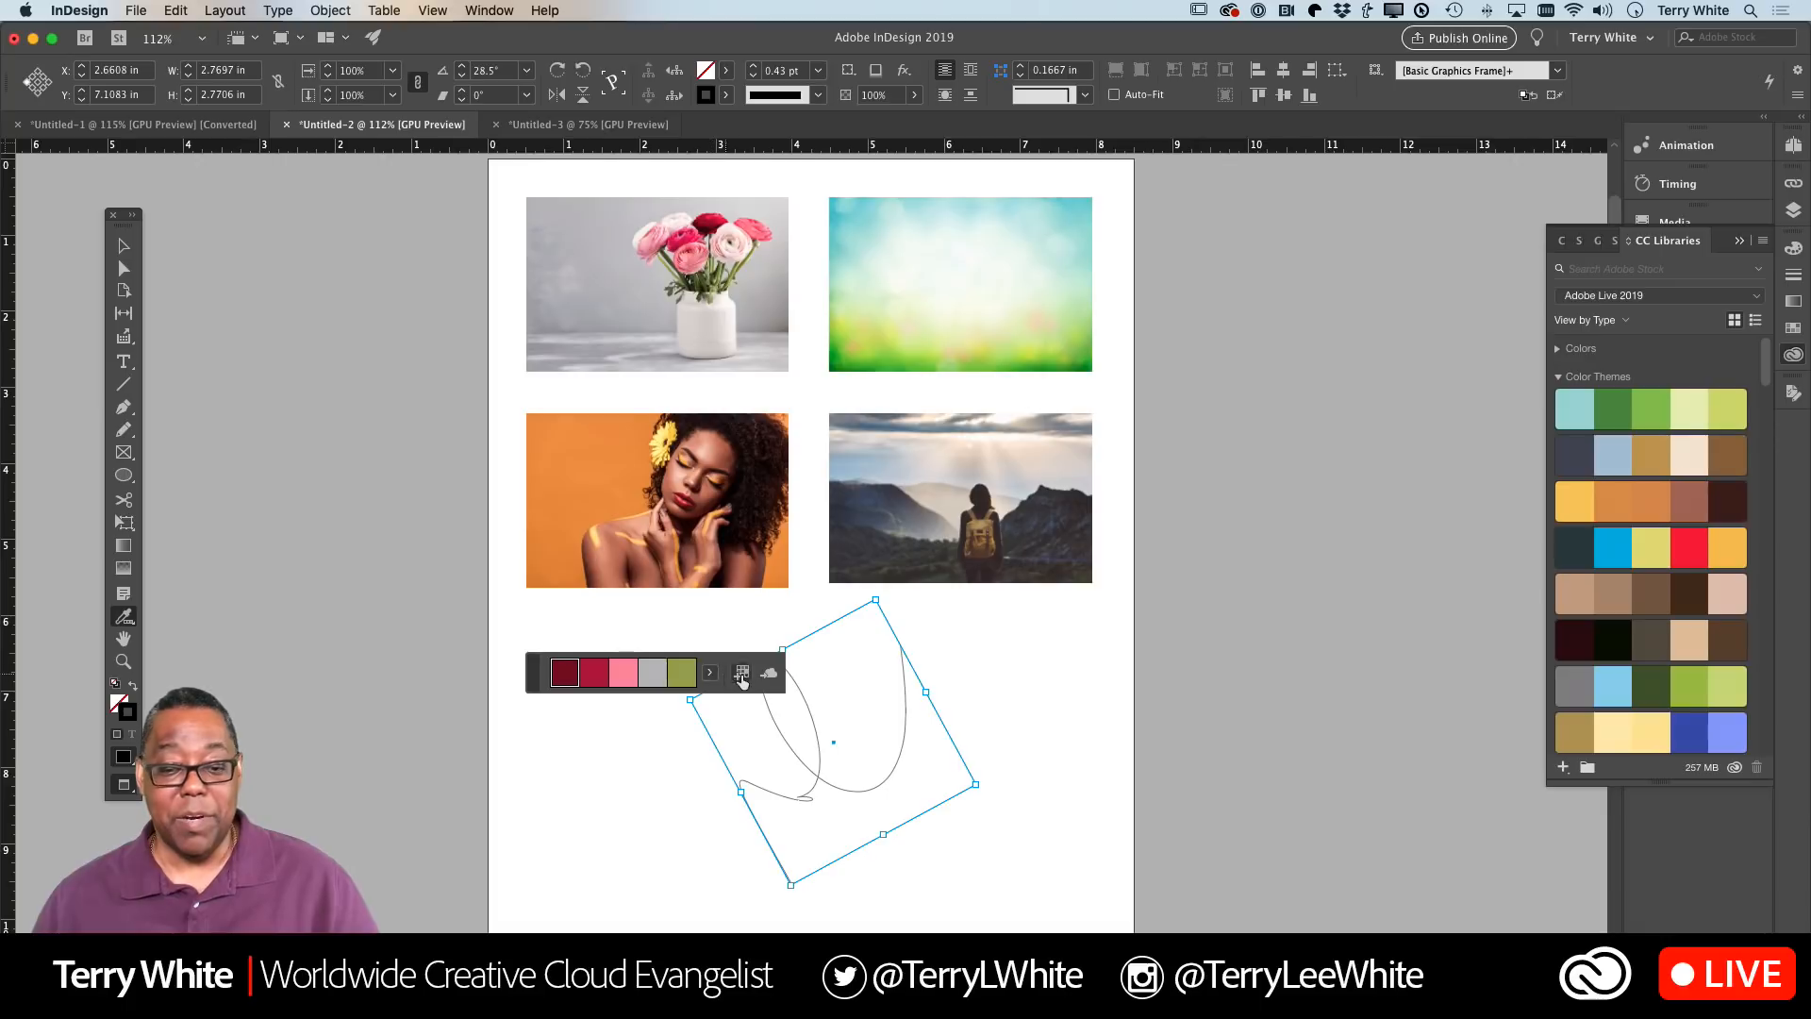
click(770, 673)
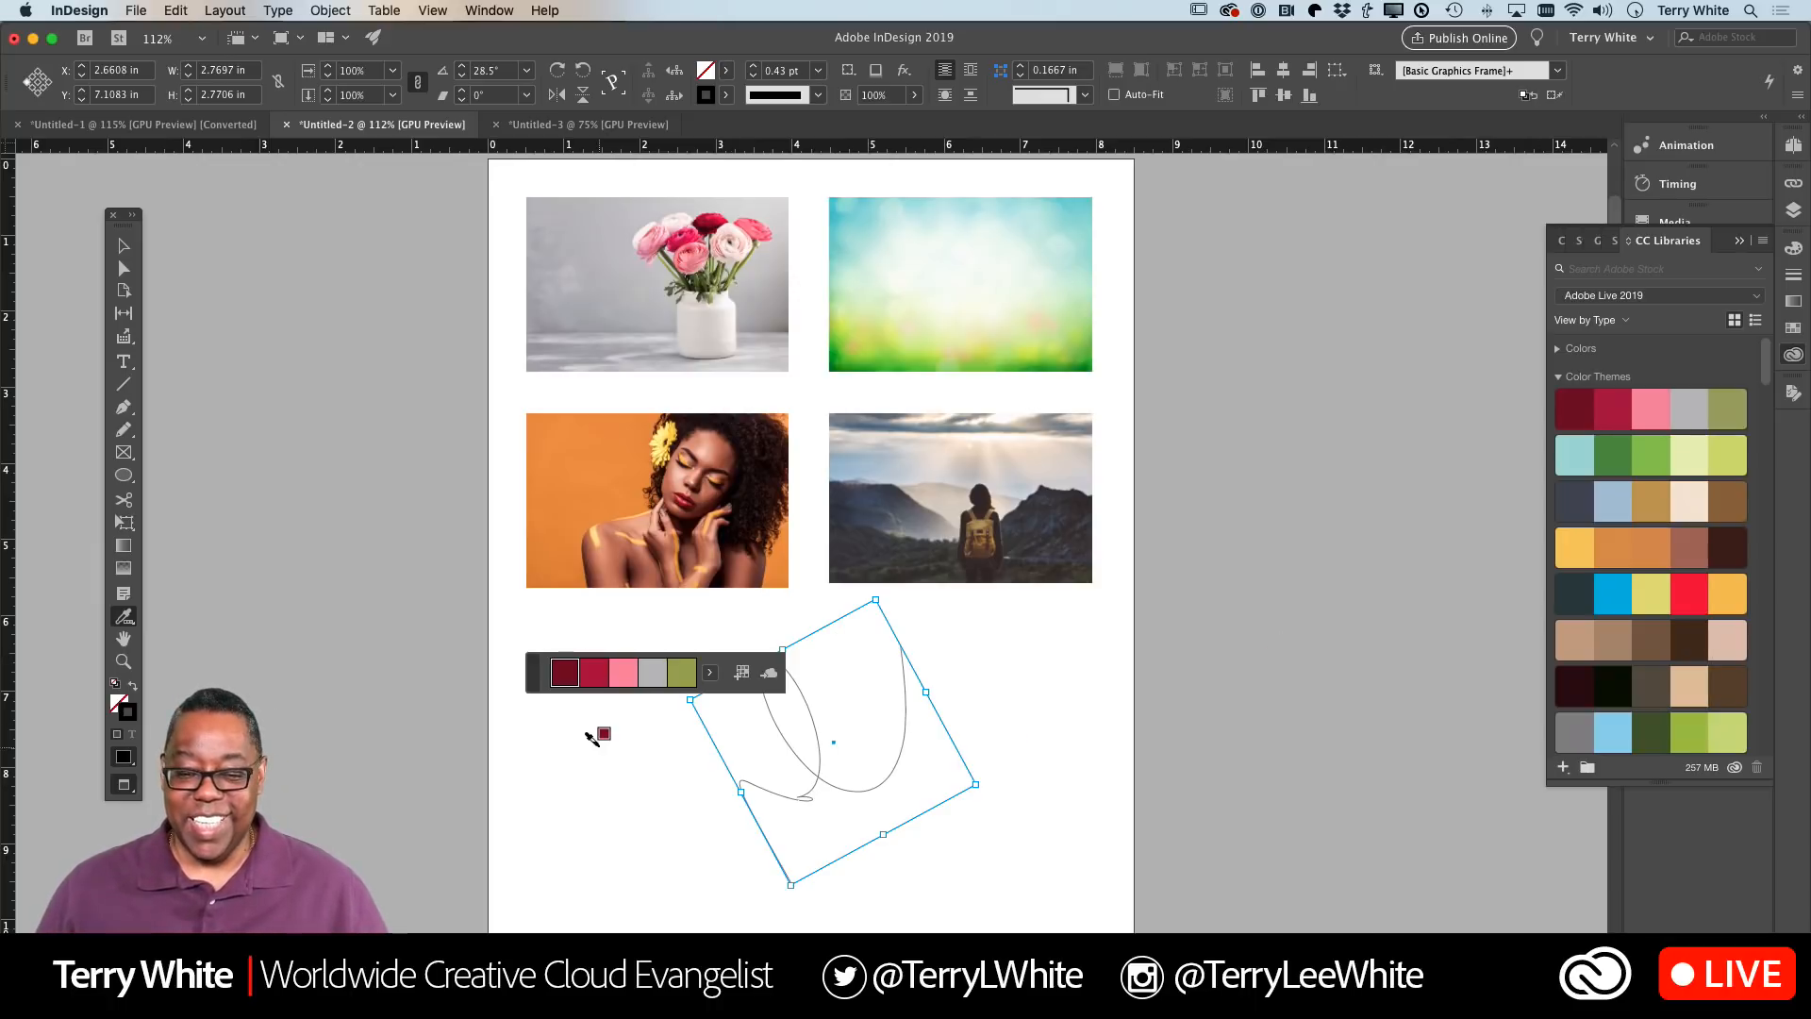
Move the color theme bar mostly off the page and switch to the presenter's custom Essentials workspace
drag(533, 677, 294, 693)
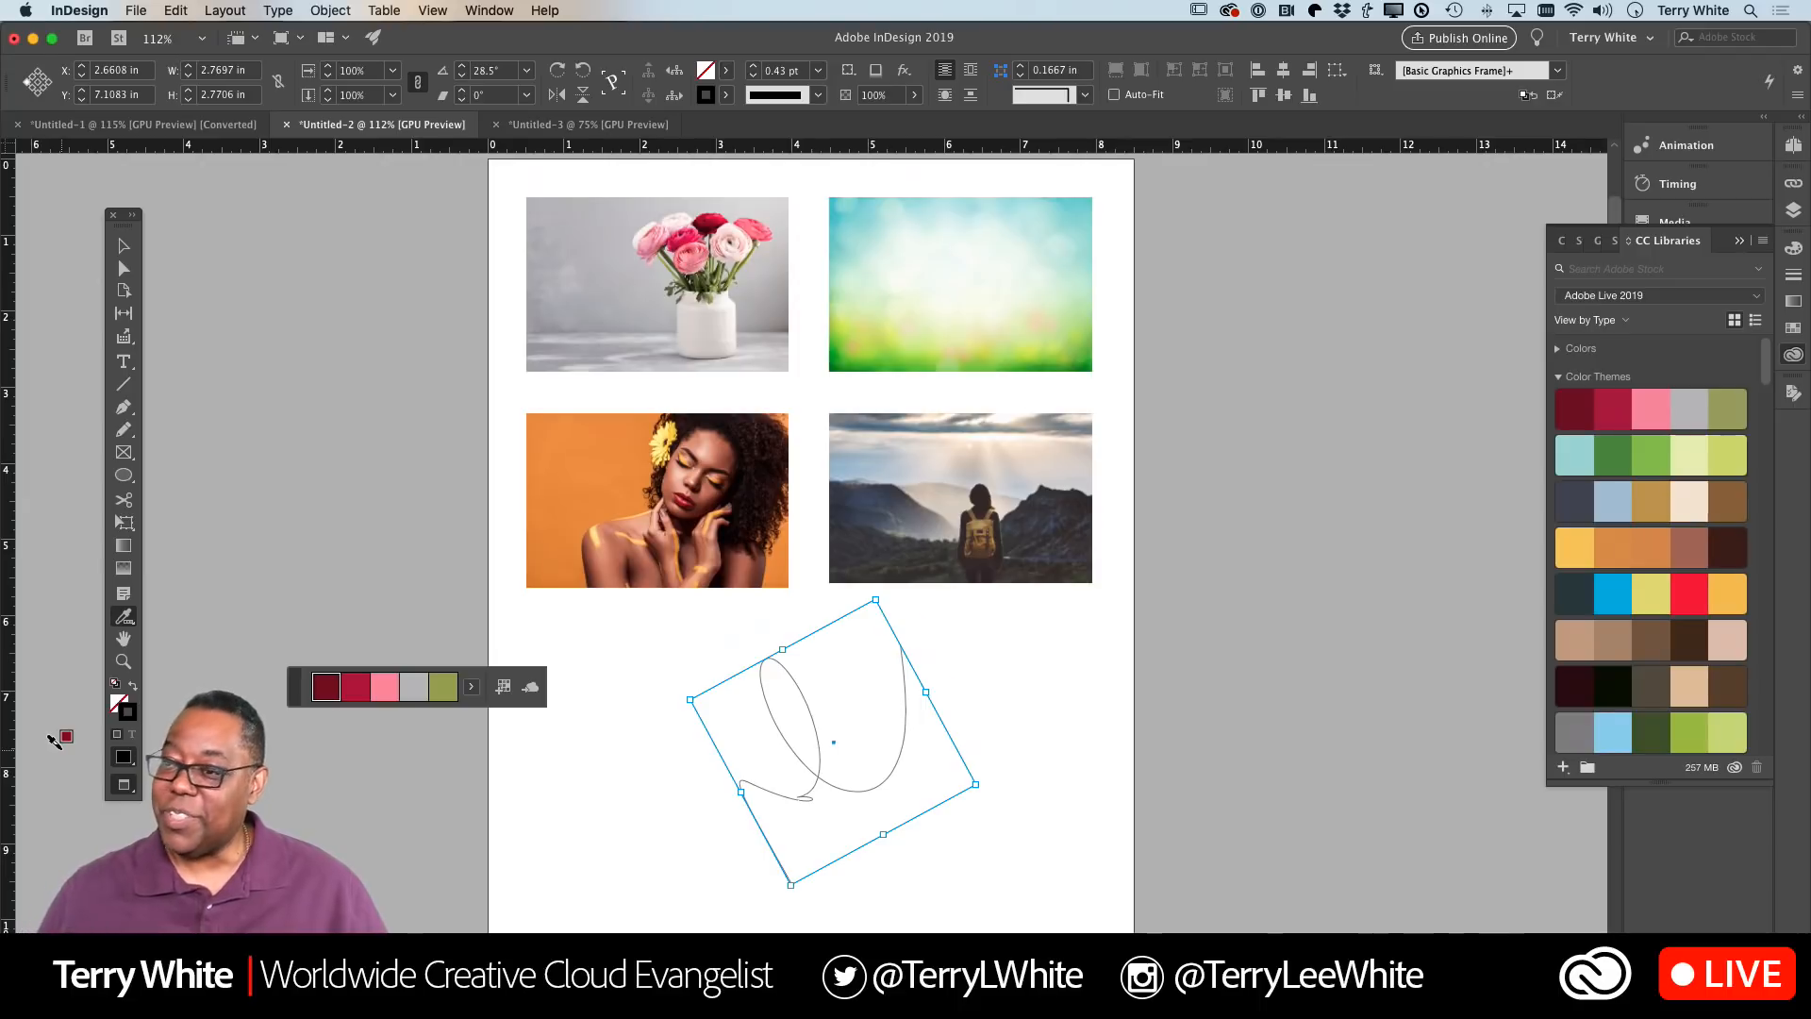
scroll(55, 740, down, 5)
scroll(55, 740, up, 1)
scroll(54, 741, up, 3)
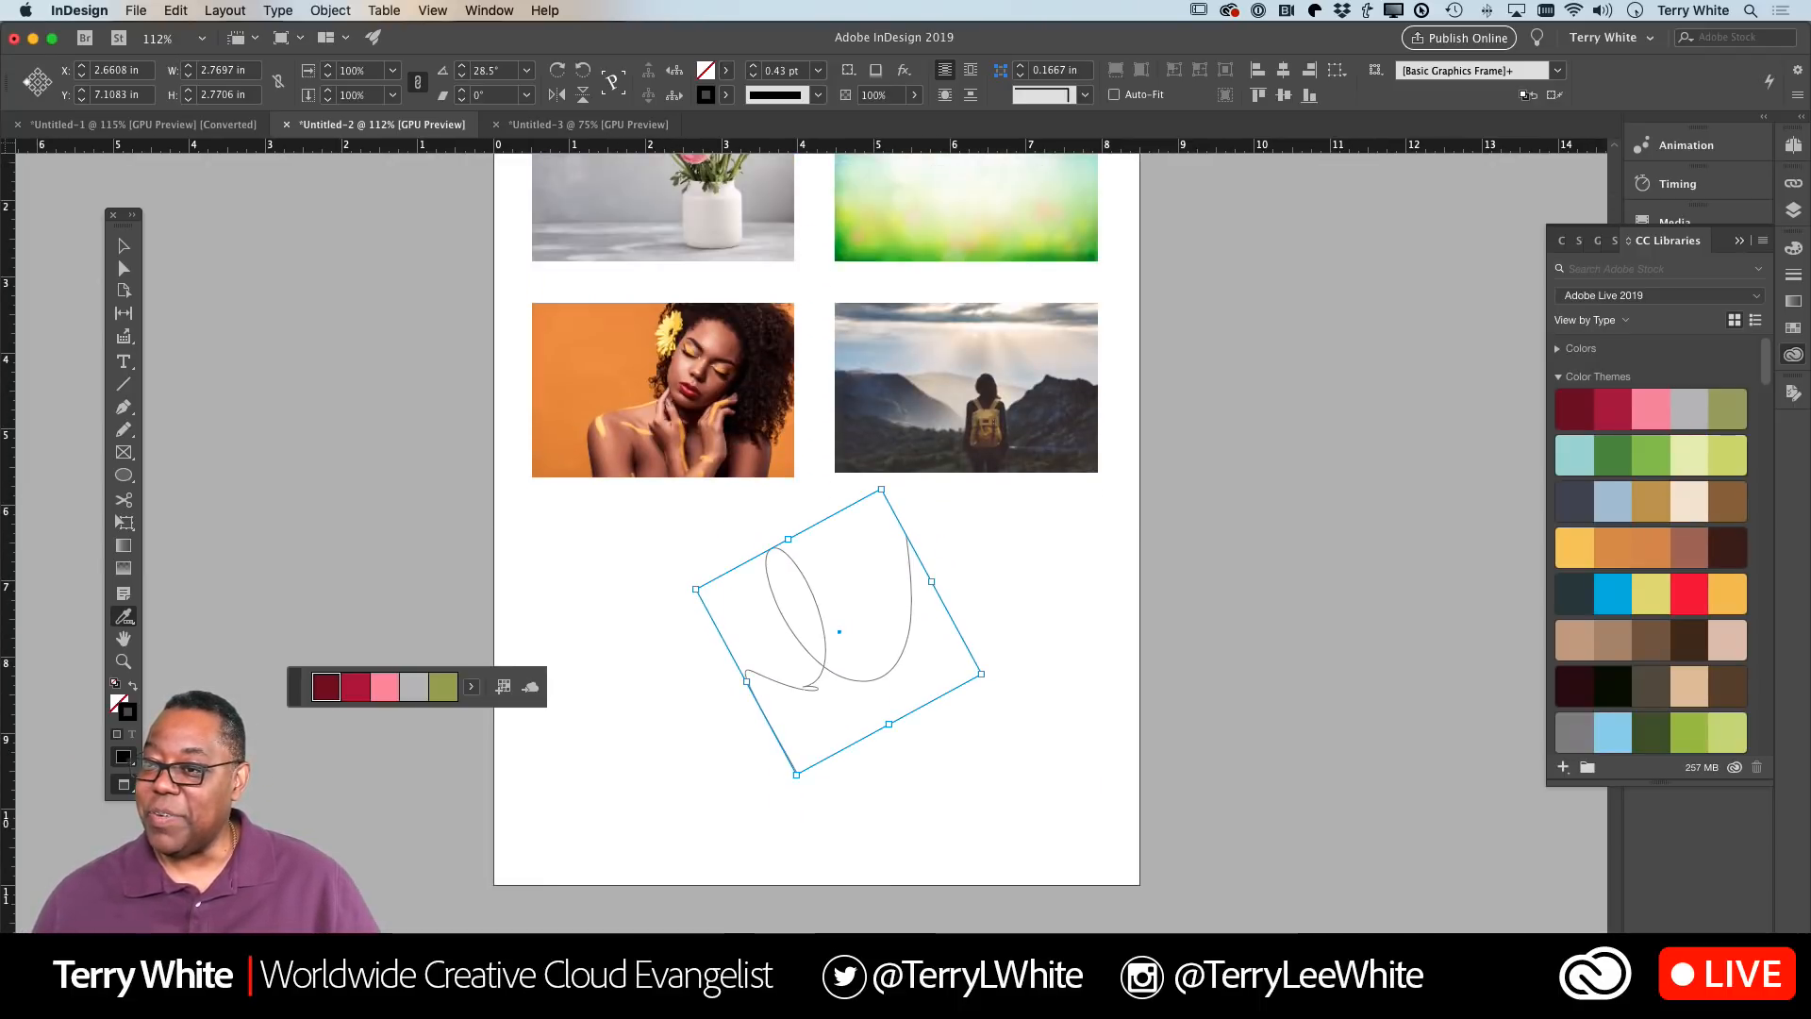
click(1653, 39)
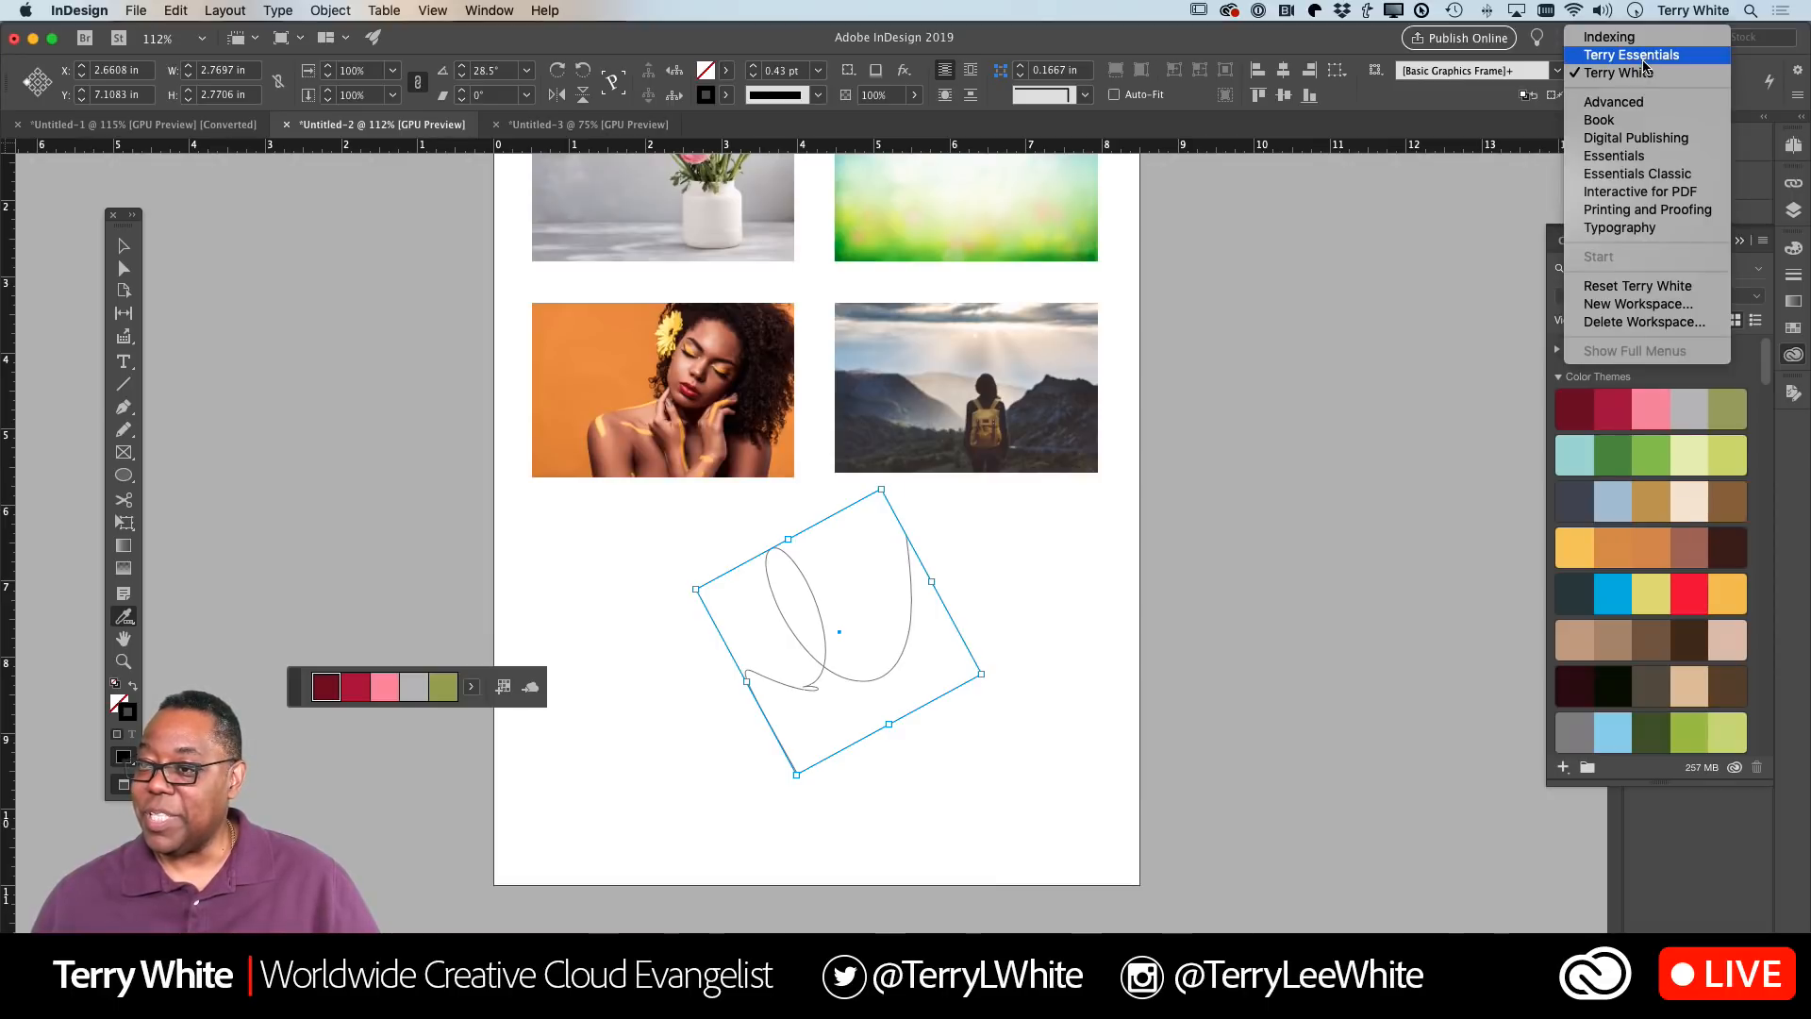
click(1643, 57)
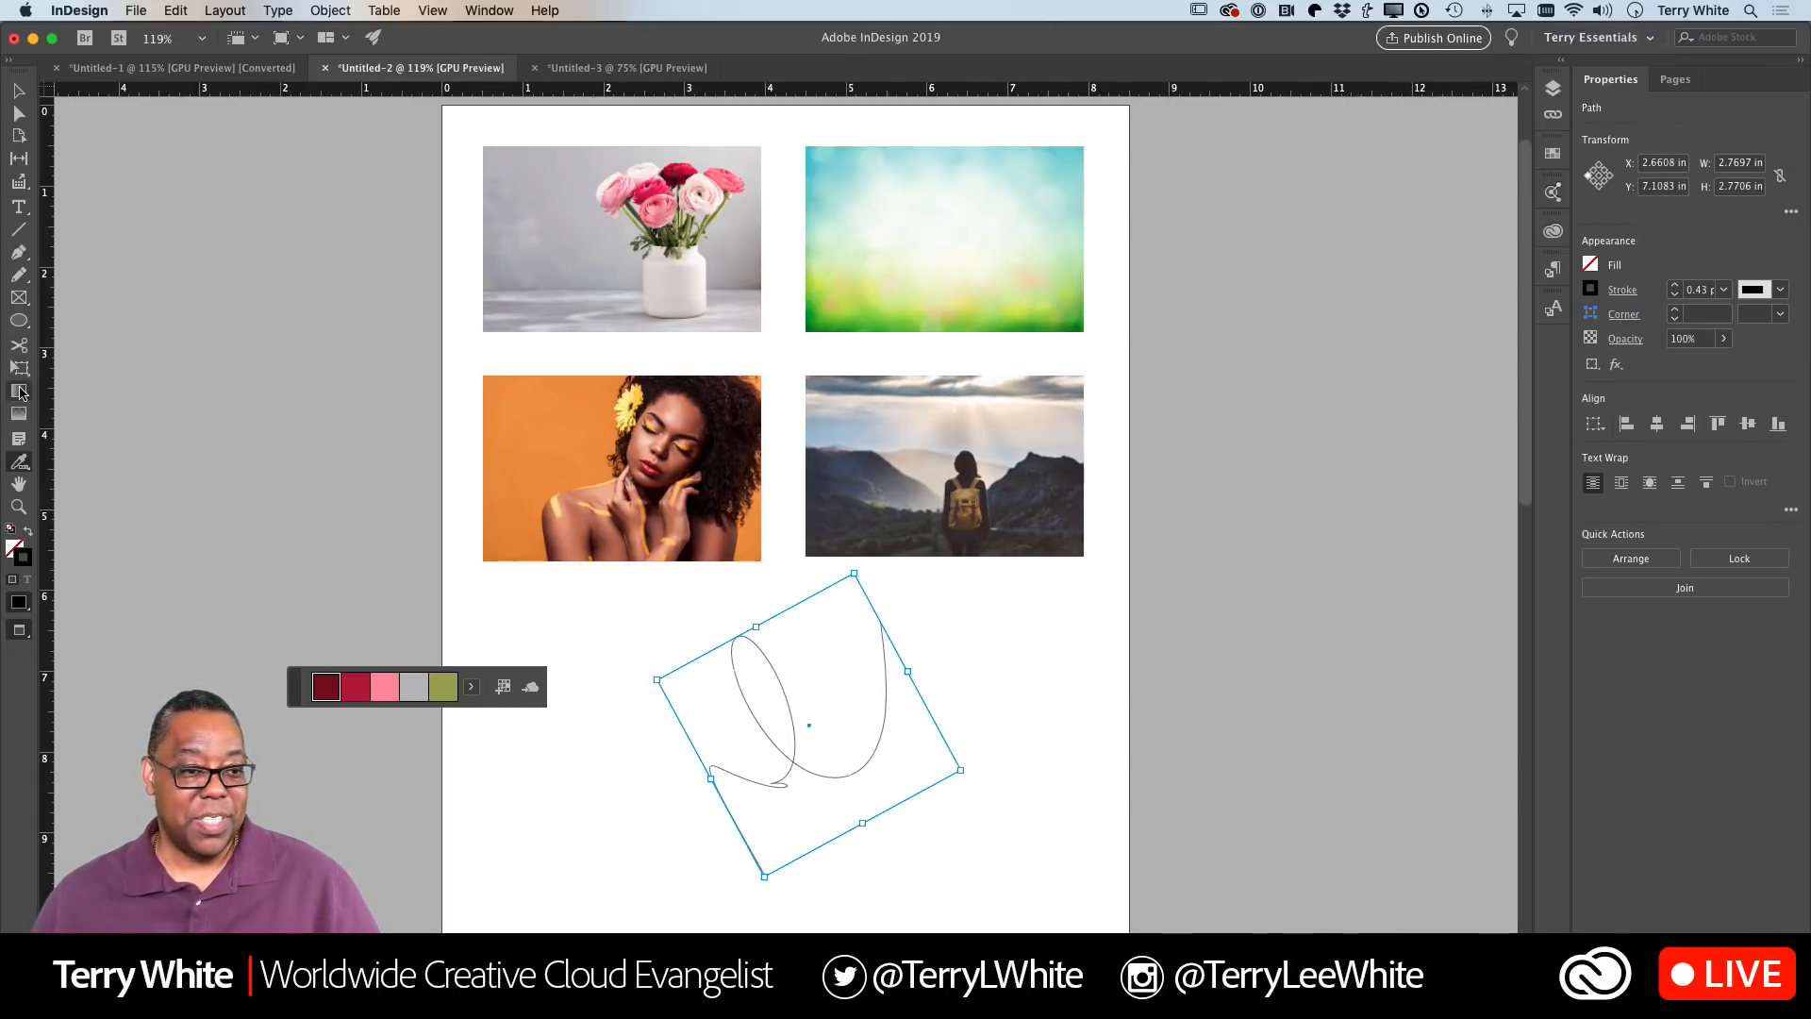
Cut the looping path with the Scissors tool at two points, on either side of its upper loop
click(23, 370)
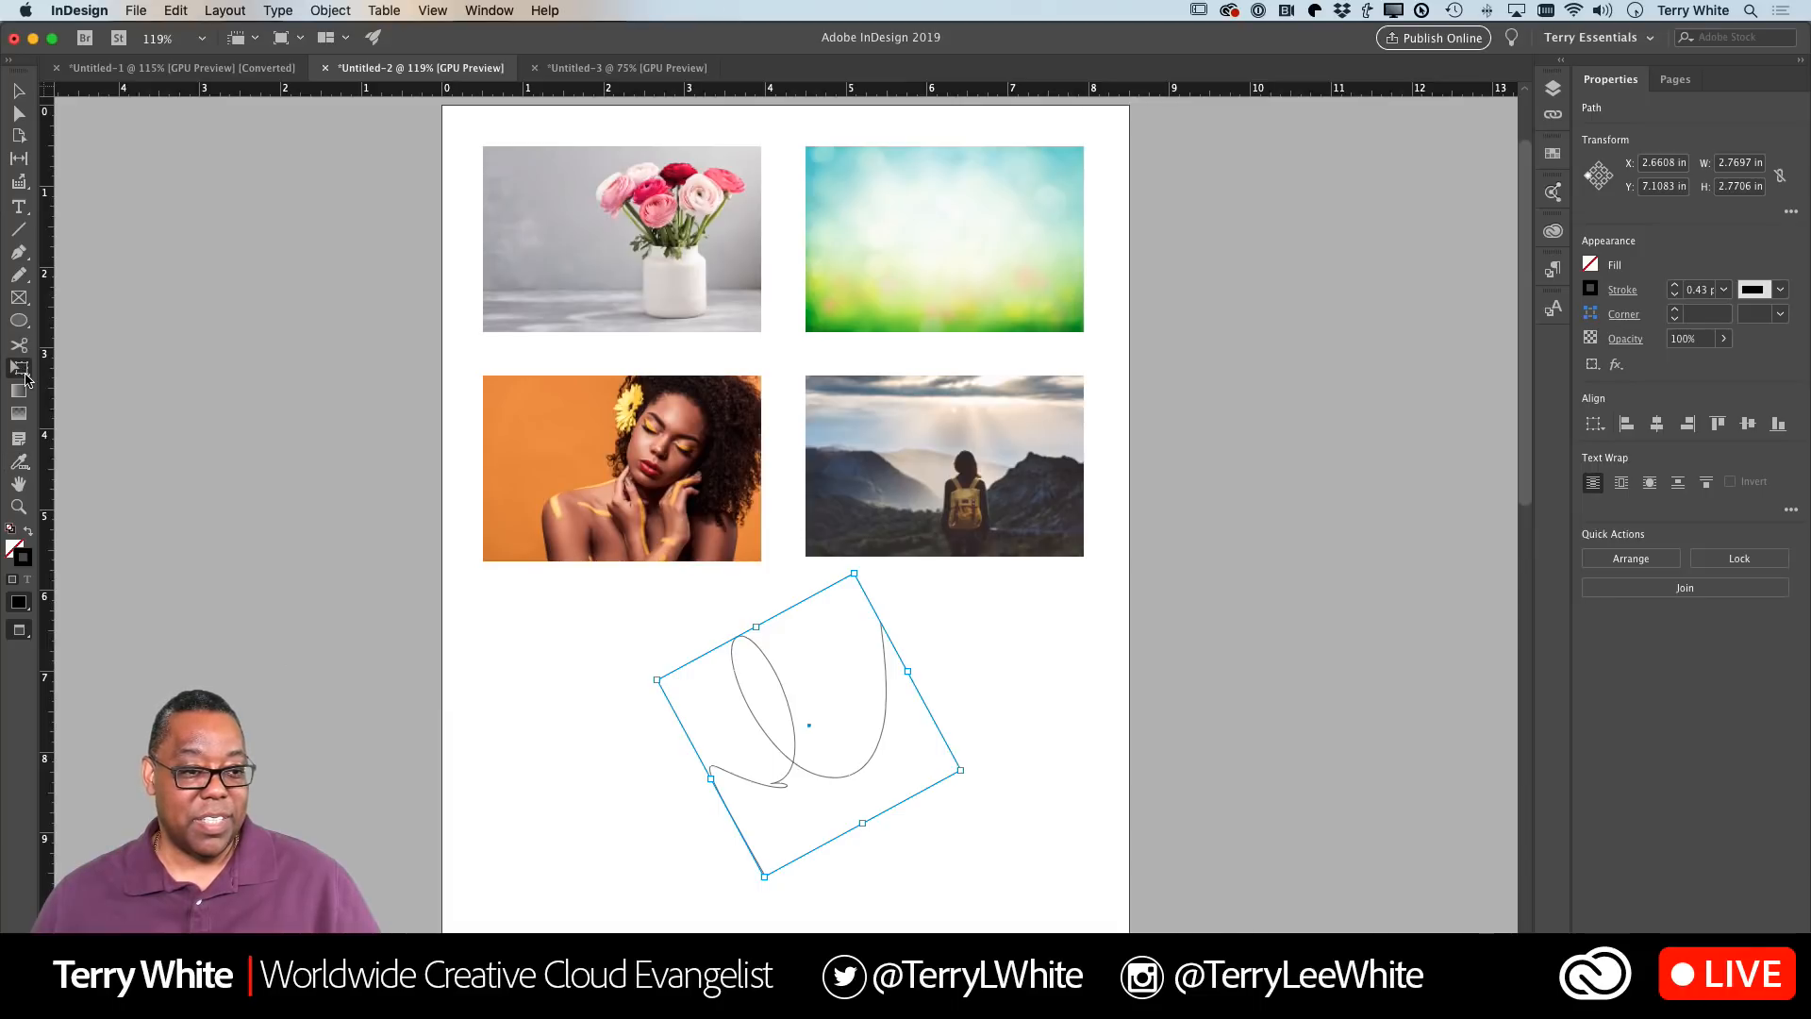
click(21, 299)
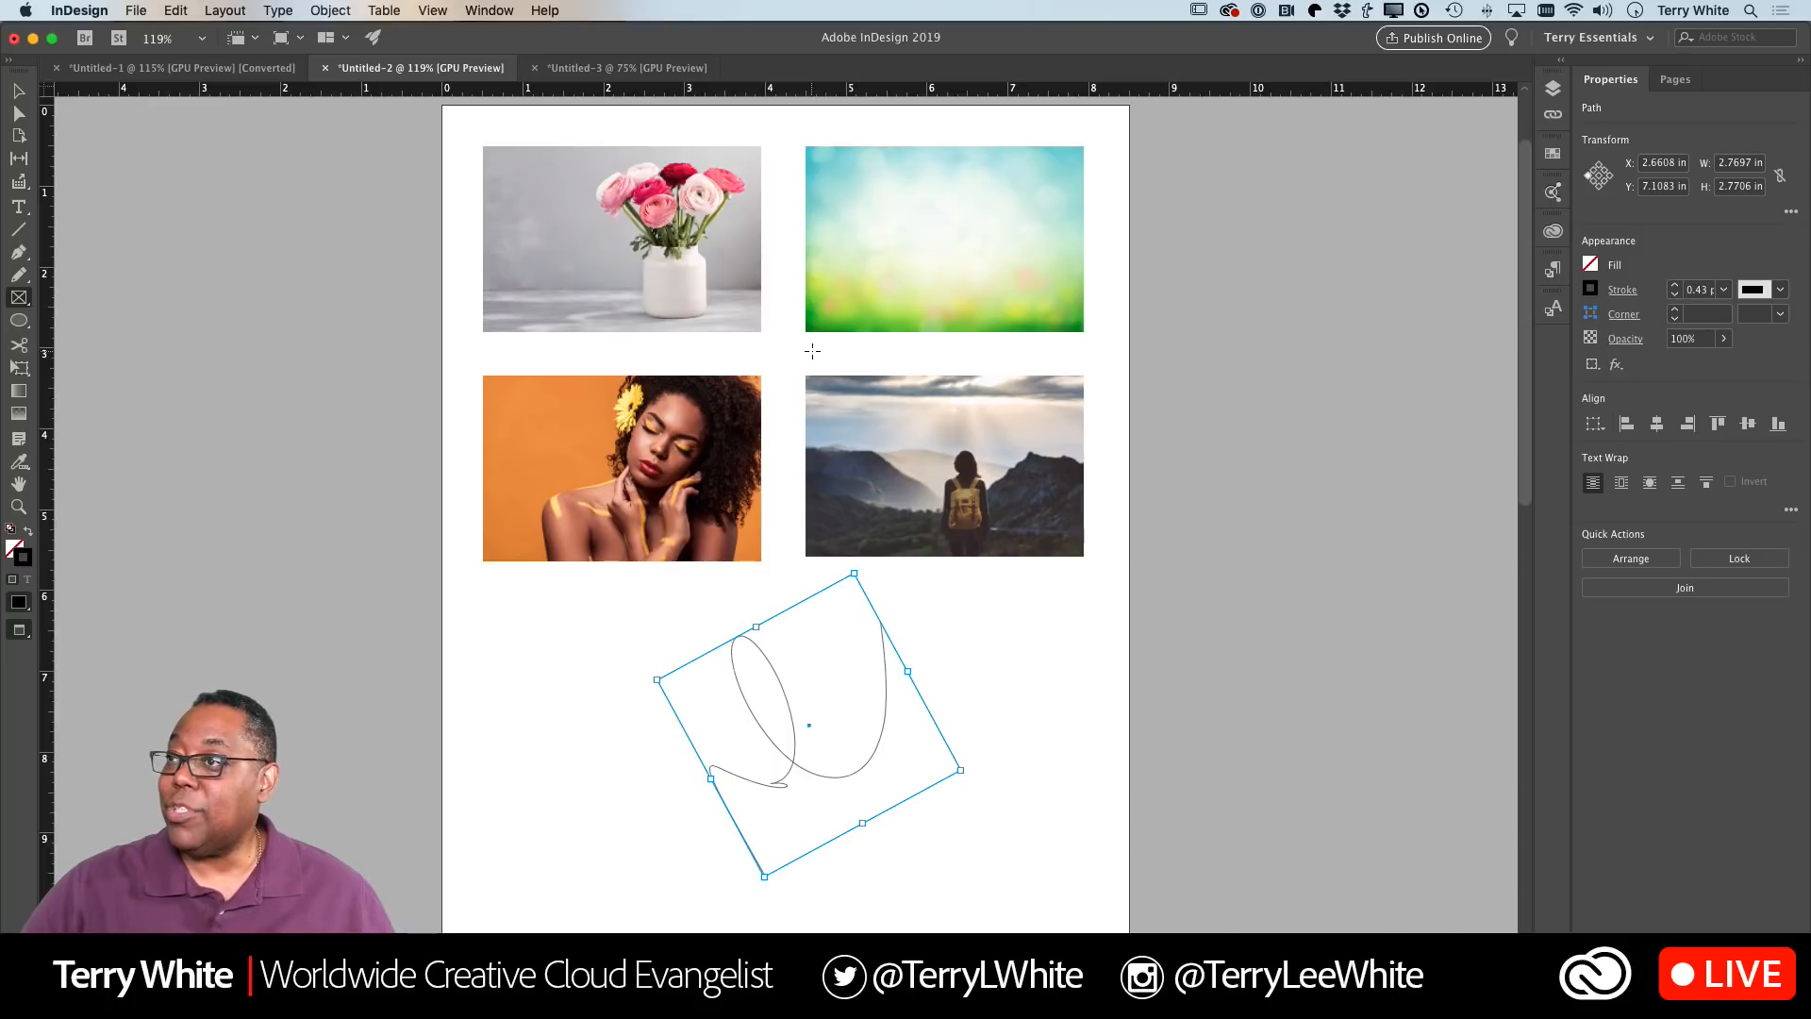
click(19, 344)
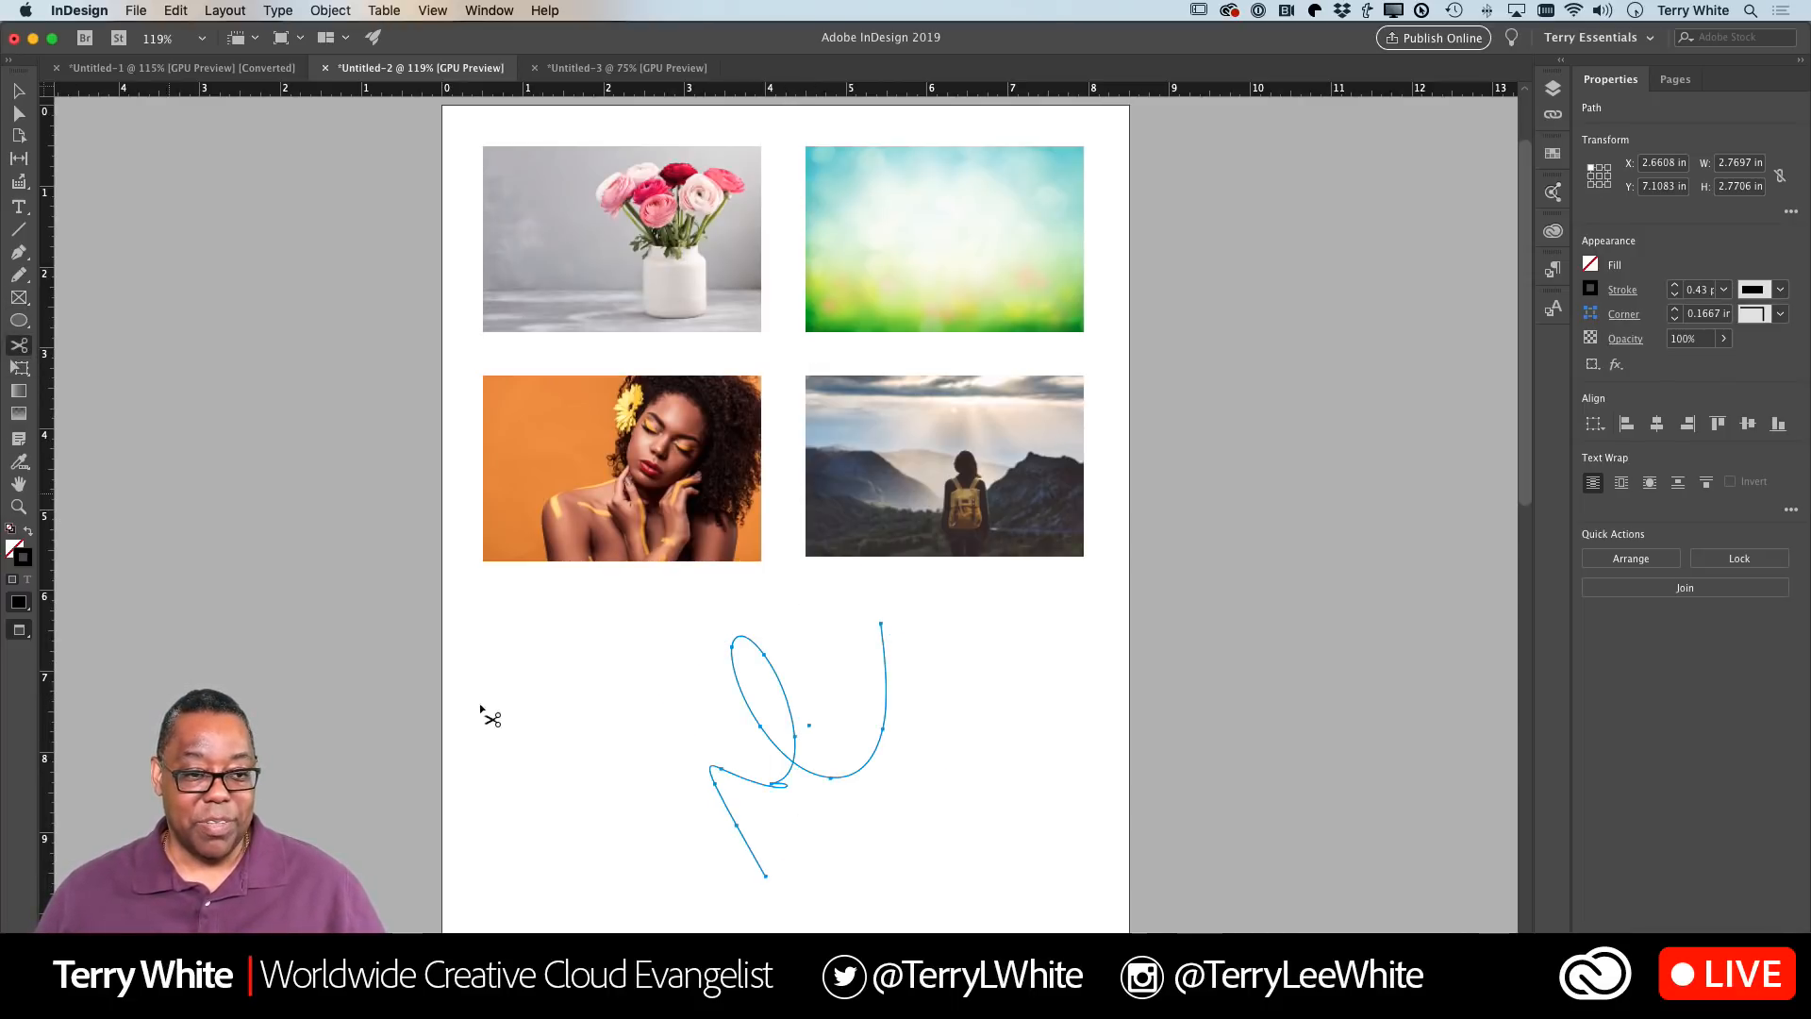
click(788, 706)
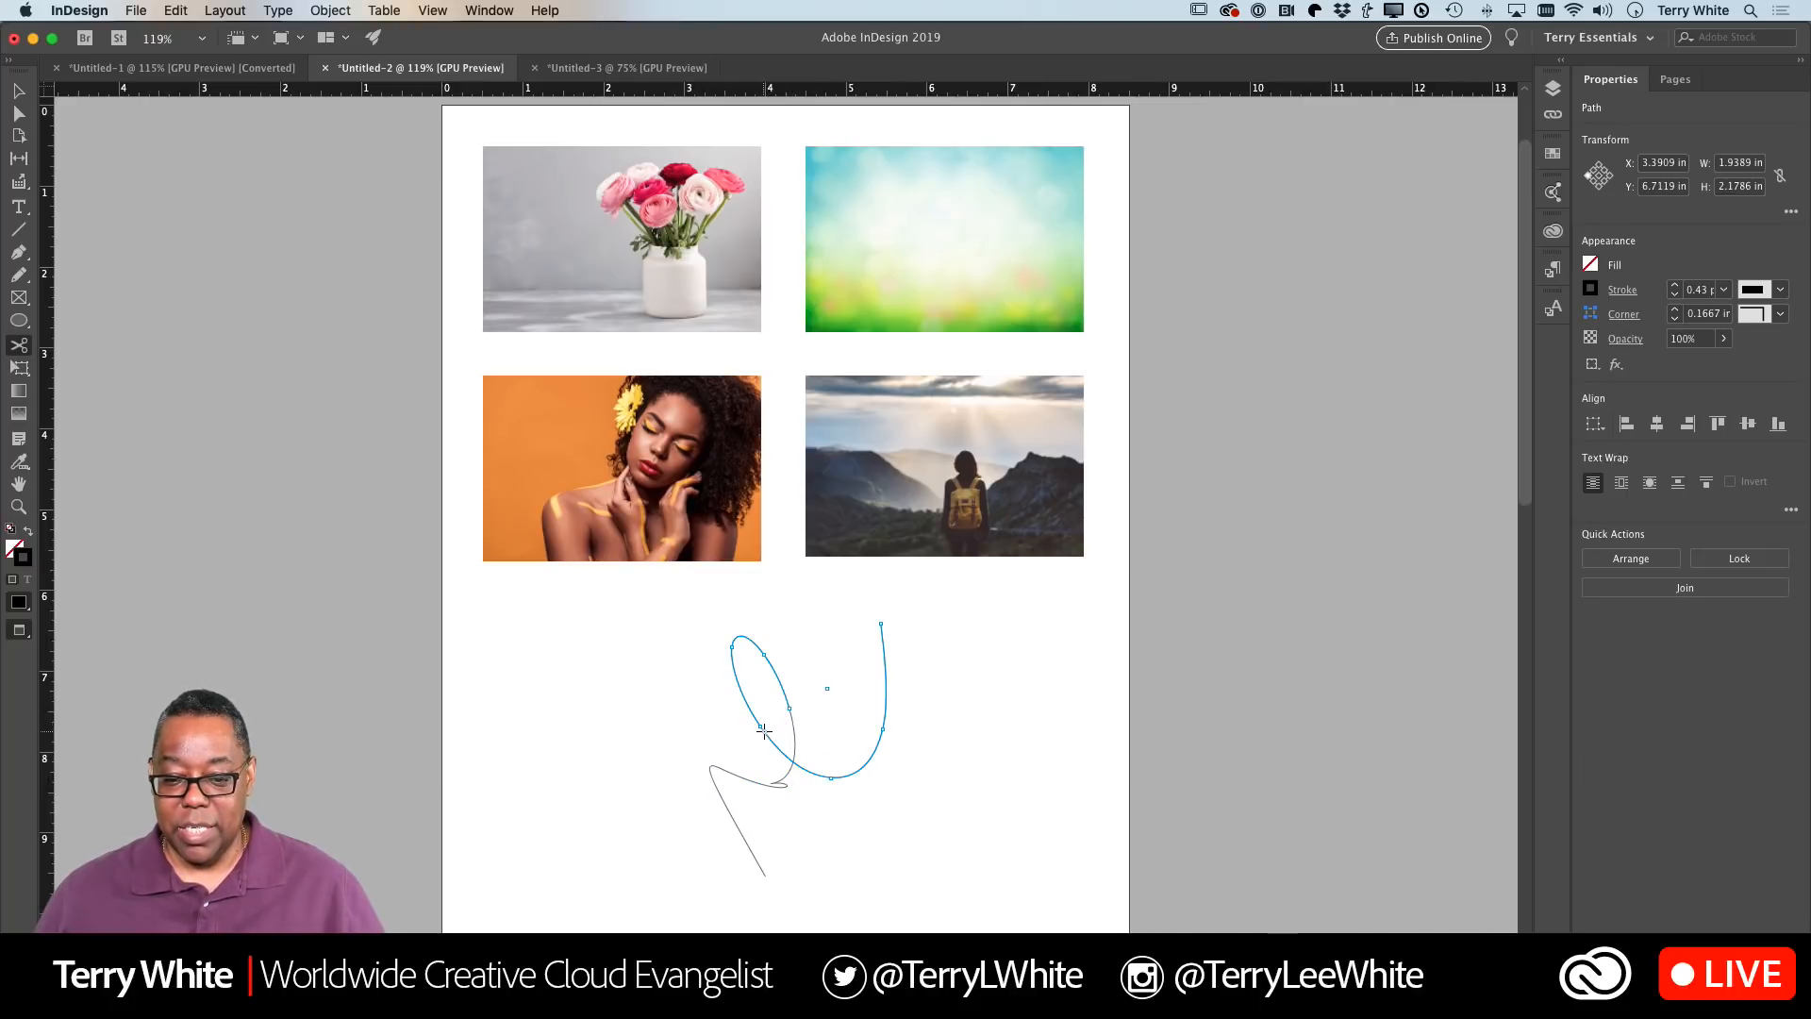
click(762, 729)
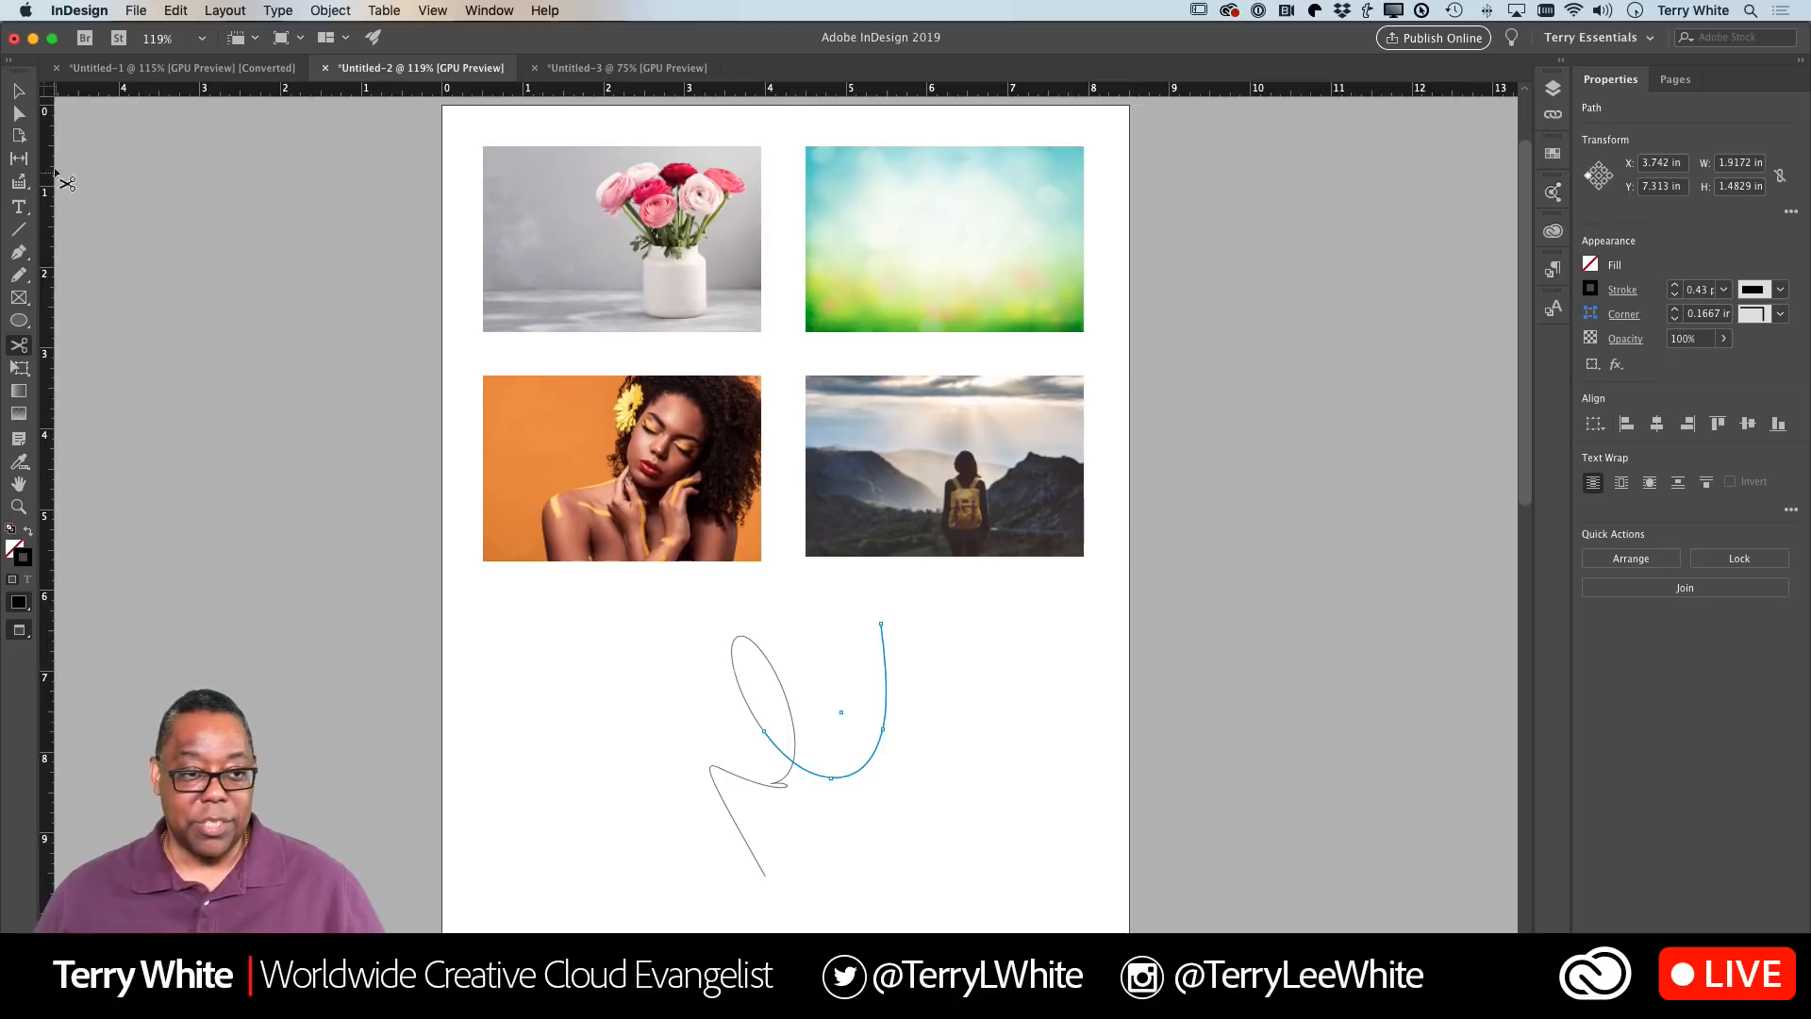
Move the U-shaped segment about 1.2 in to the right and the zigzag segment down and left, separating the cut pieces
click(18, 90)
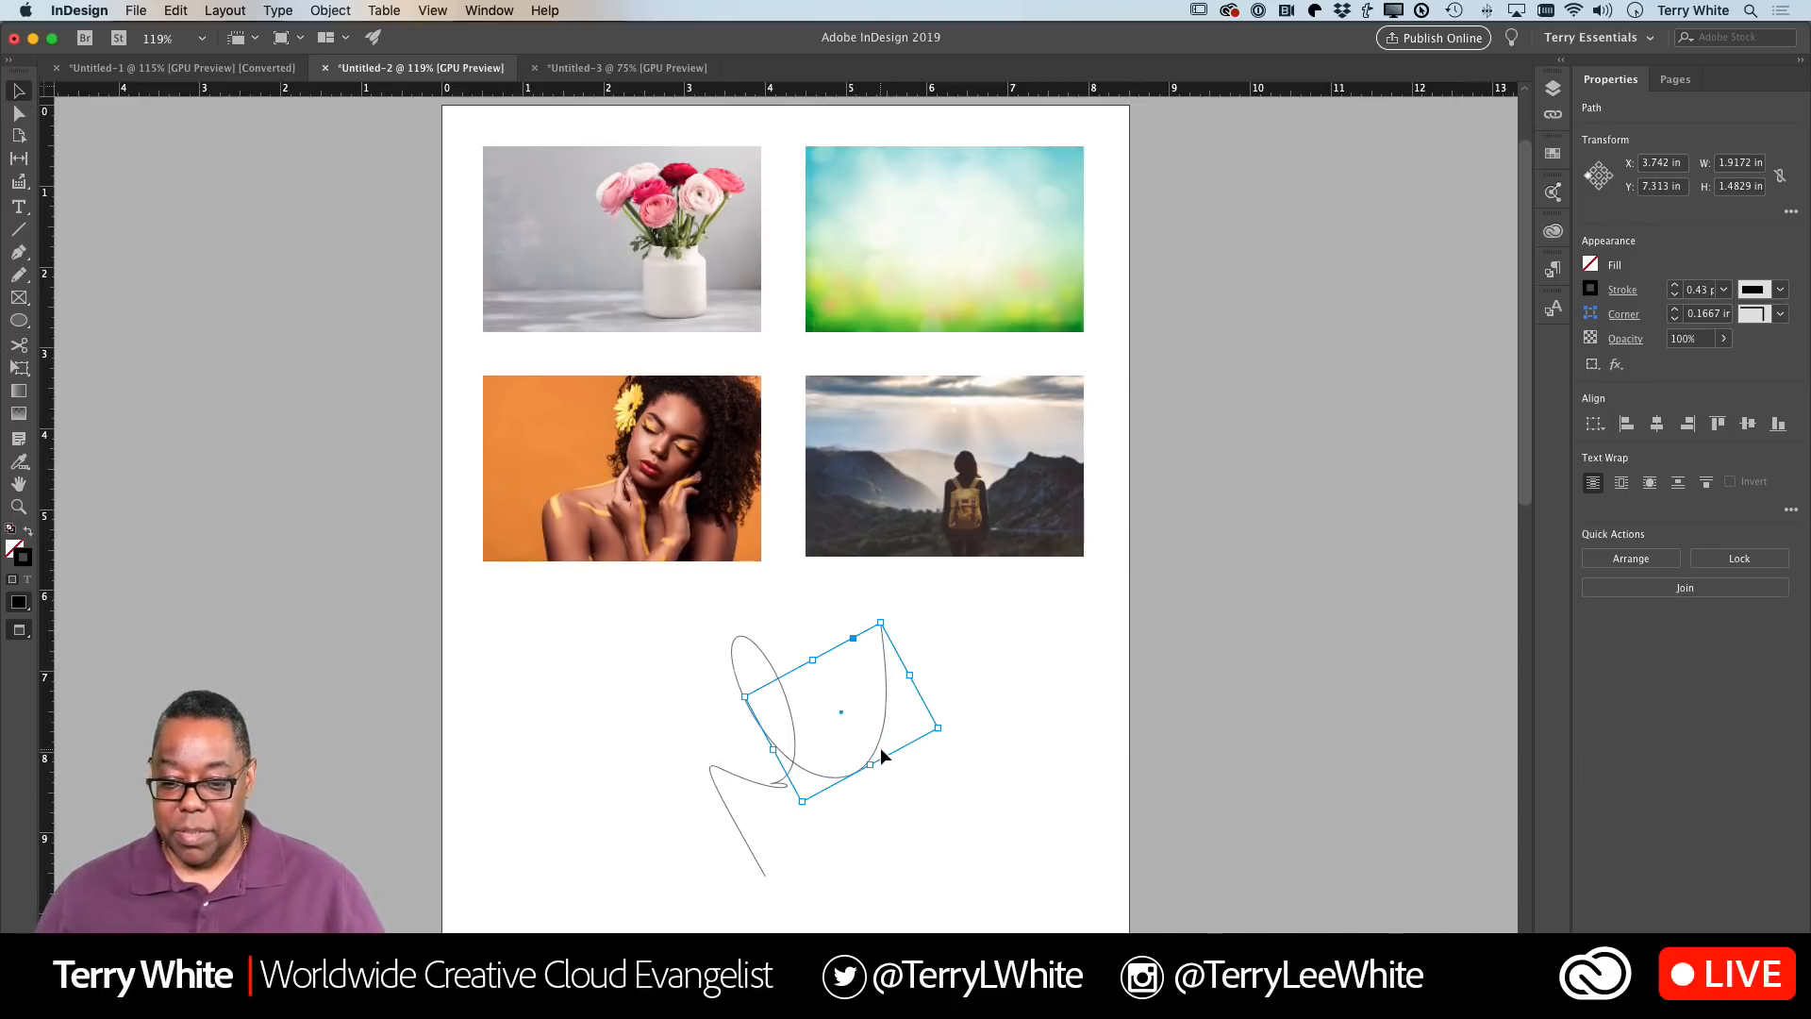
drag(876, 745, 971, 749)
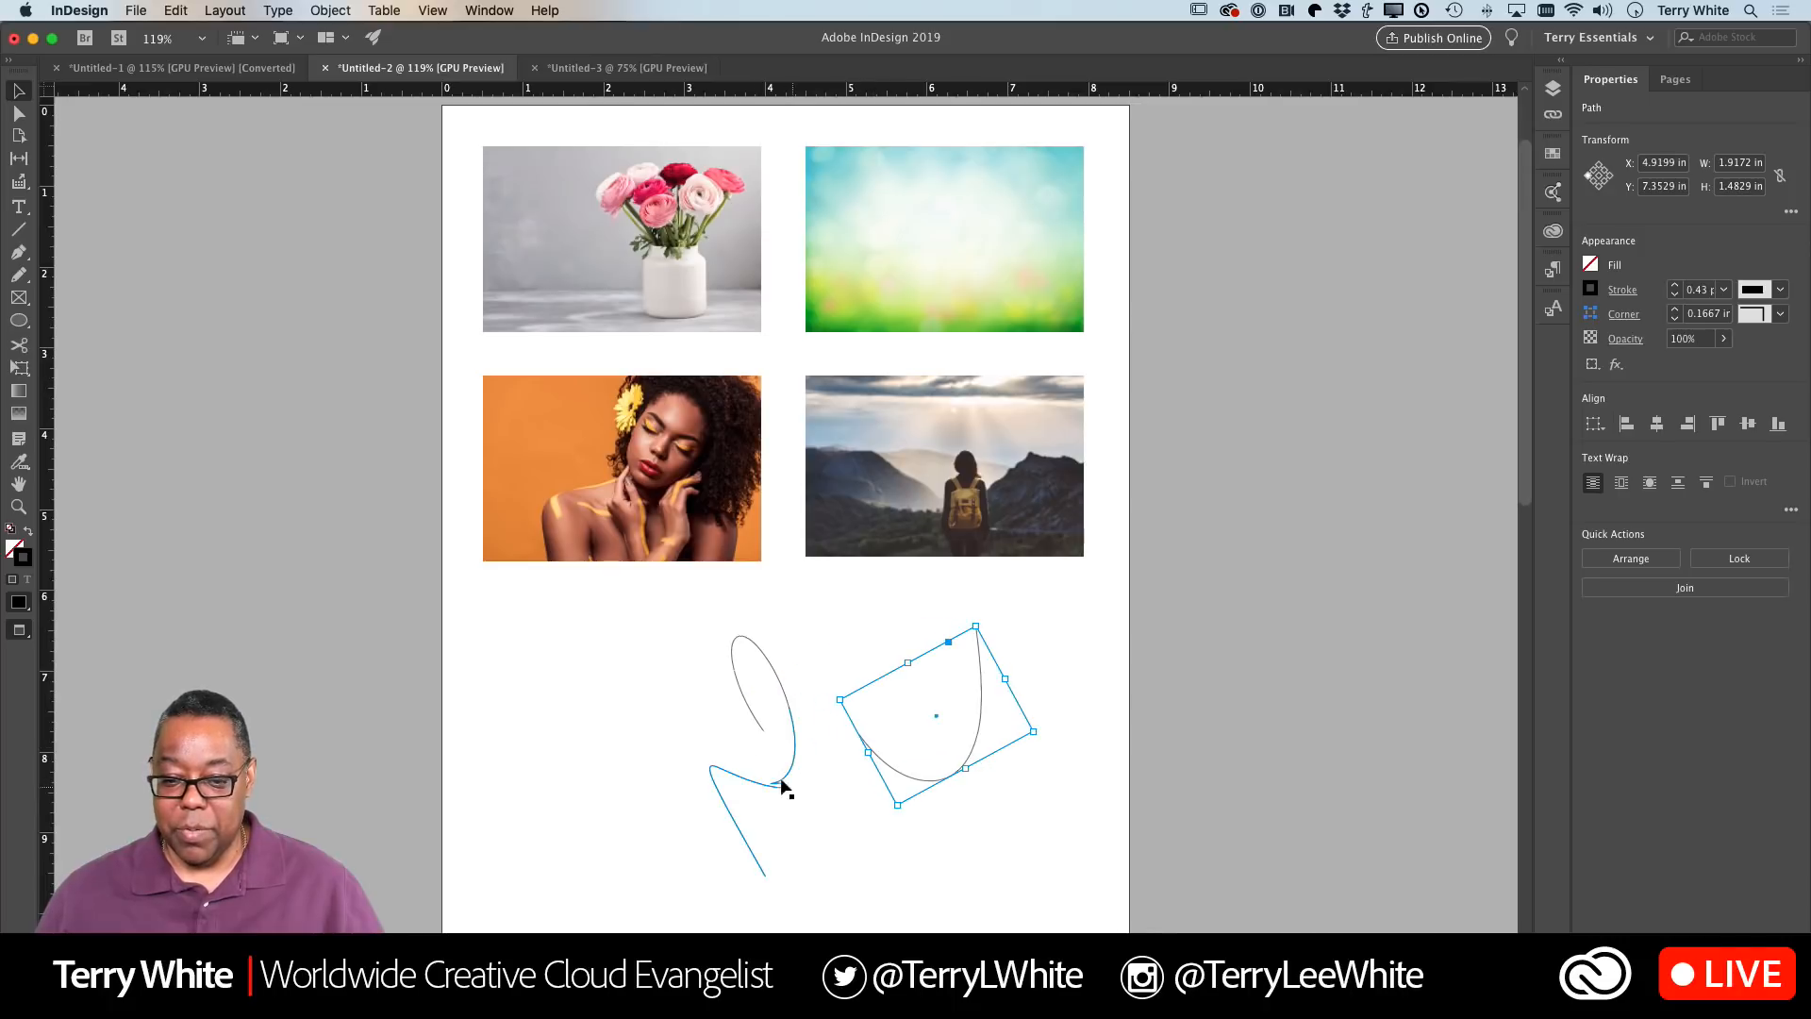
drag(793, 768, 737, 851)
click(984, 801)
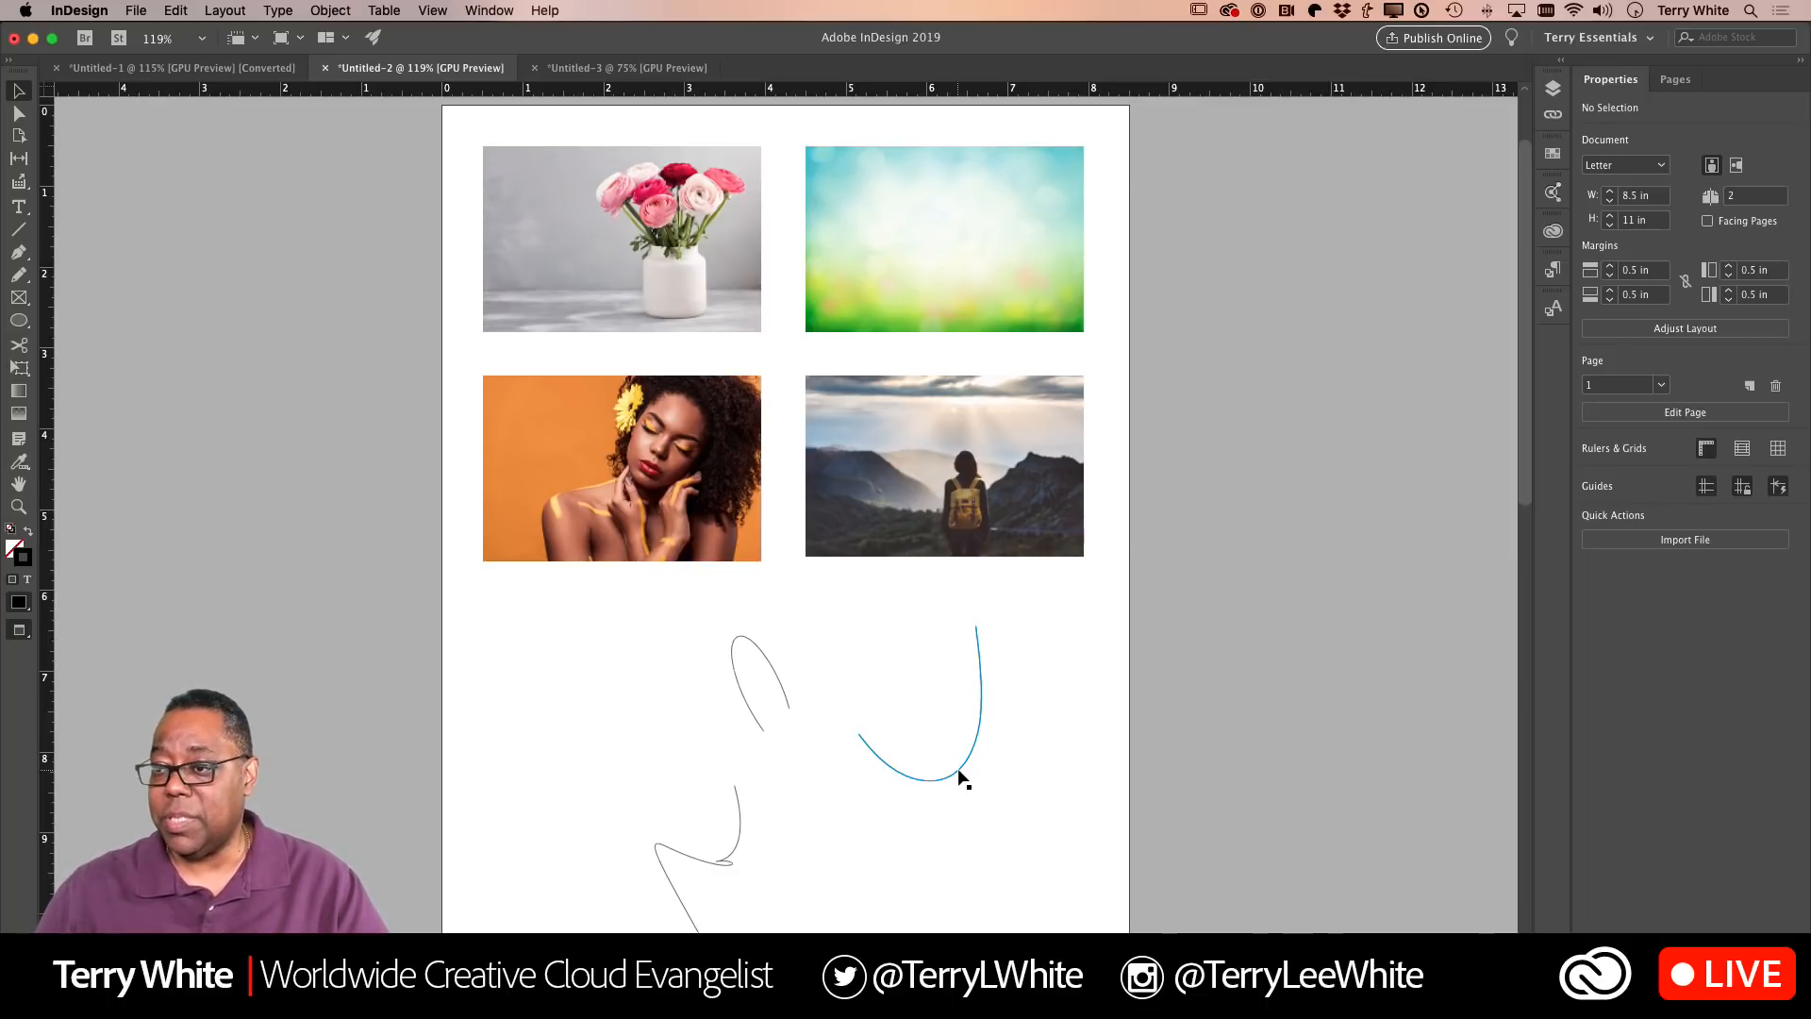
Open the CC Libraries panel and examine the color themes saved in the Adobe Live 2019 library
click(1553, 231)
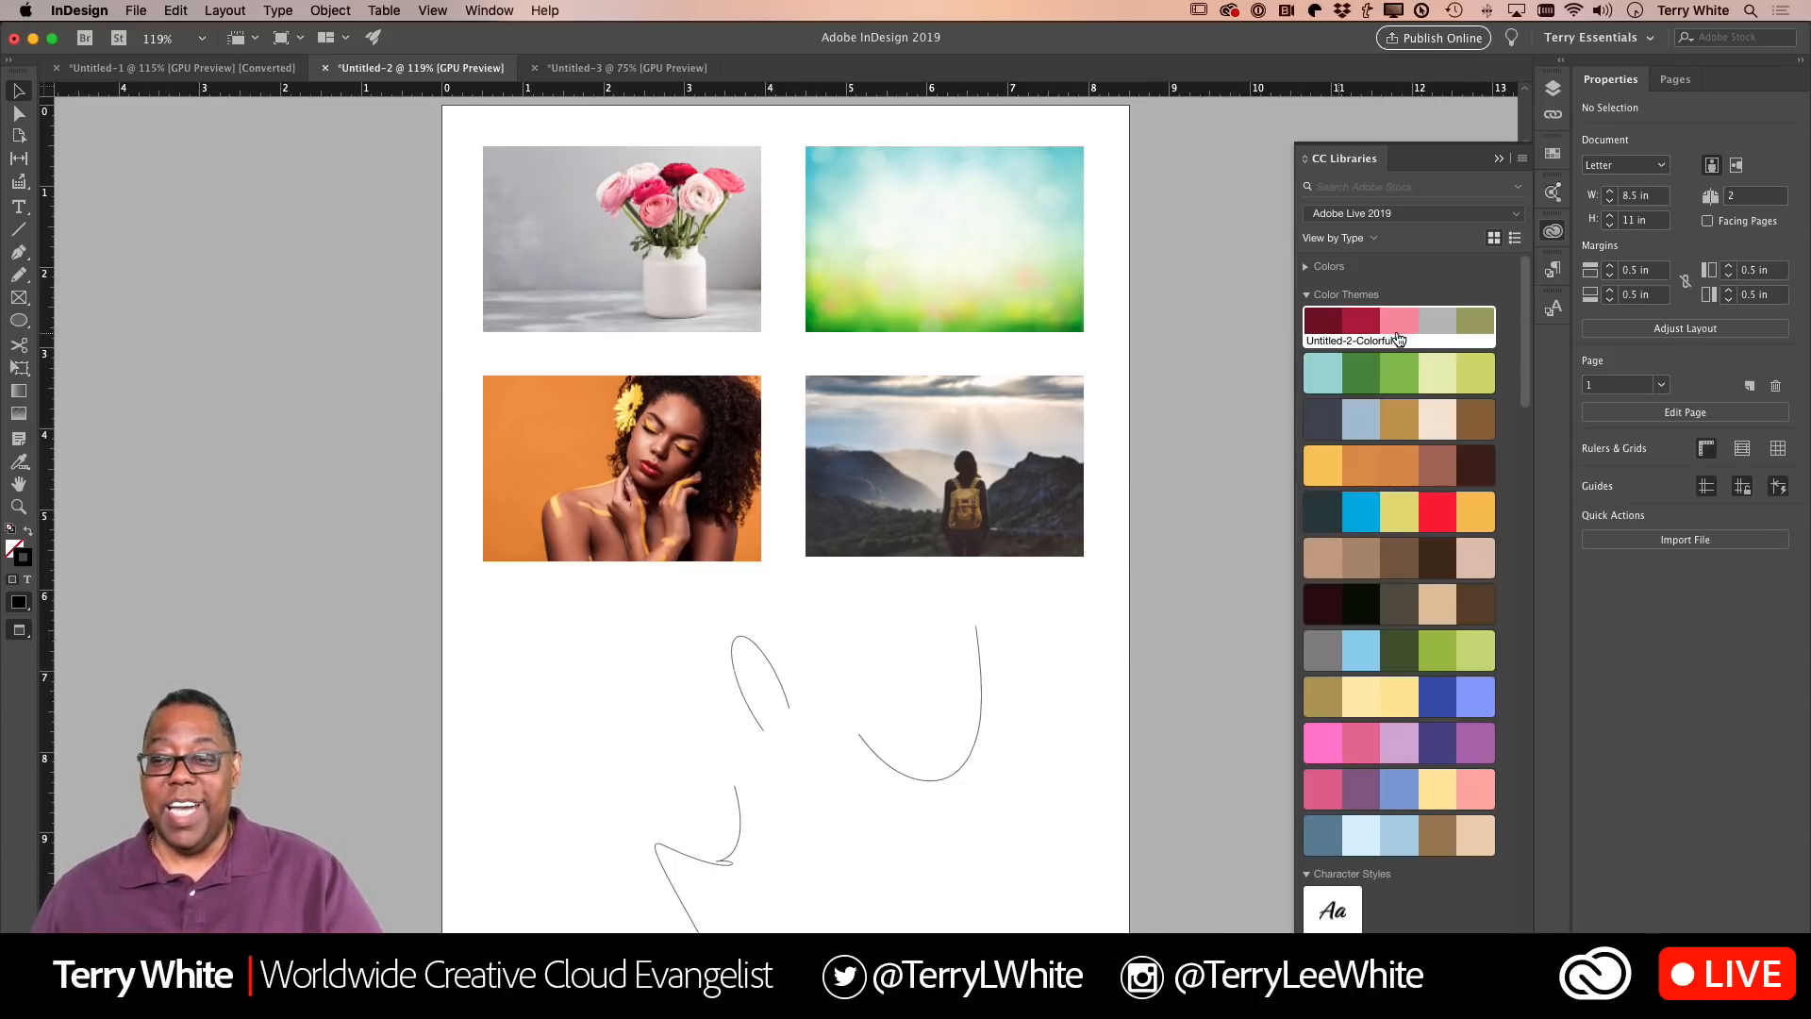
mouse_move(1404, 334)
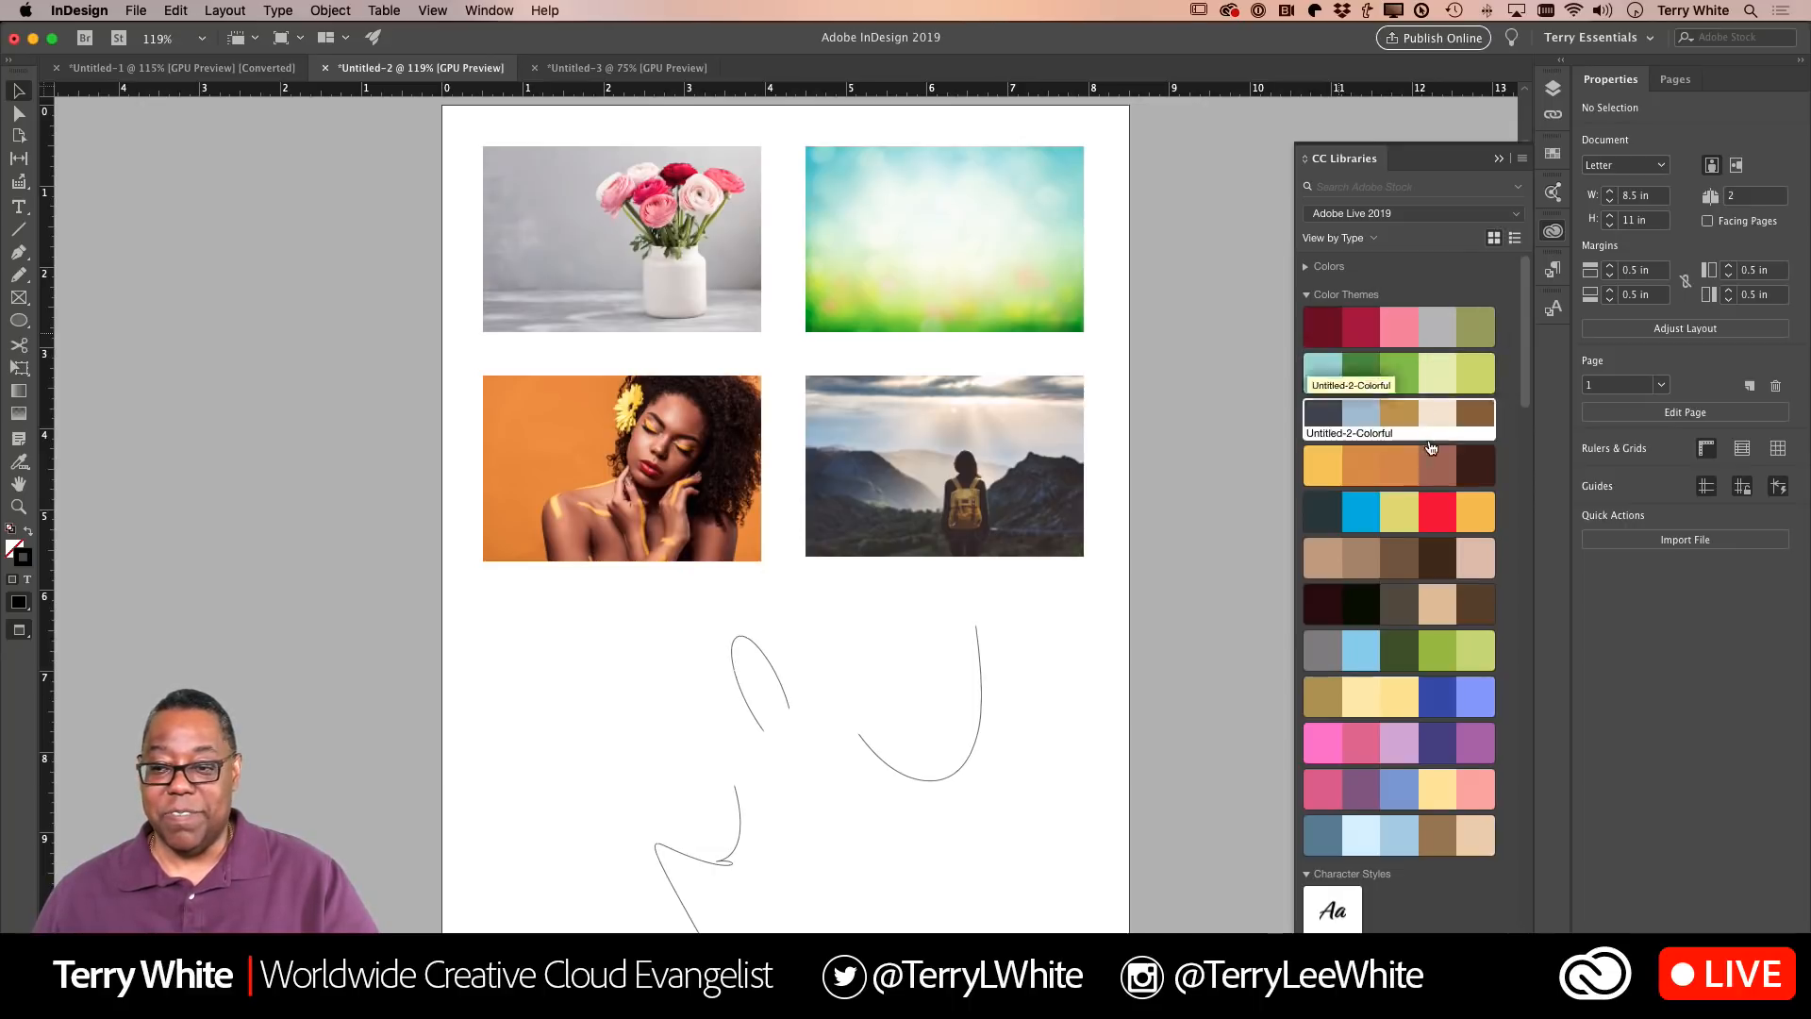
mouse_move(1419, 504)
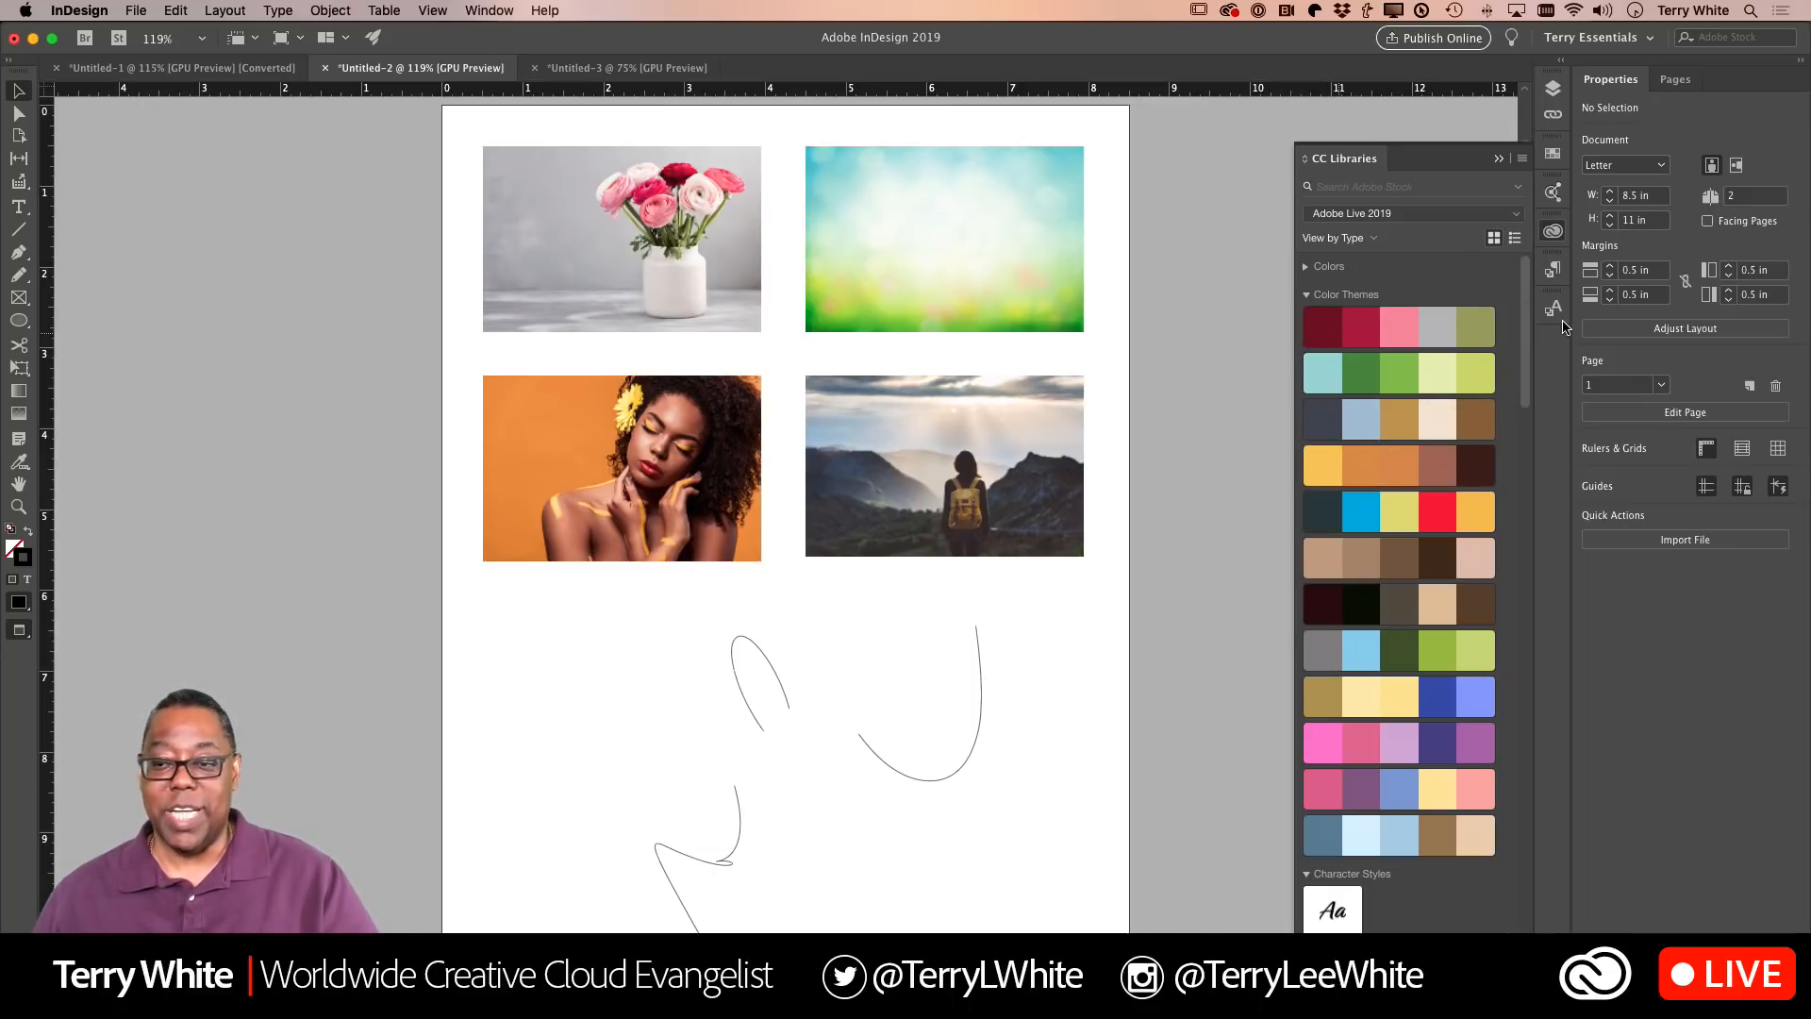